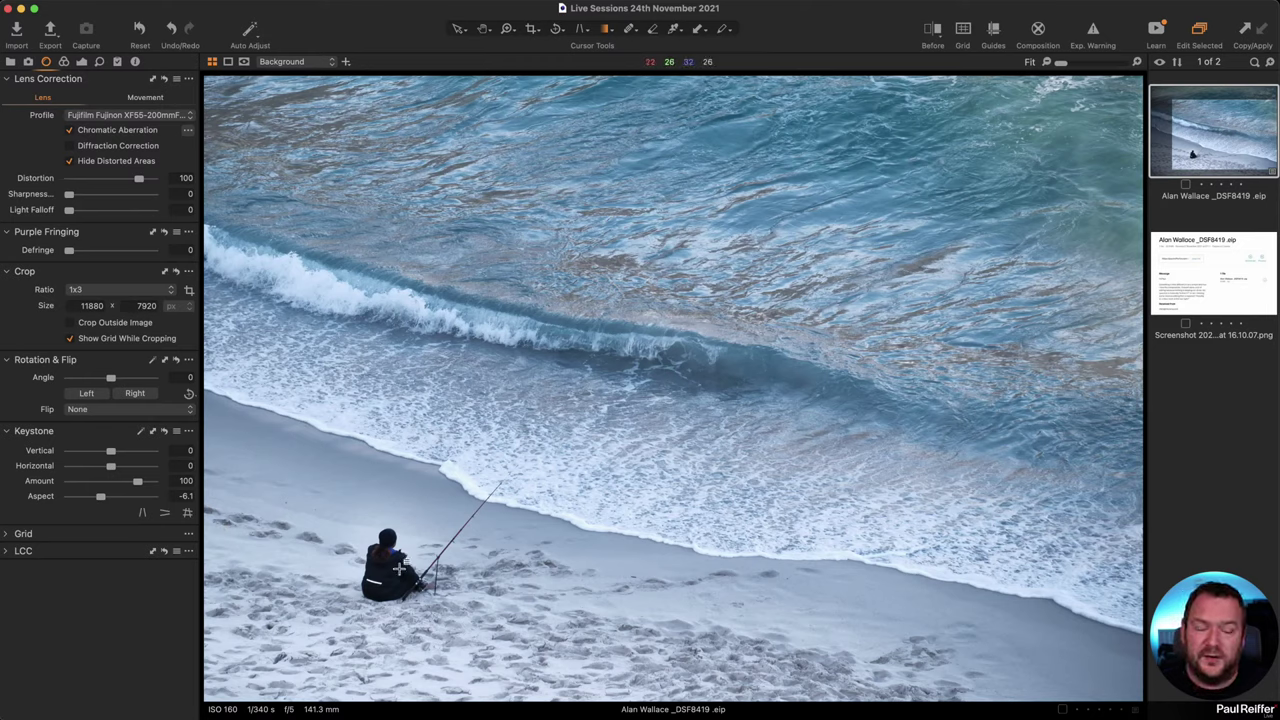
- Inspect the beach photo's crop frame, the available aspect ratios and the crop settings, leaving the crop as it is
{"action": "left_click", "coordinate": [531, 28]}
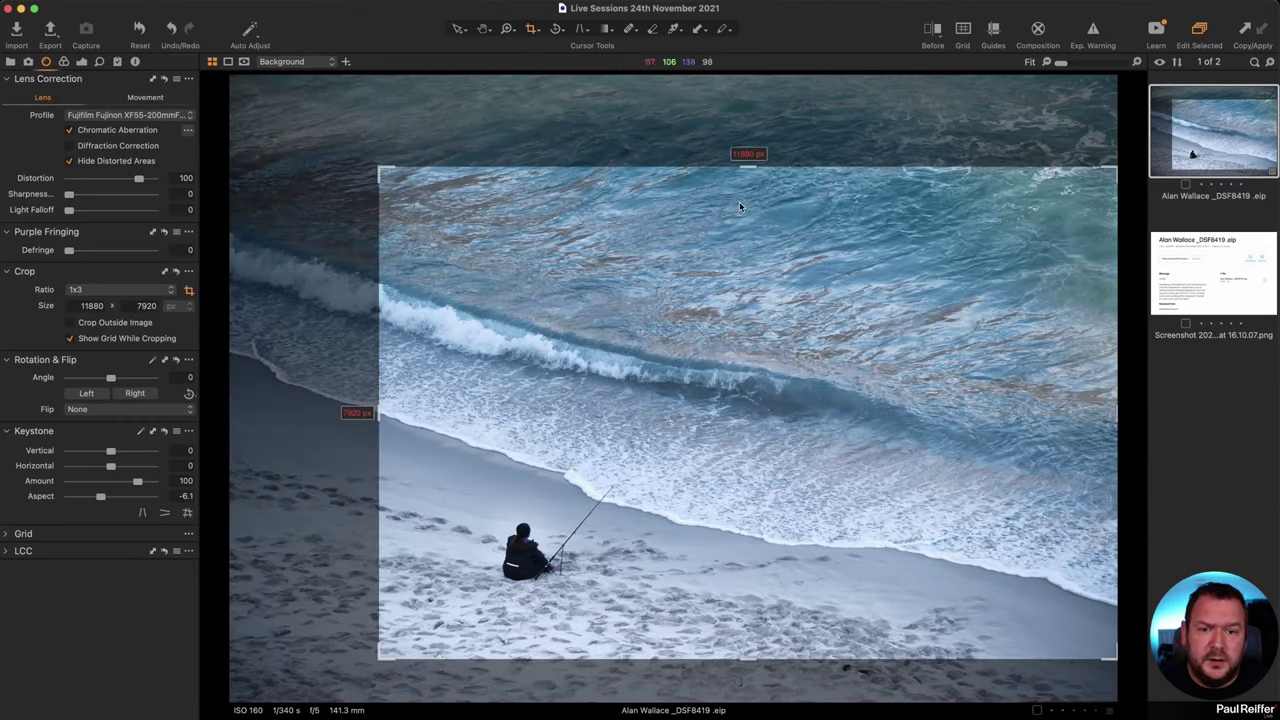
{"action": "left_click", "coordinate": [537, 31]}
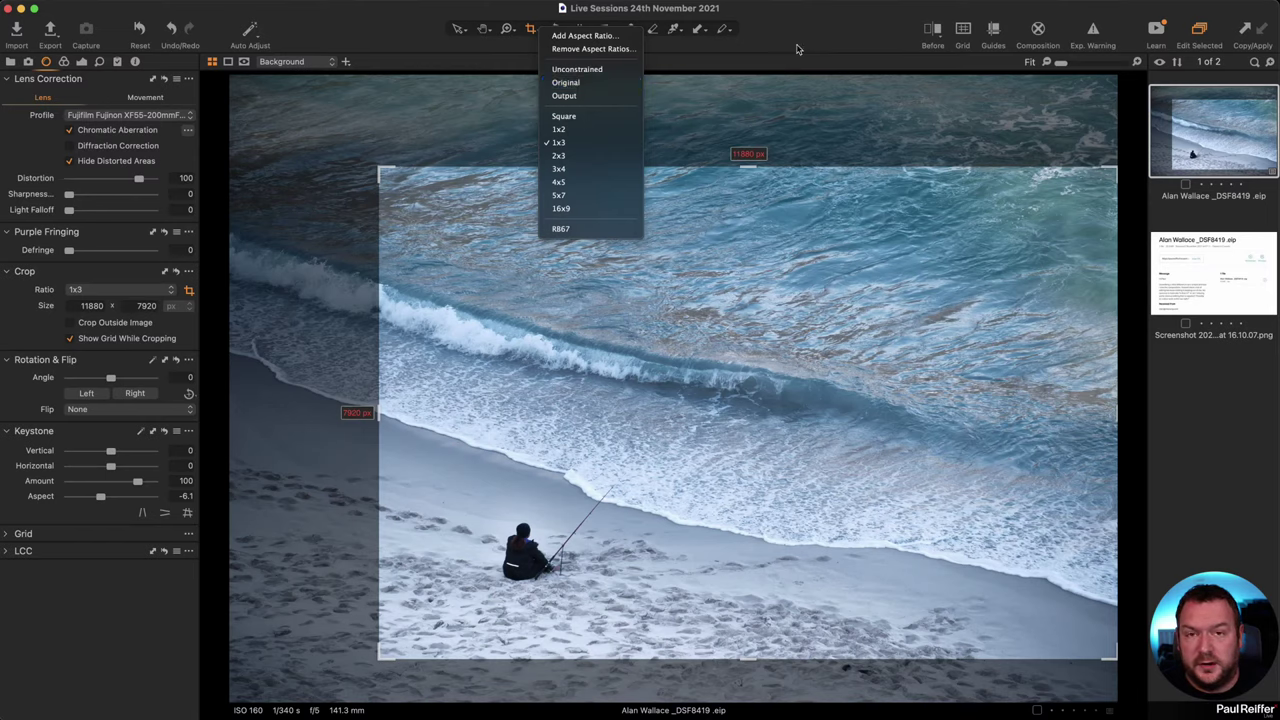
{"action": "left_click", "coordinate": [689, 230]}
{"action": "right_click", "coordinate": [694, 221]}
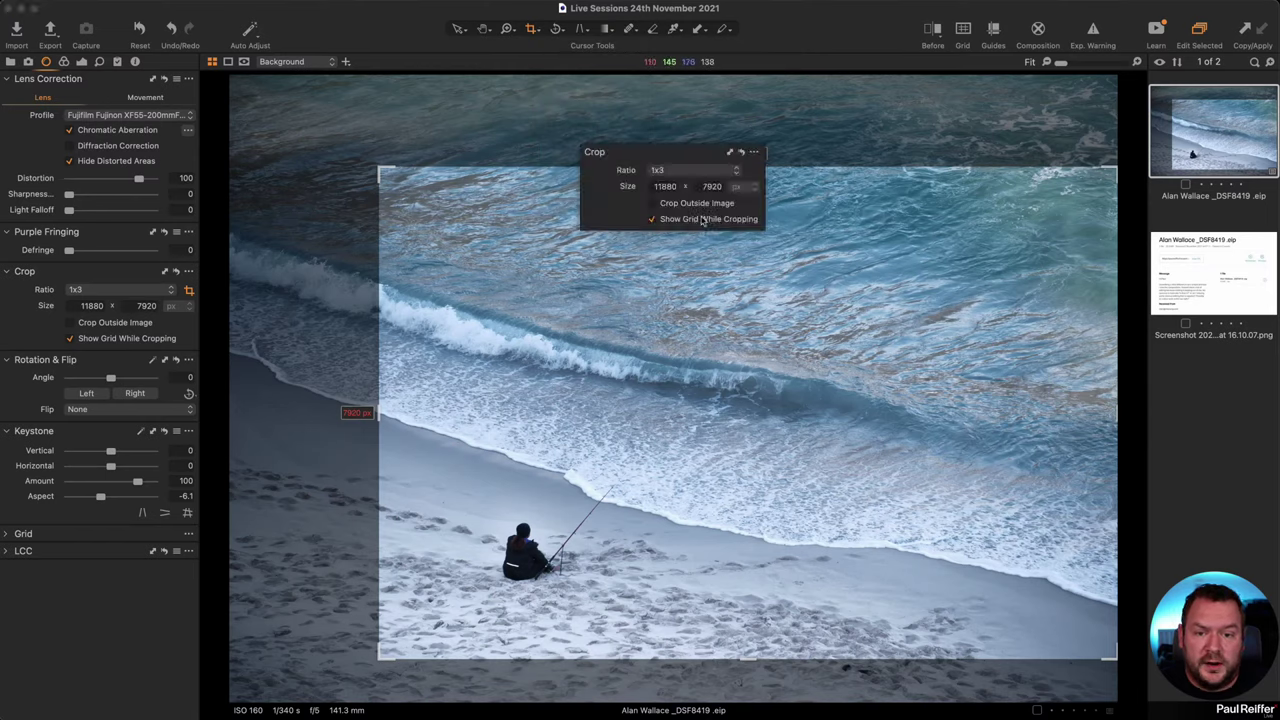
{"action": "right_click", "coordinate": [673, 242]}
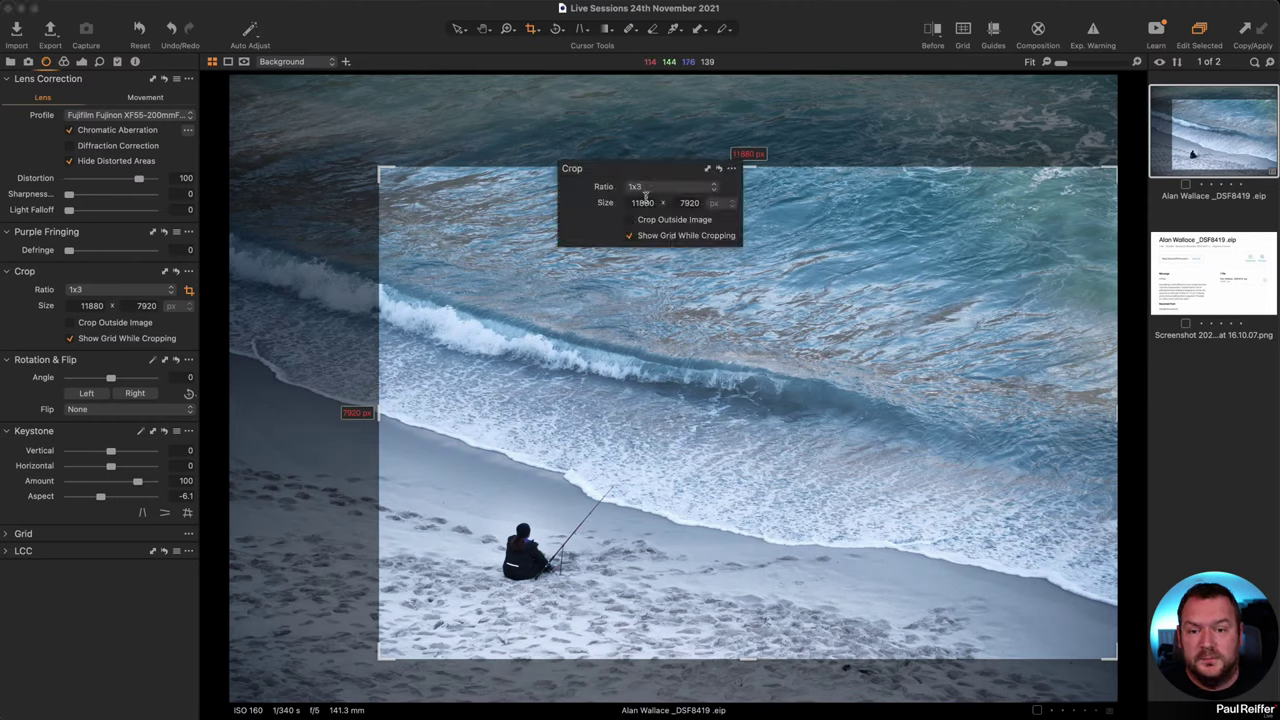
{"action": "left_click", "coordinate": [697, 190]}
{"action": "left_click", "coordinate": [581, 198]}
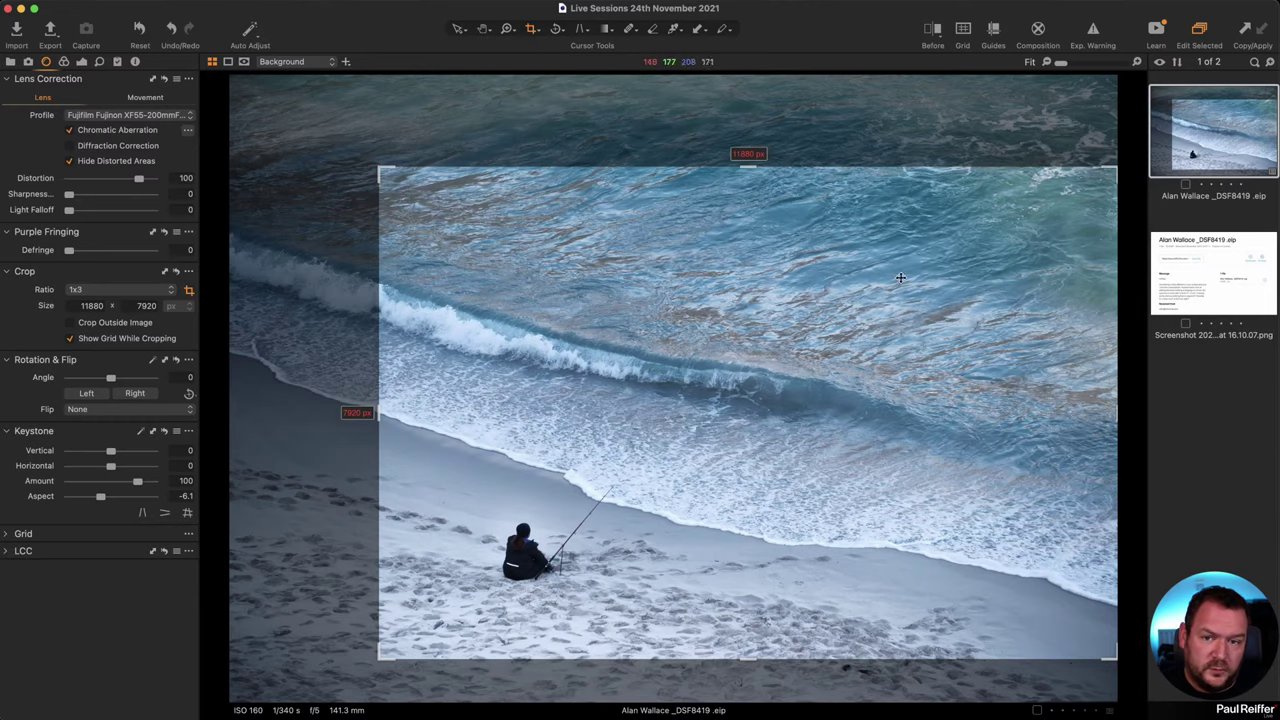
{"action": "left_click", "coordinate": [456, 28]}
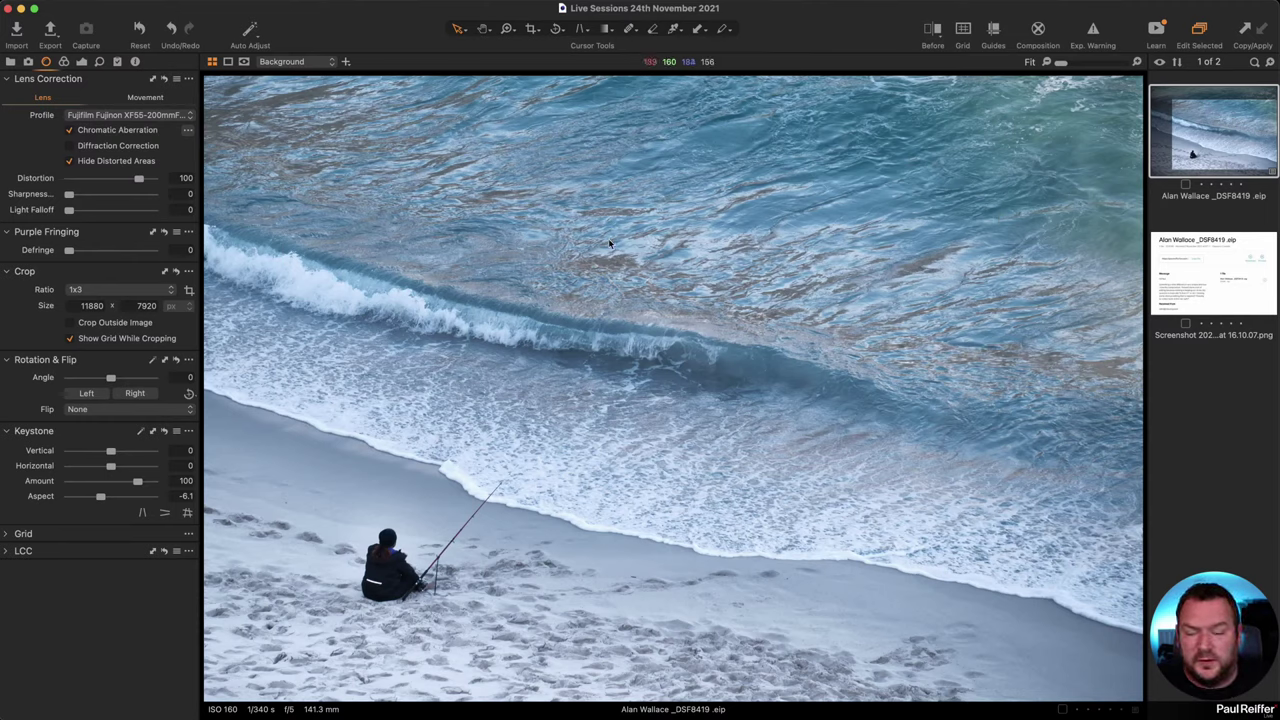
- Clone the beach photo's variant with all its adjustments, check the original, and select the clone
{"action": "left_click", "coordinate": [83, 62]}
{"action": "right_click", "coordinate": [1185, 133]}
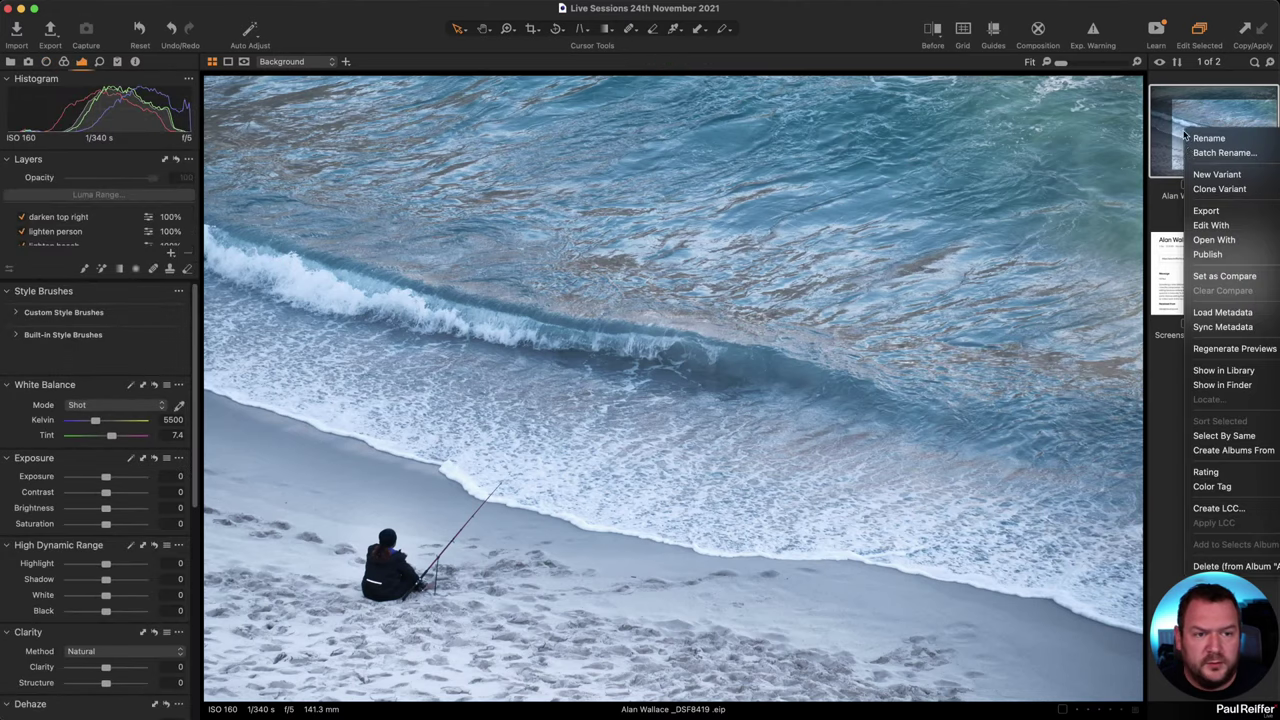
{"action": "left_click", "coordinate": [1220, 189]}
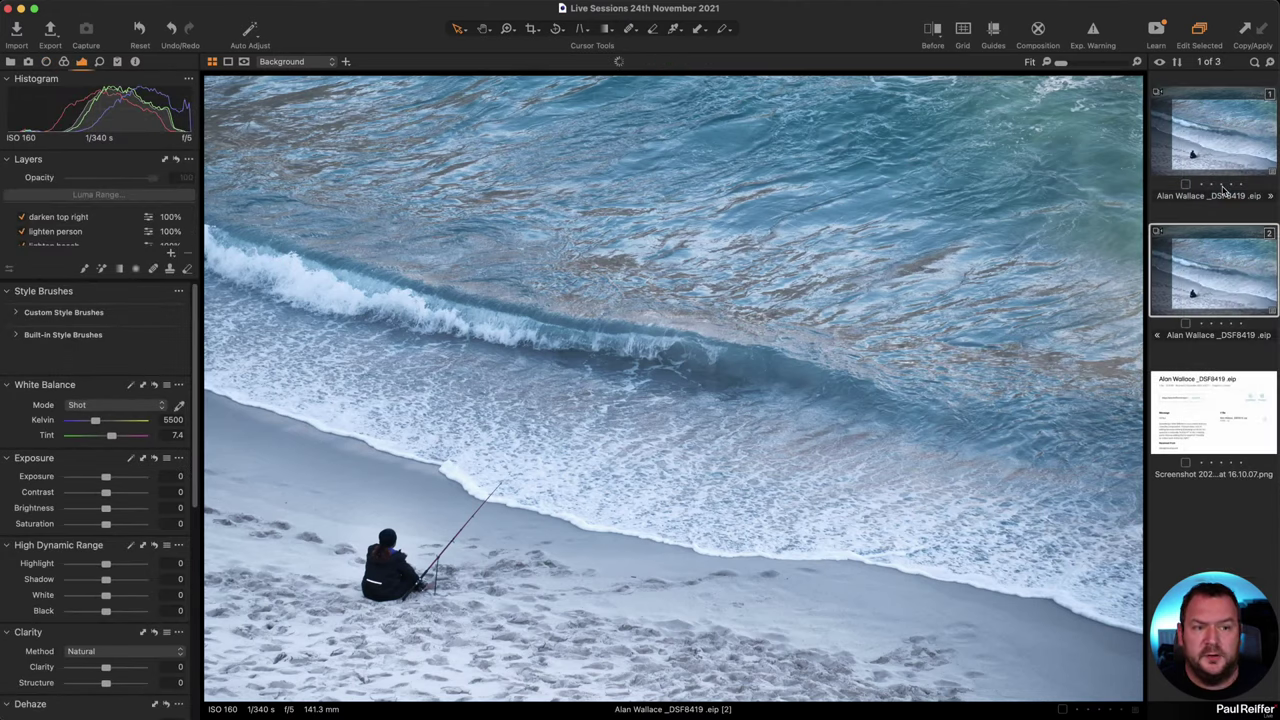
{"action": "left_click", "coordinate": [1210, 136]}
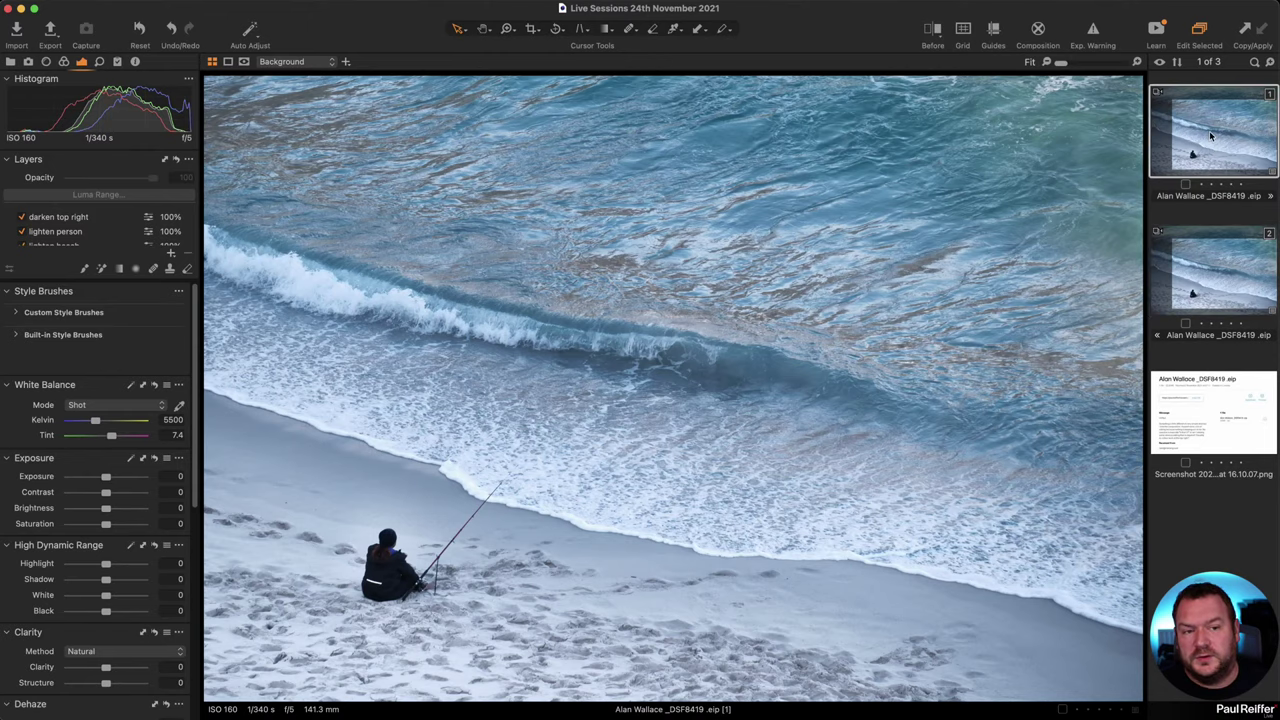
{"action": "left_click", "coordinate": [1207, 254]}
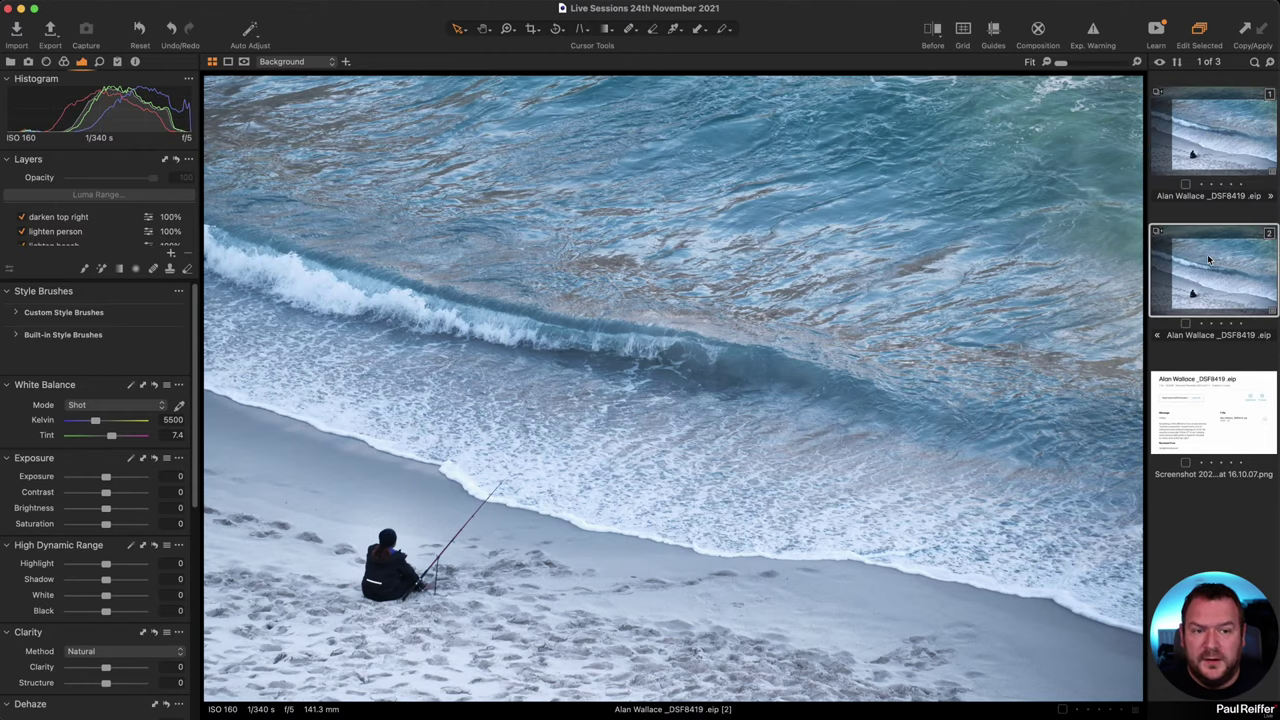
- Compare the two variants in Before/After split view with the divider moved to the image's far left edge
{"action": "left_click", "coordinate": [922, 44]}
{"action": "left_click_drag", "start_coordinate": [673, 388], "coordinate": [178, 414]}
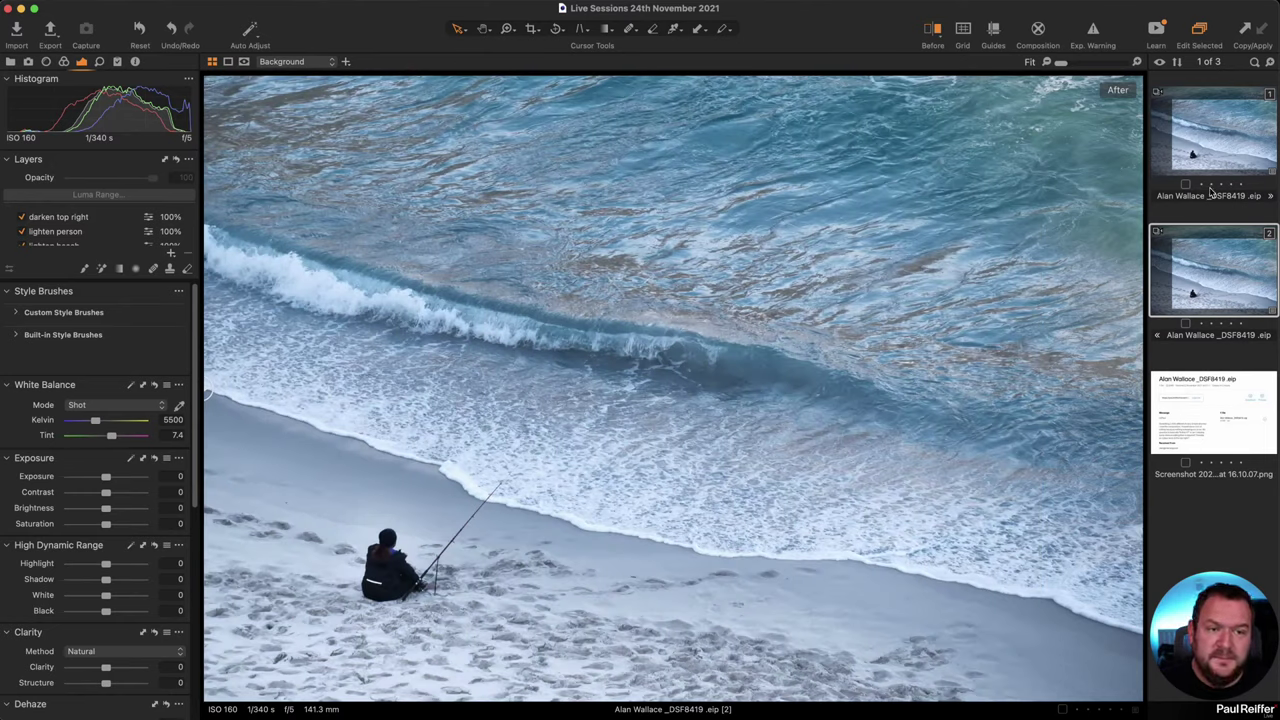
{"action": "left_click", "coordinate": [1203, 107]}
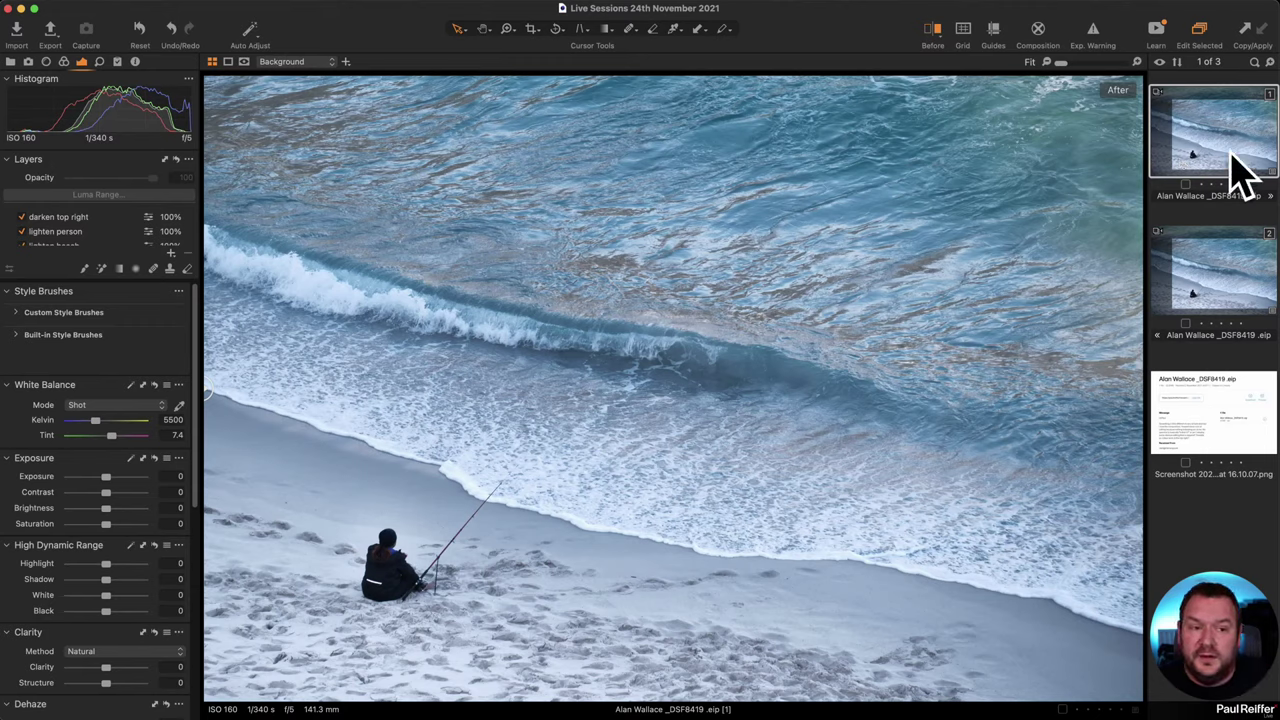
{"action": "left_click", "coordinate": [1215, 260]}
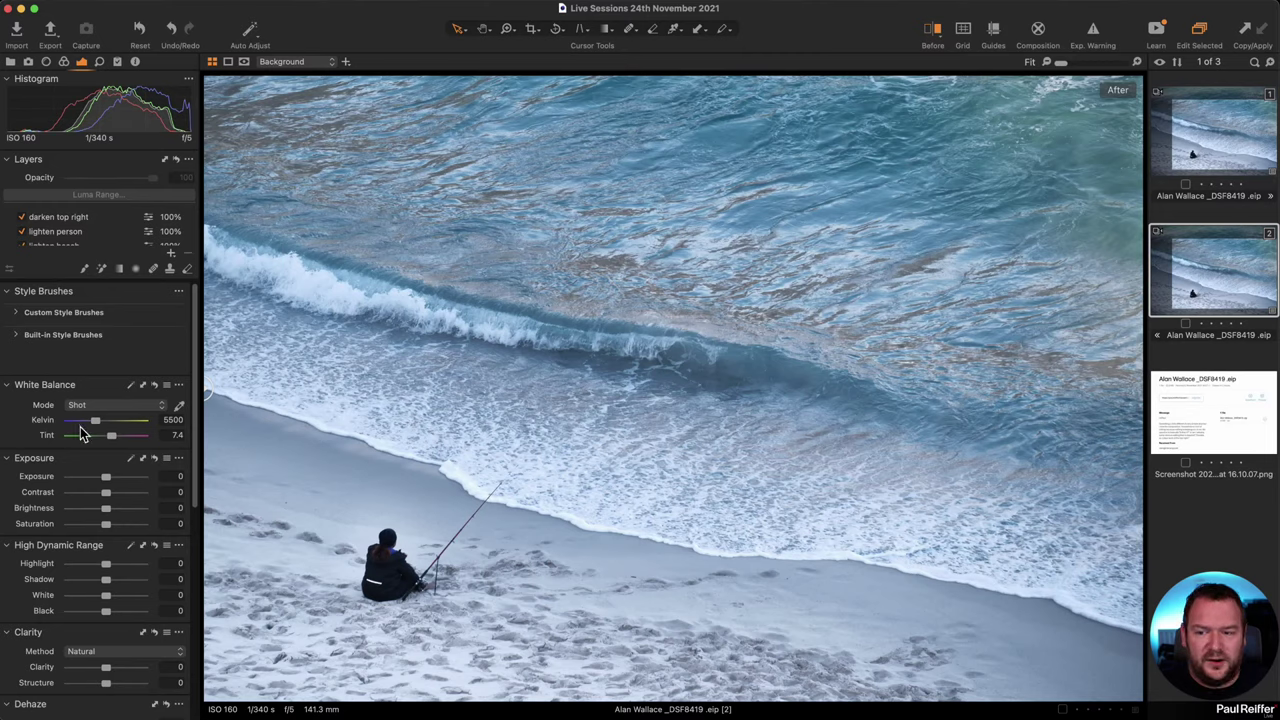
- Try a white balance of 3677 Kelvin on the second variant's Background layer, and undo it
{"action": "scroll", "coordinate": [90, 230], "scroll_direction": "down", "scroll_amount": 3}
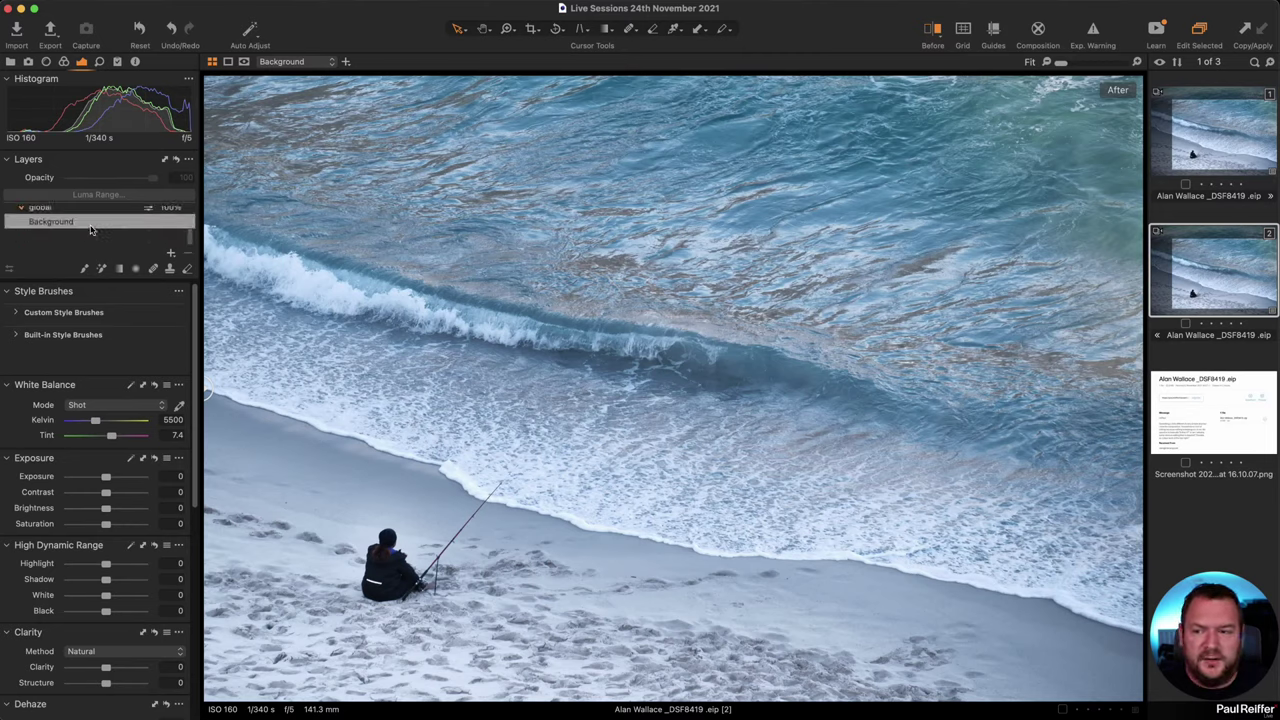
{"action": "left_click_drag", "start_coordinate": [95, 420], "coordinate": [84, 423]}
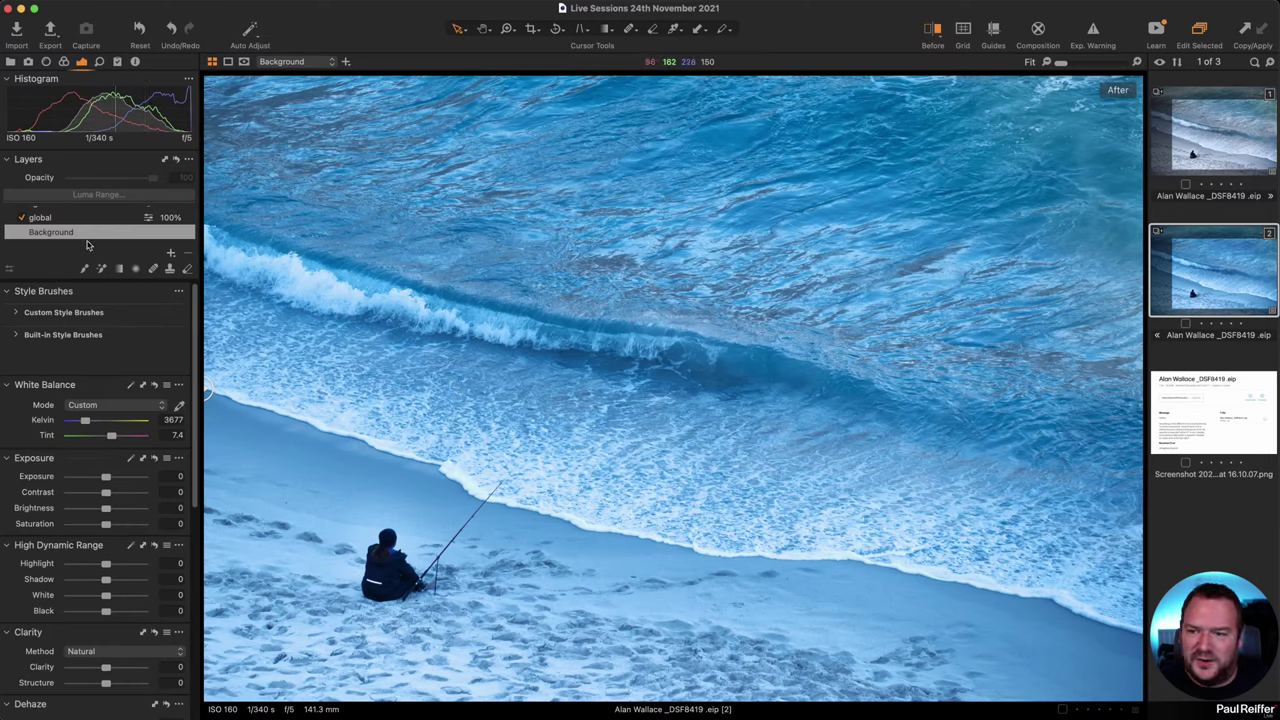
{"action": "left_click", "coordinate": [174, 29]}
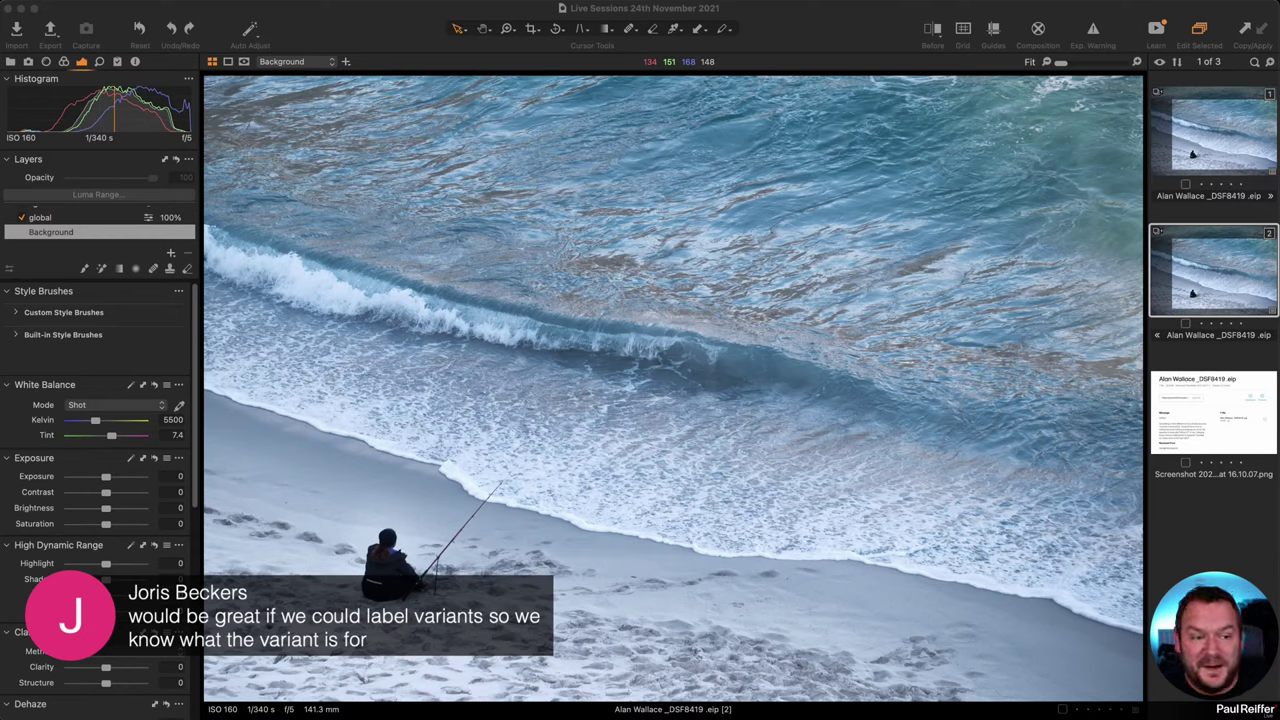
- Give the second variant a green color tag and a five-star rating
{"action": "right_click", "coordinate": [1176, 236]}
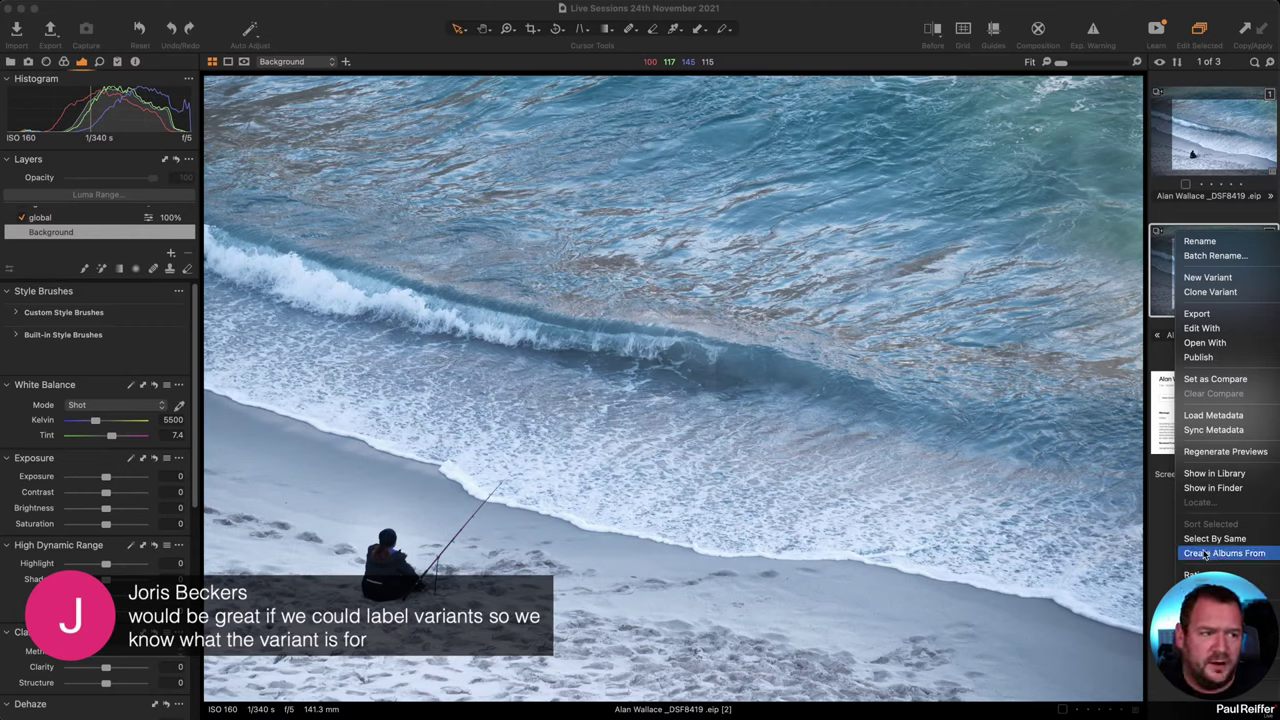
{"action": "left_click", "coordinate": [1170, 278]}
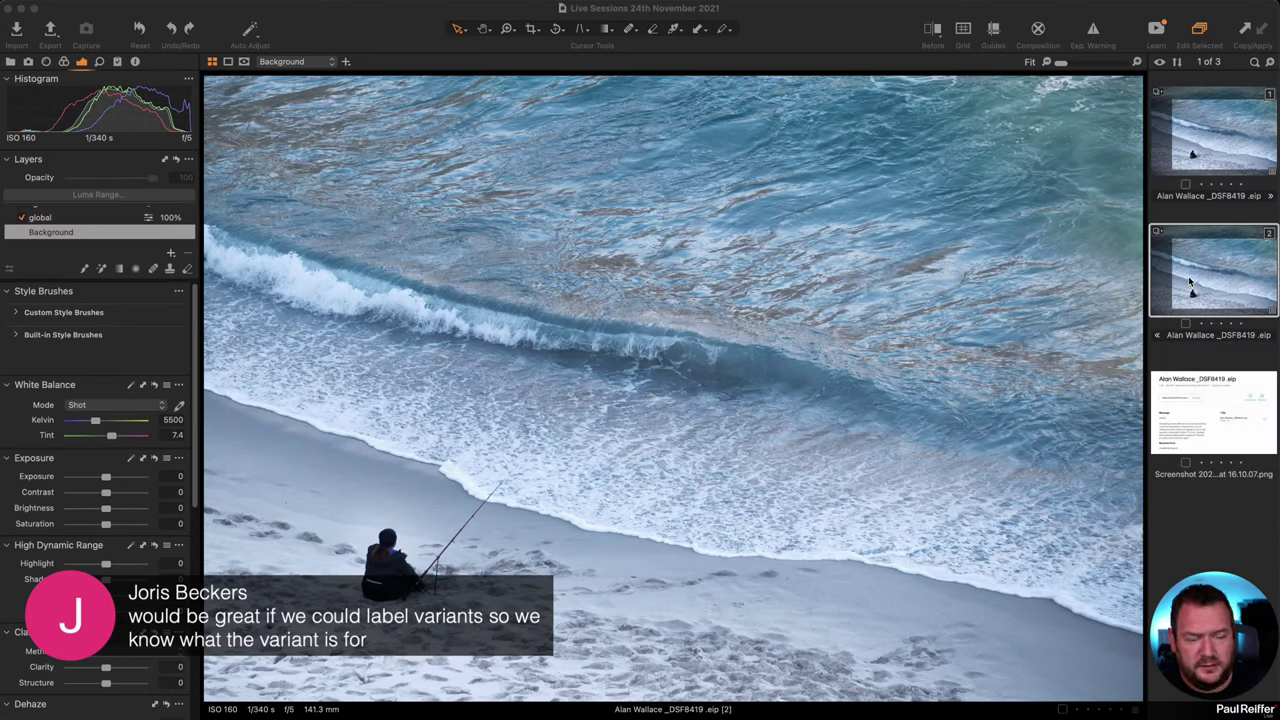
{"action": "key", "text": "plus"}
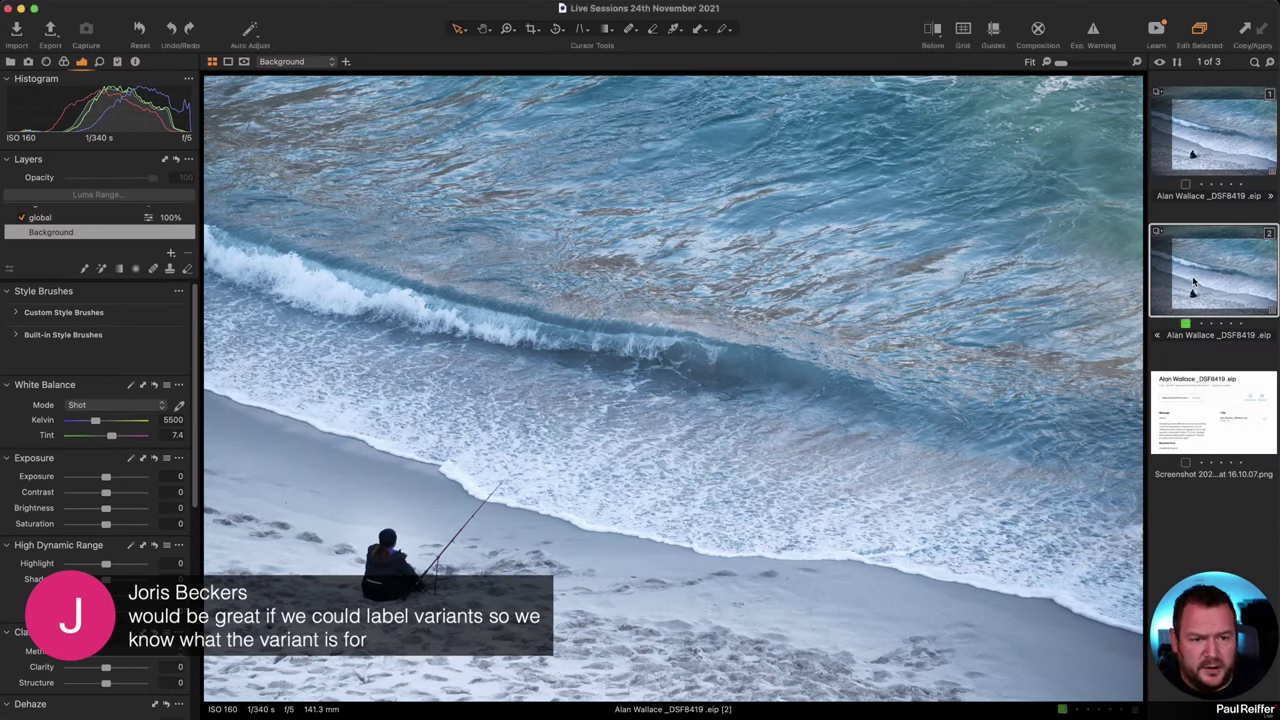
{"action": "key", "text": "asterisk"}
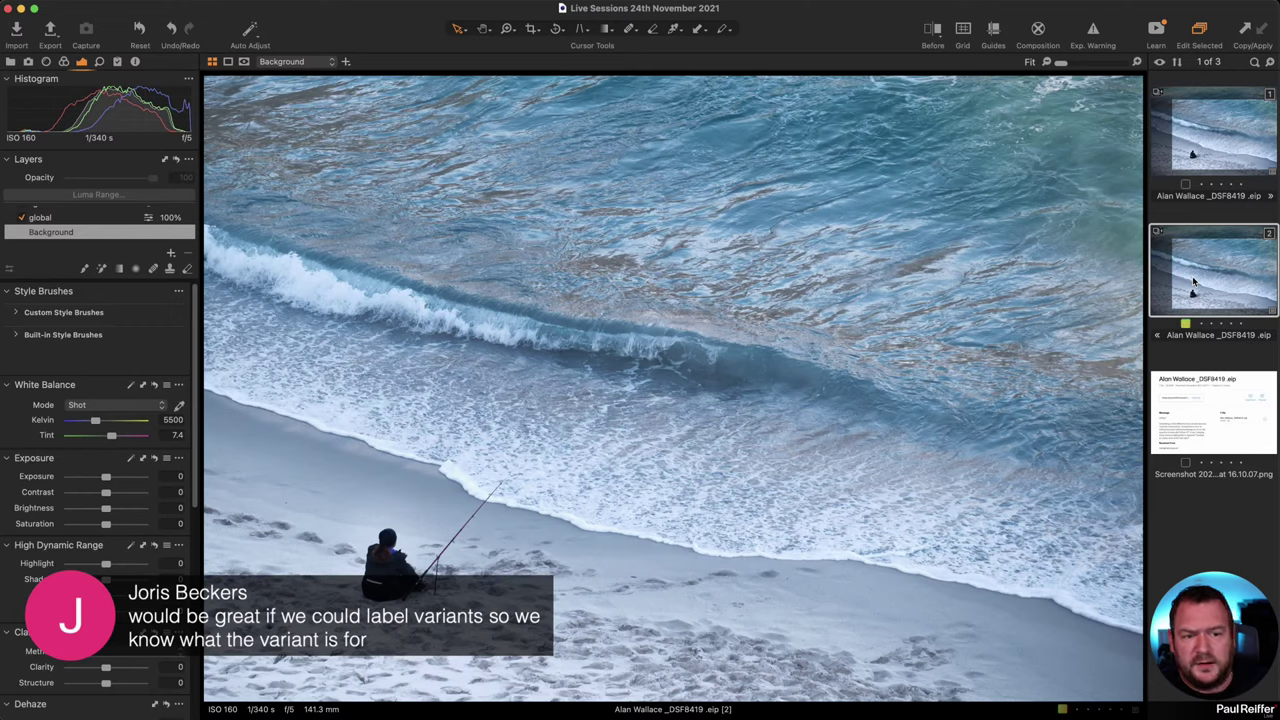
{"action": "key", "text": "plus"}
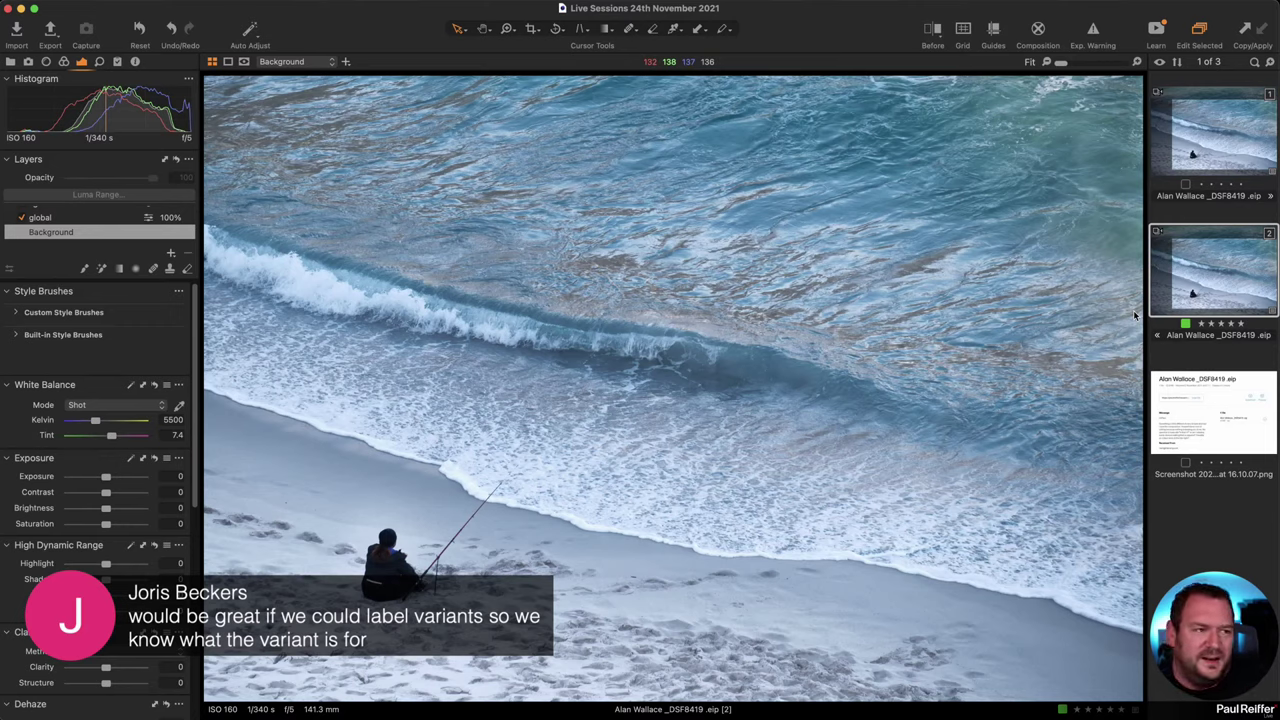
- Look through the second variant's metadata fields and add a keyword made of the photographer's first name followed by 2
{"action": "left_click", "coordinate": [135, 62]}
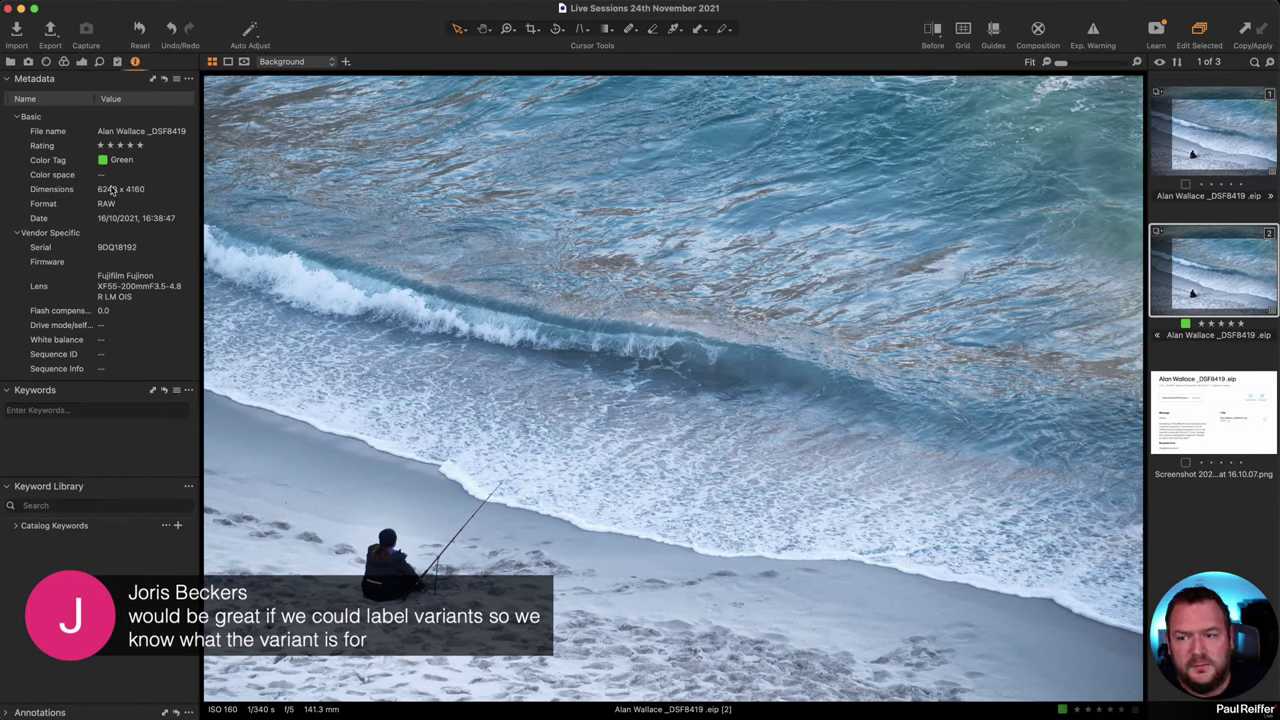
{"action": "scroll", "coordinate": [111, 190], "scroll_direction": "down", "scroll_amount": 2}
{"action": "scroll", "coordinate": [111, 190], "scroll_direction": "down", "scroll_amount": 2}
{"action": "left_click", "coordinate": [60, 410]}
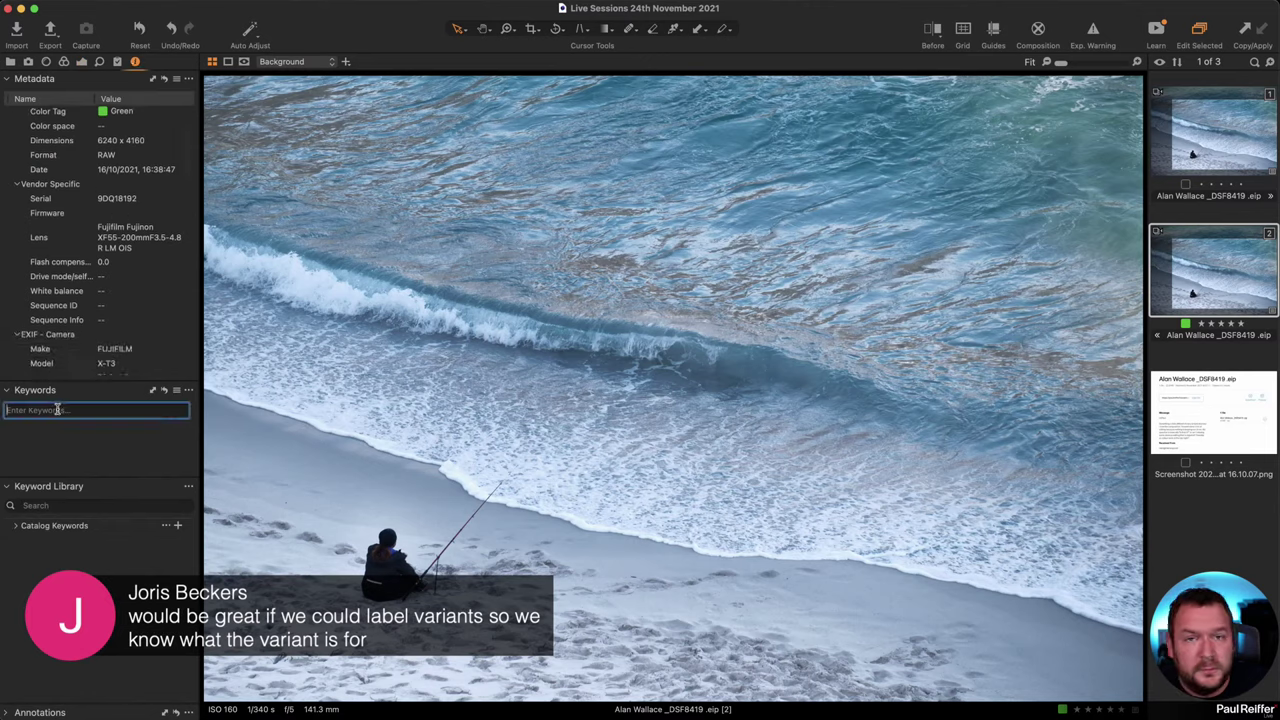
{"action": "scroll", "coordinate": [102, 351], "scroll_direction": "down", "scroll_amount": 10}
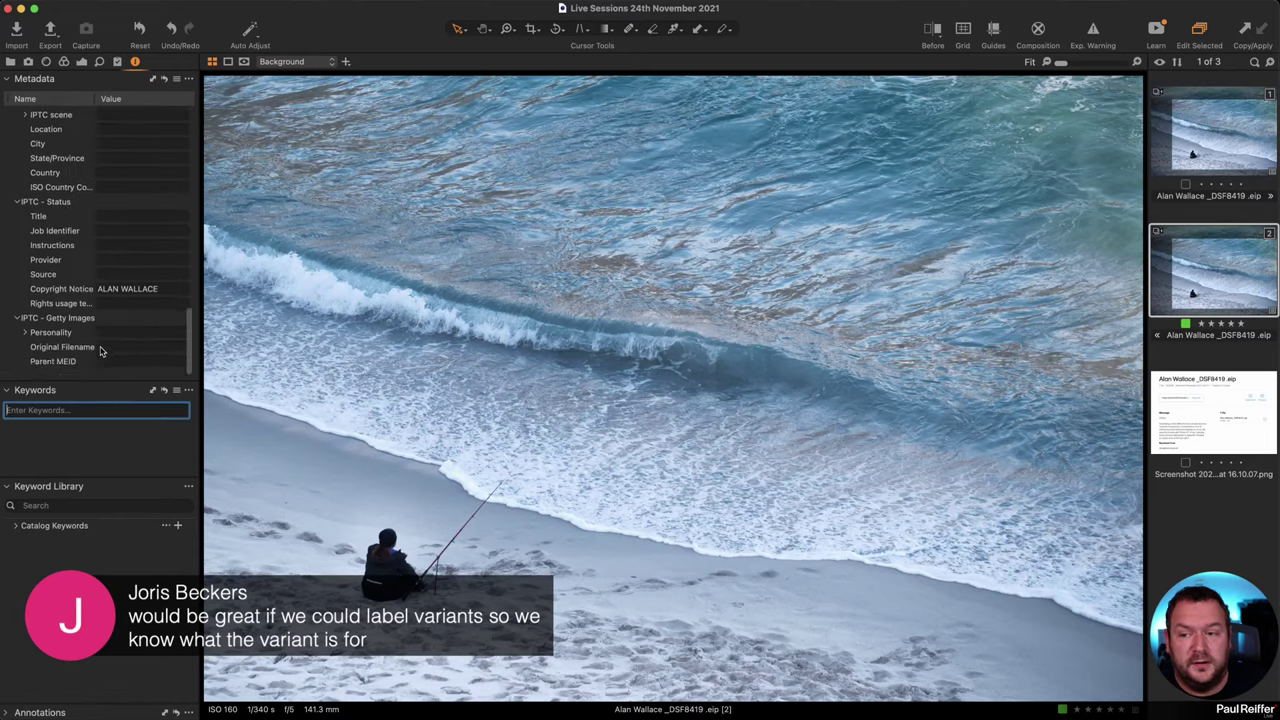
{"action": "scroll", "coordinate": [100, 351], "scroll_direction": "up", "scroll_amount": 5}
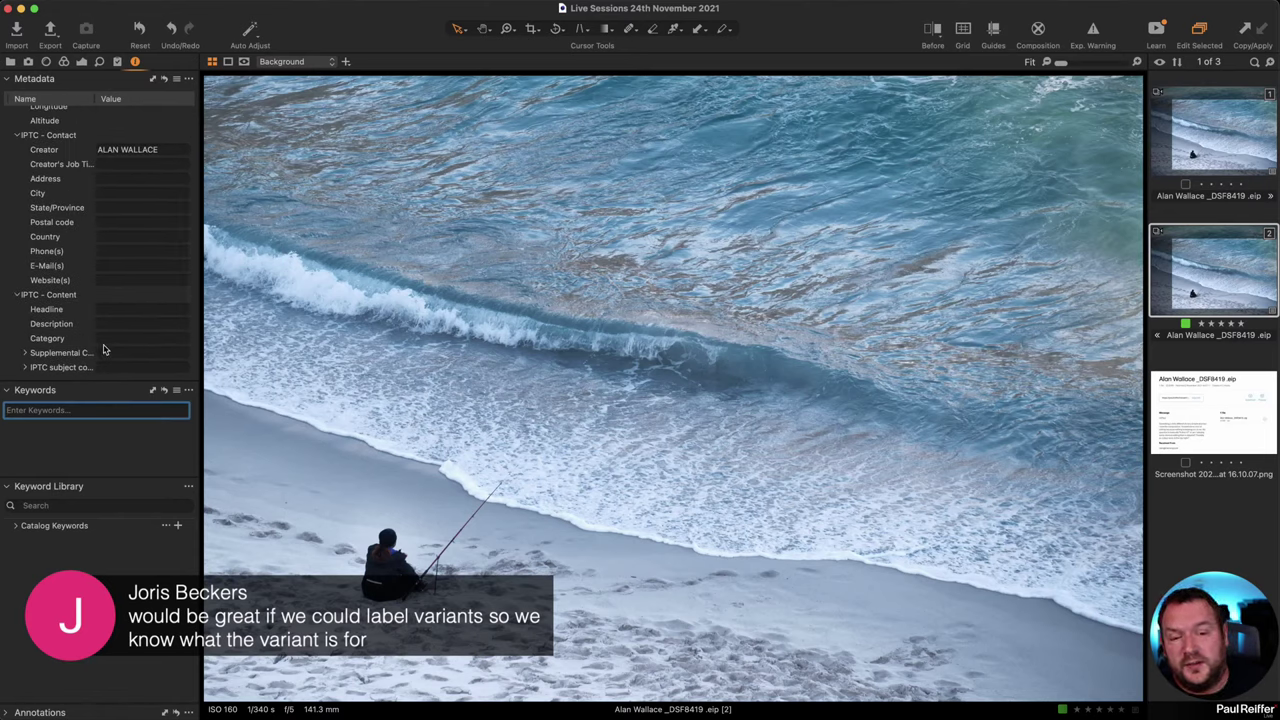
{"action": "scroll", "coordinate": [105, 352], "scroll_direction": "up", "scroll_amount": 4}
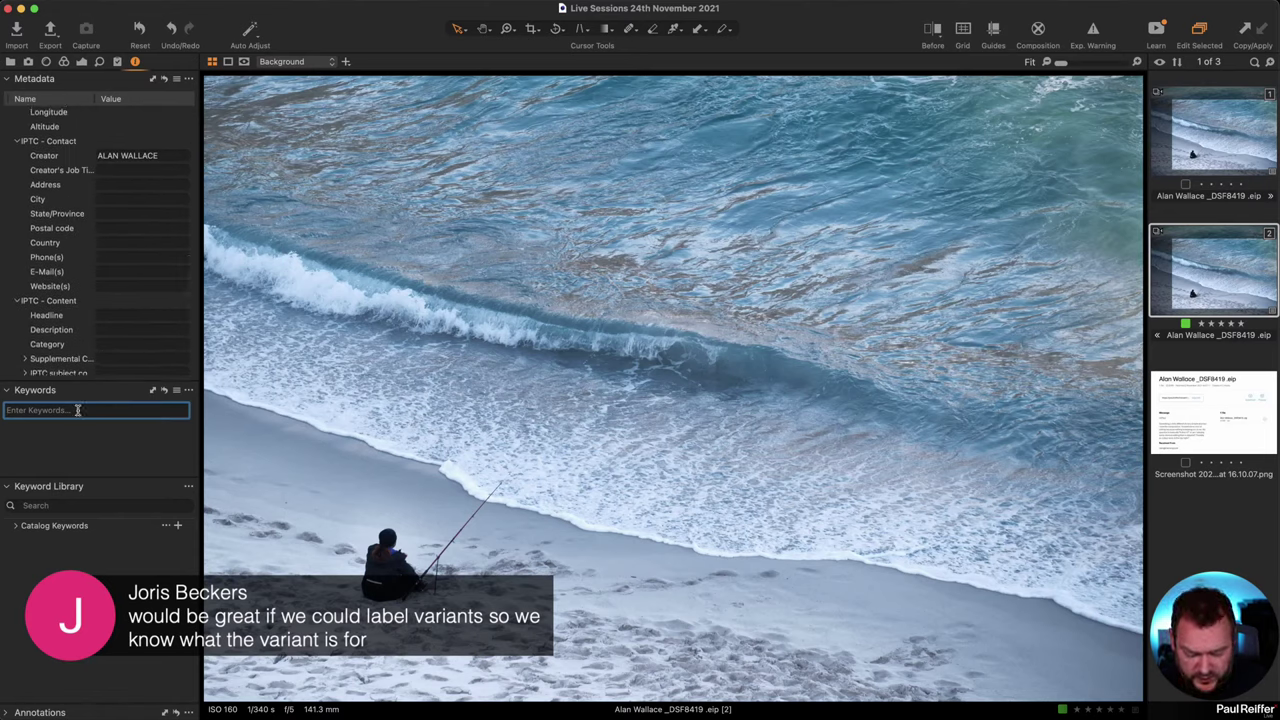
{"action": "type", "text": "Alan2"}
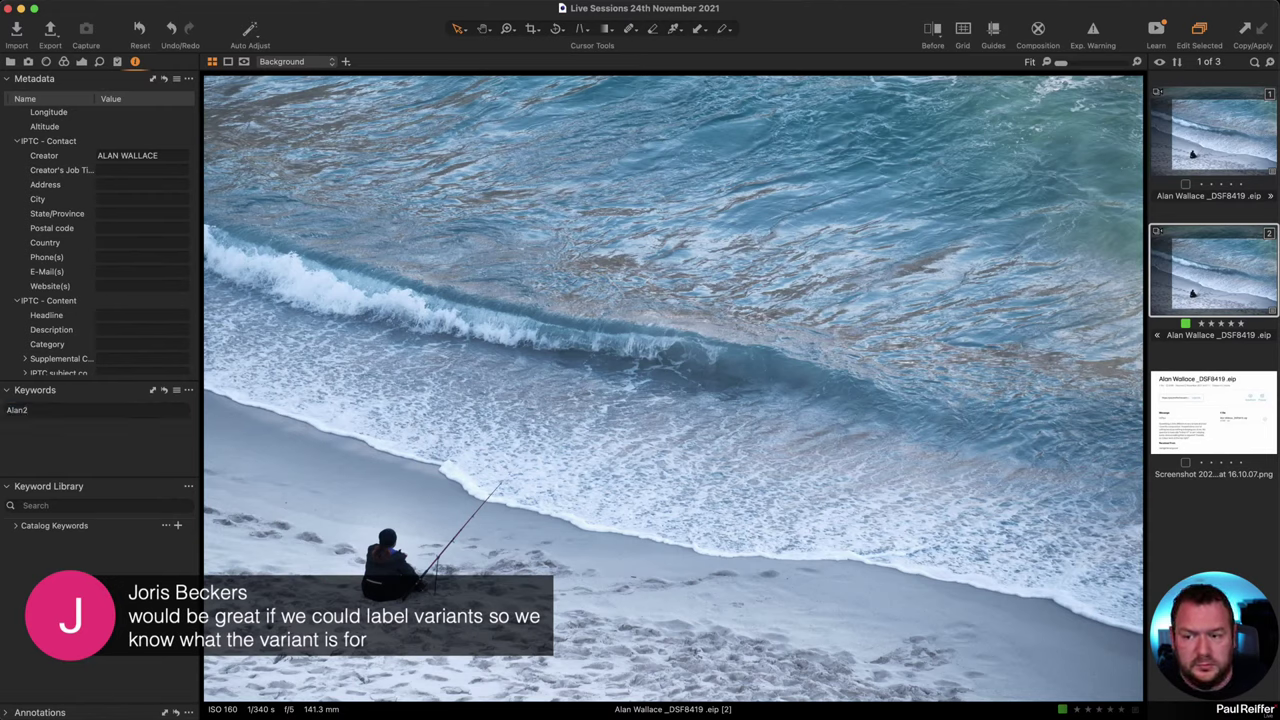
{"action": "key", "text": "Return"}
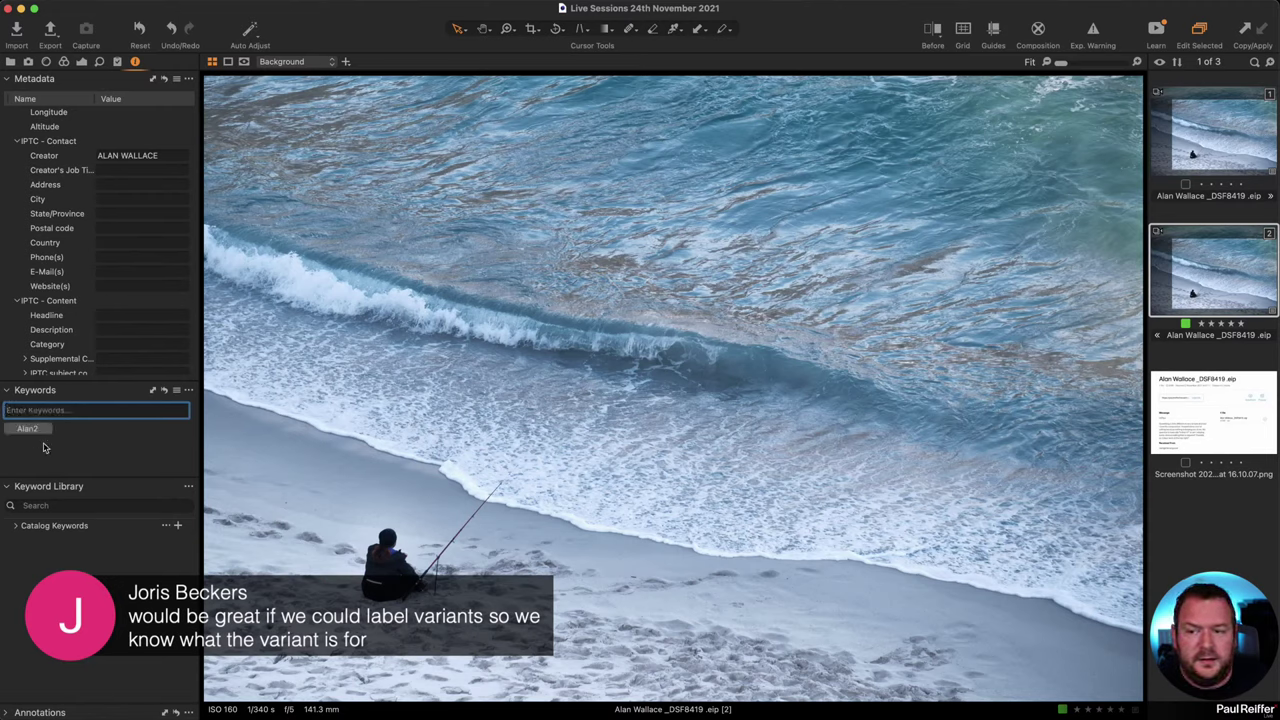
- Search the browser for the variant's new keyword, and clear the search to list all images again
{"action": "left_click", "coordinate": [1254, 62]}
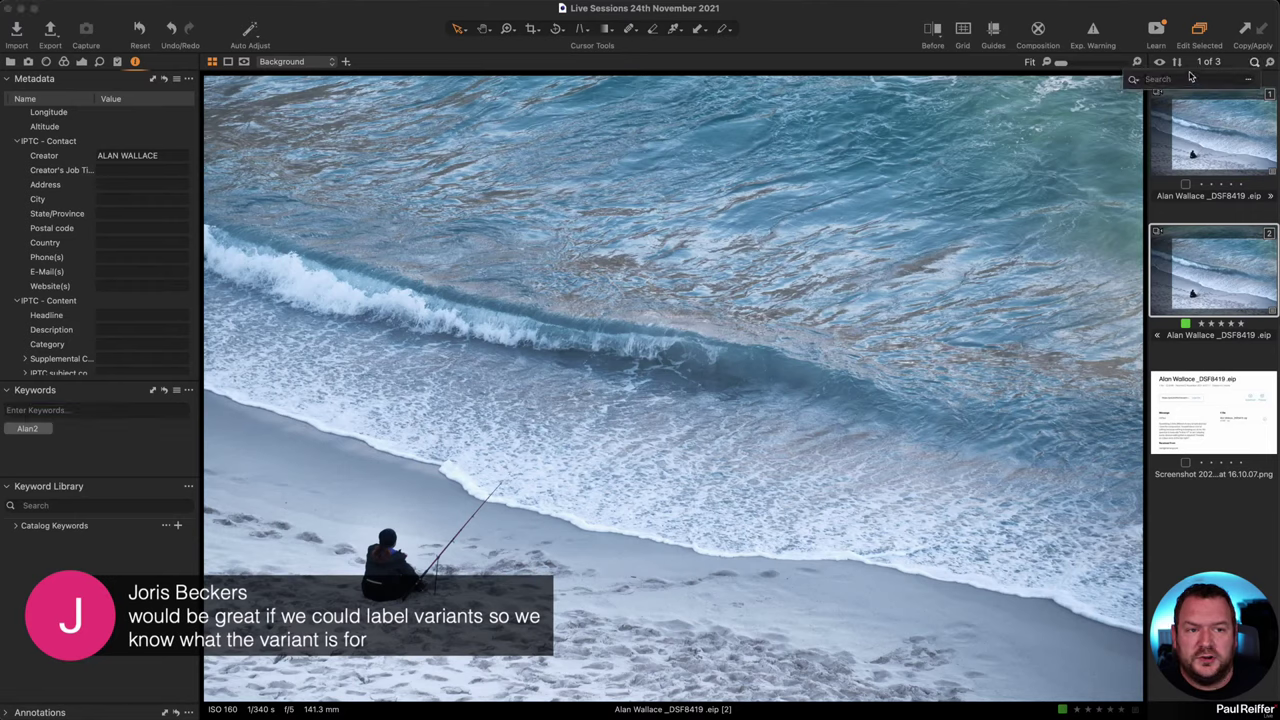
{"action": "type", "text": "Alan2"}
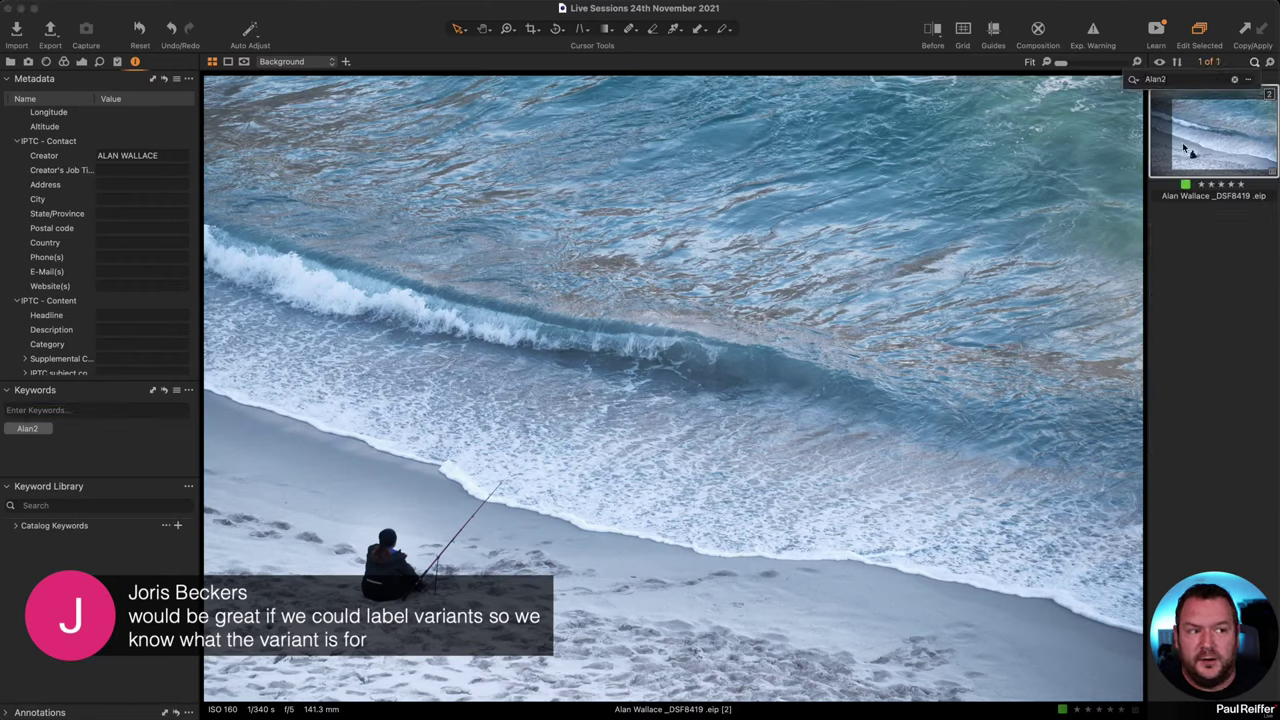
{"action": "left_click", "coordinate": [1235, 81]}
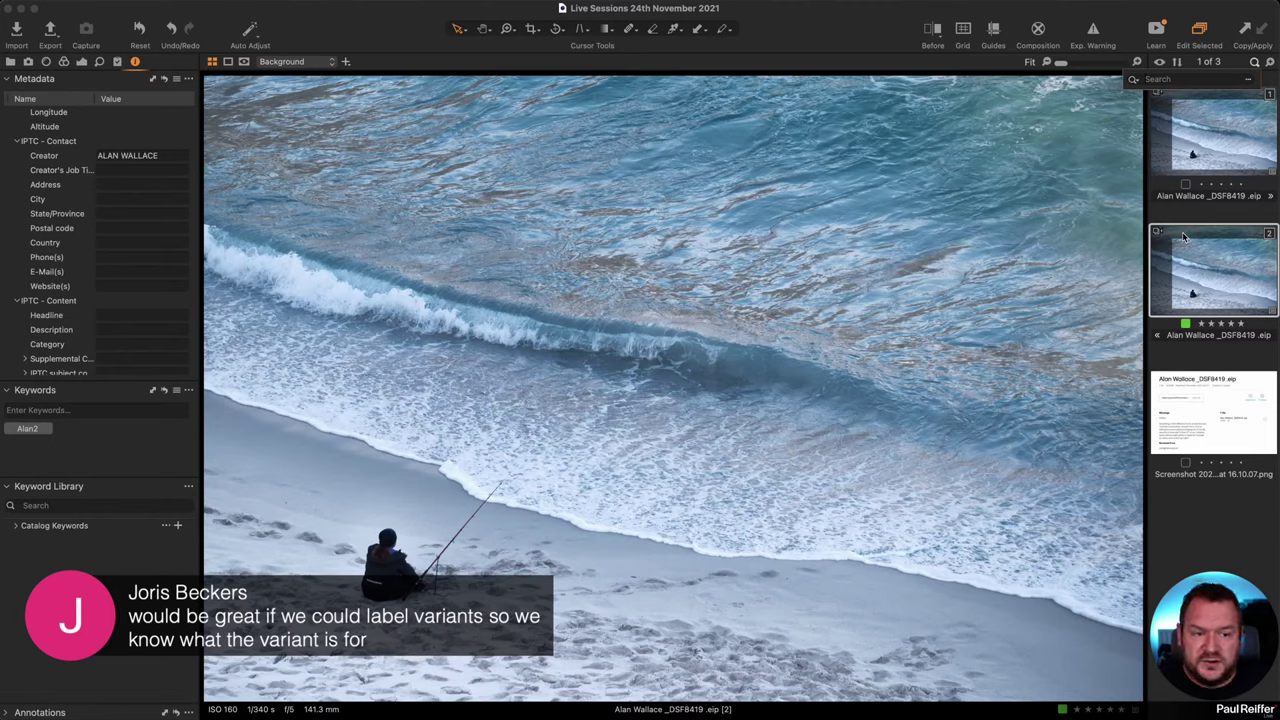
{"action": "key", "text": "super+k"}
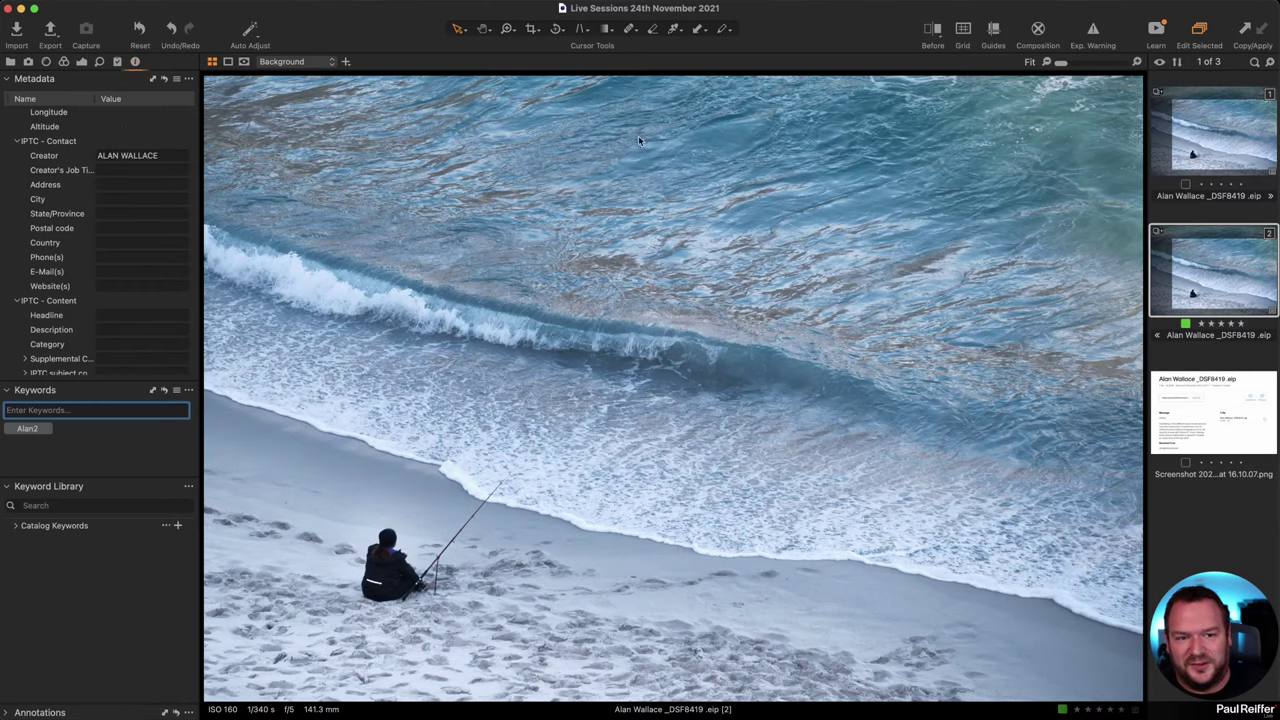
- Add a new adjustment layer to the second variant and draw a linear gradient mask over the photo's upper-right corner
{"action": "left_click", "coordinate": [82, 62]}
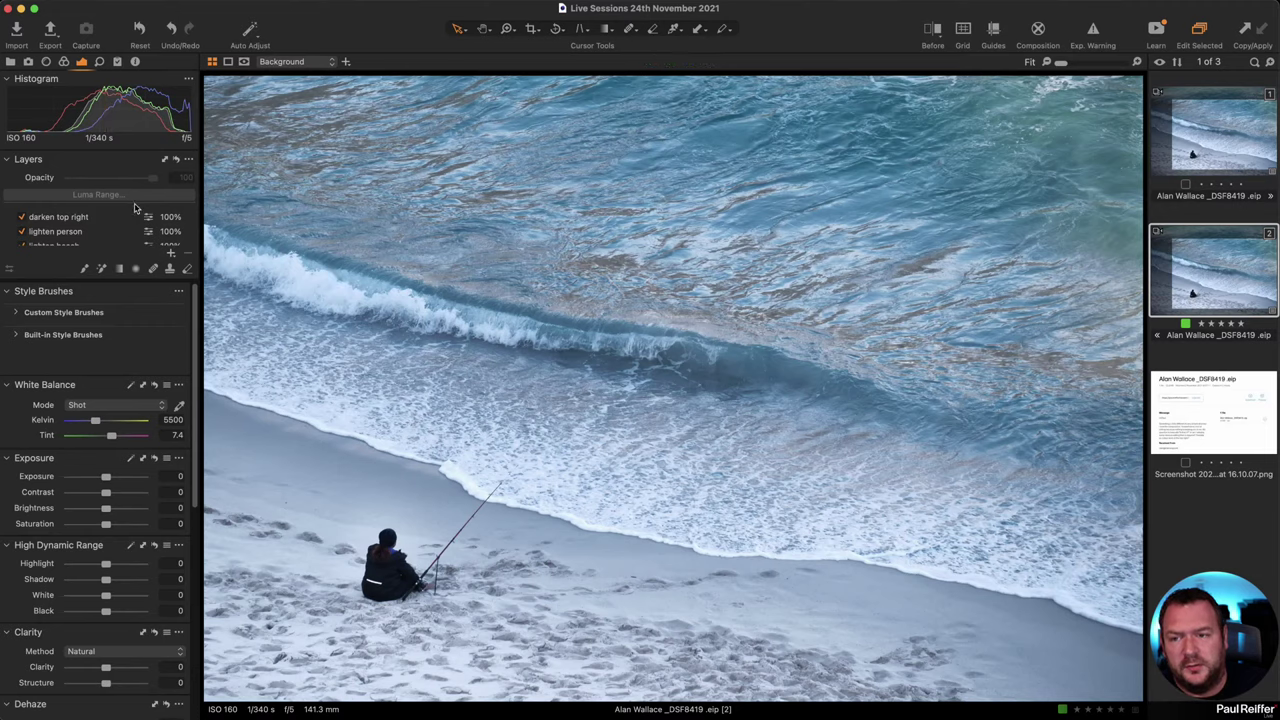
{"action": "left_click", "coordinate": [171, 254]}
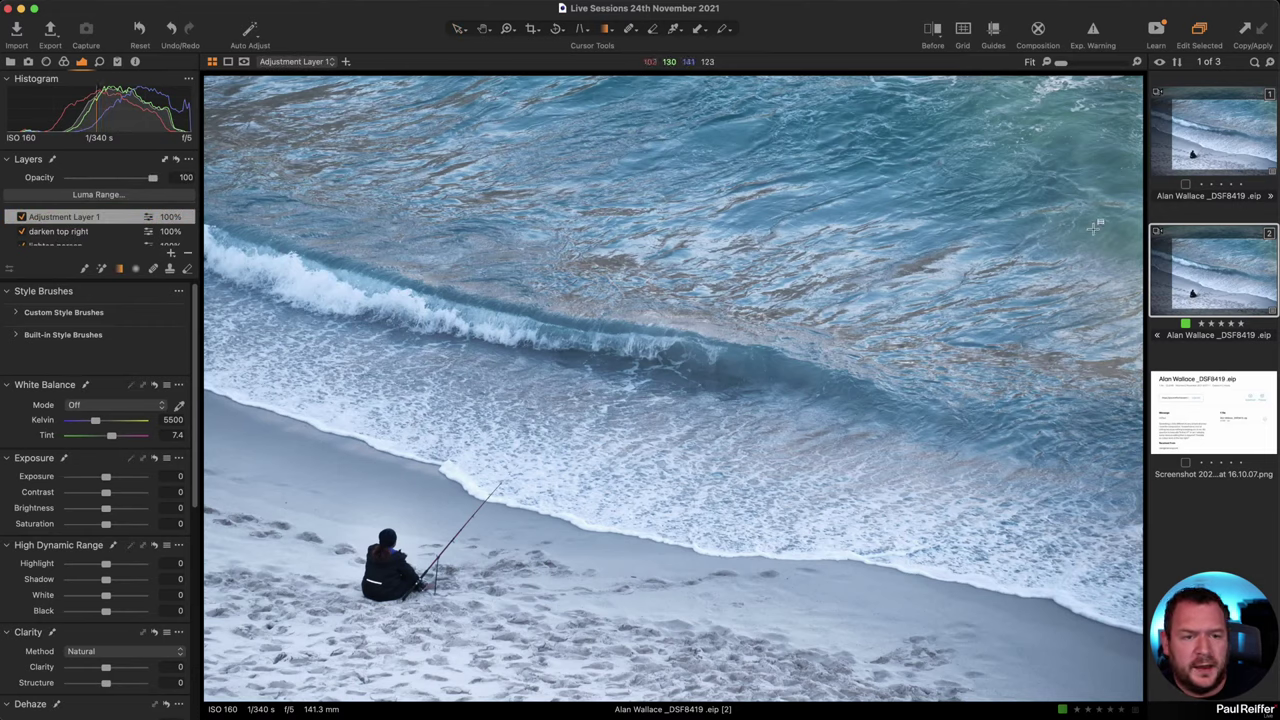
{"action": "left_click_drag", "start_coordinate": [1130, 125], "coordinate": [962, 224]}
{"action": "left_click_drag", "start_coordinate": [1114, 163], "coordinate": [1080, 163]}
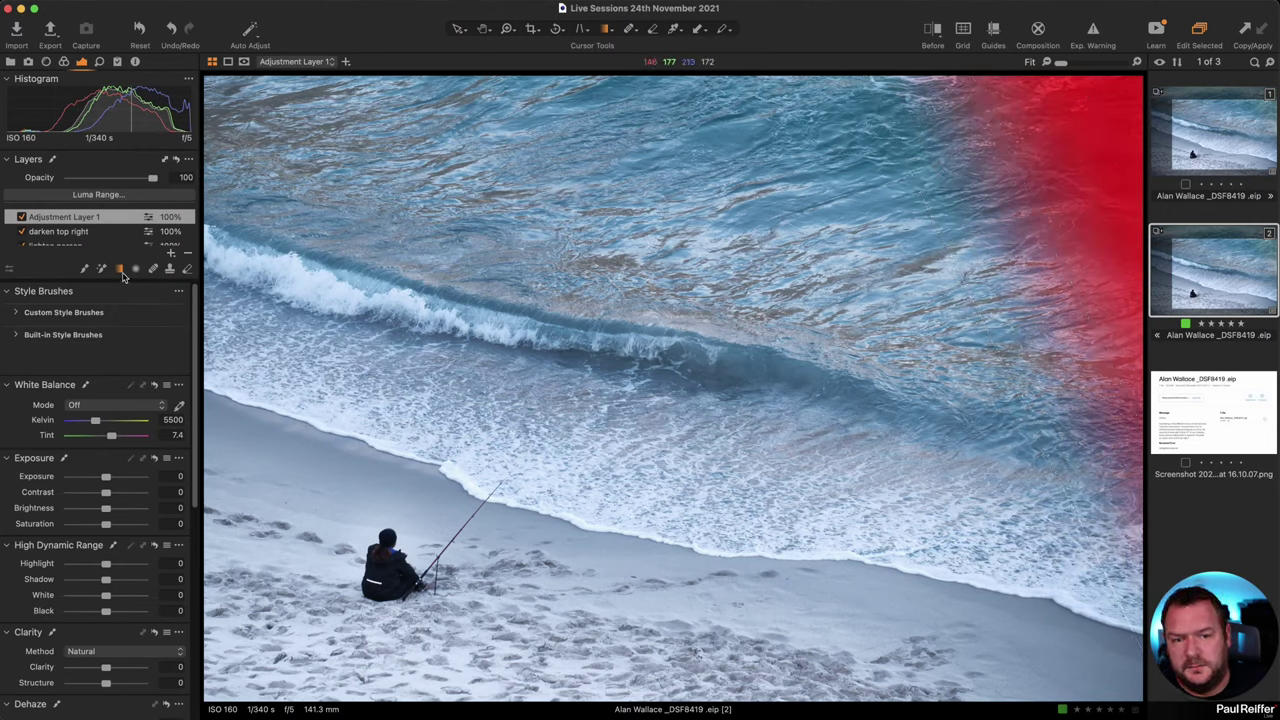
- Adjust the linear gradient mask over the photo's upper-right corner and display its mask overlay
{"action": "left_click_drag", "start_coordinate": [1076, 288], "coordinate": [1090, 210]}
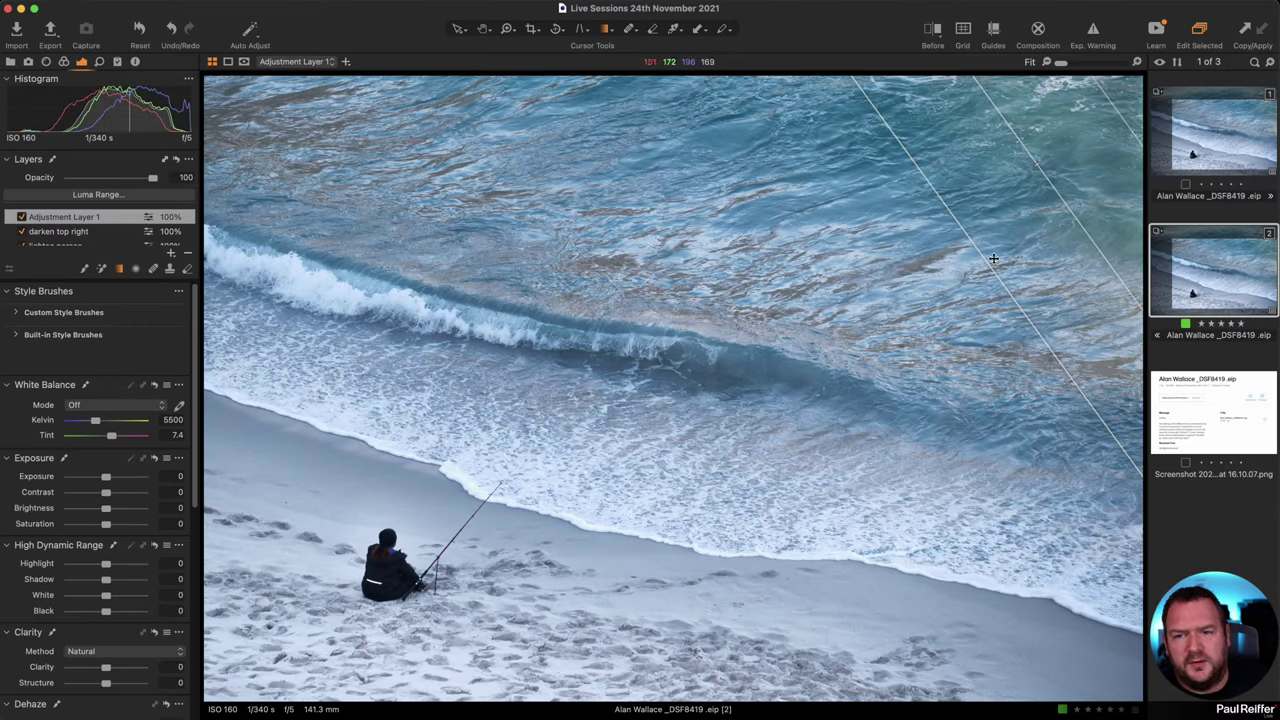
{"action": "key", "text": "m"}
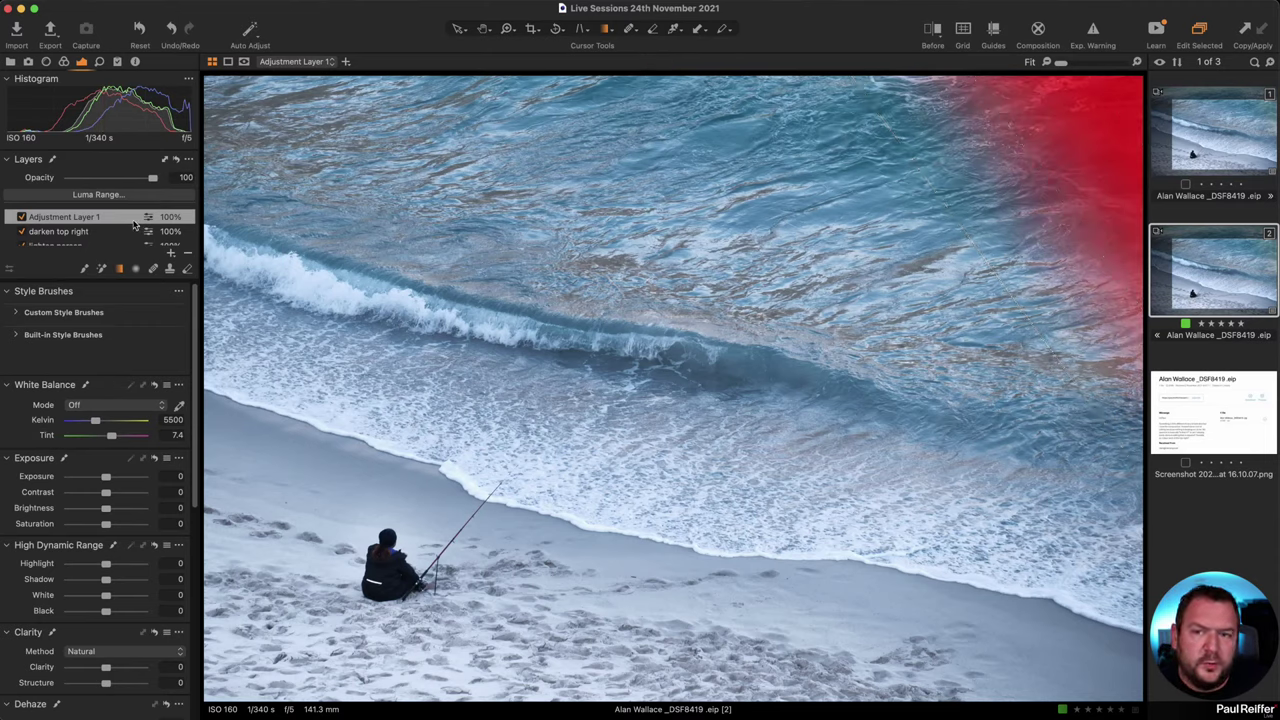
{"action": "left_click", "coordinate": [105, 195]}
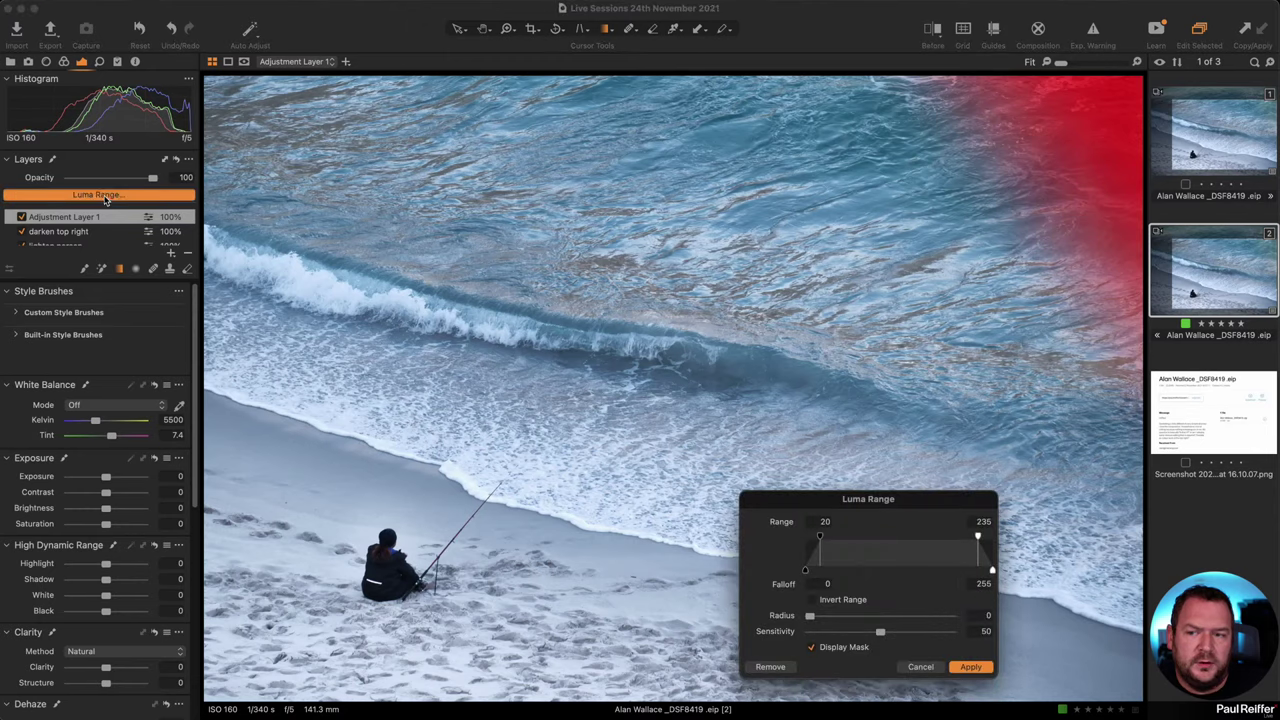
{"action": "left_click_drag", "start_coordinate": [900, 500], "coordinate": [646, 232]}
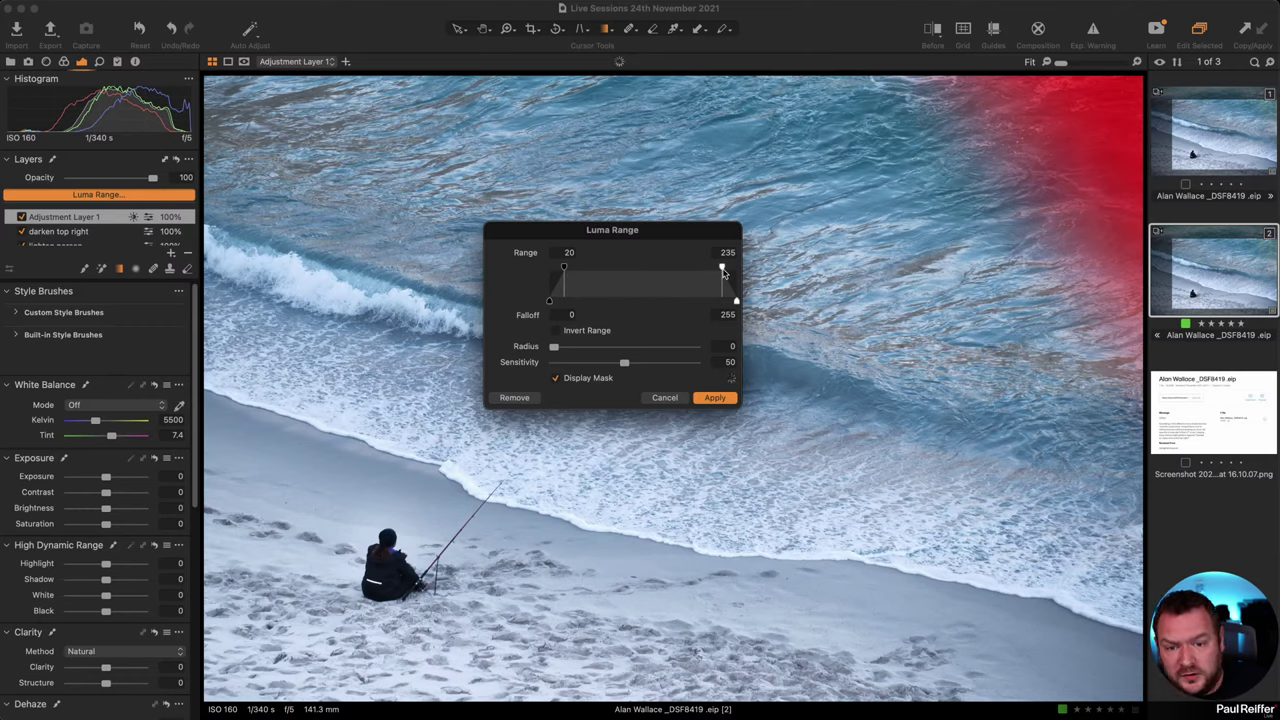
{"action": "left_click_drag", "start_coordinate": [723, 268], "coordinate": [690, 268]}
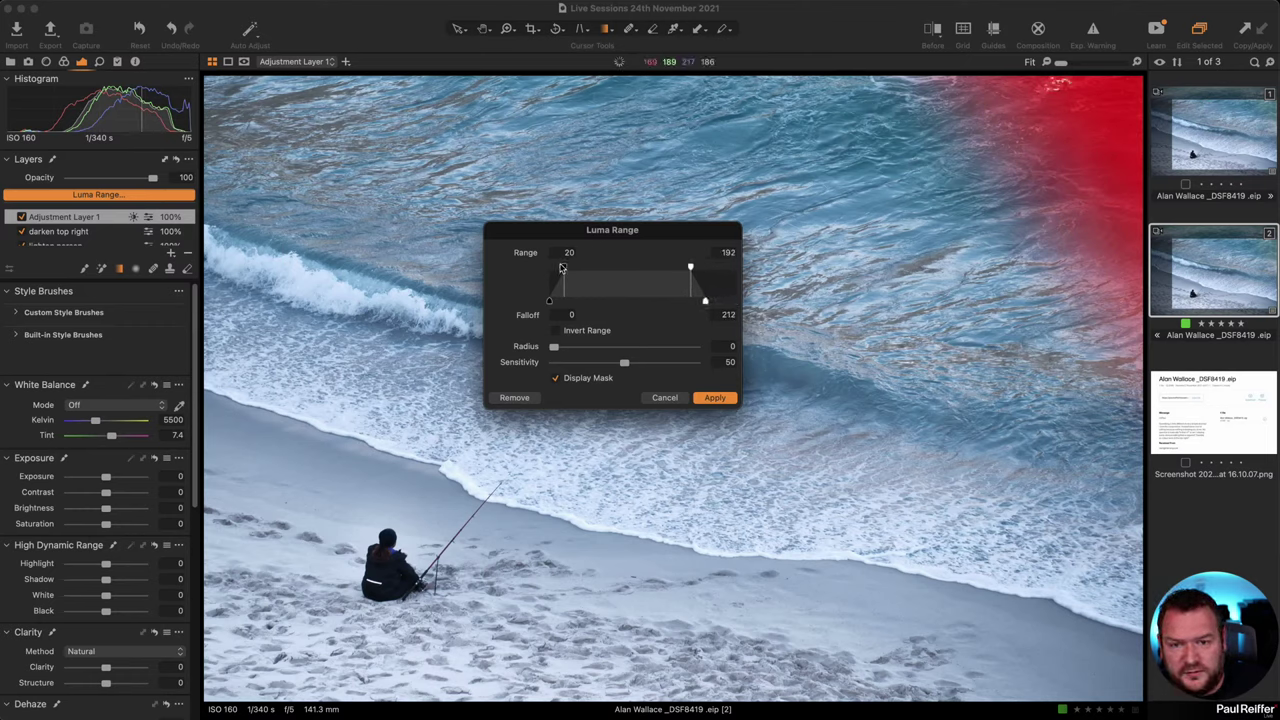
{"action": "left_click_drag", "start_coordinate": [565, 268], "coordinate": [647, 270]}
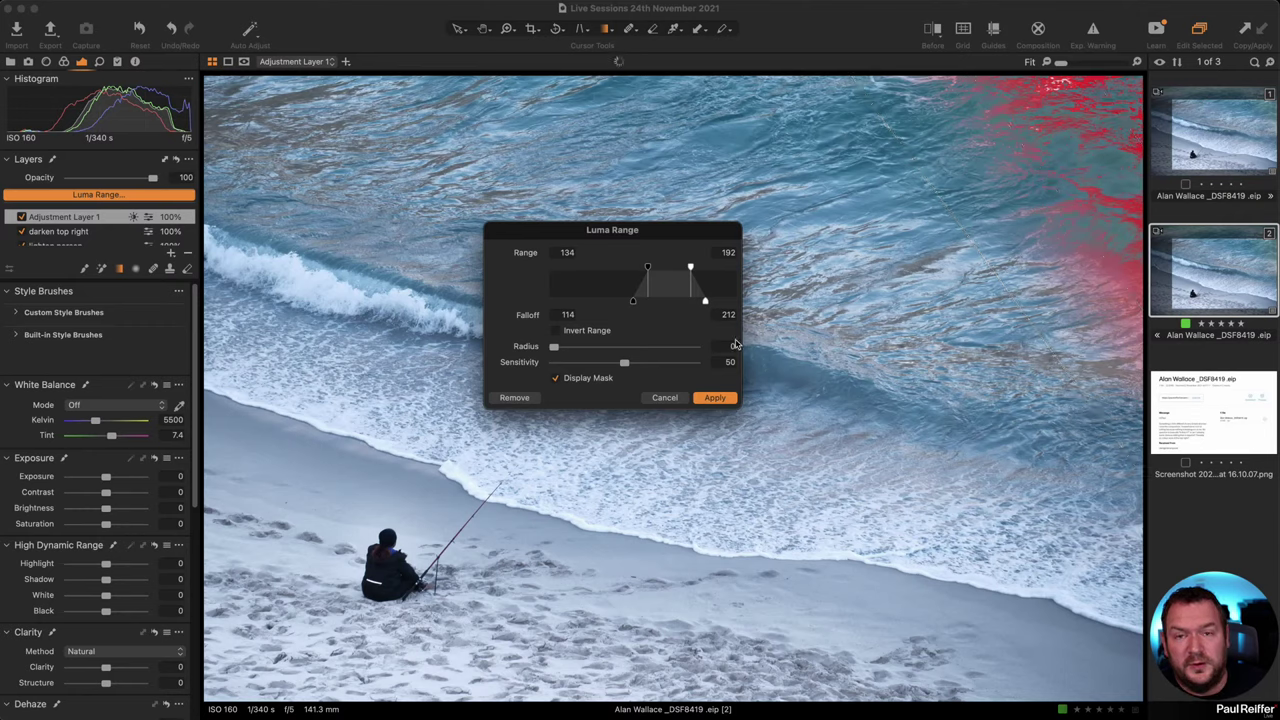
{"action": "left_click", "coordinate": [681, 398]}
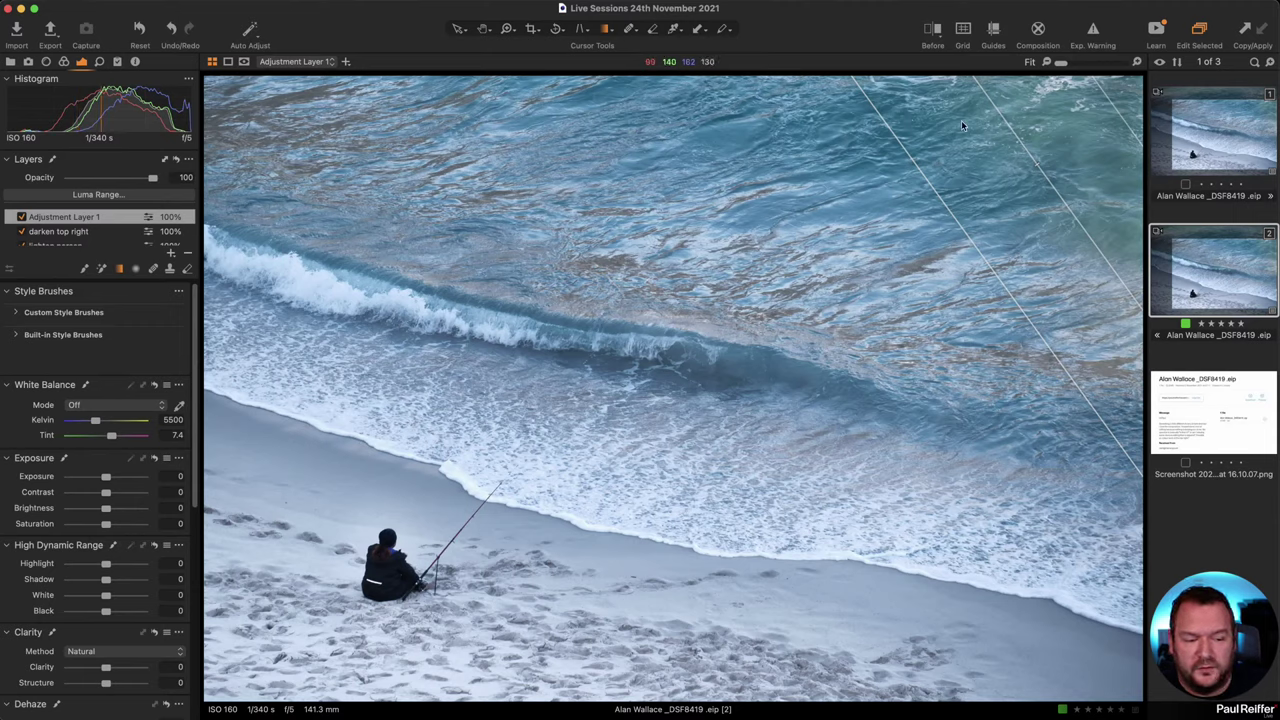
- Restrict the adjustment layer's mask to a luma range of 109 to 142 with a falloff of 99 to 153, displaying the mask
{"action": "left_click", "coordinate": [92, 196]}
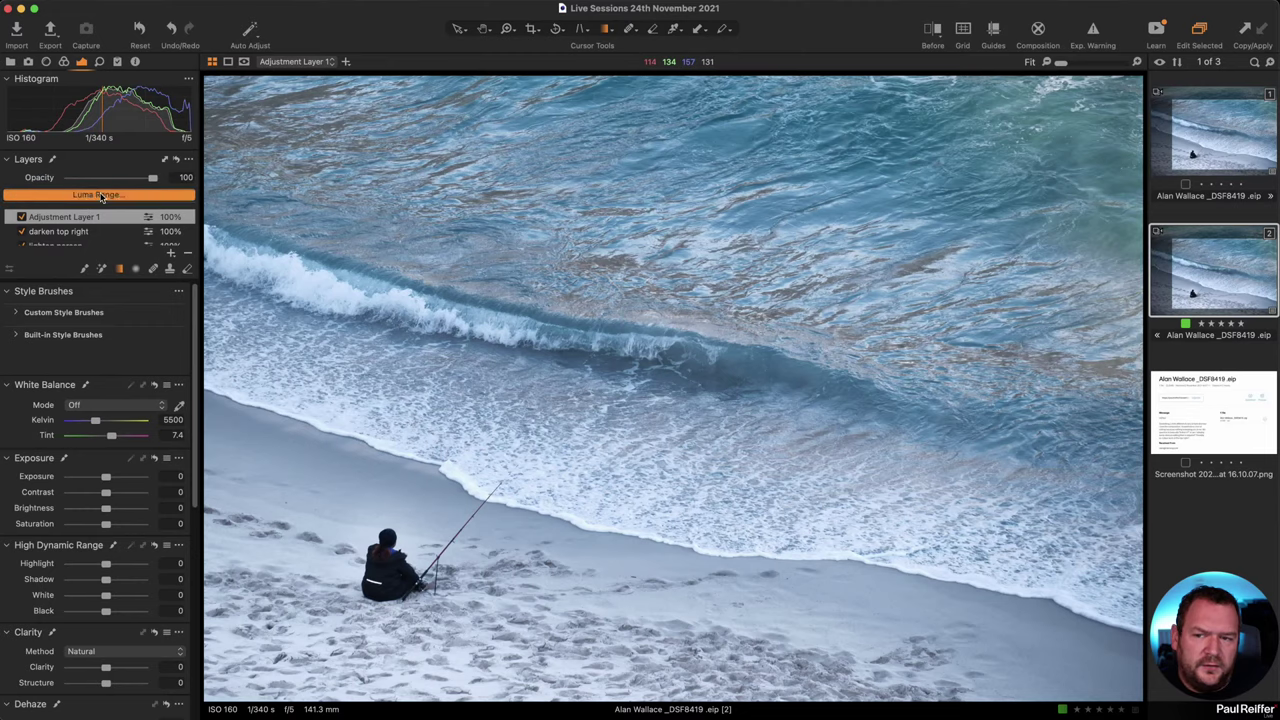
{"action": "left_click_drag", "start_coordinate": [565, 267], "coordinate": [629, 270]}
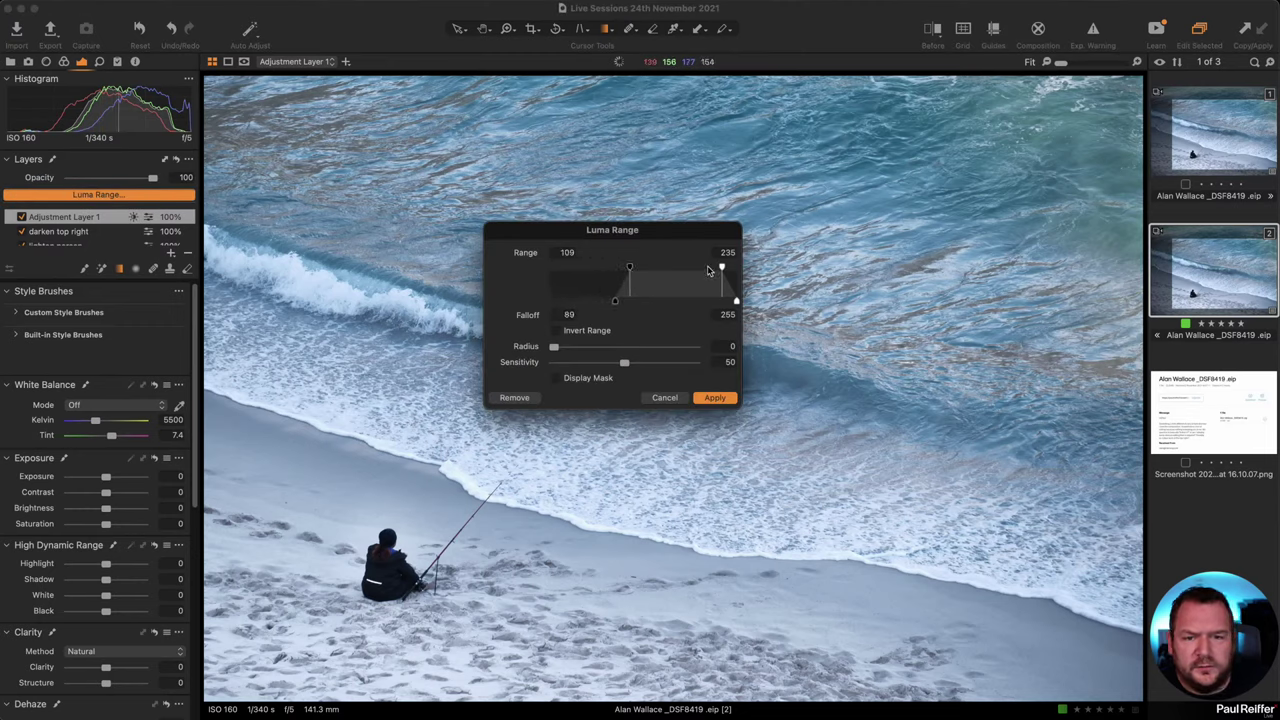
{"action": "left_click_drag", "start_coordinate": [724, 268], "coordinate": [654, 277]}
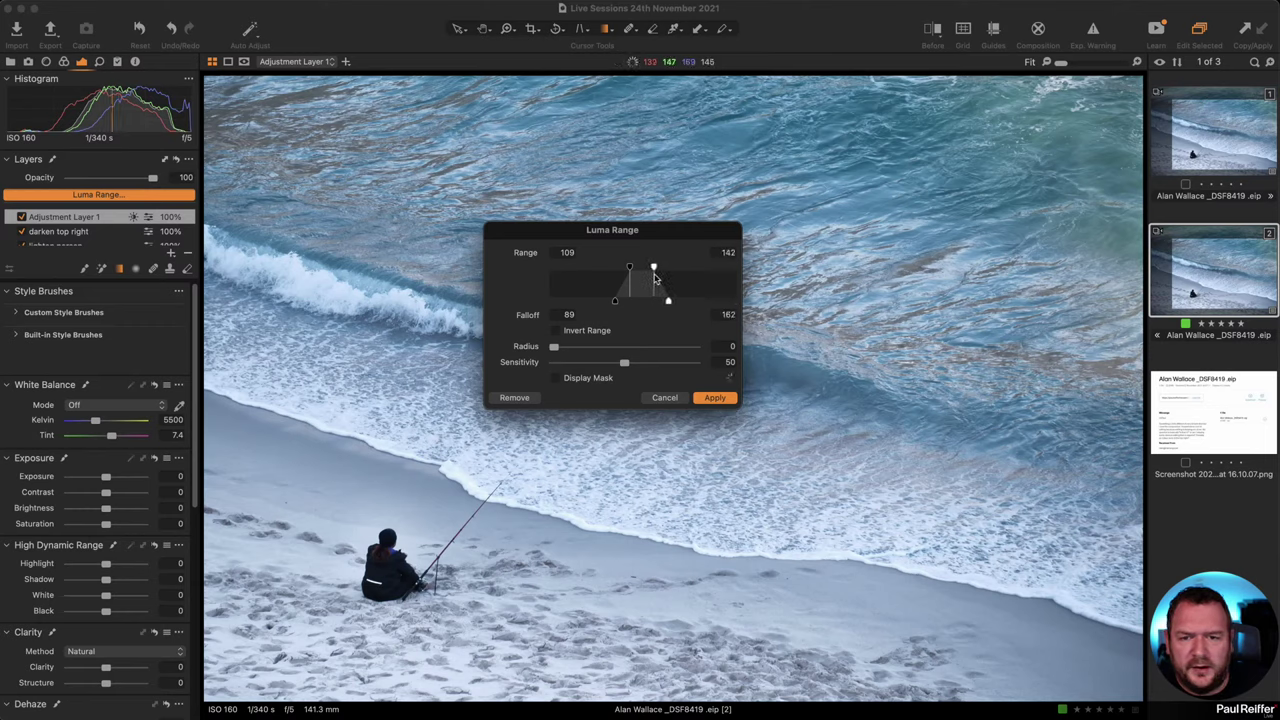
{"action": "left_click", "coordinate": [581, 380]}
{"action": "mouse_move", "coordinate": [661, 302]}
{"action": "left_mouse_down"}
{"action": "mouse_move", "coordinate": [622, 302]}
{"action": "mouse_move", "coordinate": [662, 305]}
{"action": "left_mouse_up"}
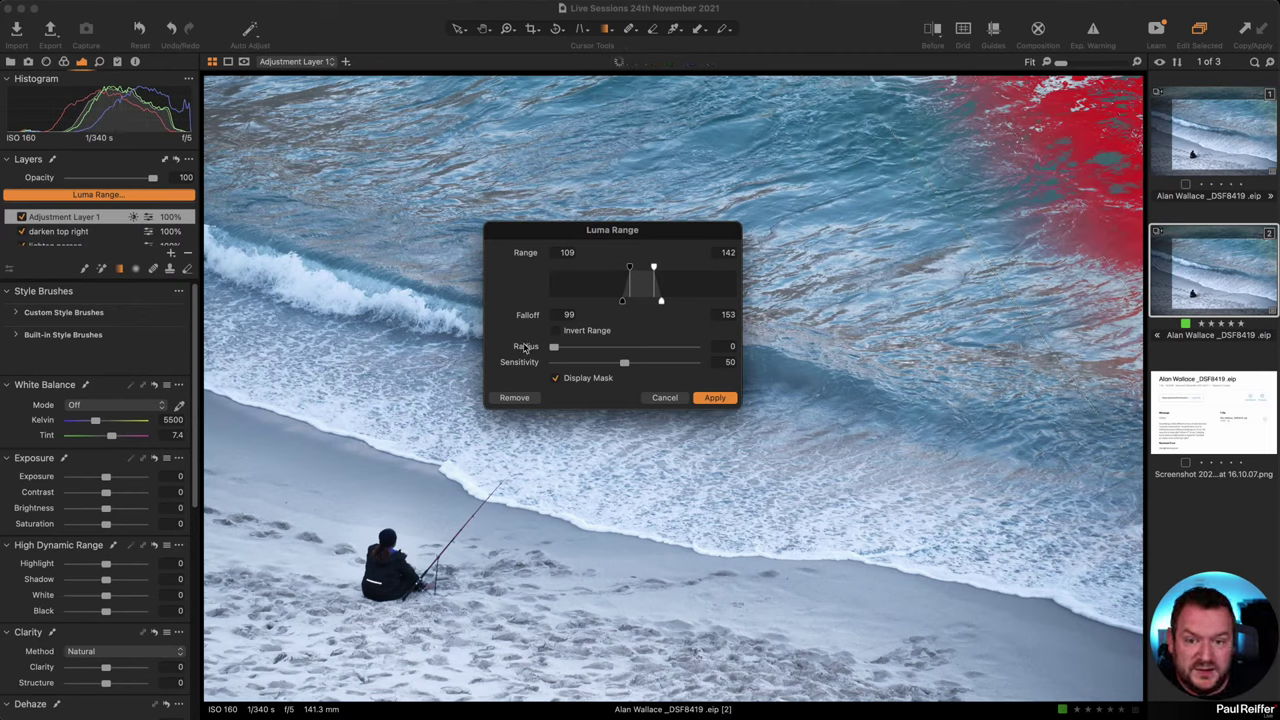
- Set the luma range's radius to 5.6 and its falloff to 95 and 162, and apply it to the mask
{"action": "left_click_drag", "start_coordinate": [553, 348], "coordinate": [604, 349]}
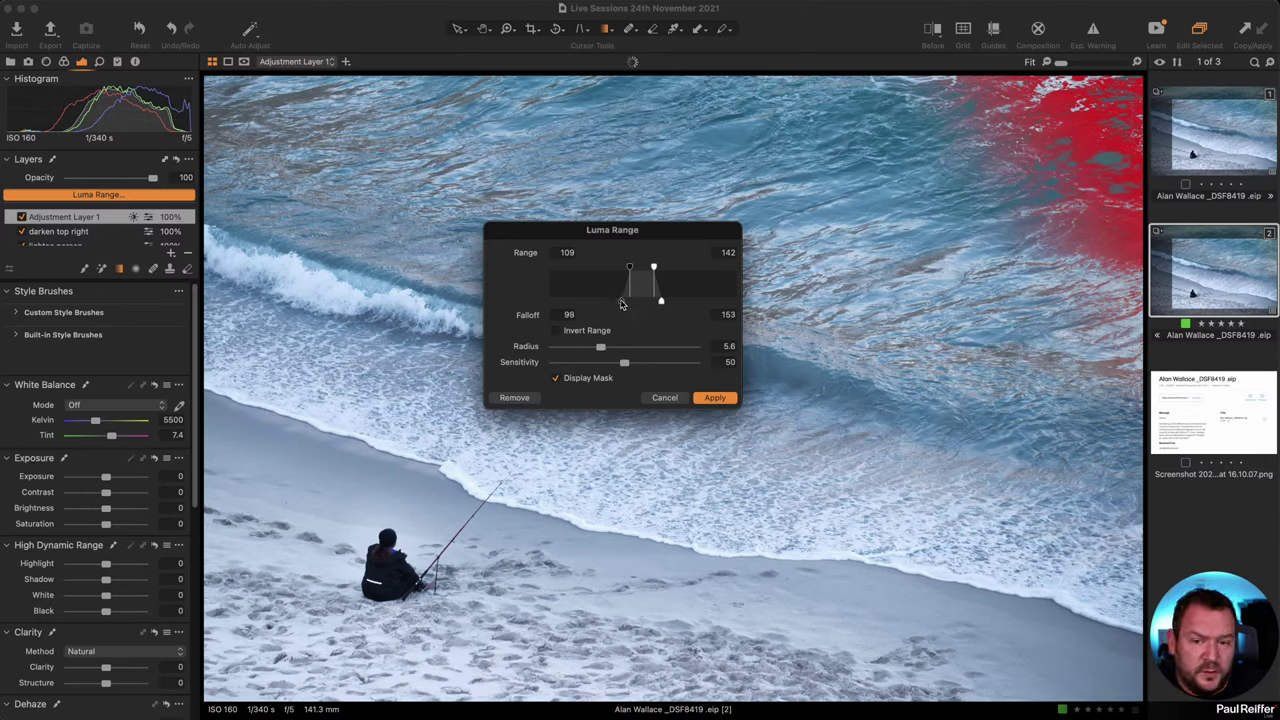
{"action": "left_click_drag", "start_coordinate": [620, 303], "coordinate": [668, 302]}
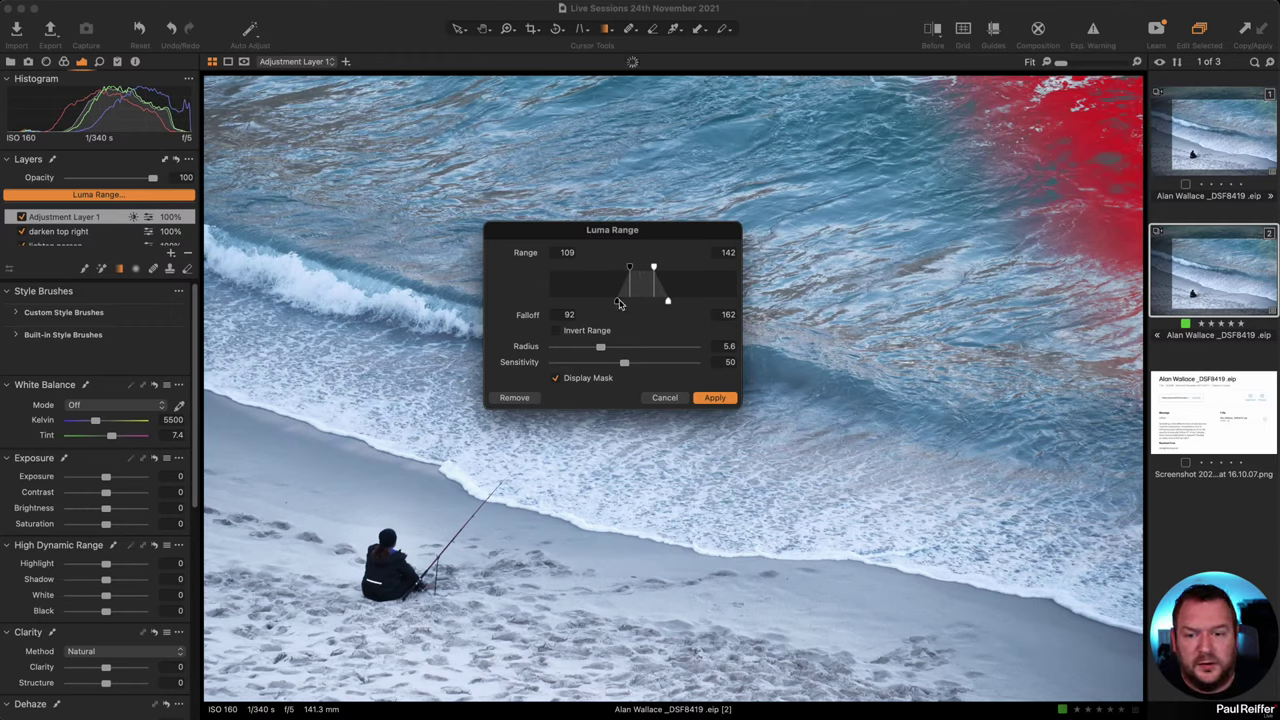
{"action": "left_click_drag", "start_coordinate": [617, 301], "coordinate": [641, 305]}
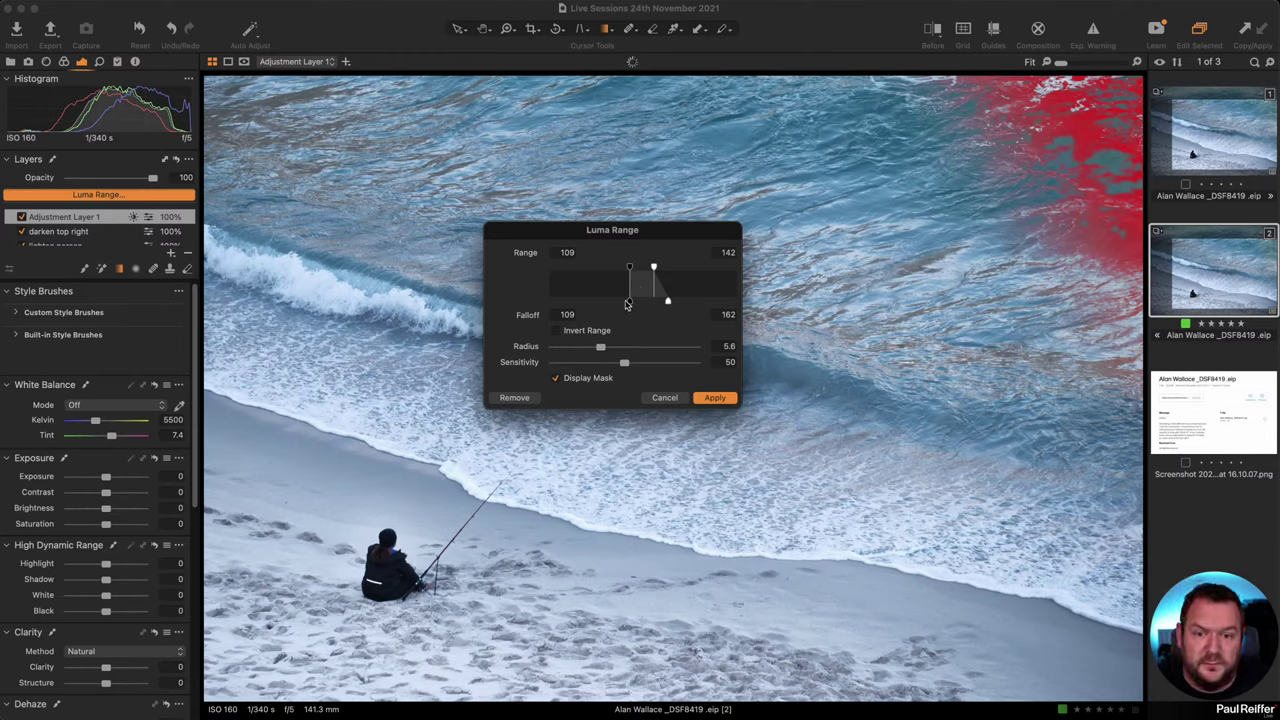
{"action": "left_click_drag", "start_coordinate": [630, 303], "coordinate": [619, 302]}
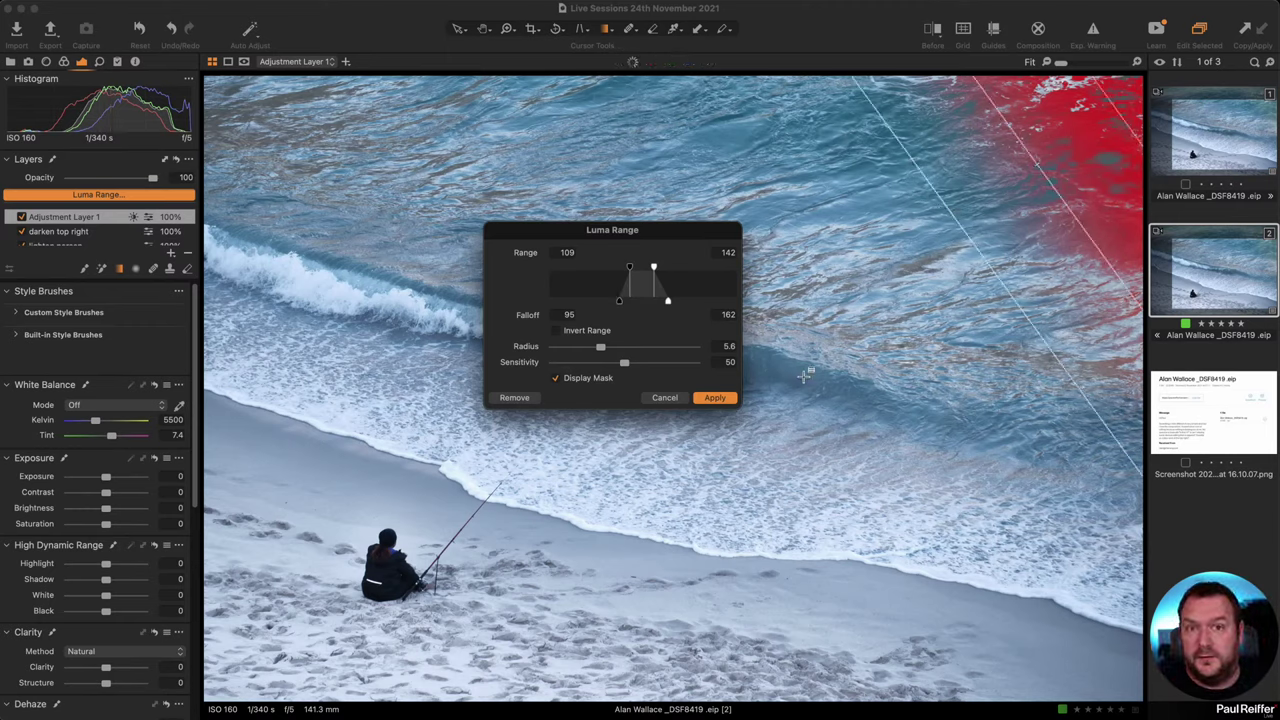
{"action": "left_click", "coordinate": [714, 398]}
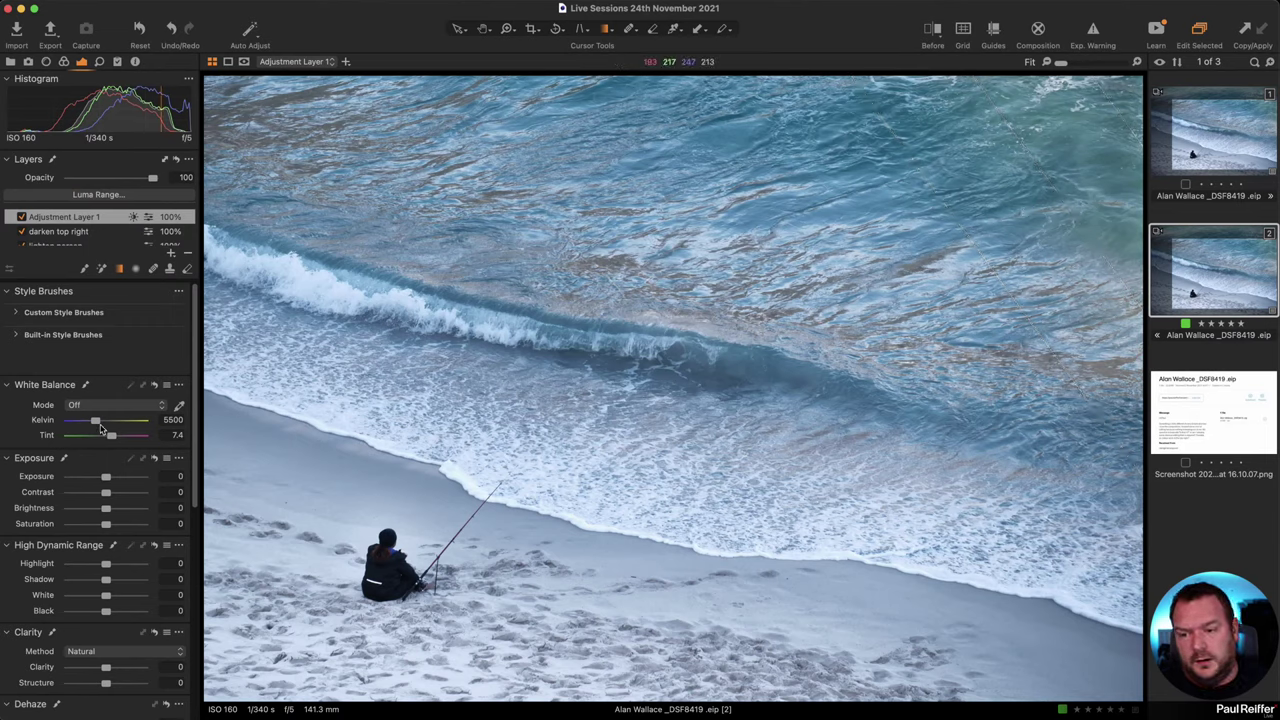
- Rename the new adjustment layer as Top Right Colour
{"action": "double_click", "coordinate": [71, 218]}
{"action": "type", "text": "Top Right Co"}
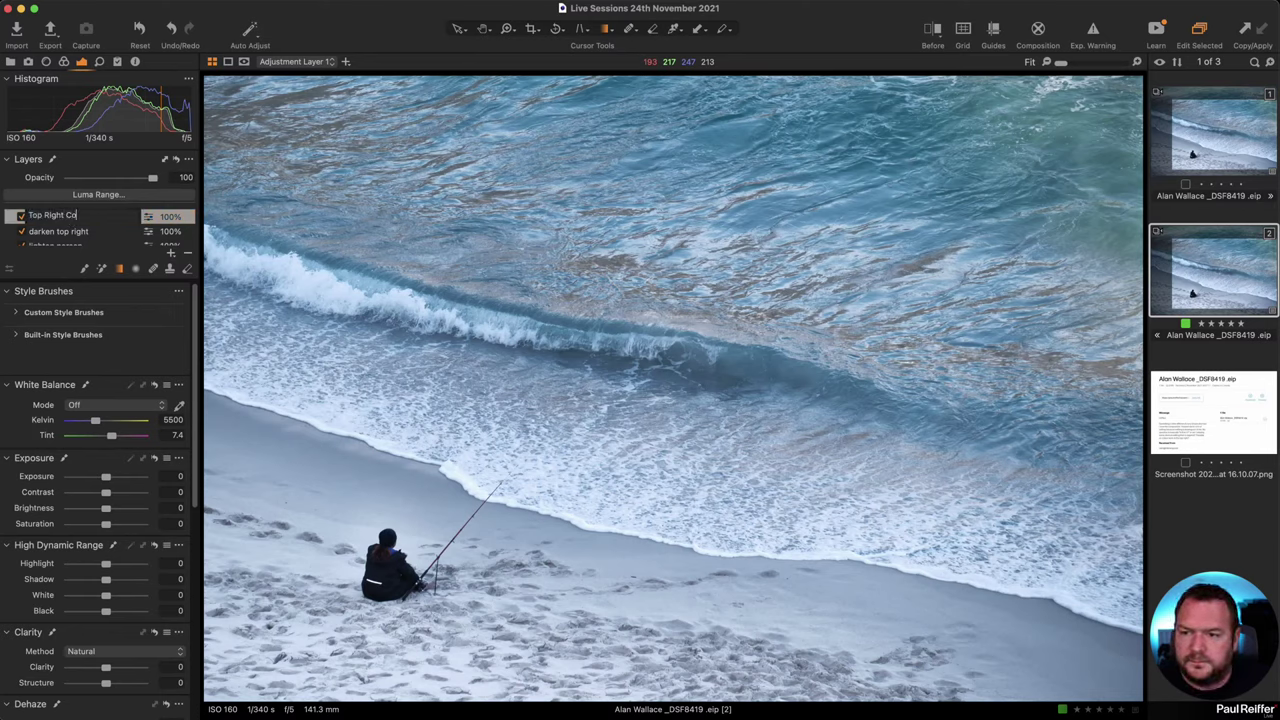
{"action": "type", "text": "lour"}
{"action": "key", "text": "Return"}
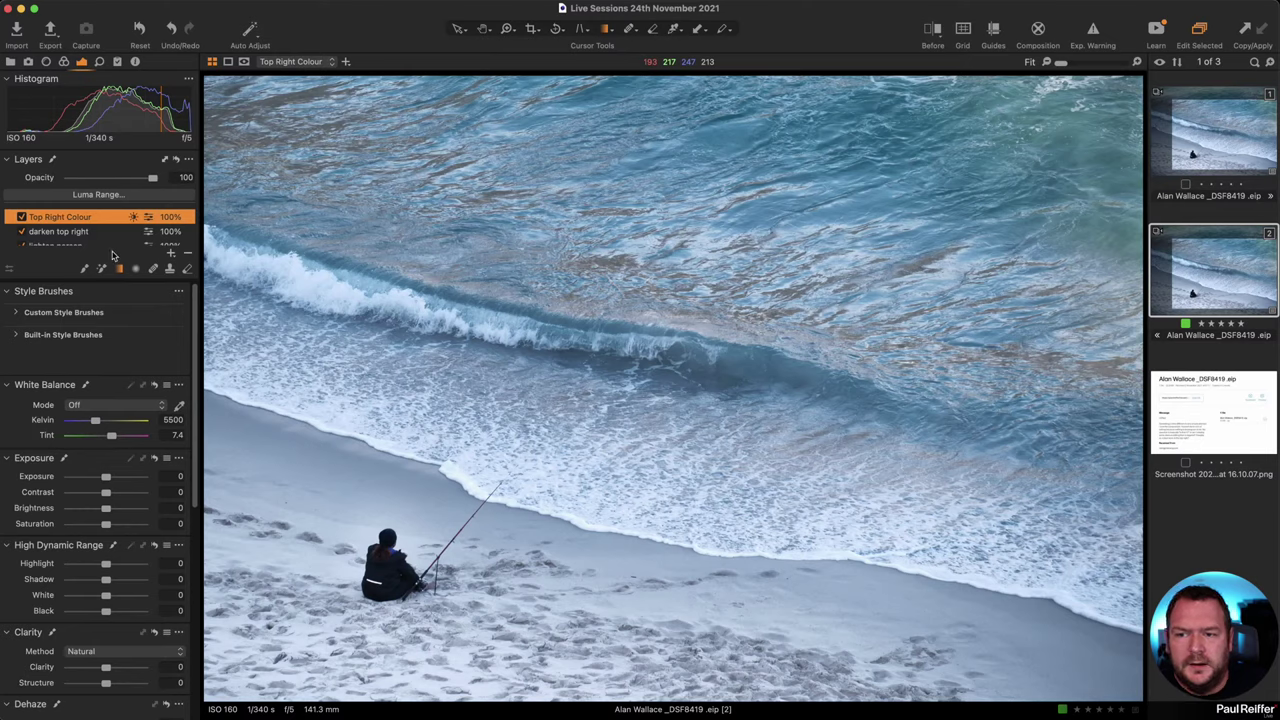
- Cool the Top Right Colour layer's white balance to 4727 Kelvin and set its contrast to 8
{"action": "left_click_drag", "start_coordinate": [95, 422], "coordinate": [89, 423]}
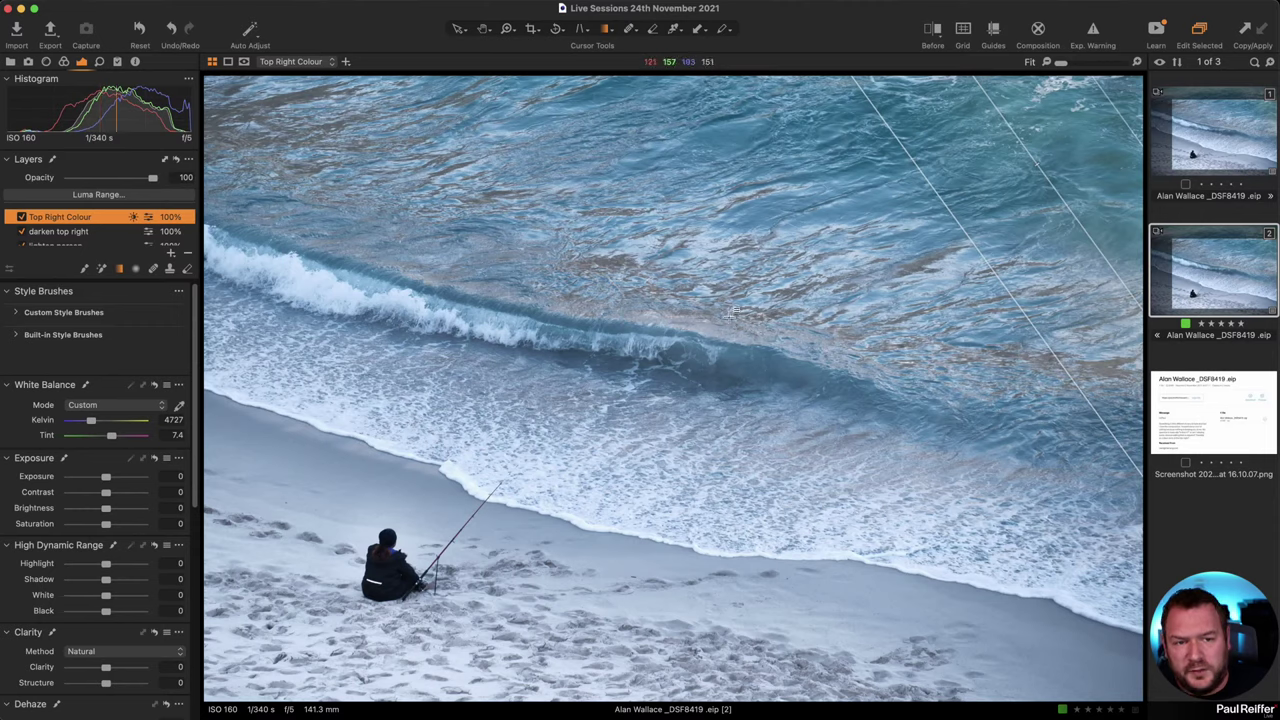
{"action": "left_click_drag", "start_coordinate": [107, 482], "coordinate": [112, 497]}
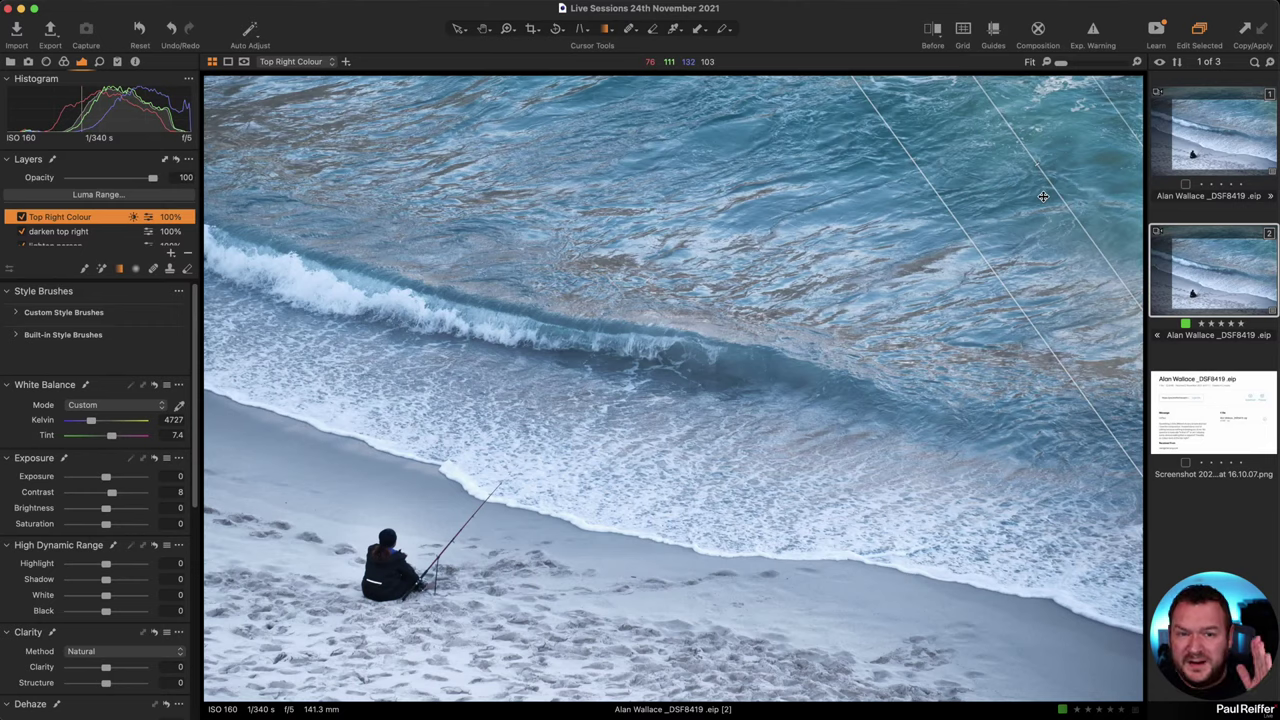
- In the Color Editor's basic mode, set the layer's cyan range to hue 6.5 and lightness -11
{"action": "left_click", "coordinate": [64, 61]}
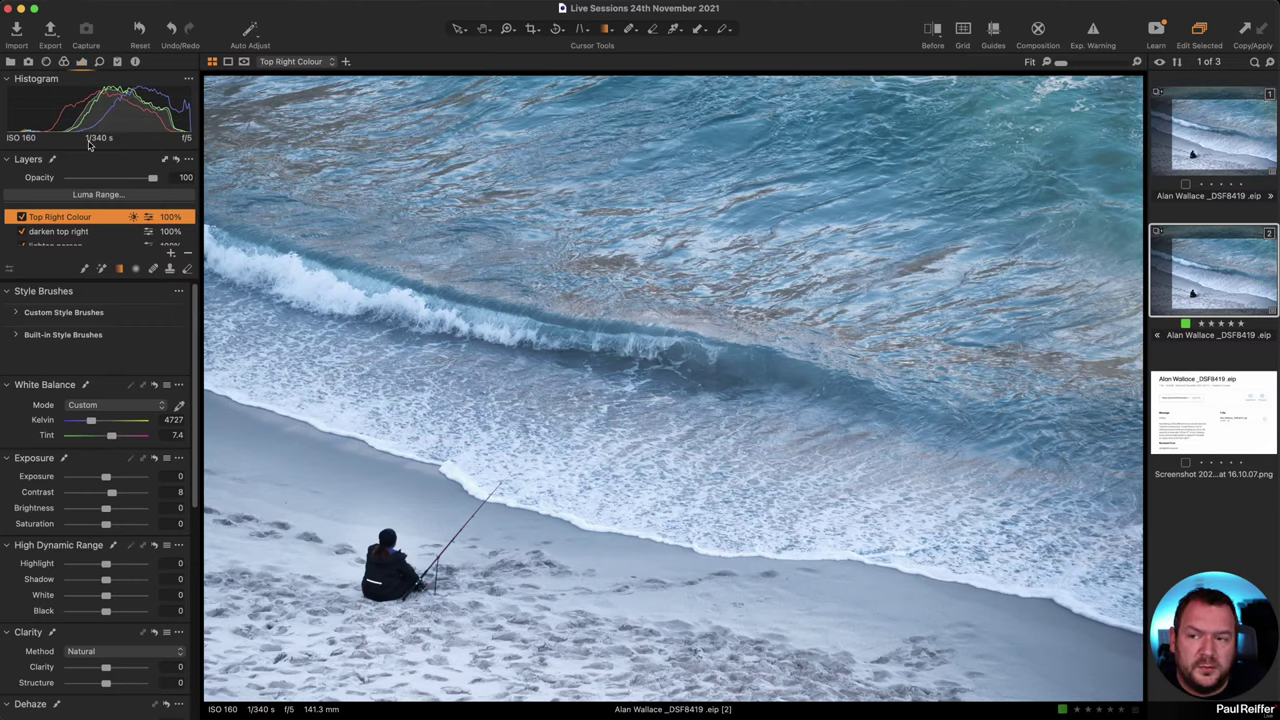
{"action": "scroll", "coordinate": [93, 532], "scroll_direction": "up", "scroll_amount": 5}
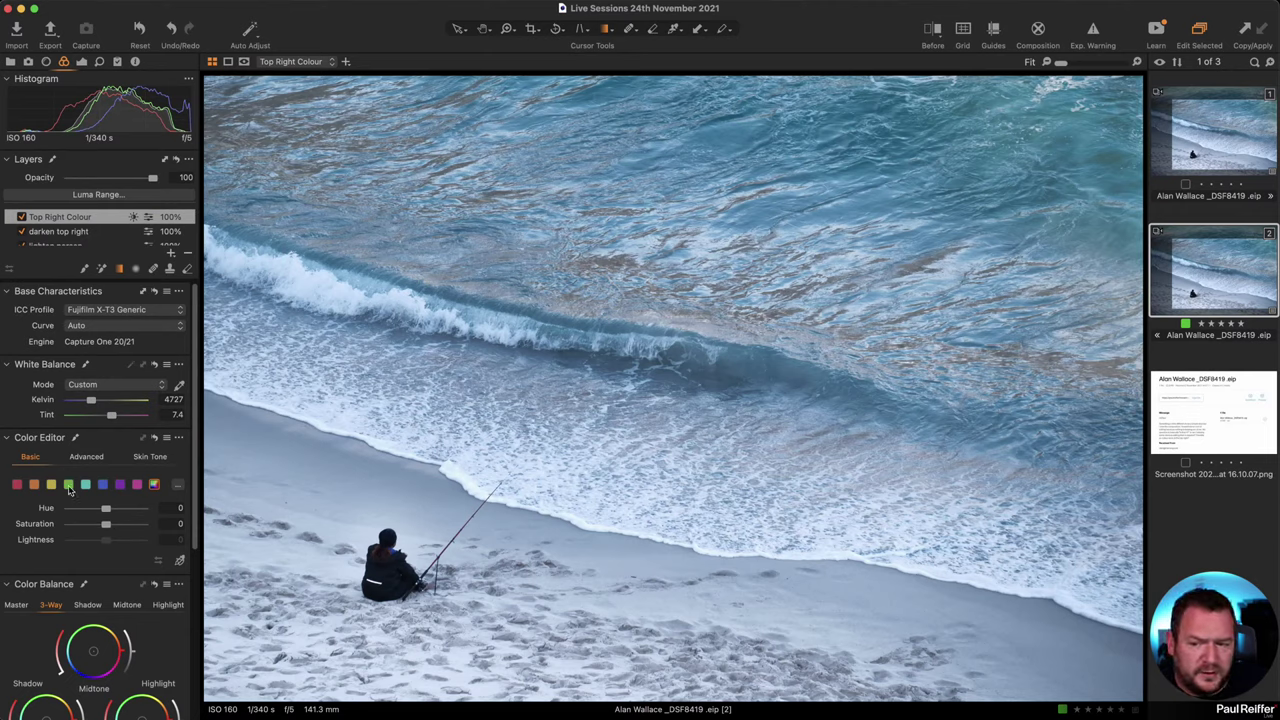
{"action": "left_click", "coordinate": [68, 484]}
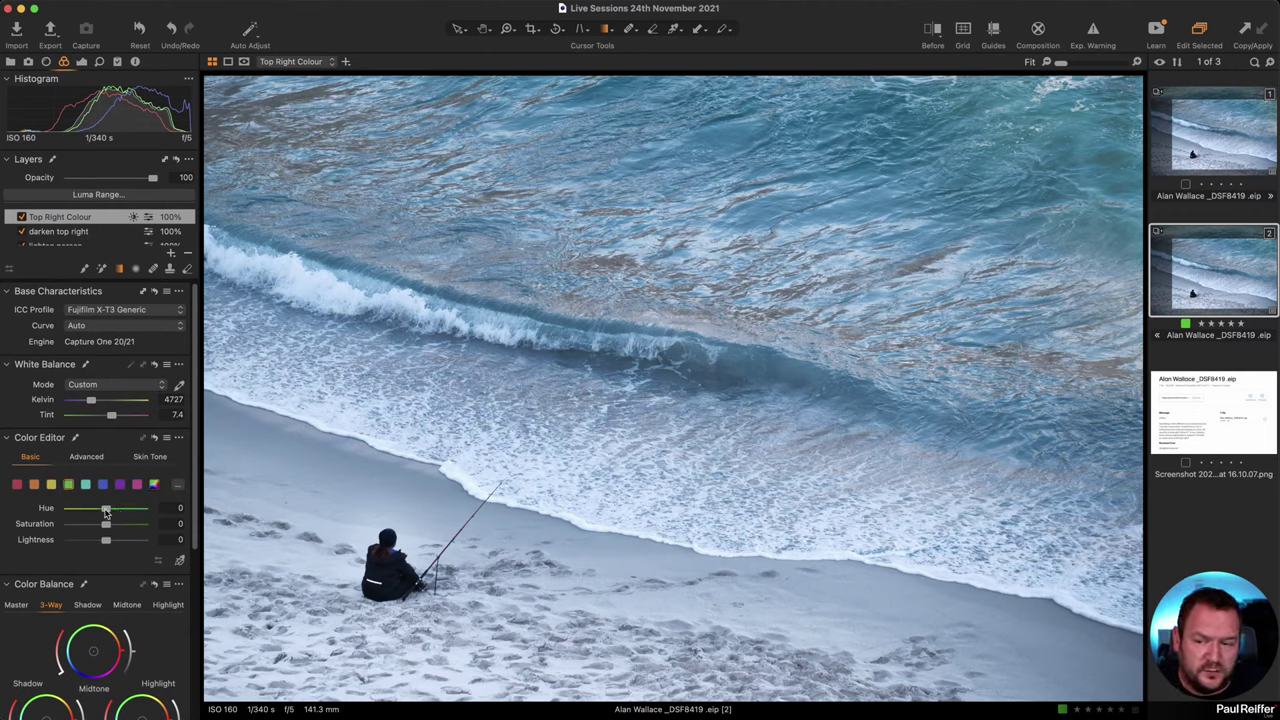
{"action": "left_click_drag", "start_coordinate": [104, 513], "coordinate": [136, 512]}
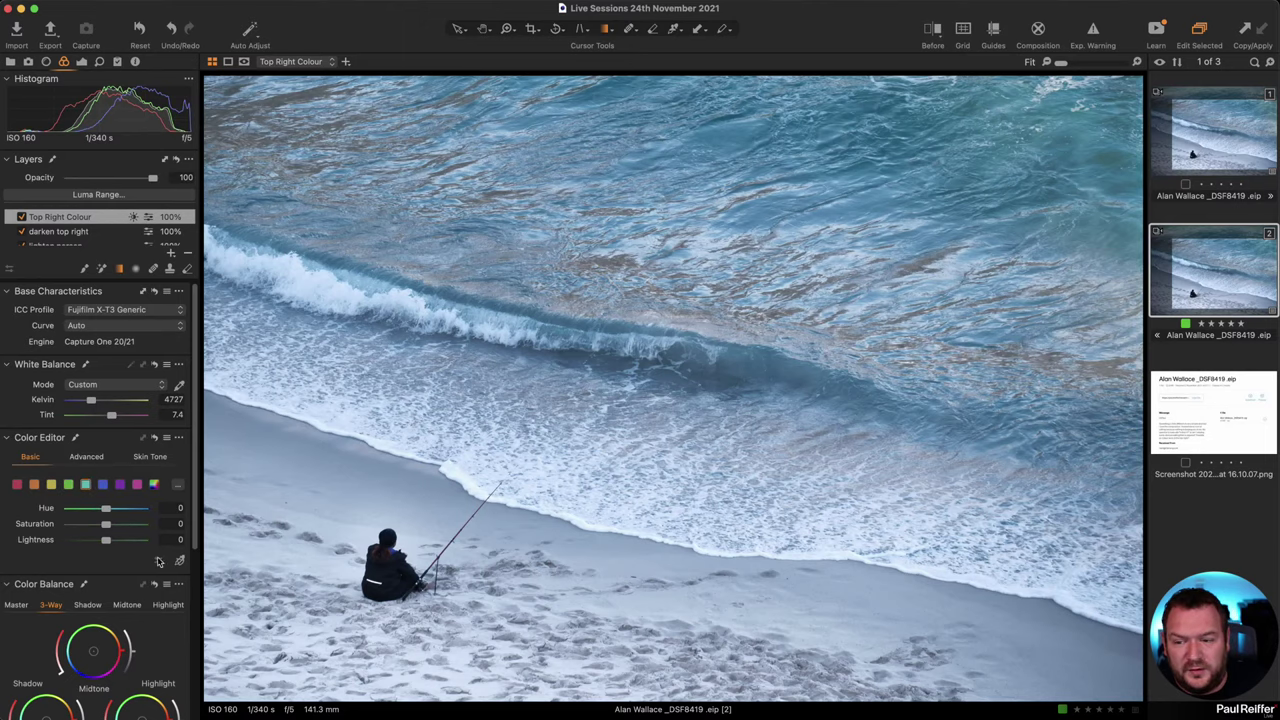
{"action": "left_click", "coordinate": [85, 484]}
{"action": "left_click_drag", "start_coordinate": [105, 508], "coordinate": [97, 545]}
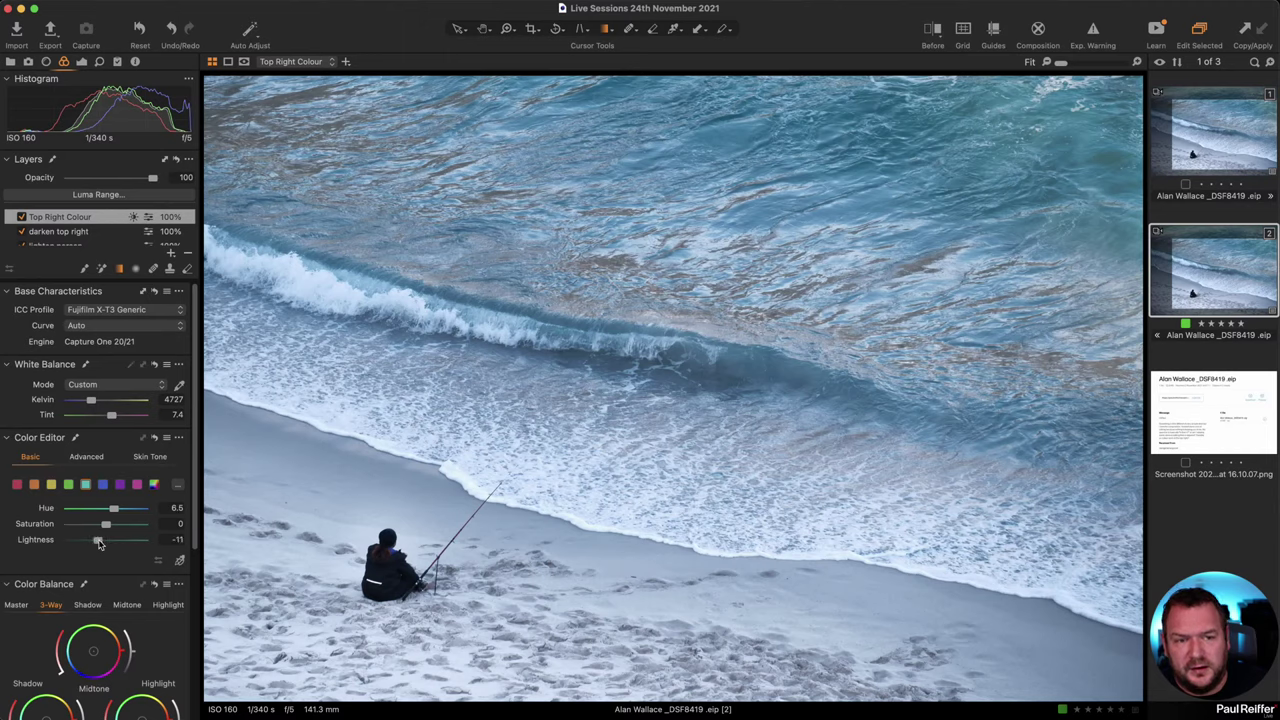
{"action": "left_click", "coordinate": [150, 456]}
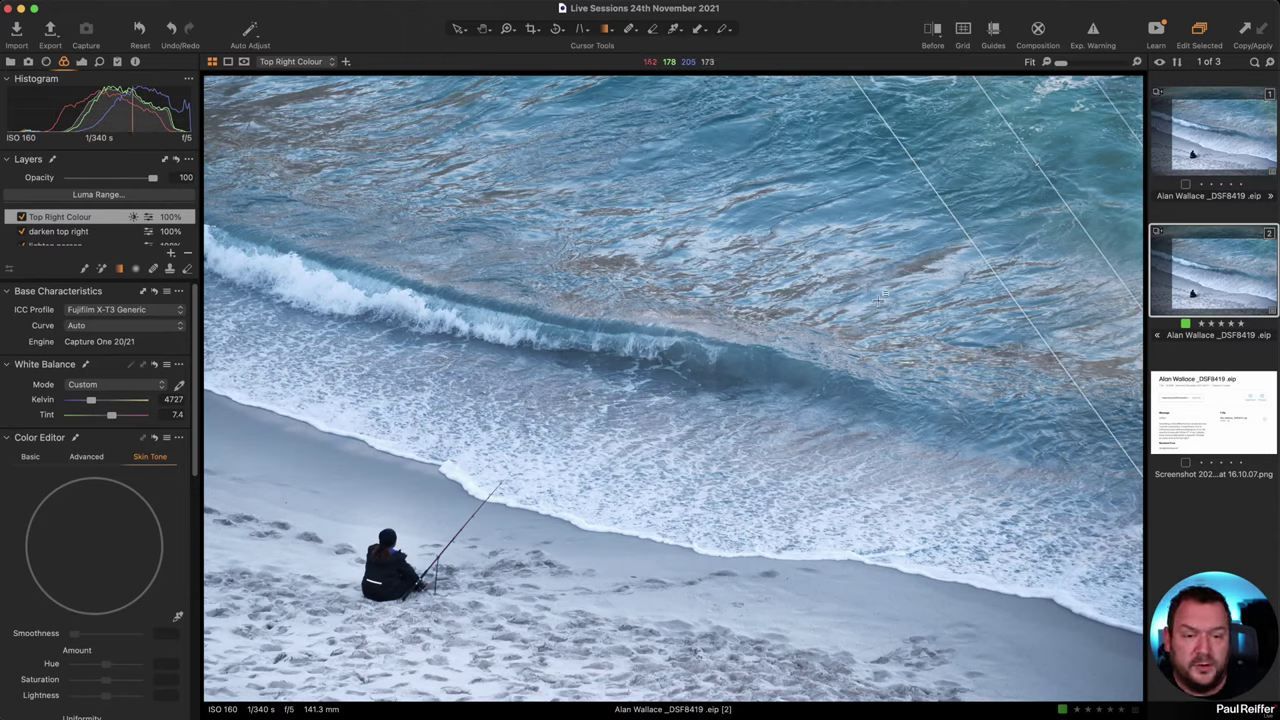
{"action": "left_click", "coordinate": [31, 457]}
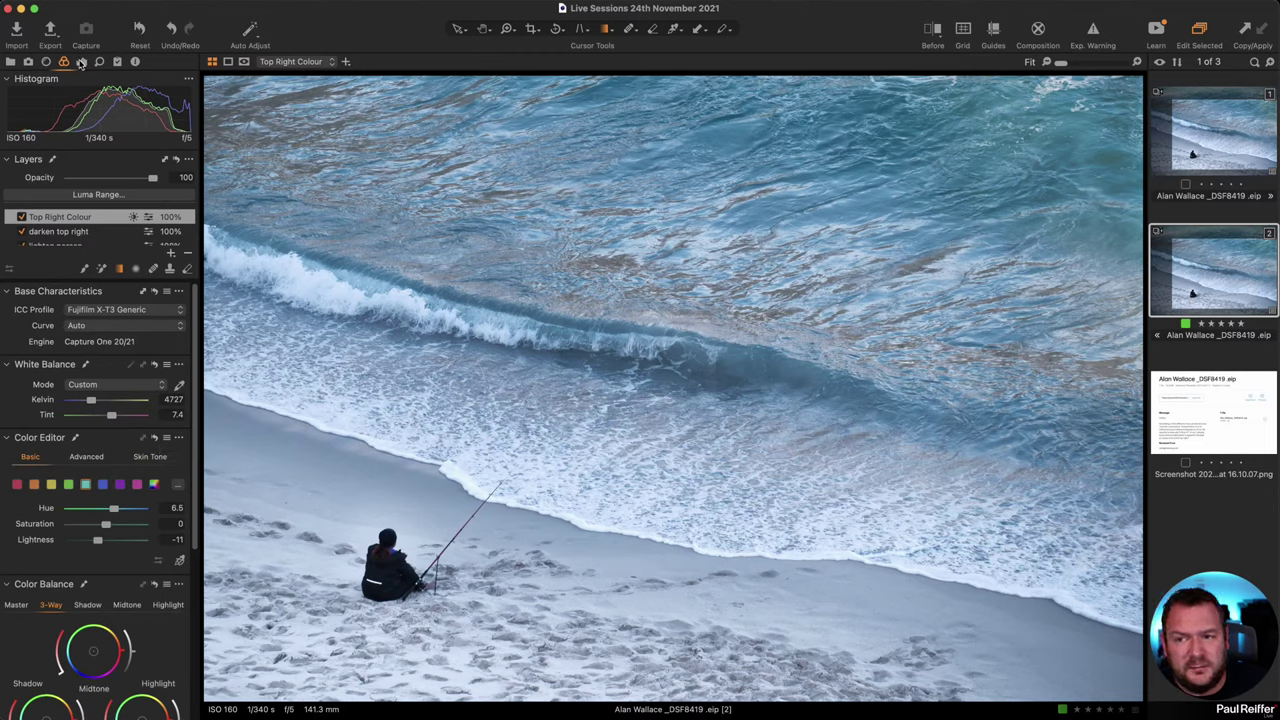
- Set the Top Right Colour layer's white balance tint to 10.2, after trying an extreme green tint of -50 and undoing it
{"action": "left_click", "coordinate": [81, 63]}
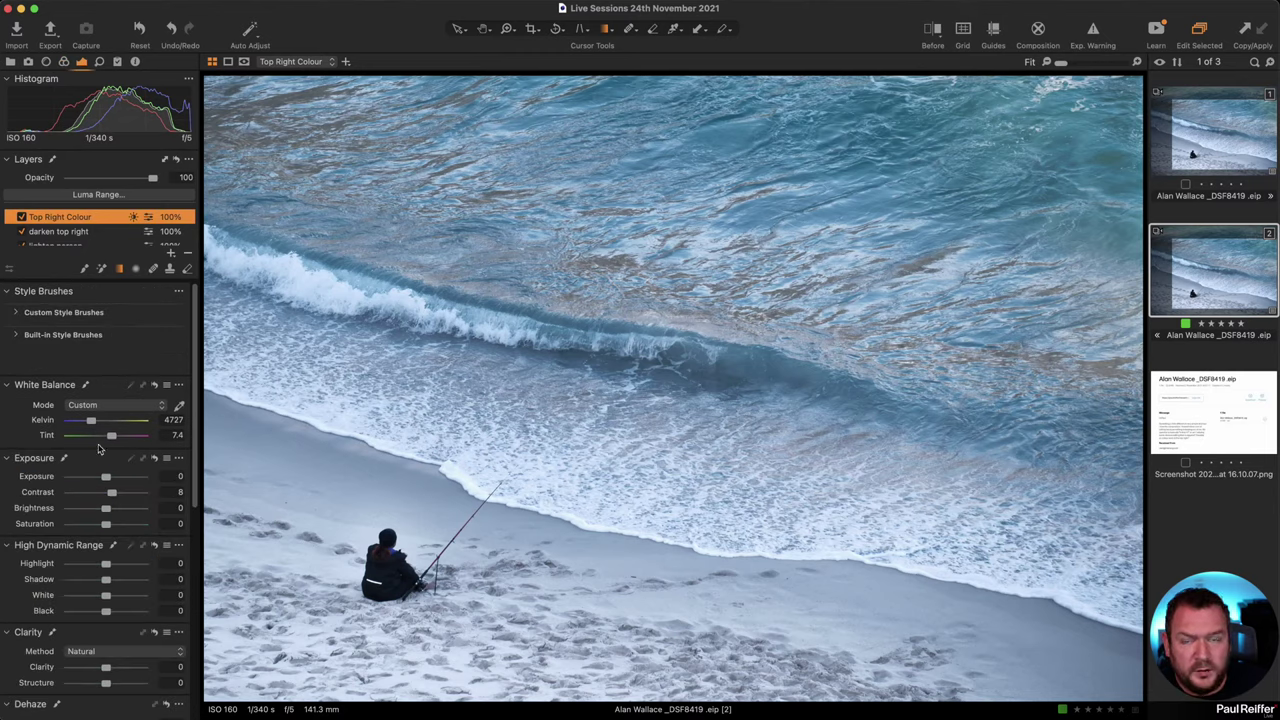
{"action": "left_click_drag", "start_coordinate": [112, 440], "coordinate": [68, 436]}
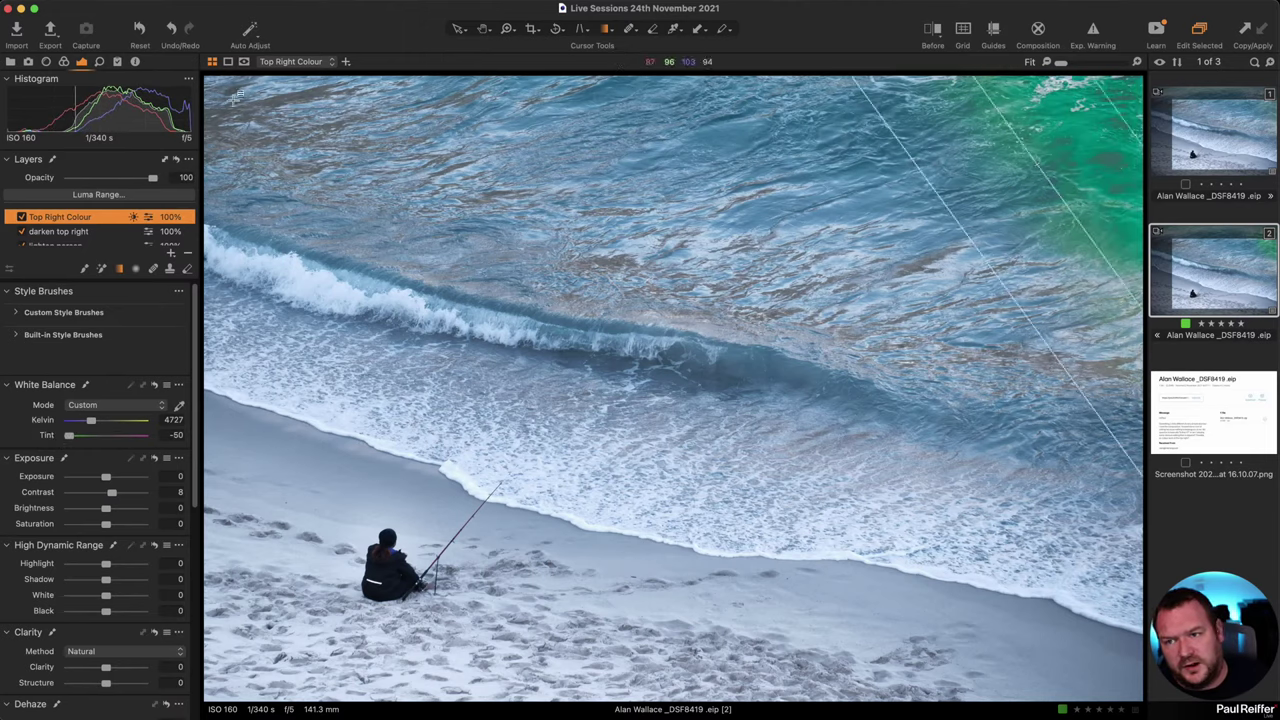
{"action": "left_click", "coordinate": [169, 31]}
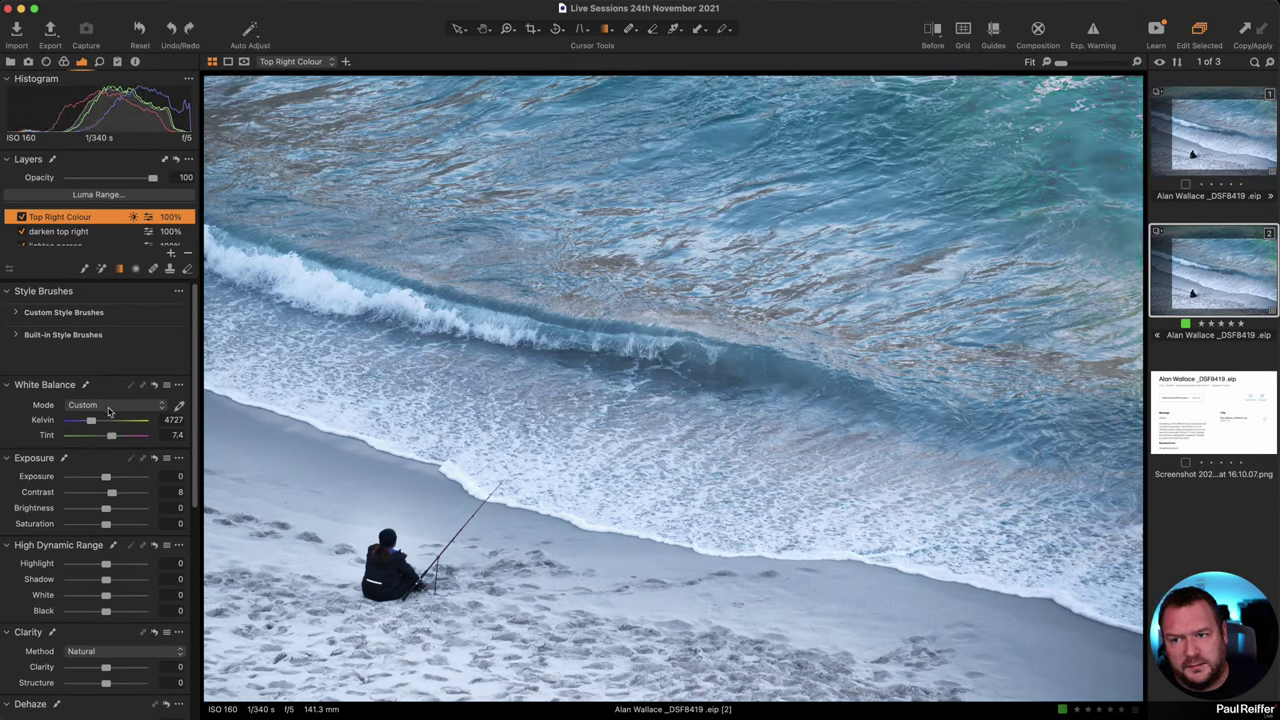
{"action": "left_click_drag", "start_coordinate": [113, 439], "coordinate": [115, 439]}
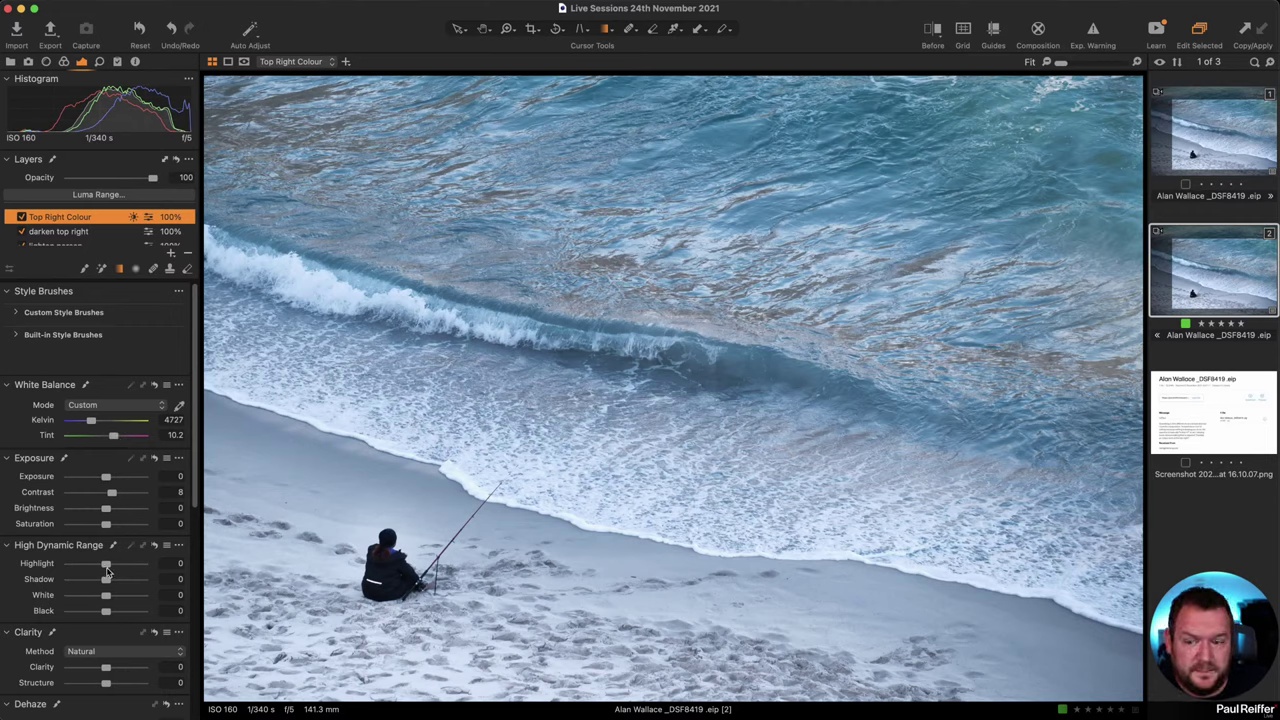
- Set the Top Right Colour layer's clarity to 42 using the Natural method
{"action": "mouse_move", "coordinate": [1004, 259]}
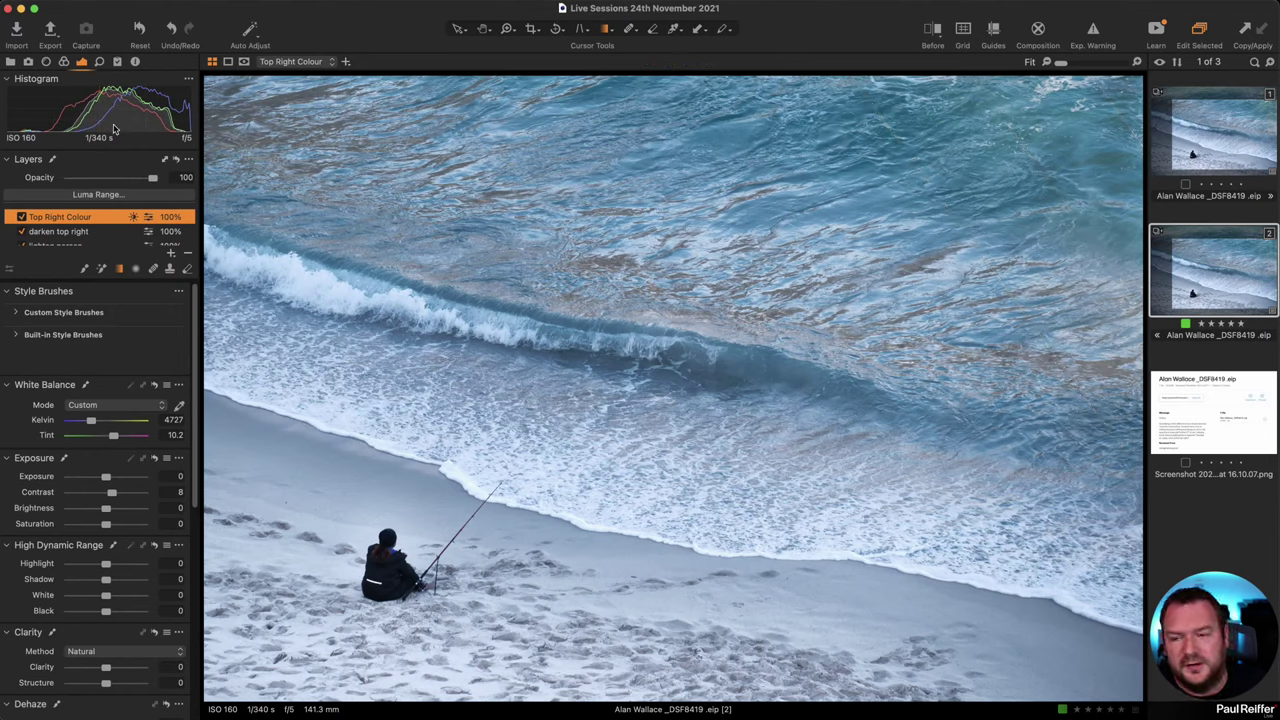
{"action": "mouse_move", "coordinate": [945, 280]}
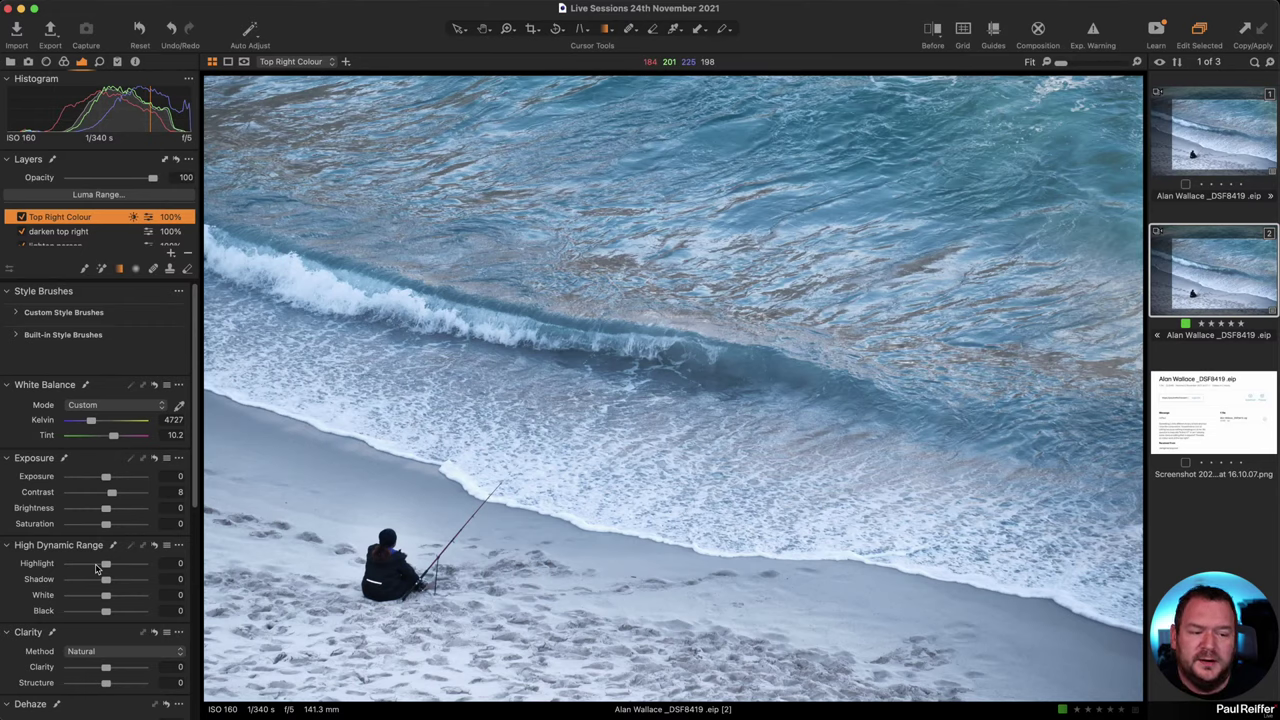
{"action": "left_click_drag", "start_coordinate": [108, 671], "coordinate": [121, 672]}
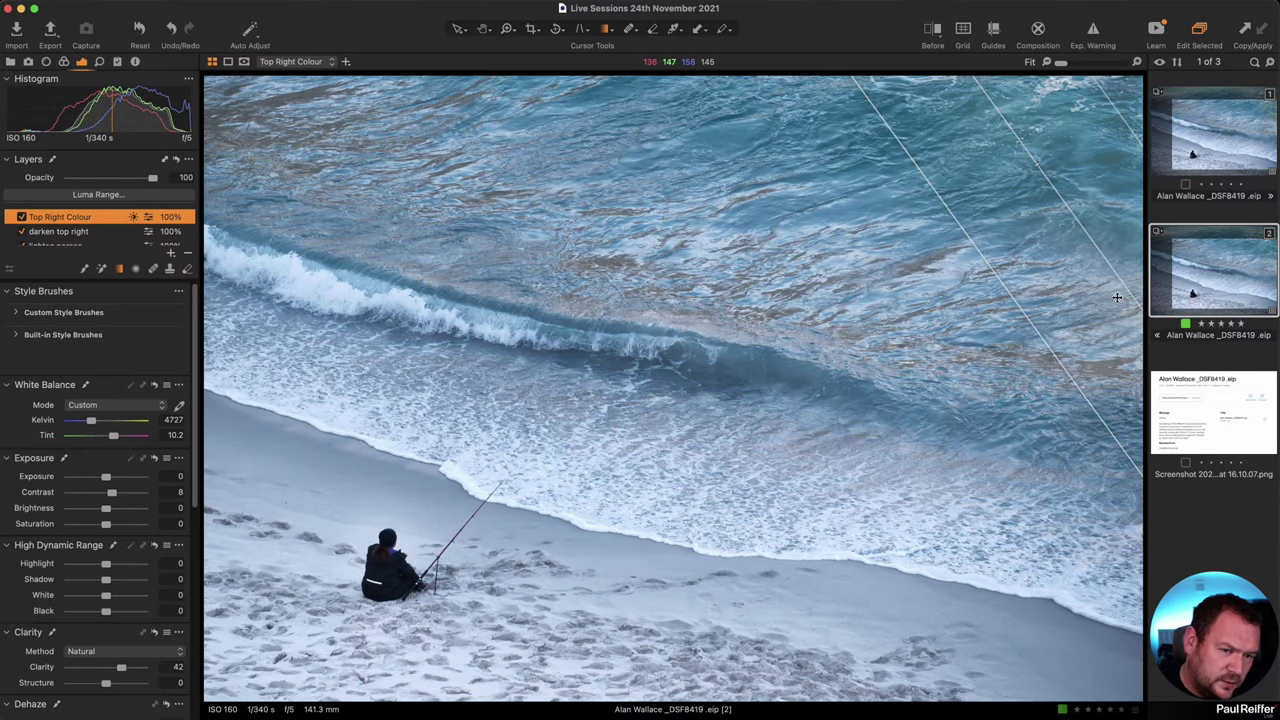
- In the Color Editor's basic mode, set the Top Right Colour layer's yellow range to hue -5.7, saturation -28.7 and lightness -29.6
{"action": "left_click", "coordinate": [64, 62]}
{"action": "left_click", "coordinate": [159, 561]}
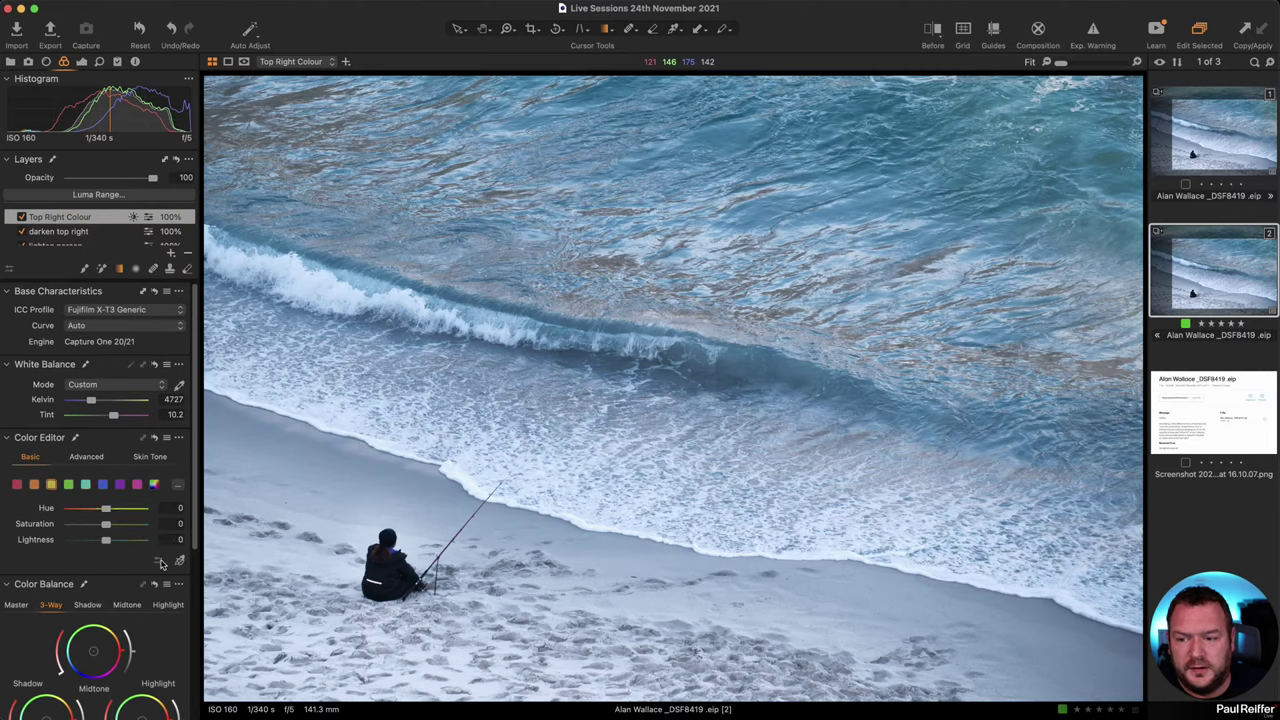
{"action": "mouse_move", "coordinate": [106, 527]}
{"action": "left_mouse_down"}
{"action": "mouse_move", "coordinate": [84, 541]}
{"action": "mouse_move", "coordinate": [99, 512]}
{"action": "left_mouse_up"}
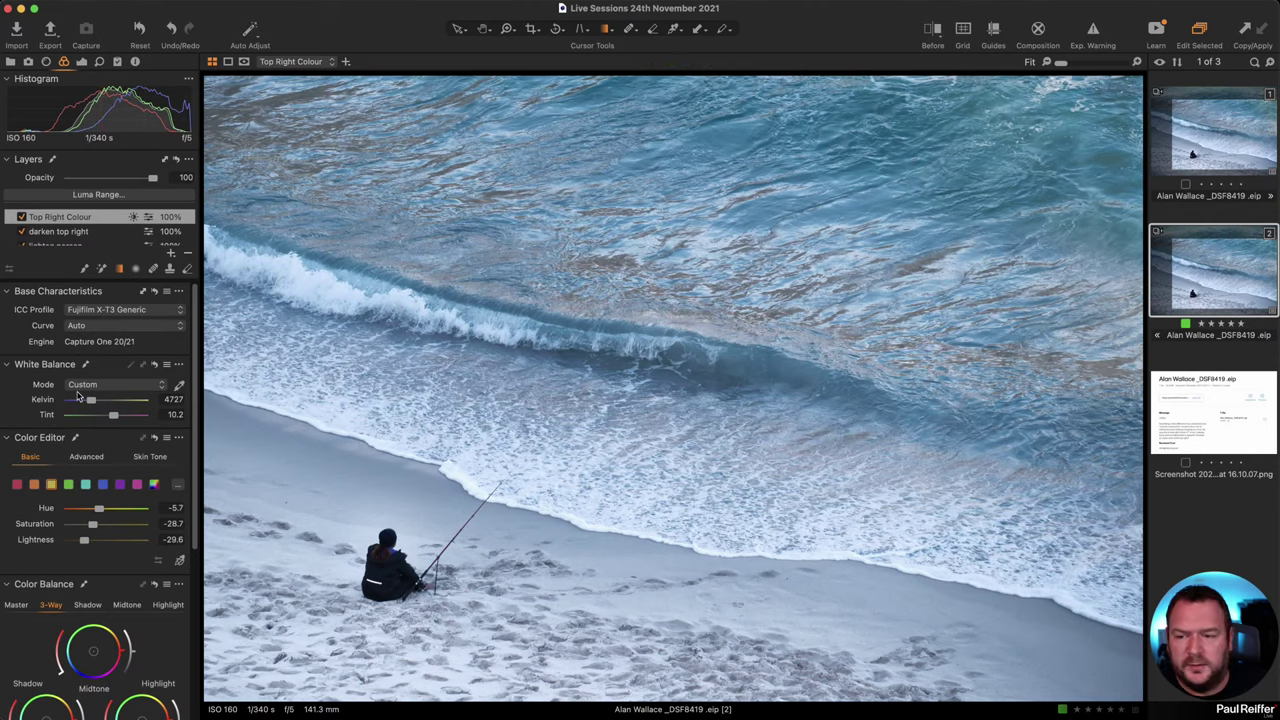
- Cool the Top Right Colour layer's white balance to 4469 Kelvin and extend its linear gradient mask further across the water
{"action": "left_click_drag", "start_coordinate": [91, 402], "coordinate": [91, 404]}
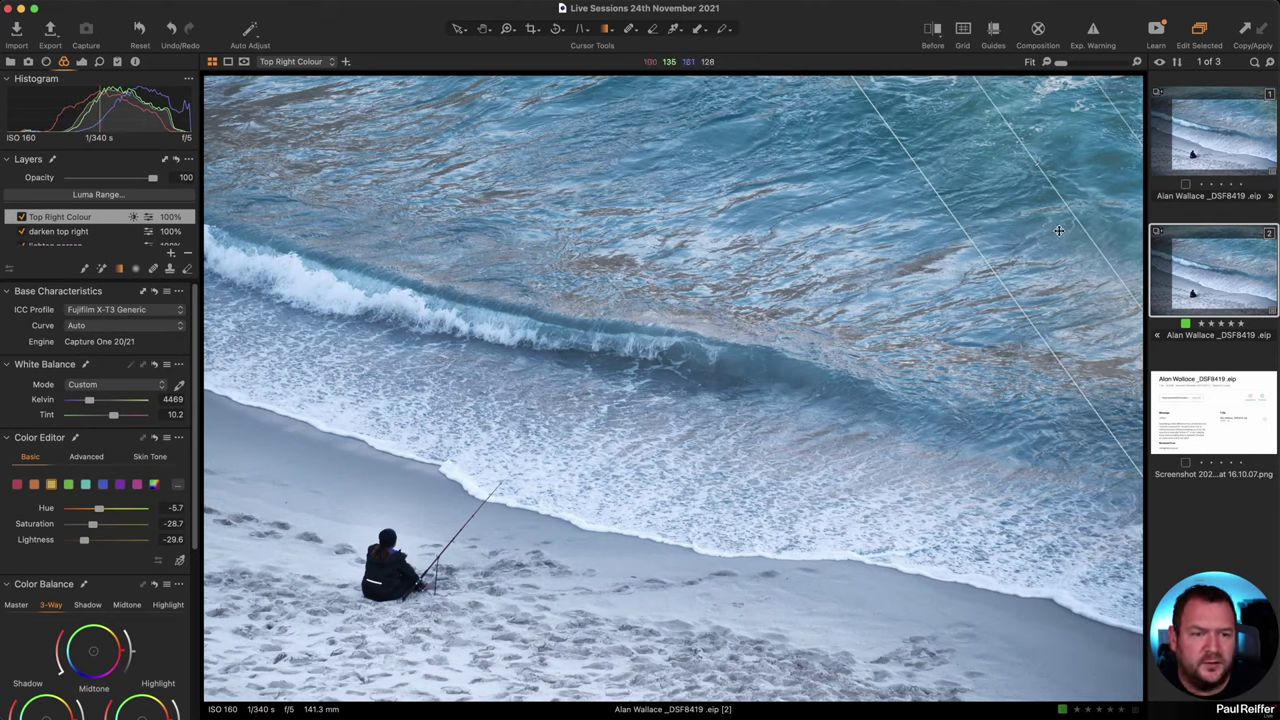
{"action": "left_click_drag", "start_coordinate": [974, 248], "coordinate": [958, 171]}
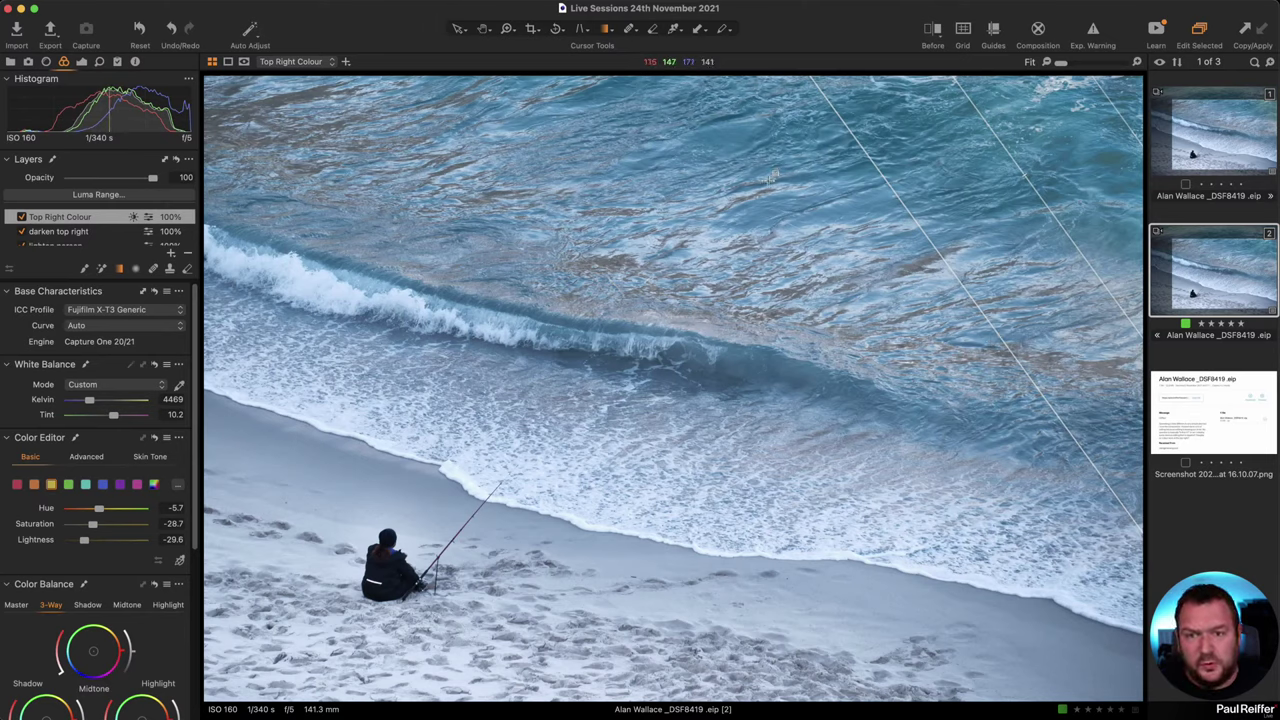
{"action": "left_click", "coordinate": [459, 29]}
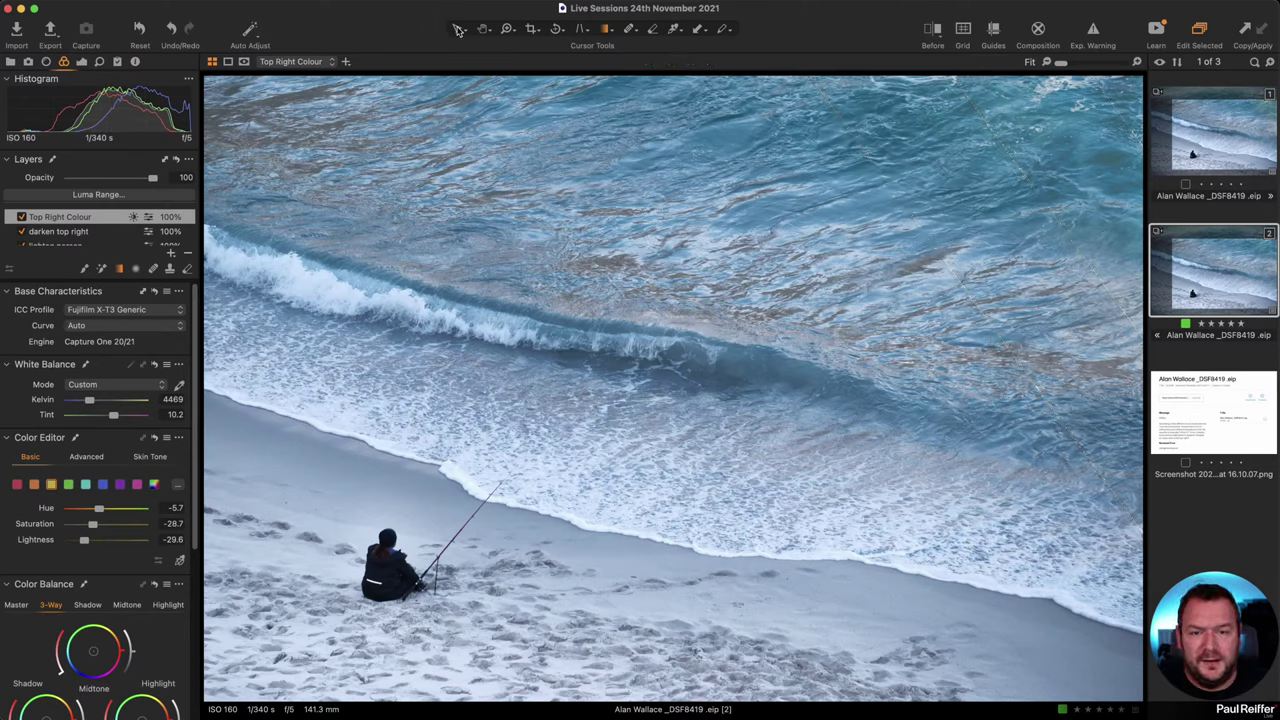
- Compare variants 1 and 2 of the beach photo side by side, examining the upper-right water up close
{"action": "left_click", "coordinate": [1224, 141]}
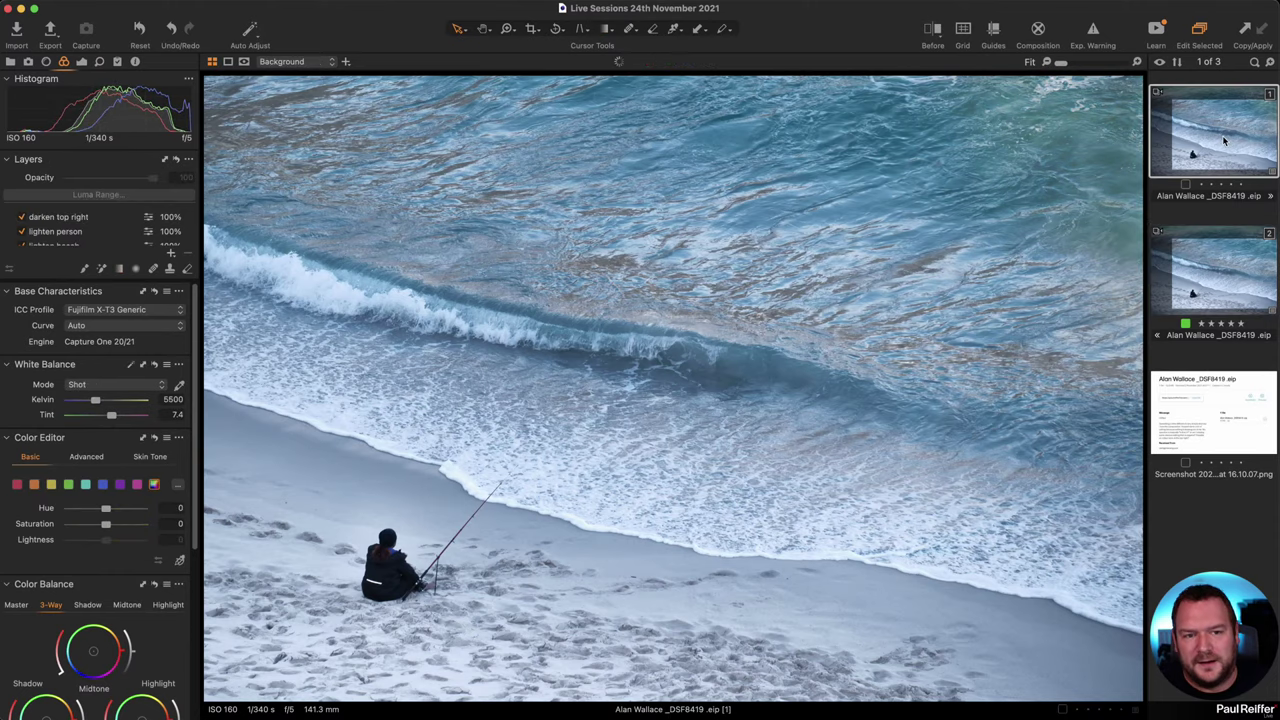
{"action": "left_click", "coordinate": [1233, 254], "text": "super"}
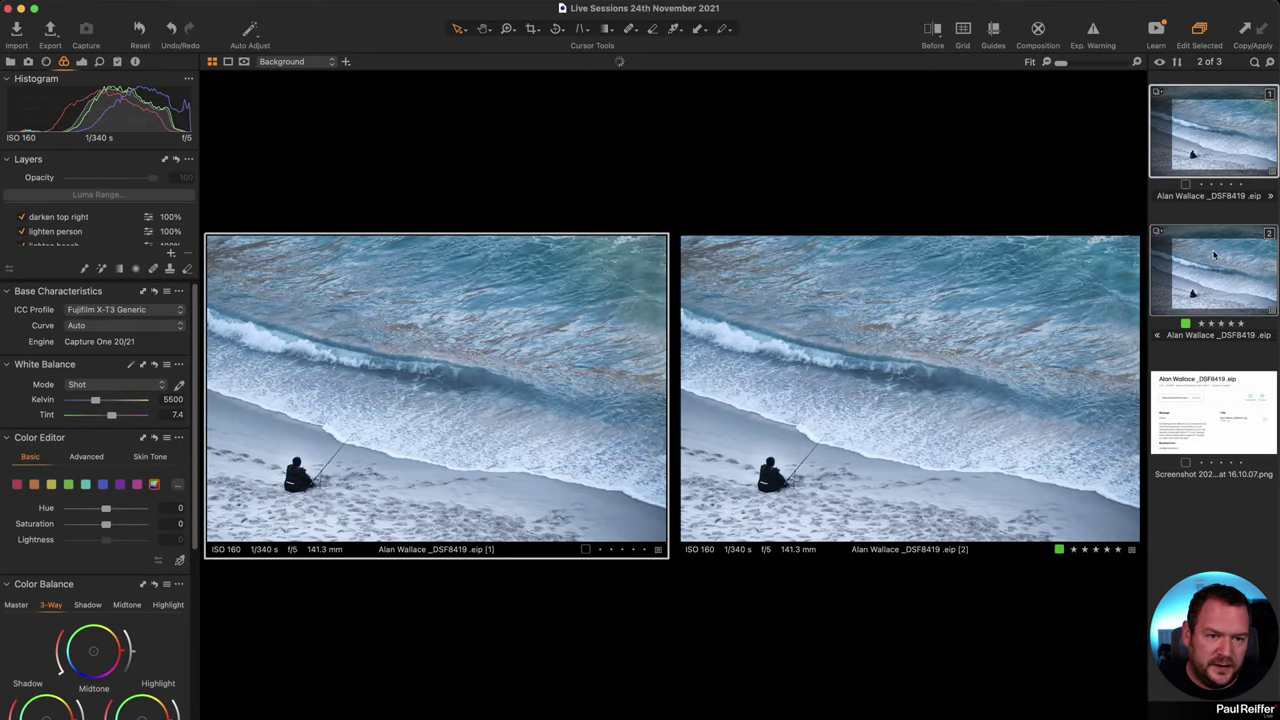
{"action": "left_click", "coordinate": [1100, 285]}
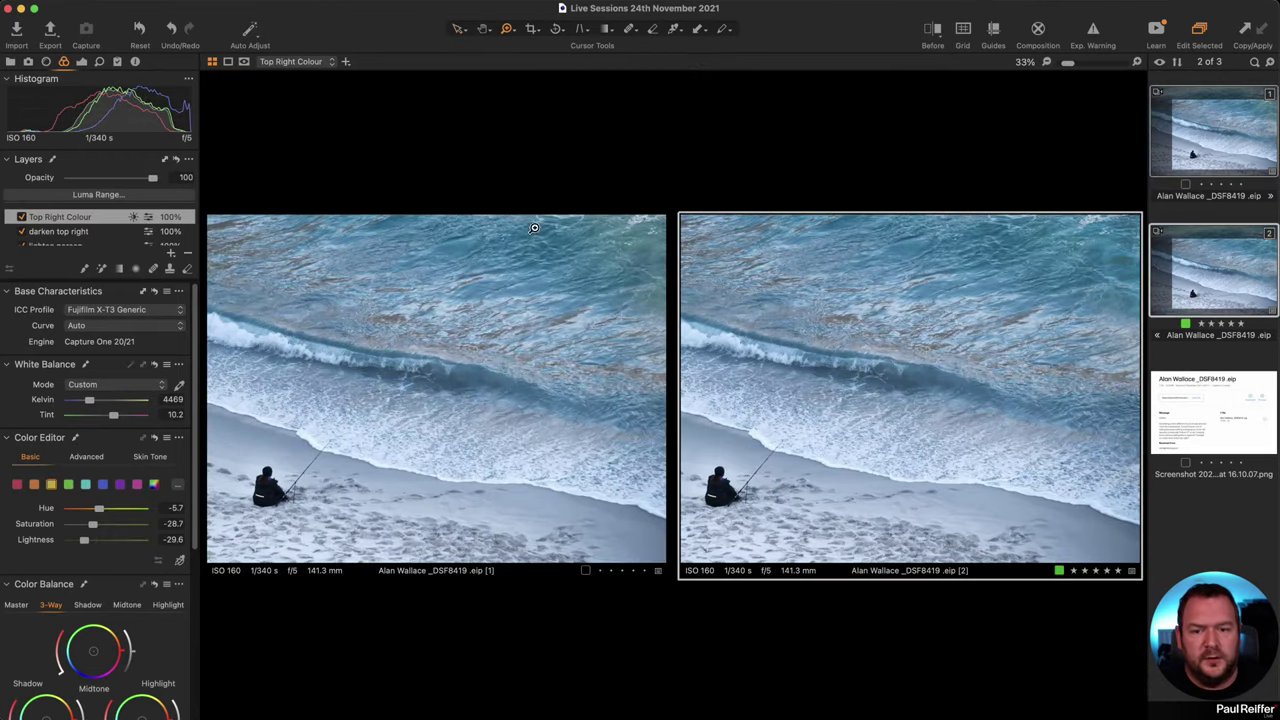
{"action": "key", "text": "z"}
{"action": "left_click", "coordinate": [1100, 290]}
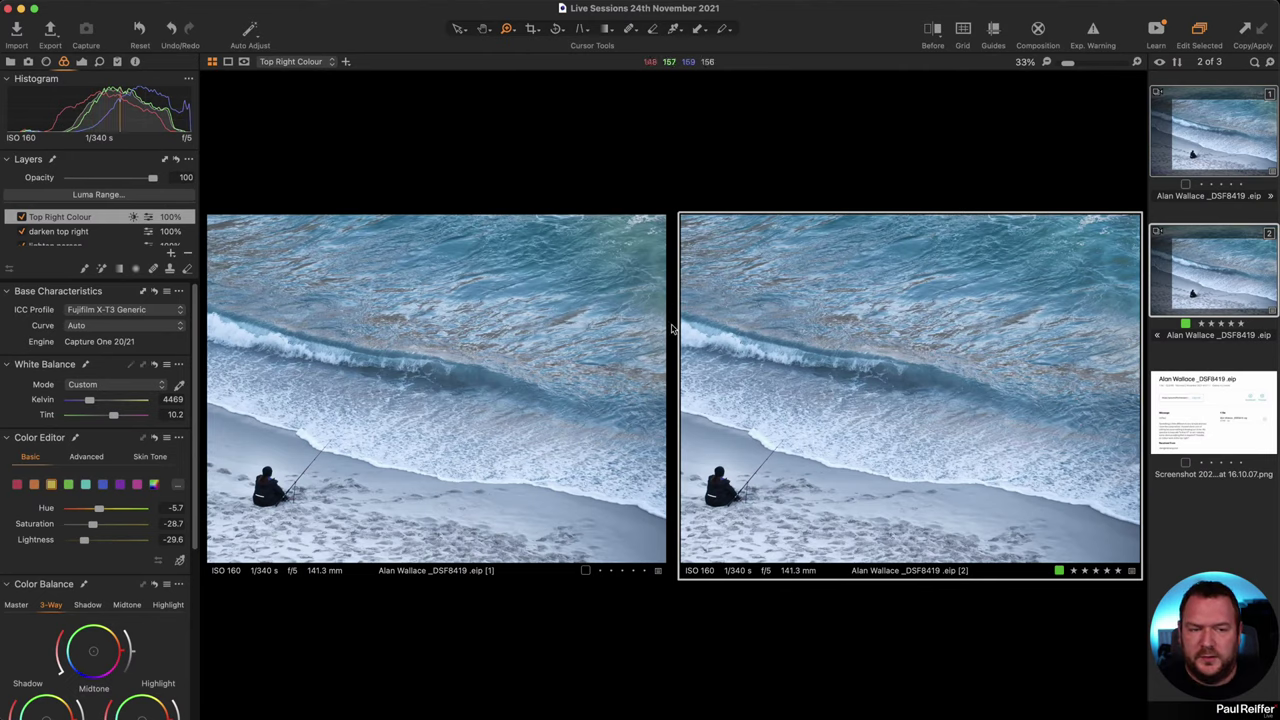
{"action": "left_click", "coordinate": [1177, 355]}
{"action": "left_click", "coordinate": [1200, 265]}
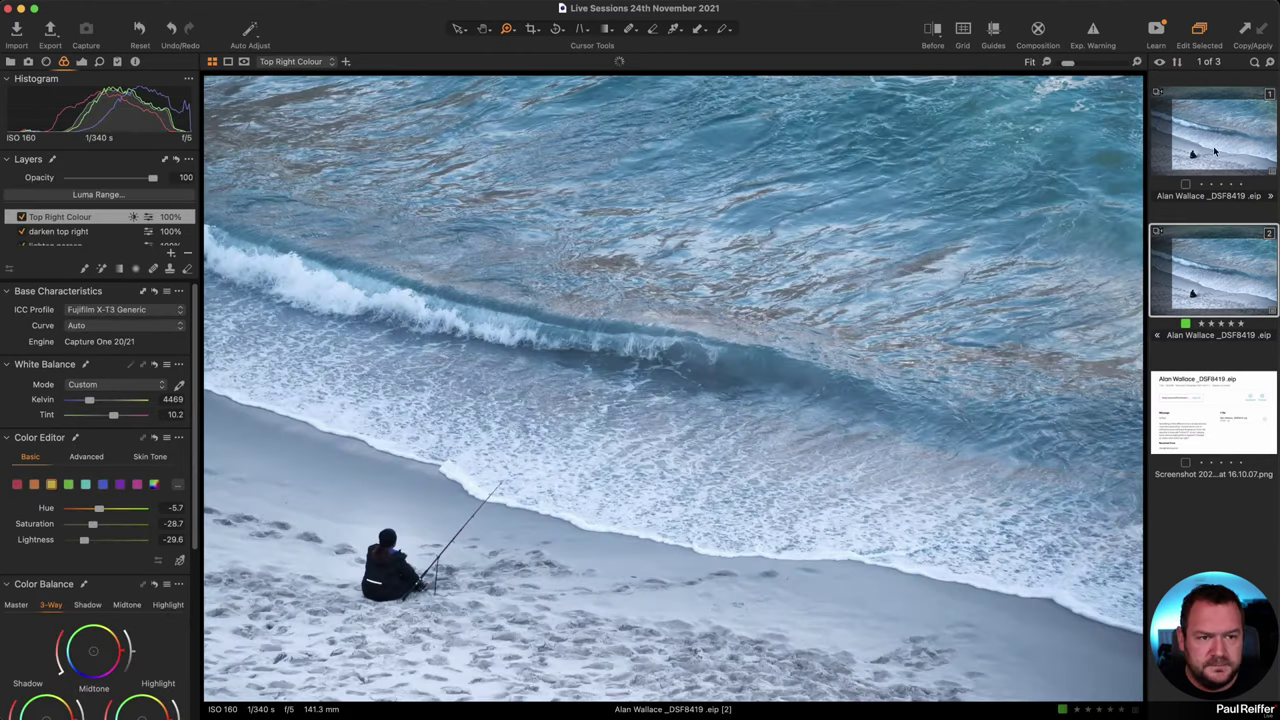
{"action": "left_click", "coordinate": [1200, 130], "text": "super"}
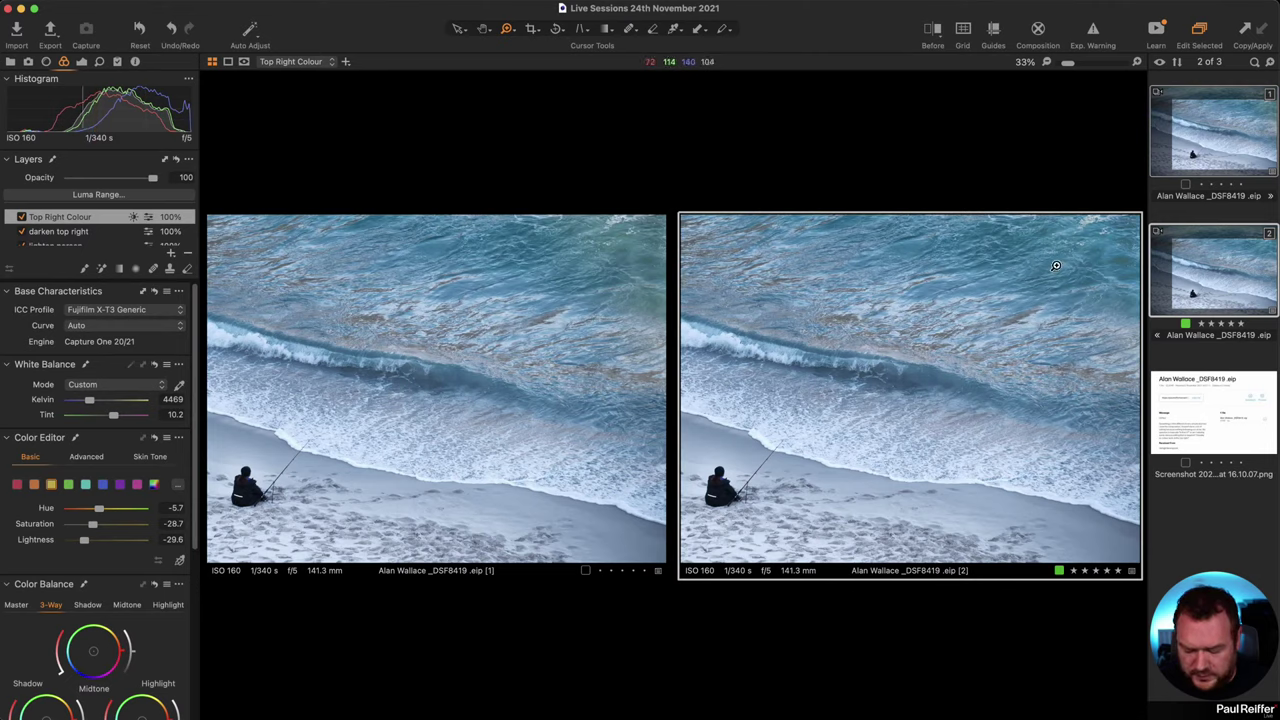
{"action": "left_click", "coordinate": [1094, 262]}
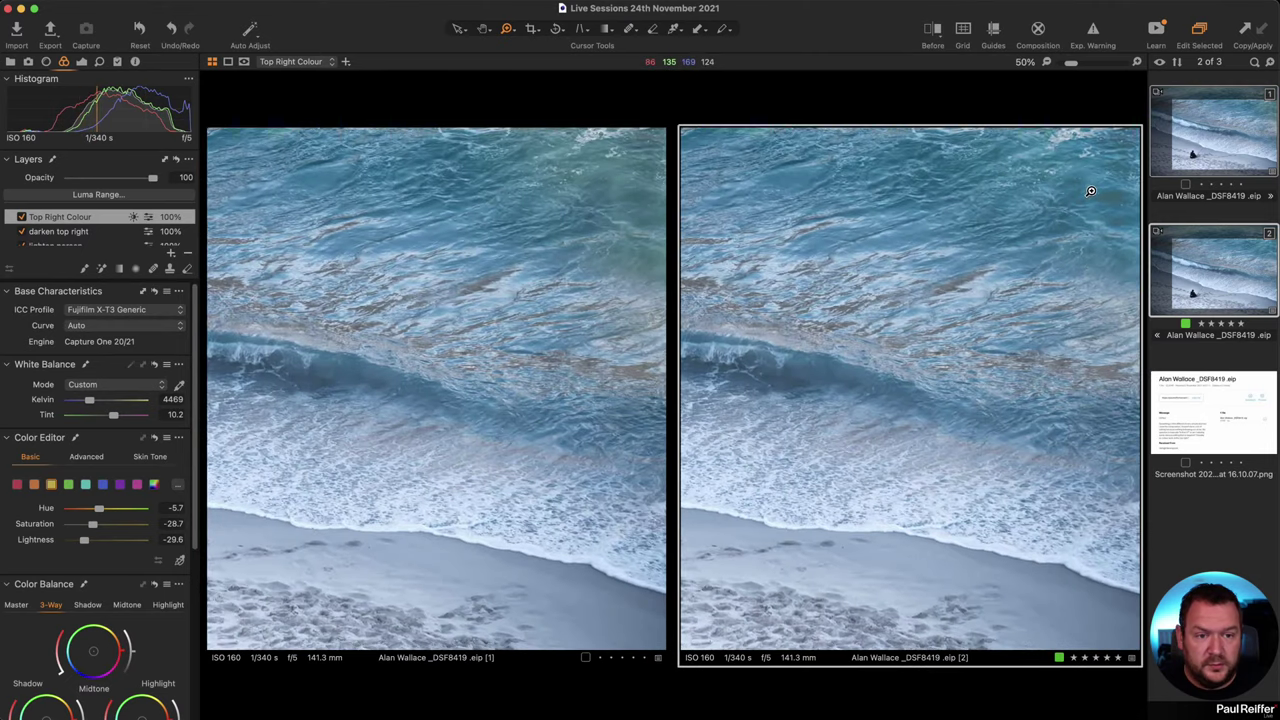
{"action": "left_click", "coordinate": [1094, 262]}
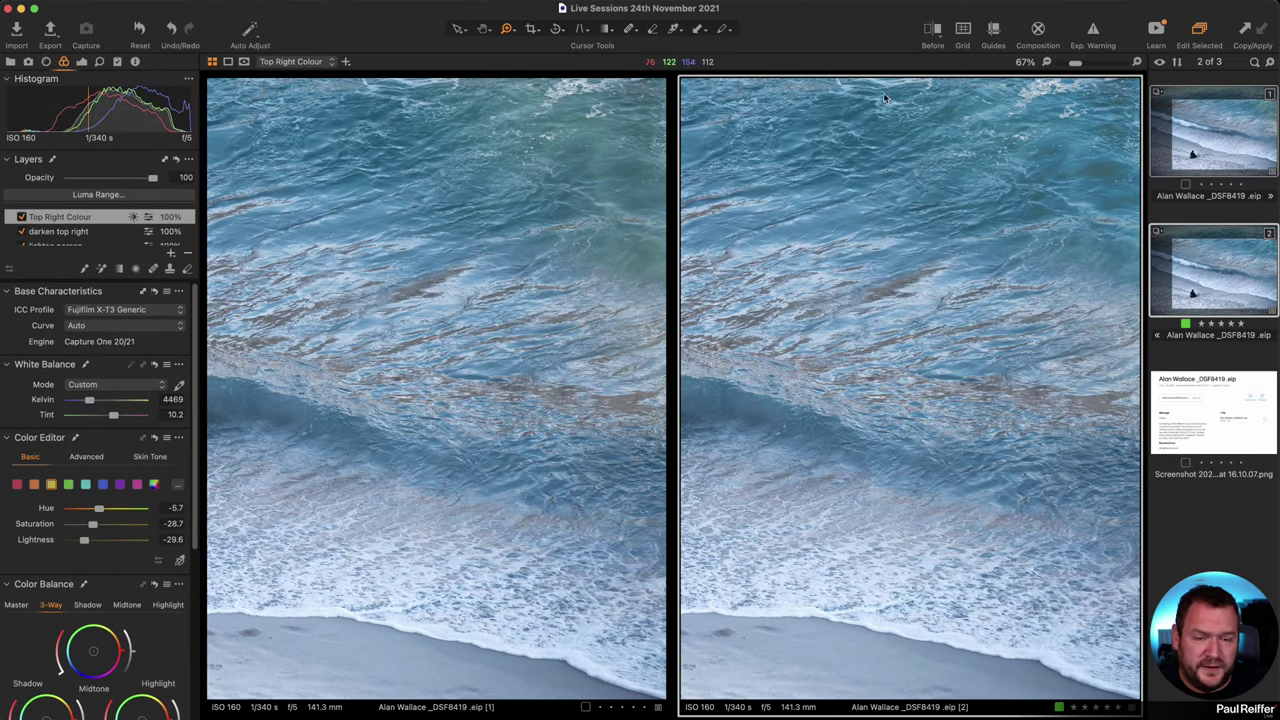
- Clone variant 2 of the beach photo and check the Top Right Colour layer's mask on the clone
{"action": "left_click", "coordinate": [1212, 360]}
{"action": "left_click", "coordinate": [1216, 281]}
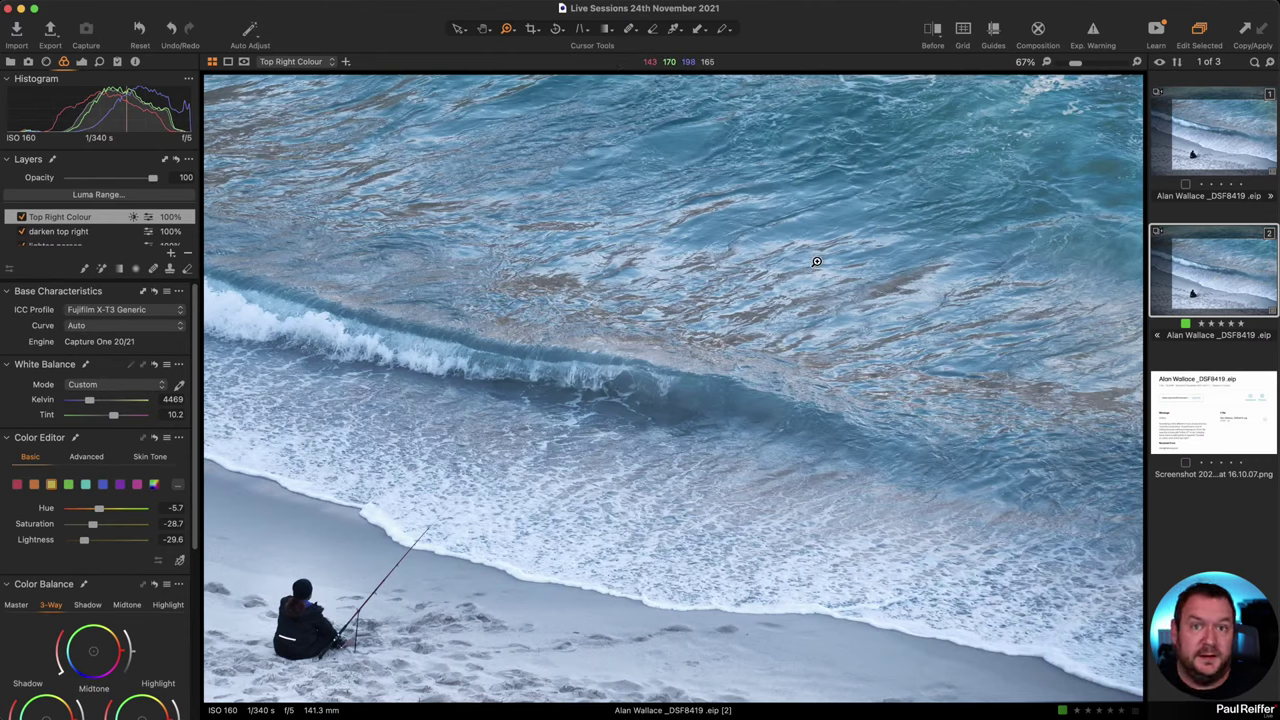
{"action": "right_click", "coordinate": [1198, 257]}
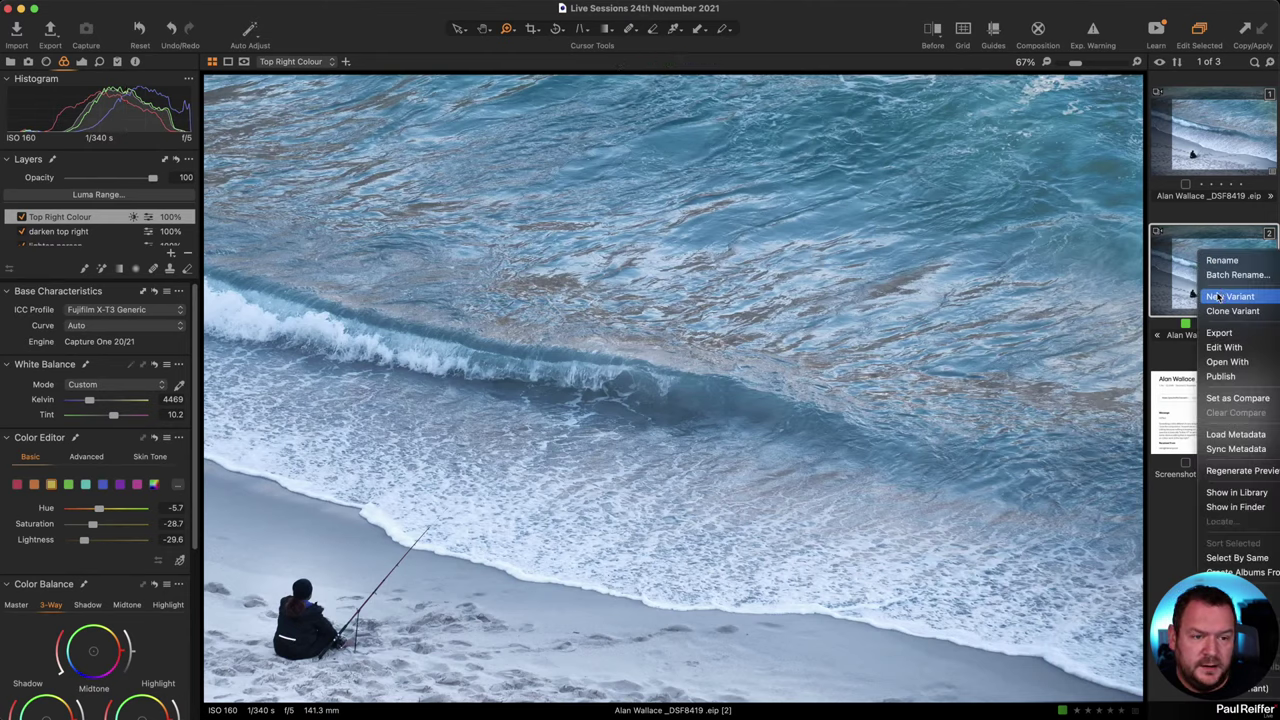
{"action": "left_click", "coordinate": [1232, 311]}
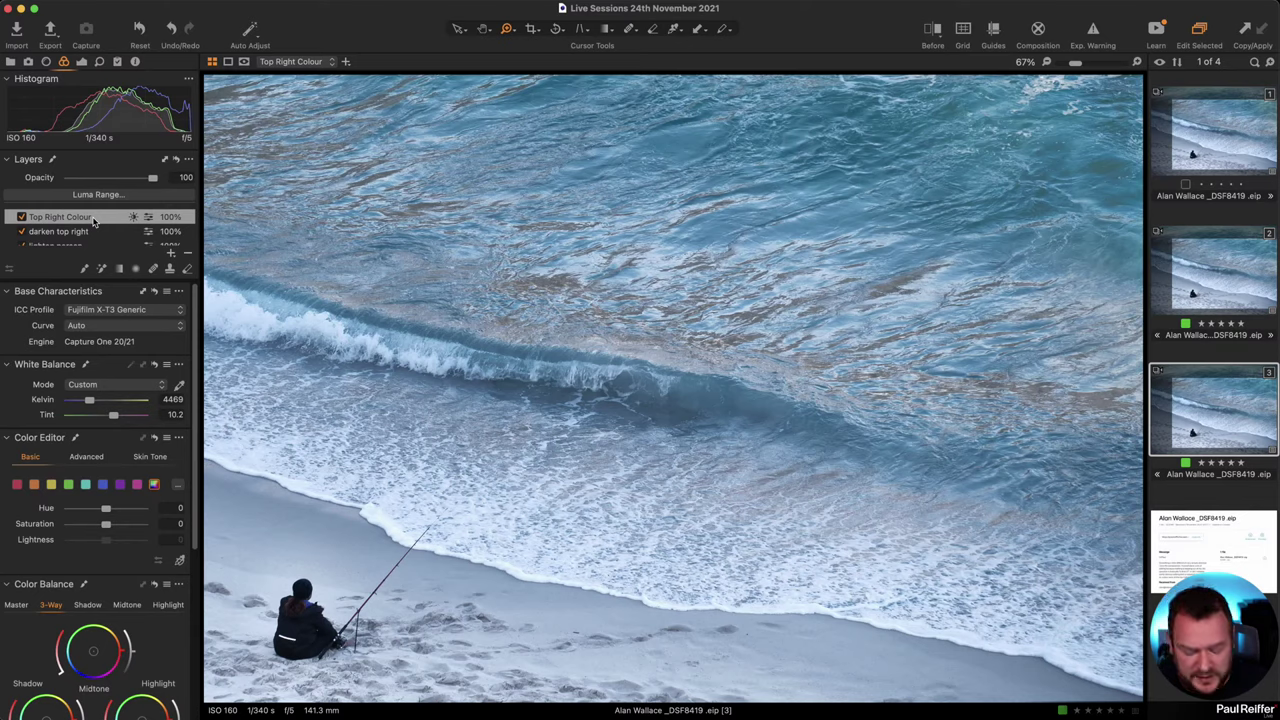
{"action": "key", "text": "m"}
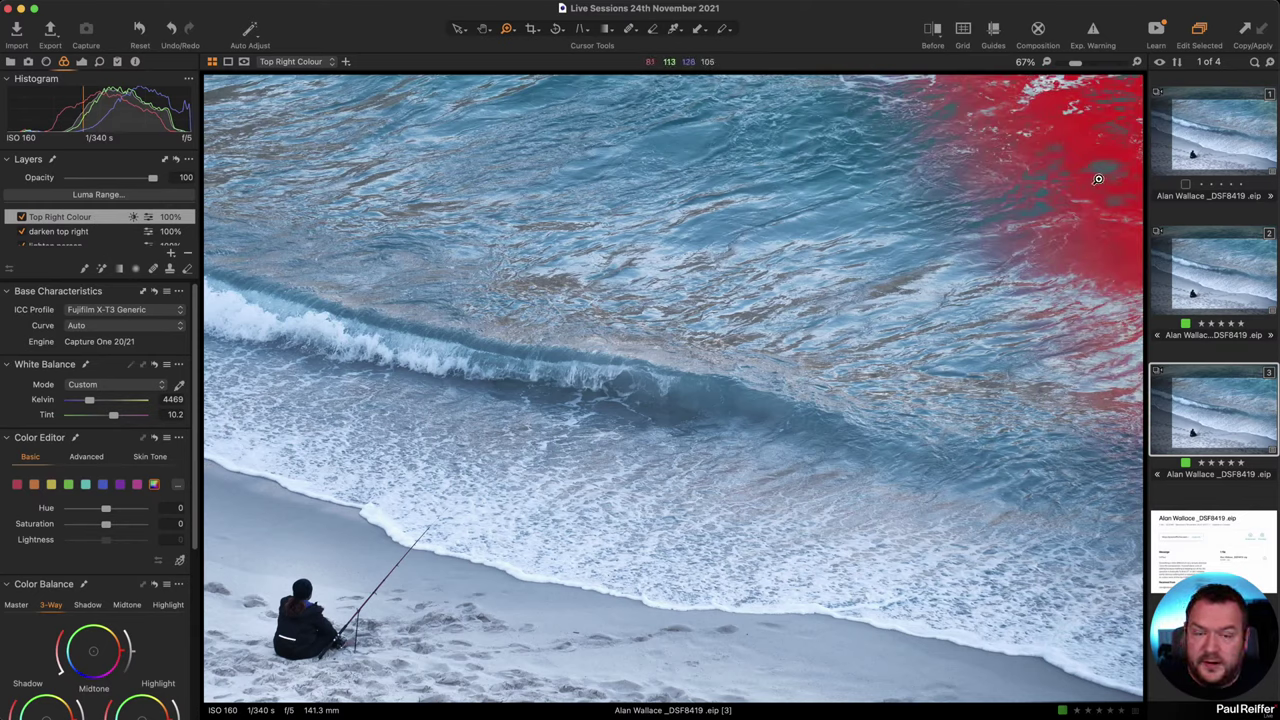
{"action": "key", "text": "m"}
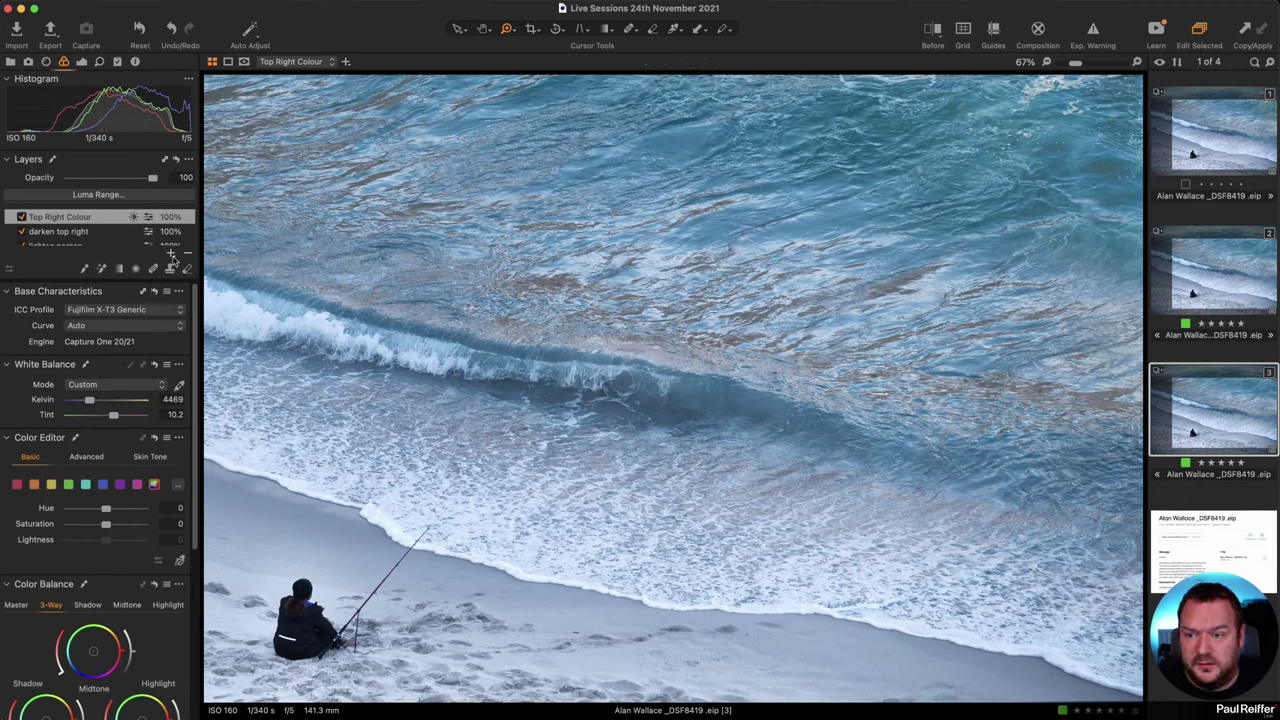
- Add a new layer named STT and draw a linear gradient mask over the upper-right water
{"action": "left_click", "coordinate": [170, 254]}
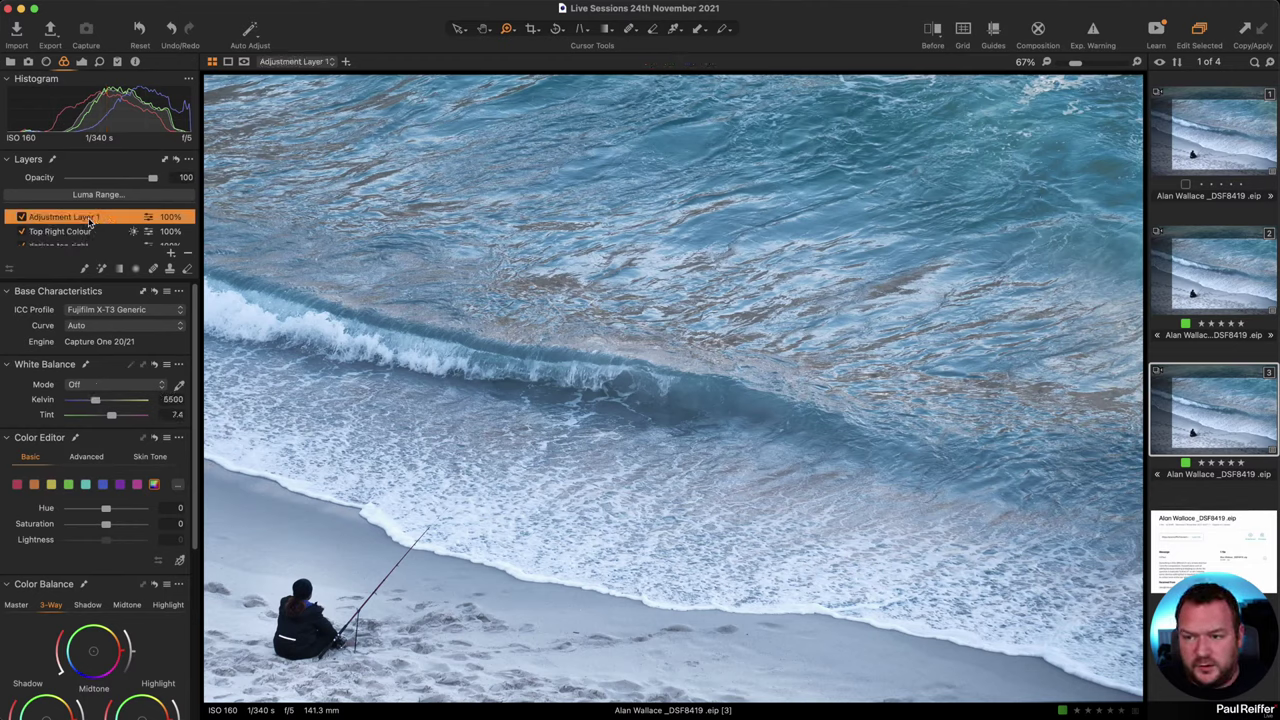
{"action": "double_click", "coordinate": [89, 218]}
{"action": "type", "text": "ST"}
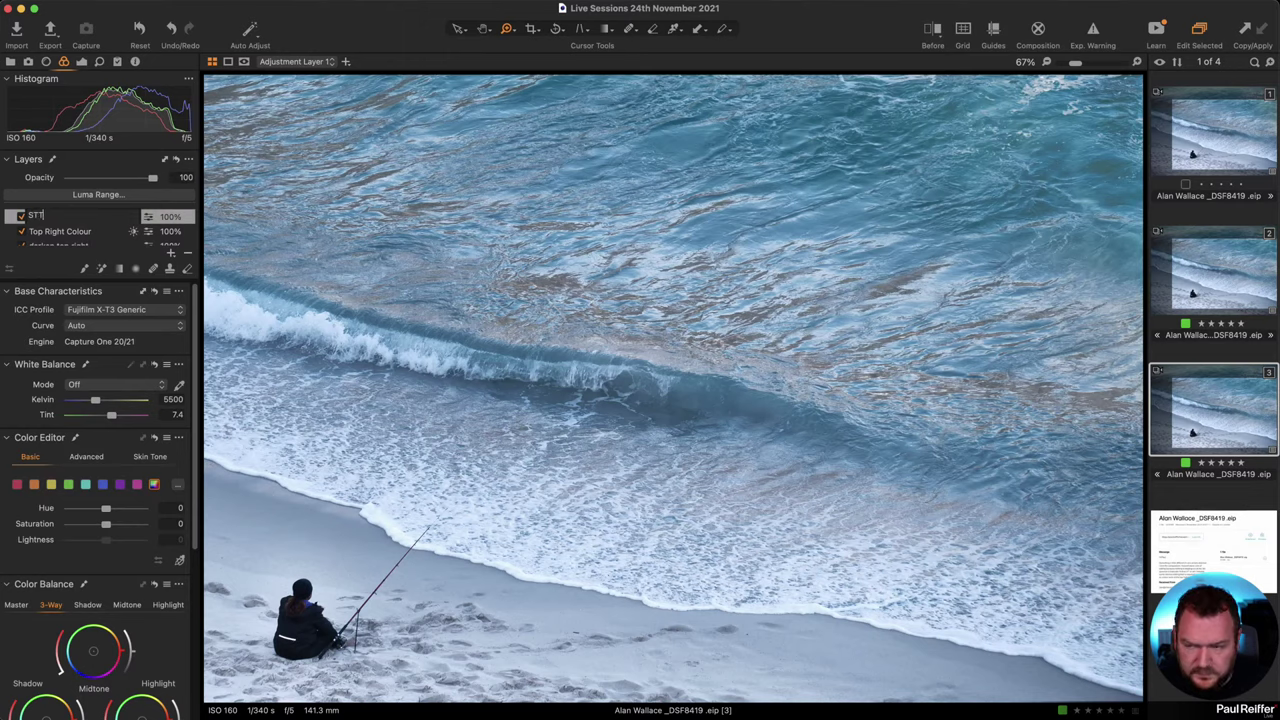
{"action": "type", "text": "T"}
{"action": "key", "text": "Return"}
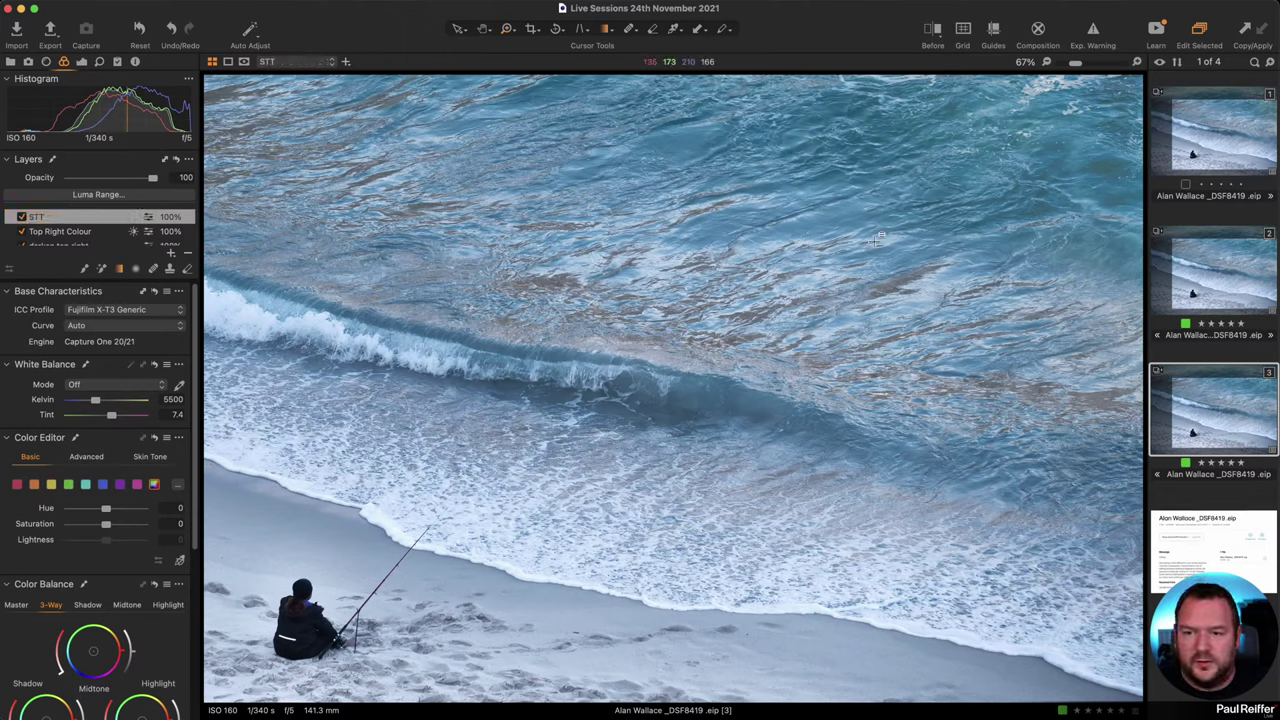
{"action": "left_click_drag", "start_coordinate": [1080, 128], "coordinate": [995, 412]}
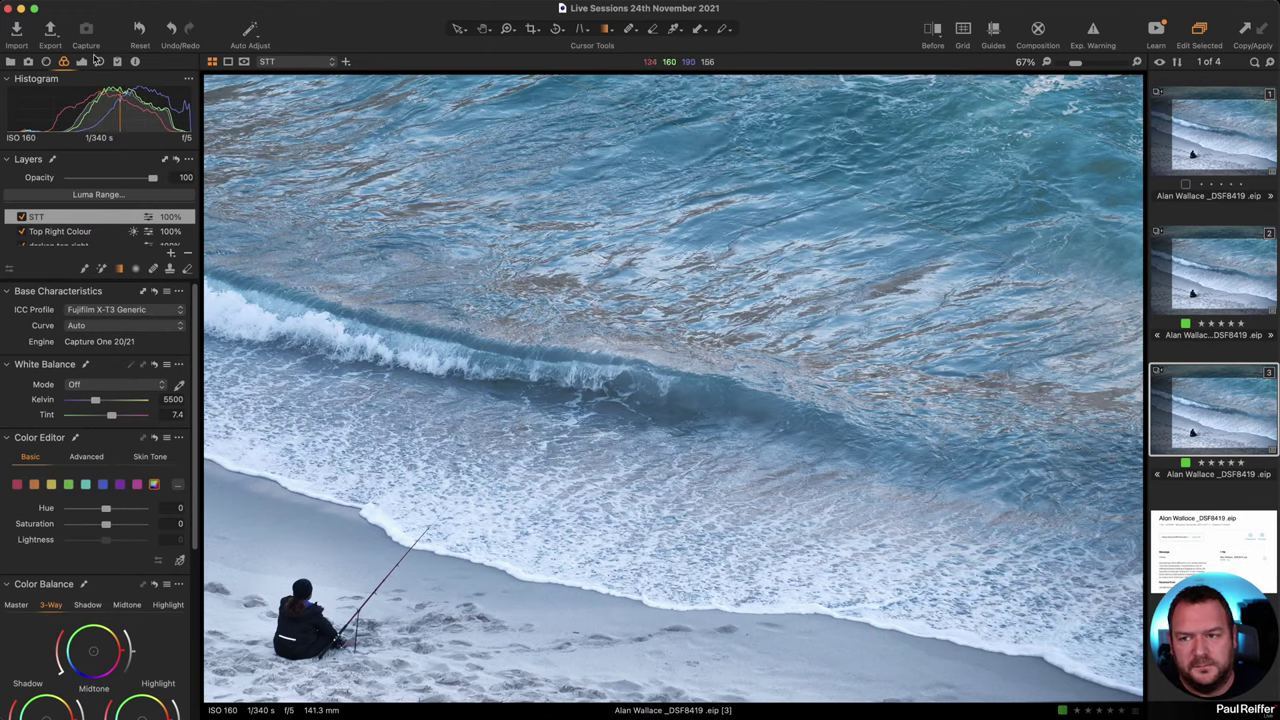
- In the Color Editor's Skin Tone mode, sample the blue-green water near the upper-right foam as the STT layer's target color
{"action": "scroll", "coordinate": [80, 400], "scroll_direction": "down", "scroll_amount": 1}
{"action": "scroll", "coordinate": [90, 400], "scroll_direction": "down", "scroll_amount": 10}
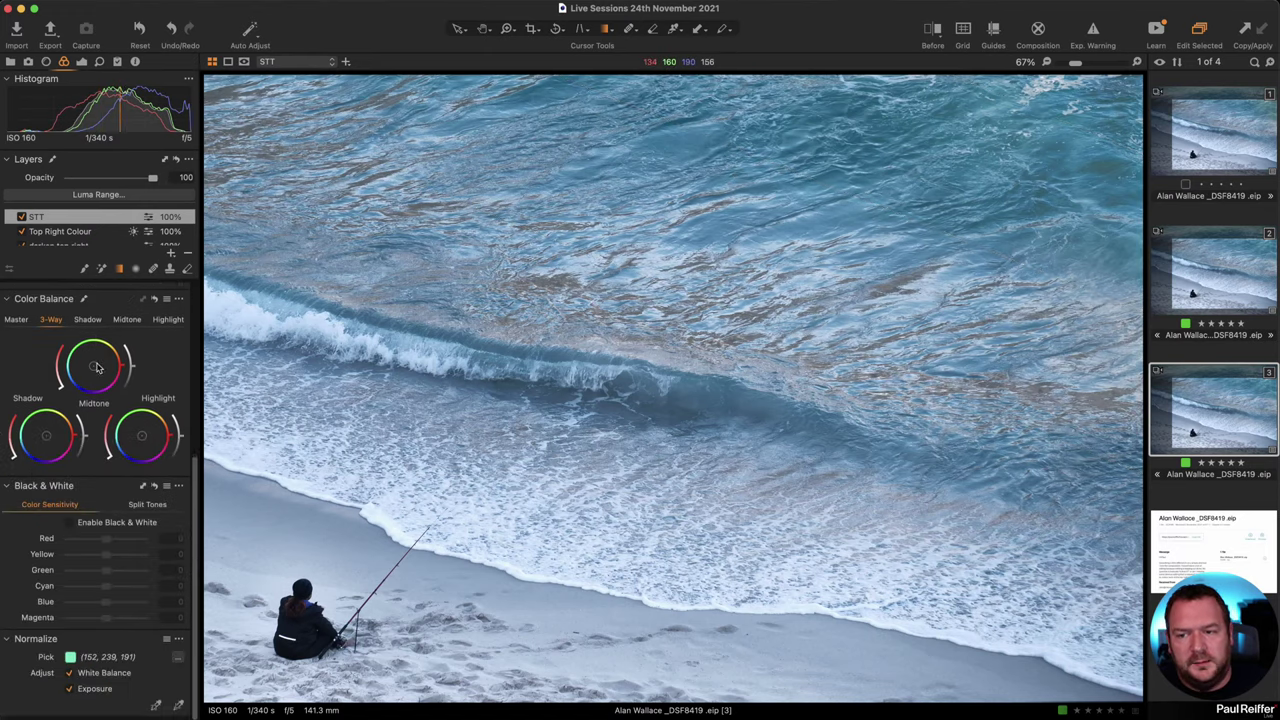
{"action": "scroll", "coordinate": [120, 390], "scroll_direction": "up", "scroll_amount": 8}
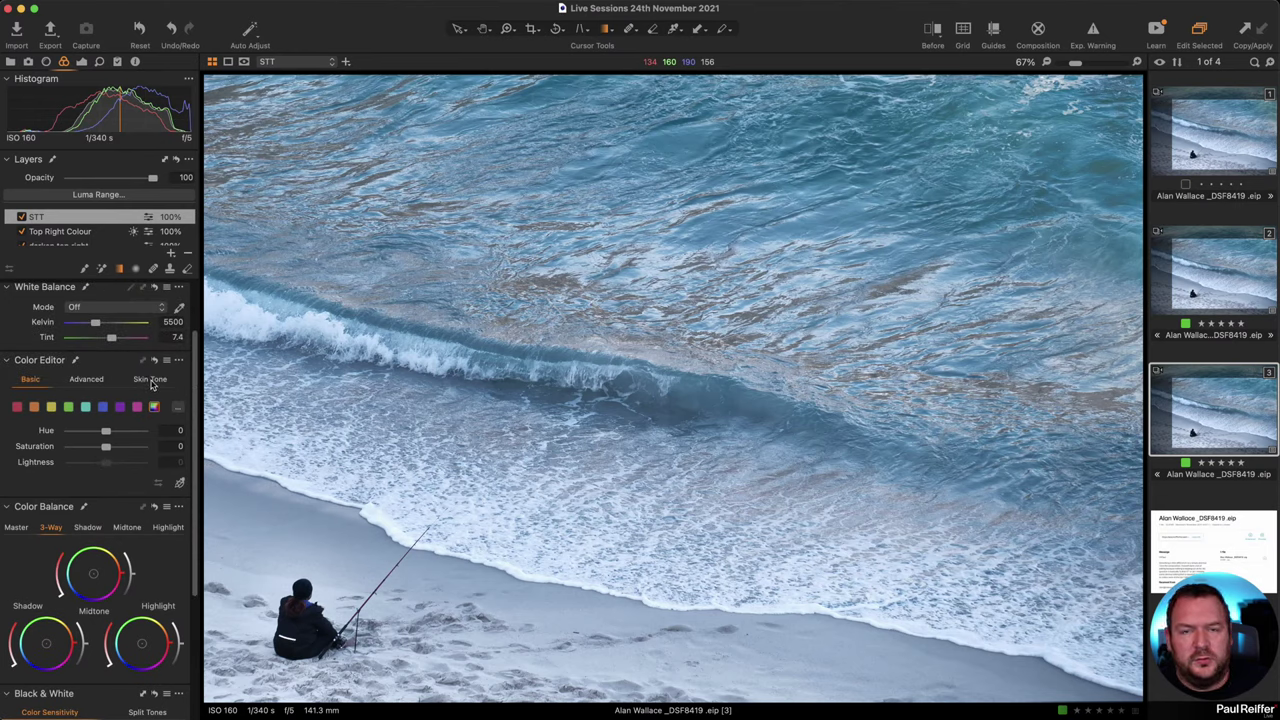
{"action": "left_click", "coordinate": [151, 382]}
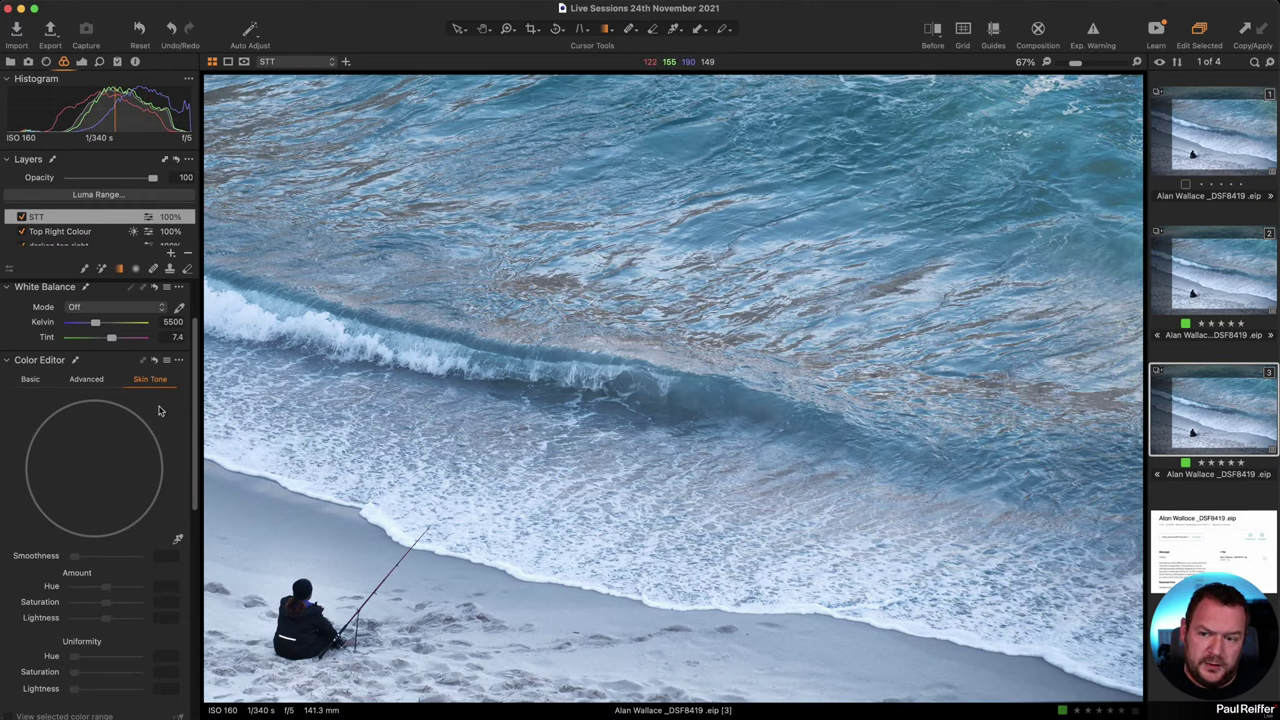
{"action": "left_click", "coordinate": [178, 540]}
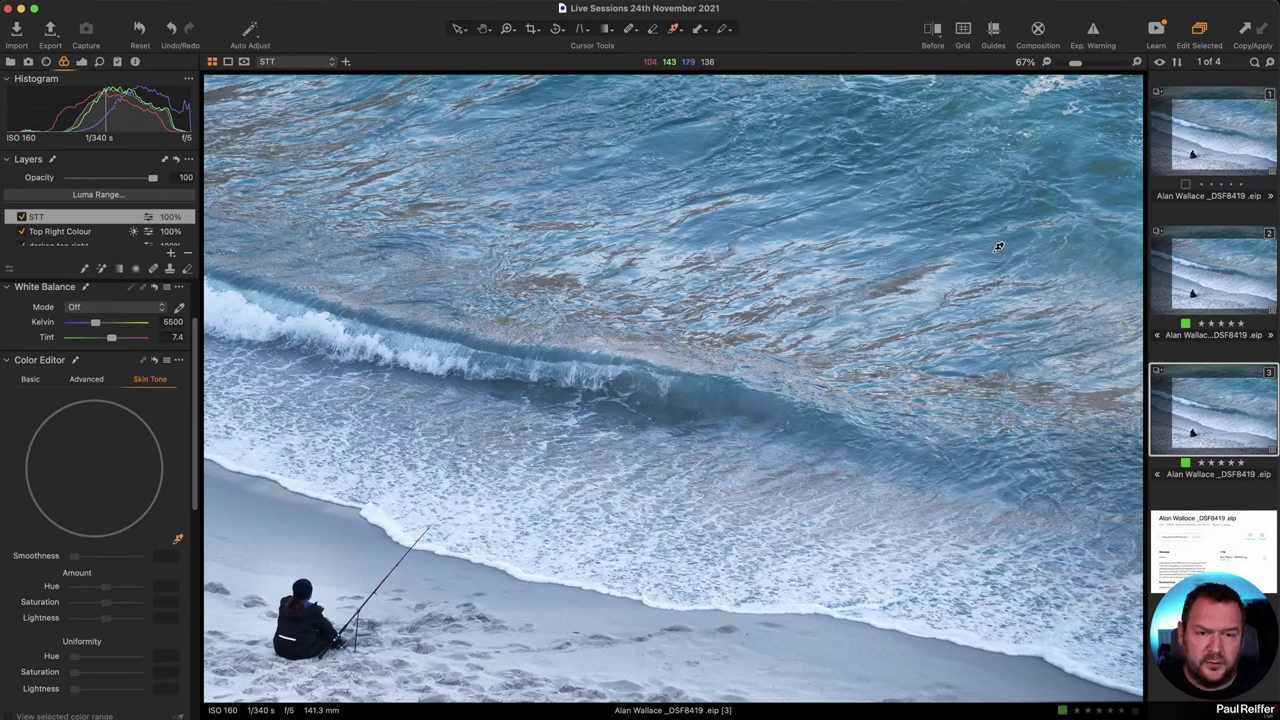
{"action": "left_click", "coordinate": [1026, 152]}
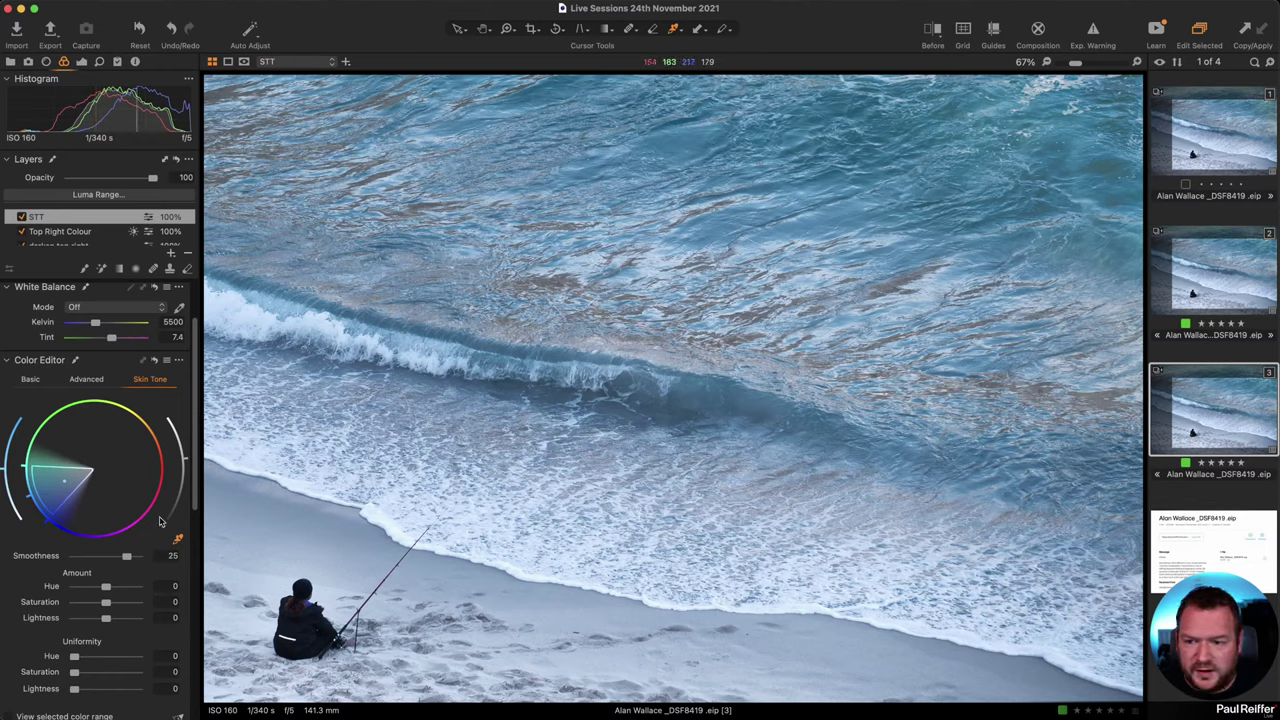
{"action": "left_click", "coordinate": [178, 541]}
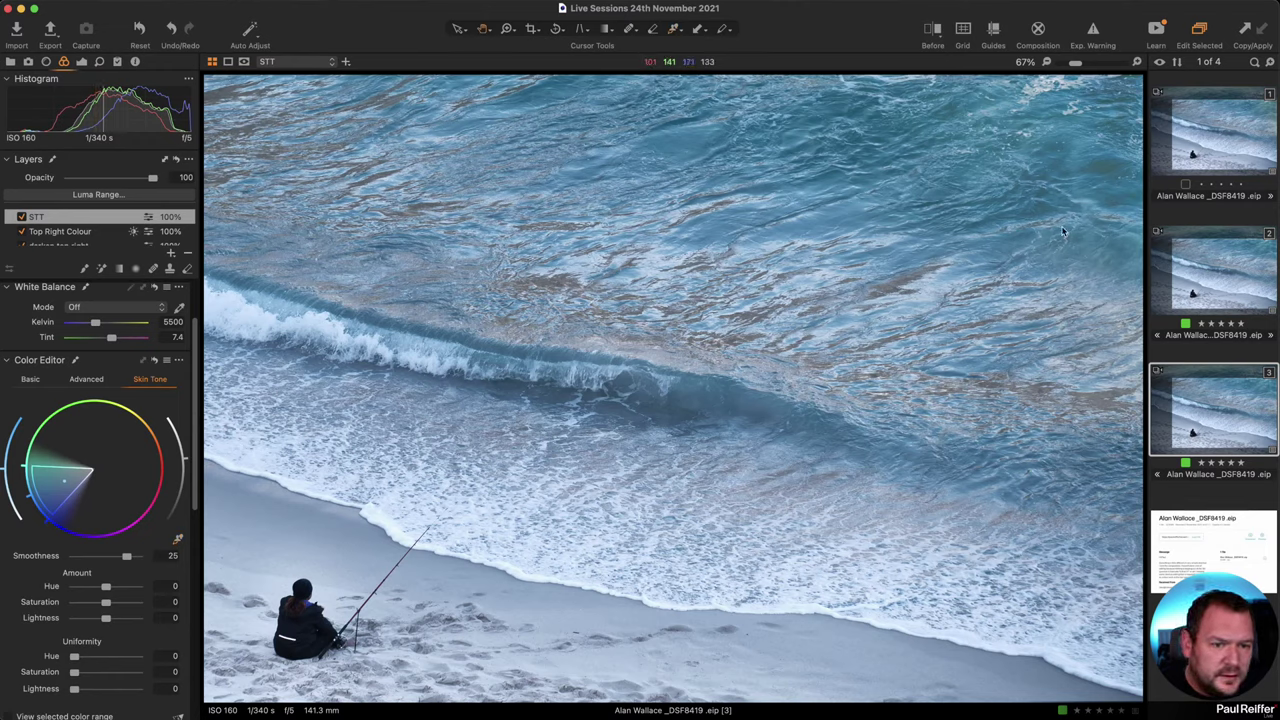
{"action": "left_click", "coordinate": [178, 541]}
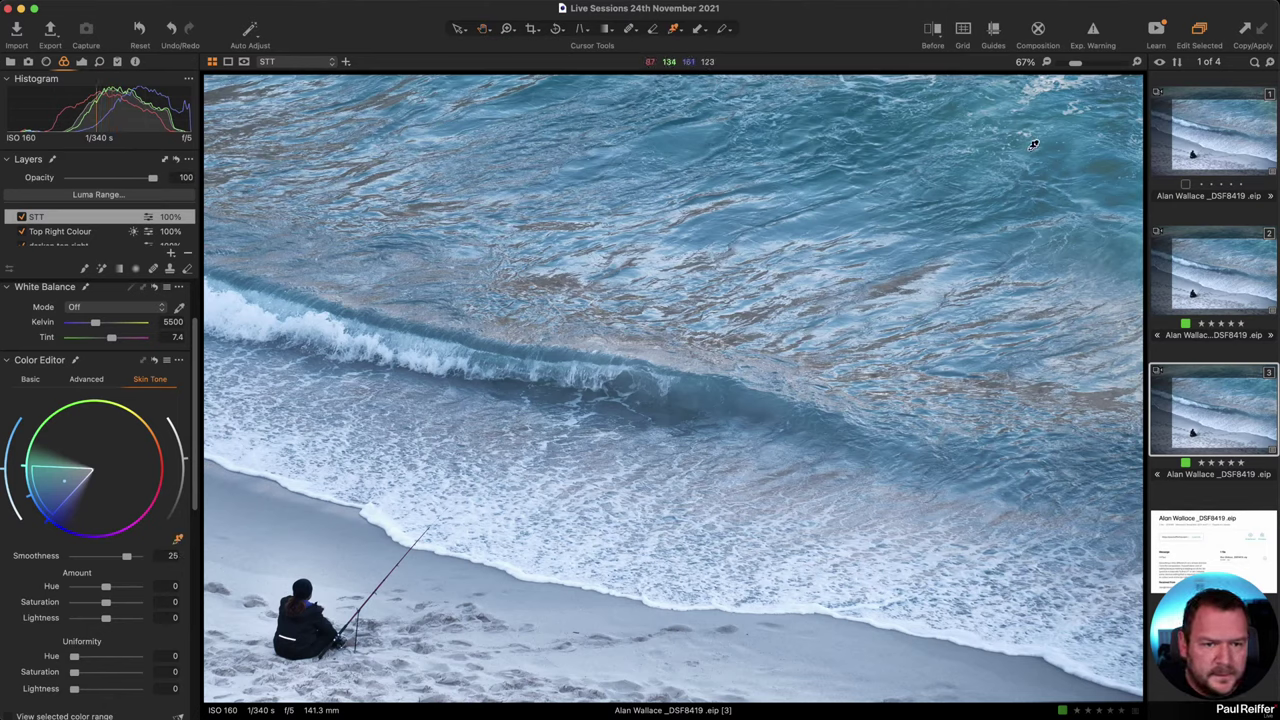
{"action": "left_click", "coordinate": [990, 114]}
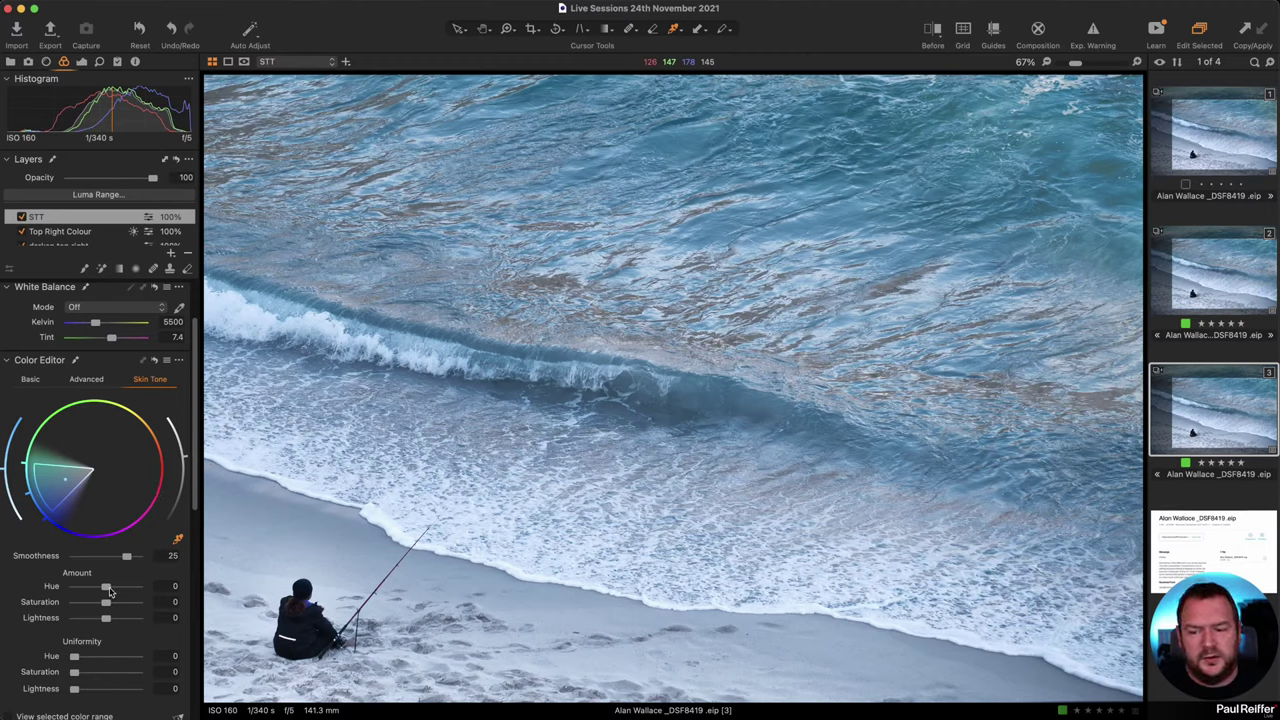
- Preview the selected color range for the sampled water tone and inspect the STT layer's gradient mask coverage
{"action": "scroll", "coordinate": [104, 600], "scroll_direction": "down", "scroll_amount": 4}
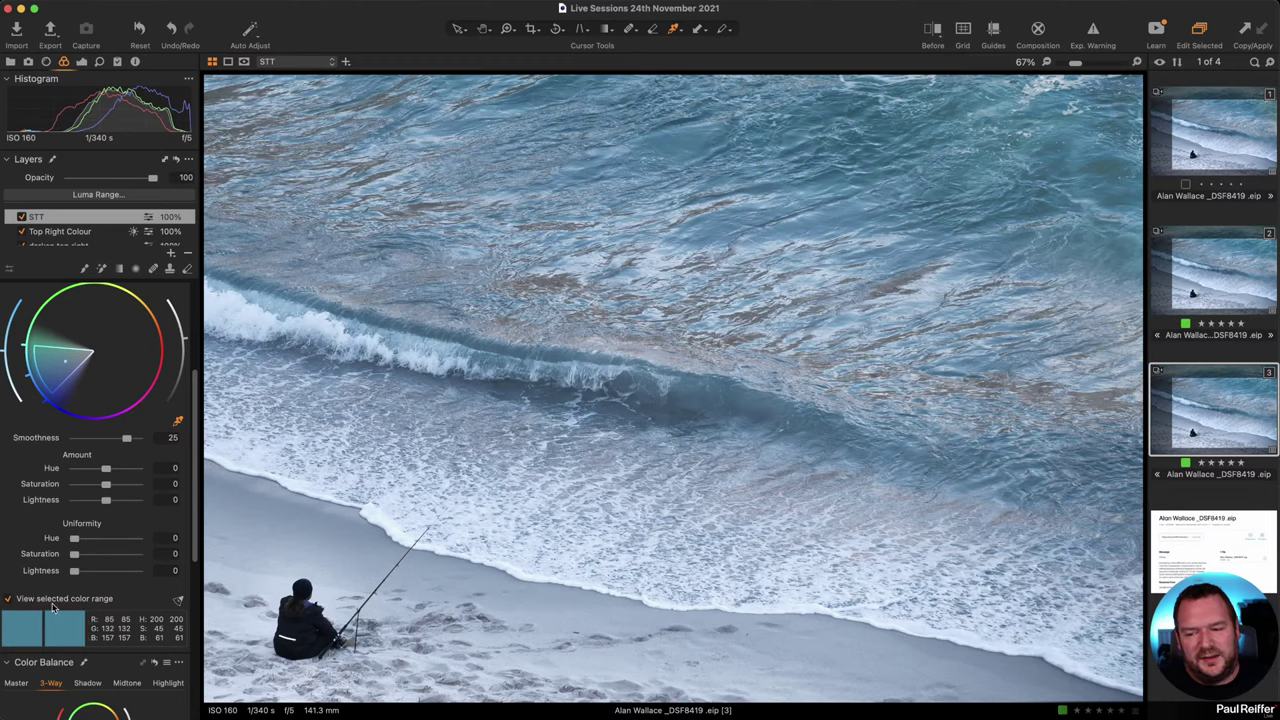
{"action": "left_click", "coordinate": [8, 598]}
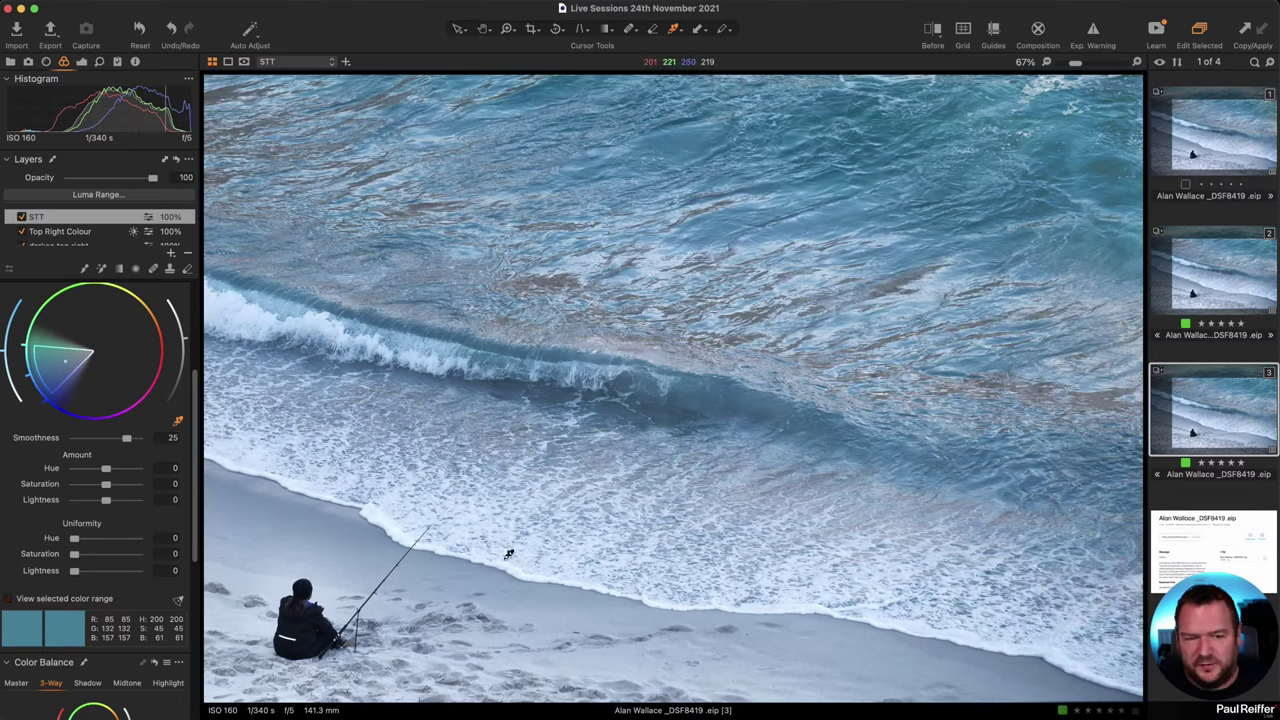
{"action": "left_click", "coordinate": [8, 598]}
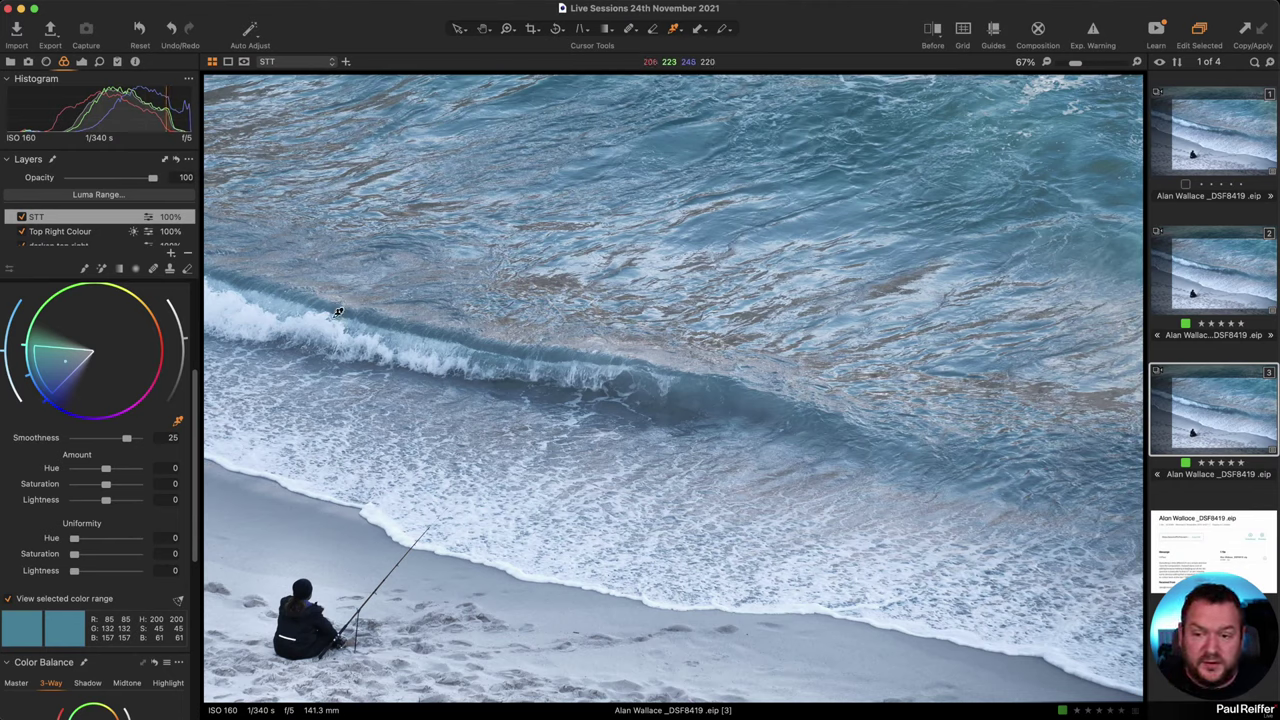
{"action": "key", "text": "m"}
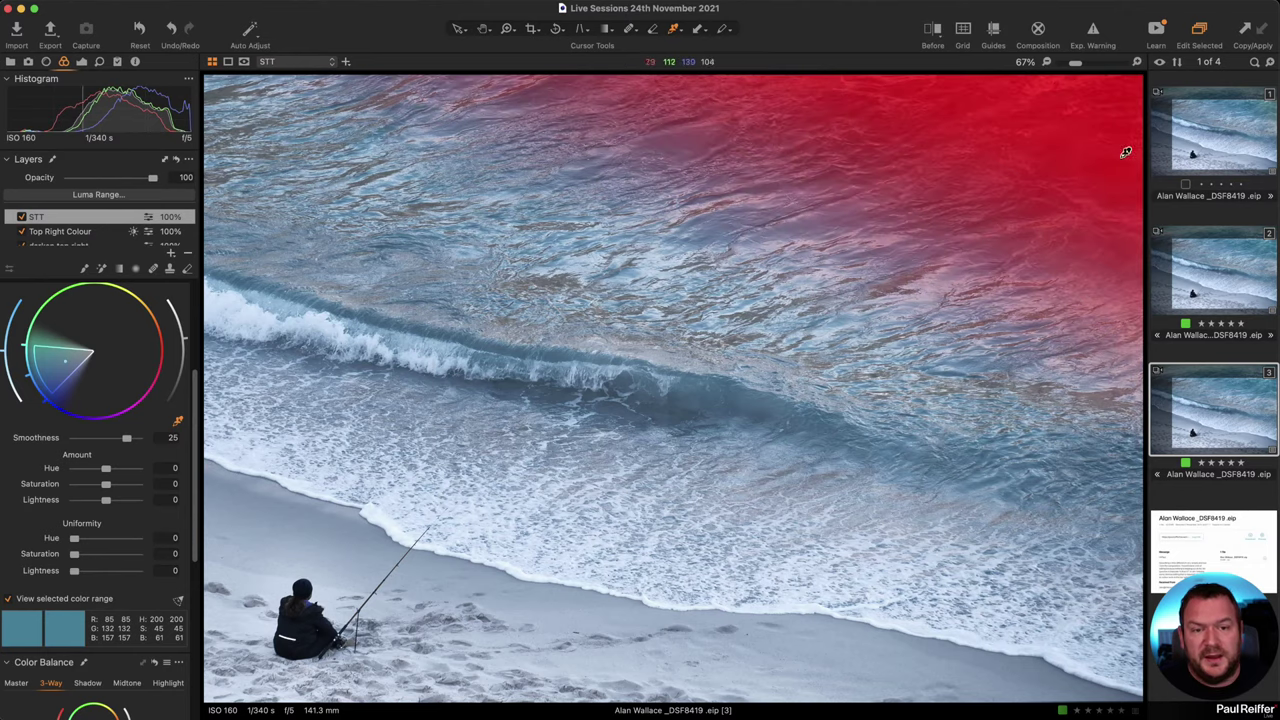
{"action": "key", "text": "m"}
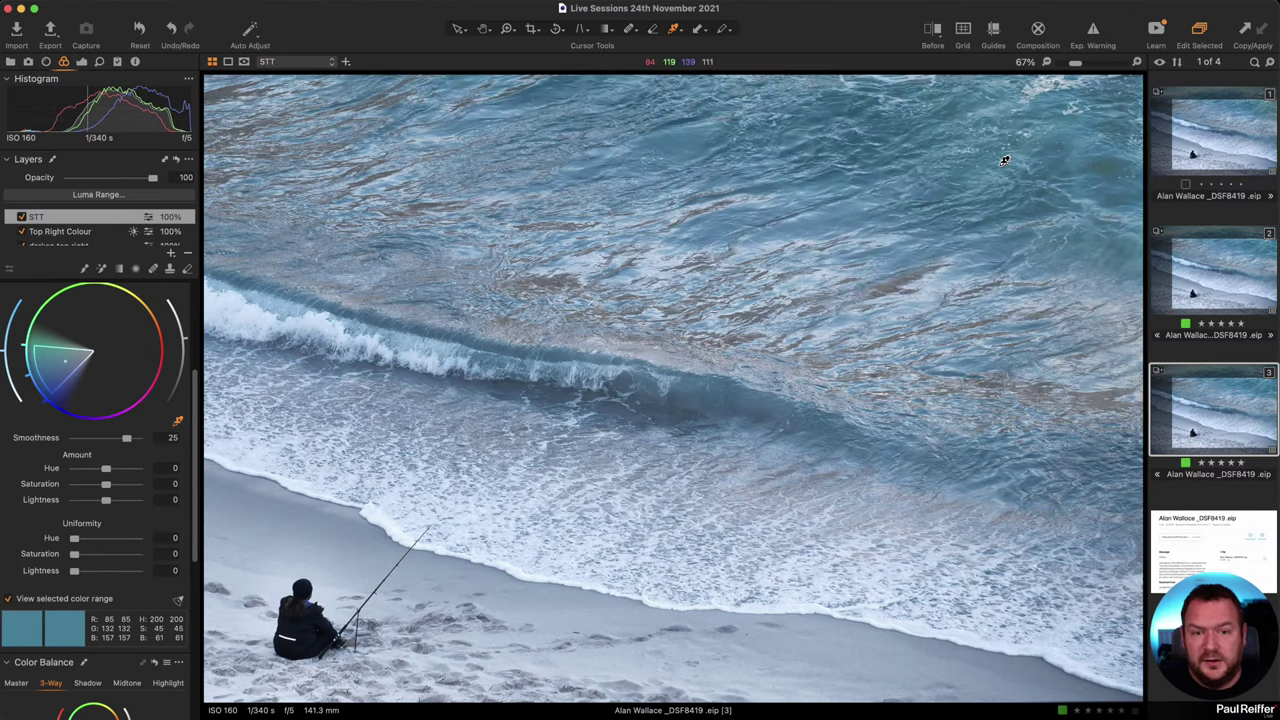
- Hide the color range preview and set the STT layer's skin tone Amount to Hue 2.9, Saturation 1.3 and Lightness -4.4
{"action": "left_click", "coordinate": [67, 600]}
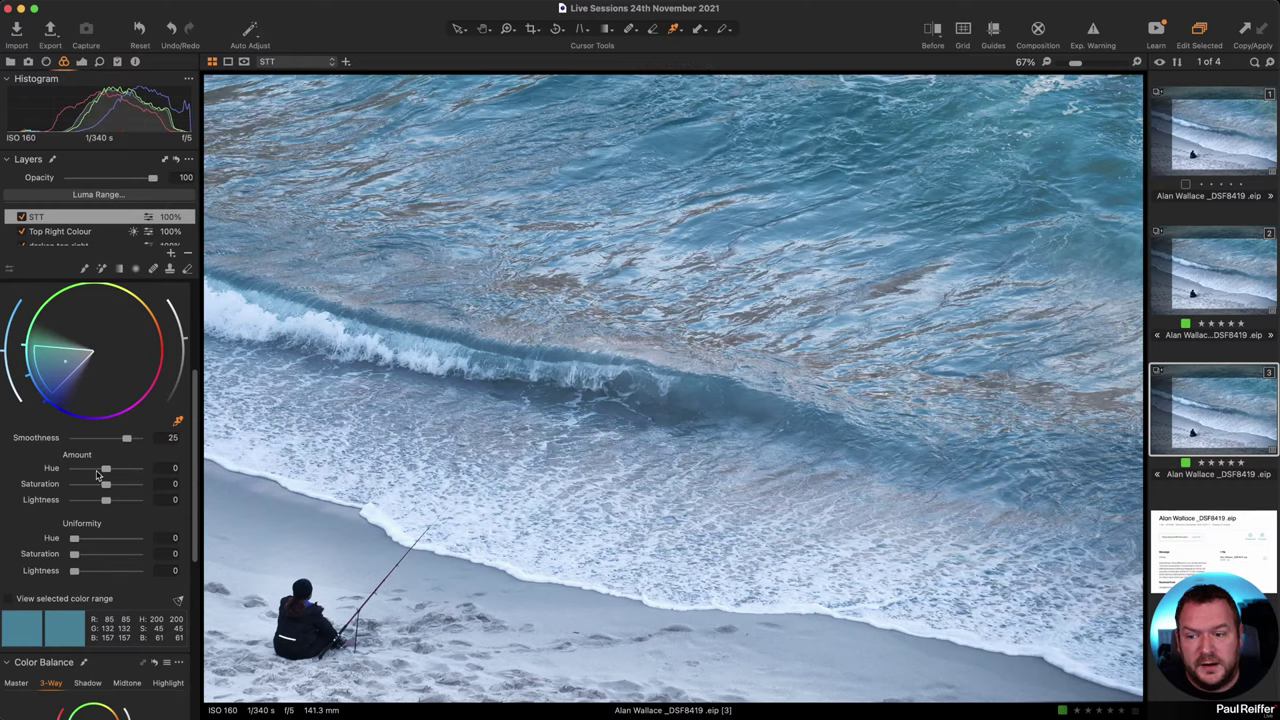
{"action": "mouse_move", "coordinate": [107, 470]}
{"action": "left_mouse_down"}
{"action": "mouse_move", "coordinate": [138, 469]}
{"action": "mouse_move", "coordinate": [72, 469]}
{"action": "mouse_move", "coordinate": [105, 469]}
{"action": "left_mouse_up"}
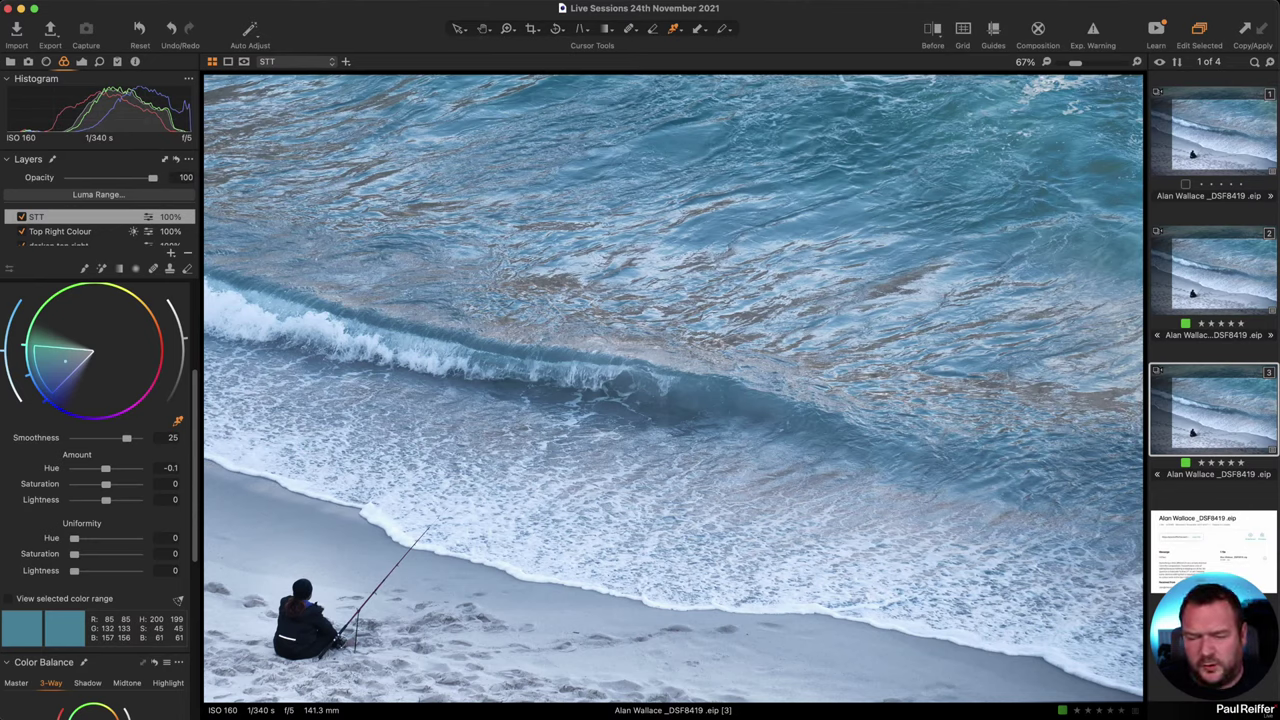
{"action": "left_click_drag", "start_coordinate": [103, 469], "coordinate": [137, 469]}
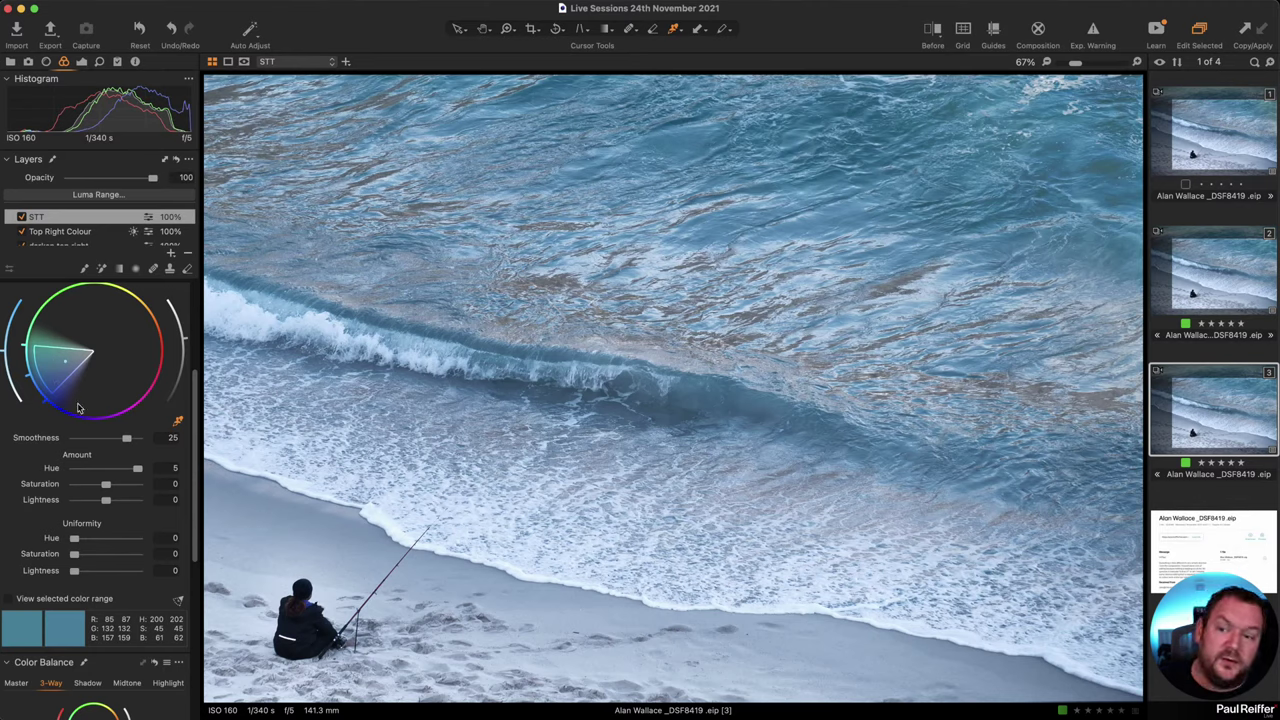
{"action": "left_click_drag", "start_coordinate": [137, 469], "coordinate": [74, 469]}
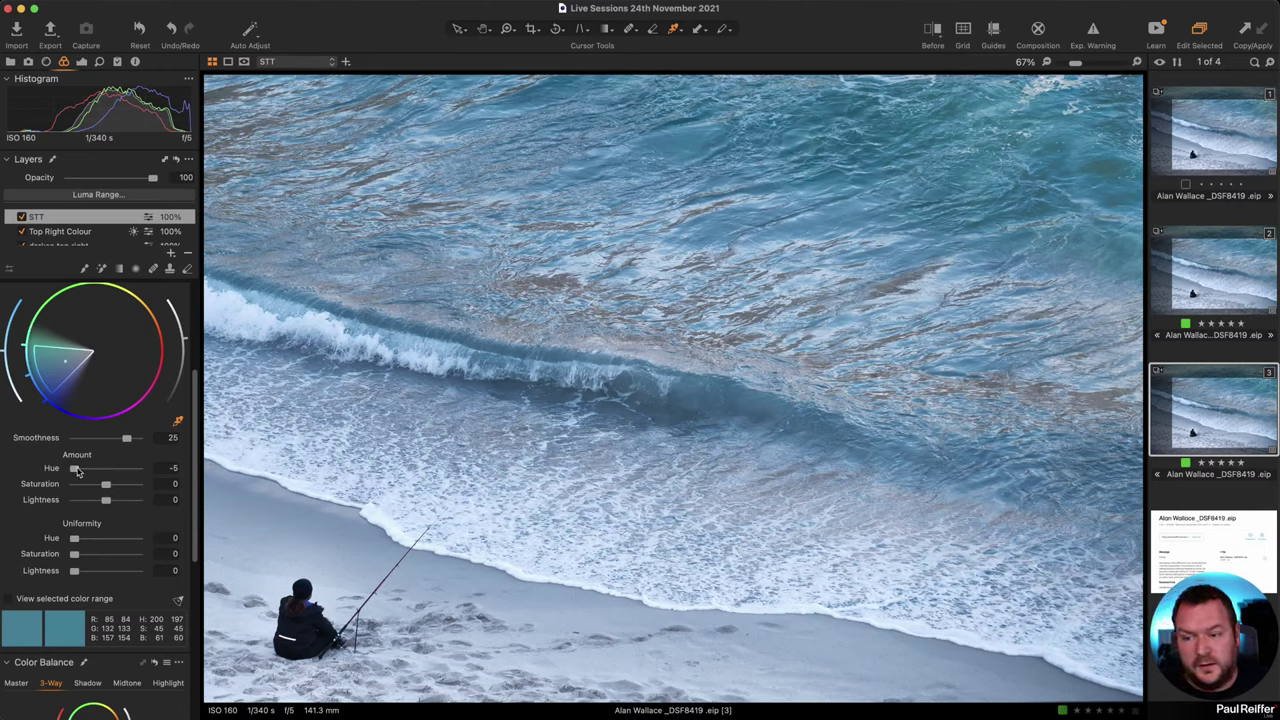
{"action": "left_click_drag", "start_coordinate": [76, 470], "coordinate": [92, 505]}
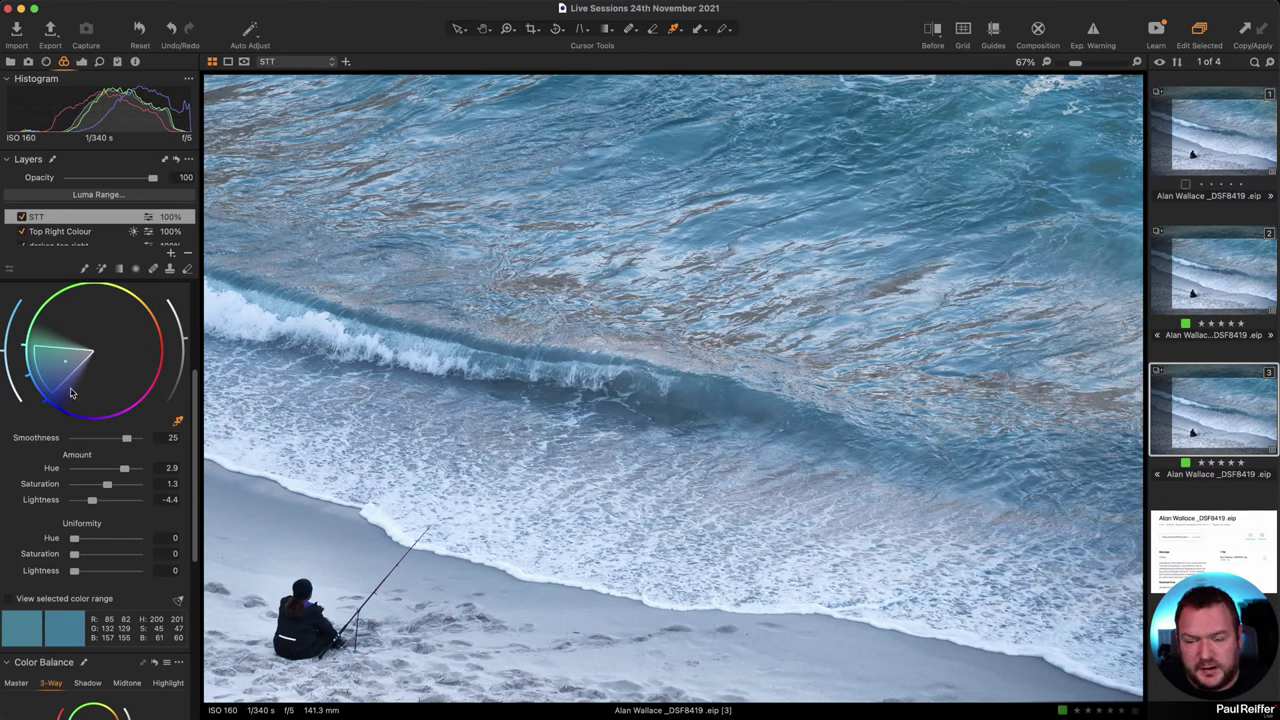
- Extend the selected color range further into the greens and set Uniformity to Hue 93.7, Saturation 93.6 and Lightness 0
{"action": "left_click_drag", "start_coordinate": [74, 538], "coordinate": [102, 540]}
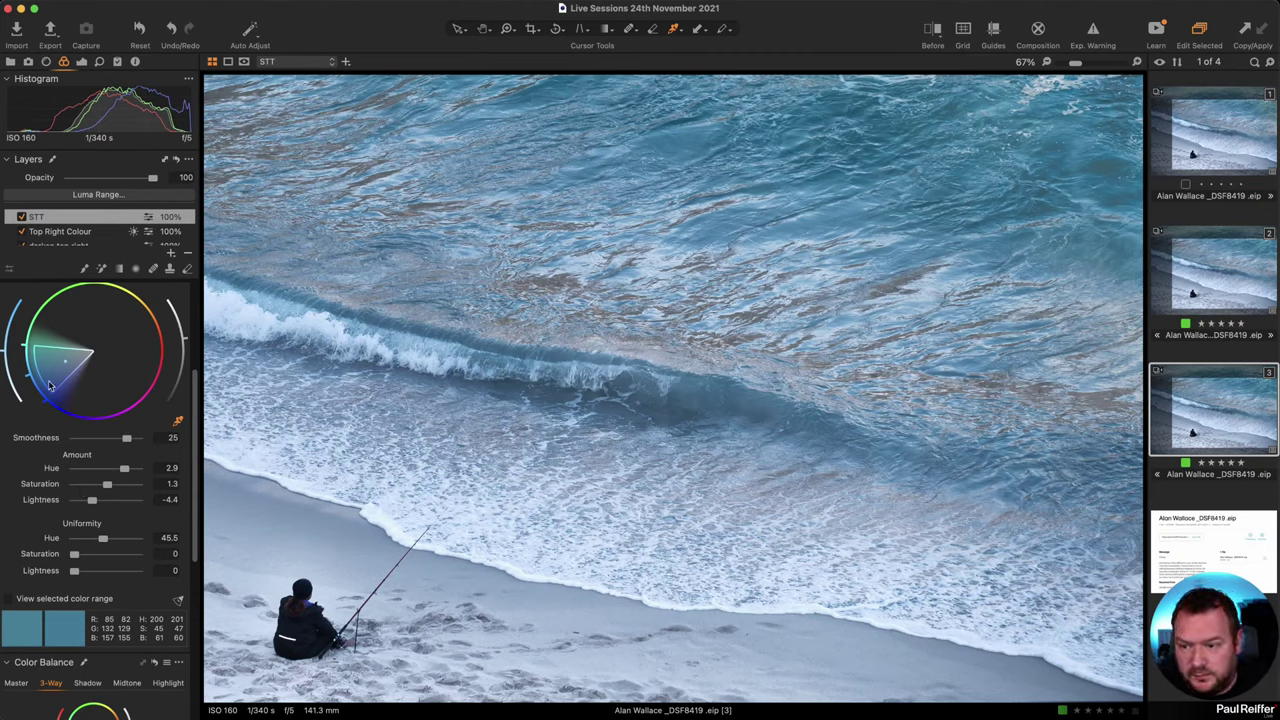
{"action": "left_click_drag", "start_coordinate": [42, 344], "coordinate": [55, 385]}
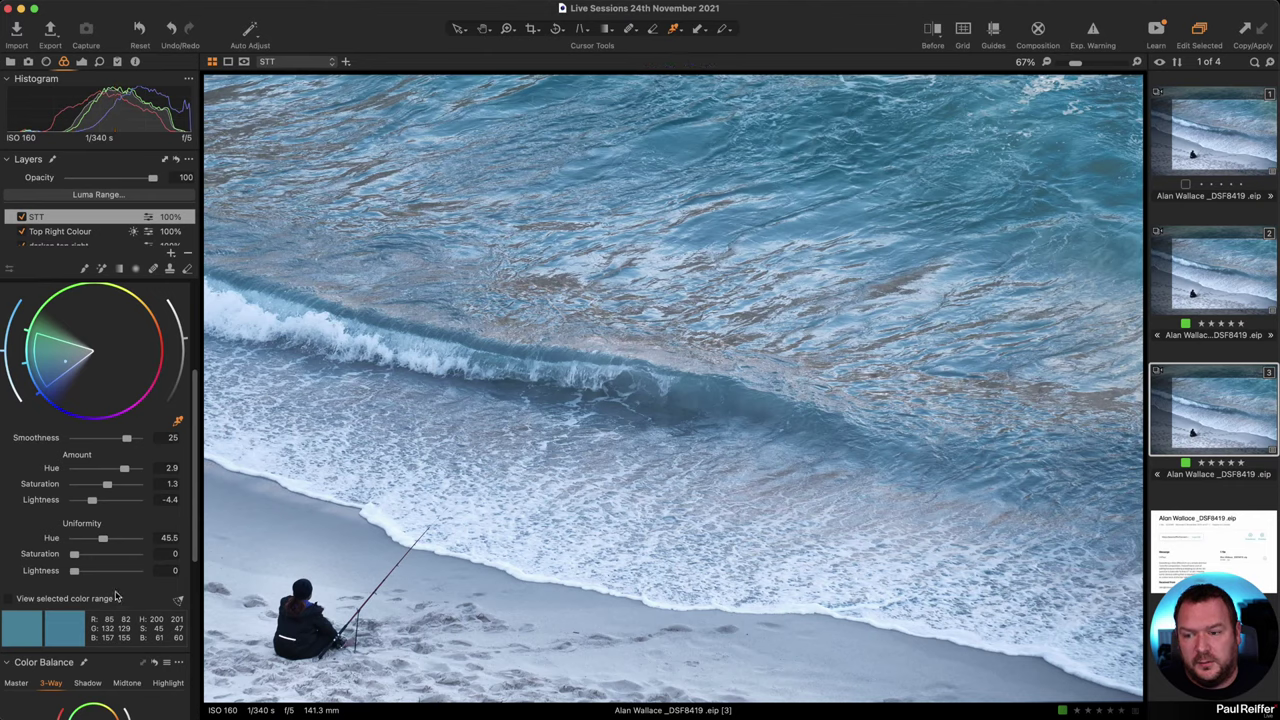
{"action": "left_click_drag", "start_coordinate": [76, 557], "coordinate": [141, 556]}
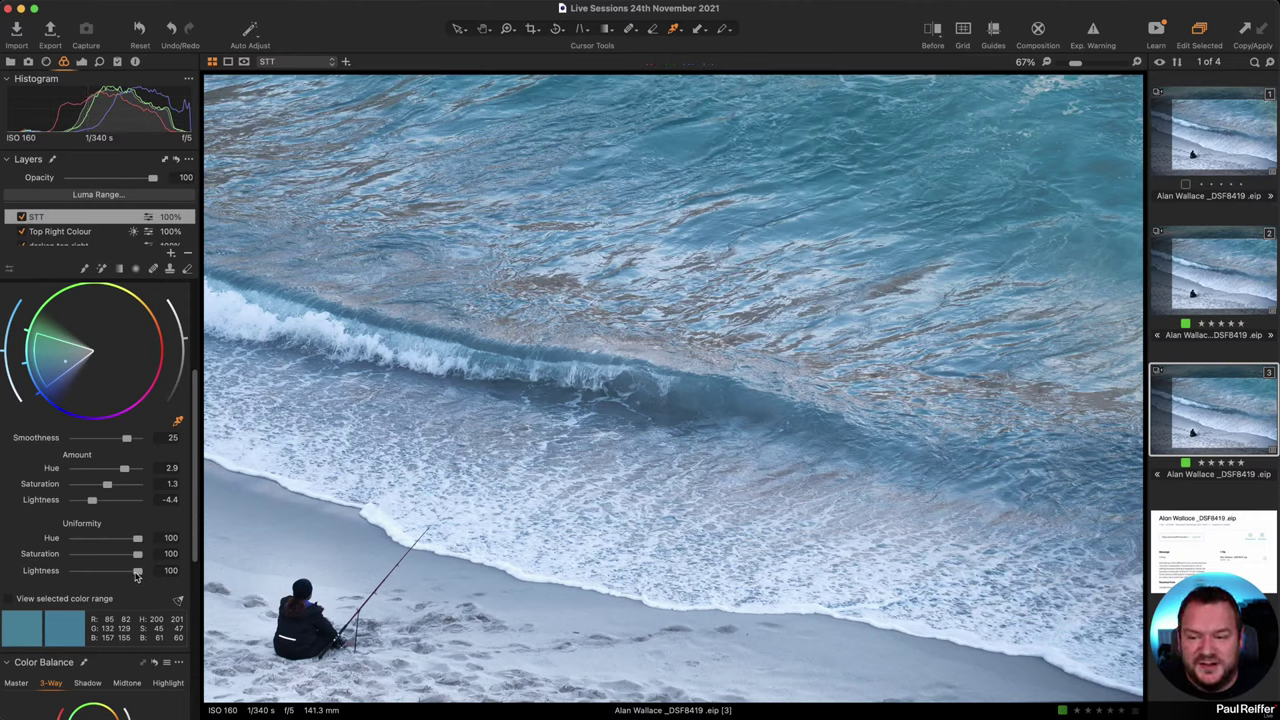
{"action": "left_click_drag", "start_coordinate": [137, 570], "coordinate": [58, 577]}
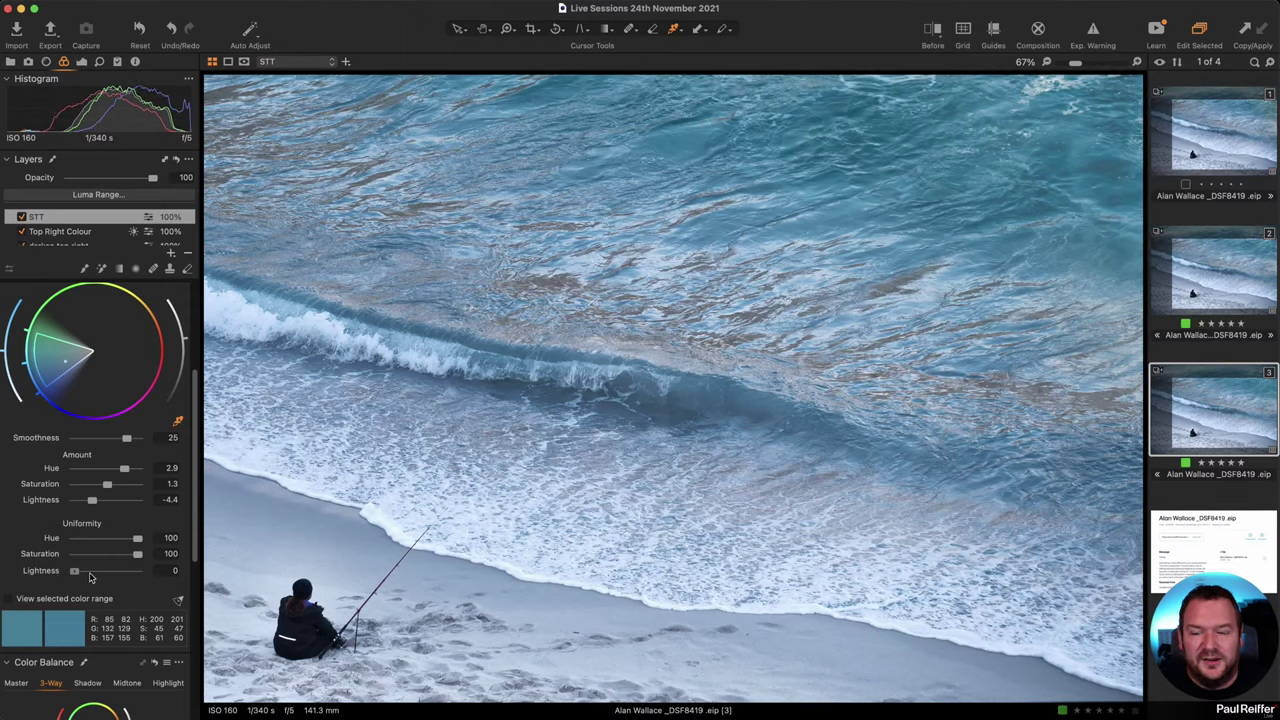
{"action": "double_click", "coordinate": [92, 576]}
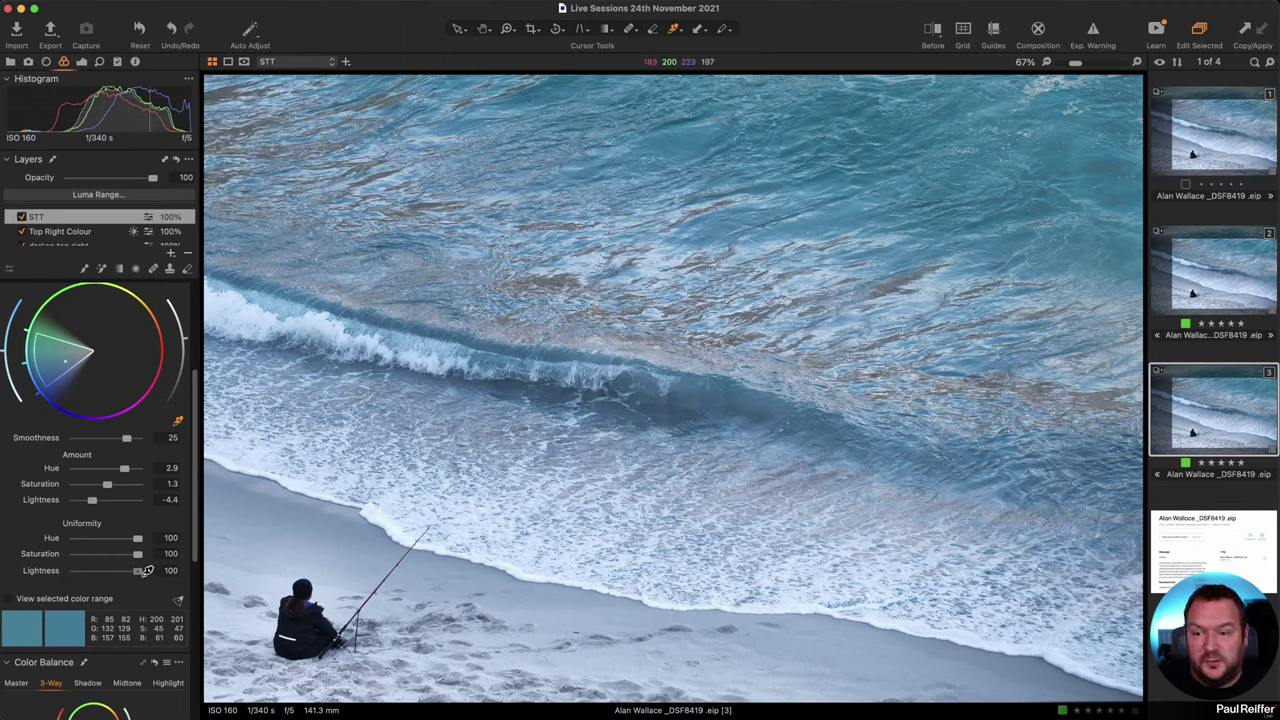
{"action": "left_click_drag", "start_coordinate": [139, 571], "coordinate": [71, 576]}
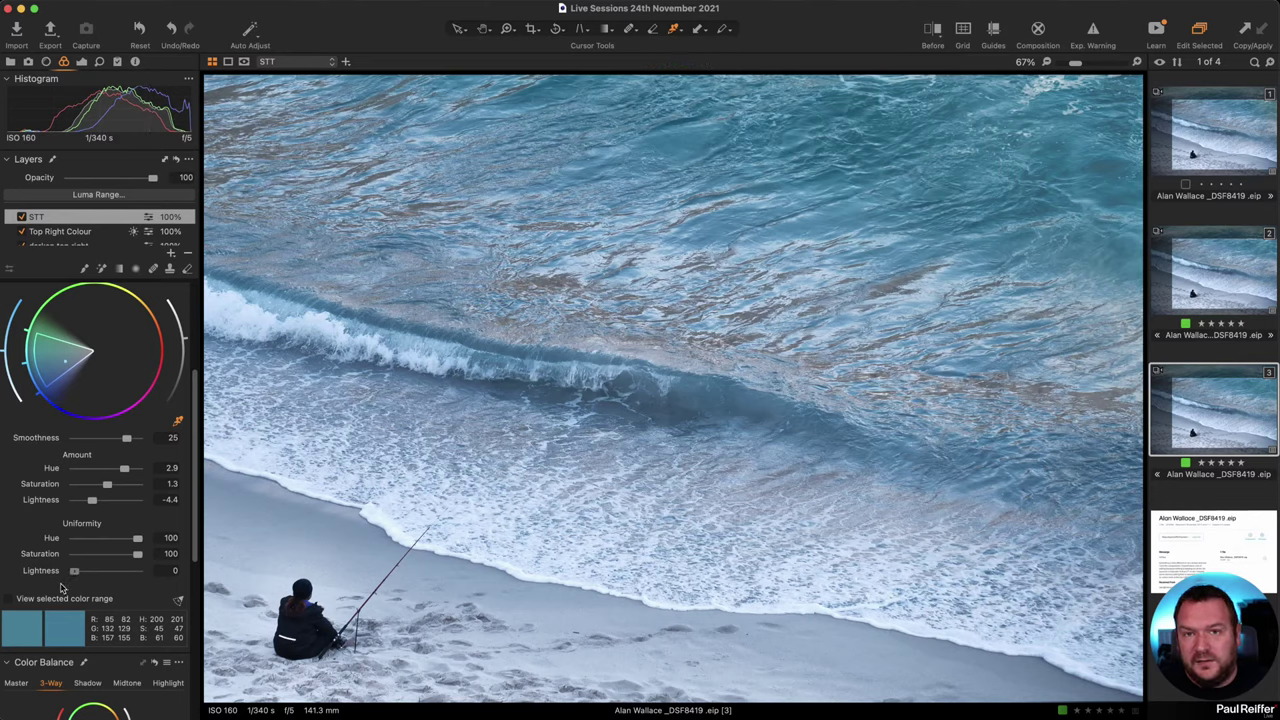
{"action": "mouse_move", "coordinate": [137, 553]}
{"action": "left_mouse_down"}
{"action": "mouse_move", "coordinate": [58, 558]}
{"action": "mouse_move", "coordinate": [154, 567]}
{"action": "mouse_move", "coordinate": [119, 569]}
{"action": "mouse_move", "coordinate": [134, 543]}
{"action": "left_mouse_up"}
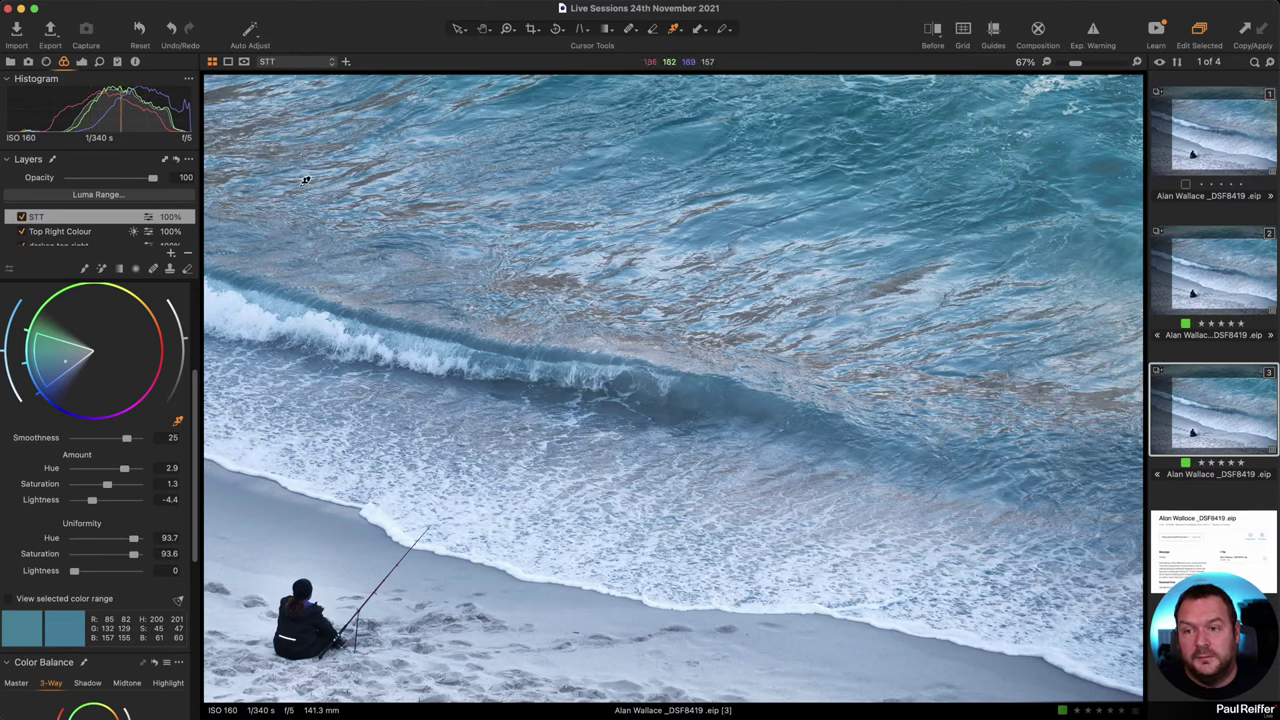
- Turn the STT layer off and on to compare the water, and view variants 2 and 1 of the photo
{"action": "left_click", "coordinate": [21, 216]}
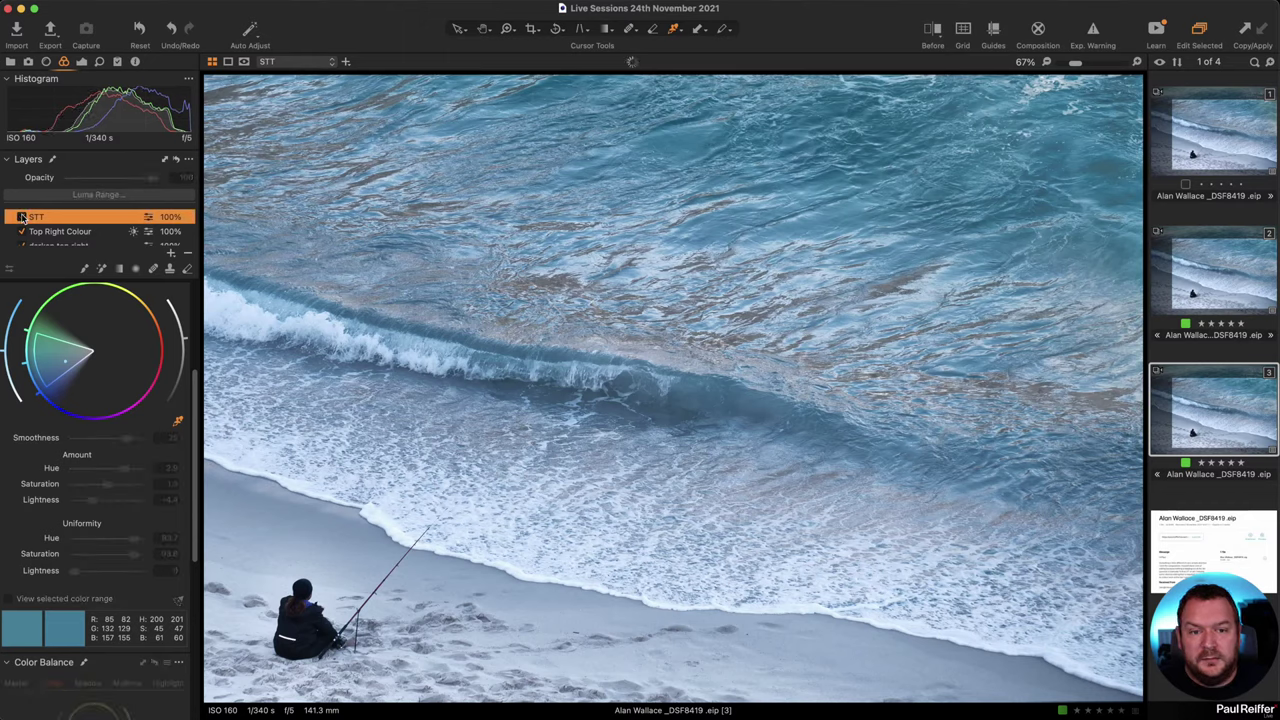
{"action": "left_click", "coordinate": [21, 216]}
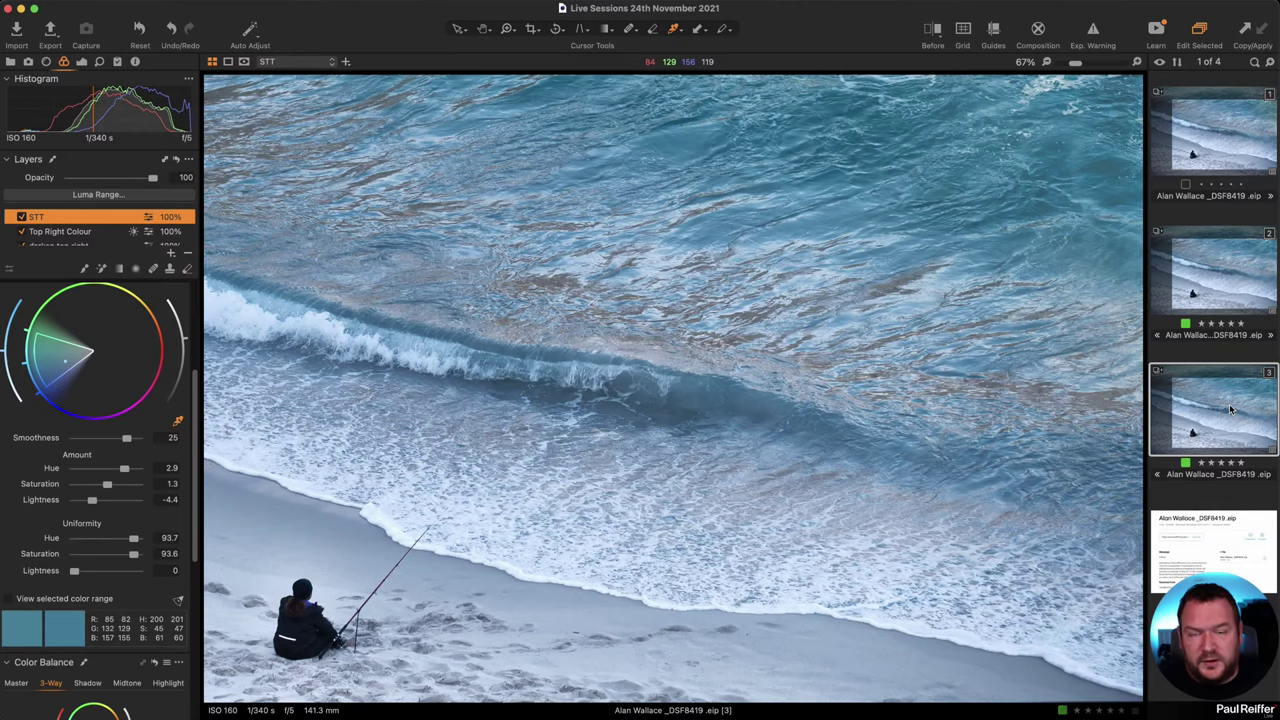
{"action": "left_click", "coordinate": [1228, 267]}
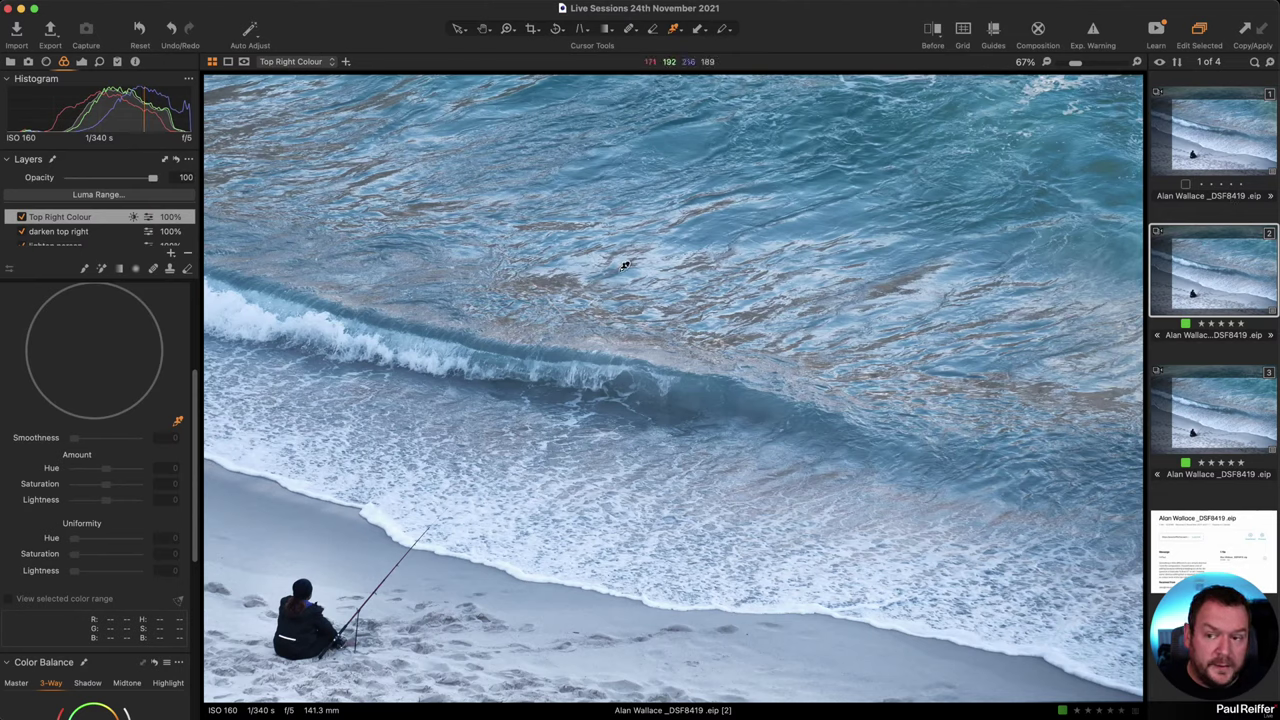
{"action": "left_click", "coordinate": [1243, 140]}
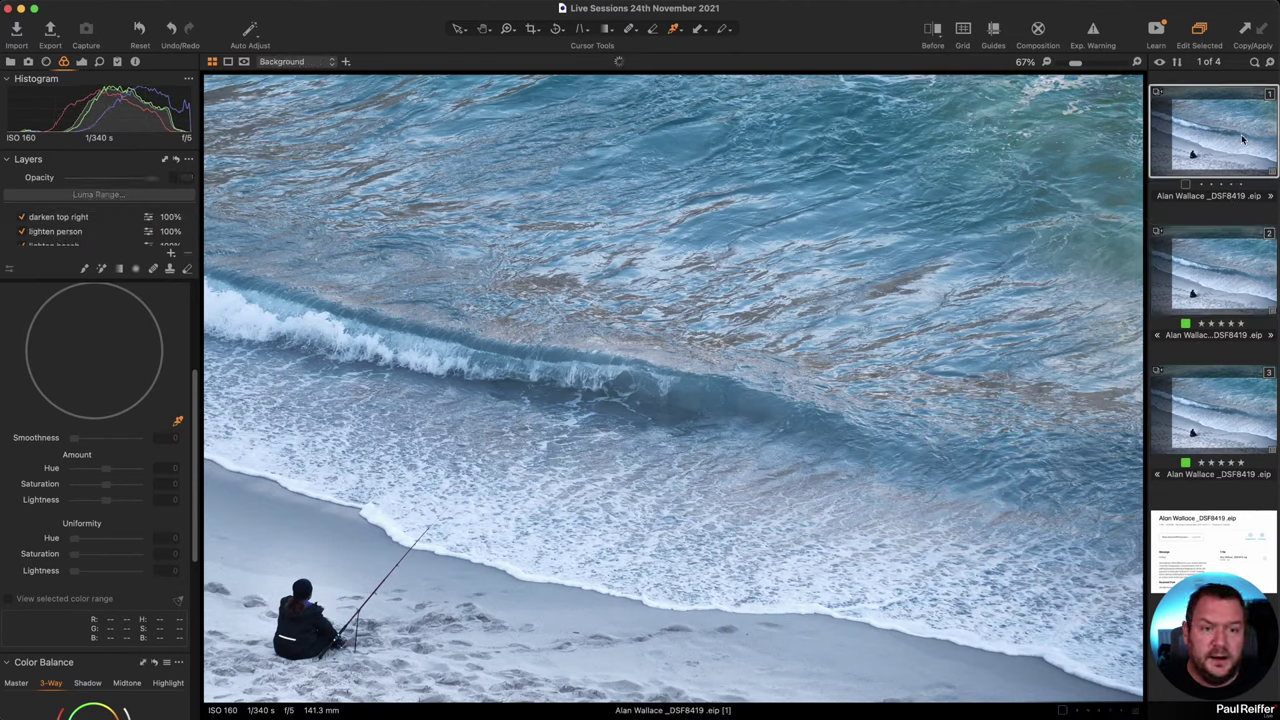
- Show variants 1 and 3 side by side, fitted to the viewer, and toggle variant 3's STT layer to compare the water color
{"action": "left_click", "coordinate": [1188, 420], "text": "super"}
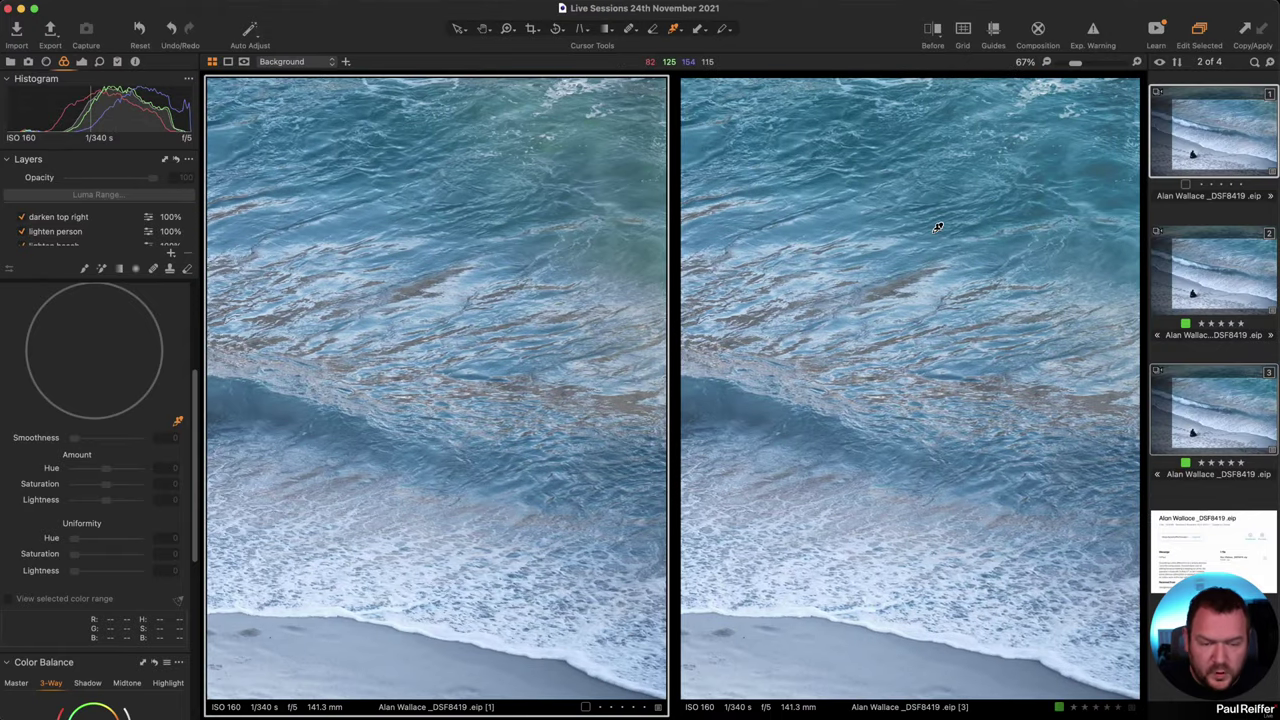
{"action": "key", "text": "z"}
{"action": "left_click", "coordinate": [932, 233]}
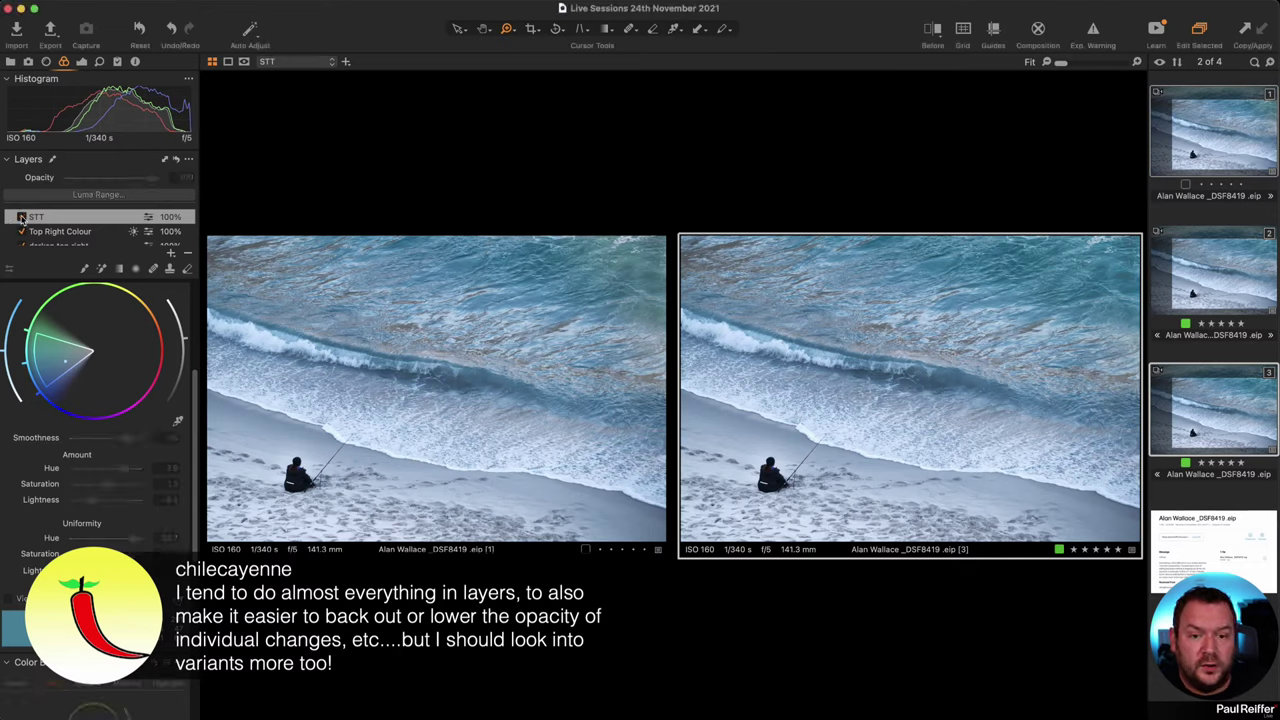
{"action": "left_click", "coordinate": [21, 217]}
{"action": "left_click", "coordinate": [21, 217]}
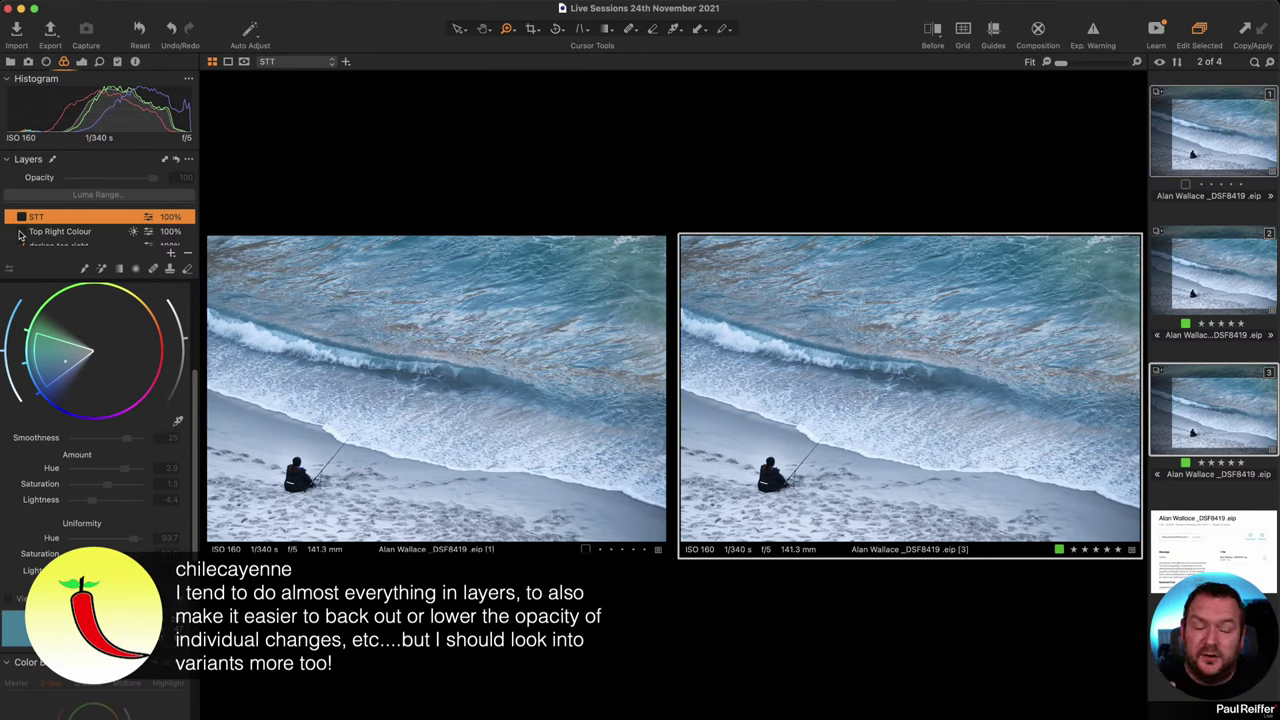
{"action": "left_click", "coordinate": [22, 216]}
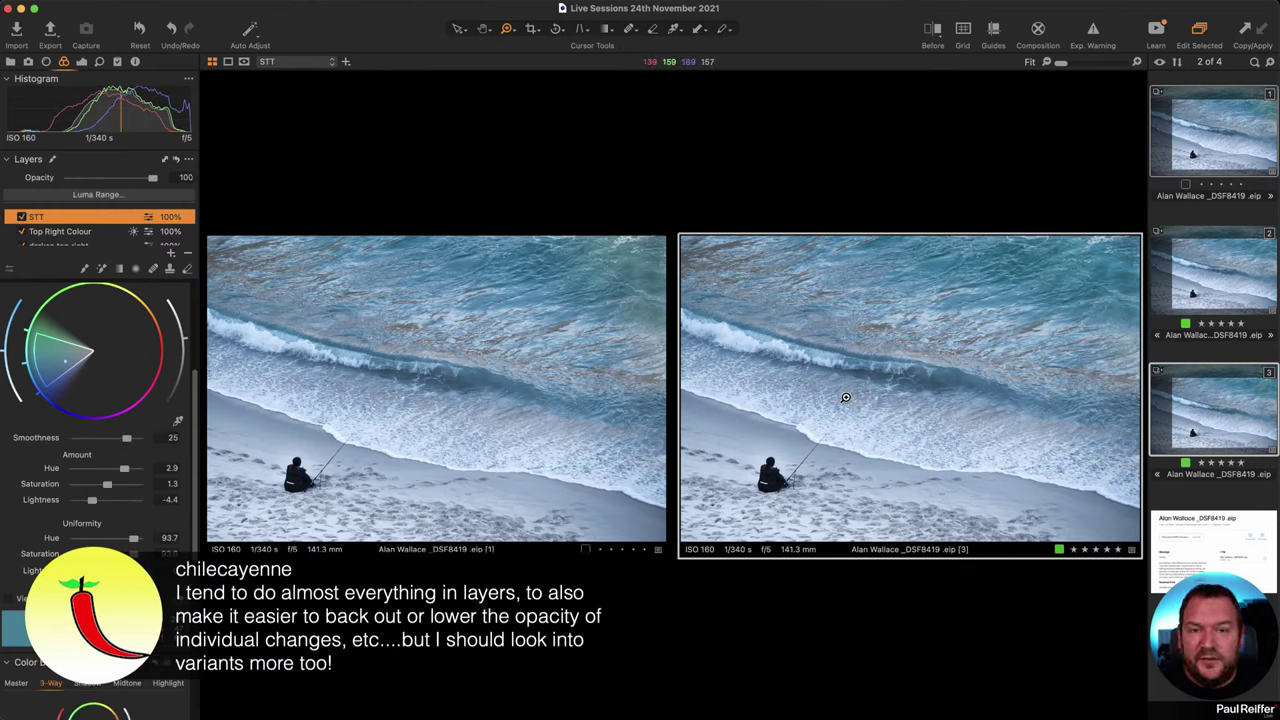
{"action": "right_click", "coordinate": [1204, 392]}
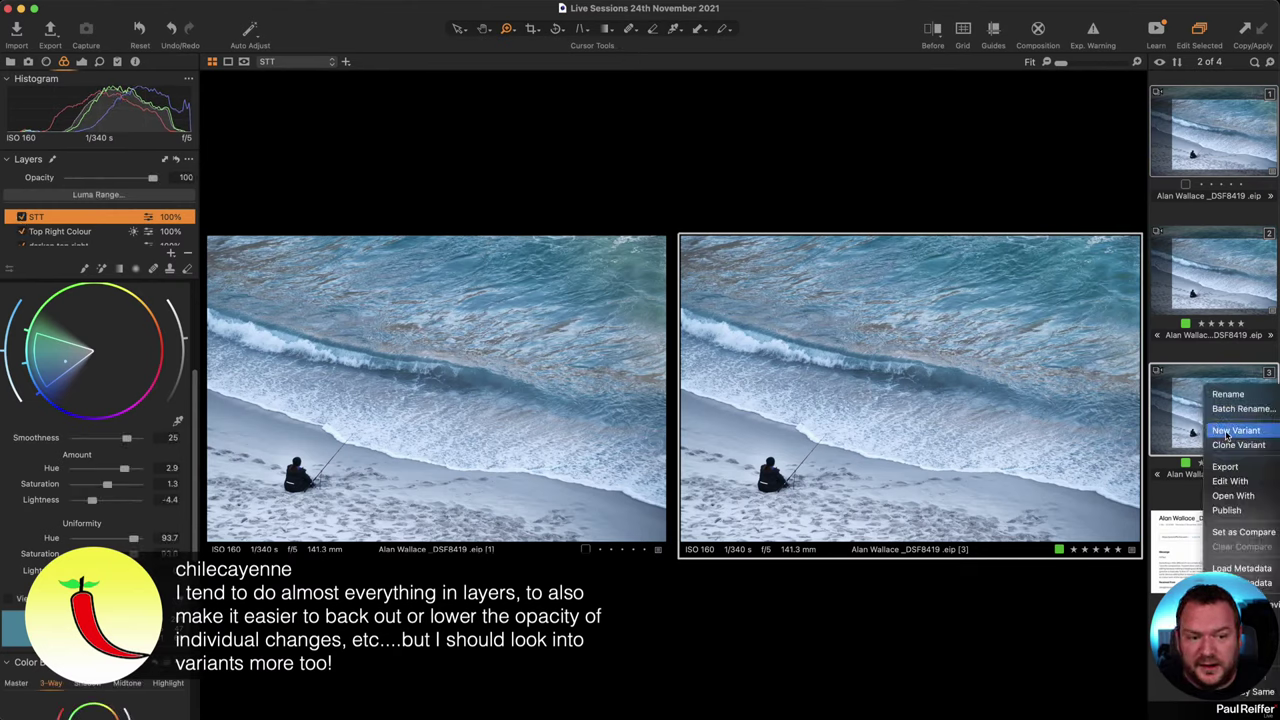
{"action": "left_click", "coordinate": [1240, 446]}
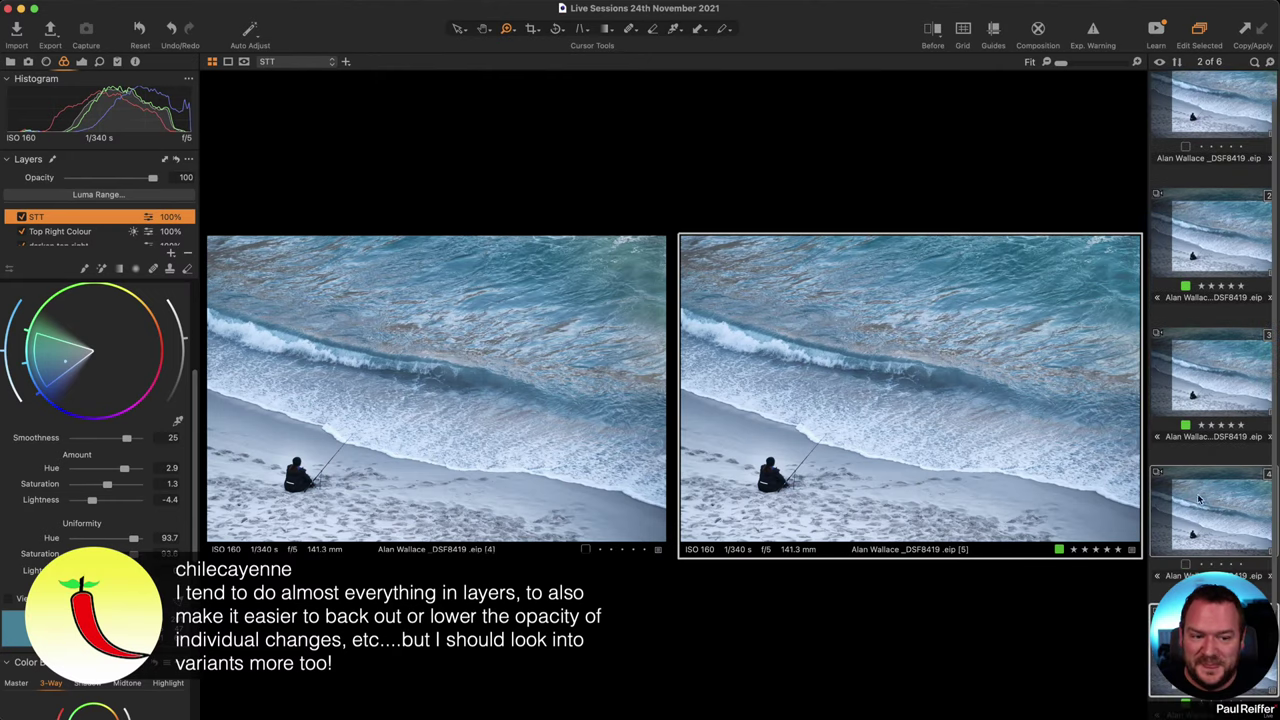
{"action": "left_click", "coordinate": [1200, 500]}
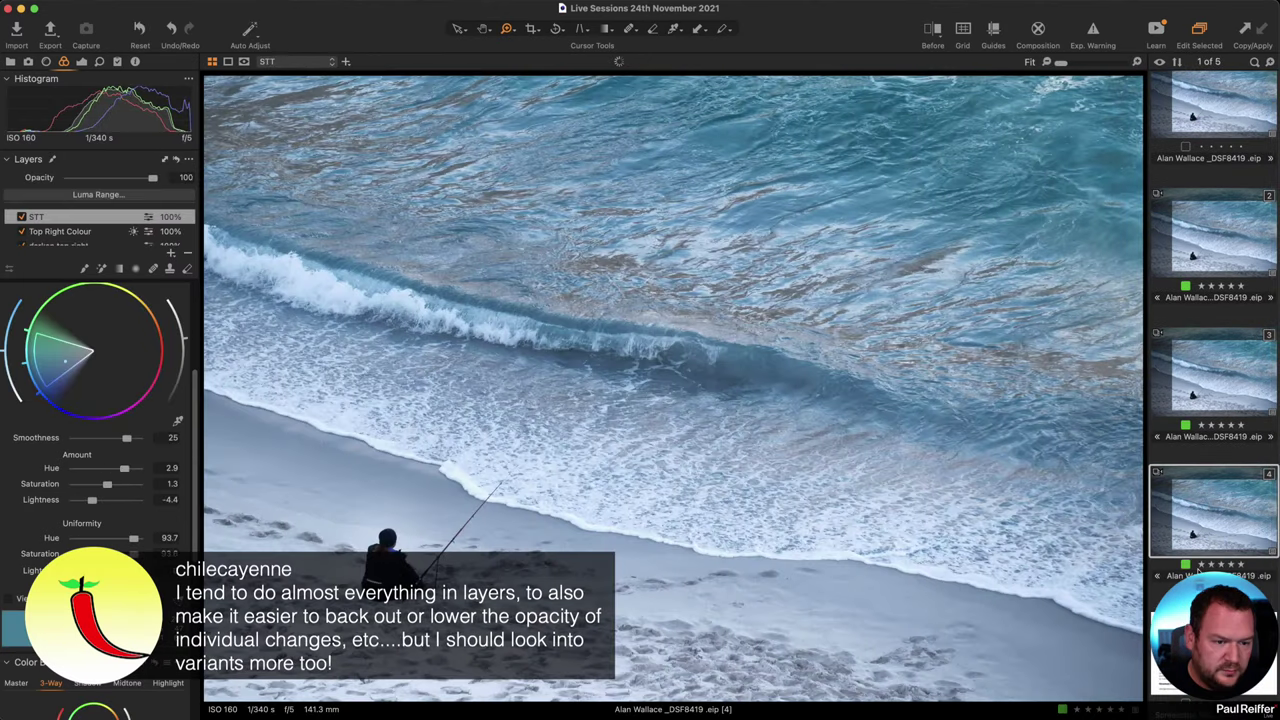
{"action": "key", "text": "Delete"}
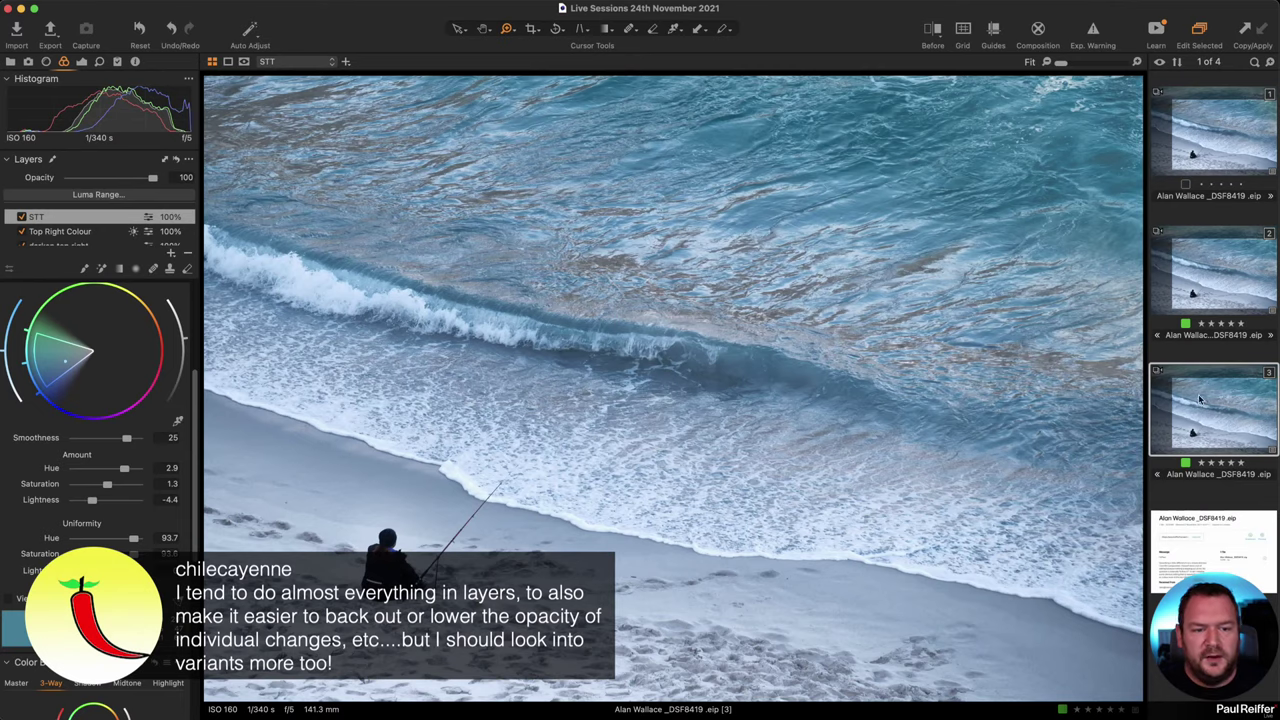
- Clone variant 3 and disable the clone's STT, Top Right Colour, darken top right and lighten person layers
{"action": "right_click", "coordinate": [1200, 398]}
{"action": "left_click", "coordinate": [1213, 453]}
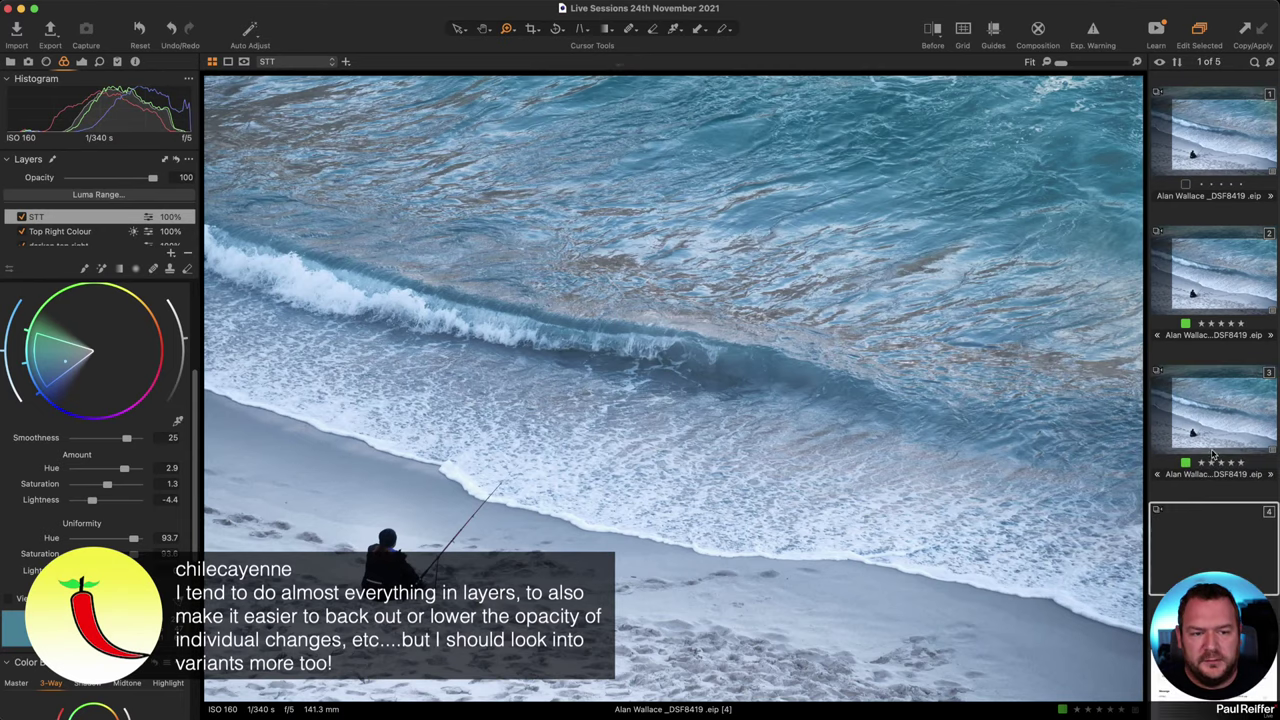
{"action": "left_click", "coordinate": [21, 217]}
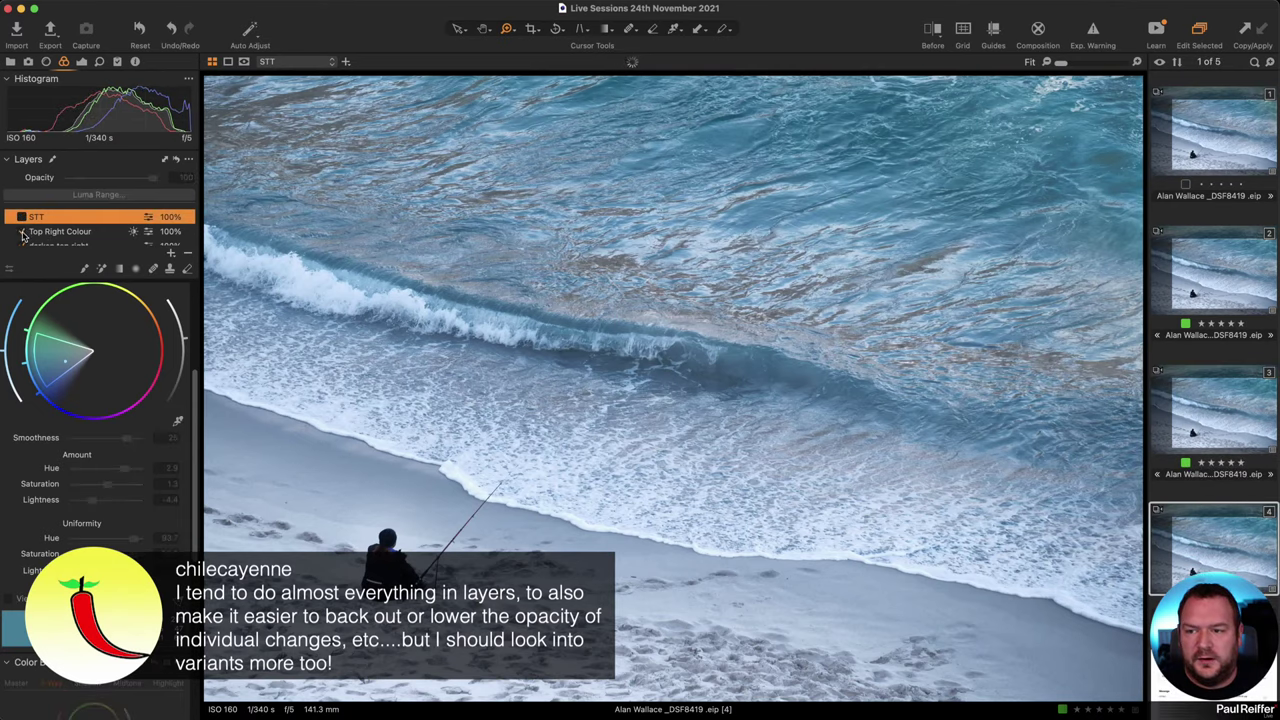
{"action": "left_click", "coordinate": [22, 232]}
{"action": "scroll", "coordinate": [22, 238], "scroll_direction": "down", "scroll_amount": 1}
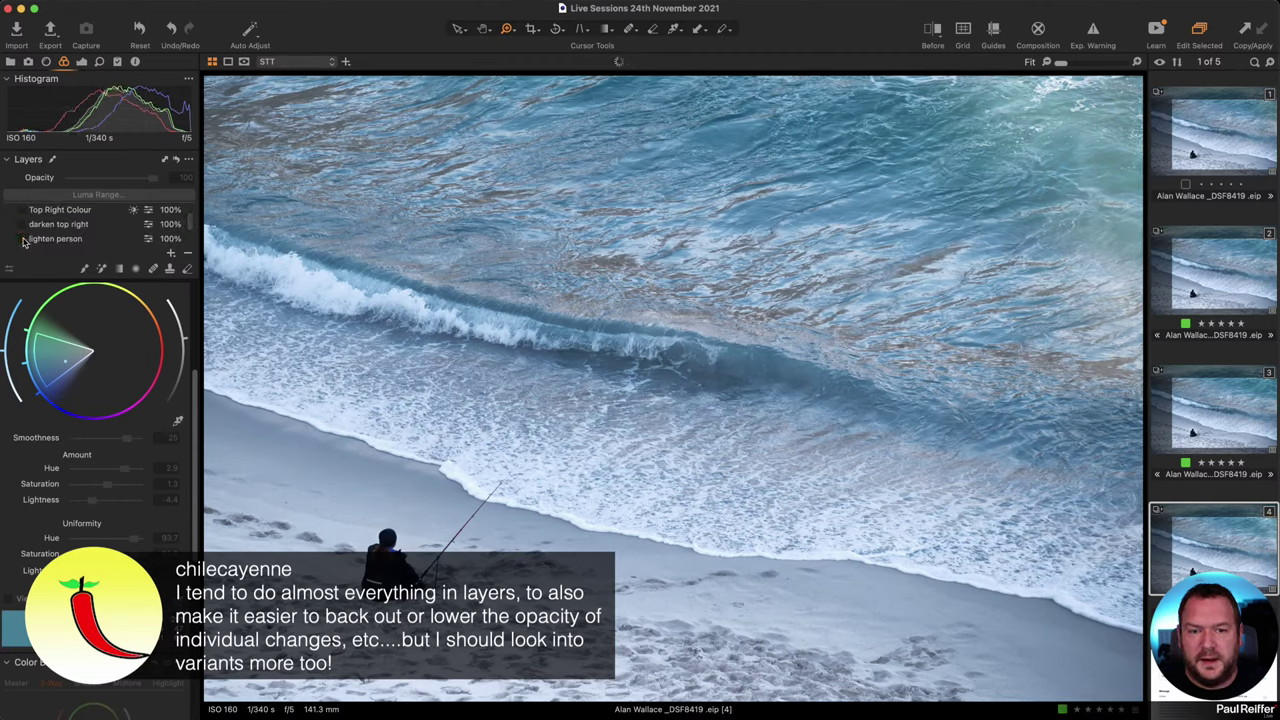
- Compare the stripped-down clone with variant 3 and delete the clone
{"action": "left_click", "coordinate": [1245, 419]}
{"action": "left_click", "coordinate": [1220, 556]}
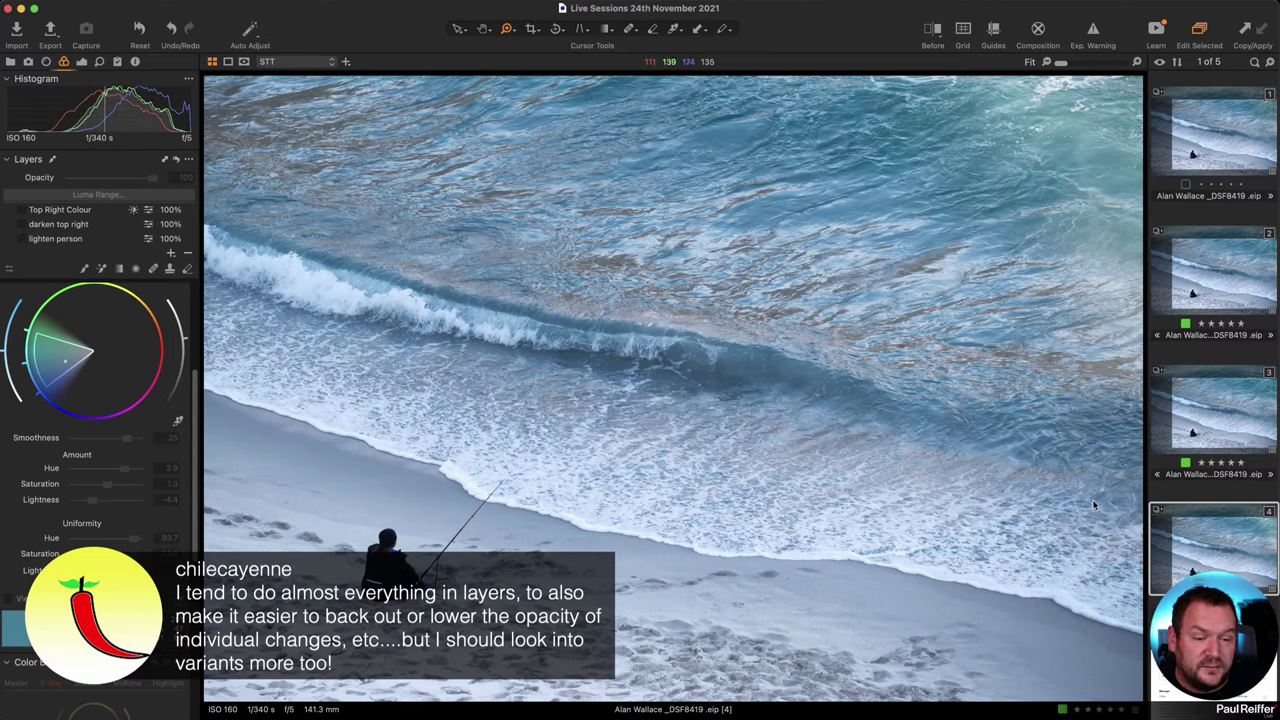
{"action": "key", "text": "Delete"}
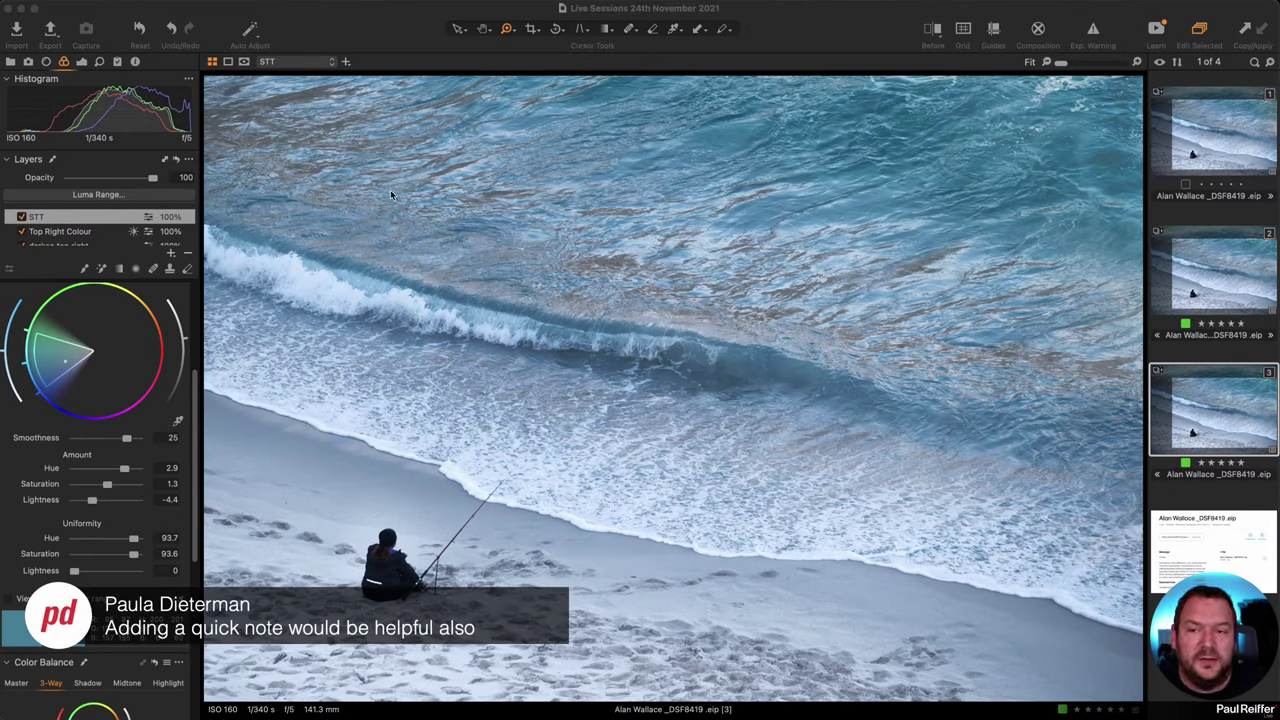
- Look through variant 3's metadata, including the IPTC Description field, for a place to store an editing note
{"action": "left_click", "coordinate": [135, 62]}
{"action": "scroll", "coordinate": [138, 256], "scroll_direction": "down", "scroll_amount": 5}
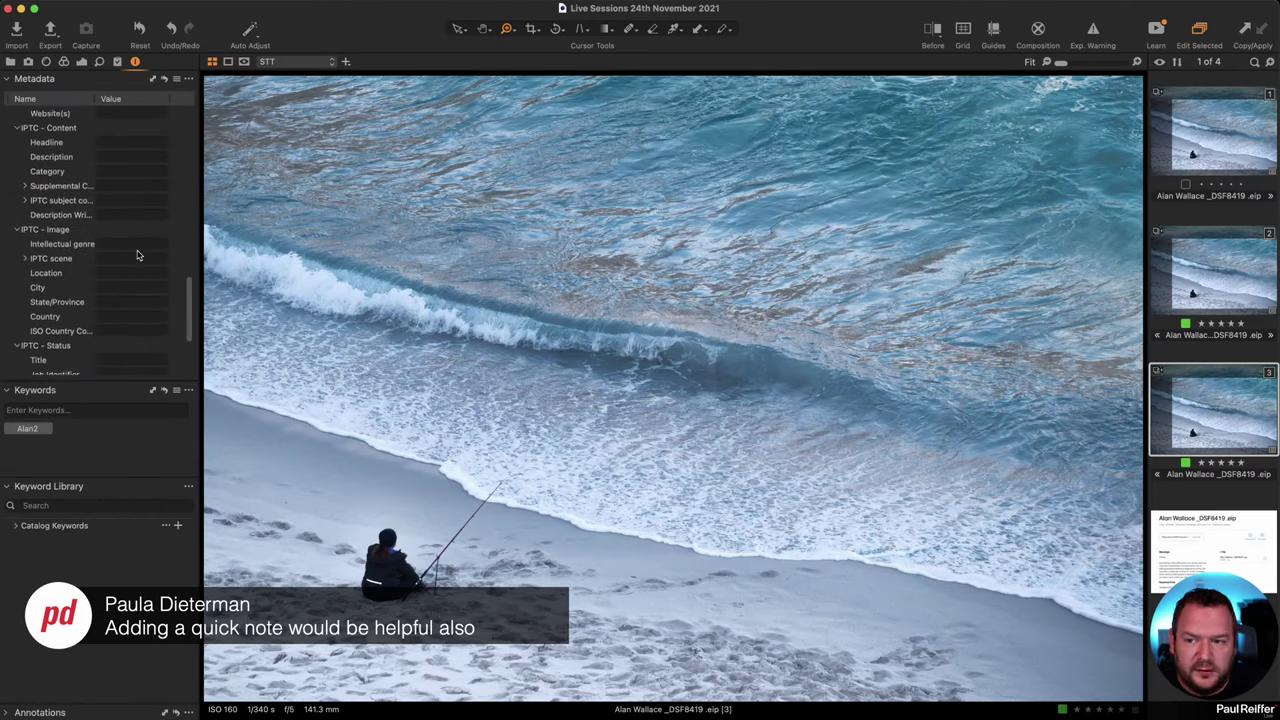
{"action": "left_click", "coordinate": [151, 150]}
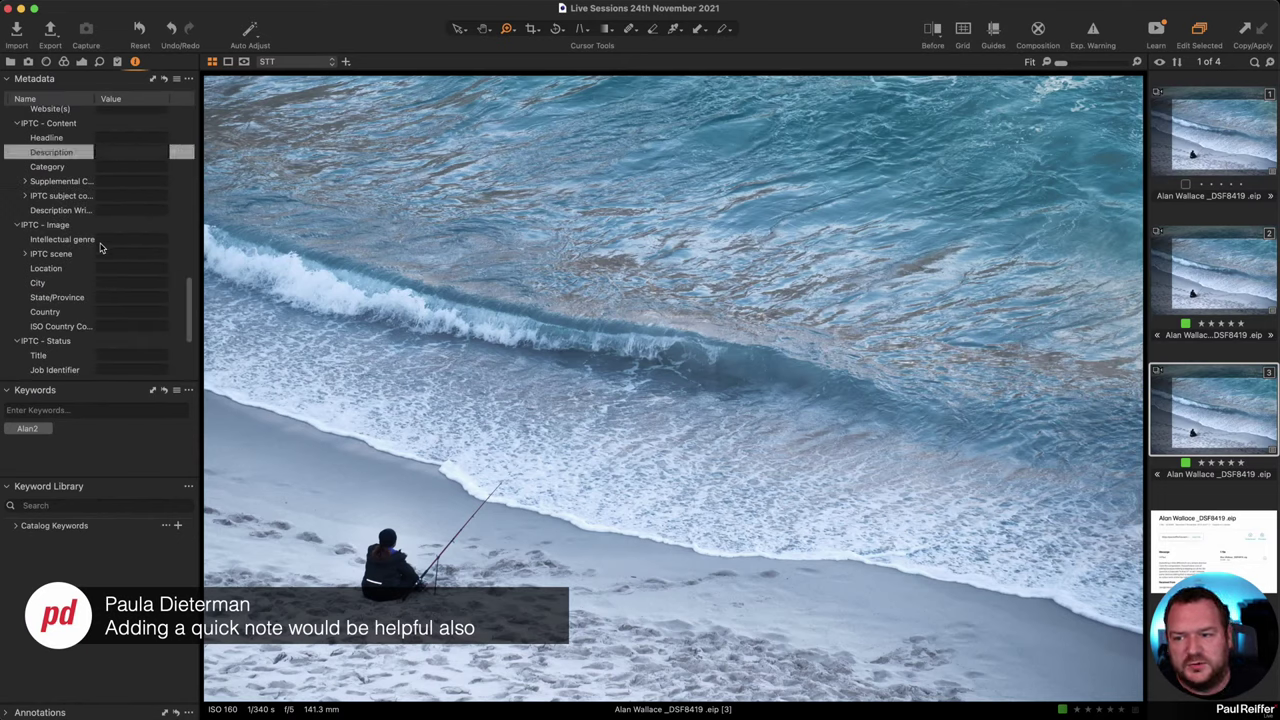
{"action": "scroll", "coordinate": [115, 311], "scroll_direction": "down", "scroll_amount": 5}
{"action": "scroll", "coordinate": [147, 309], "scroll_direction": "up", "scroll_amount": 10}
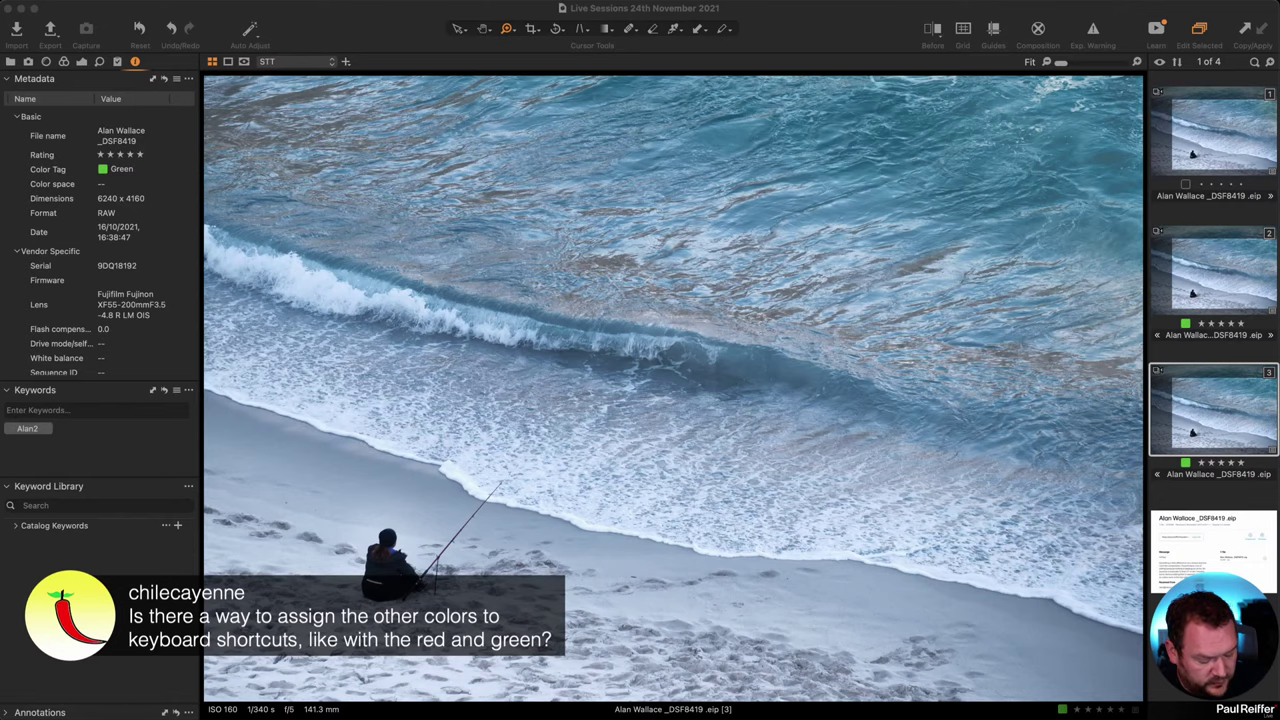
- Open the keyboard shortcut editor and search its commands for "pink"
{"action": "left_click", "coordinate": [372, 24]}
{"action": "left_click", "coordinate": [12, 0]}
{"action": "mouse_move", "coordinate": [45, 0]}
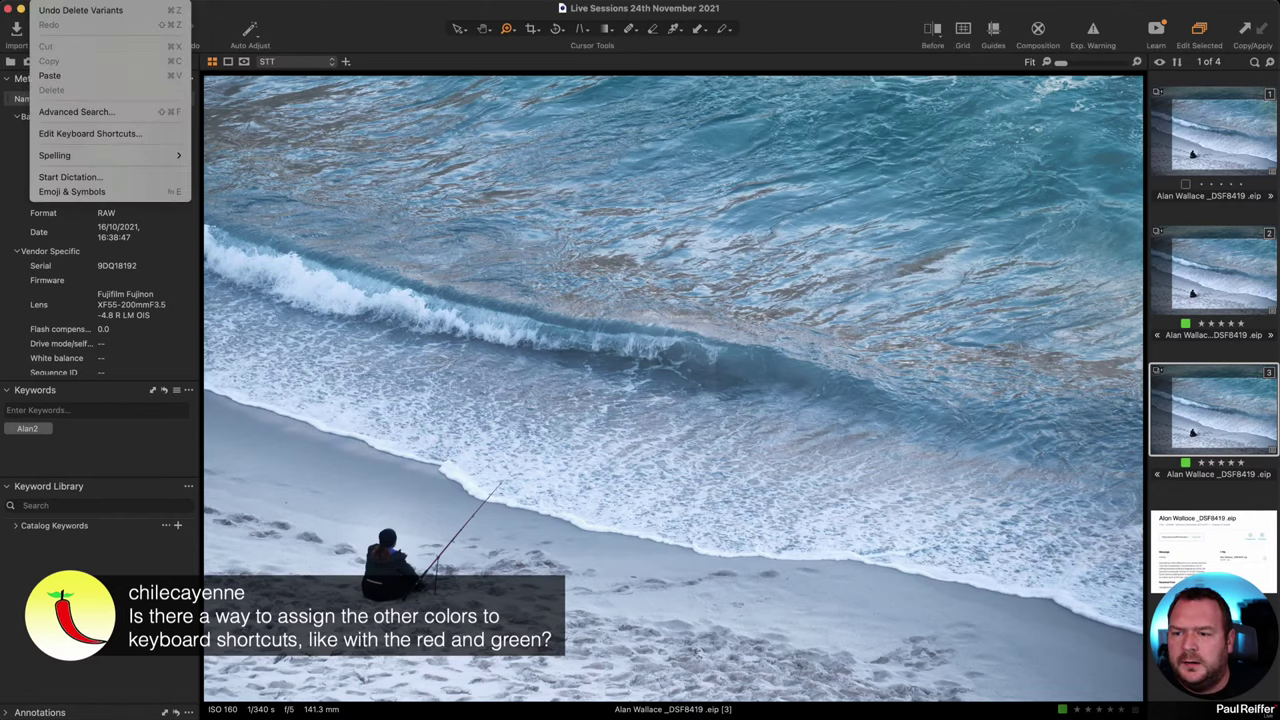
{"action": "left_click", "coordinate": [90, 133]}
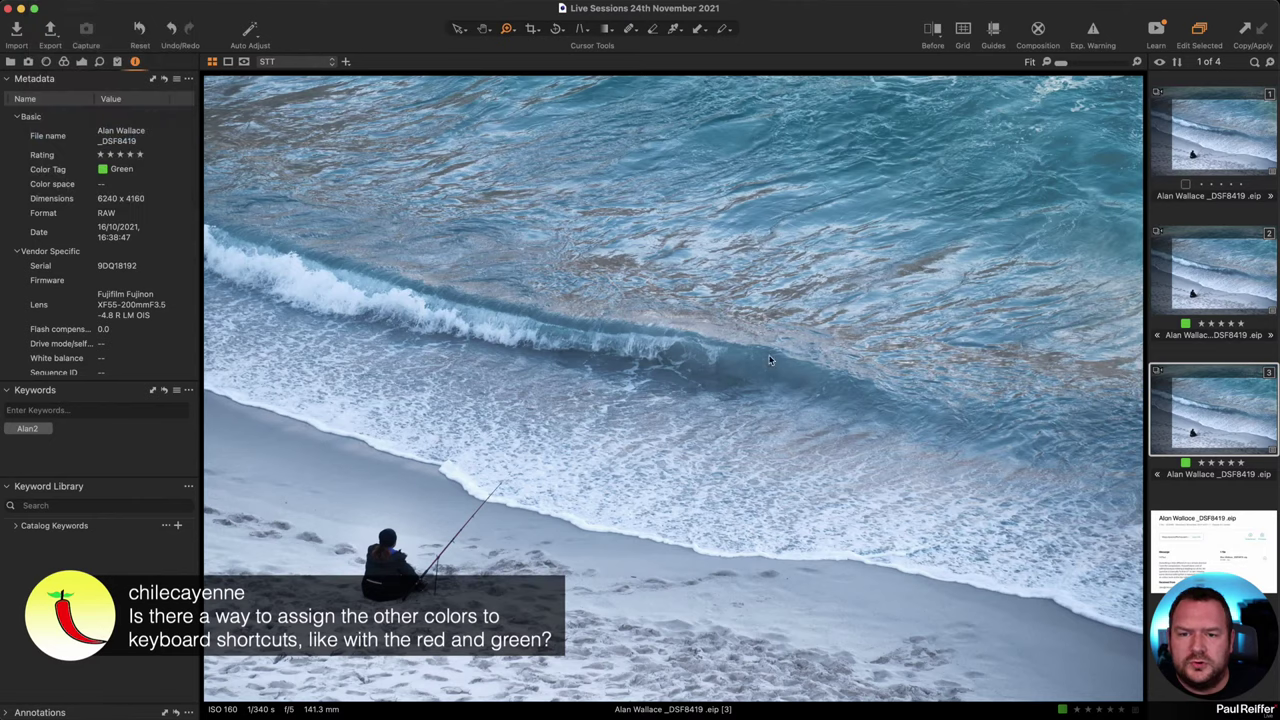
{"action": "left_click_drag", "start_coordinate": [643, 200], "coordinate": [844, 132]}
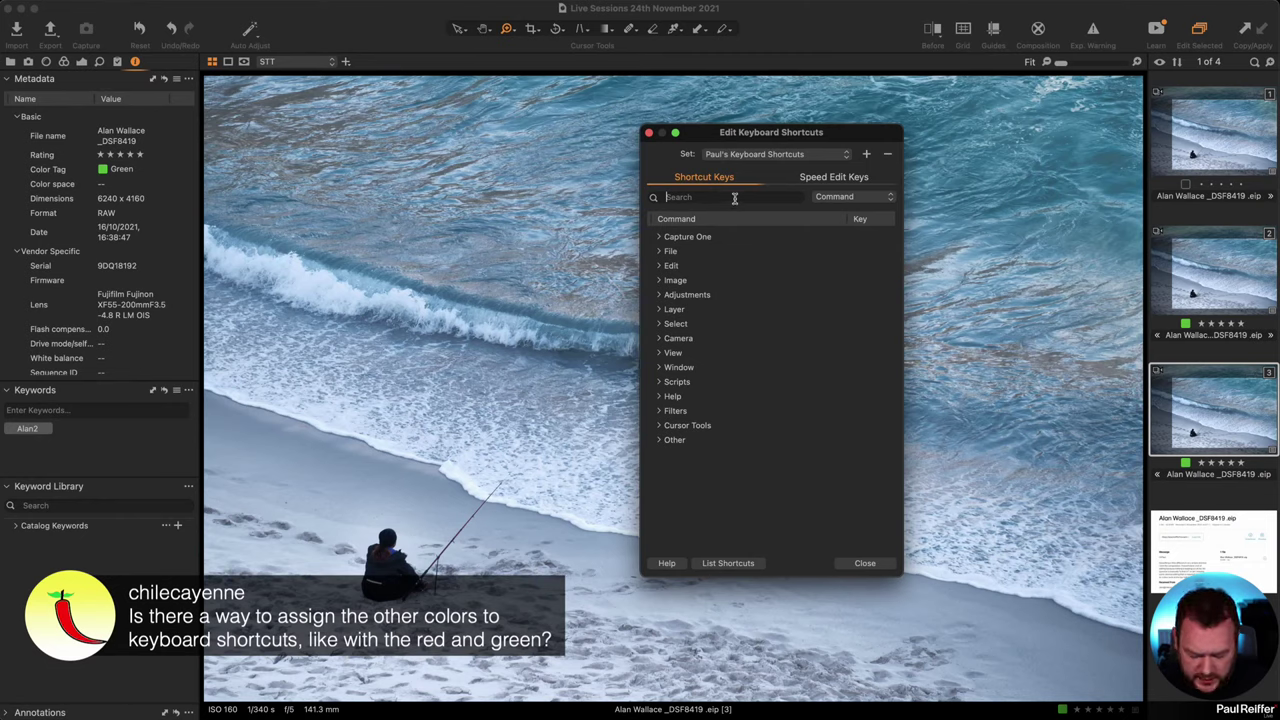
{"action": "left_click", "coordinate": [734, 197]}
{"action": "type", "text": "pink"}
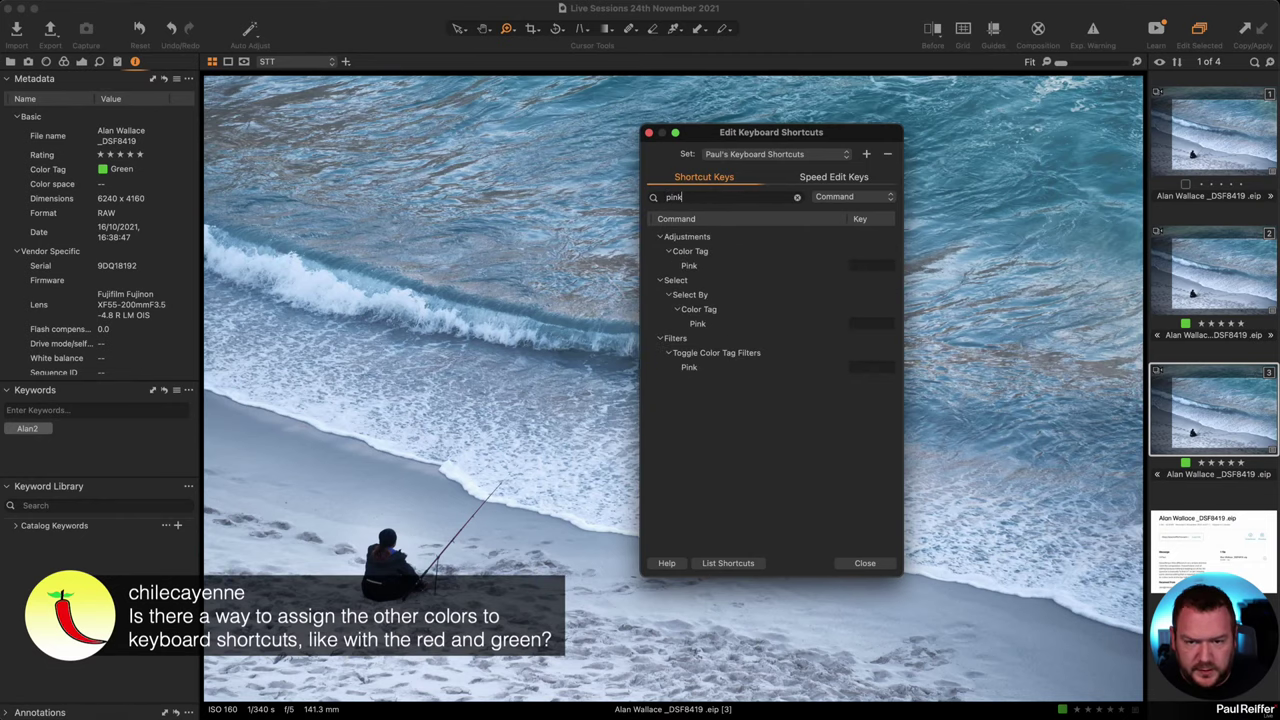
- Assign the = key to the Pink color tag adjustment, close the shortcut editor and tag variant 3 pink
{"action": "left_click", "coordinate": [706, 268]}
{"action": "left_click", "coordinate": [706, 270]}
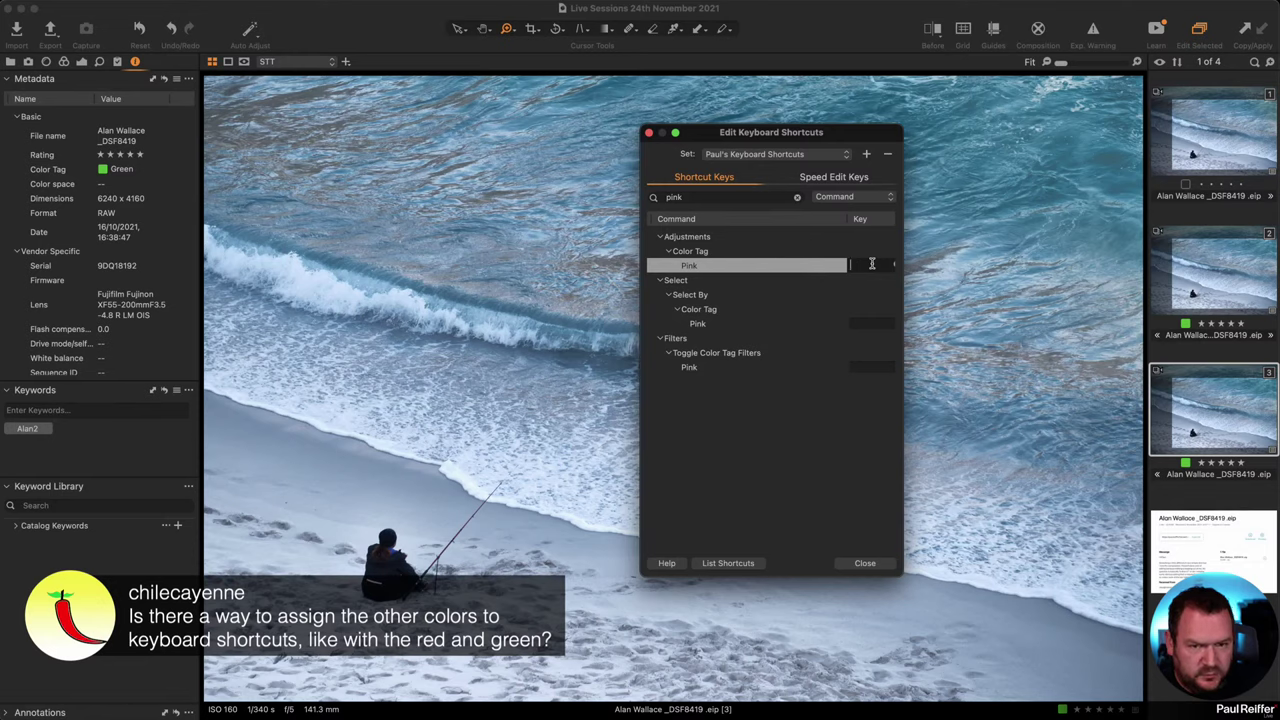
{"action": "left_click", "coordinate": [795, 302]}
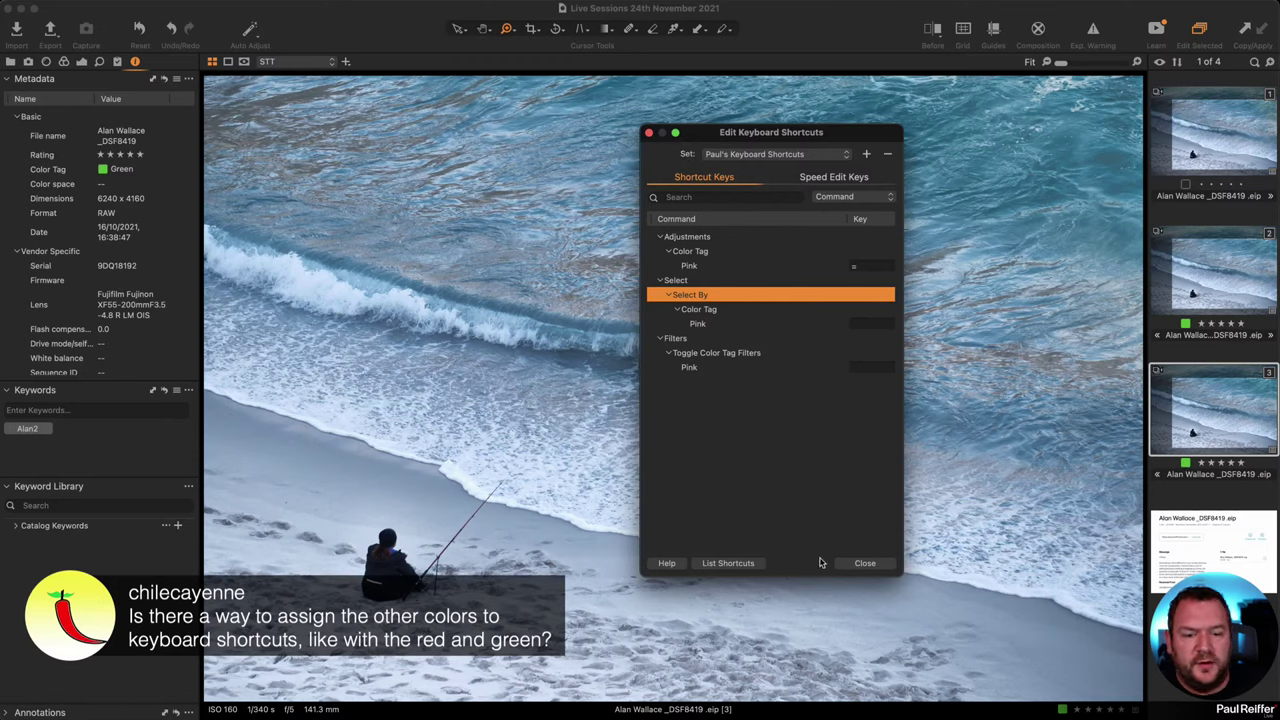
{"action": "left_click", "coordinate": [864, 563]}
{"action": "key", "text": "="}
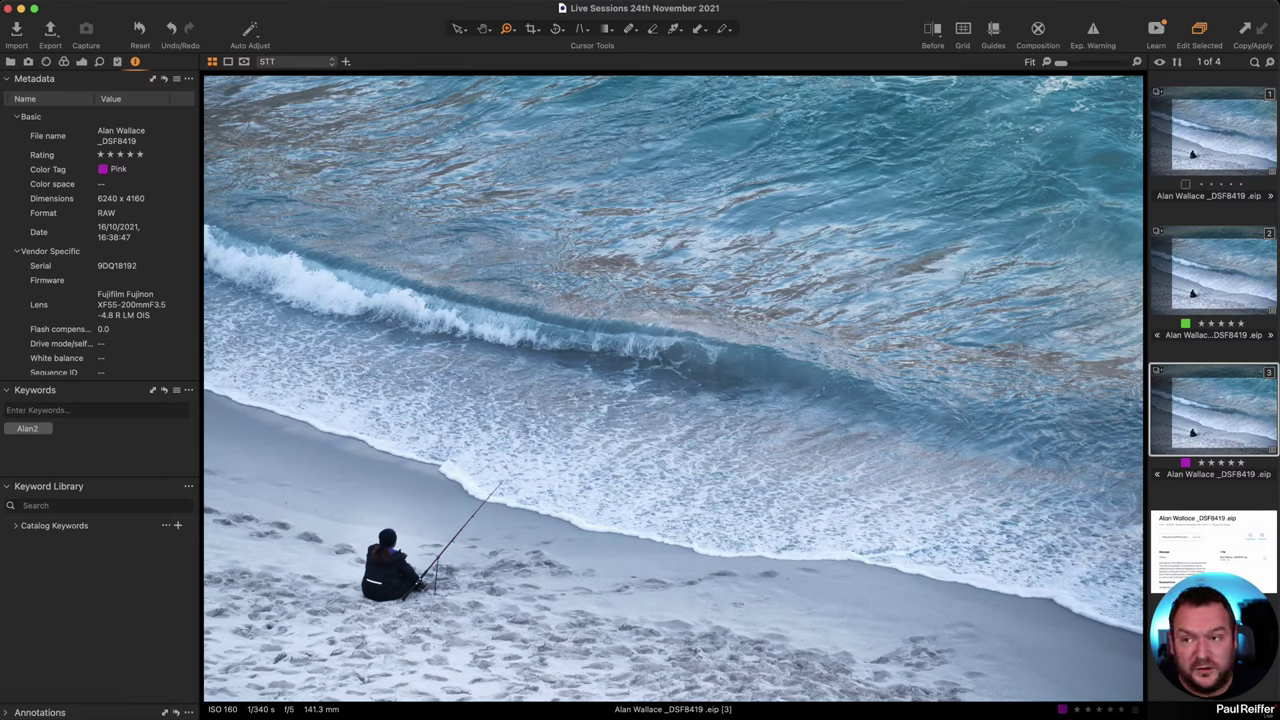
- Reopen the keyboard shortcut editor and examine the available shortcut sets, keeping the current custom set
{"action": "left_click", "coordinate": [102, 6]}
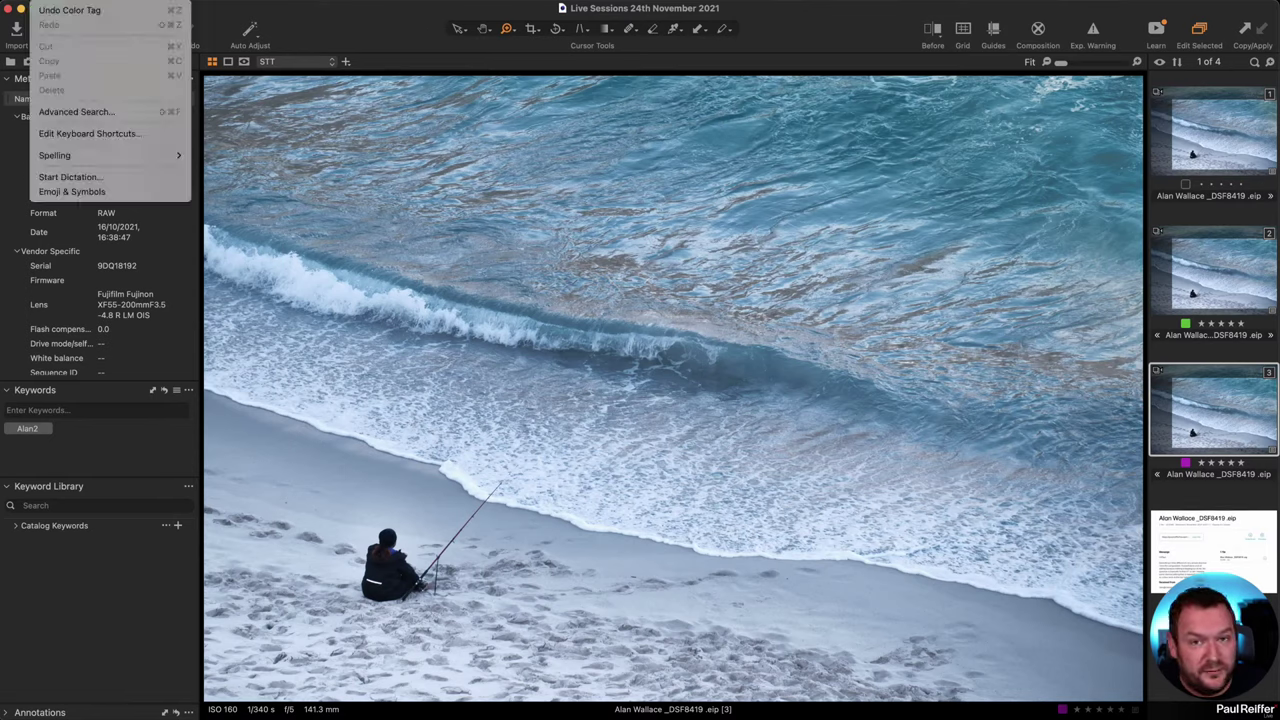
{"action": "left_click", "coordinate": [110, 133]}
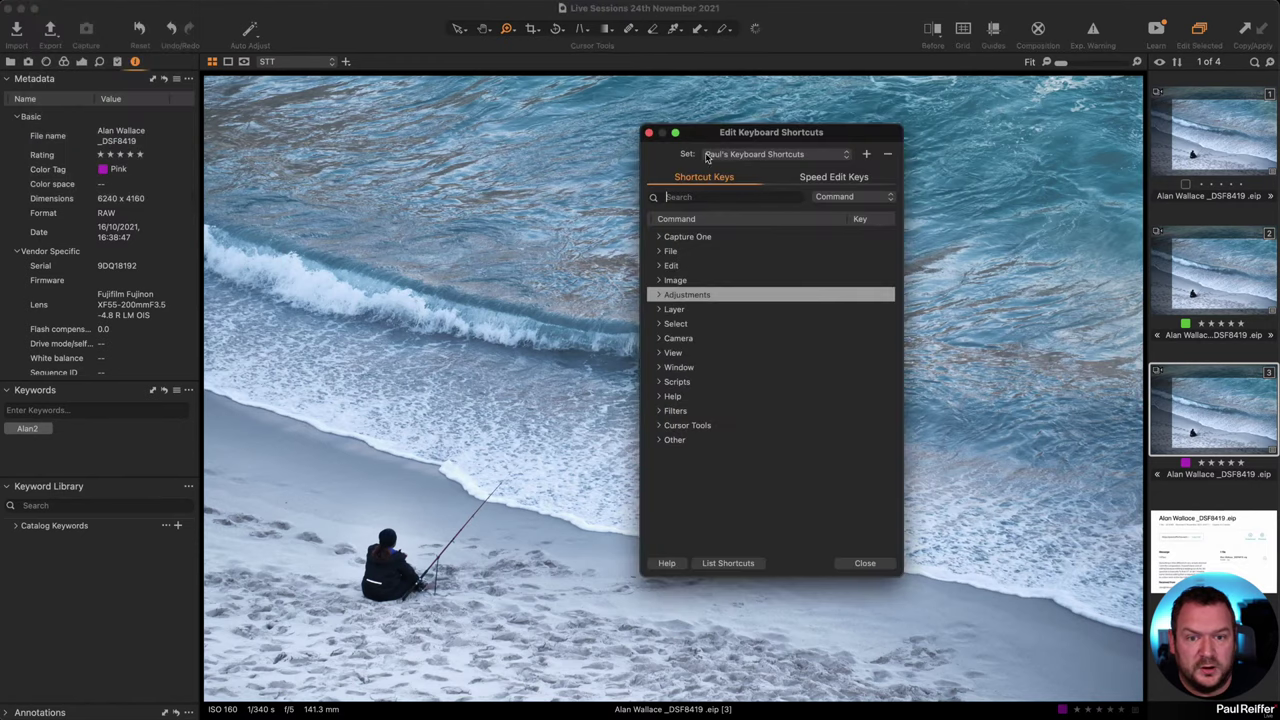
{"action": "left_click_drag", "start_coordinate": [798, 133], "coordinate": [752, 96]}
{"action": "left_click", "coordinate": [700, 118]}
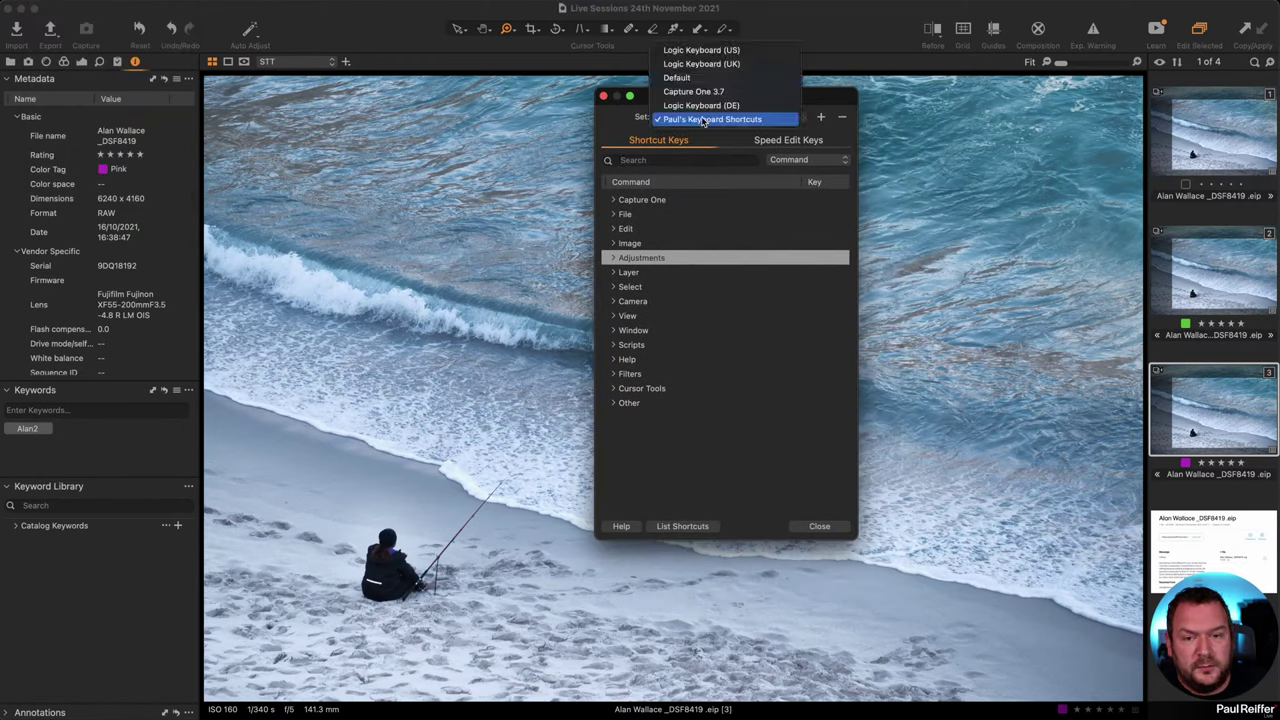
{"action": "left_click", "coordinate": [614, 133]}
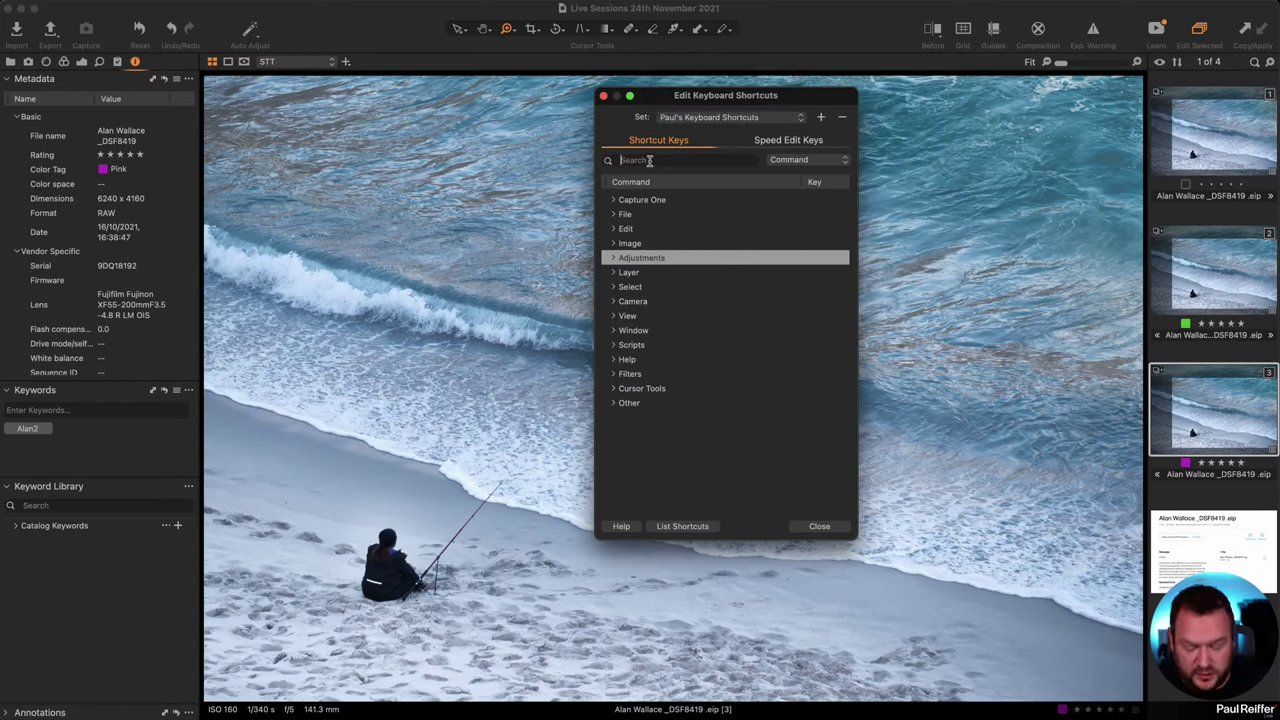
- Search the shortcut commands for "color" and look through the matches, and search for "blue"
{"action": "type", "text": "color"}
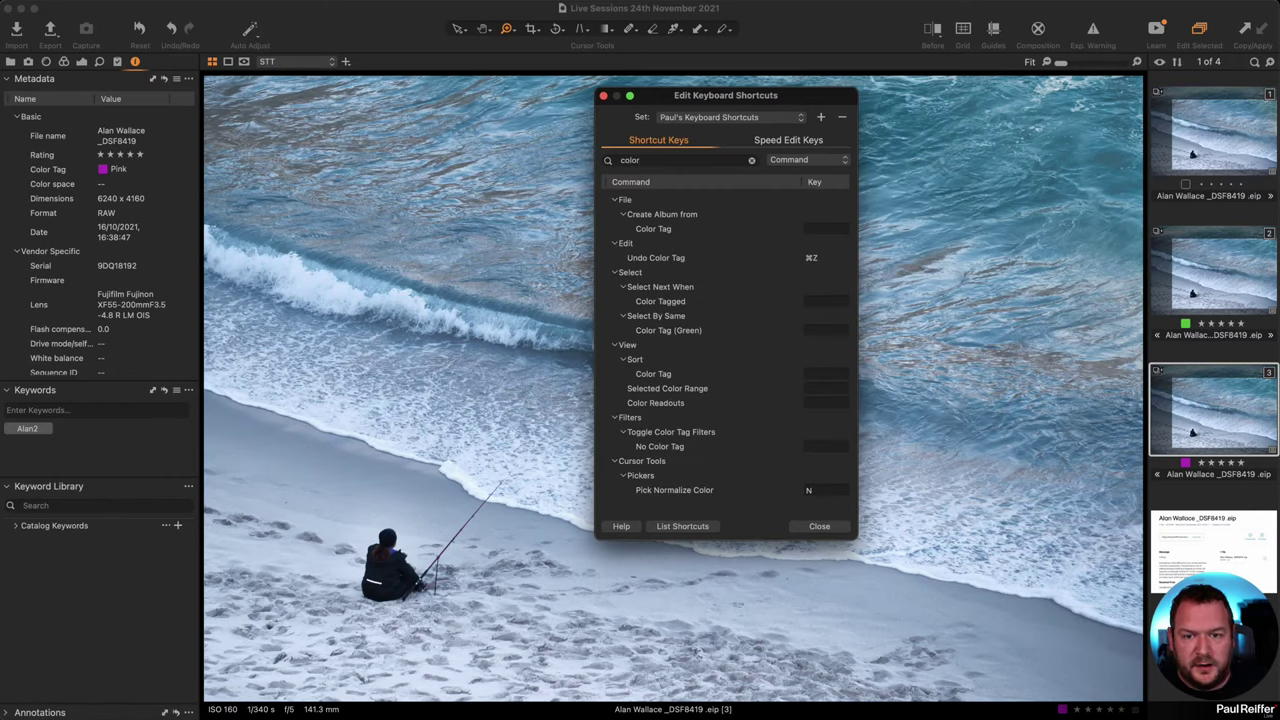
{"action": "scroll", "coordinate": [701, 263], "scroll_direction": "down", "scroll_amount": 5}
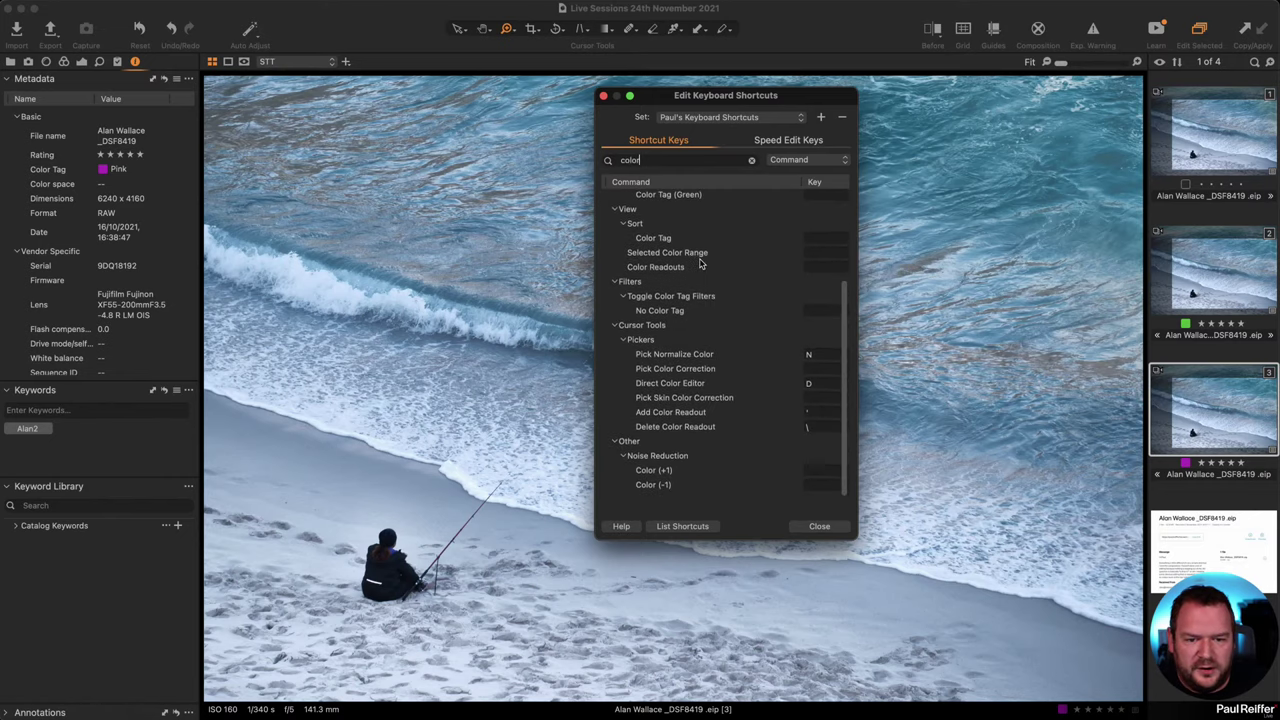
{"action": "scroll", "coordinate": [701, 263], "scroll_direction": "up", "scroll_amount": 5}
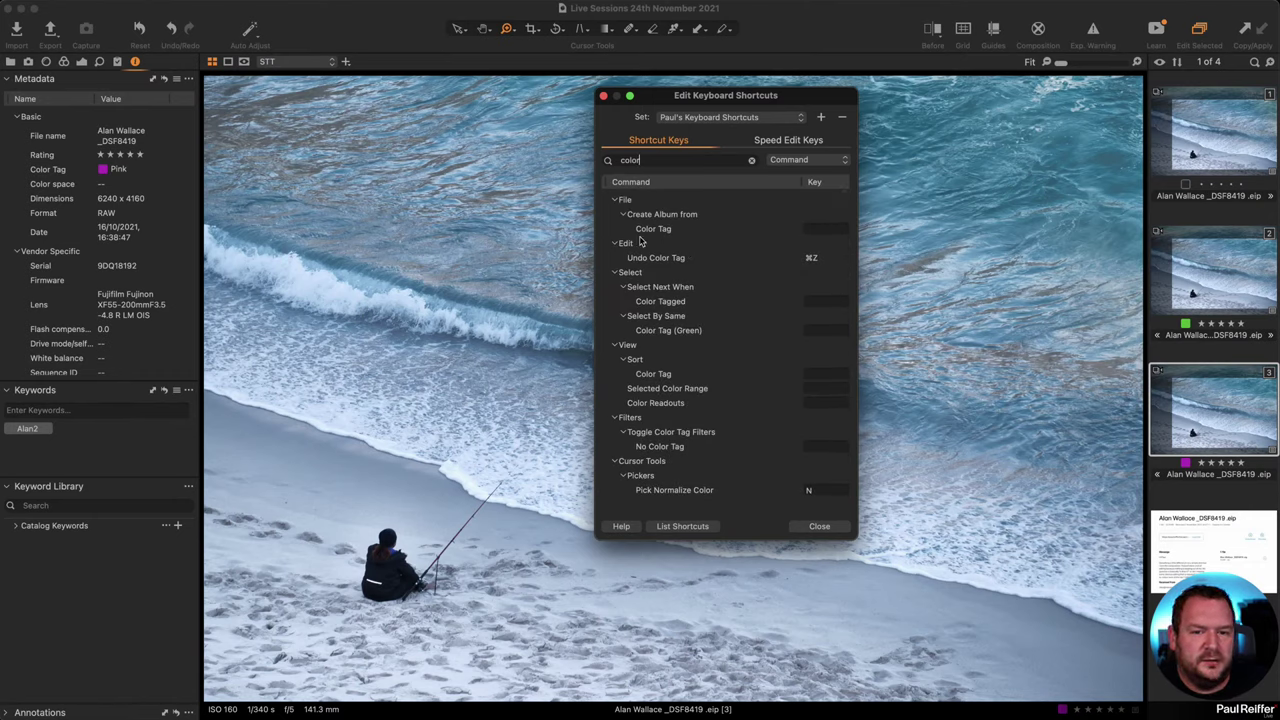
{"action": "double_click", "coordinate": [660, 159]}
{"action": "type", "text": "blue"}
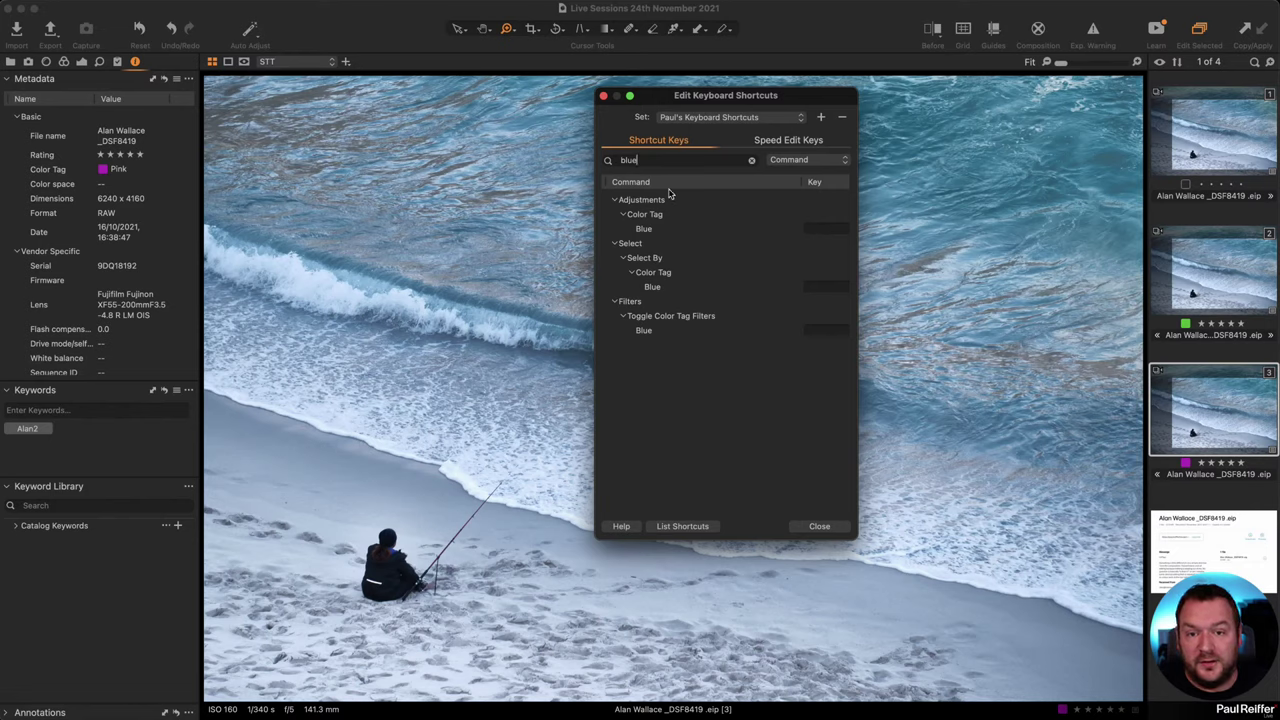
- Look up which shortcut keys are assigned to the Yellow and Red color tags
{"action": "double_click", "coordinate": [654, 160]}
{"action": "type", "text": "yellow"}
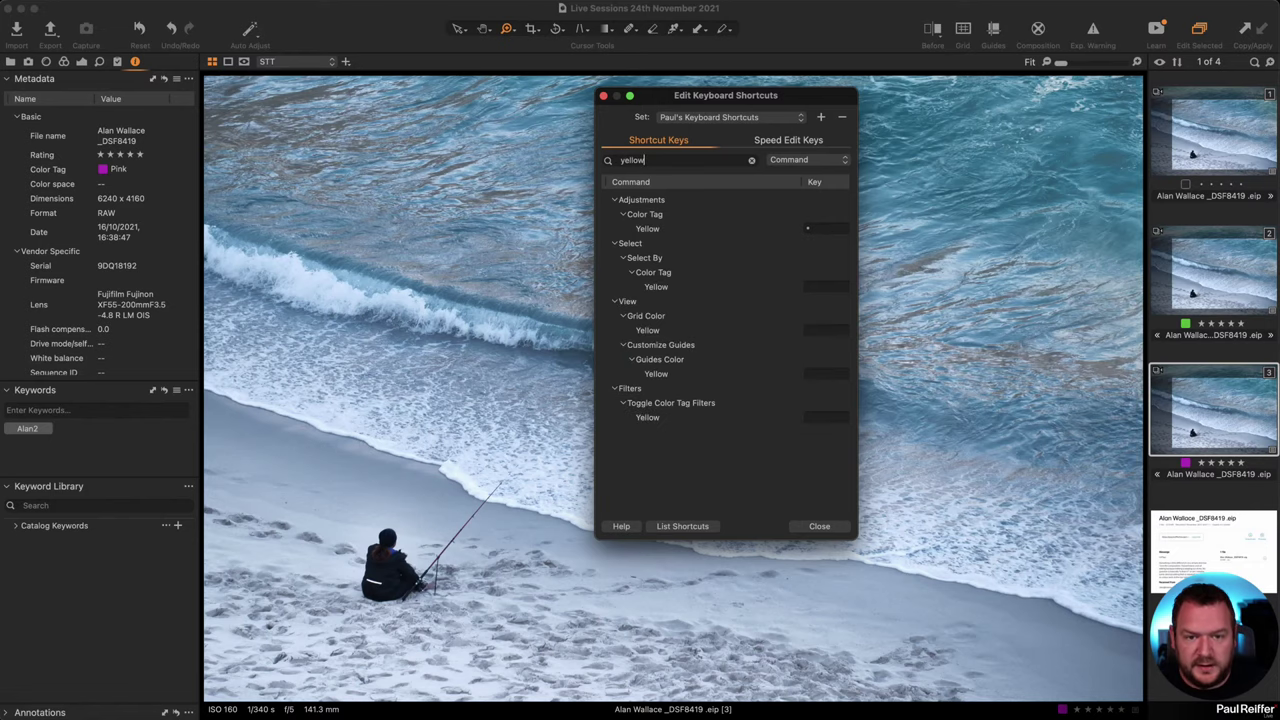
{"action": "left_click", "coordinate": [801, 229]}
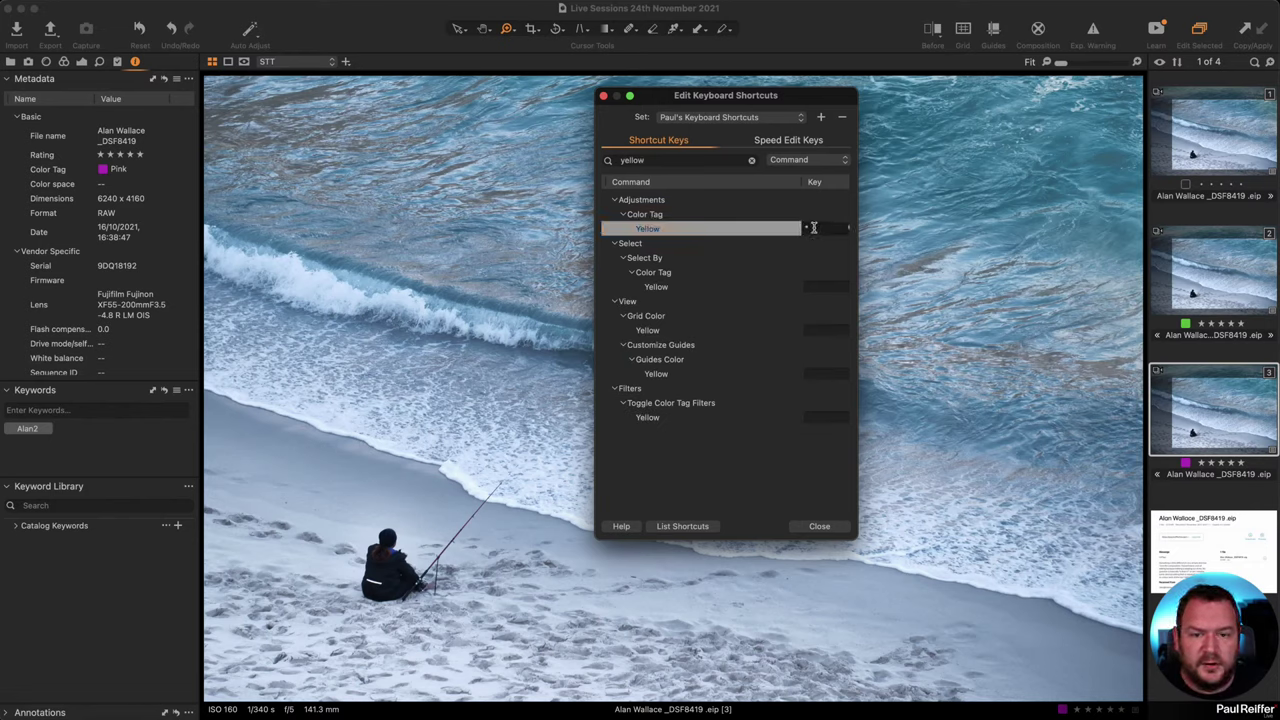
{"action": "key", "text": "Tab"}
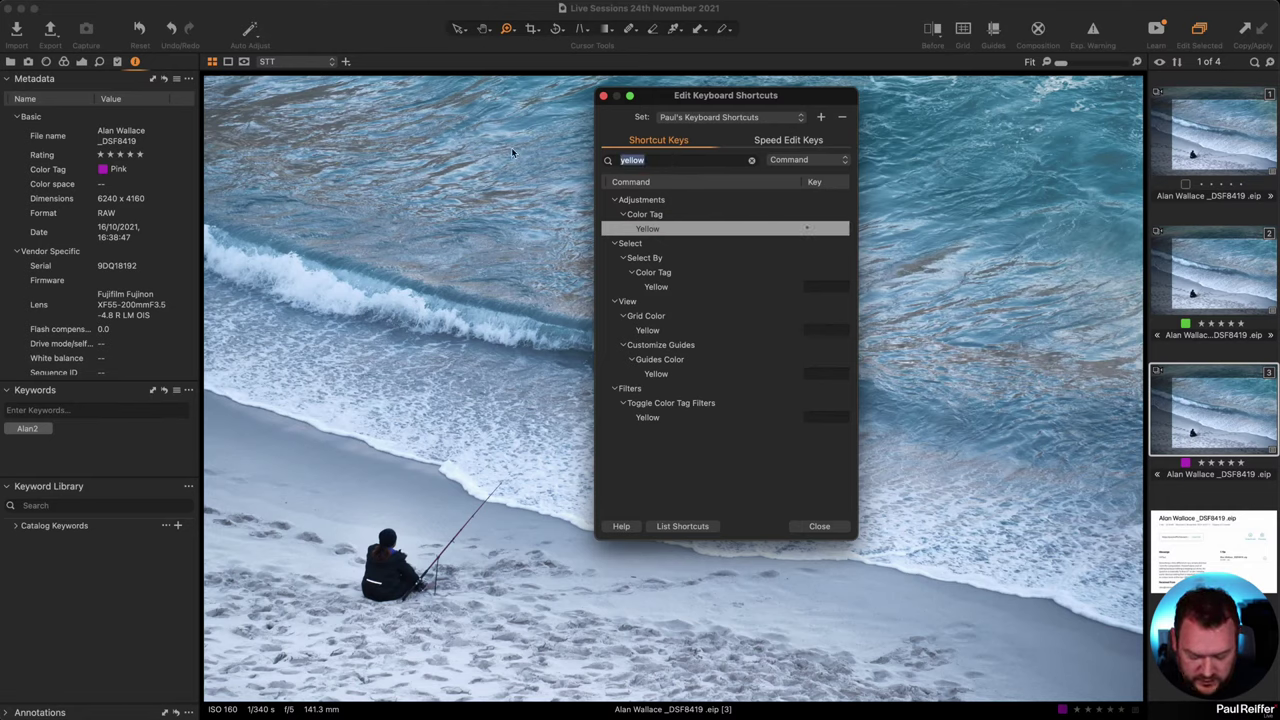
{"action": "type", "text": "red"}
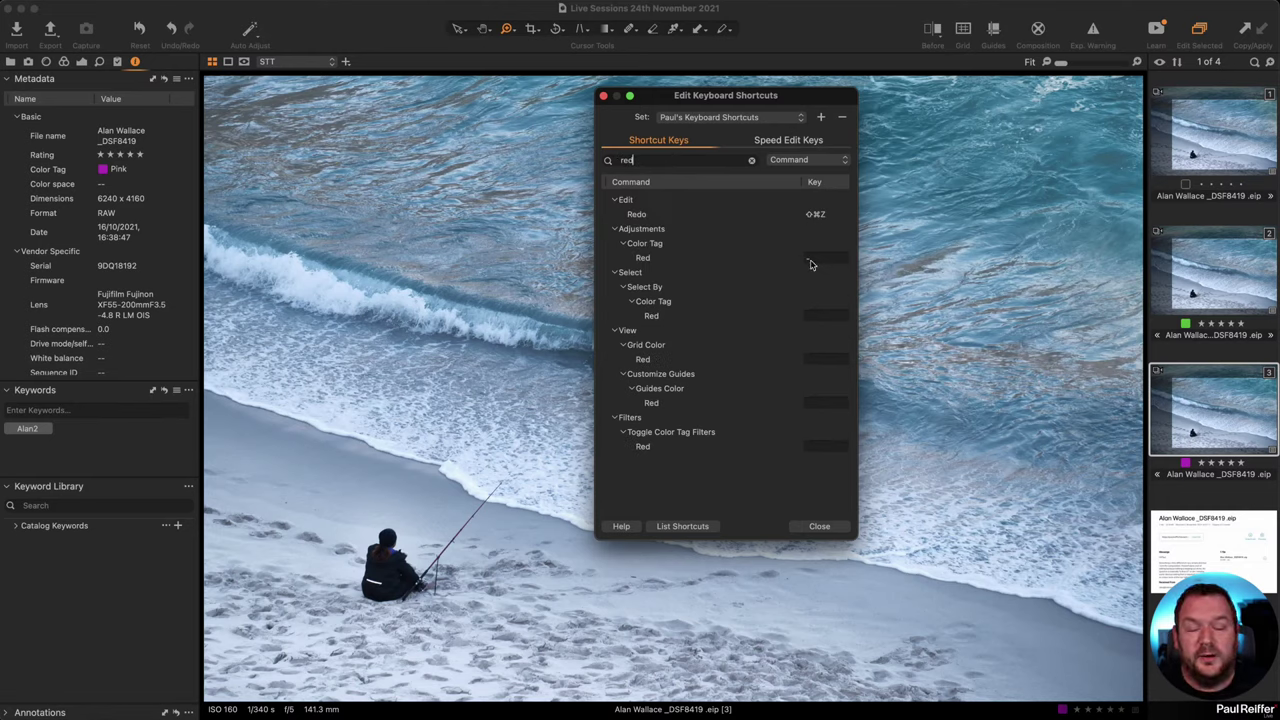
- Check the shortcut key of the Pink color tag and close the shortcut editor
{"action": "key", "text": "BackSpace"}
{"action": "key", "text": "BackSpace"}
{"action": "key", "text": "BackSpace"}
{"action": "type", "text": "pin"}
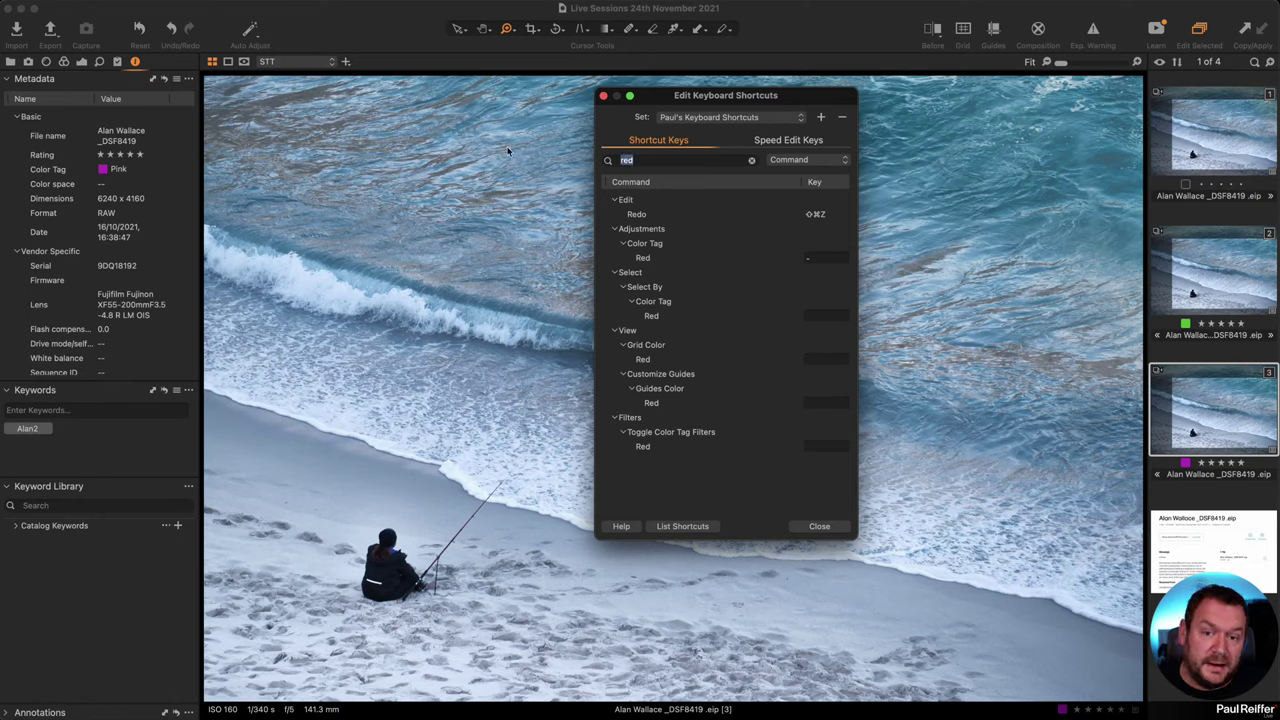
{"action": "type", "text": "k"}
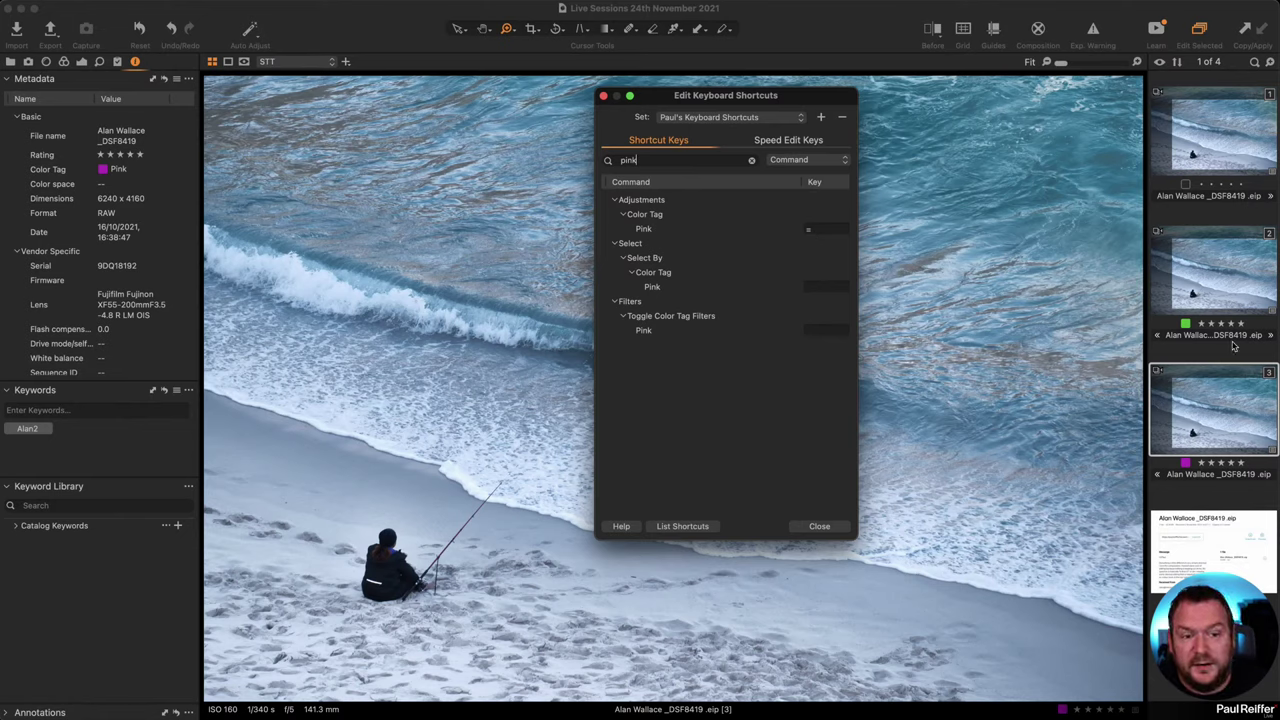
{"action": "left_click", "coordinate": [604, 96]}
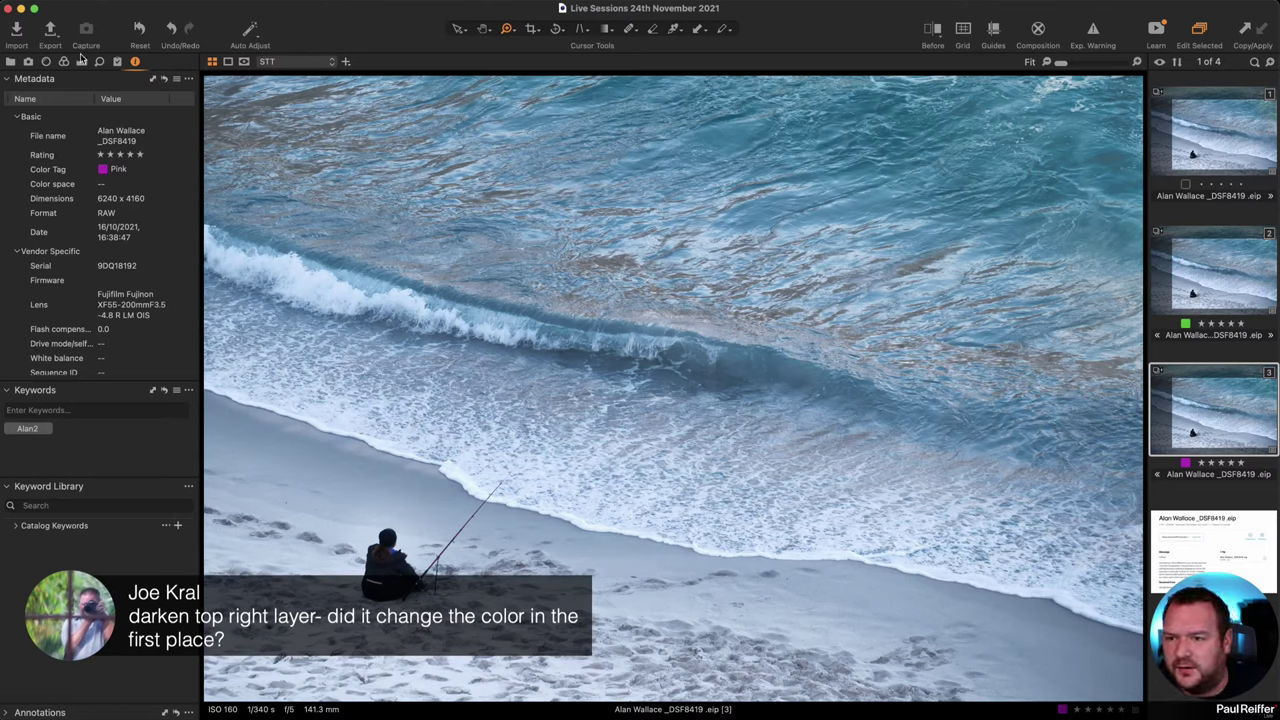
- Show variant 3's layers and toggle the darken top right layer off and on to compare the water color
{"action": "left_click", "coordinate": [82, 61]}
{"action": "scroll", "coordinate": [85, 240], "scroll_direction": "down", "scroll_amount": 2}
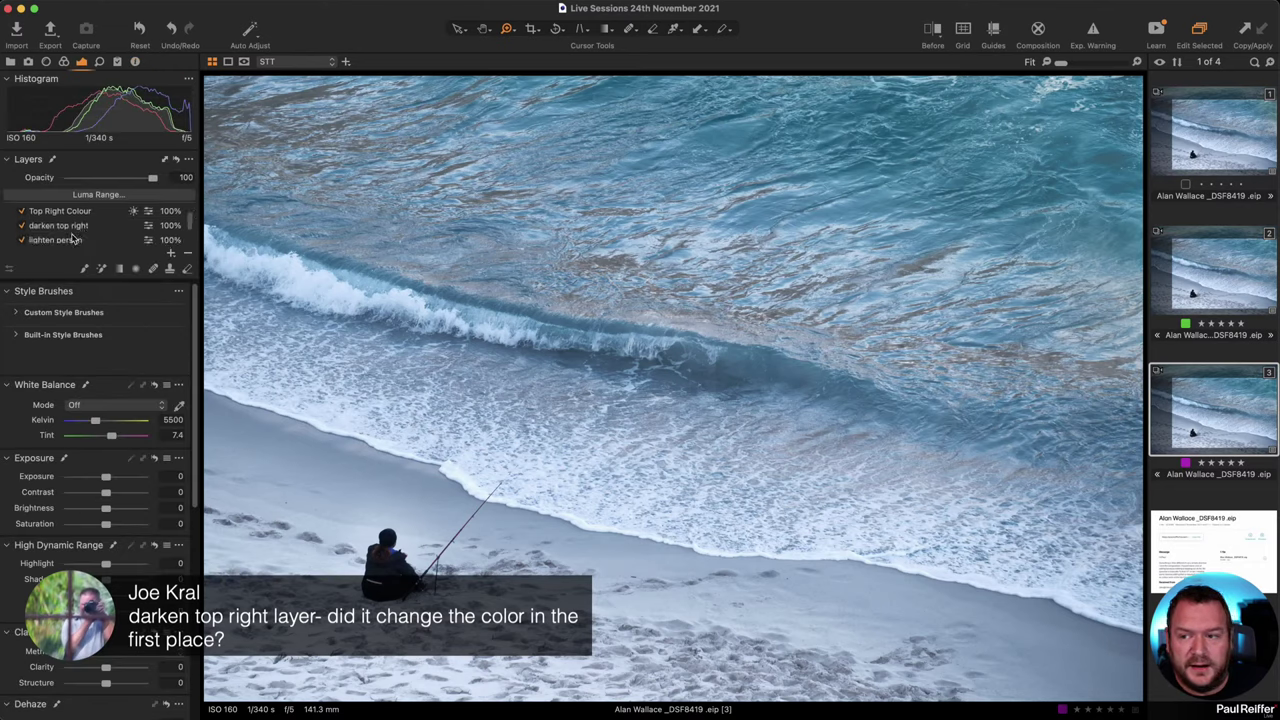
{"action": "left_click", "coordinate": [22, 227]}
{"action": "left_click", "coordinate": [22, 226]}
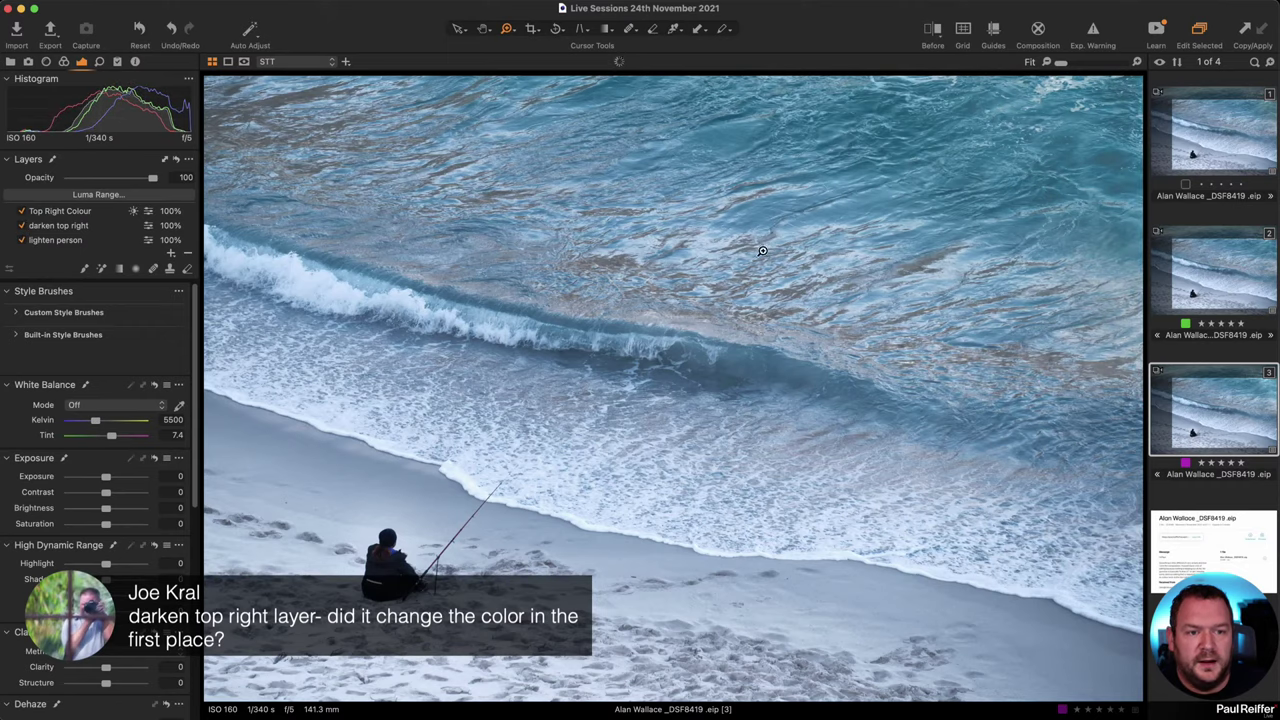
- Toggle variant 1's darken top right layer off and on, and select the layer to inspect its adjustments
{"action": "left_click", "coordinate": [1222, 141]}
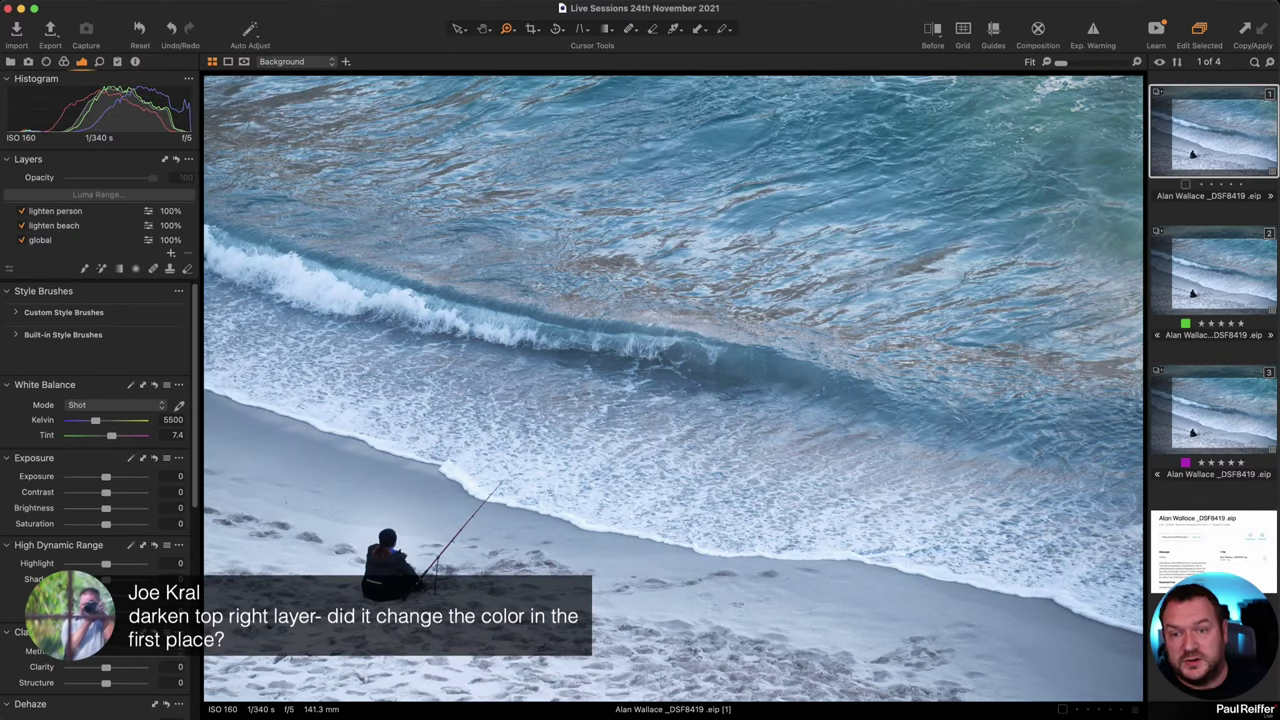
{"action": "left_click", "coordinate": [22, 217]}
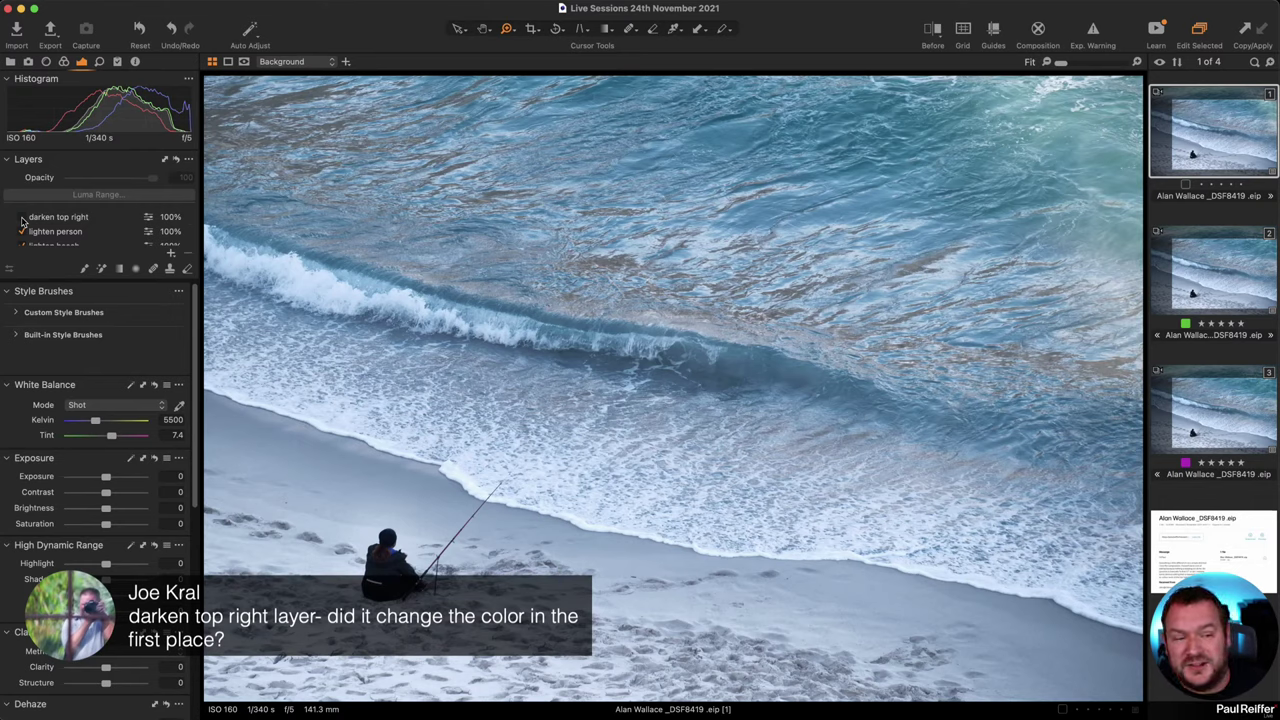
{"action": "left_click", "coordinate": [22, 217]}
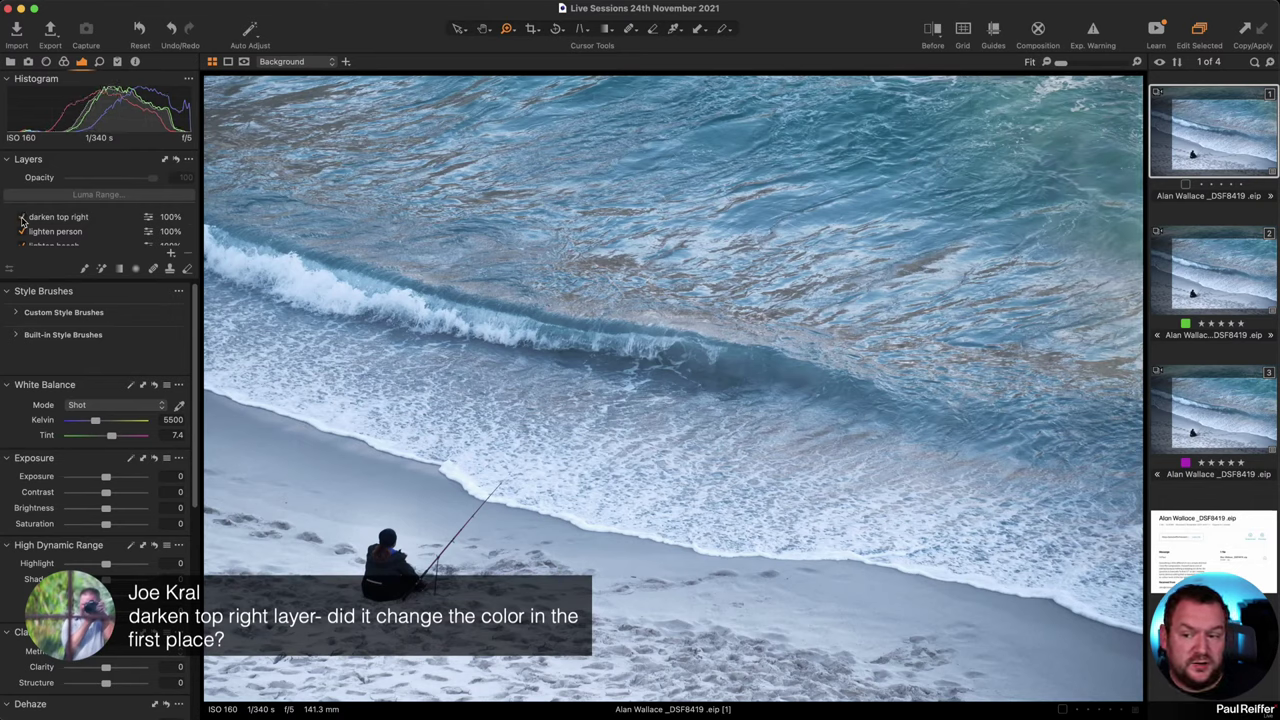
{"action": "left_click", "coordinate": [55, 217]}
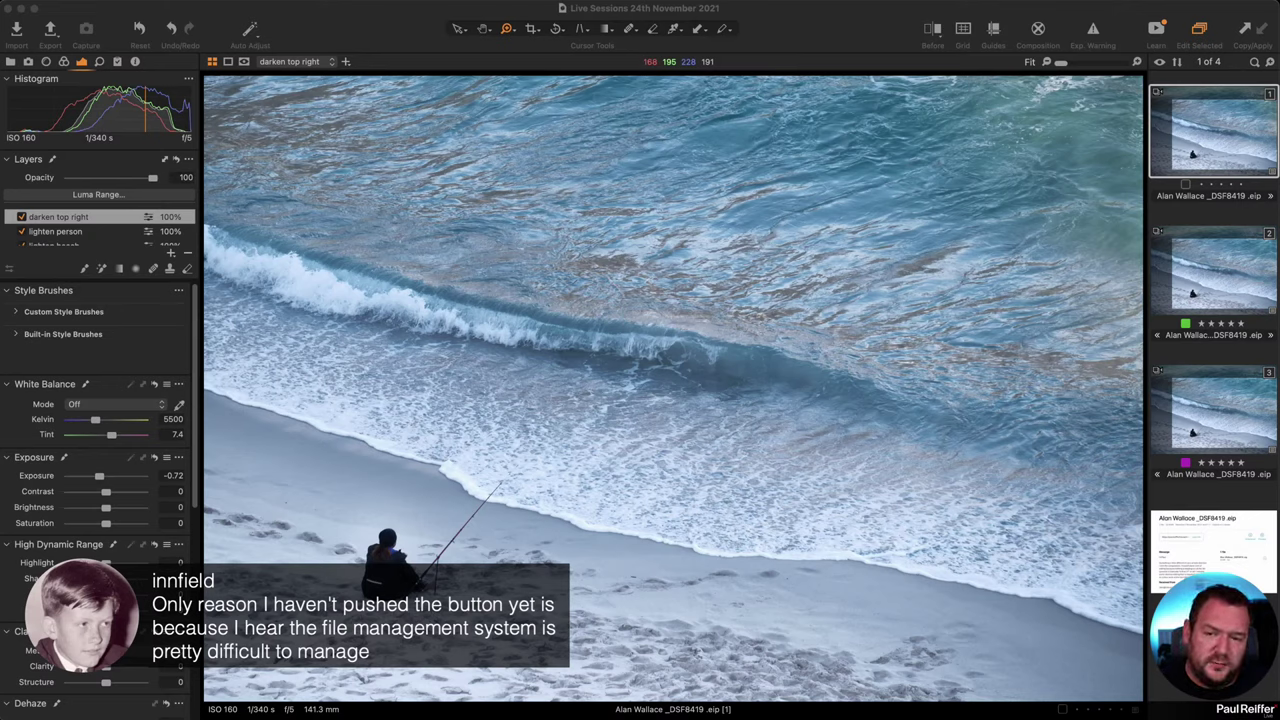
- Look through the catalog's user collections and folders in the Library to examine its file organization, and reselect variant 3
{"action": "left_click", "coordinate": [10, 62]}
{"action": "scroll", "coordinate": [86, 258], "scroll_direction": "down", "scroll_amount": 5}
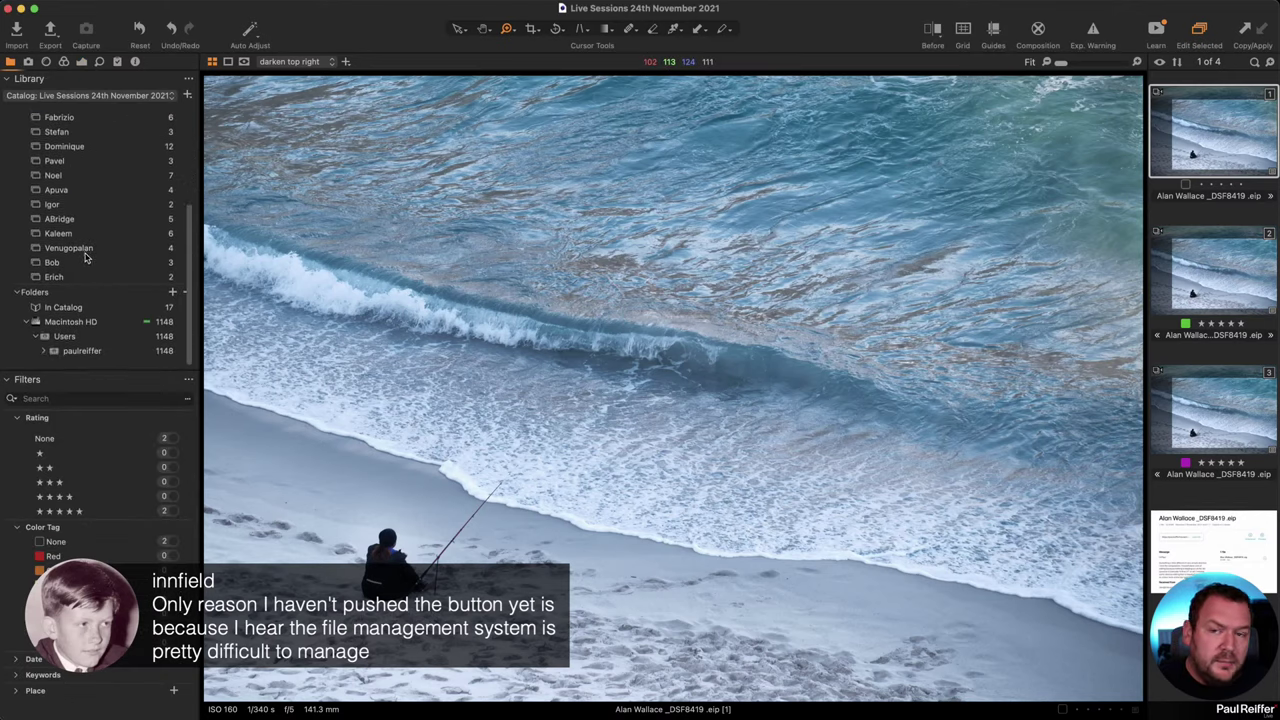
{"action": "scroll", "coordinate": [100, 240], "scroll_direction": "up", "scroll_amount": 5}
{"action": "left_click", "coordinate": [129, 214]}
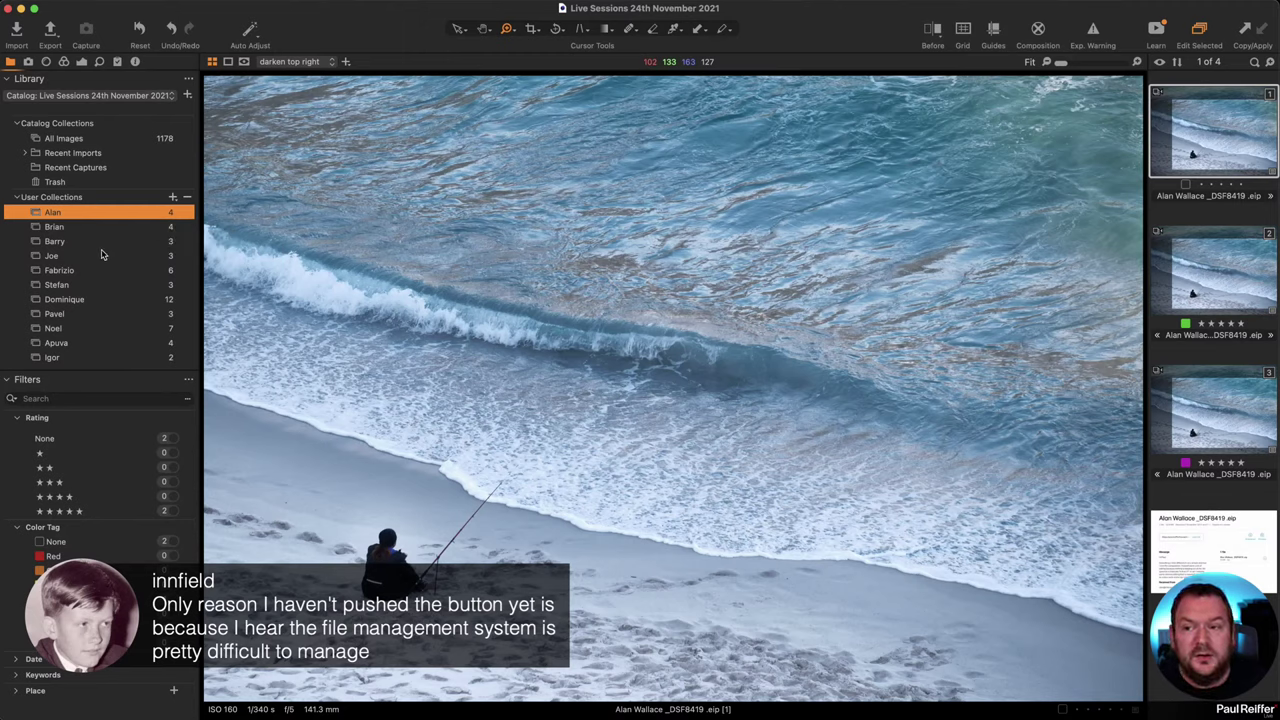
{"action": "scroll", "coordinate": [101, 254], "scroll_direction": "down", "scroll_amount": 3}
{"action": "scroll", "coordinate": [105, 197], "scroll_direction": "up", "scroll_amount": 3}
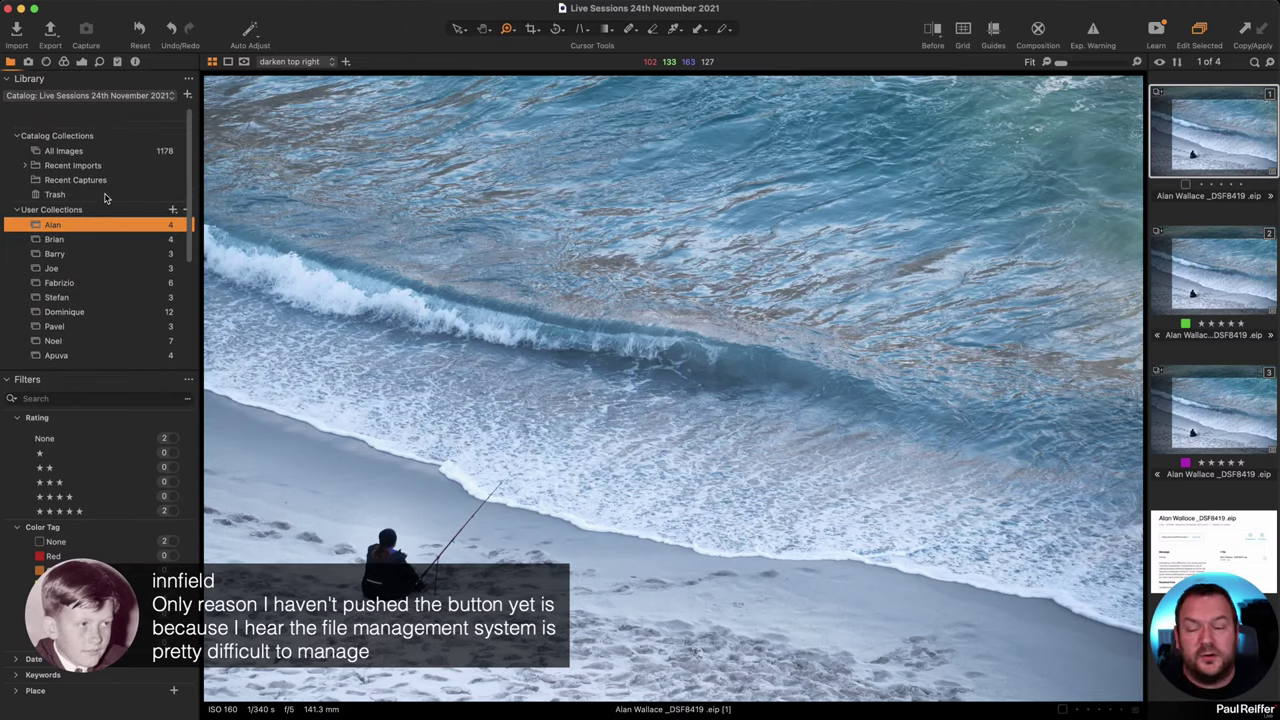
{"action": "scroll", "coordinate": [105, 197], "scroll_direction": "down", "scroll_amount": 1}
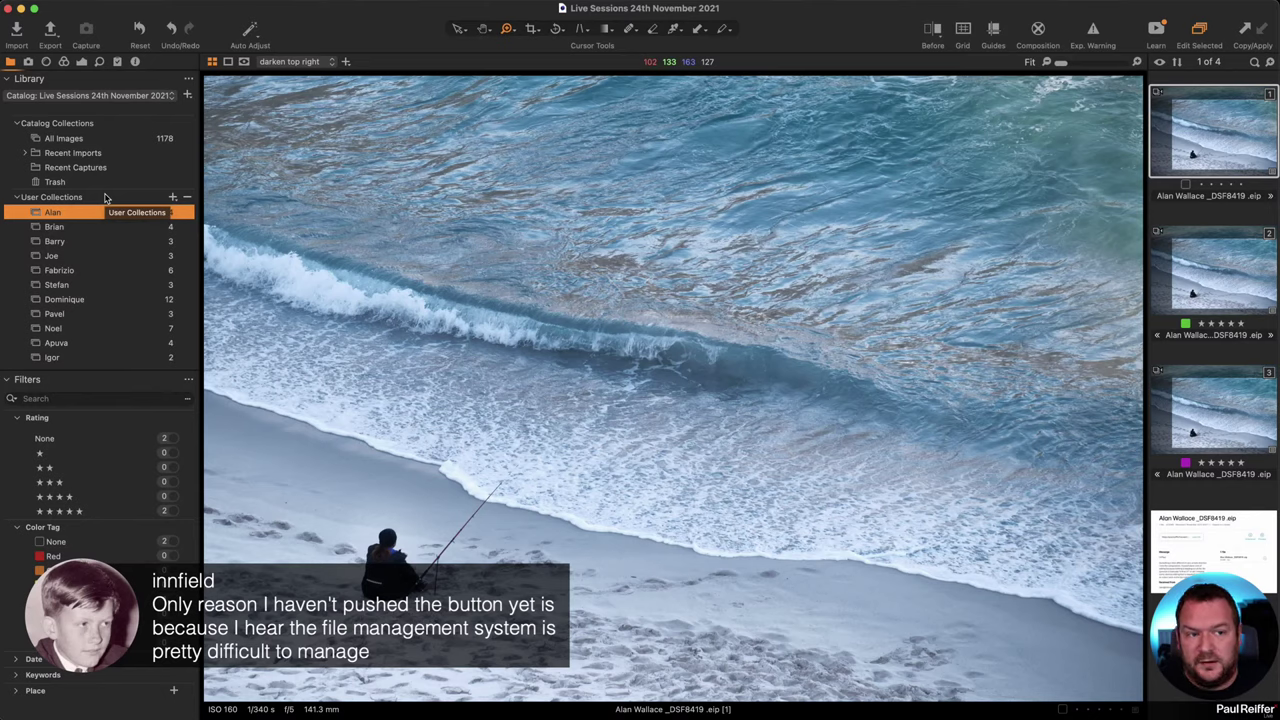
{"action": "left_click", "coordinate": [1234, 424]}
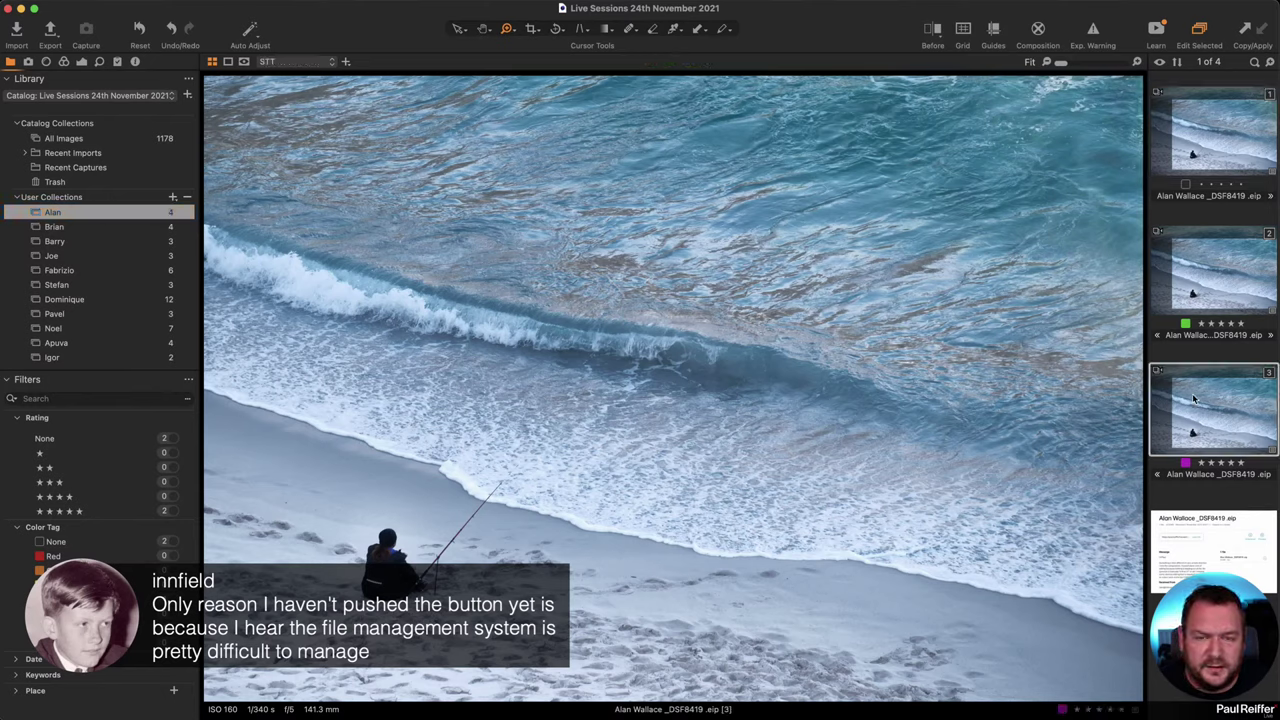
{"action": "scroll", "coordinate": [115, 290], "scroll_direction": "down", "scroll_amount": 5}
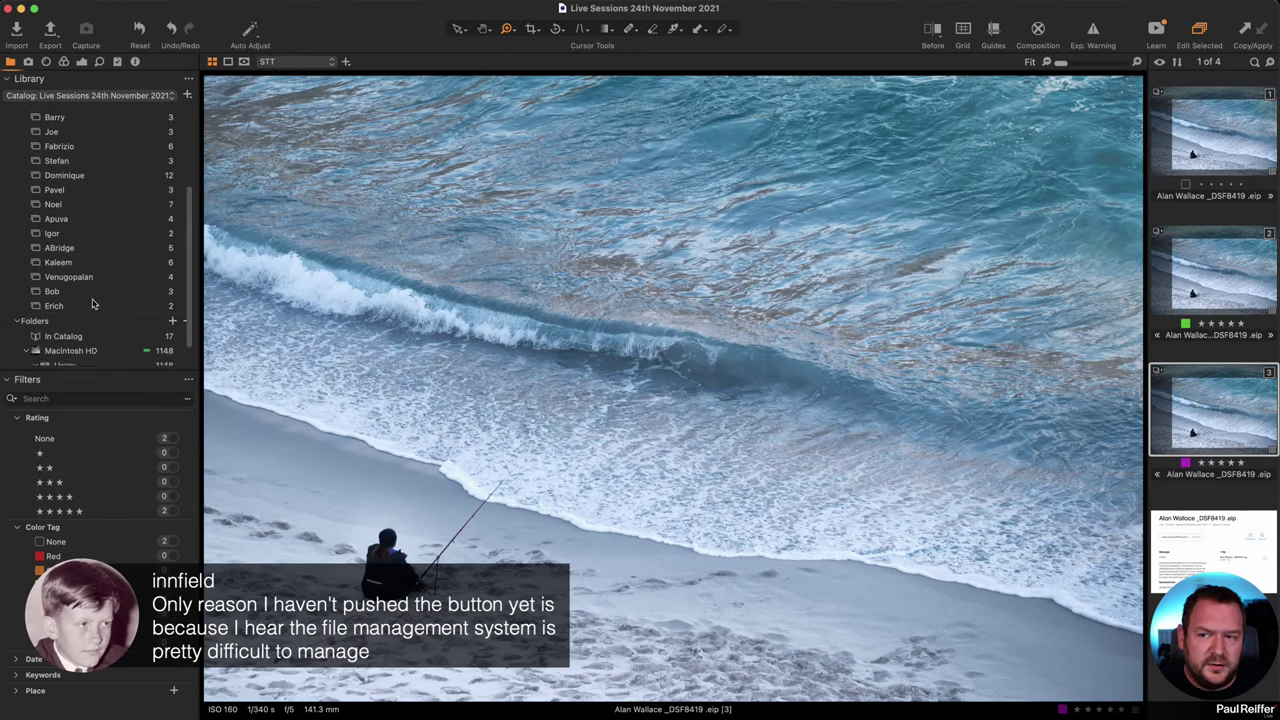
{"action": "scroll", "coordinate": [117, 261], "scroll_direction": "up", "scroll_amount": 5}
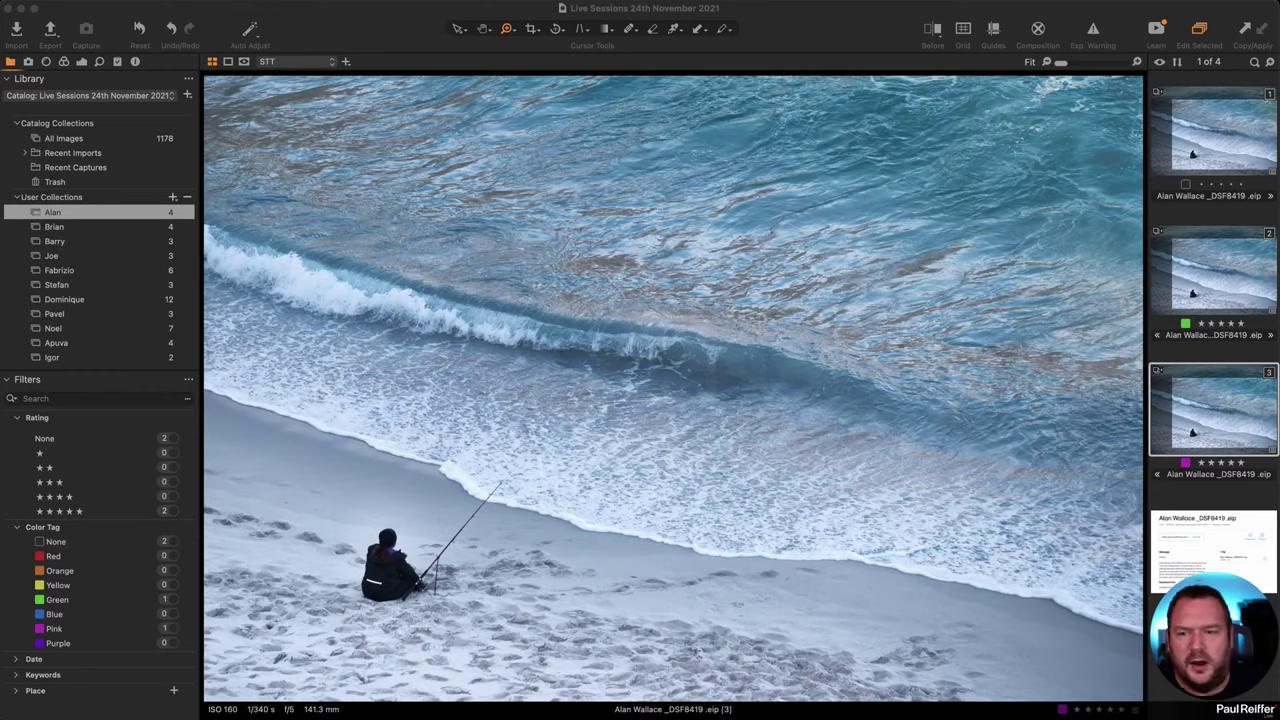
- Open the misty lake photo IMG_2586Jul 21 2020.eip from the second user collection and list the available lens correction profiles
{"action": "left_click", "coordinate": [70, 233]}
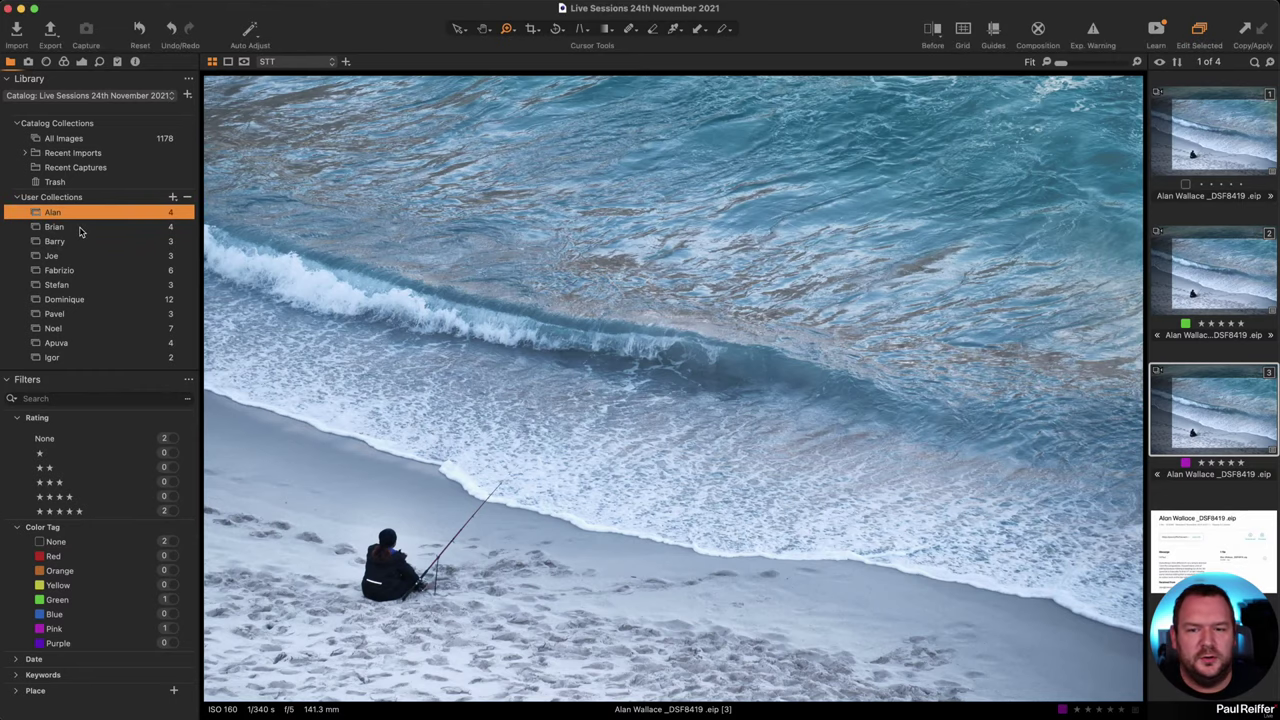
{"action": "left_click", "coordinate": [80, 228]}
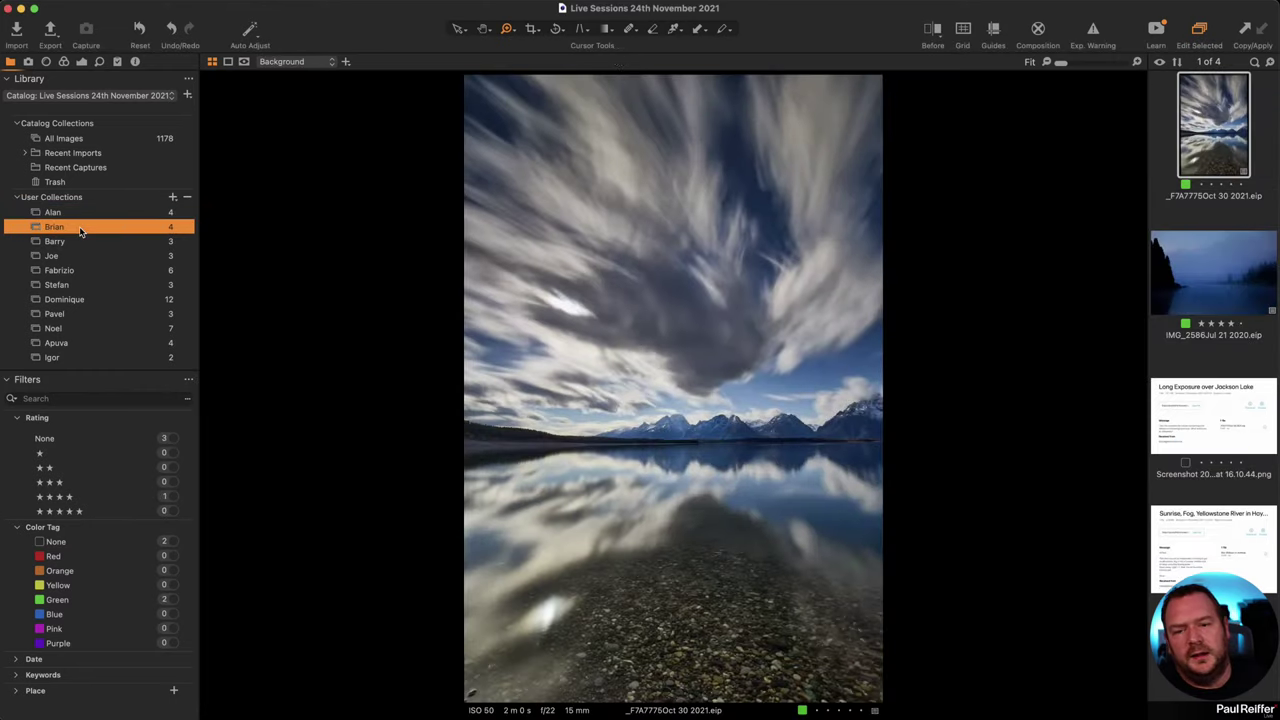
{"action": "left_click", "coordinate": [1190, 275]}
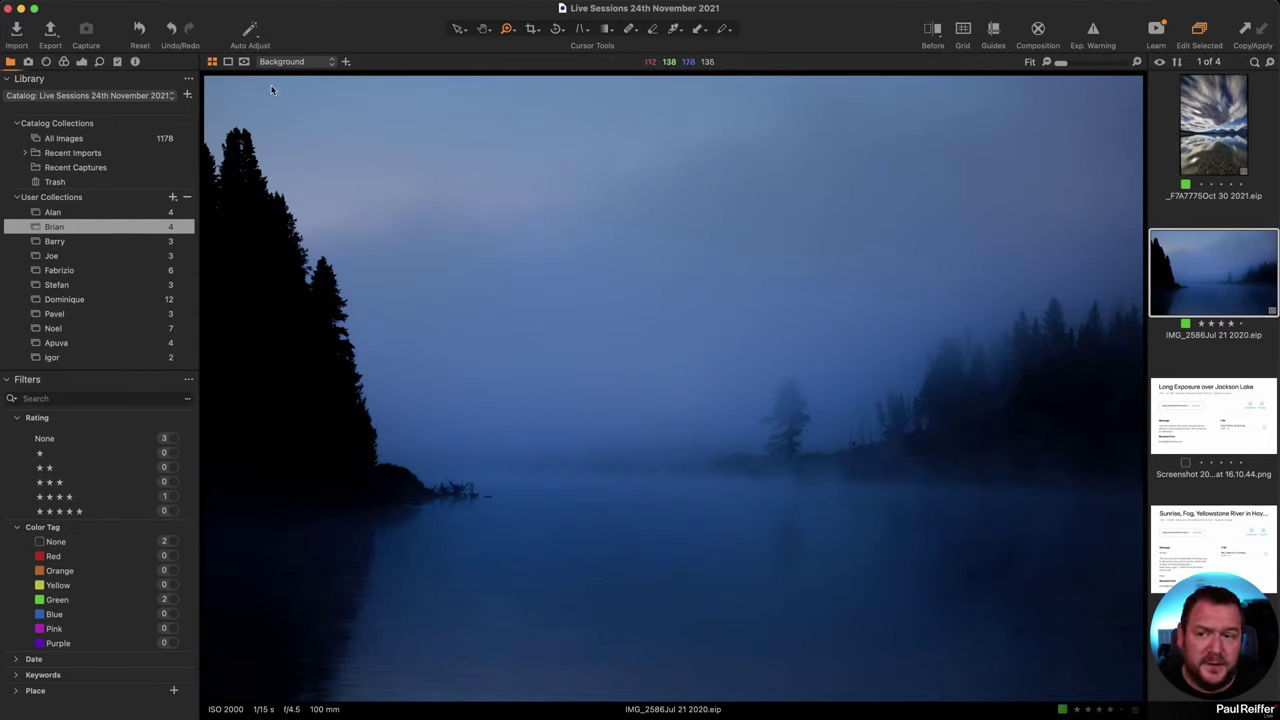
{"action": "left_click", "coordinate": [46, 63]}
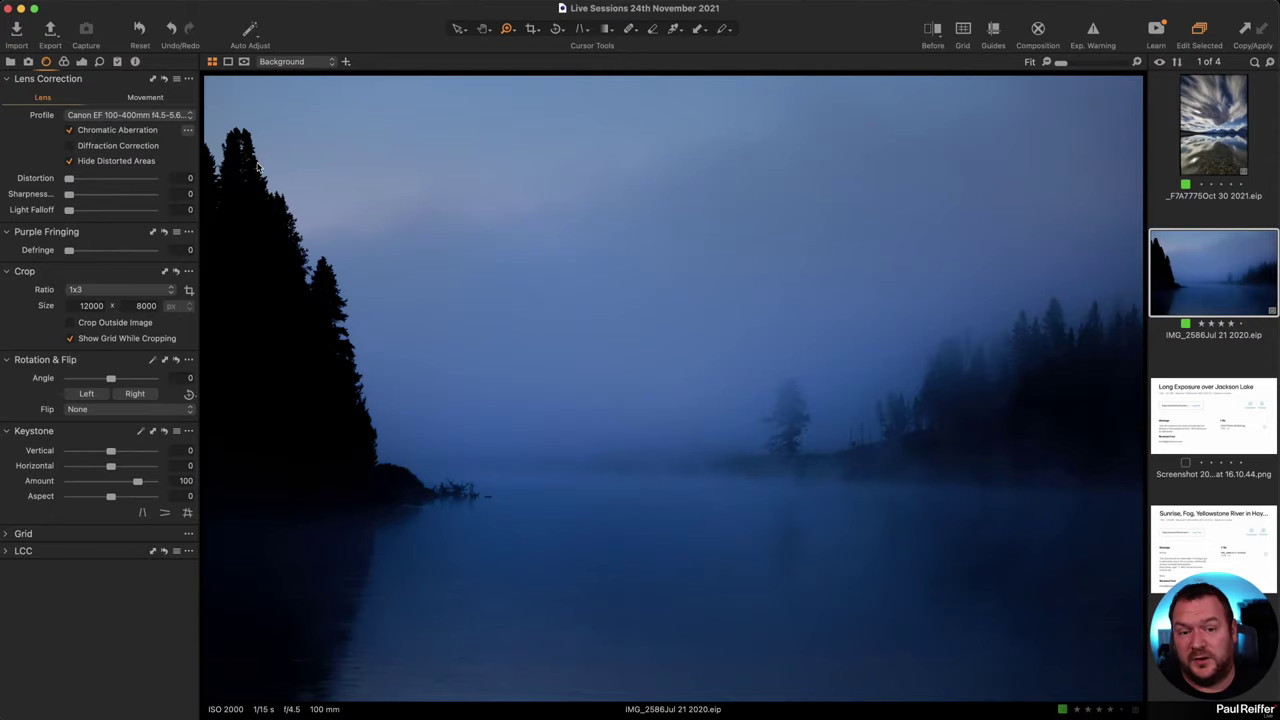
{"action": "left_click", "coordinate": [116, 116]}
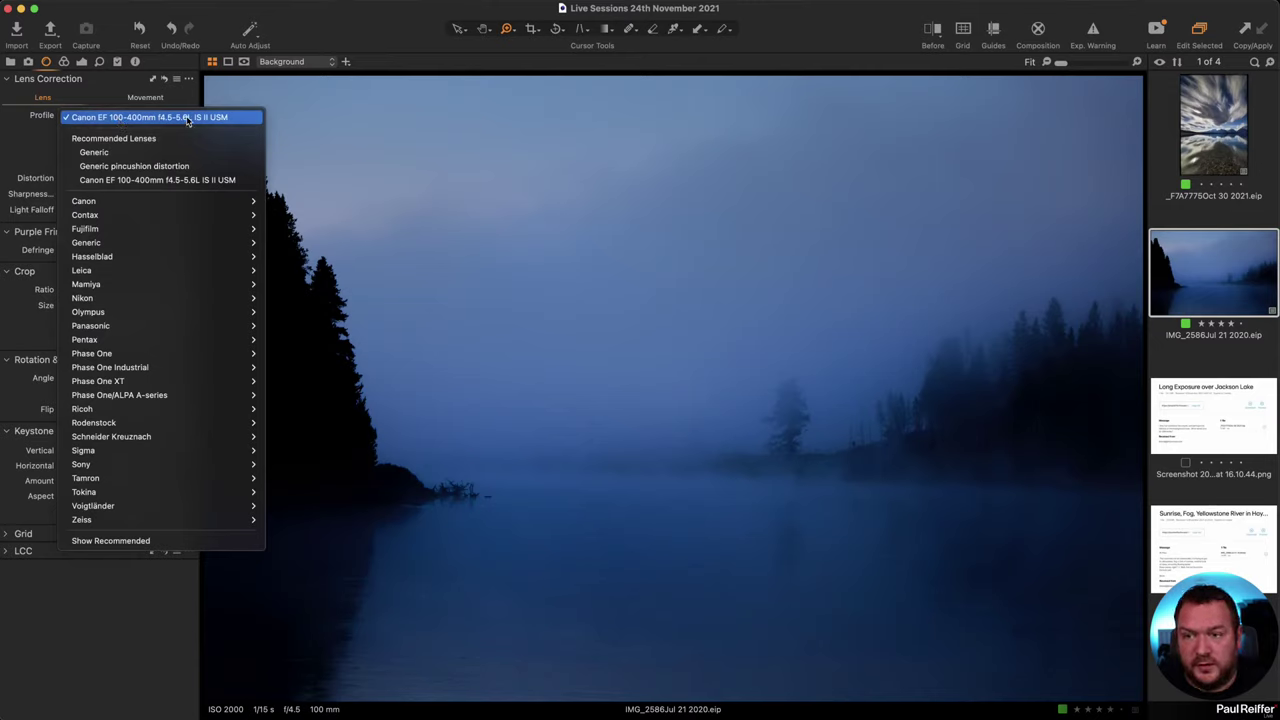
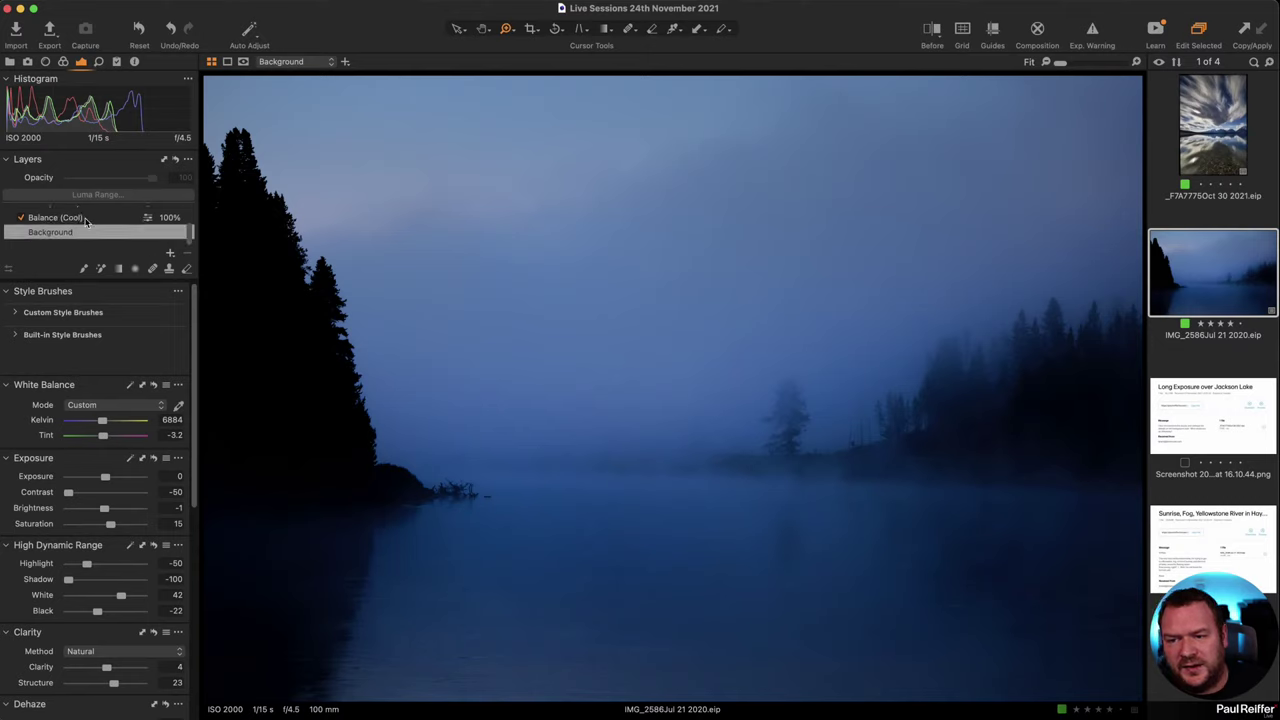
- Review the background's Dehaze amount and inspect the adjustments on the Balance (Cool) and Burn (darken) layers
{"action": "scroll", "coordinate": [90, 583], "scroll_direction": "down", "scroll_amount": 5}
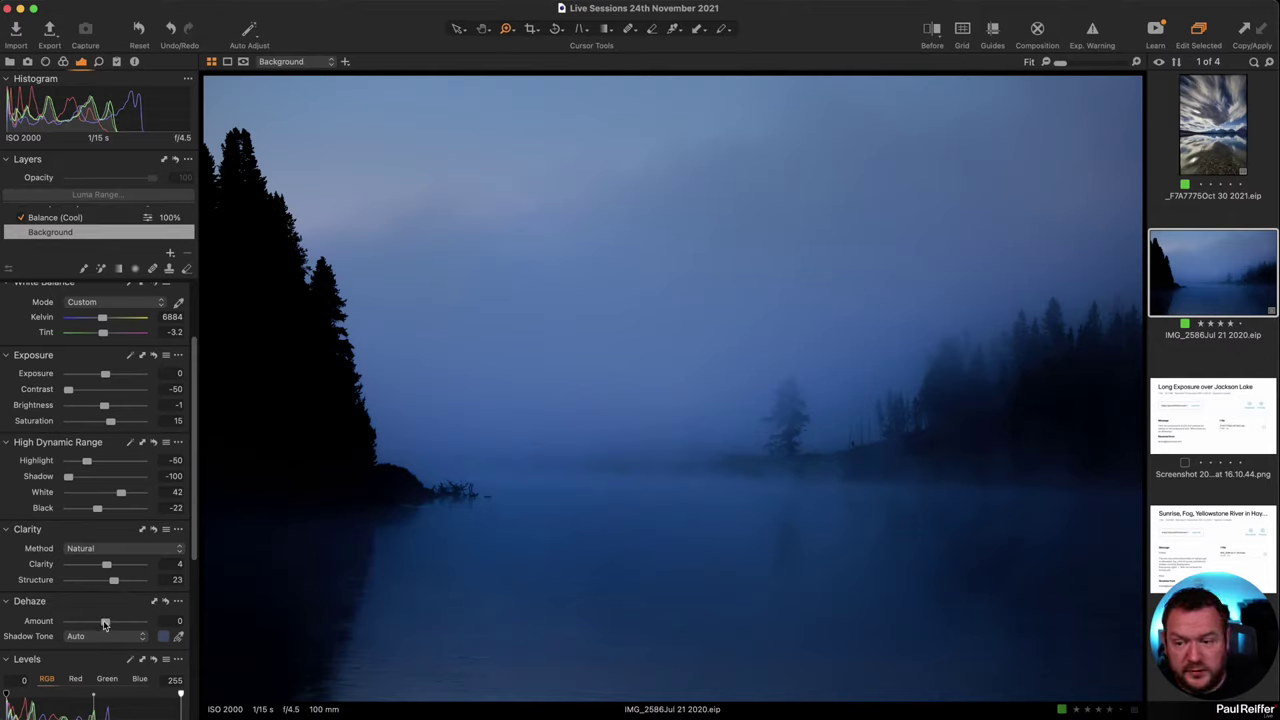
{"action": "mouse_move", "coordinate": [111, 624]}
{"action": "left_mouse_down"}
{"action": "mouse_move", "coordinate": [88, 624]}
{"action": "mouse_move", "coordinate": [105, 624]}
{"action": "left_mouse_up"}
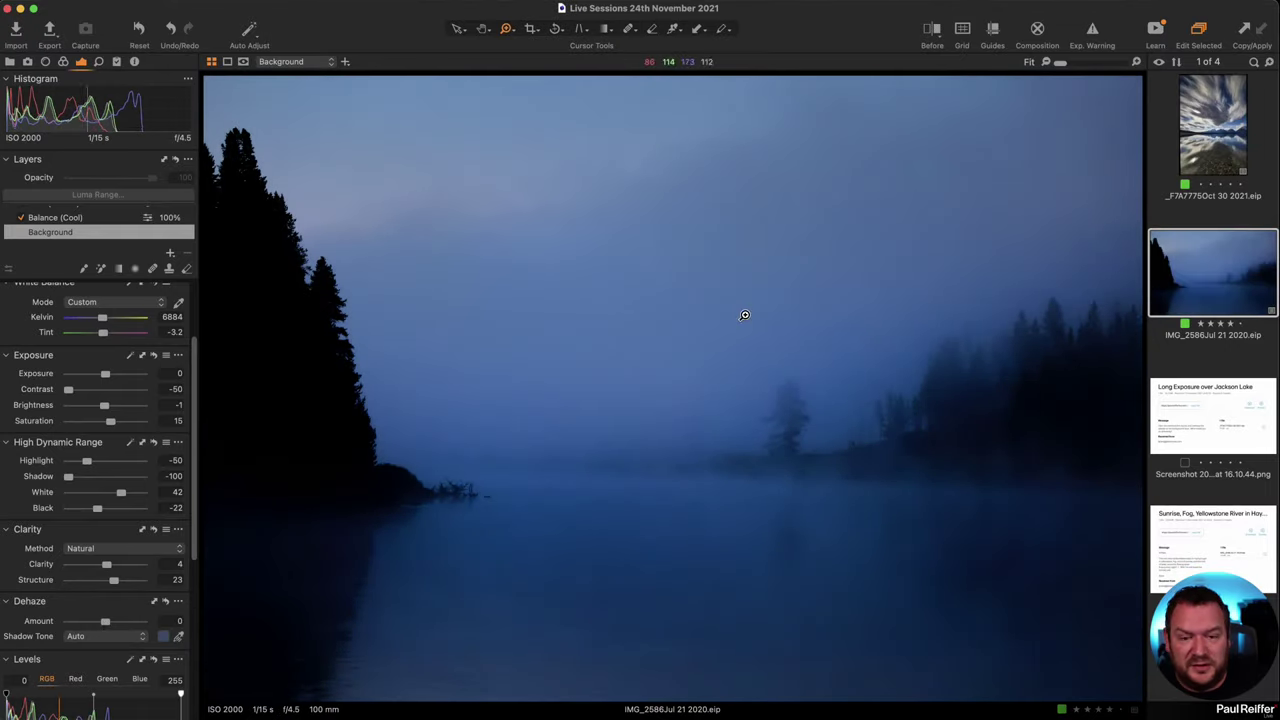
{"action": "left_click", "coordinate": [72, 219]}
{"action": "scroll", "coordinate": [84, 244], "scroll_direction": "up", "scroll_amount": 2}
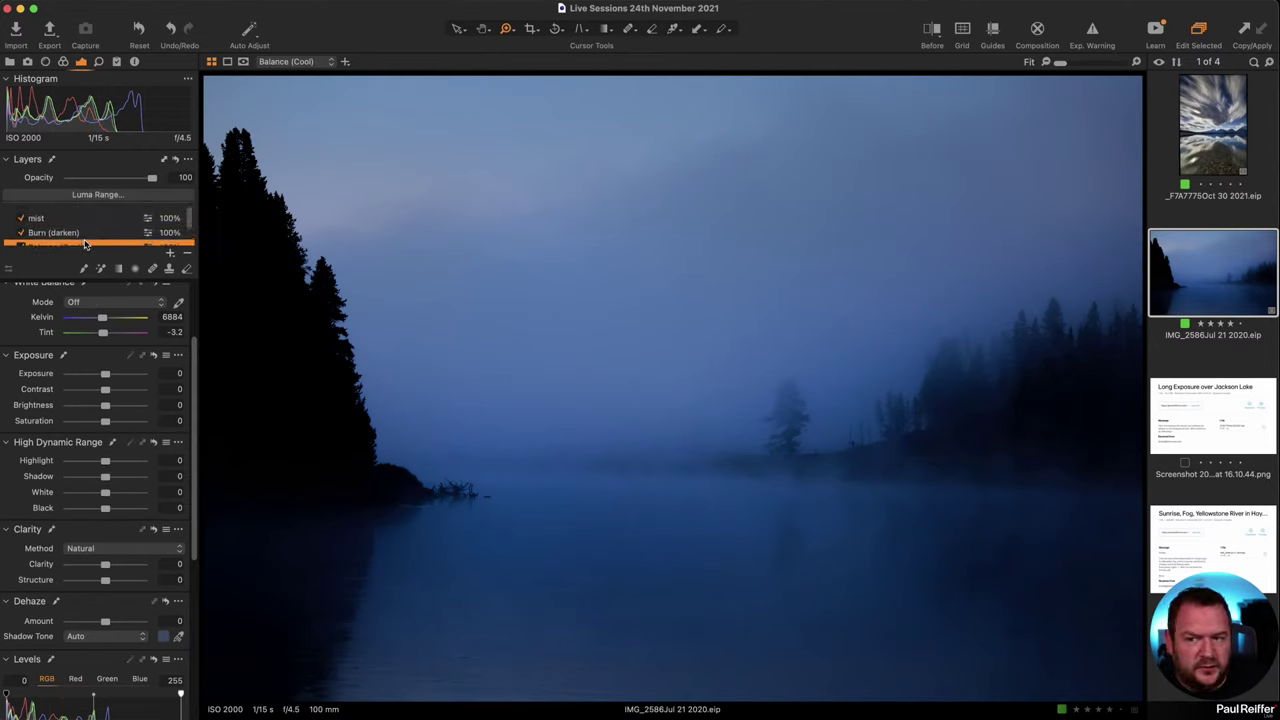
{"action": "scroll", "coordinate": [76, 238], "scroll_direction": "down", "scroll_amount": 2}
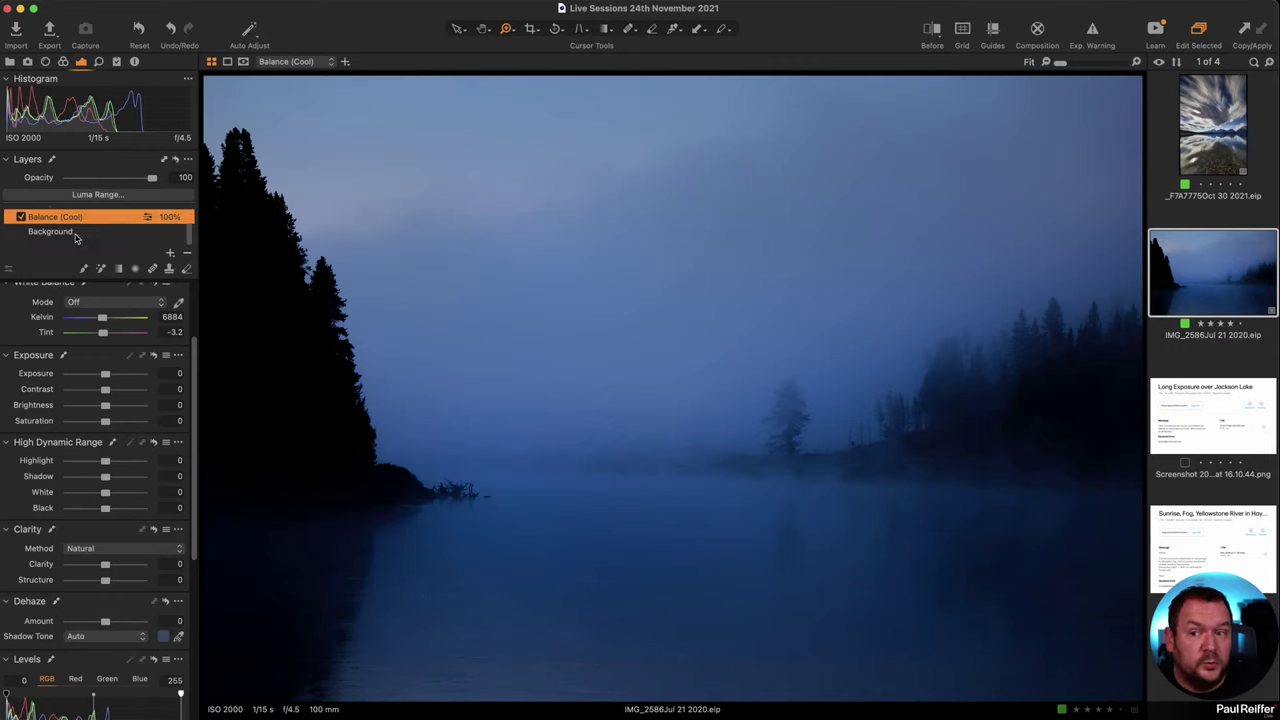
{"action": "left_click", "coordinate": [42, 223]}
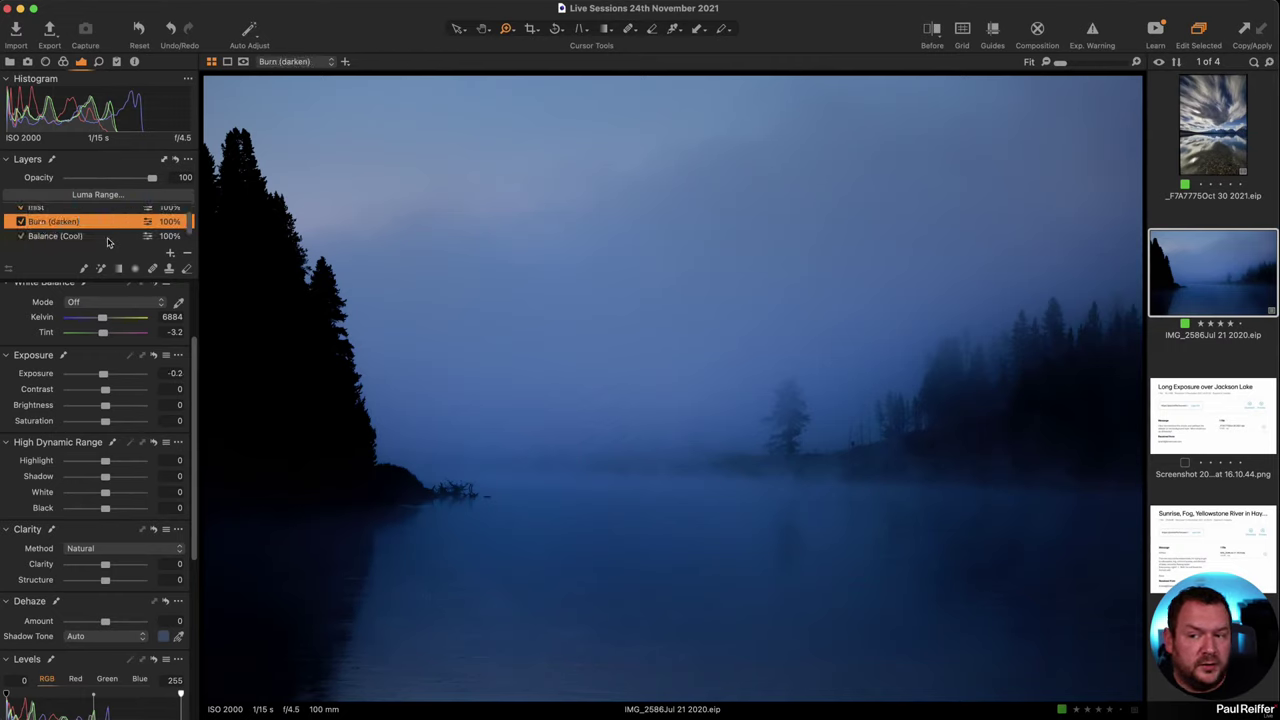
- Expand the built-in style brushes and list the Color brushes
{"action": "scroll", "coordinate": [27, 322], "scroll_direction": "up", "scroll_amount": 3}
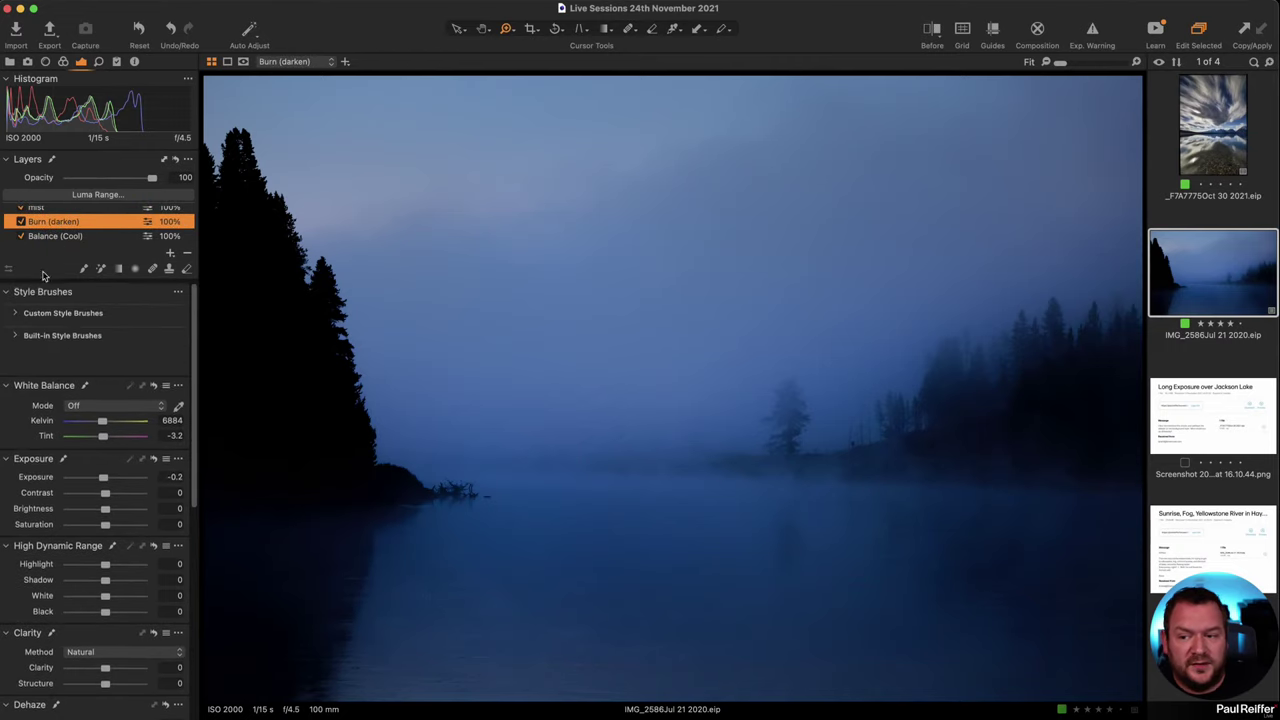
{"action": "left_click", "coordinate": [16, 335]}
{"action": "scroll", "coordinate": [20, 320], "scroll_direction": "down", "scroll_amount": 2}
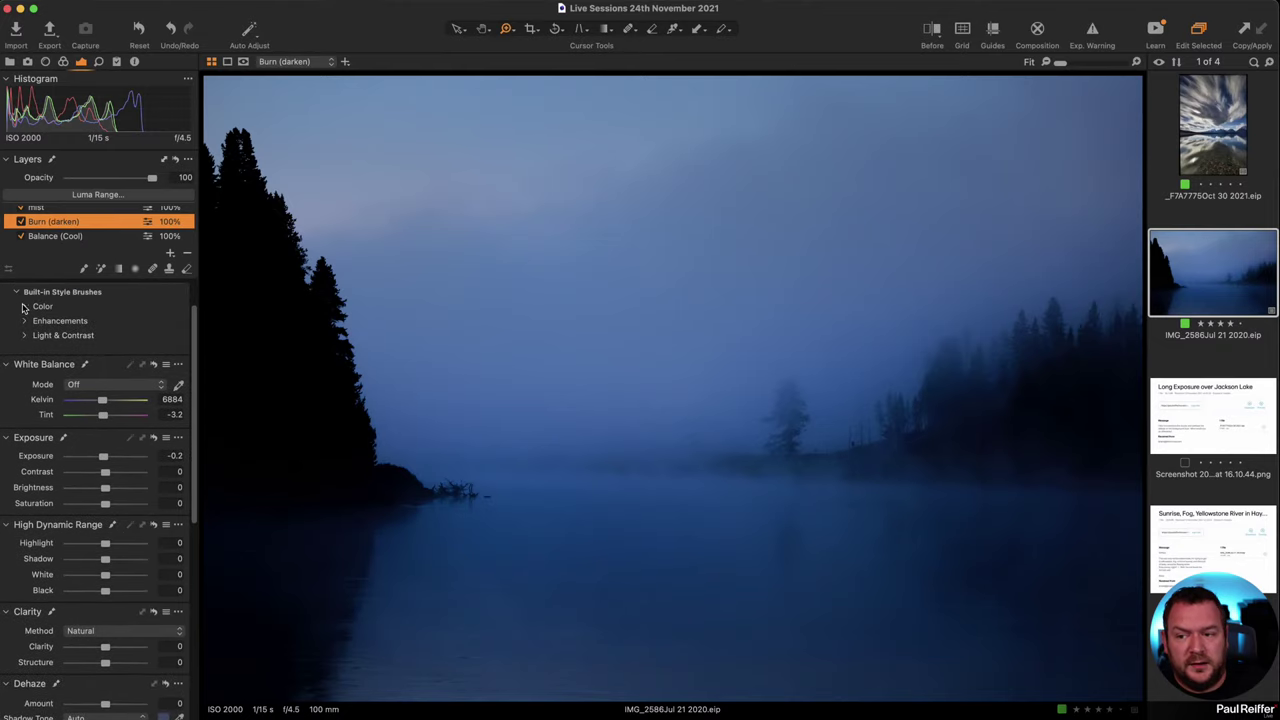
{"action": "left_click", "coordinate": [25, 307]}
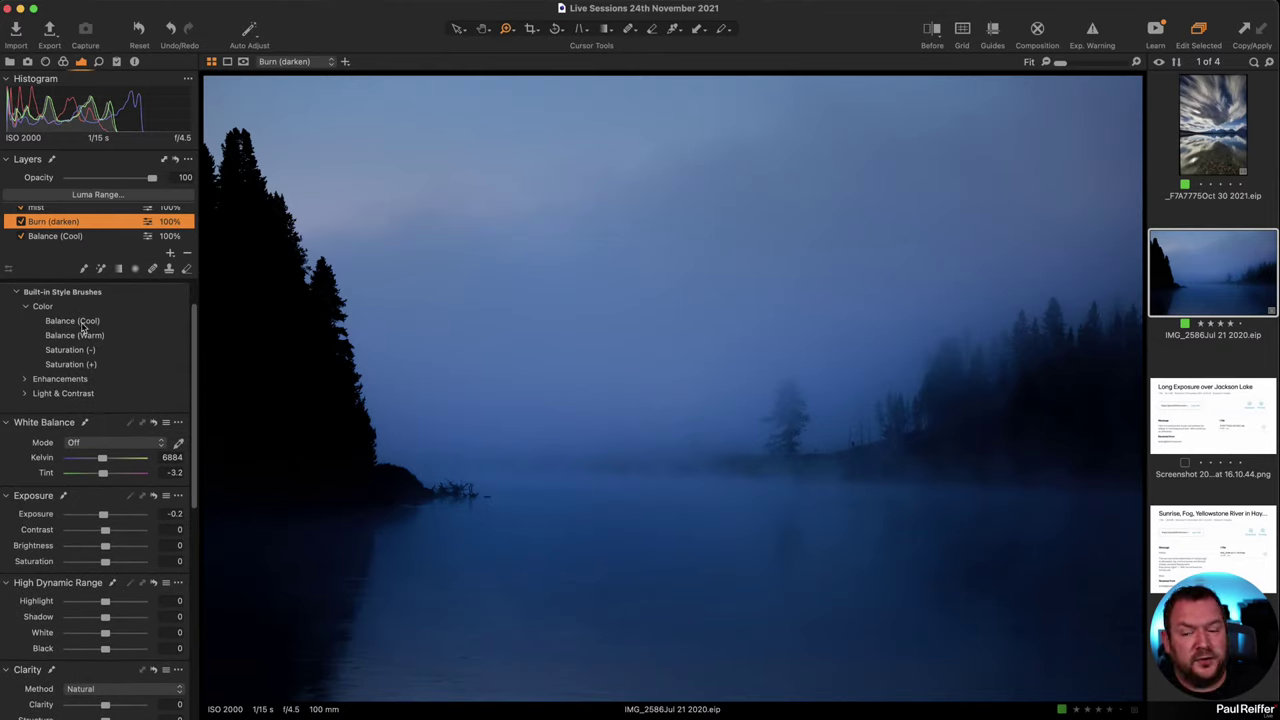
- Display the Burn (darken) and Balance (Cool) masks, and examine the Balance (Cool) mask's edge along the bottom of the lake
{"action": "key", "text": "m"}
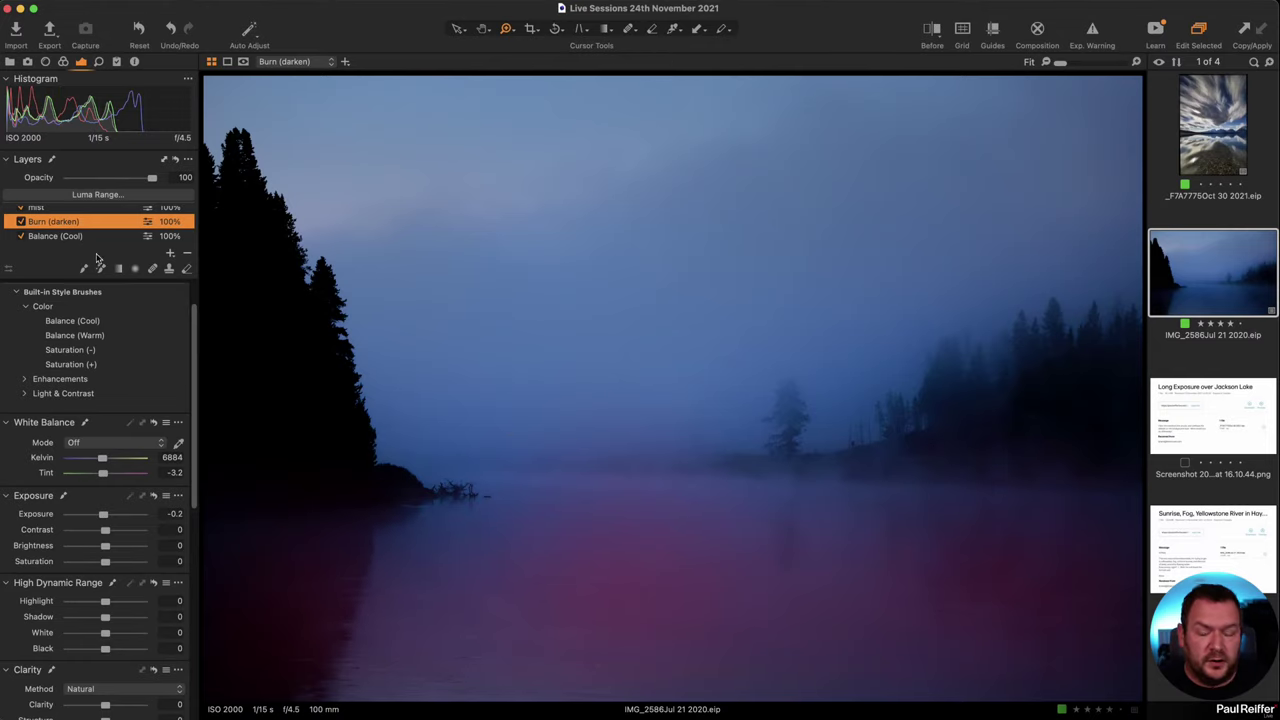
{"action": "left_click", "coordinate": [70, 237]}
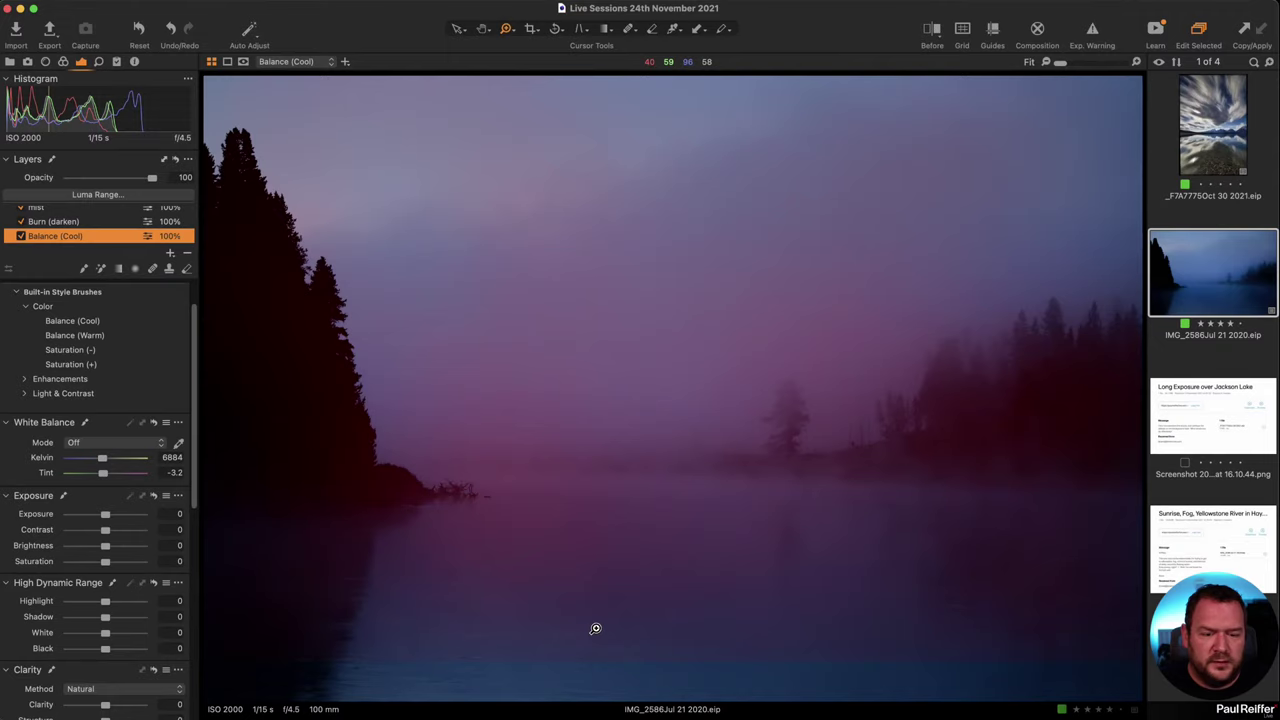
{"action": "left_click", "coordinate": [1225, 163]}
{"action": "left_click", "coordinate": [1243, 272]}
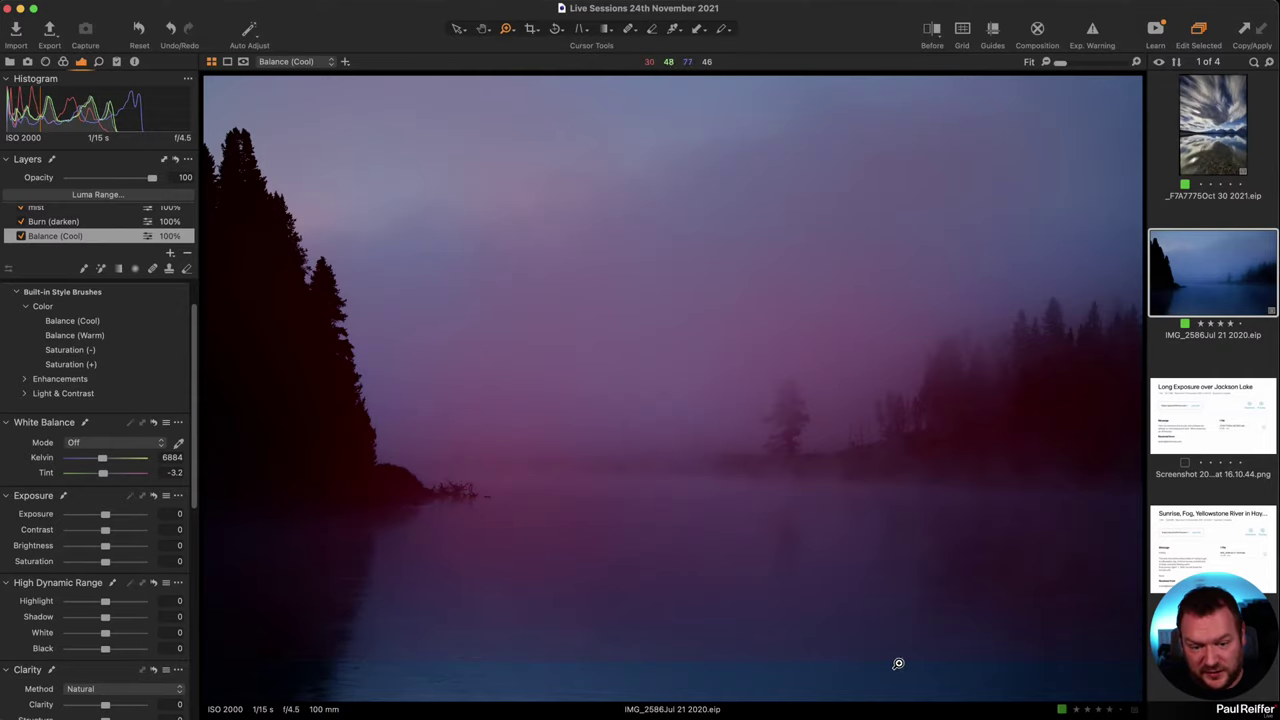
{"action": "left_click", "coordinate": [848, 660]}
{"action": "left_click", "coordinate": [790, 660]}
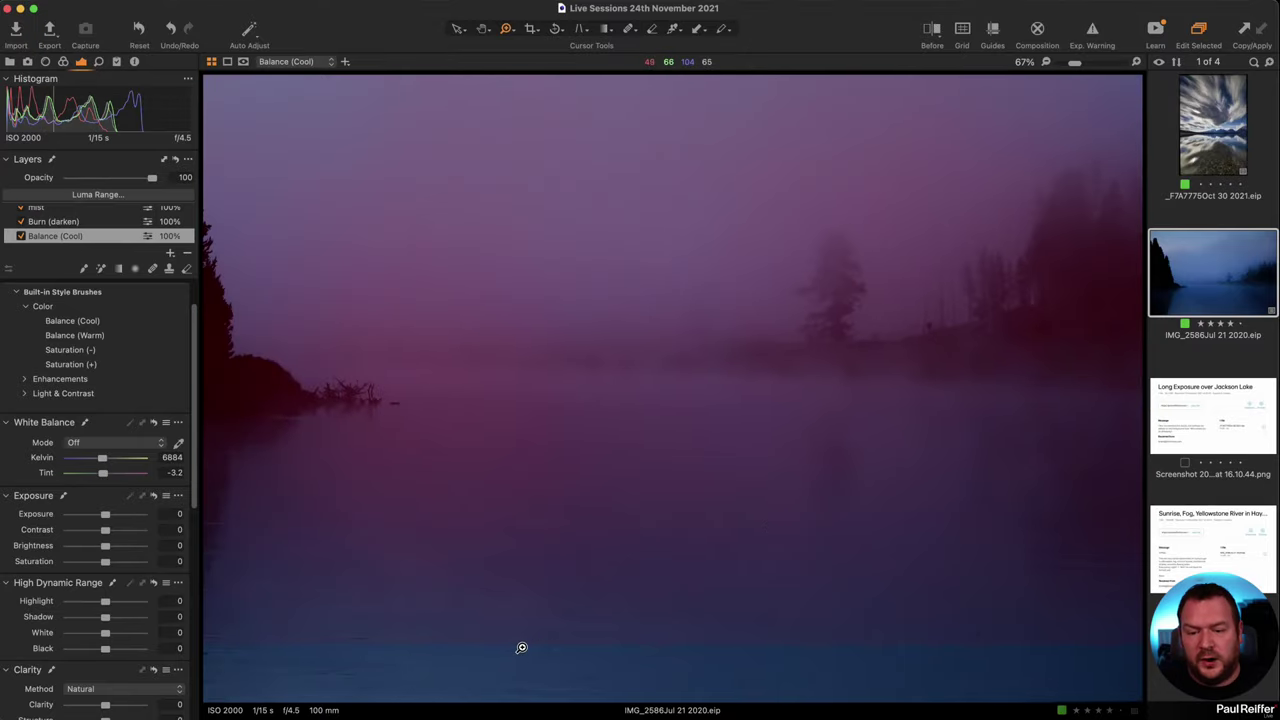
- View the Balance (Cool) mask in grayscale across the whole photo, and set the mask display to never
{"action": "left_click", "coordinate": [244, 63]}
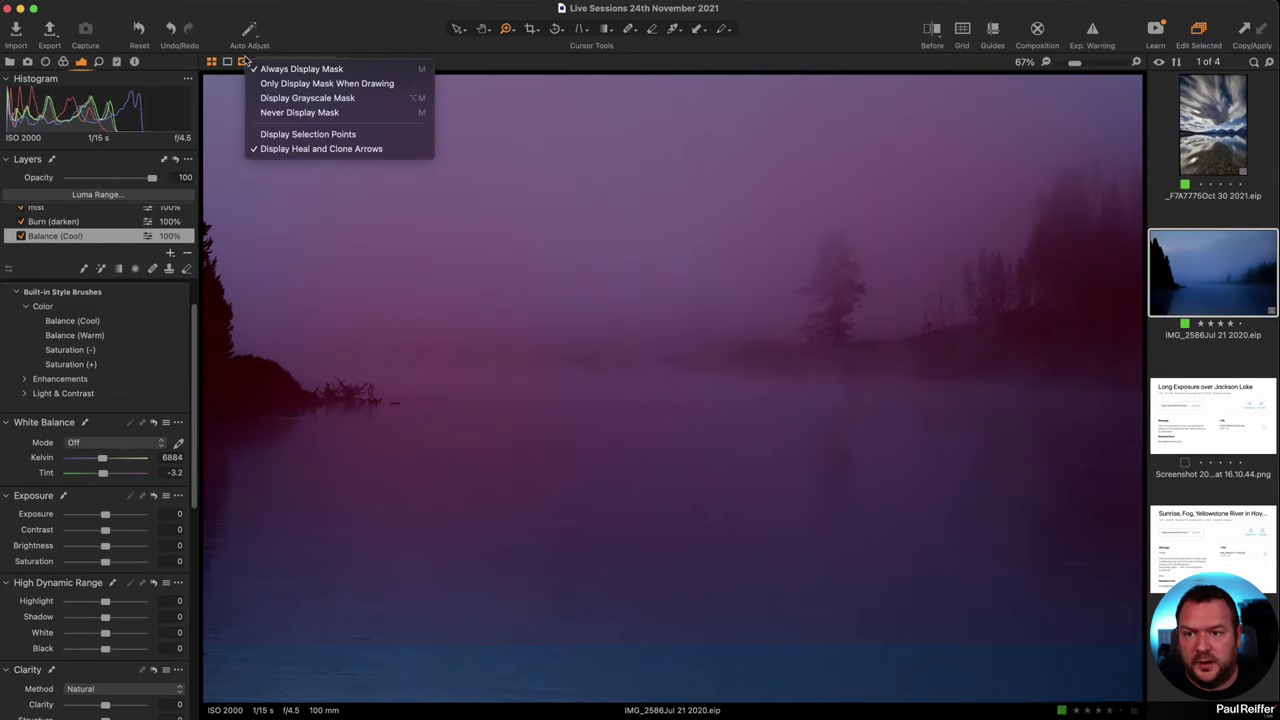
{"action": "left_click", "coordinate": [340, 103]}
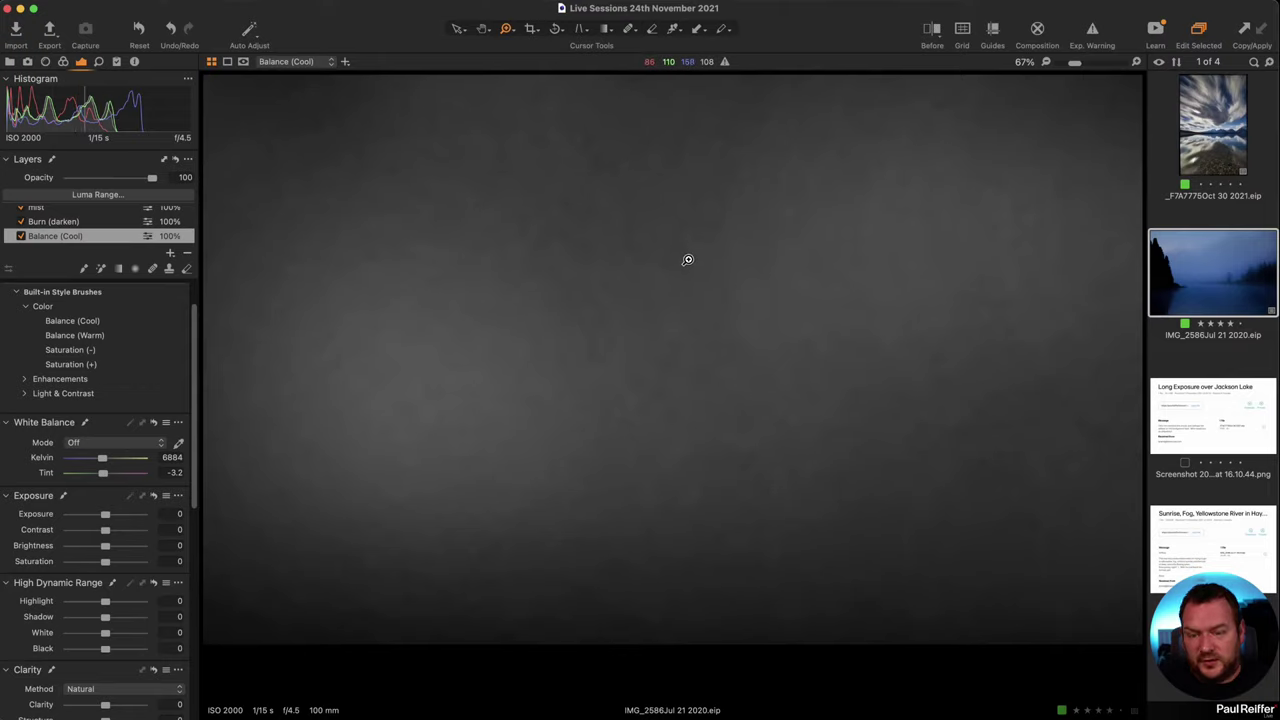
{"action": "left_click", "coordinate": [726, 303], "text": "alt"}
{"action": "left_click", "coordinate": [726, 303], "text": "alt"}
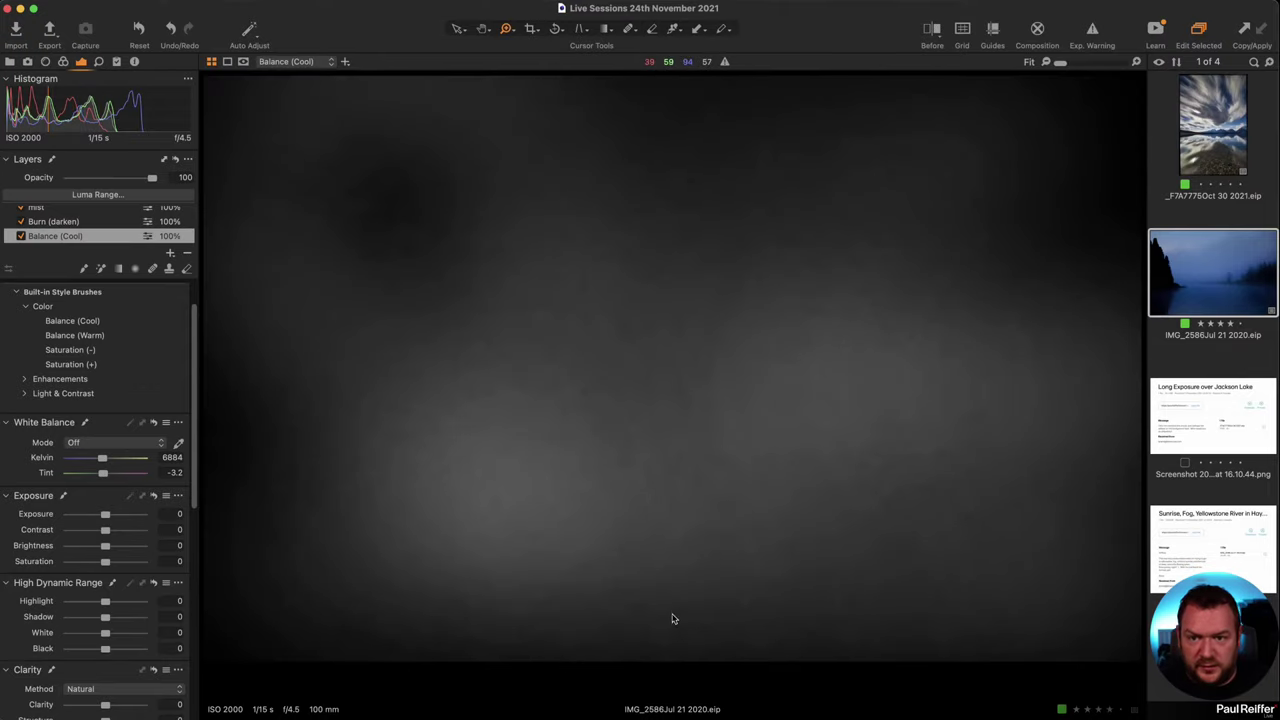
{"action": "left_click", "coordinate": [243, 64]}
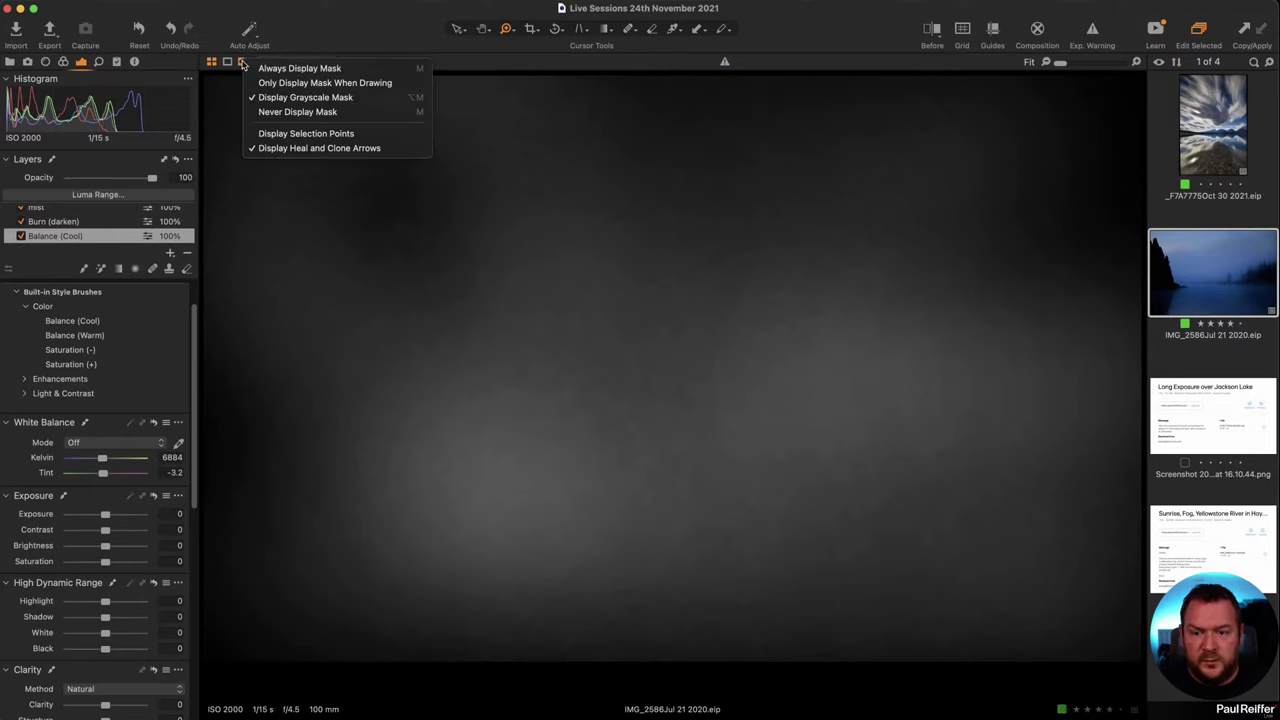
{"action": "left_click", "coordinate": [283, 112]}
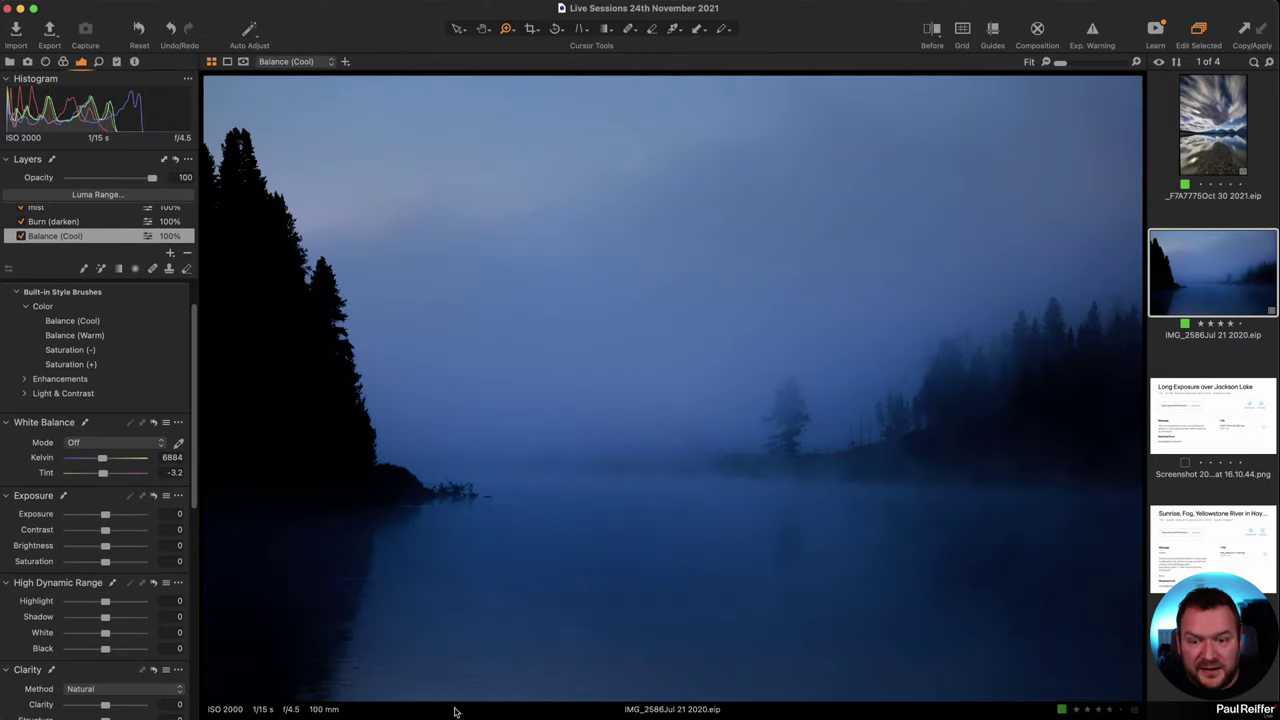
- Show the Balance (Cool) mask again and brush over the unmasked strip along the bottom of the lake
{"action": "left_click", "coordinate": [613, 679]}
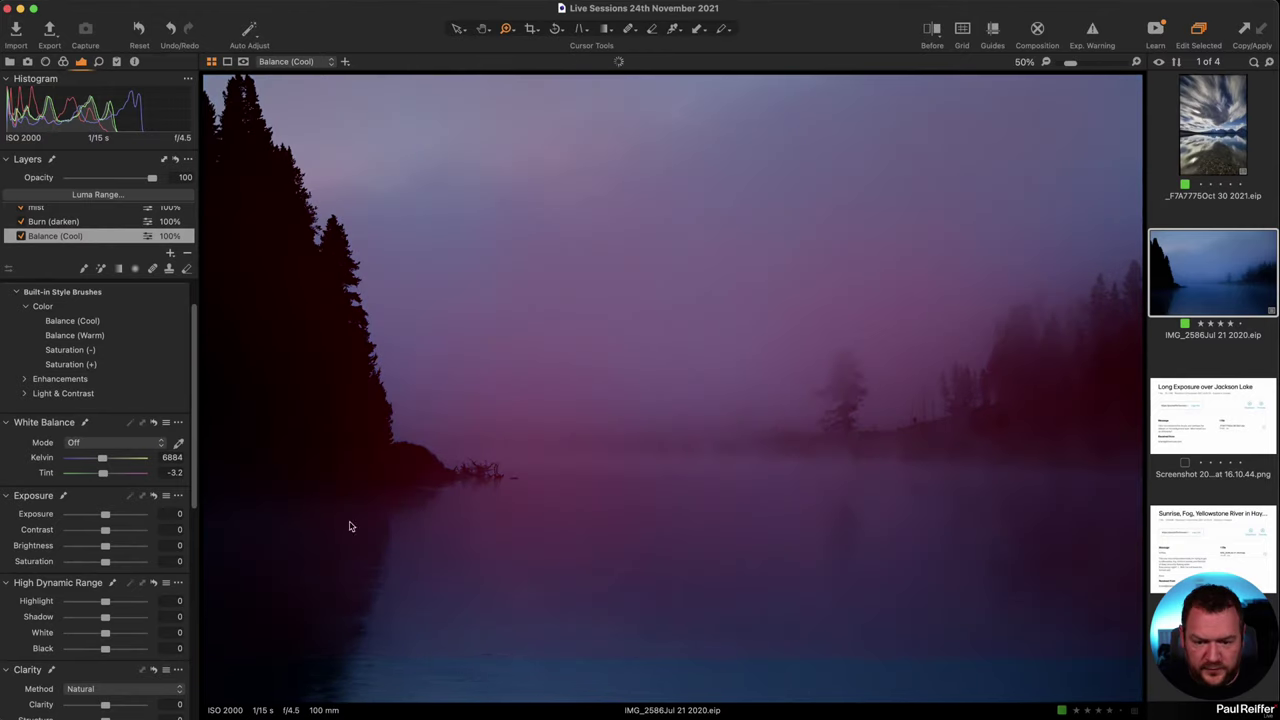
{"action": "right_click", "coordinate": [582, 625]}
{"action": "left_click", "coordinate": [549, 627]}
{"action": "key", "text": "b"}
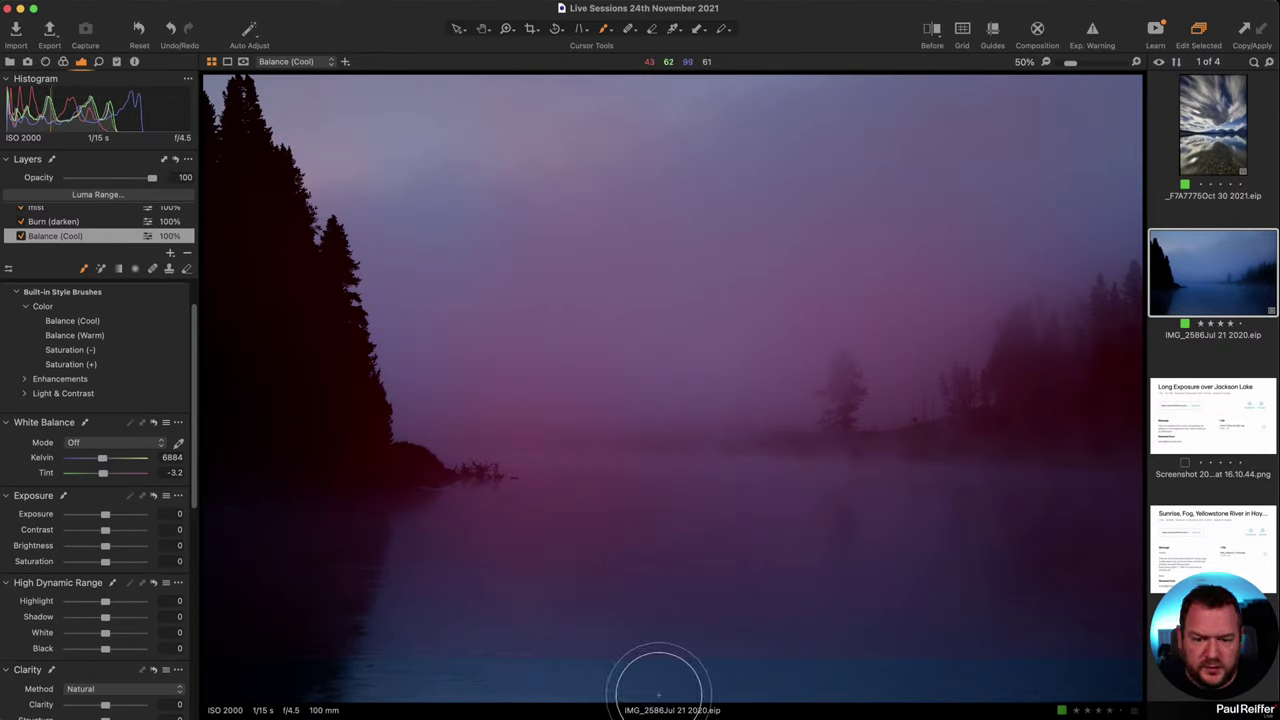
{"action": "right_click", "coordinate": [619, 667]}
{"action": "left_click_drag", "start_coordinate": [684, 695], "coordinate": [583, 694]}
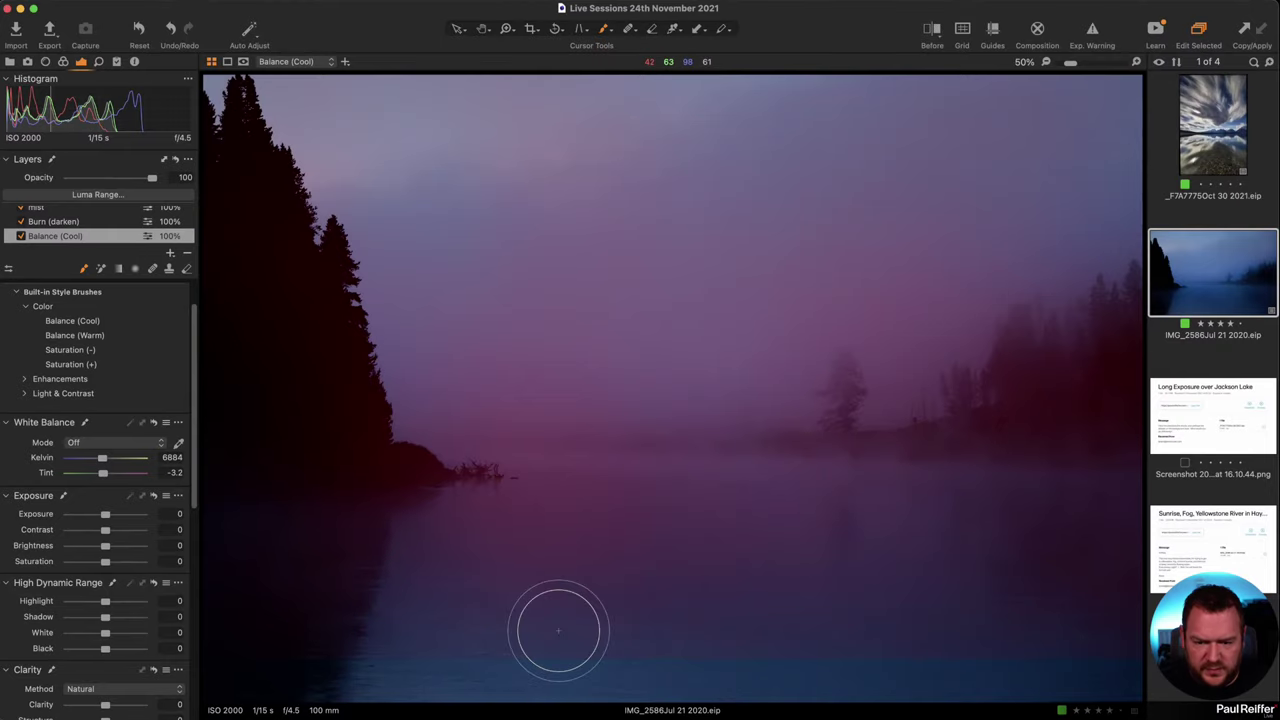
{"action": "mouse_move", "coordinate": [557, 628]}
{"action": "left_mouse_down"}
{"action": "mouse_move", "coordinate": [648, 684]}
{"action": "mouse_move", "coordinate": [216, 688]}
{"action": "mouse_move", "coordinate": [891, 677]}
{"action": "left_mouse_up"}
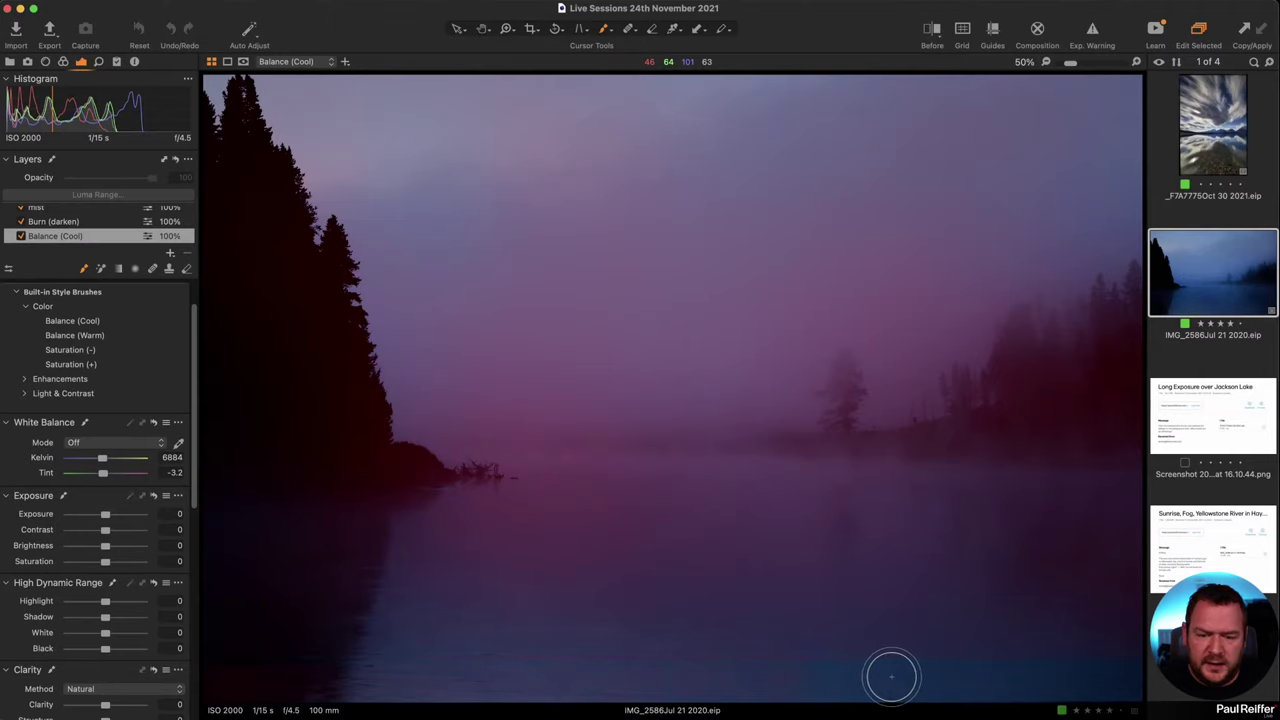
- Examine the brushed strip of the Balance (Cool) mask close up and return to the full photo
{"action": "key", "text": "z"}
{"action": "left_click_drag", "start_coordinate": [584, 570], "coordinate": [834, 700]}
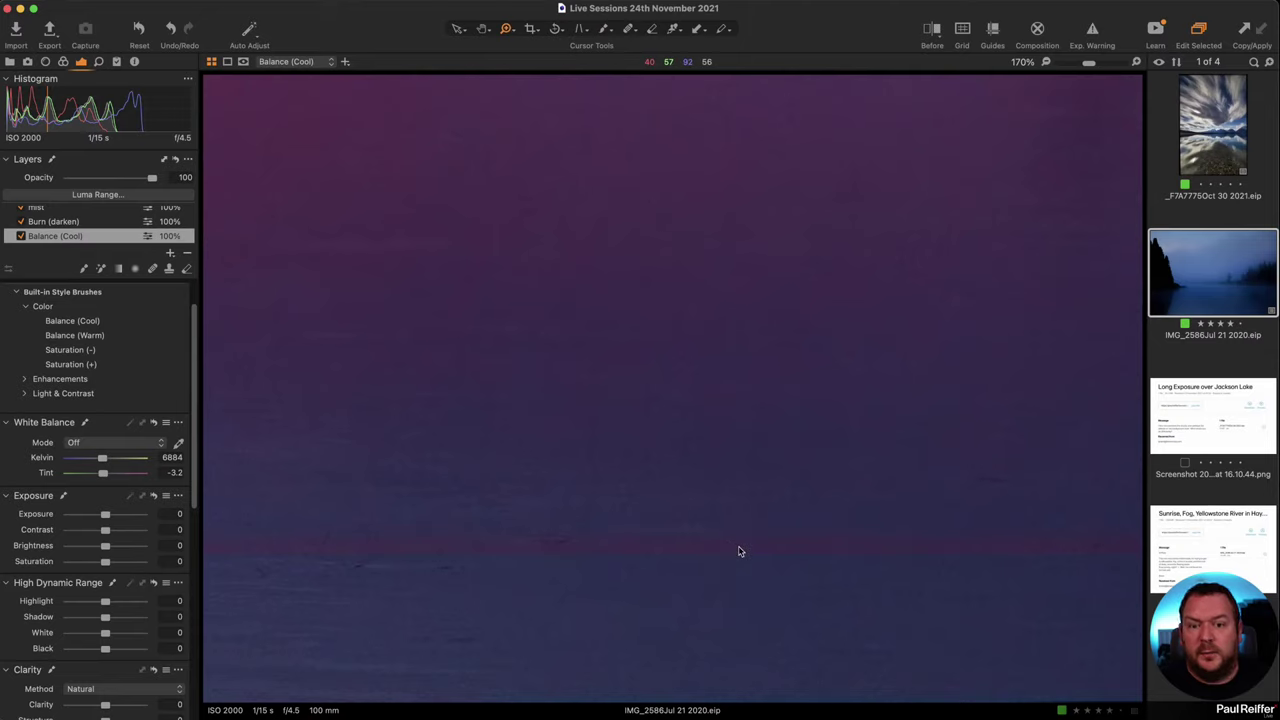
{"action": "left_click", "coordinate": [691, 517]}
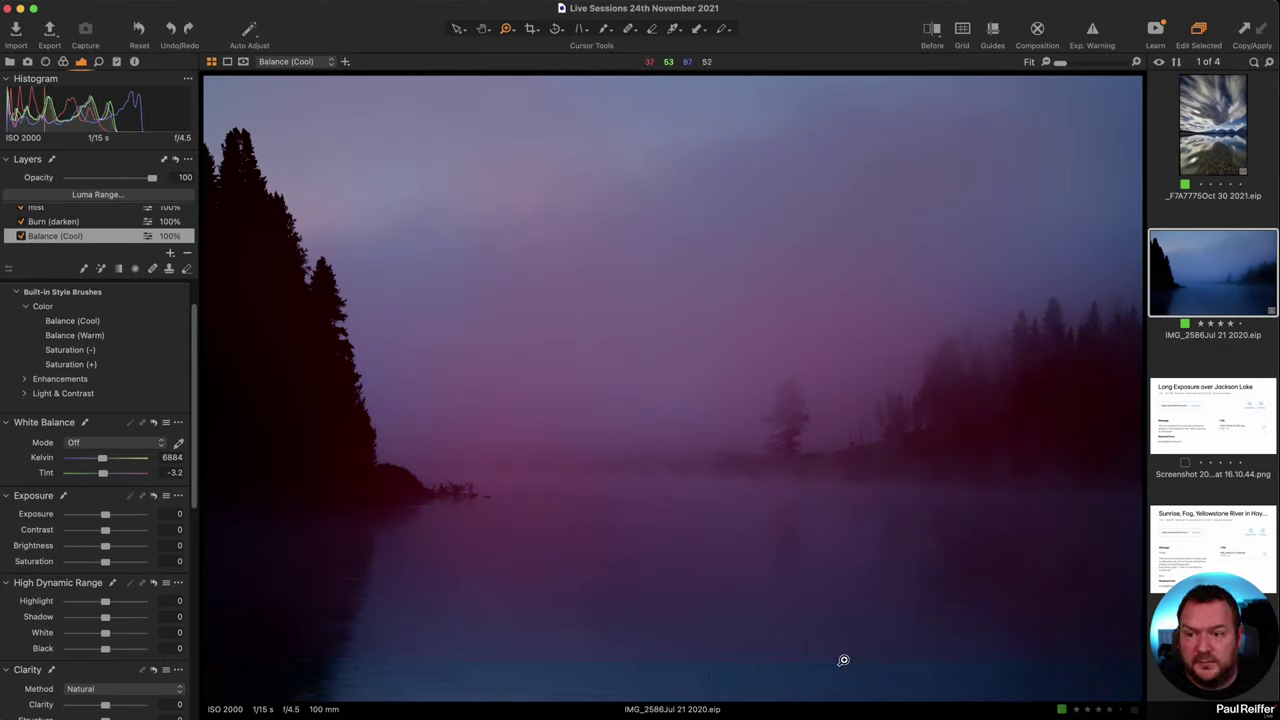
- Clear the Balance (Cool) mask and repaint it over the lake, mist and tree lines with a larger, softer brush
{"action": "right_click", "coordinate": [88, 236]}
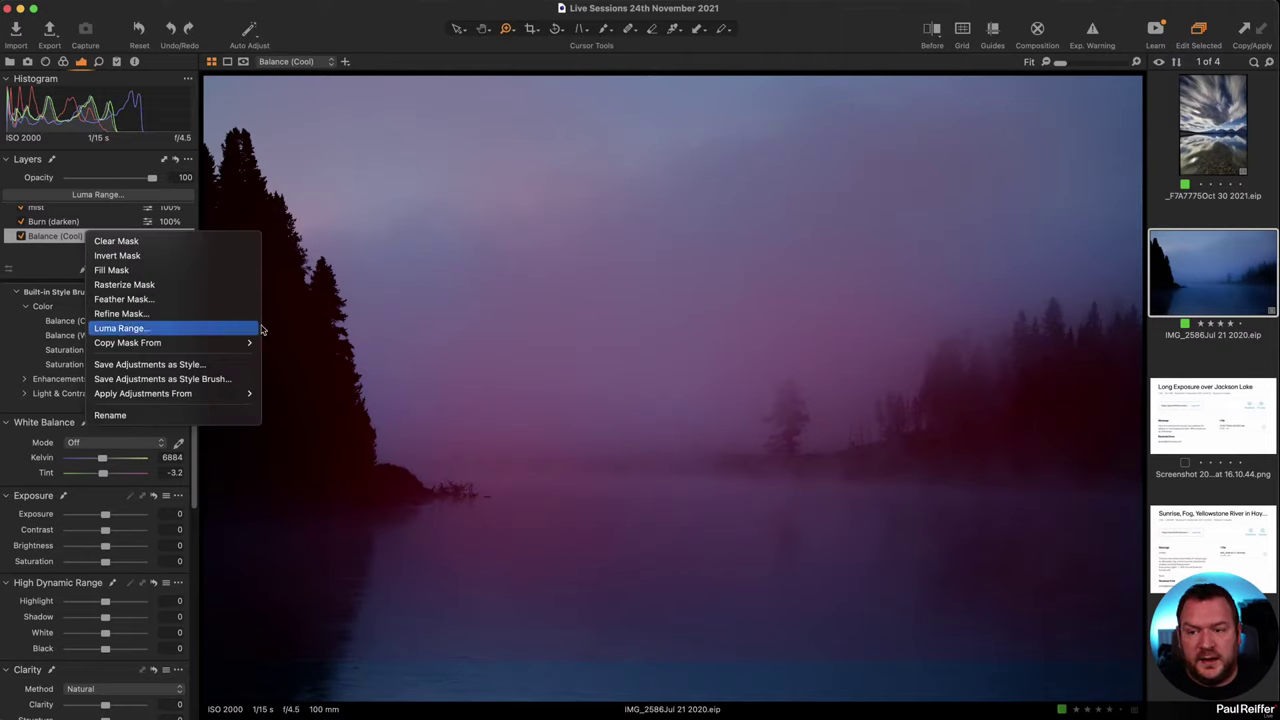
{"action": "left_click", "coordinate": [115, 241]}
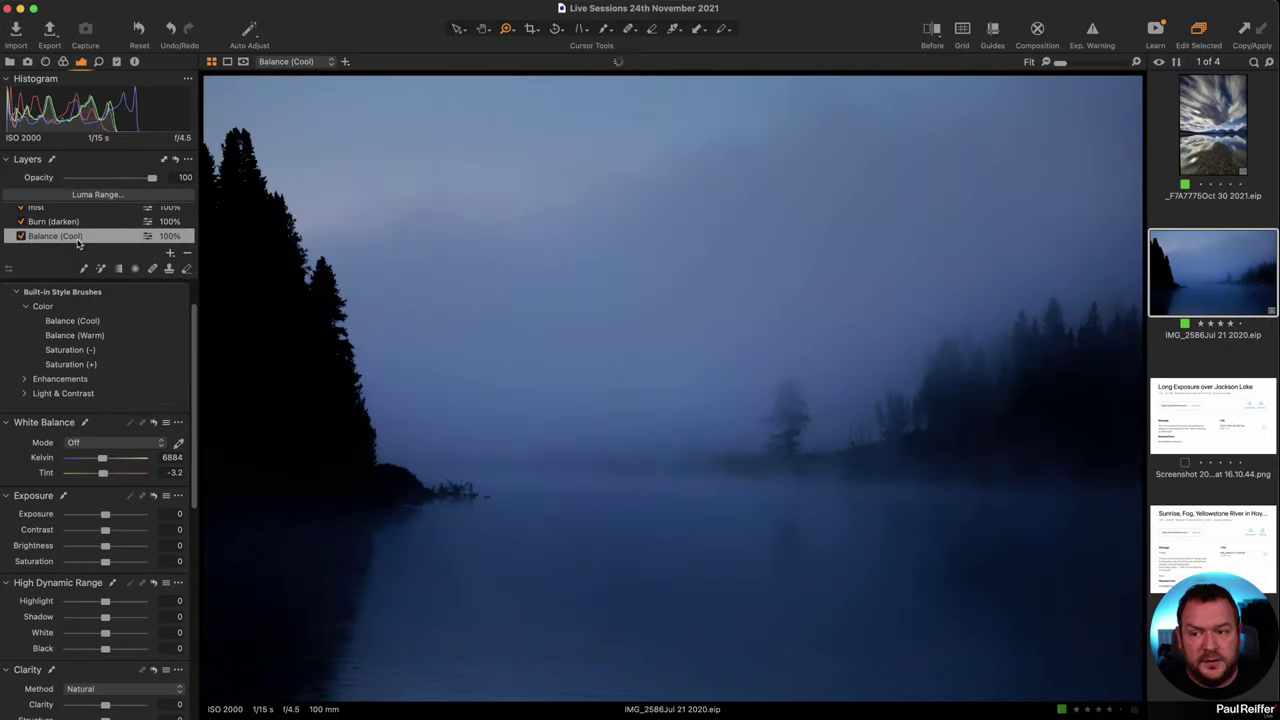
{"action": "key", "text": "b"}
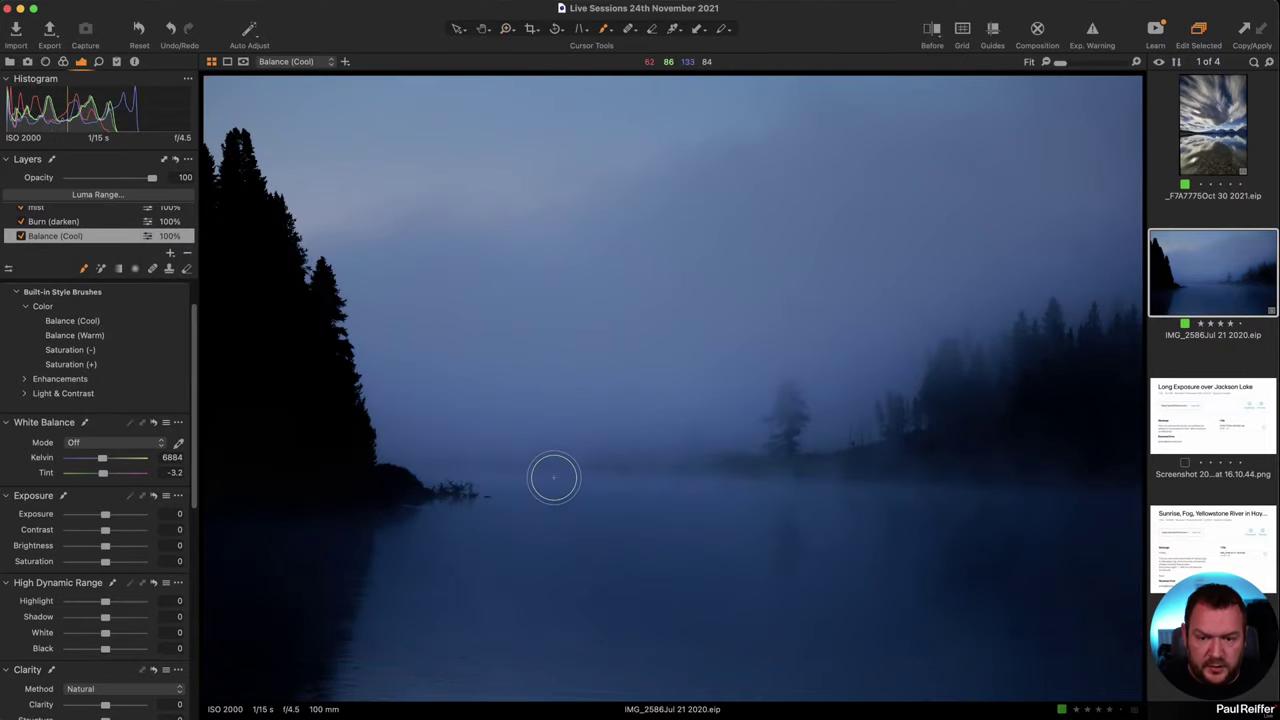
{"action": "right_click", "coordinate": [554, 476]}
{"action": "left_click_drag", "start_coordinate": [600, 497], "coordinate": [471, 493]}
{"action": "mouse_move", "coordinate": [554, 477]}
{"action": "left_mouse_down"}
{"action": "mouse_move", "coordinate": [570, 477]}
{"action": "mouse_move", "coordinate": [557, 509]}
{"action": "left_mouse_up"}
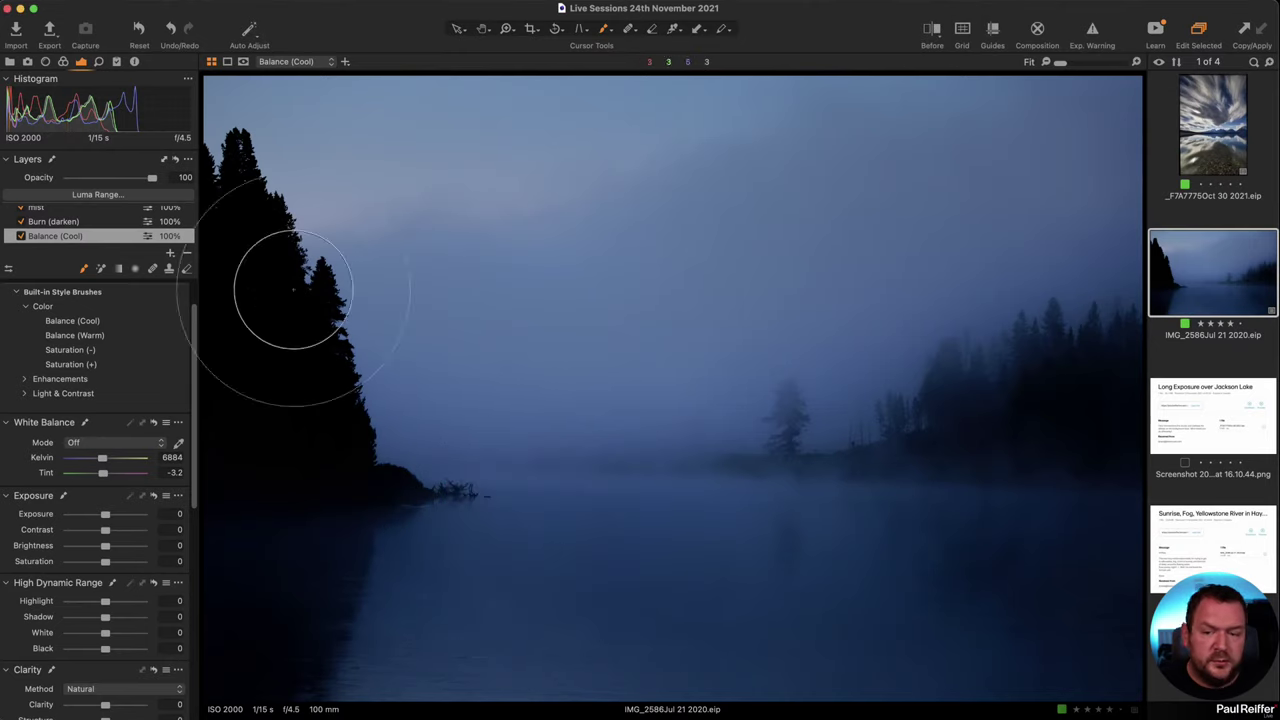
{"action": "mouse_move", "coordinate": [343, 337]}
{"action": "left_mouse_down"}
{"action": "mouse_move", "coordinate": [661, 447]}
{"action": "mouse_move", "coordinate": [644, 443]}
{"action": "mouse_move", "coordinate": [1129, 414]}
{"action": "mouse_move", "coordinate": [737, 557]}
{"action": "mouse_move", "coordinate": [1204, 568]}
{"action": "left_mouse_up"}
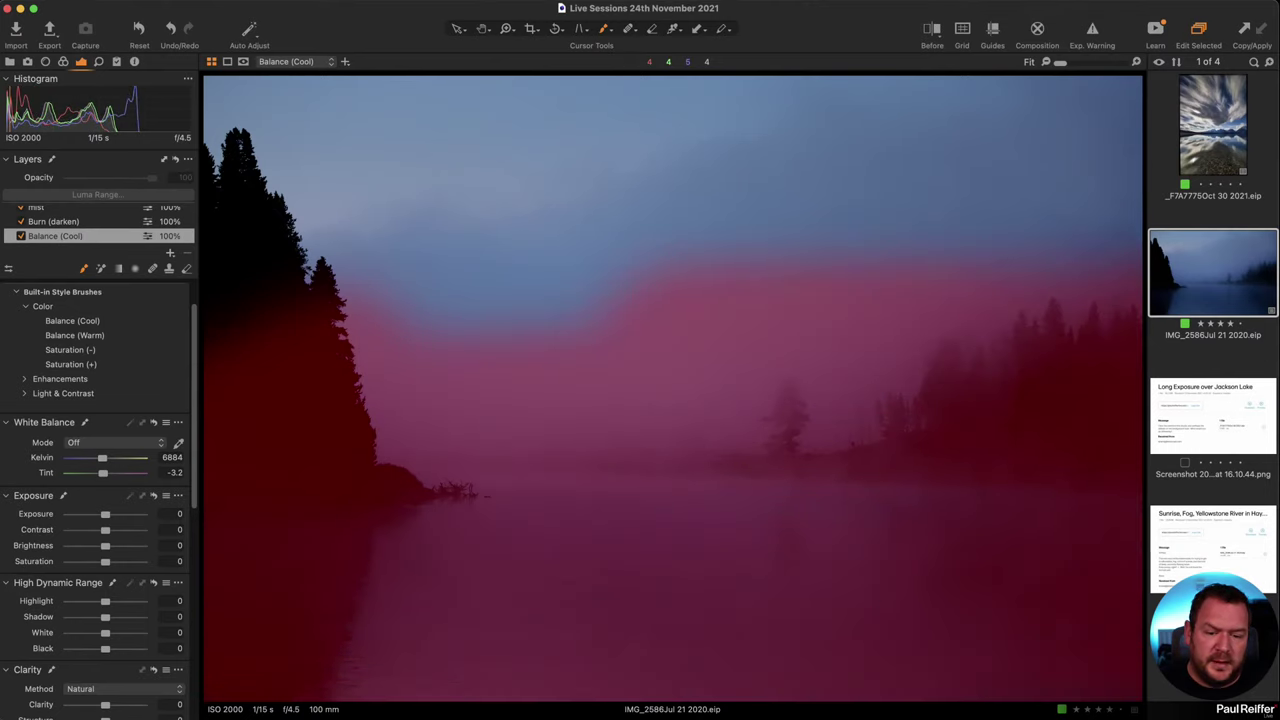
{"action": "left_click", "coordinate": [281, 359]}
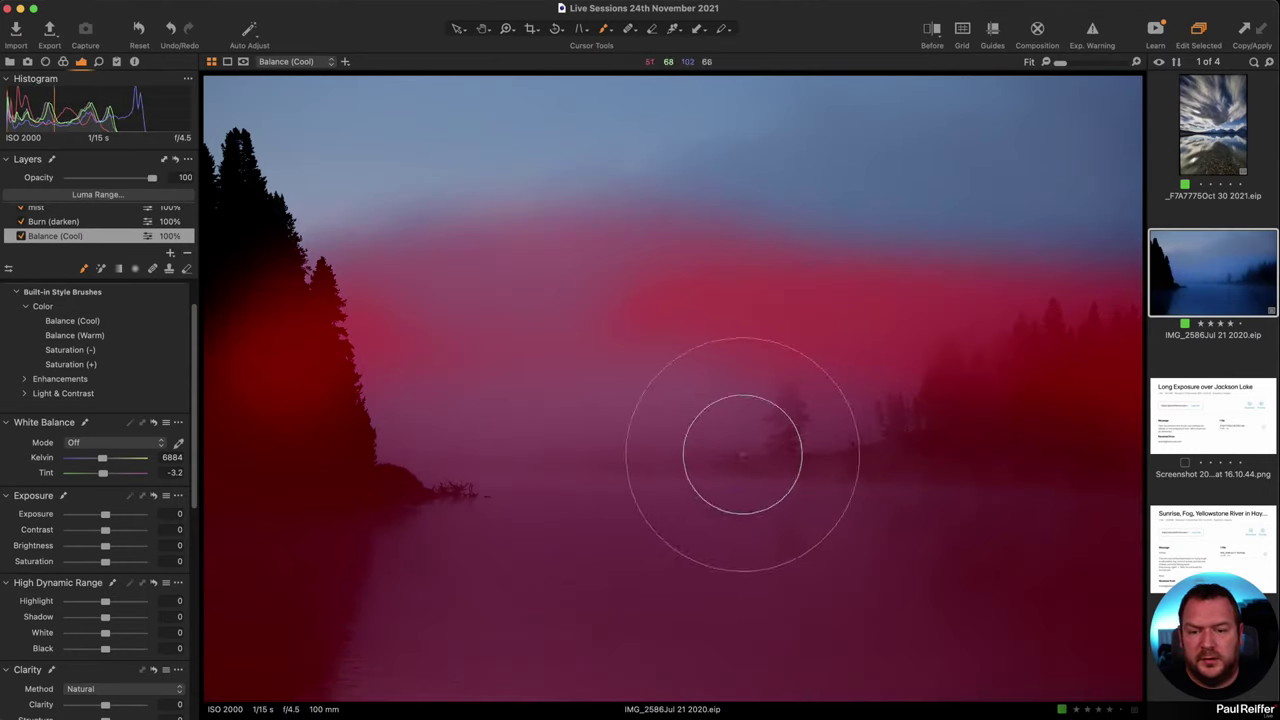
- Even out the Balance (Cool) mask by brushing softly over the mist and up into the lower sky, and hide the mask
{"action": "right_click", "coordinate": [629, 386]}
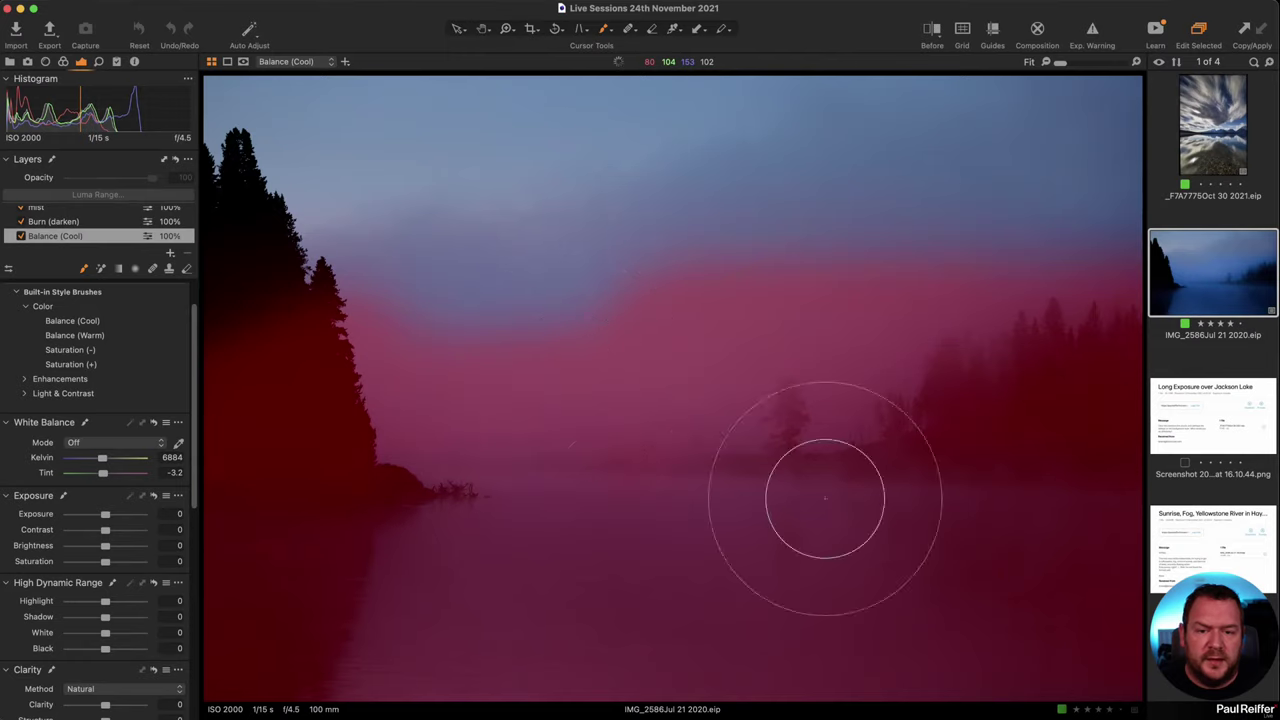
{"action": "mouse_move", "coordinate": [634, 559]}
{"action": "left_mouse_down"}
{"action": "mouse_move", "coordinate": [355, 462]}
{"action": "mouse_move", "coordinate": [250, 569]}
{"action": "mouse_move", "coordinate": [585, 451]}
{"action": "mouse_move", "coordinate": [405, 385]}
{"action": "mouse_move", "coordinate": [714, 229]}
{"action": "left_mouse_up"}
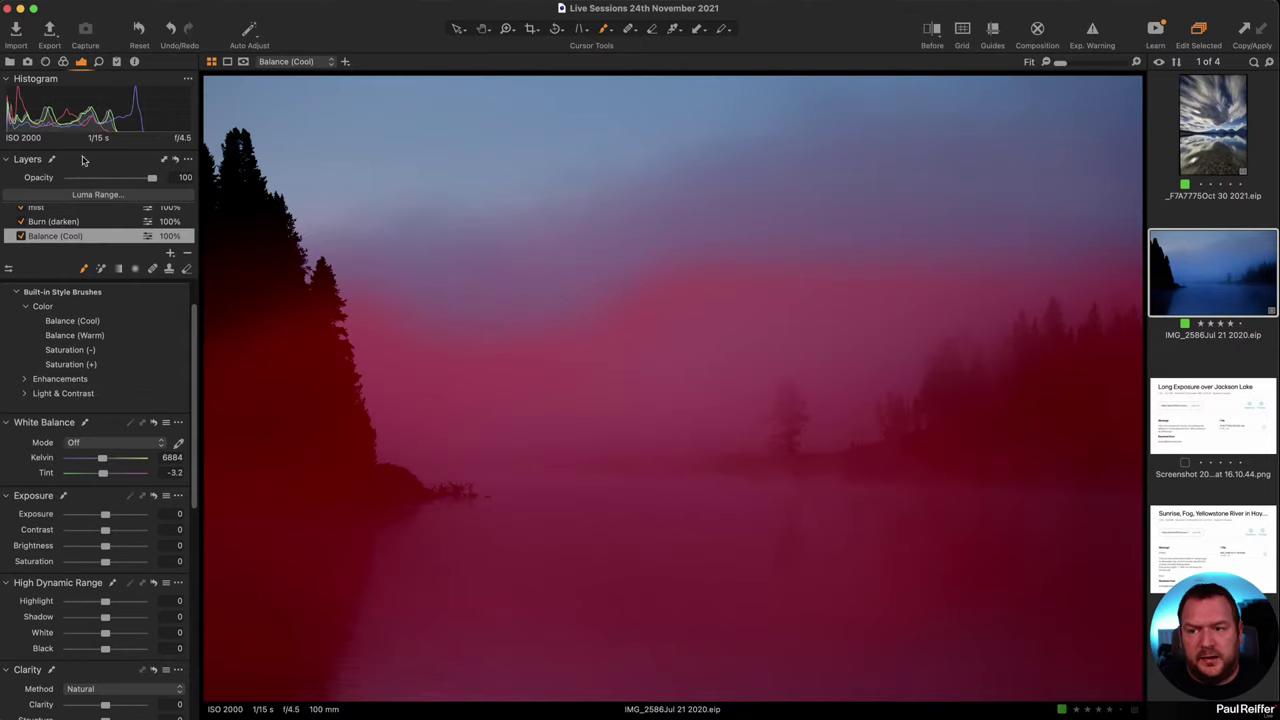
{"action": "key", "text": "m"}
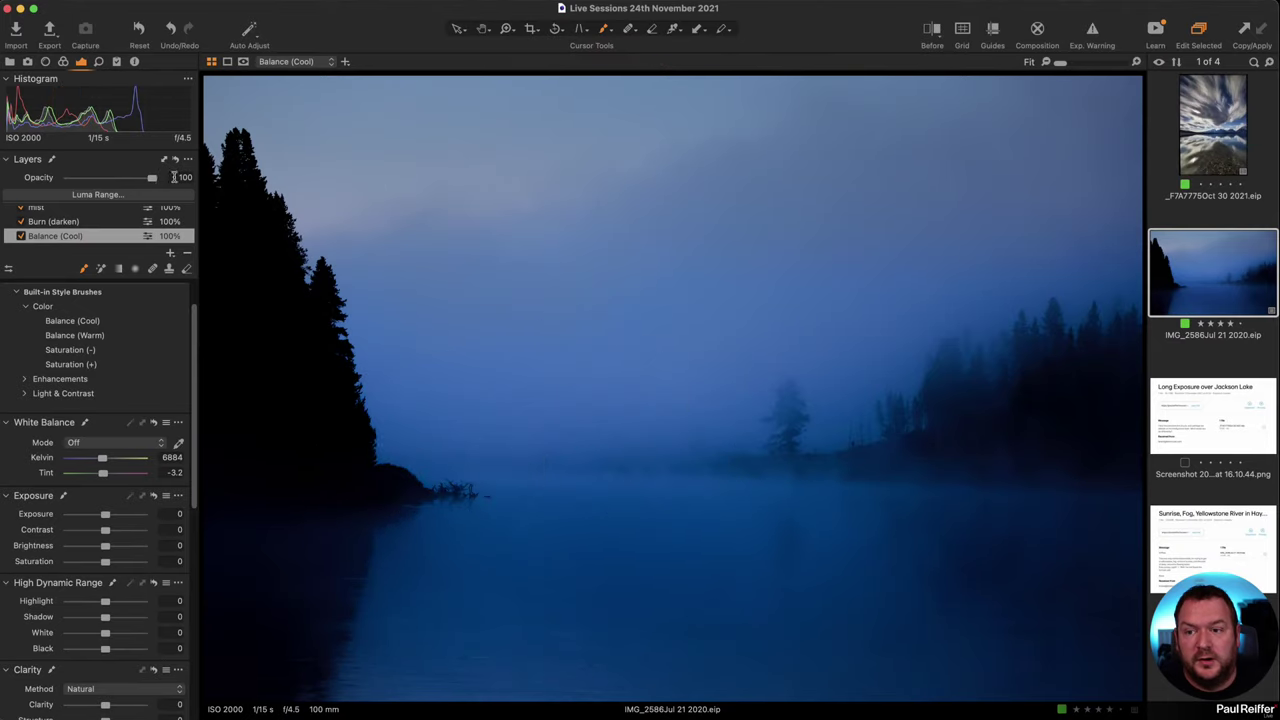
- Lower the Balance (Cool) layer's opacity to 41 and collapse the Built-in Style Brushes group
{"action": "left_click_drag", "start_coordinate": [152, 179], "coordinate": [210, 195]}
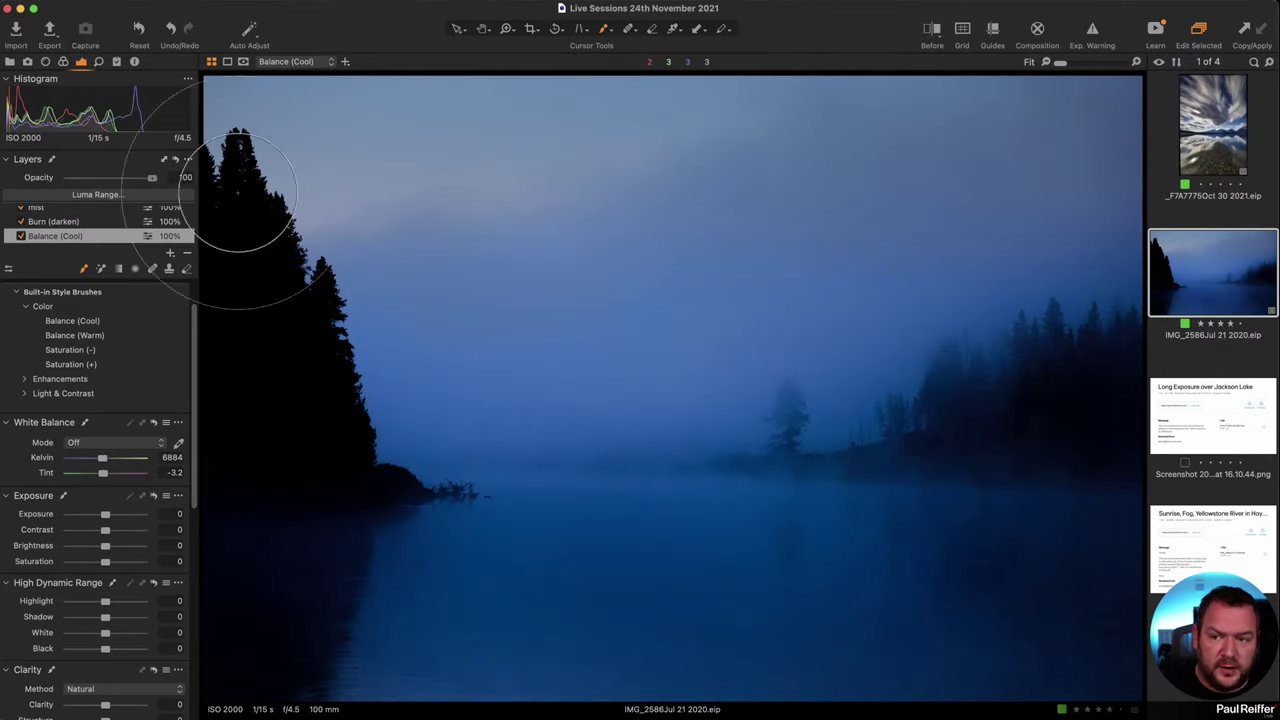
{"action": "left_click", "coordinate": [98, 179]}
{"action": "left_click_drag", "start_coordinate": [98, 179], "coordinate": [104, 188]}
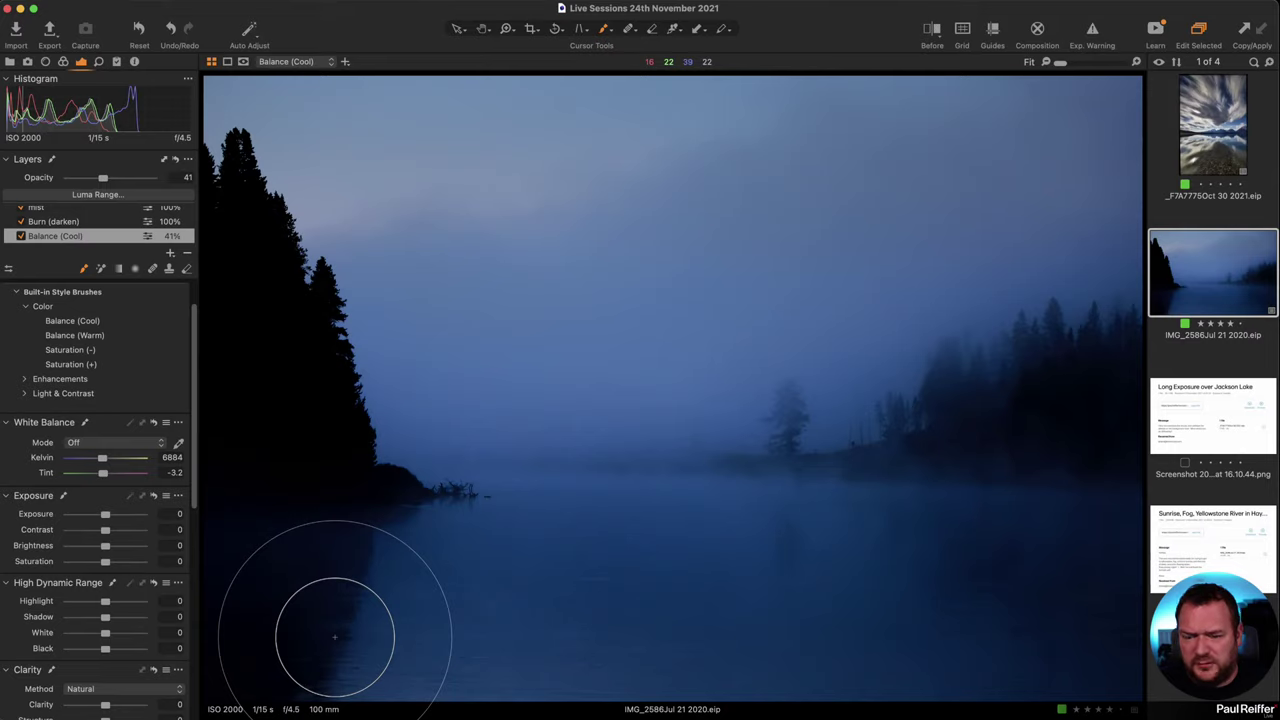
{"action": "left_click", "coordinate": [17, 292]}
{"action": "scroll", "coordinate": [67, 236], "scroll_direction": "up", "scroll_amount": 1}
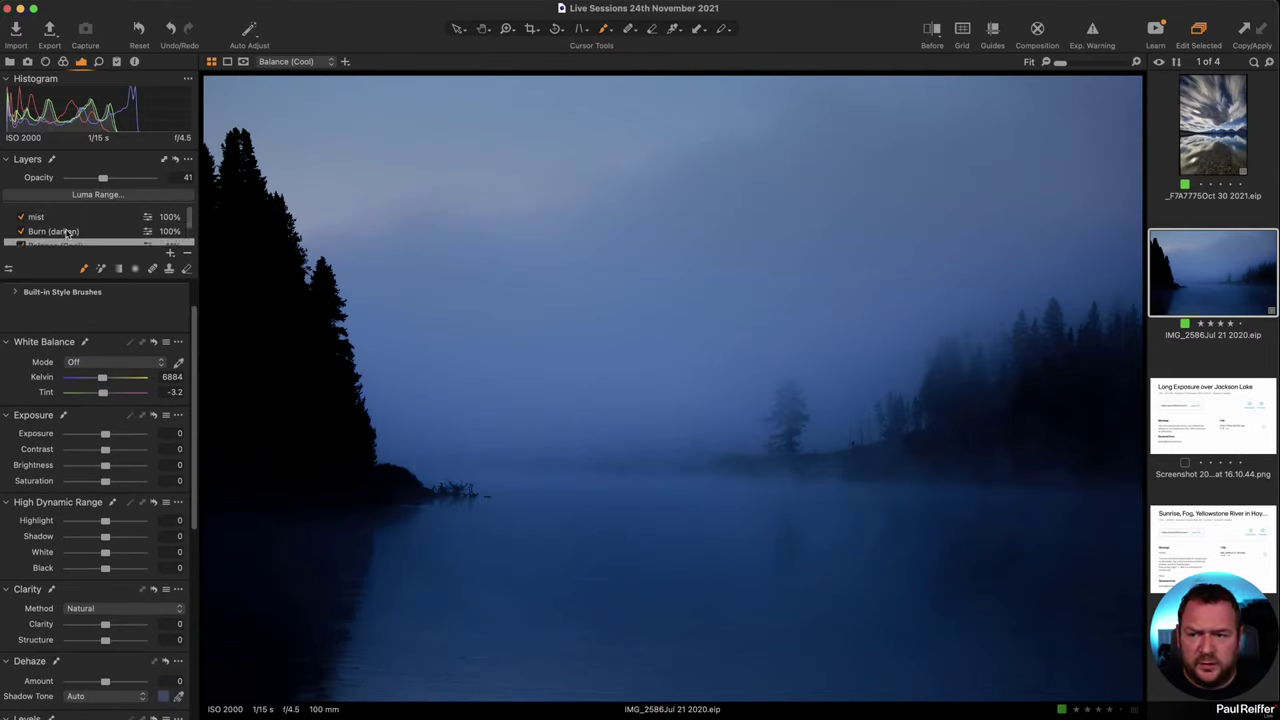
- Examine the mask and adjustments of the mist layer, then the Background layer's adjustment values
{"action": "left_click", "coordinate": [49, 219]}
{"action": "key", "text": "m"}
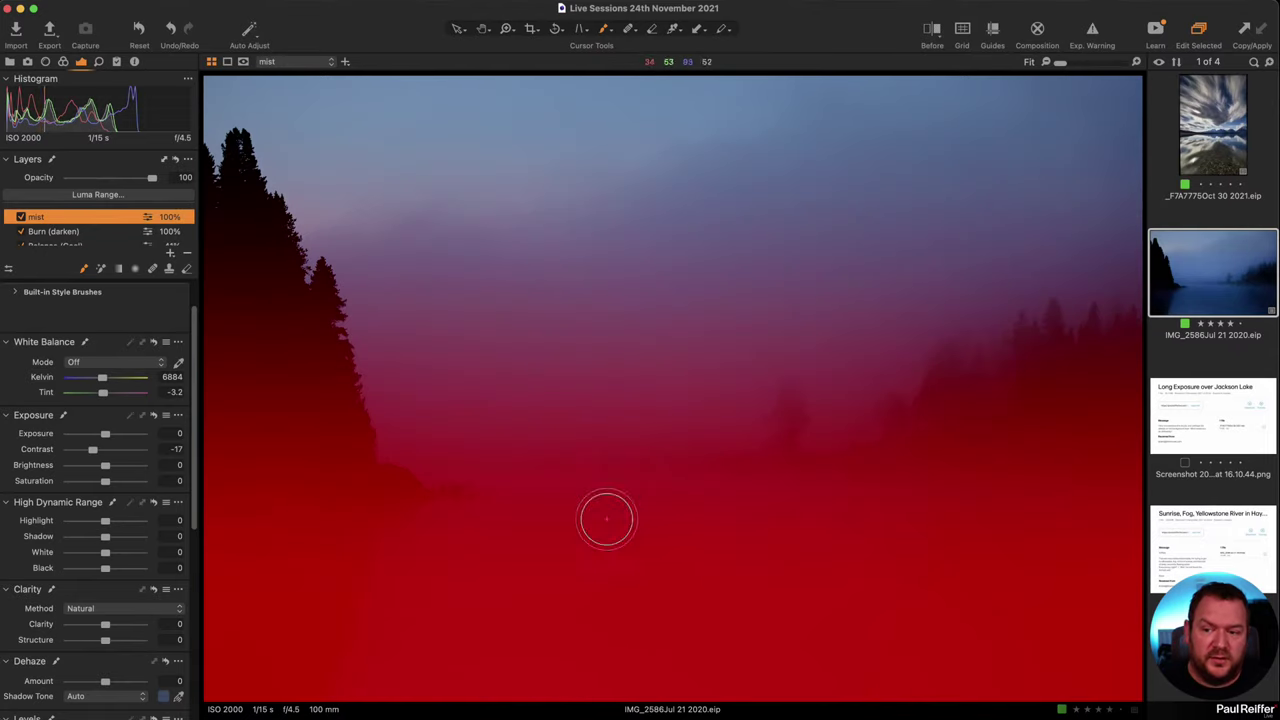
{"action": "key", "text": "m"}
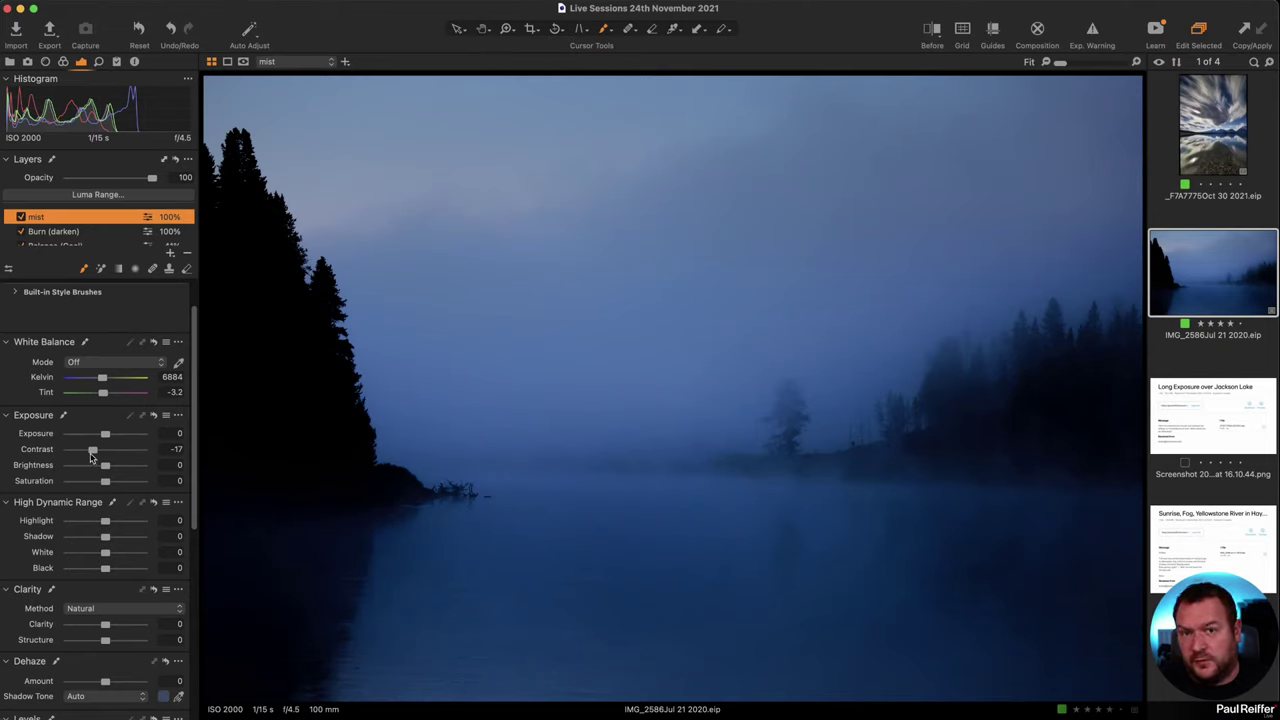
{"action": "scroll", "coordinate": [134, 240], "scroll_direction": "down", "scroll_amount": 2}
{"action": "left_click", "coordinate": [120, 231]}
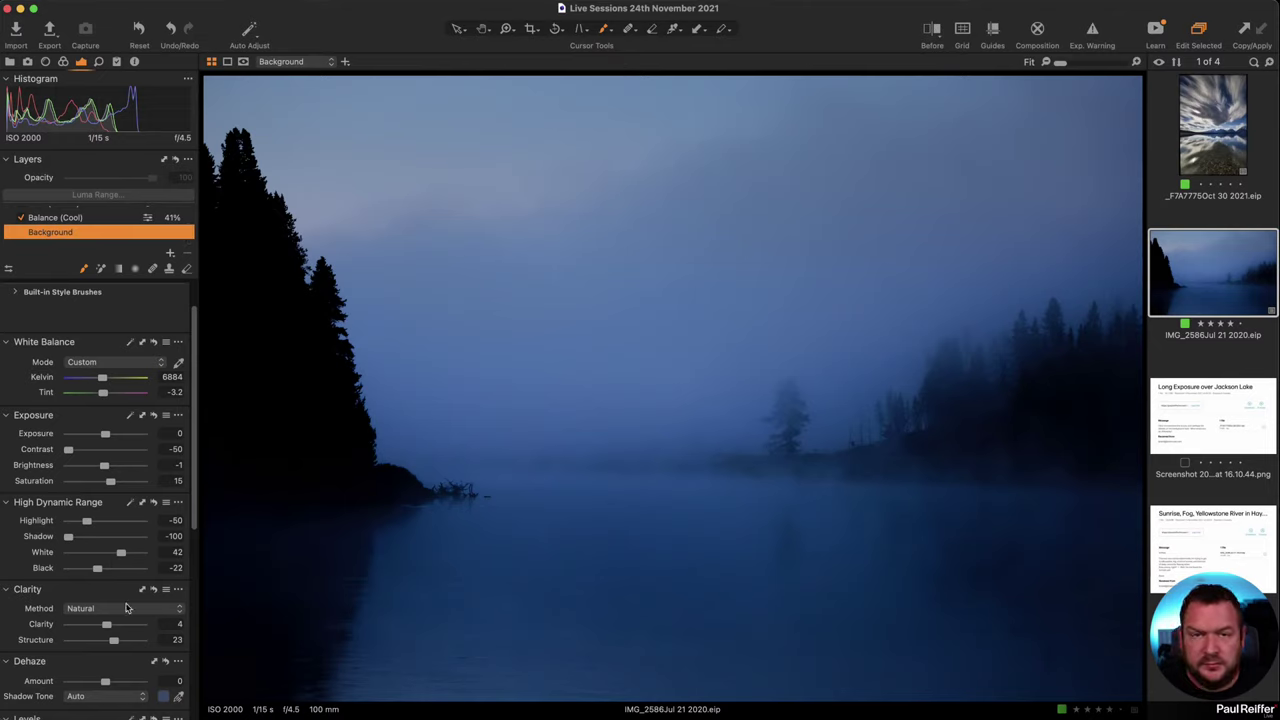
{"action": "scroll", "coordinate": [80, 240], "scroll_direction": "up", "scroll_amount": 2}
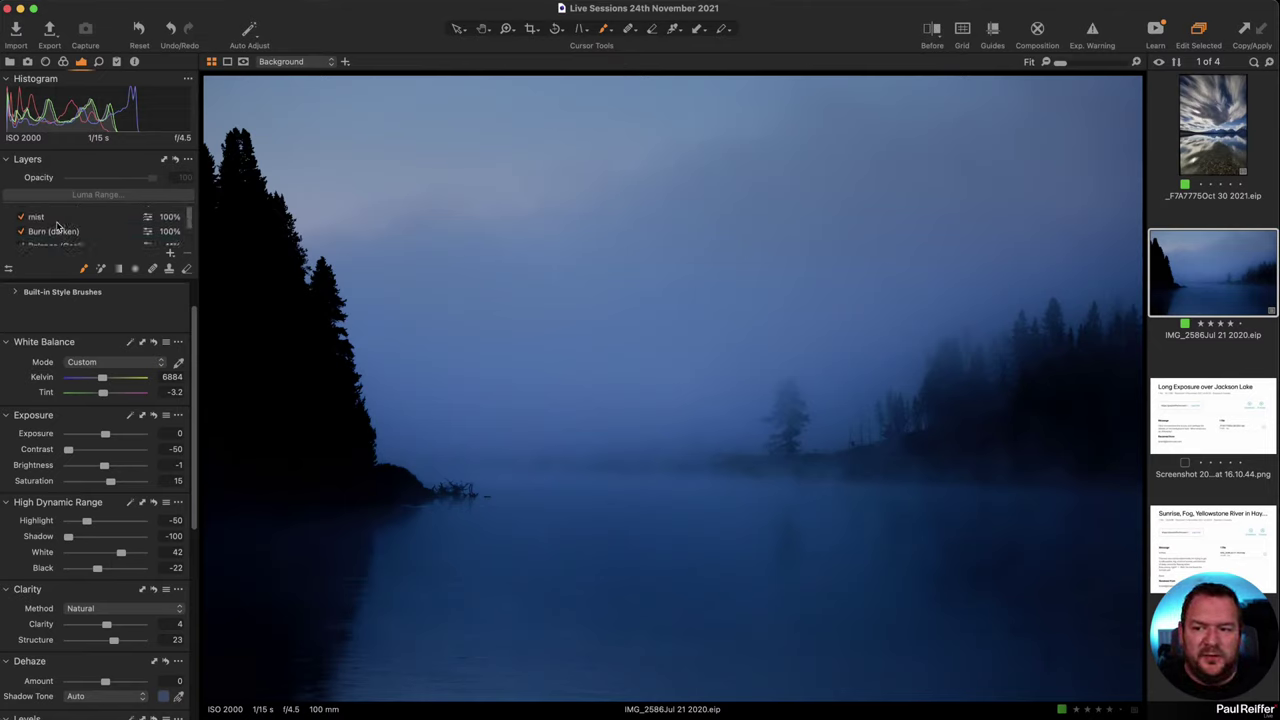
- Add a new adjustment layer above the mist layer and name it "Foreground Mist"
{"action": "left_click", "coordinate": [64, 220]}
{"action": "left_click", "coordinate": [170, 254]}
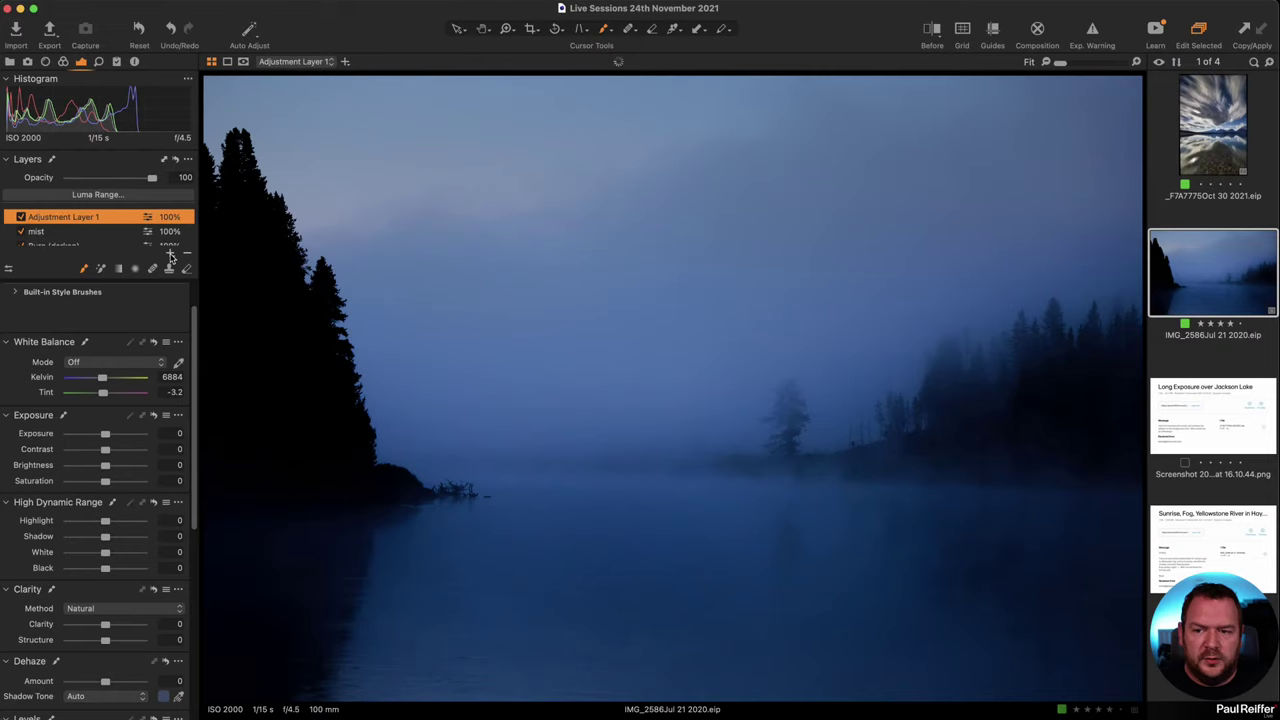
{"action": "double_click", "coordinate": [72, 218]}
{"action": "type", "text": "Foregrou"}
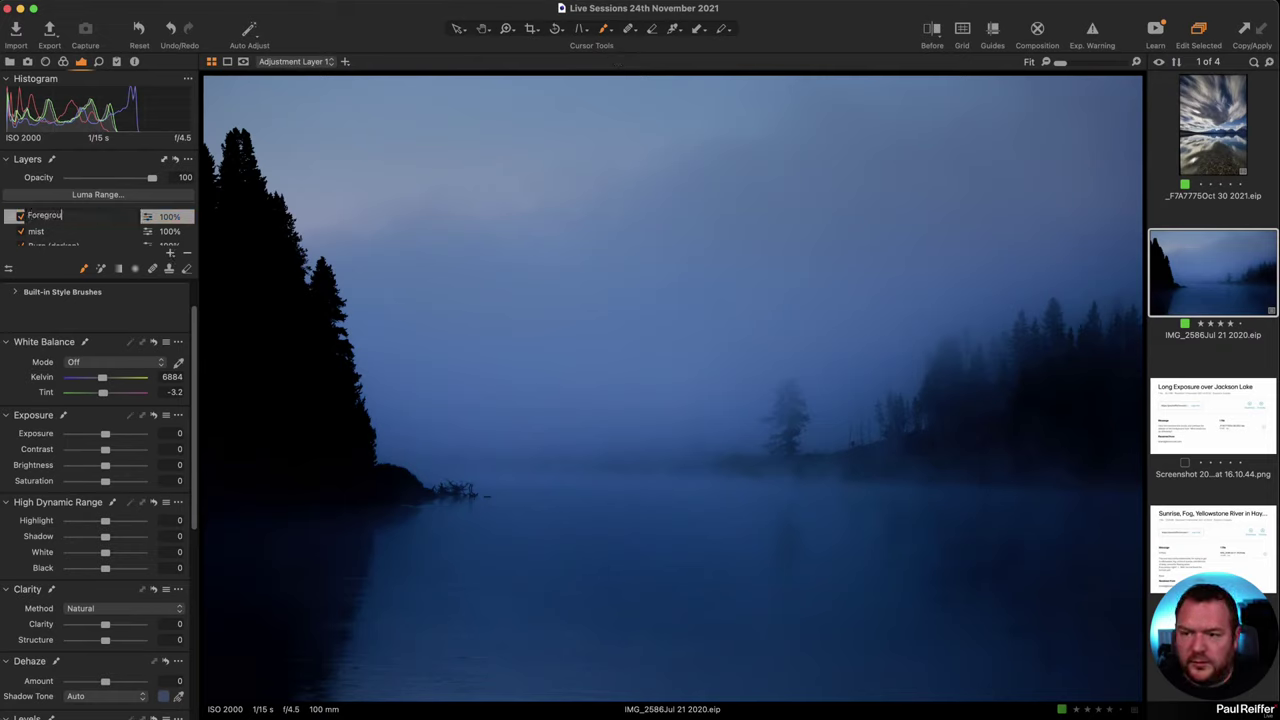
{"action": "type", "text": "nd Mist"}
{"action": "key", "text": "Return"}
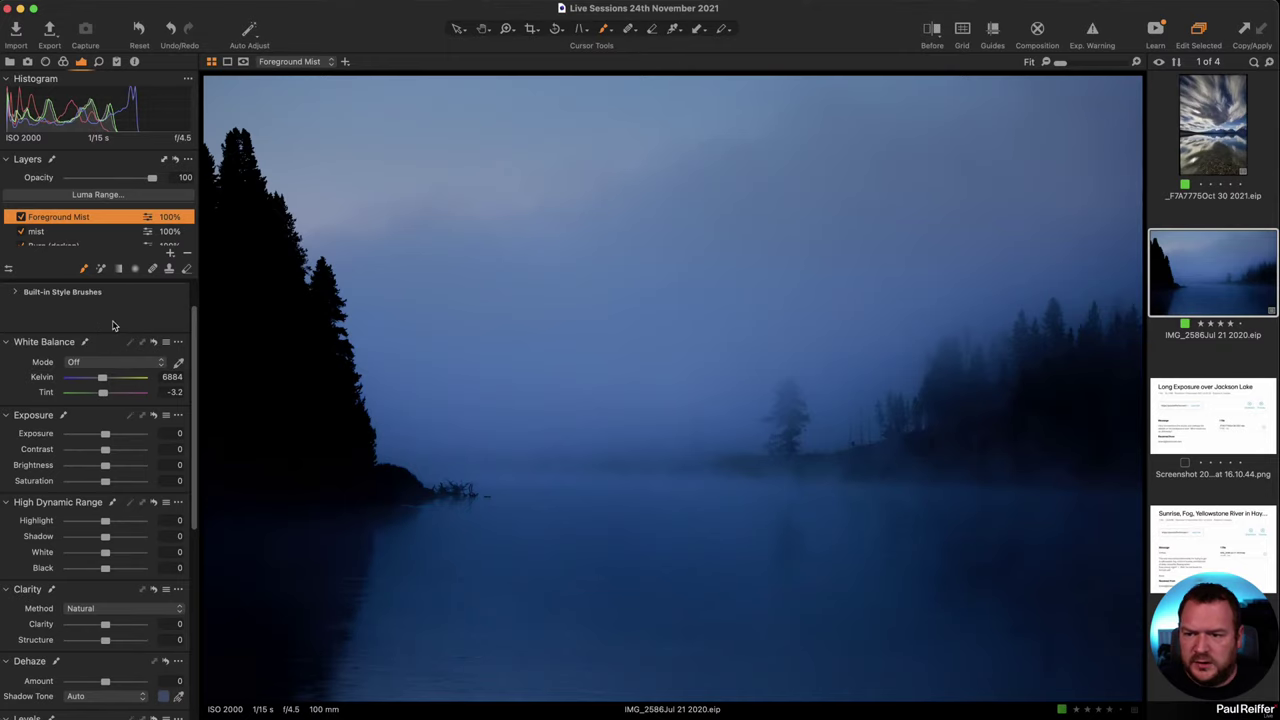
- Draw a slightly tilted linear gradient mask over the foreground water, fading out at the shoreline, and check its coverage
{"action": "left_click", "coordinate": [118, 268]}
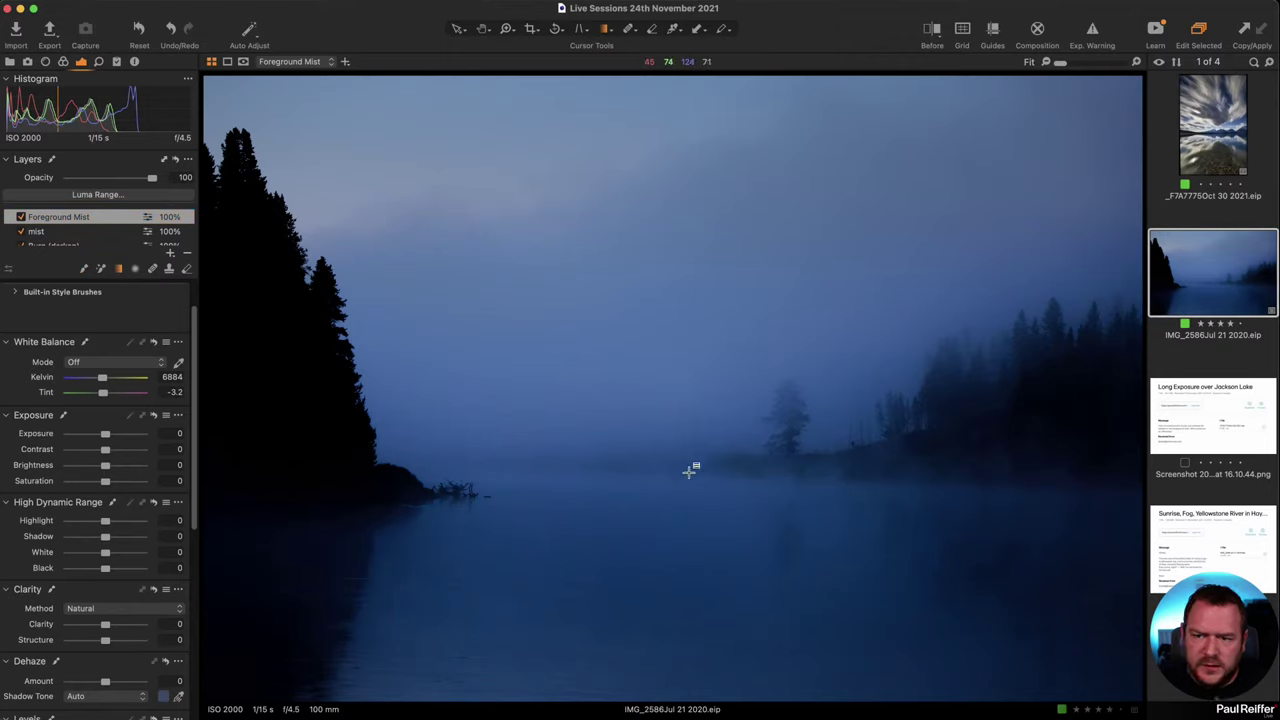
{"action": "left_click_drag", "start_coordinate": [666, 494], "coordinate": [663, 400]}
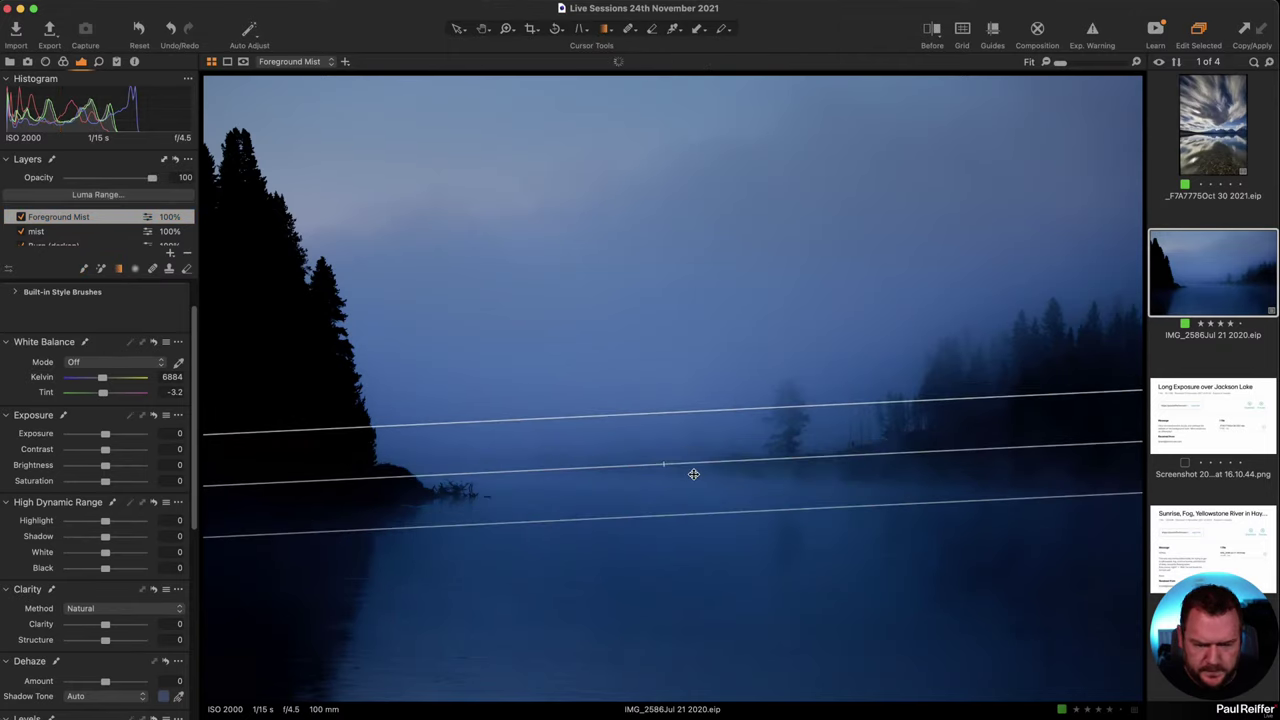
{"action": "left_click_drag", "start_coordinate": [686, 466], "coordinate": [823, 491]}
{"action": "key", "text": "m"}
{"action": "key", "text": "m"}
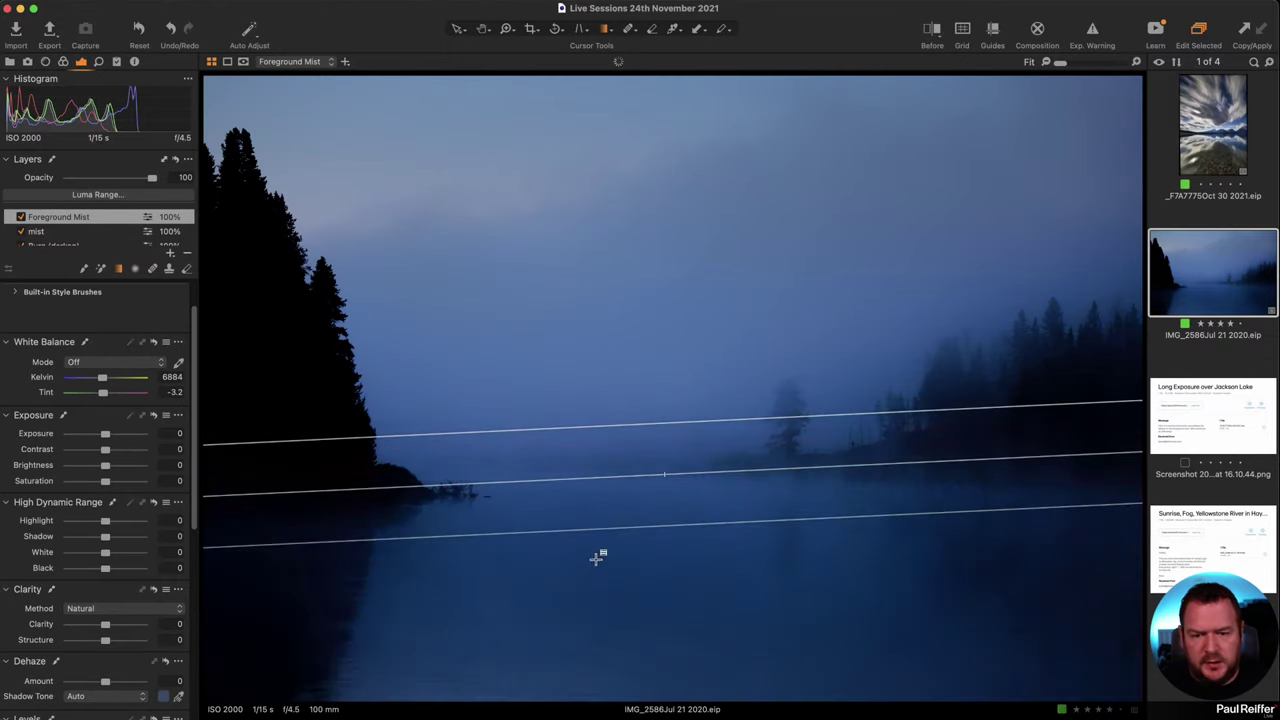
- Set the Foreground Mist layer's Clarity to -66 and Dehaze to -47, with the Dehaze shadow tone sampled manually from the image
{"action": "mouse_move", "coordinate": [103, 627]}
{"action": "left_mouse_down"}
{"action": "mouse_move", "coordinate": [61, 626]}
{"action": "mouse_move", "coordinate": [454, 651]}
{"action": "mouse_move", "coordinate": [213, 620]}
{"action": "mouse_move", "coordinate": [86, 632]}
{"action": "left_mouse_up"}
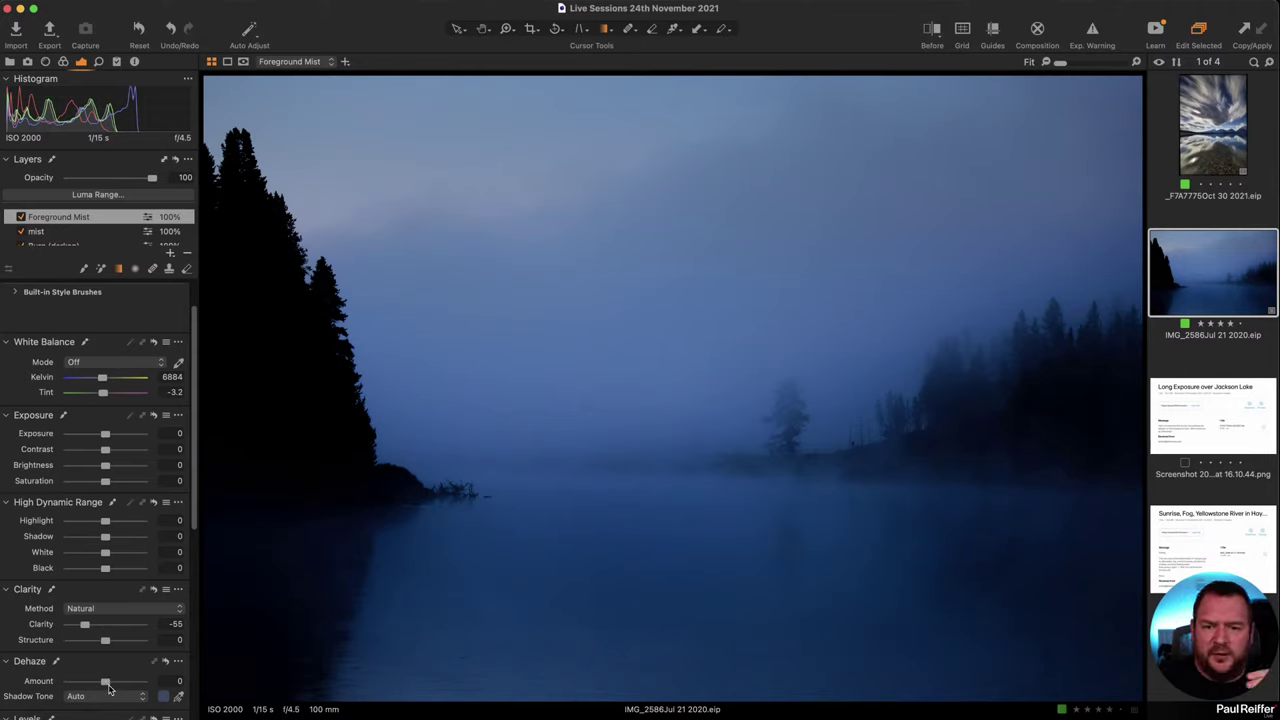
{"action": "left_click_drag", "start_coordinate": [106, 684], "coordinate": [95, 685]}
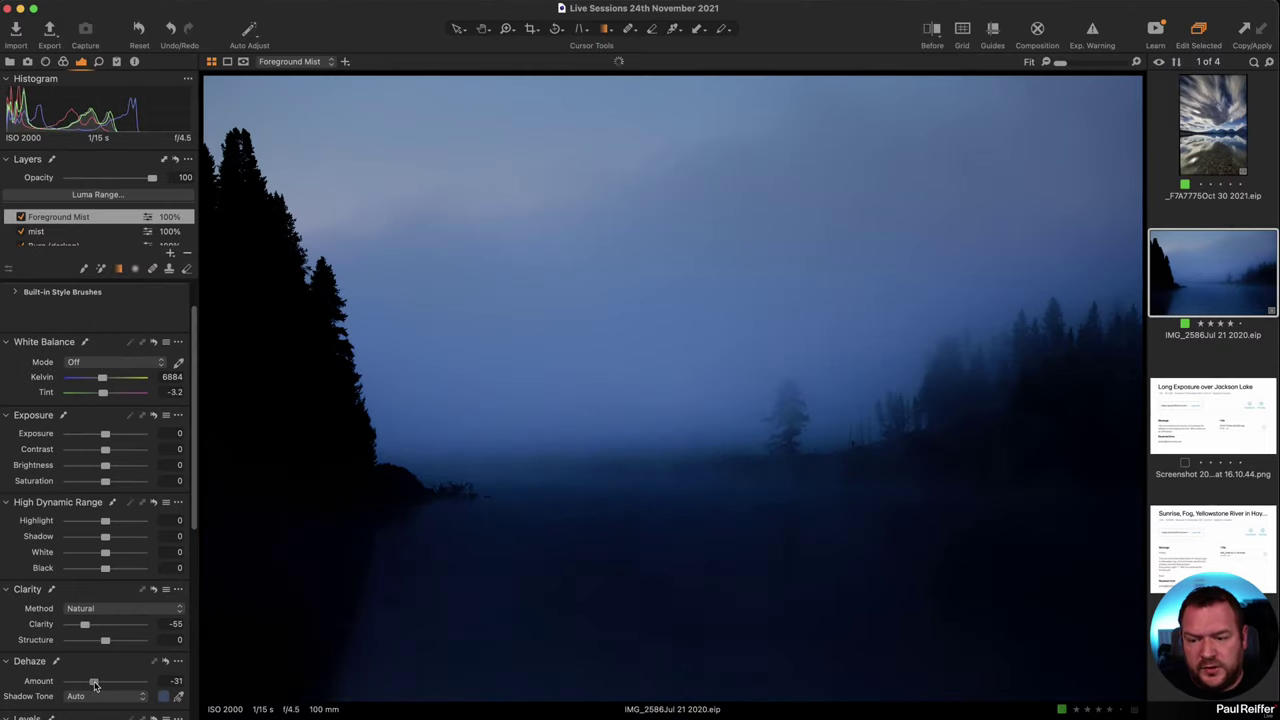
{"action": "left_click", "coordinate": [178, 696]}
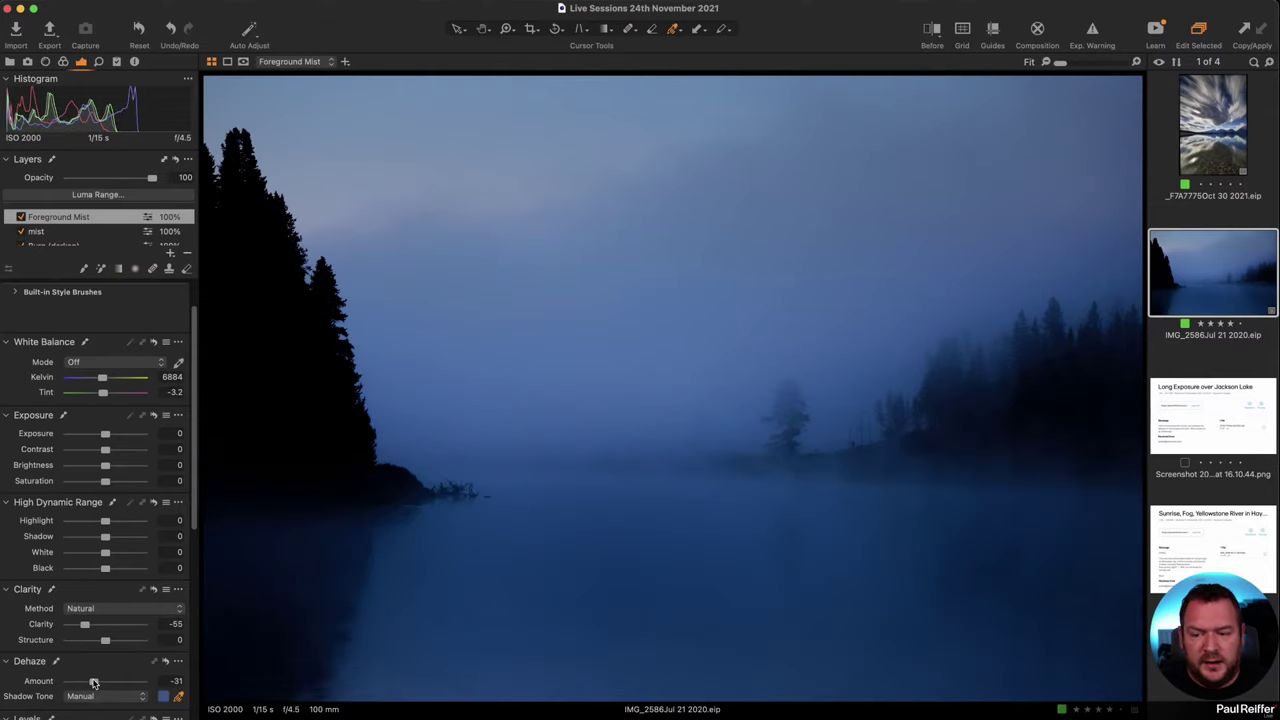
{"action": "left_click_drag", "start_coordinate": [94, 683], "coordinate": [87, 683]}
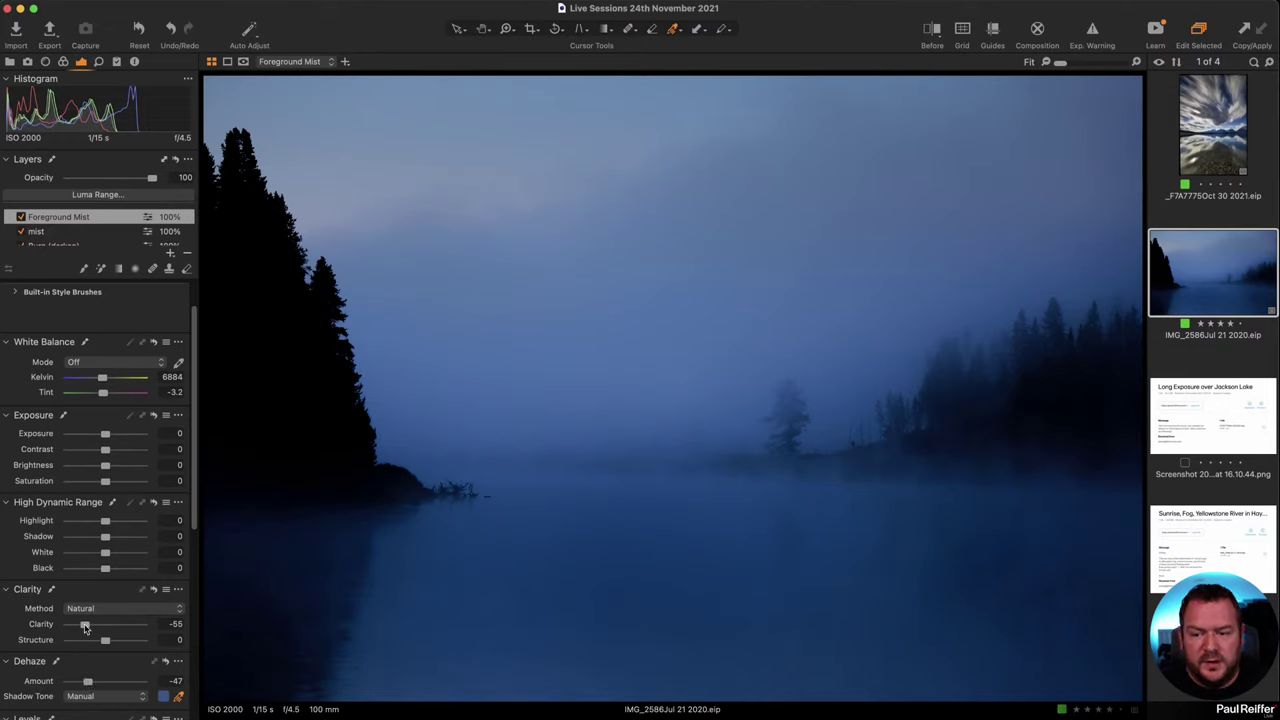
{"action": "left_click_drag", "start_coordinate": [85, 624], "coordinate": [83, 627]}
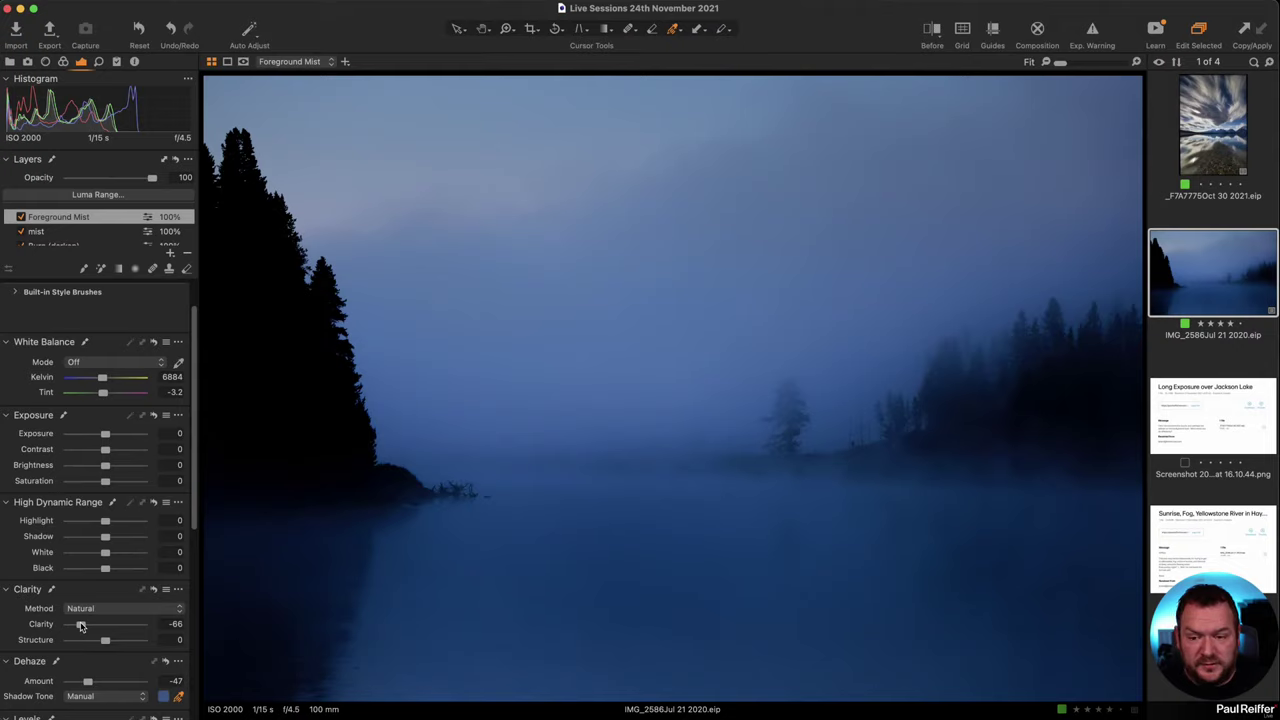
- Set the layer's Brightness to -6 and Saturation to 11, and compare the photo with Foreground Mist off and on
{"action": "left_click_drag", "start_coordinate": [106, 465], "coordinate": [109, 486]}
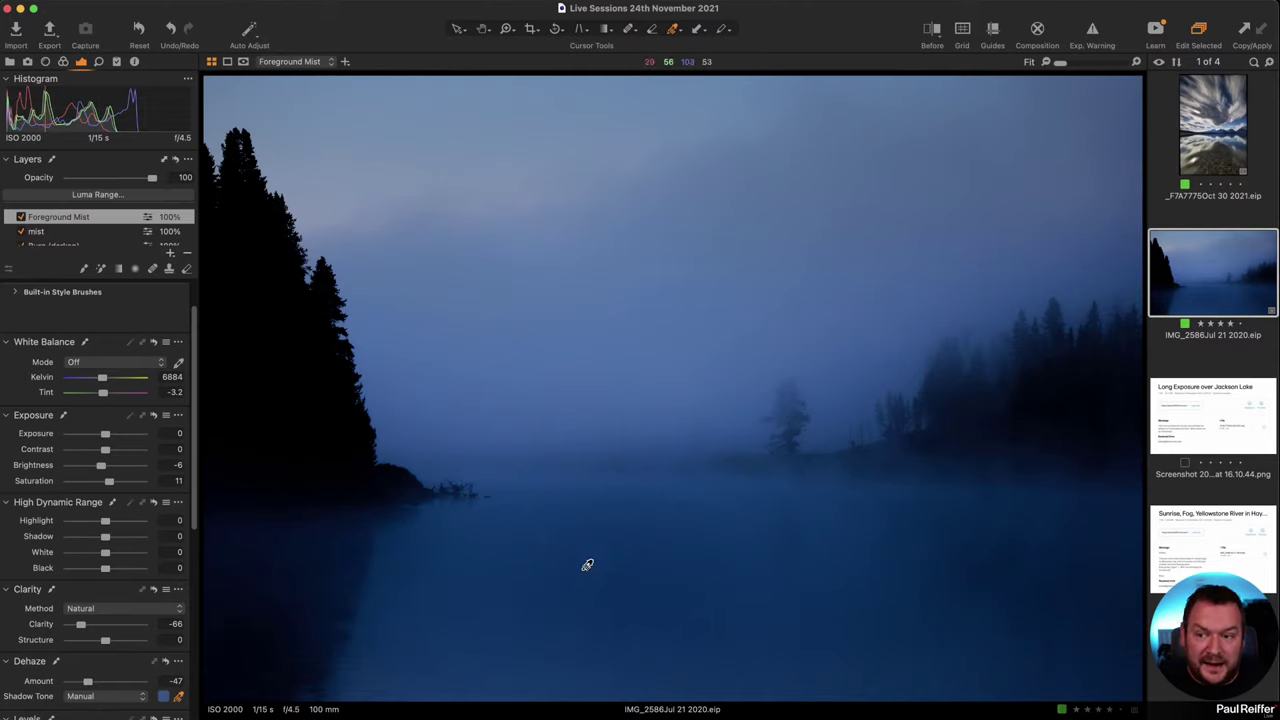
{"action": "left_click", "coordinate": [21, 217]}
{"action": "left_click", "coordinate": [21, 217]}
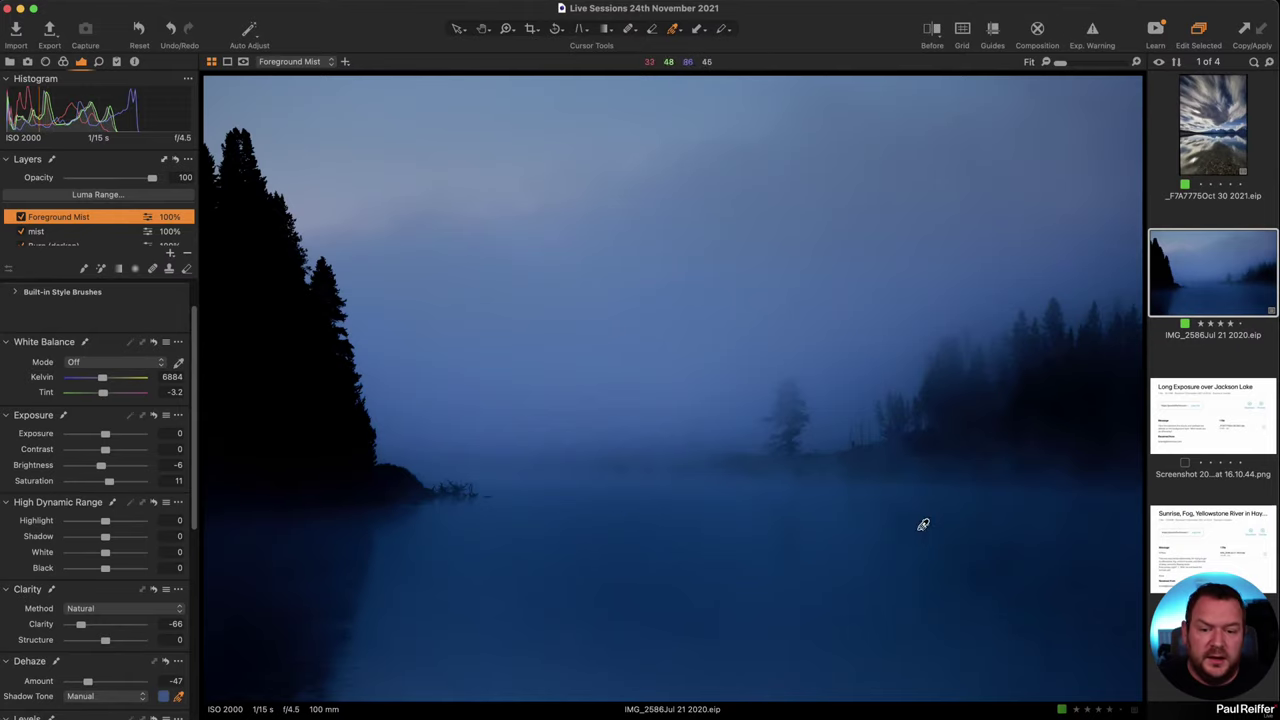
{"action": "left_click", "coordinate": [21, 217]}
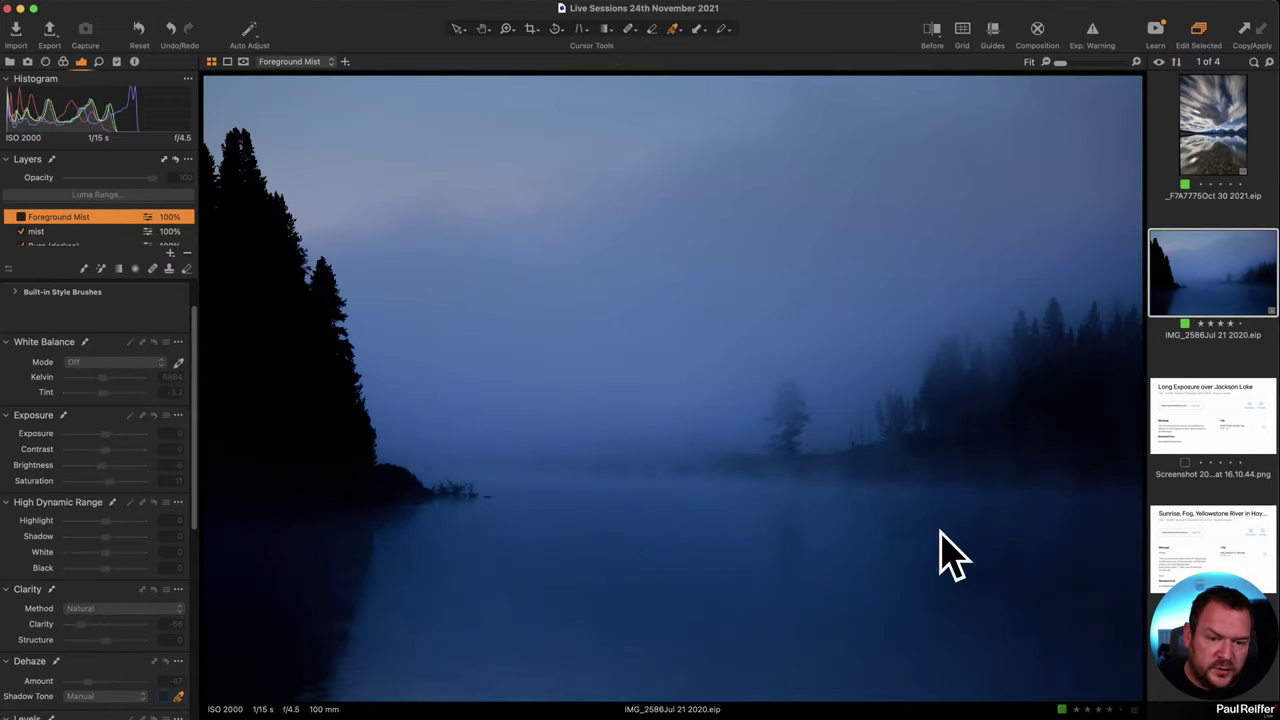
{"action": "left_click", "coordinate": [21, 217]}
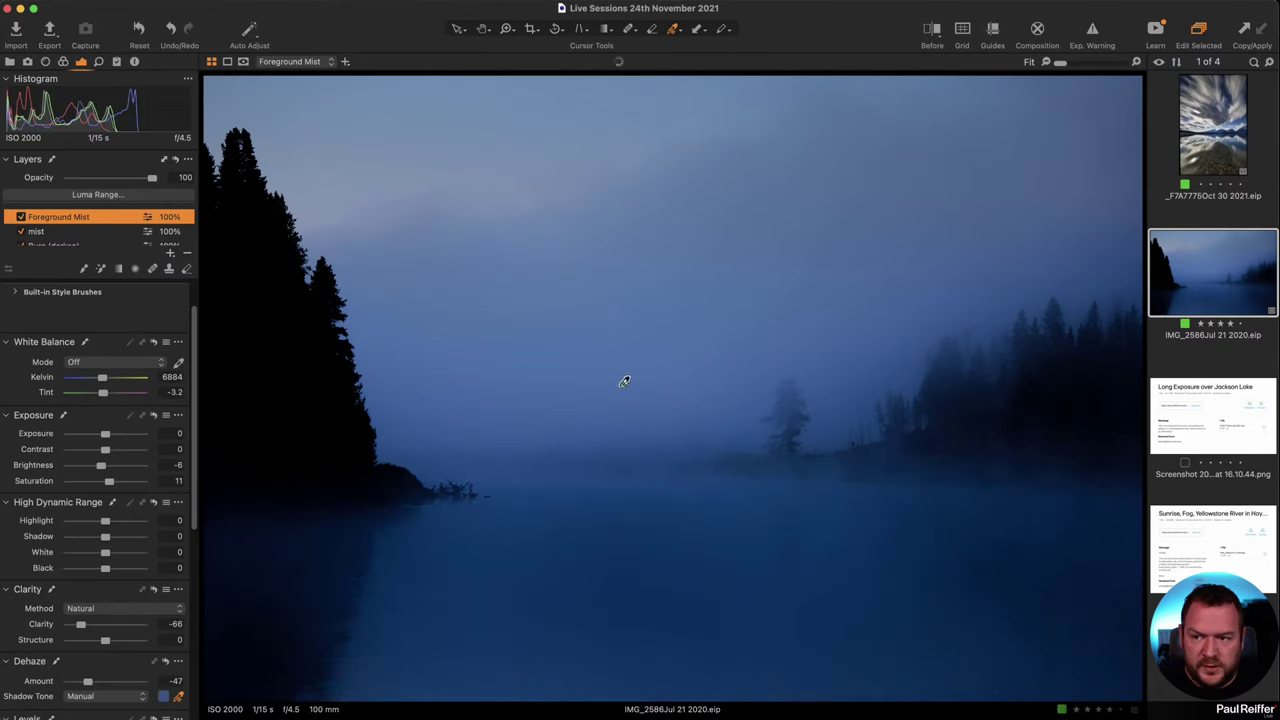
- Switch to the mask eraser and set its size to 627
{"action": "key", "text": "b"}
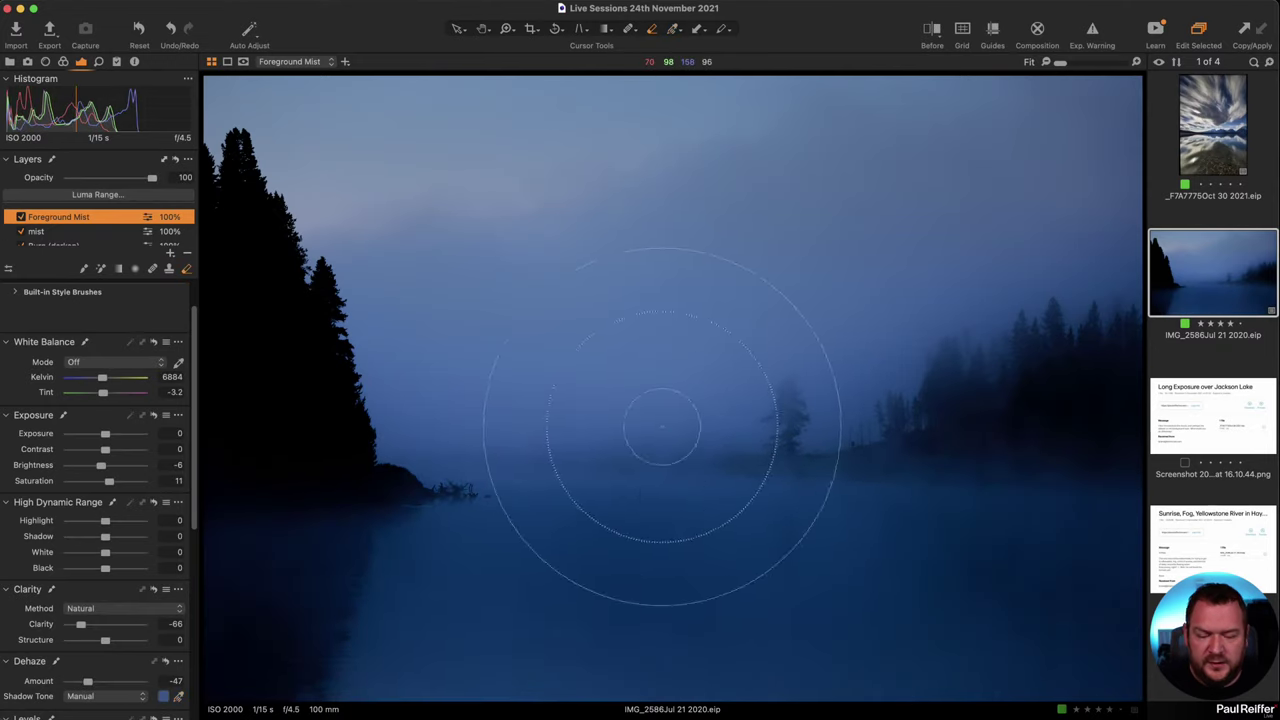
{"action": "right_click", "coordinate": [614, 429]}
{"action": "mouse_move", "coordinate": [626, 426]}
{"action": "left_mouse_down"}
{"action": "mouse_move", "coordinate": [594, 442]}
{"action": "mouse_move", "coordinate": [607, 458]}
{"action": "mouse_move", "coordinate": [629, 442]}
{"action": "mouse_move", "coordinate": [594, 442]}
{"action": "mouse_move", "coordinate": [642, 427]}
{"action": "left_mouse_up"}
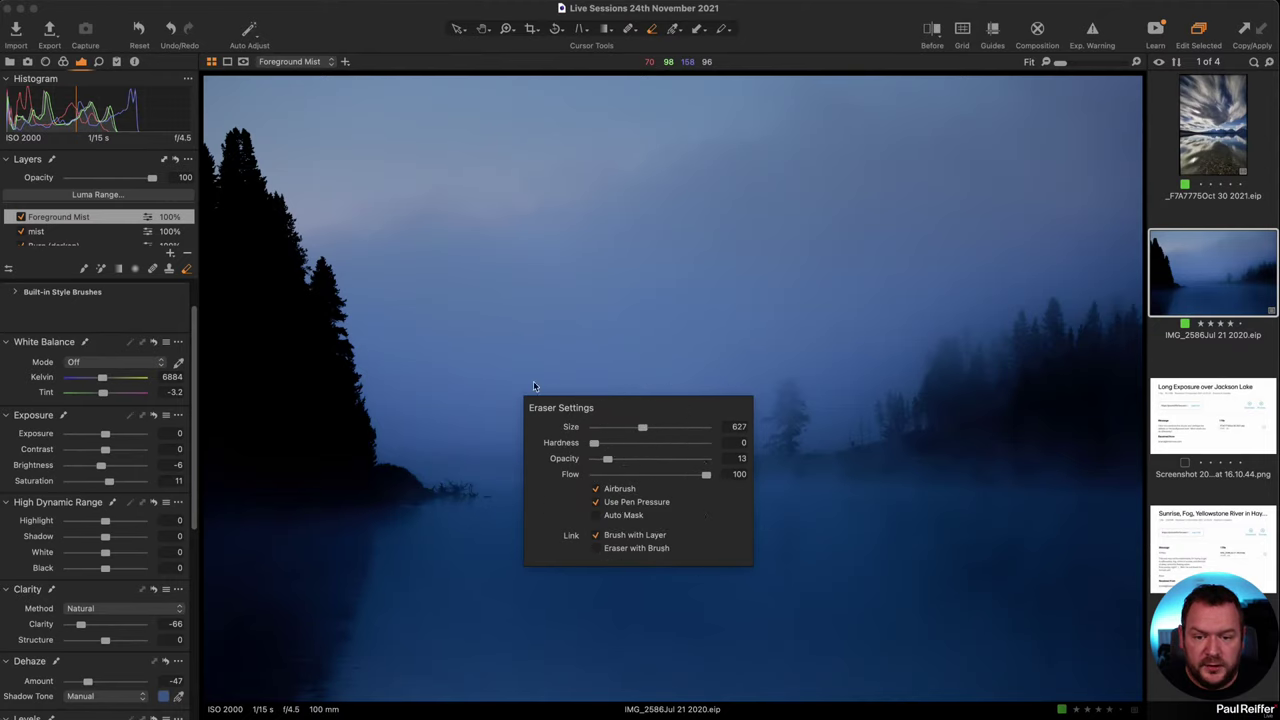
- Rasterize the Foreground Mist mask and partially erase it across the misty water below the shoreline
{"action": "key", "text": "m"}
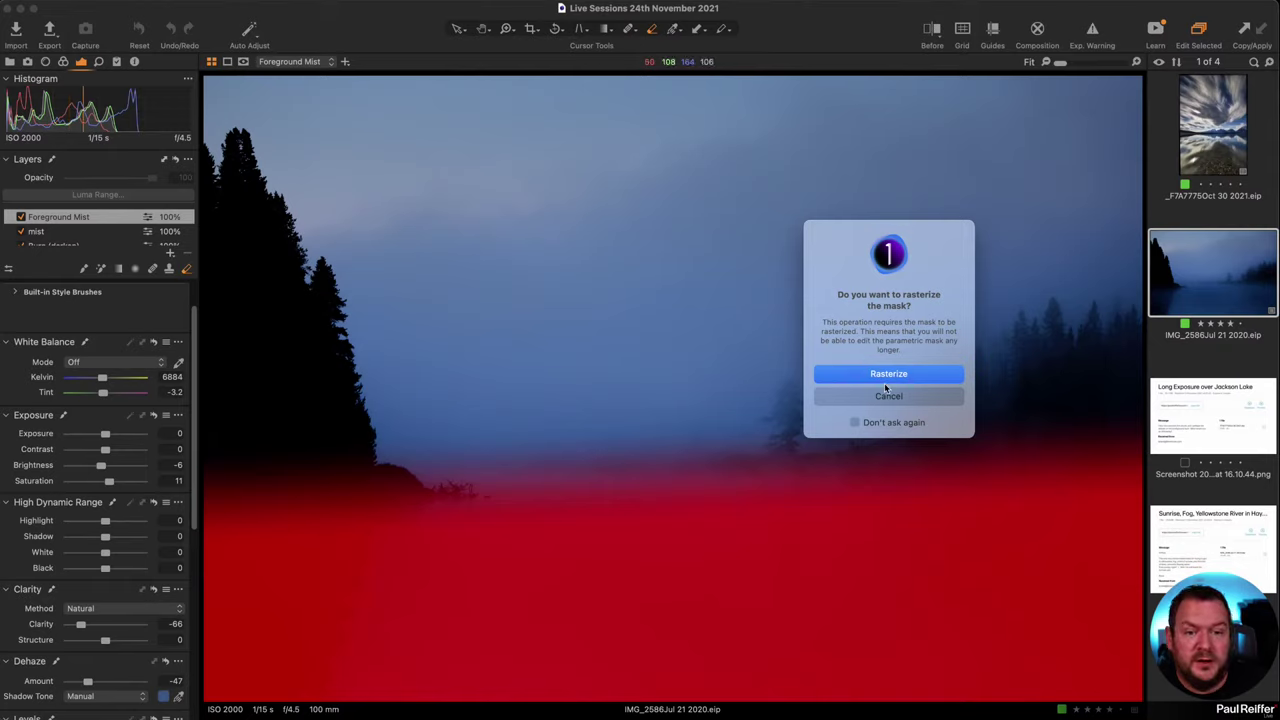
{"action": "left_click", "coordinate": [881, 375]}
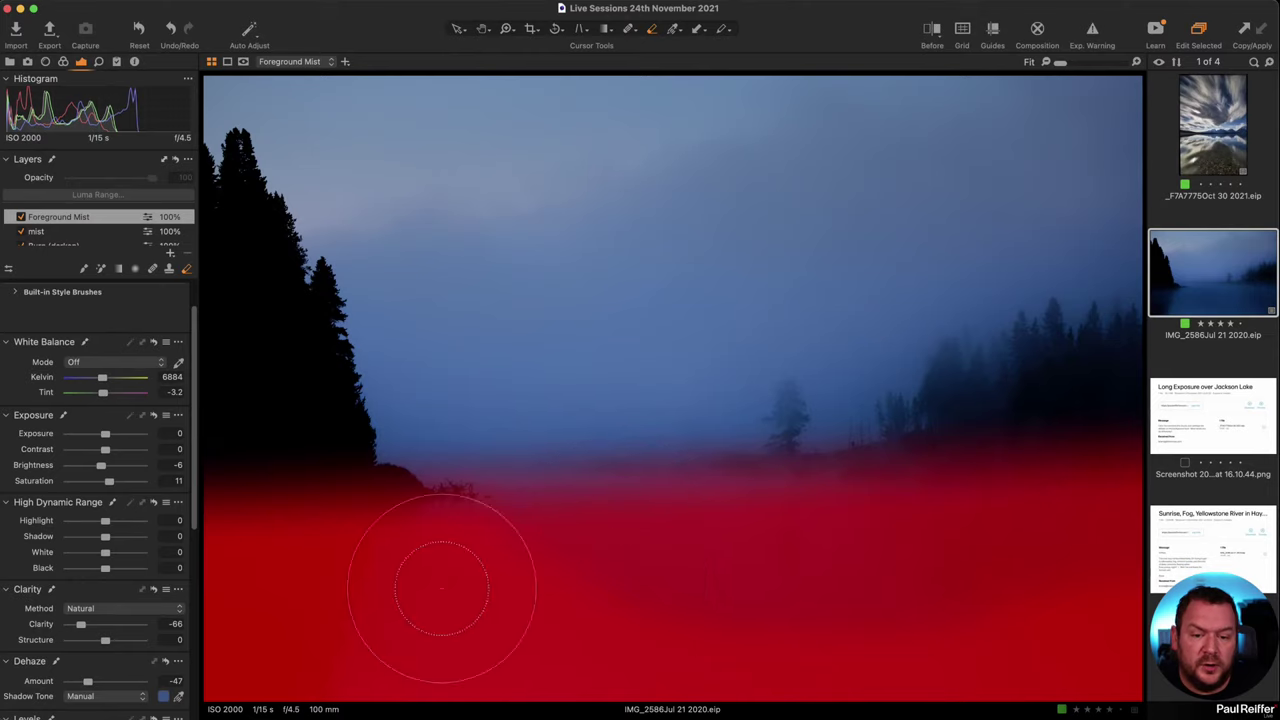
{"action": "left_click_drag", "start_coordinate": [1073, 505], "coordinate": [686, 534]}
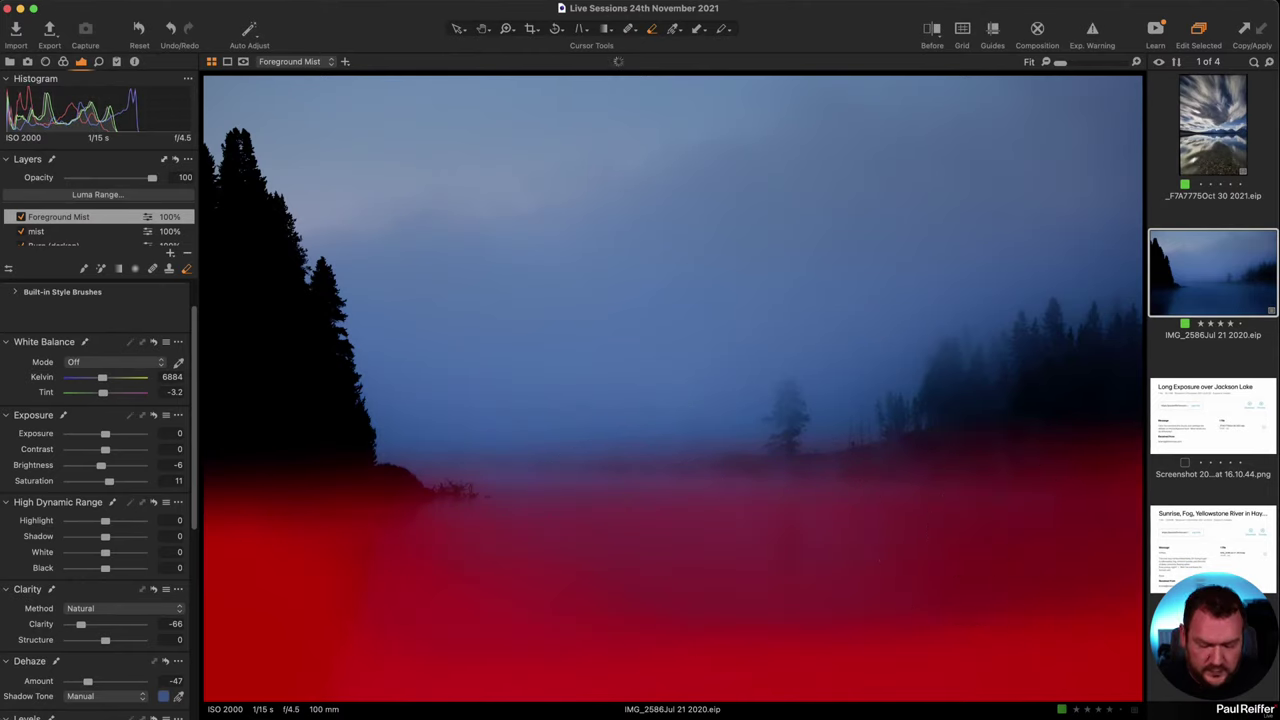
{"action": "key", "text": "m"}
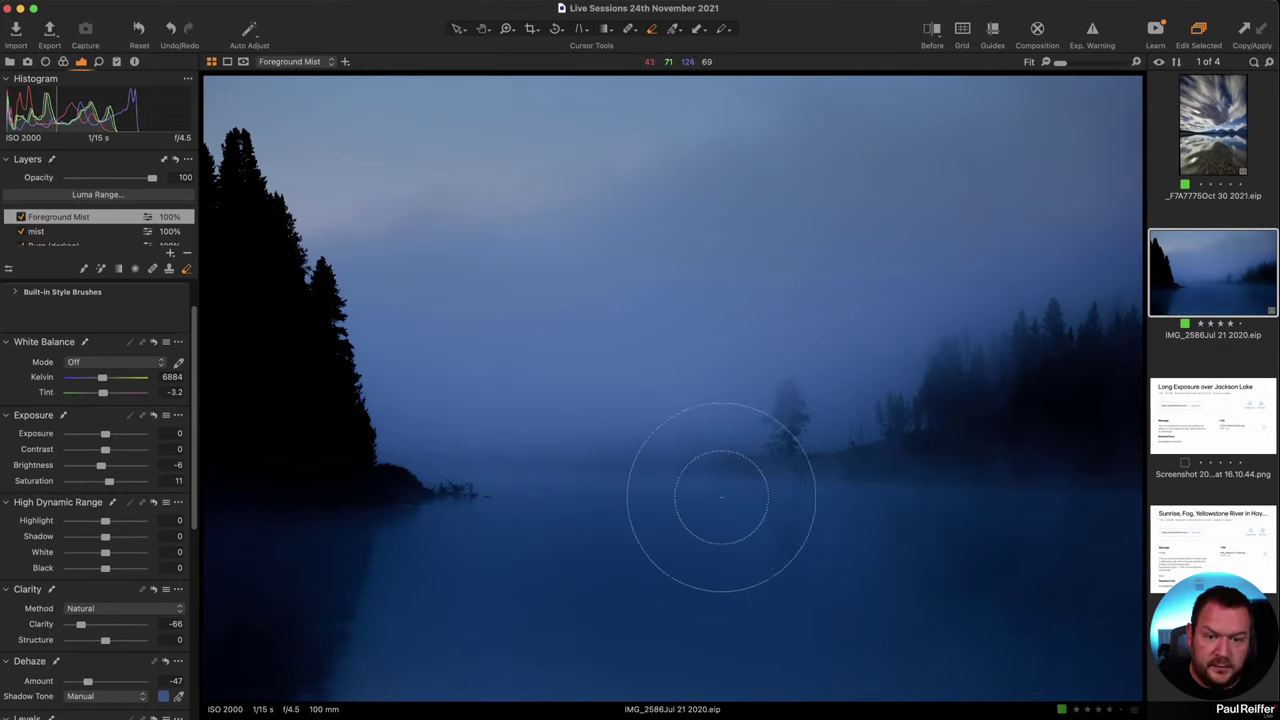
{"action": "left_click", "coordinate": [700, 486]}
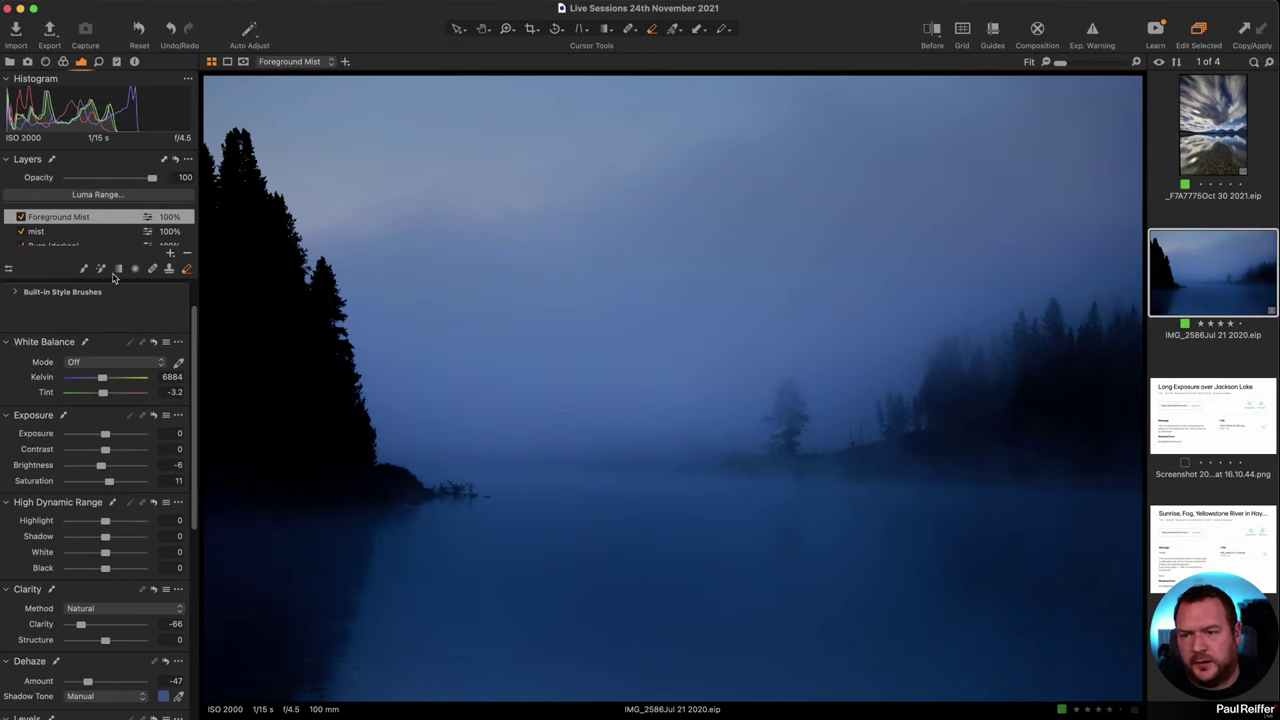
- Add another adjustment layer on top and name it "Soften Sky"
{"action": "left_click", "coordinate": [171, 254]}
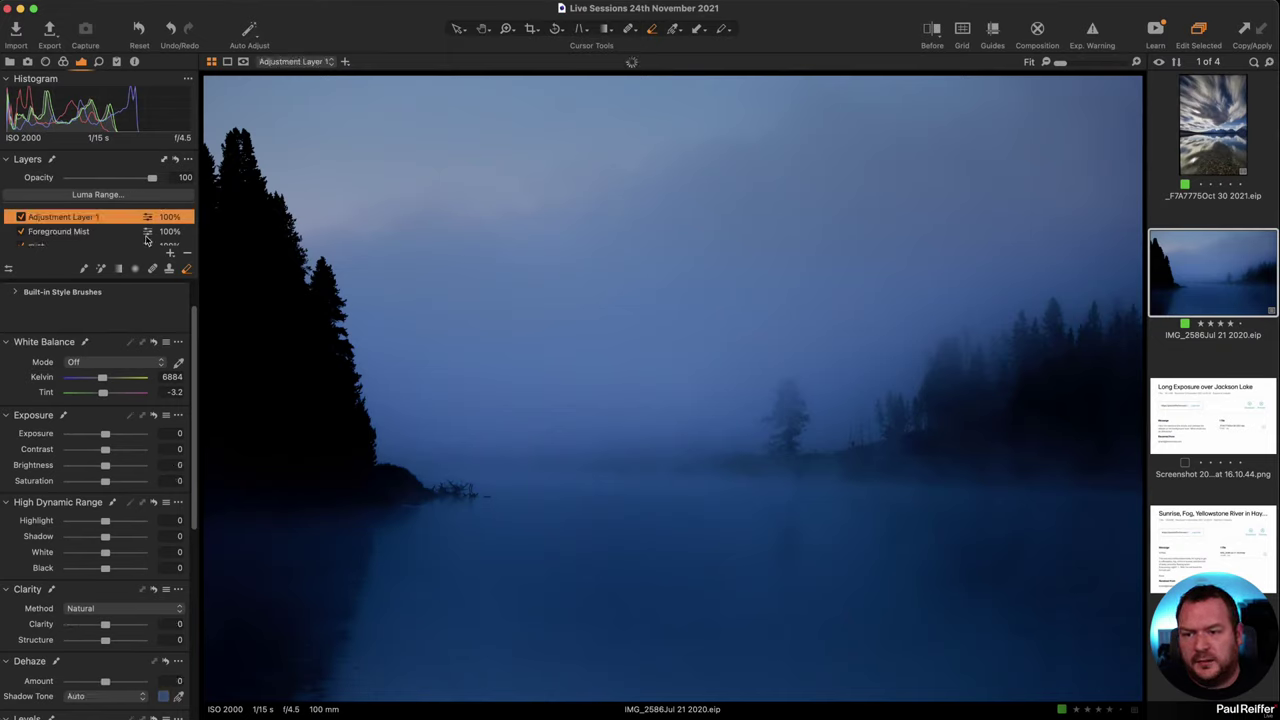
{"action": "double_click", "coordinate": [70, 218]}
{"action": "type", "text": "Soften"}
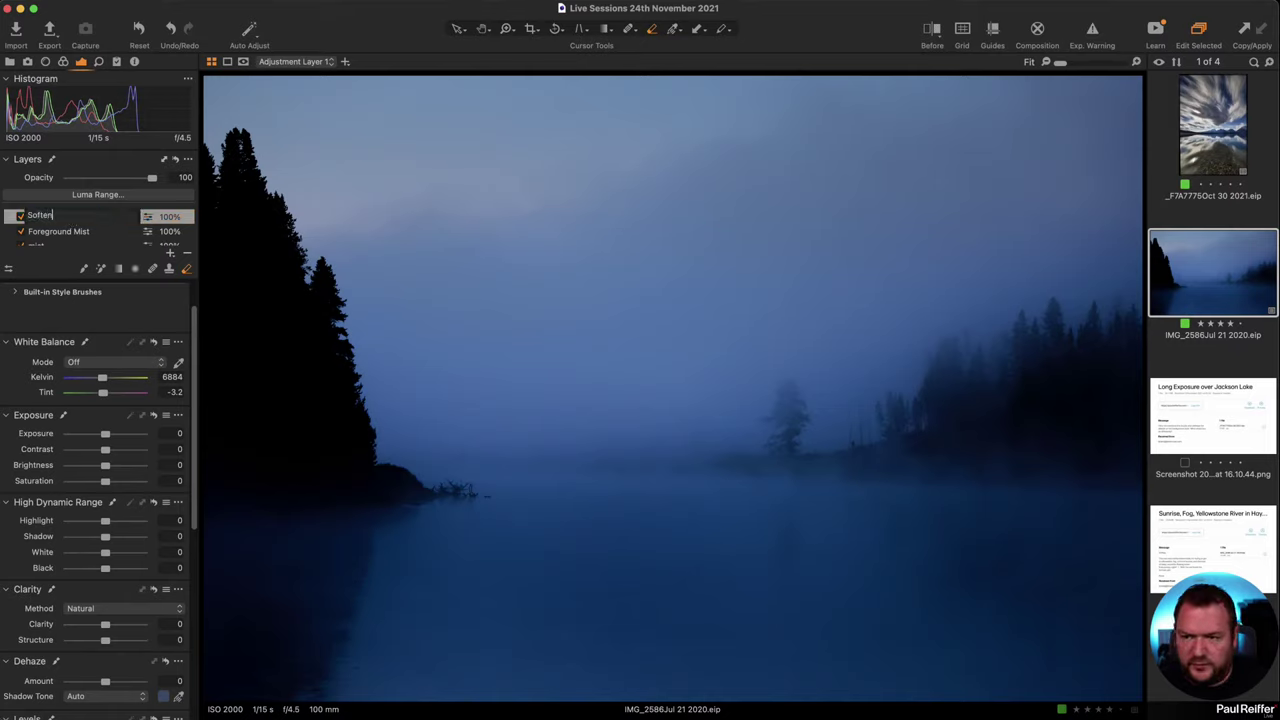
{"action": "type", "text": " Sky"}
{"action": "key", "text": "Return"}
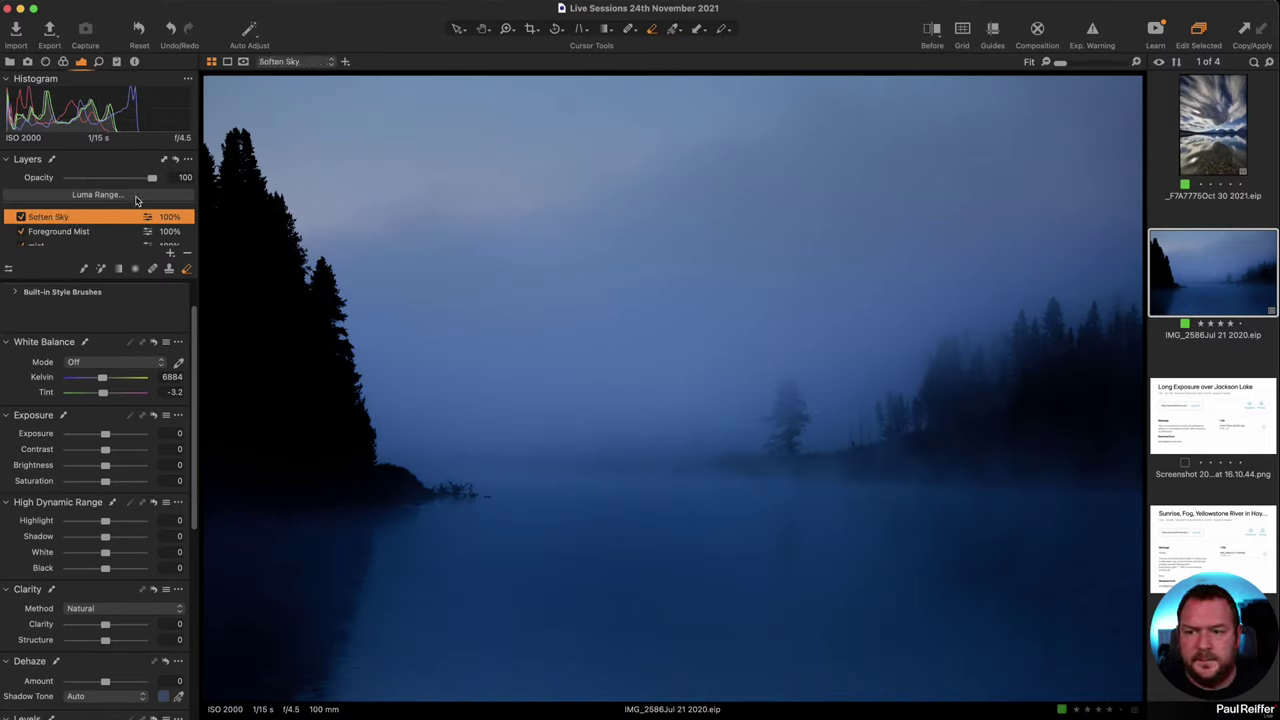
- Draw a tilted linear gradient mask from the upper sky down toward the treeline and display the mask
{"action": "left_click", "coordinate": [115, 270]}
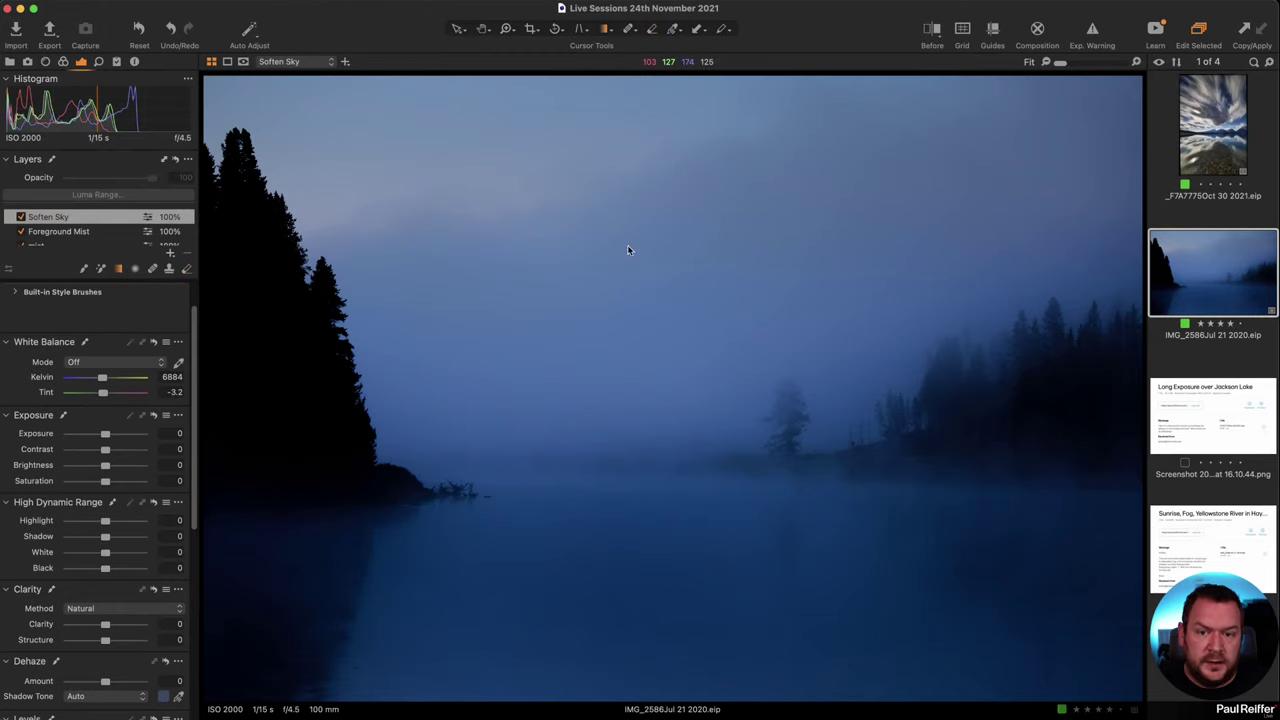
{"action": "left_click_drag", "start_coordinate": [629, 249], "coordinate": [648, 404]}
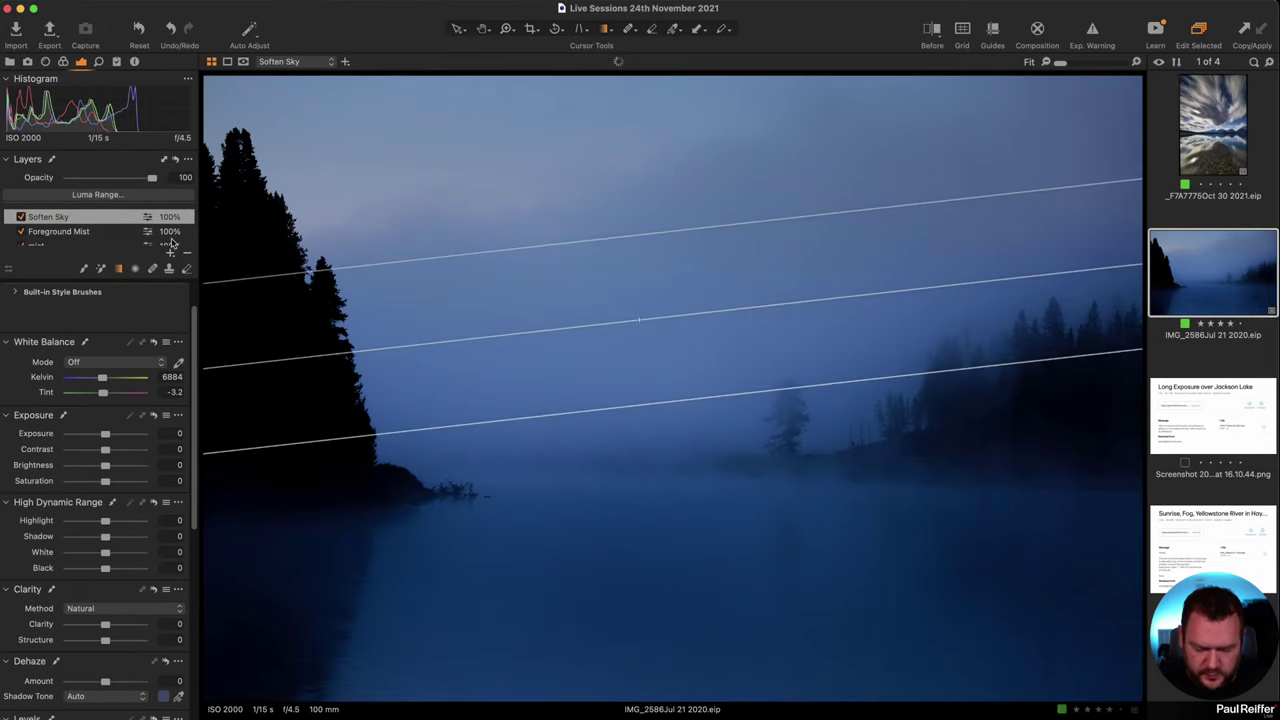
{"action": "key", "text": "m"}
- Limit the Soften Sky mask to a luma range of 68 to 255 with the lower falloff at 30 and radius 0.7
{"action": "left_click", "coordinate": [86, 194]}
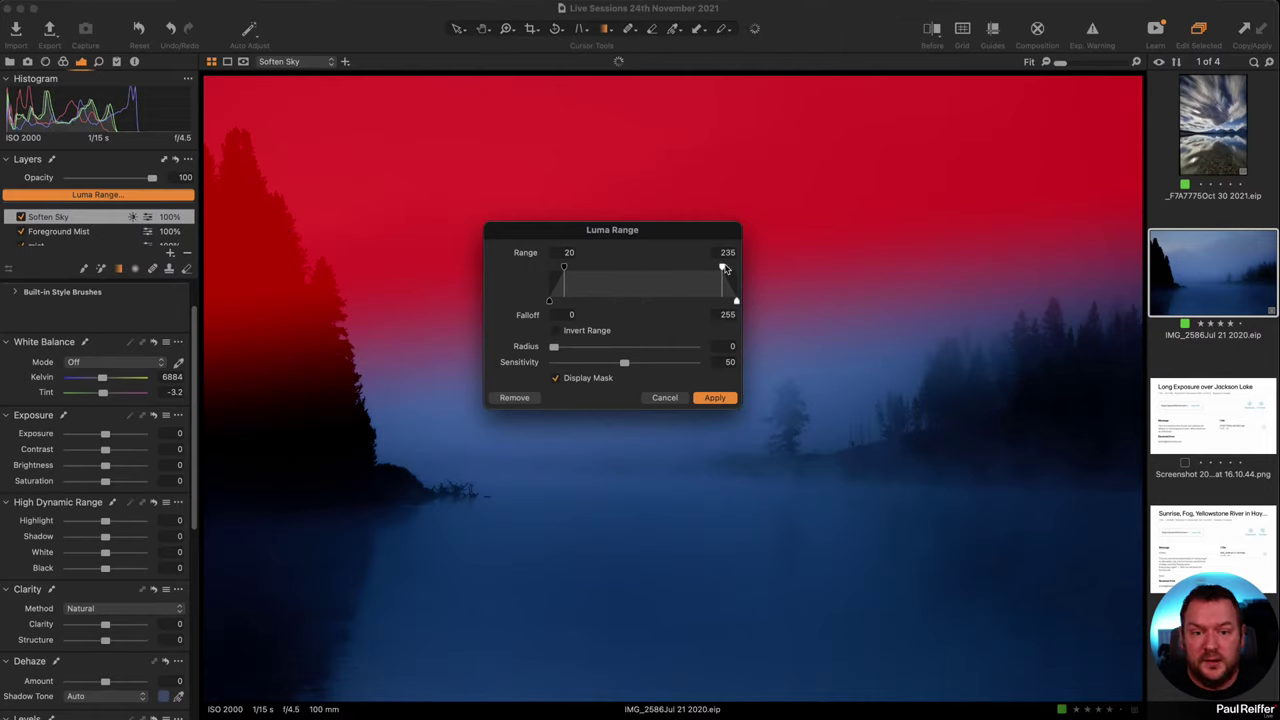
{"action": "left_click_drag", "start_coordinate": [723, 267], "coordinate": [769, 268]}
{"action": "left_click_drag", "start_coordinate": [567, 269], "coordinate": [571, 302]}
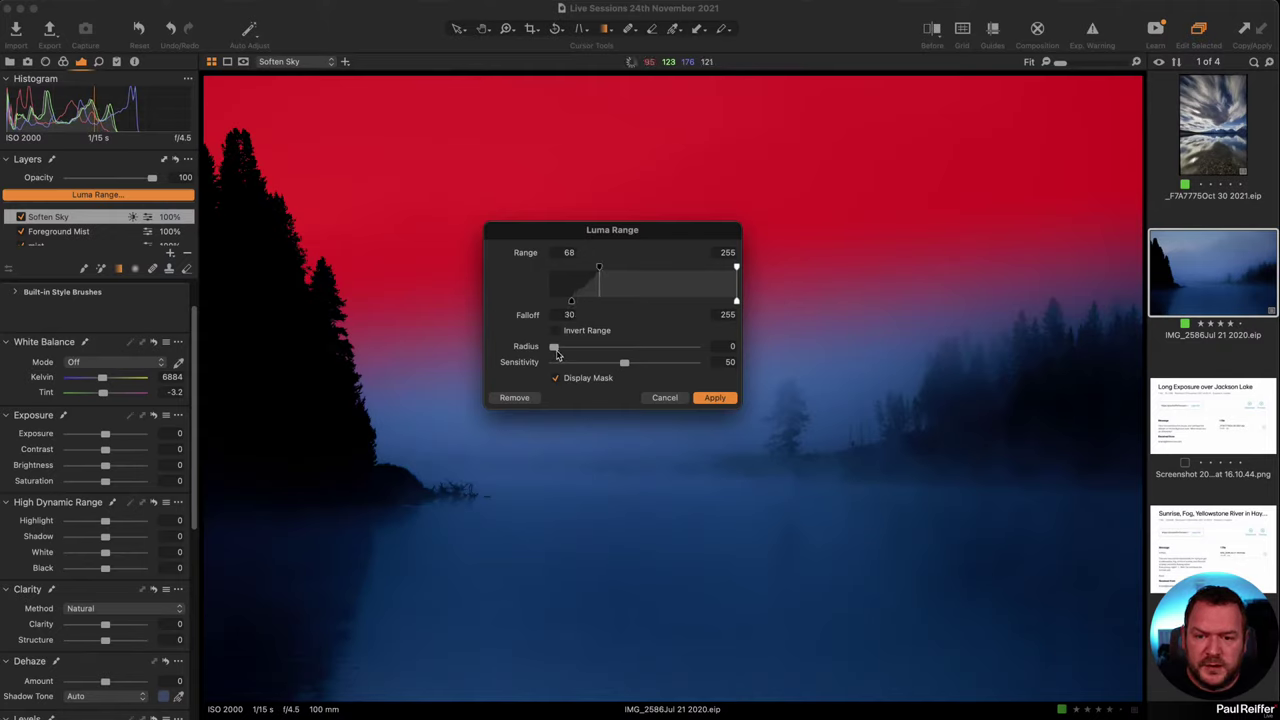
{"action": "left_click_drag", "start_coordinate": [557, 352], "coordinate": [568, 352]}
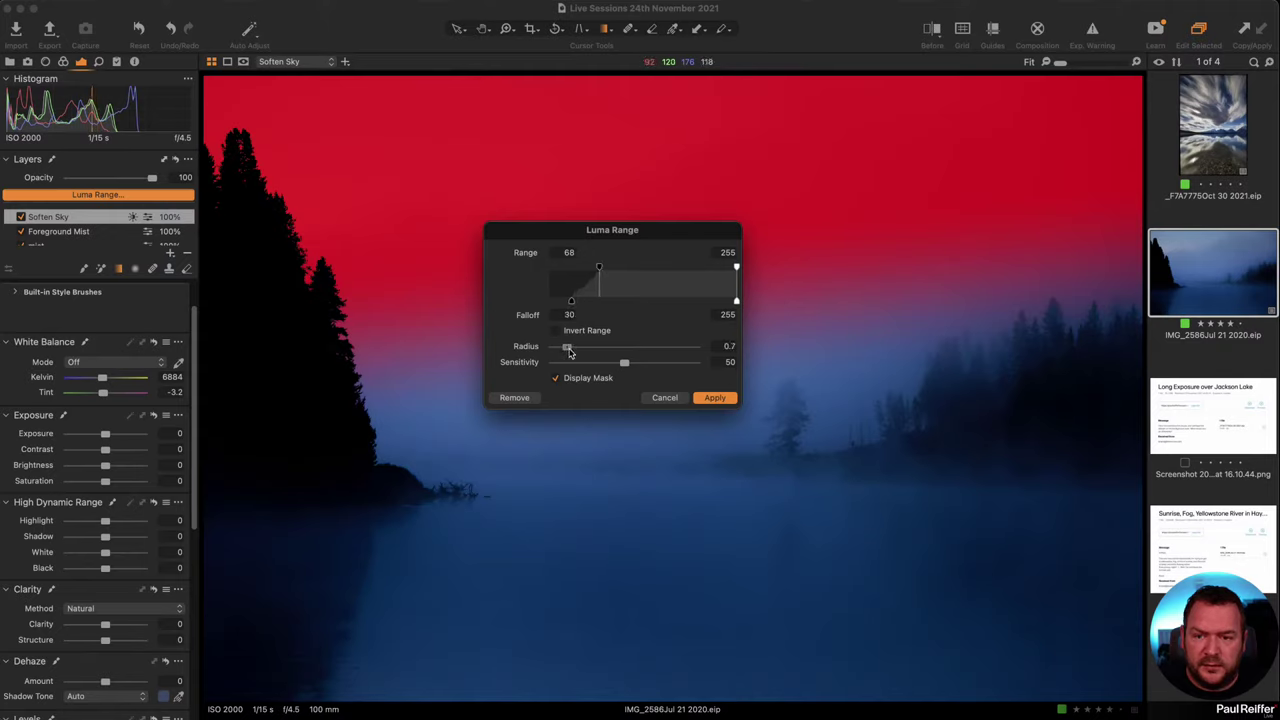
{"action": "left_click", "coordinate": [715, 398]}
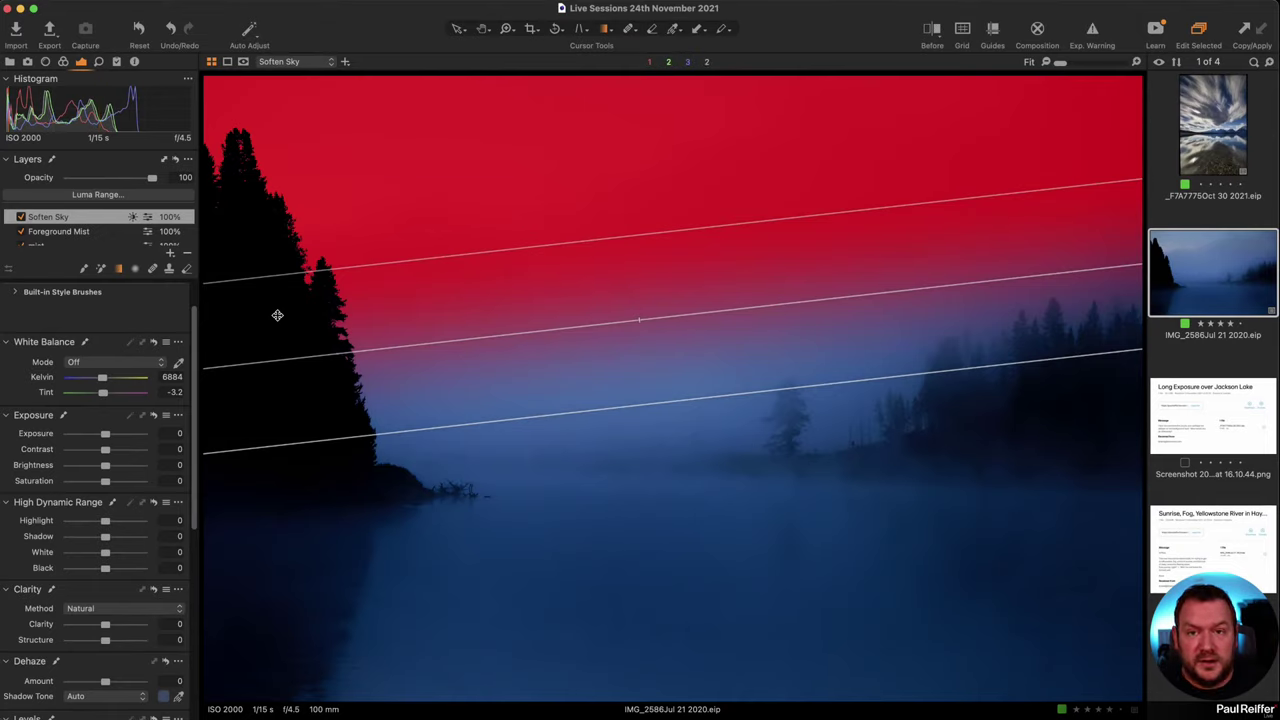
- Hide the Soften Sky mask overlay and bring up the colour editing tools for that layer
{"action": "key", "text": "m"}
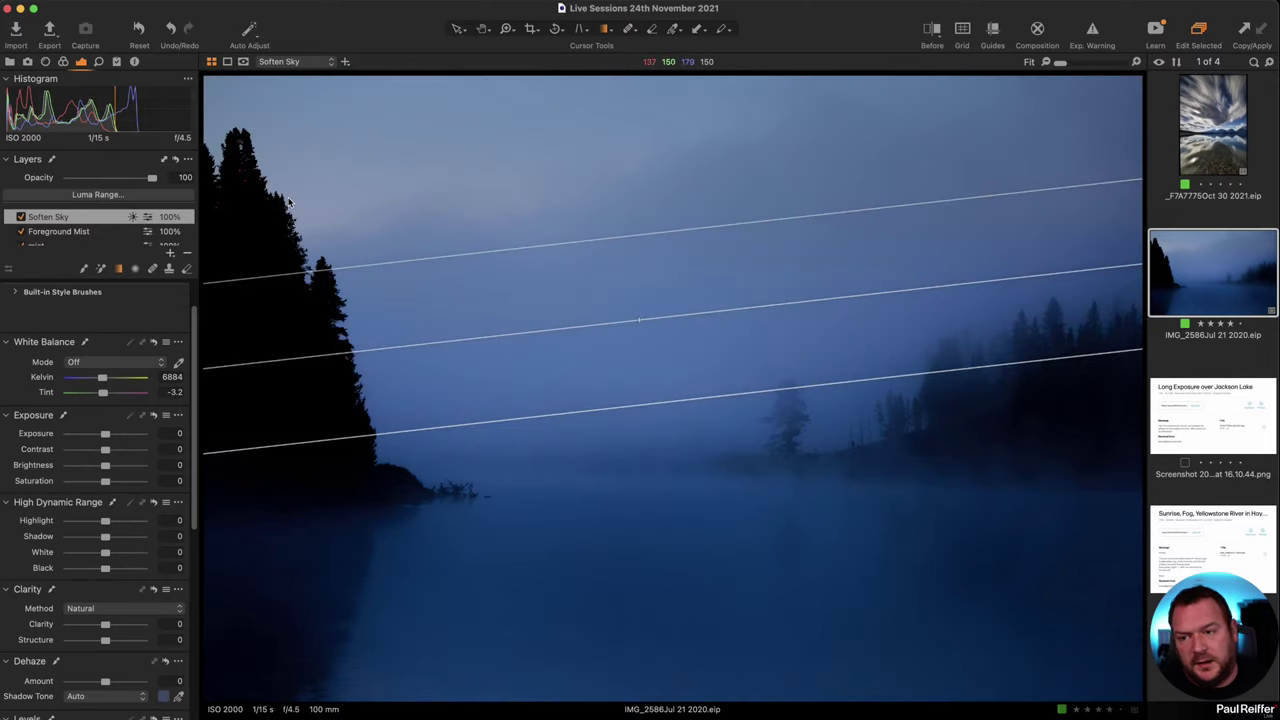
{"action": "left_click", "coordinate": [62, 61]}
{"action": "scroll", "coordinate": [163, 375], "scroll_direction": "up", "scroll_amount": 3}
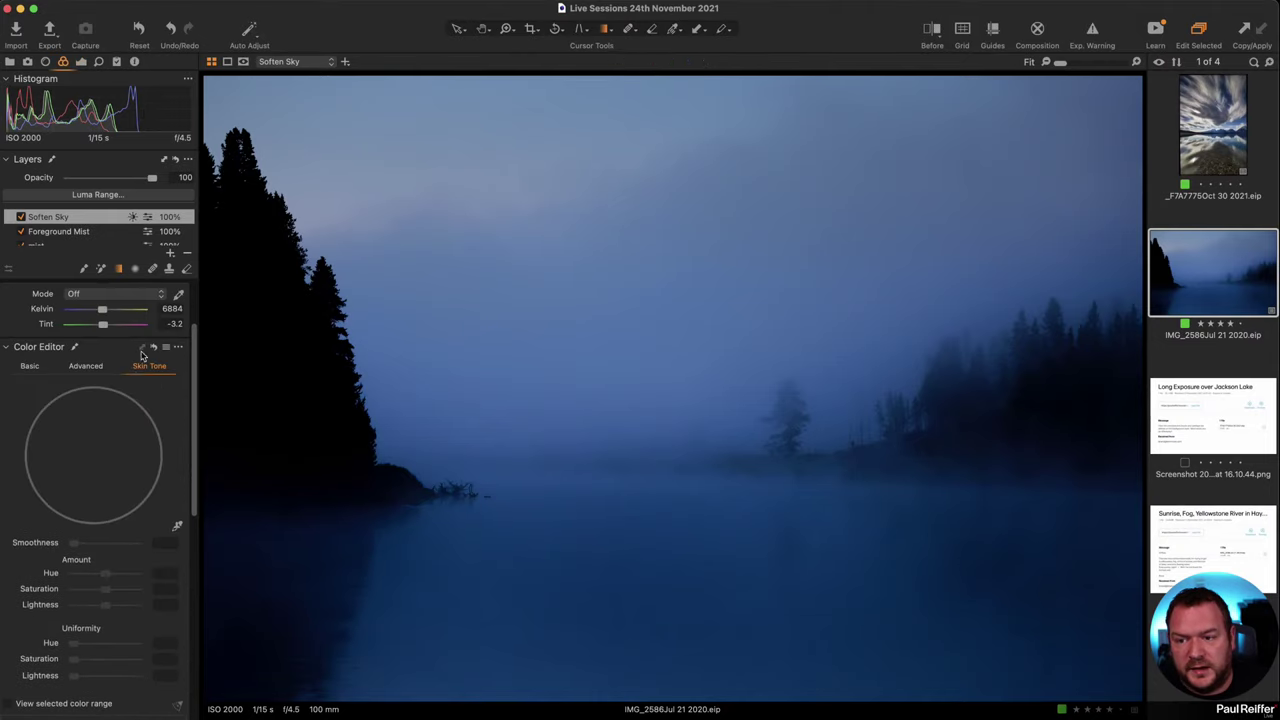
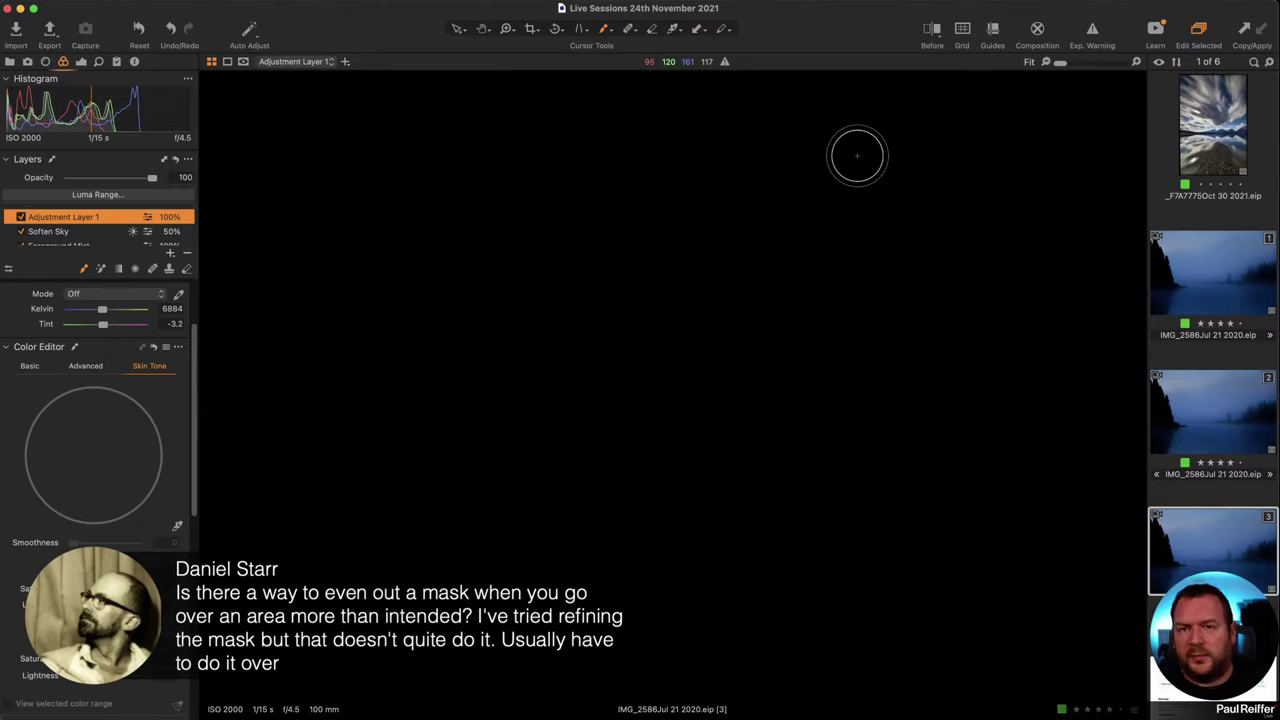
- Try painting overlapping soft strokes across the upper mask with brush size 252, hardness 16, opacity 100 and flow 8
{"action": "right_click", "coordinate": [600, 218]}
{"action": "right_click", "coordinate": [529, 214]}
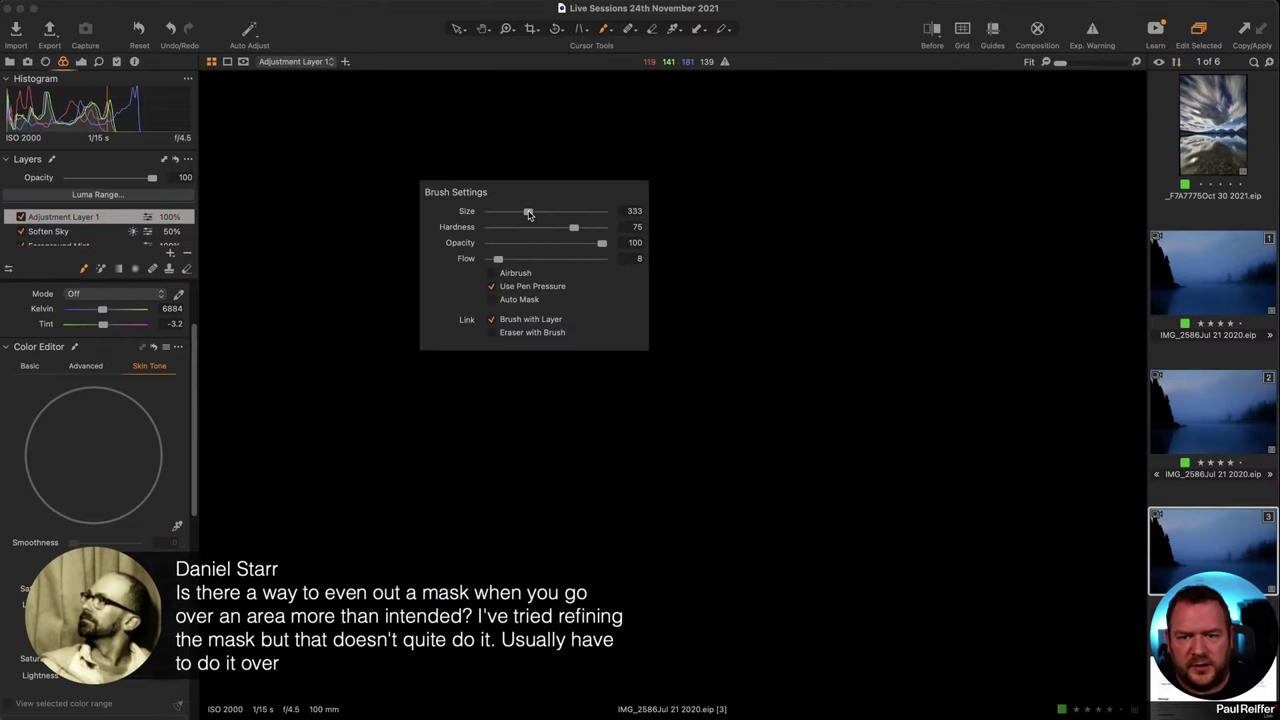
{"action": "mouse_move", "coordinate": [527, 213]}
{"action": "left_mouse_down"}
{"action": "mouse_move", "coordinate": [514, 210]}
{"action": "mouse_move", "coordinate": [568, 228]}
{"action": "mouse_move", "coordinate": [514, 232]}
{"action": "left_mouse_up"}
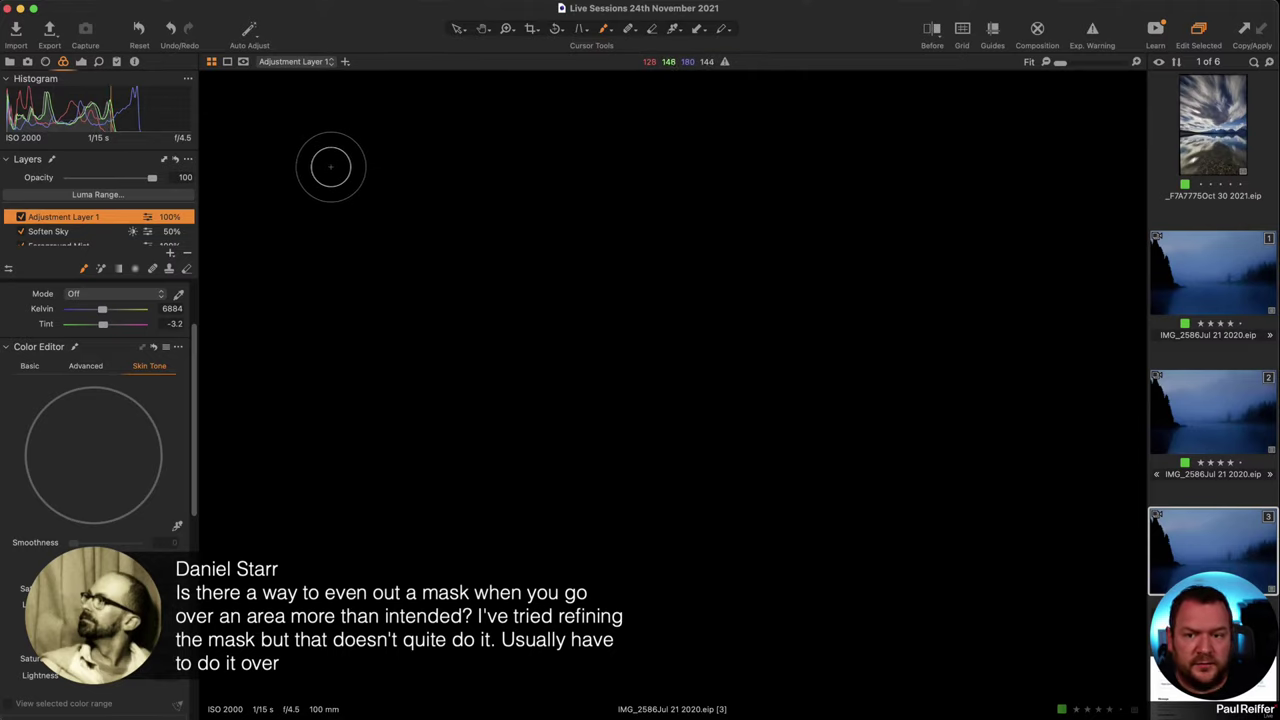
{"action": "left_click_drag", "start_coordinate": [298, 166], "coordinate": [1116, 176]}
{"action": "mouse_move", "coordinate": [830, 205]}
{"action": "left_mouse_down"}
{"action": "mouse_move", "coordinate": [1114, 218]}
{"action": "mouse_move", "coordinate": [486, 251]}
{"action": "mouse_move", "coordinate": [1015, 221]}
{"action": "mouse_move", "coordinate": [531, 212]}
{"action": "mouse_move", "coordinate": [862, 200]}
{"action": "mouse_move", "coordinate": [378, 201]}
{"action": "mouse_move", "coordinate": [839, 190]}
{"action": "mouse_move", "coordinate": [410, 177]}
{"action": "mouse_move", "coordinate": [637, 188]}
{"action": "mouse_move", "coordinate": [524, 222]}
{"action": "mouse_move", "coordinate": [745, 221]}
{"action": "mouse_move", "coordinate": [559, 209]}
{"action": "mouse_move", "coordinate": [475, 180]}
{"action": "mouse_move", "coordinate": [569, 180]}
{"action": "mouse_move", "coordinate": [588, 200]}
{"action": "mouse_move", "coordinate": [567, 212]}
{"action": "mouse_move", "coordinate": [630, 217]}
{"action": "mouse_move", "coordinate": [622, 181]}
{"action": "mouse_move", "coordinate": [649, 180]}
{"action": "mouse_move", "coordinate": [594, 155]}
{"action": "mouse_move", "coordinate": [399, 130]}
{"action": "mouse_move", "coordinate": [363, 143]}
{"action": "mouse_move", "coordinate": [310, 136]}
{"action": "mouse_move", "coordinate": [301, 122]}
{"action": "mouse_move", "coordinate": [1049, 263]}
{"action": "mouse_move", "coordinate": [641, 200]}
{"action": "mouse_move", "coordinate": [290, 117]}
{"action": "mouse_move", "coordinate": [934, 268]}
{"action": "mouse_move", "coordinate": [451, 160]}
{"action": "left_mouse_up"}
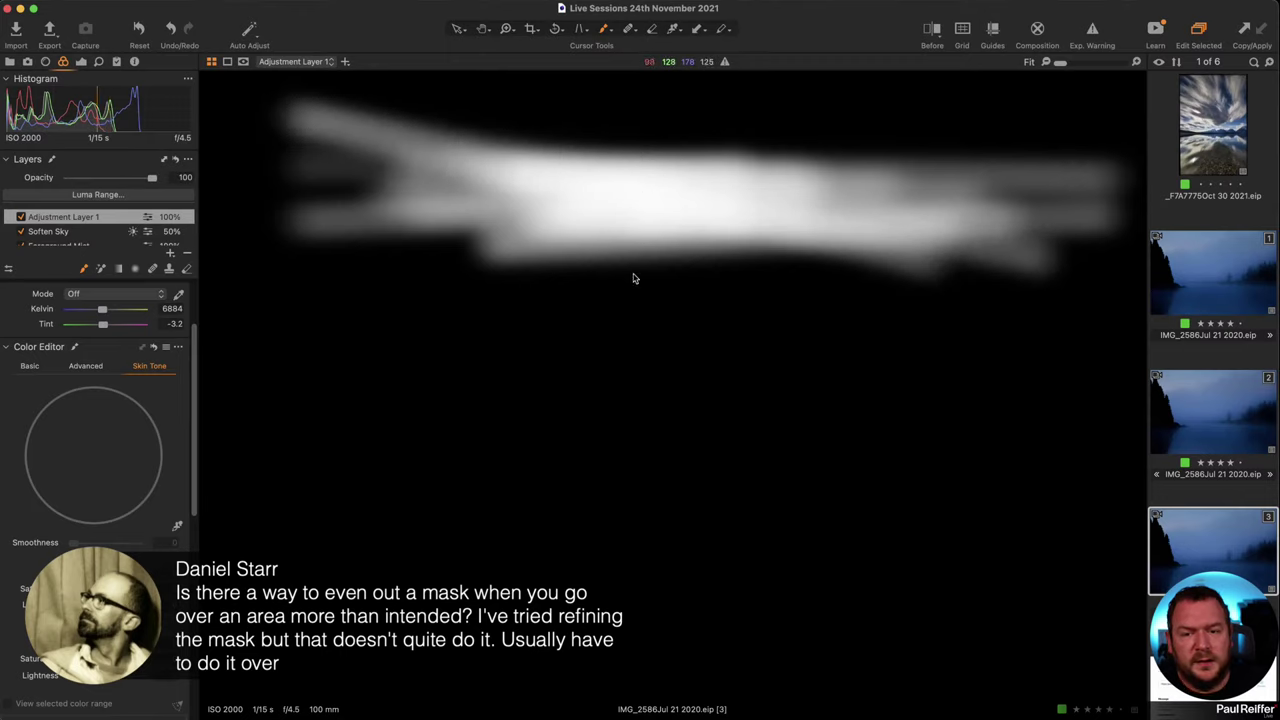
{"action": "left_click", "coordinate": [171, 29]}
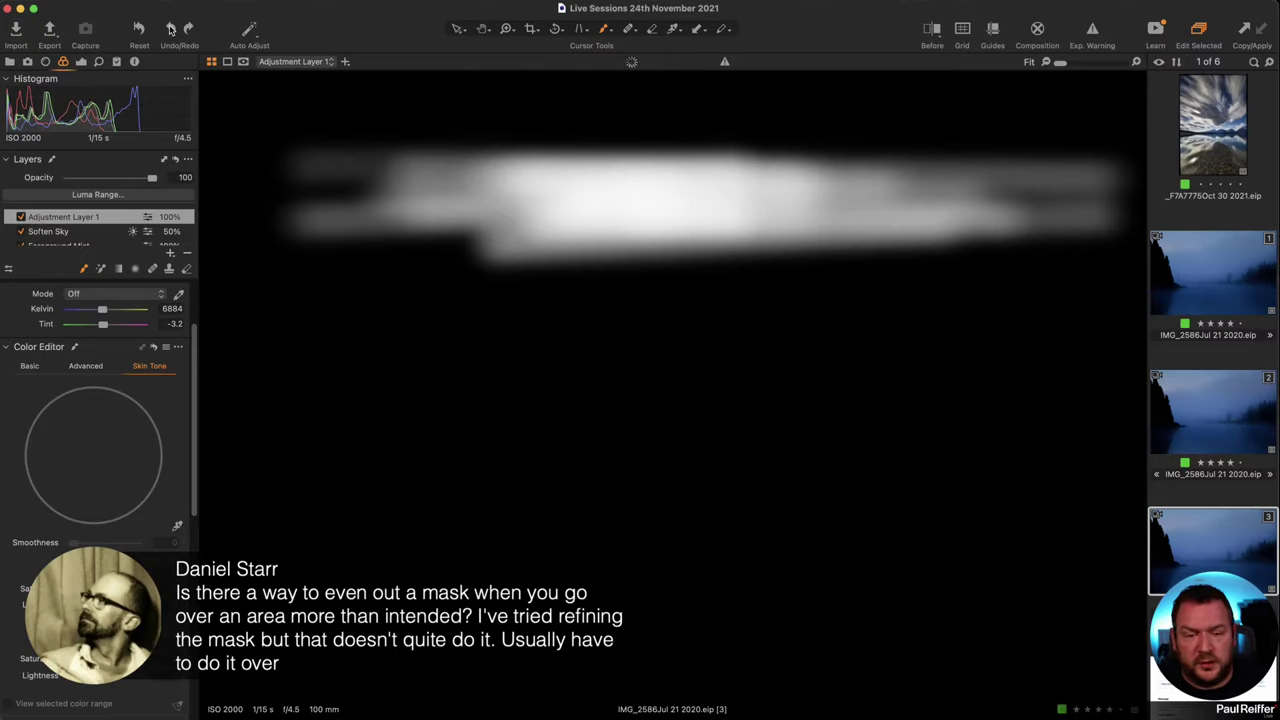
{"action": "left_click", "coordinate": [171, 29]}
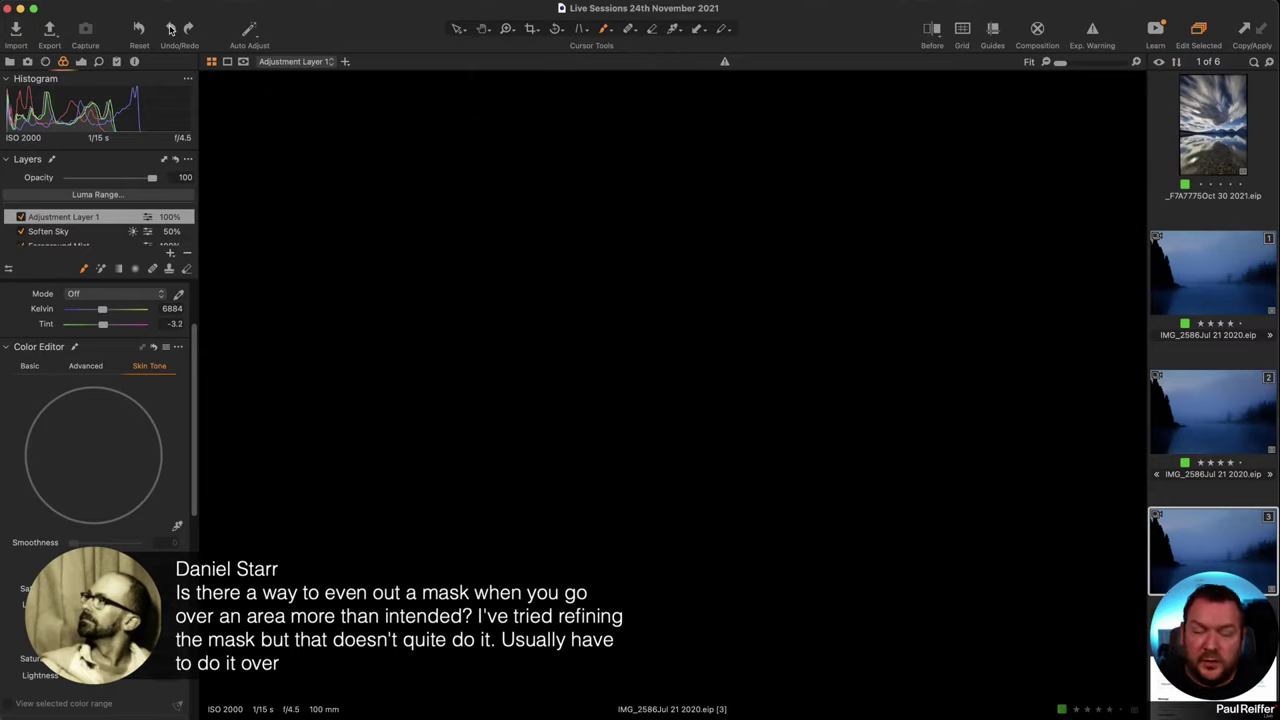
- Set the brush to size 688, hardness 100, opacity 1 and flow 100, and try painting strokes across the upper mask
{"action": "right_click", "coordinate": [540, 198]}
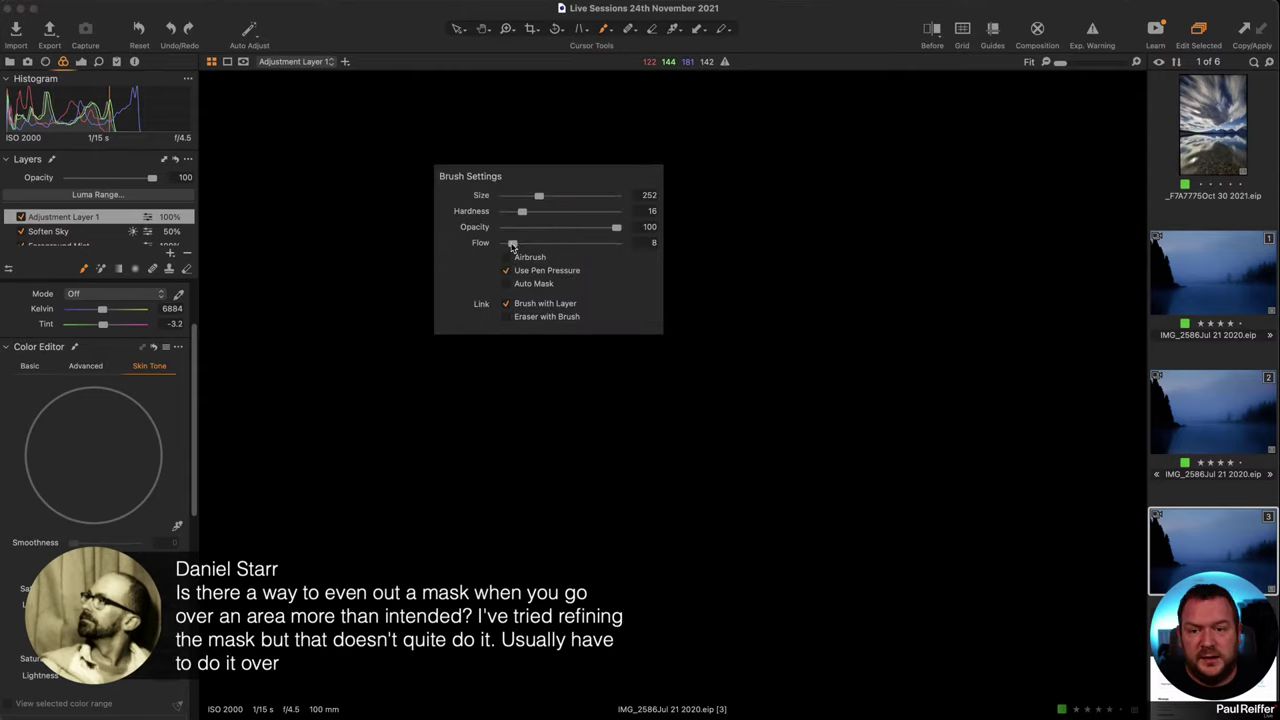
{"action": "mouse_move", "coordinate": [512, 244]}
{"action": "left_mouse_down"}
{"action": "mouse_move", "coordinate": [632, 248]}
{"action": "mouse_move", "coordinate": [610, 227]}
{"action": "mouse_move", "coordinate": [509, 228]}
{"action": "left_mouse_up"}
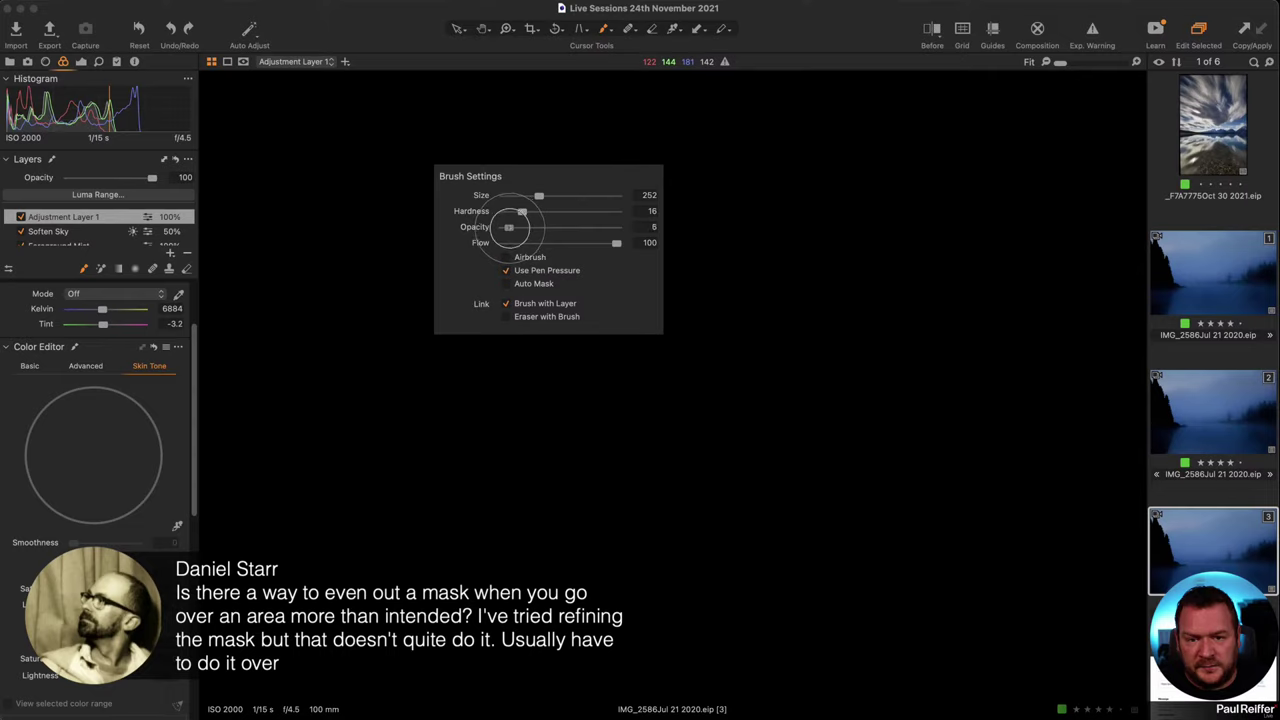
{"action": "right_click", "coordinate": [346, 223]}
{"action": "mouse_move", "coordinate": [316, 252]}
{"action": "left_mouse_down"}
{"action": "mouse_move", "coordinate": [520, 271]}
{"action": "mouse_move", "coordinate": [355, 278]}
{"action": "mouse_move", "coordinate": [391, 261]}
{"action": "mouse_move", "coordinate": [483, 265]}
{"action": "left_mouse_up"}
{"action": "right_click", "coordinate": [397, 250]}
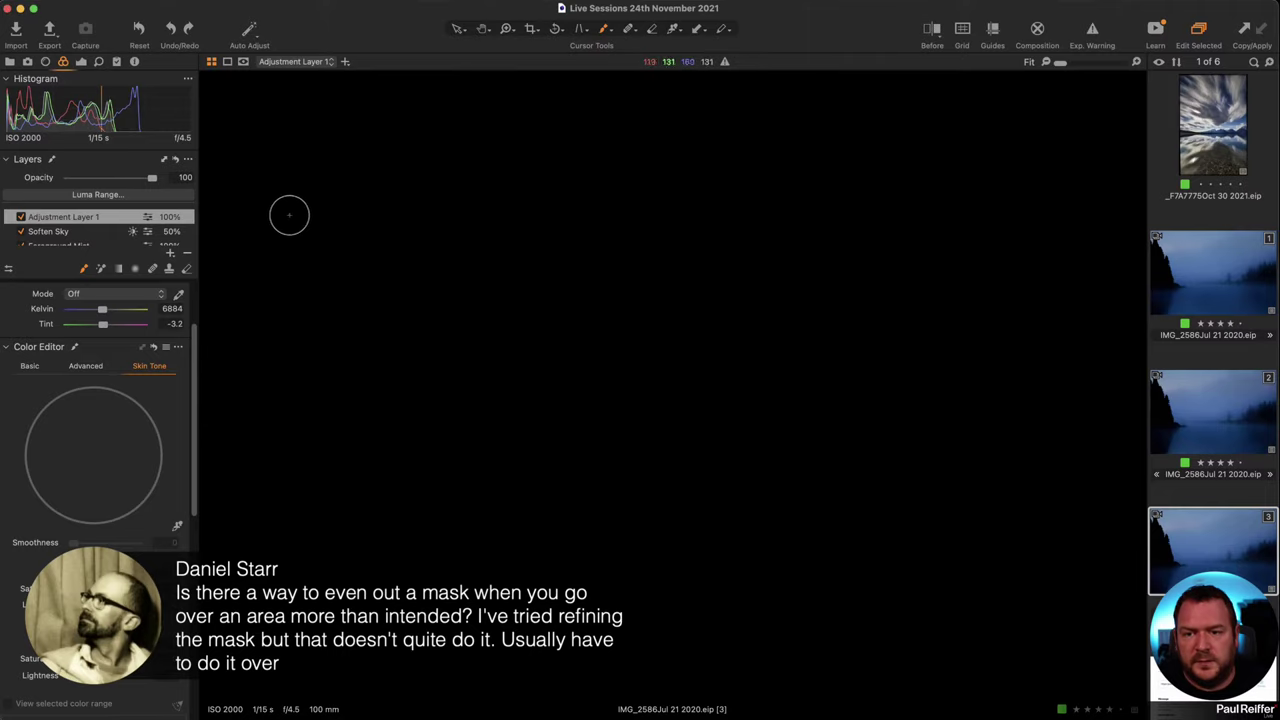
{"action": "right_click", "coordinate": [369, 231]}
{"action": "mouse_move", "coordinate": [371, 232]}
{"action": "left_mouse_down"}
{"action": "mouse_move", "coordinate": [411, 229]}
{"action": "mouse_move", "coordinate": [311, 251]}
{"action": "mouse_move", "coordinate": [746, 254]}
{"action": "left_mouse_up"}
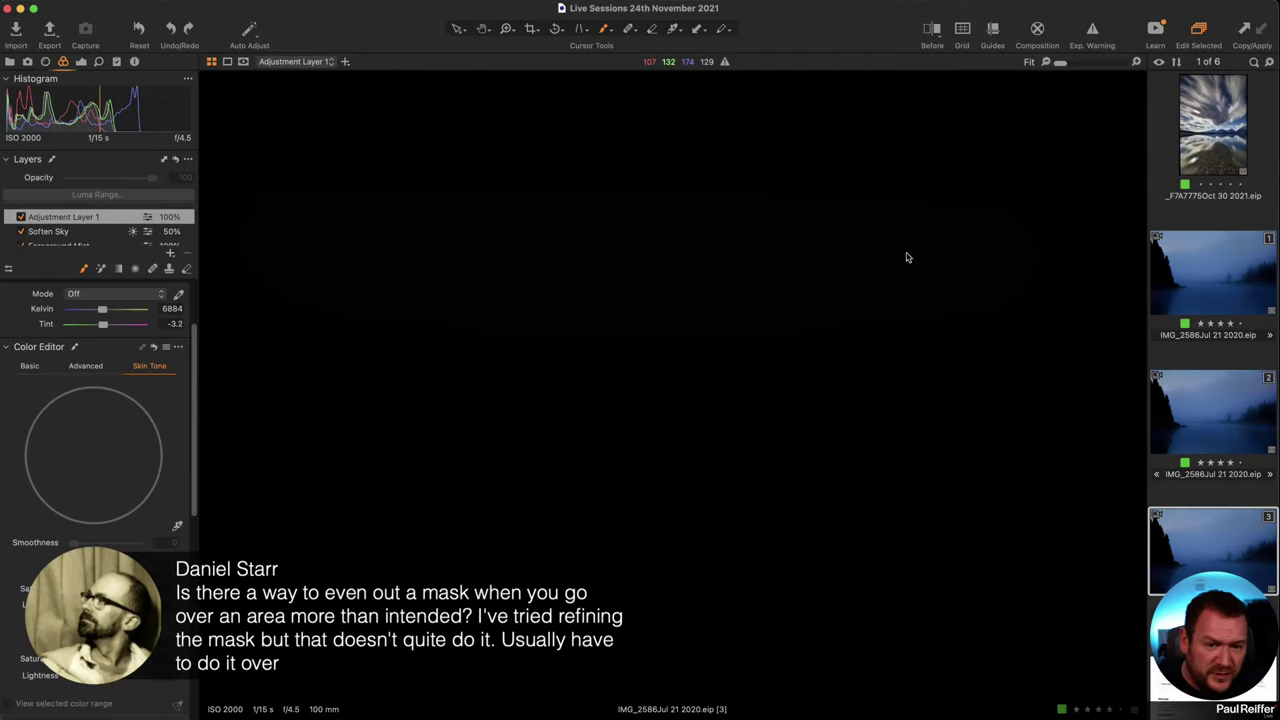
{"action": "right_click", "coordinate": [603, 257]}
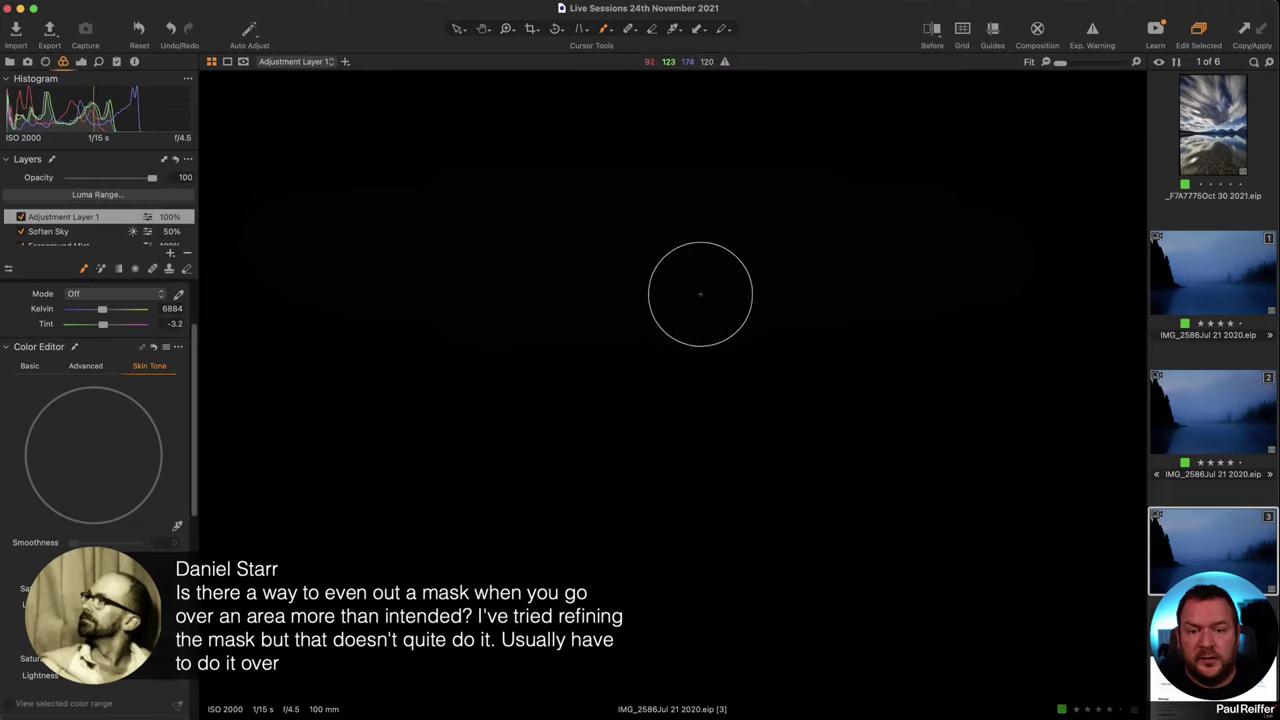
- Try building up mask density with several overlapping hard-edged strokes at a slightly higher brush opacity
{"action": "right_click", "coordinate": [629, 253]}
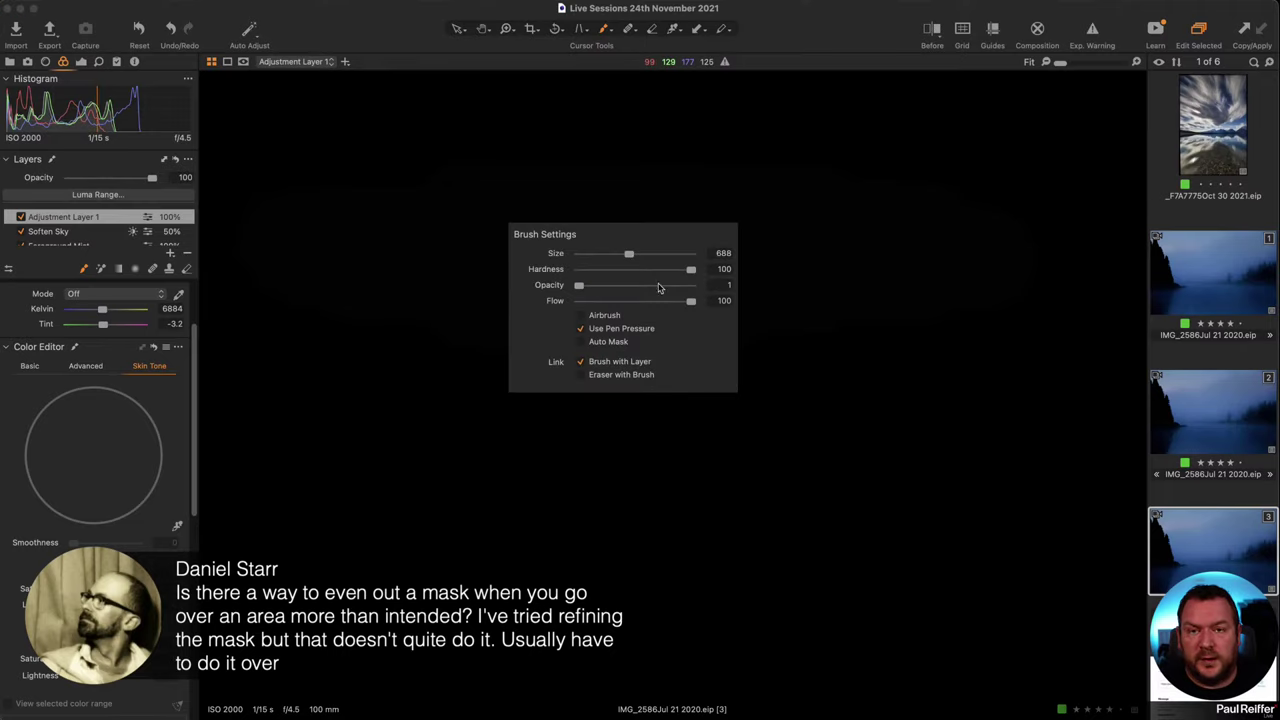
{"action": "left_click_drag", "start_coordinate": [572, 288], "coordinate": [587, 285]}
{"action": "mouse_move", "coordinate": [814, 200]}
{"action": "left_mouse_down"}
{"action": "mouse_move", "coordinate": [391, 186]}
{"action": "mouse_move", "coordinate": [443, 249]}
{"action": "mouse_move", "coordinate": [560, 280]}
{"action": "mouse_move", "coordinate": [769, 217]}
{"action": "mouse_move", "coordinate": [646, 211]}
{"action": "mouse_move", "coordinate": [857, 251]}
{"action": "mouse_move", "coordinate": [771, 289]}
{"action": "mouse_move", "coordinate": [891, 202]}
{"action": "mouse_move", "coordinate": [914, 243]}
{"action": "left_mouse_up"}
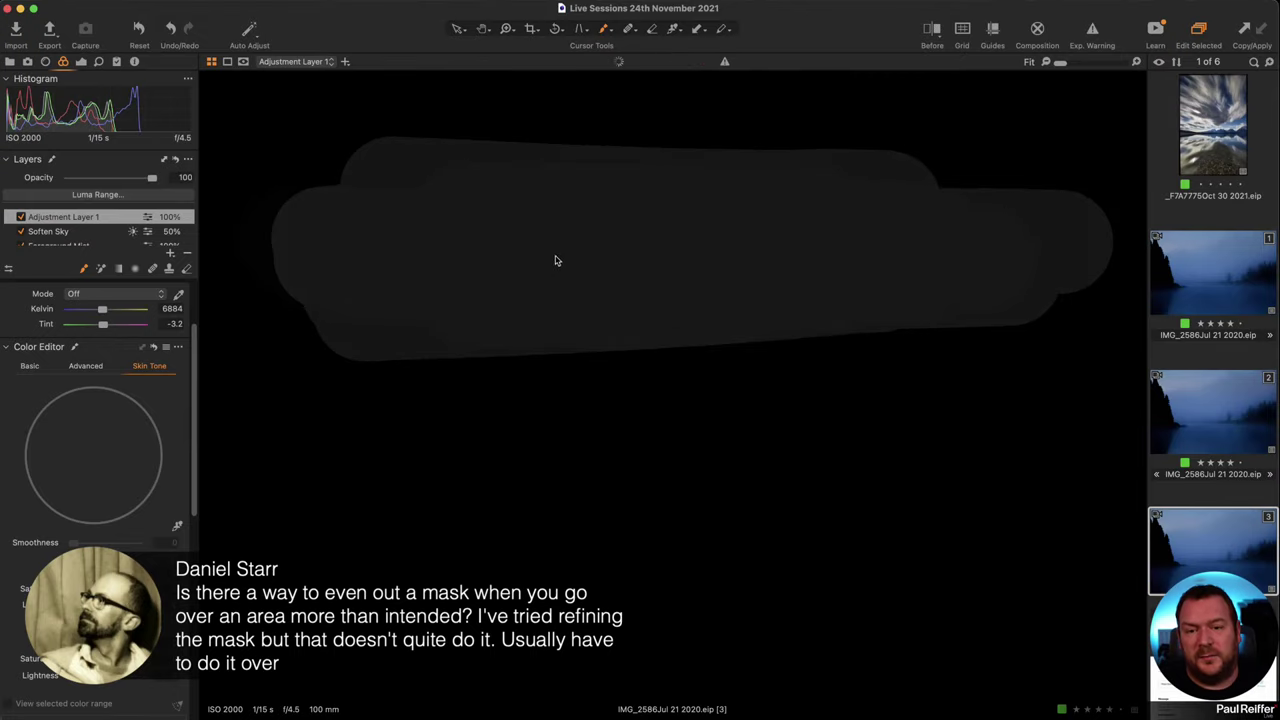
{"action": "mouse_move", "coordinate": [612, 184]}
{"action": "left_mouse_down"}
{"action": "mouse_move", "coordinate": [689, 269]}
{"action": "mouse_move", "coordinate": [481, 303]}
{"action": "mouse_move", "coordinate": [464, 285]}
{"action": "mouse_move", "coordinate": [830, 312]}
{"action": "mouse_move", "coordinate": [486, 336]}
{"action": "mouse_move", "coordinate": [562, 385]}
{"action": "mouse_move", "coordinate": [774, 306]}
{"action": "left_mouse_up"}
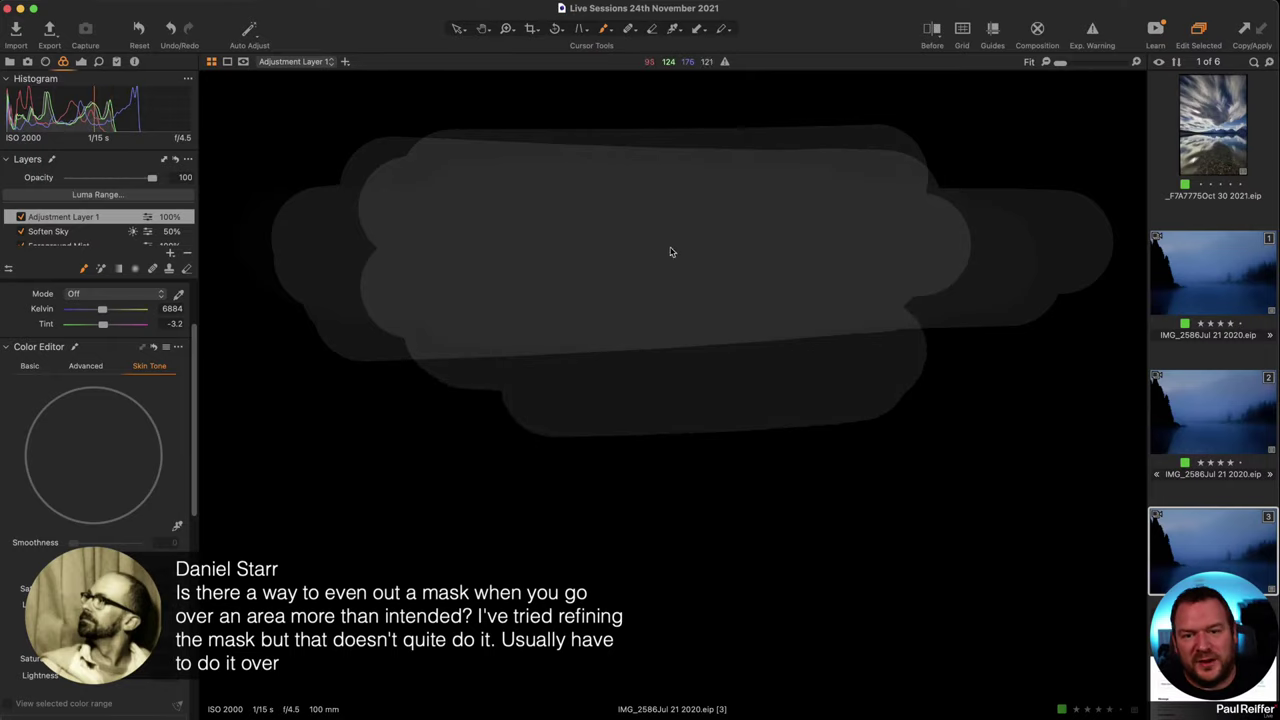
{"action": "mouse_move", "coordinate": [448, 207]}
{"action": "left_mouse_down"}
{"action": "mouse_move", "coordinate": [632, 210]}
{"action": "mouse_move", "coordinate": [600, 294]}
{"action": "left_mouse_up"}
{"action": "mouse_move", "coordinate": [669, 214]}
{"action": "left_mouse_down"}
{"action": "mouse_move", "coordinate": [802, 289]}
{"action": "mouse_move", "coordinate": [816, 320]}
{"action": "left_mouse_up"}
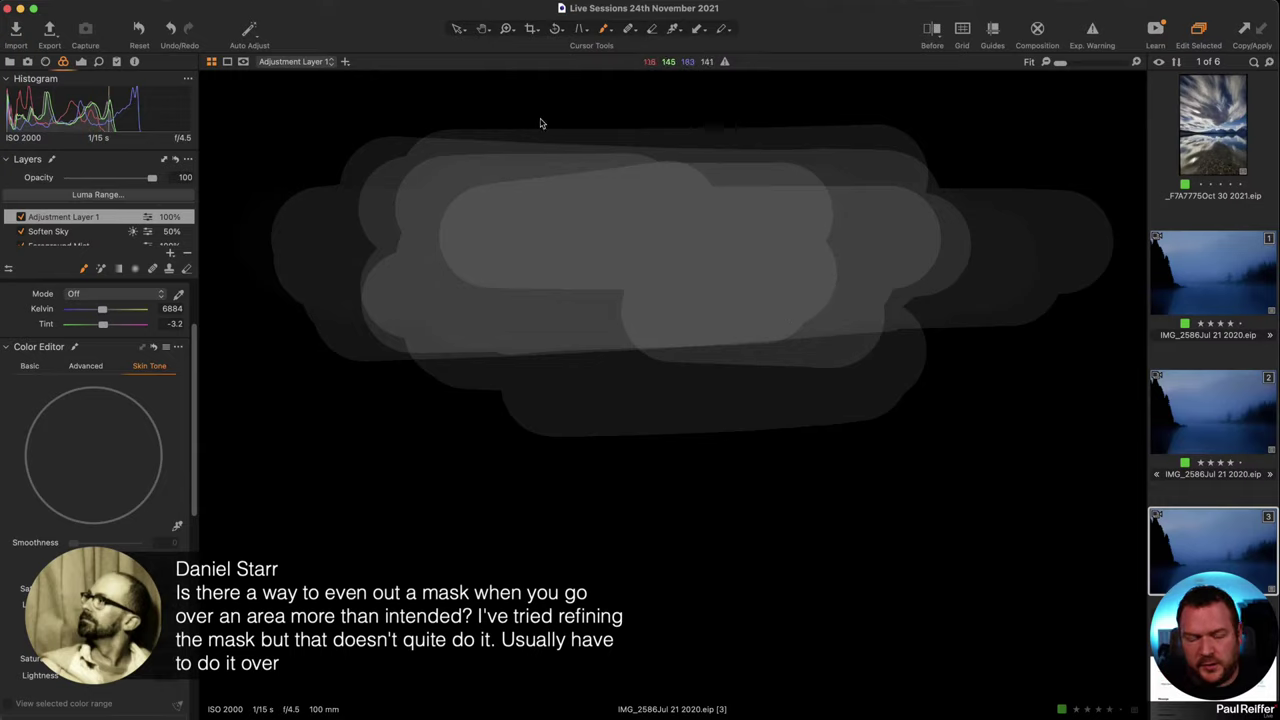
{"action": "left_click", "coordinate": [172, 31]}
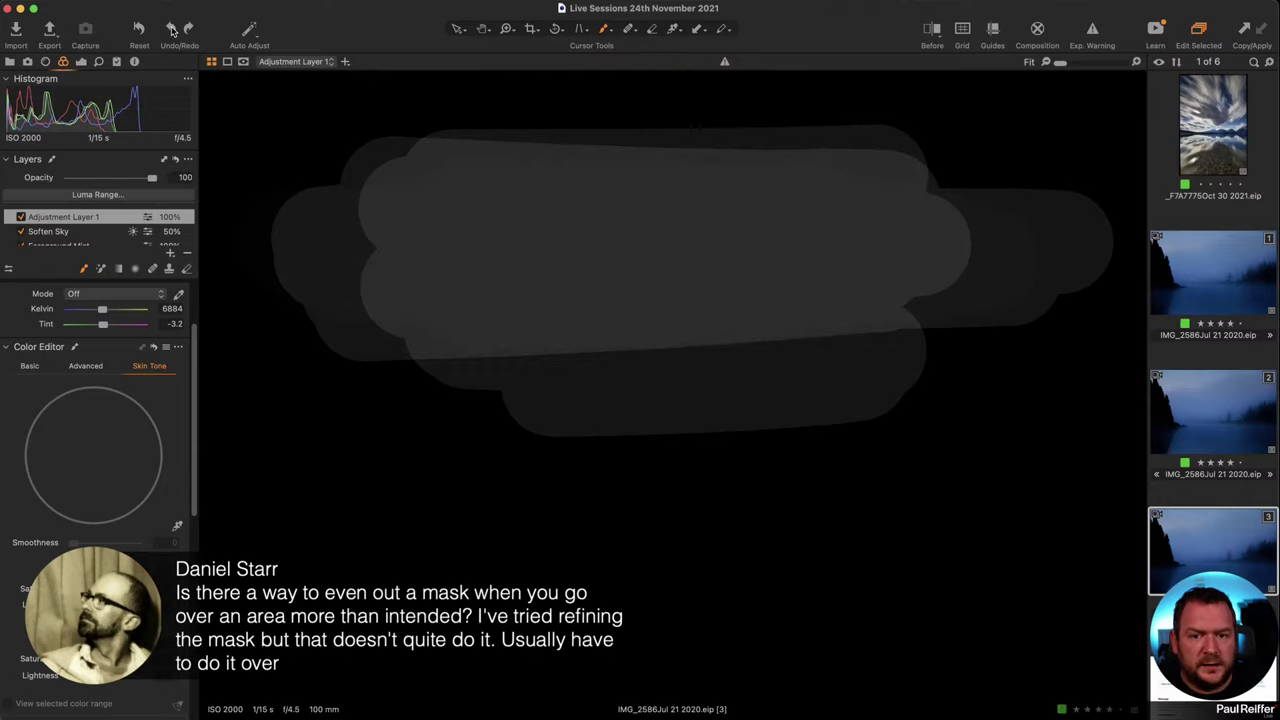
{"action": "left_click", "coordinate": [172, 31]}
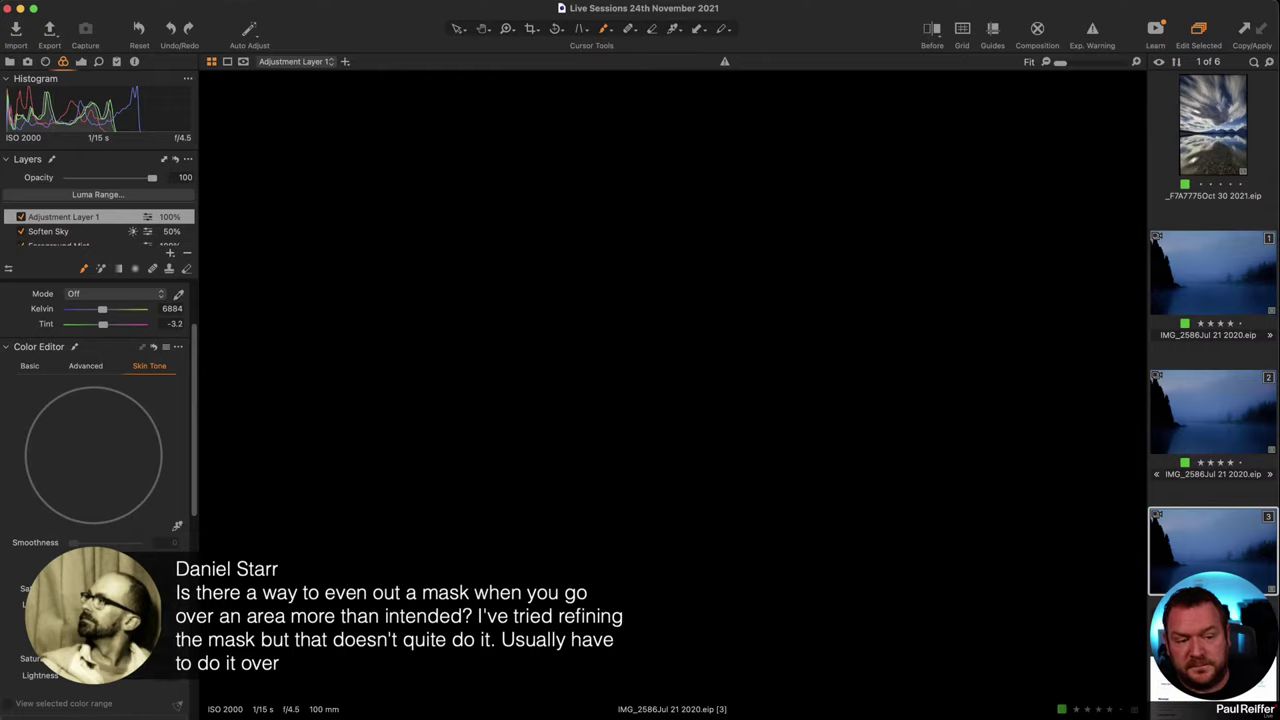
- Open the user collection containing the Sunburst Forest photos and show the dark second variant with its exposure adjustments
{"action": "left_click", "coordinate": [11, 62]}
{"action": "left_click", "coordinate": [85, 242]}
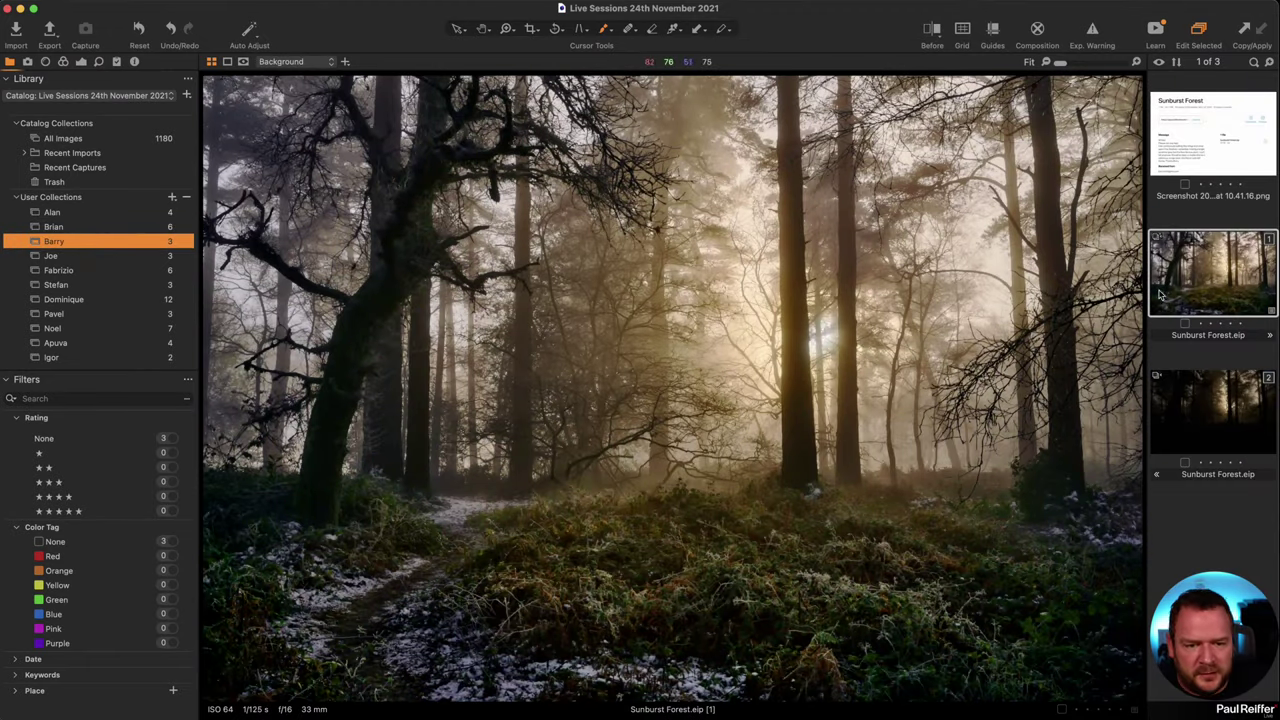
{"action": "left_click", "coordinate": [1209, 415]}
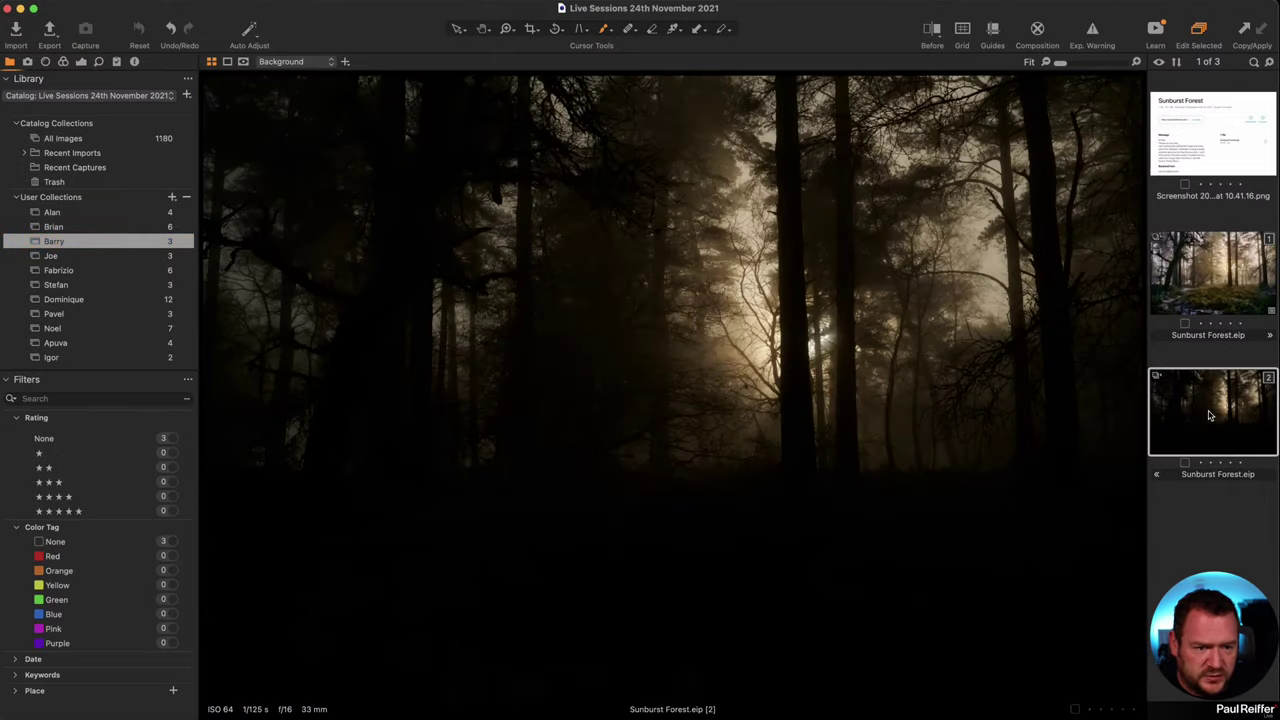
{"action": "left_click", "coordinate": [81, 61]}
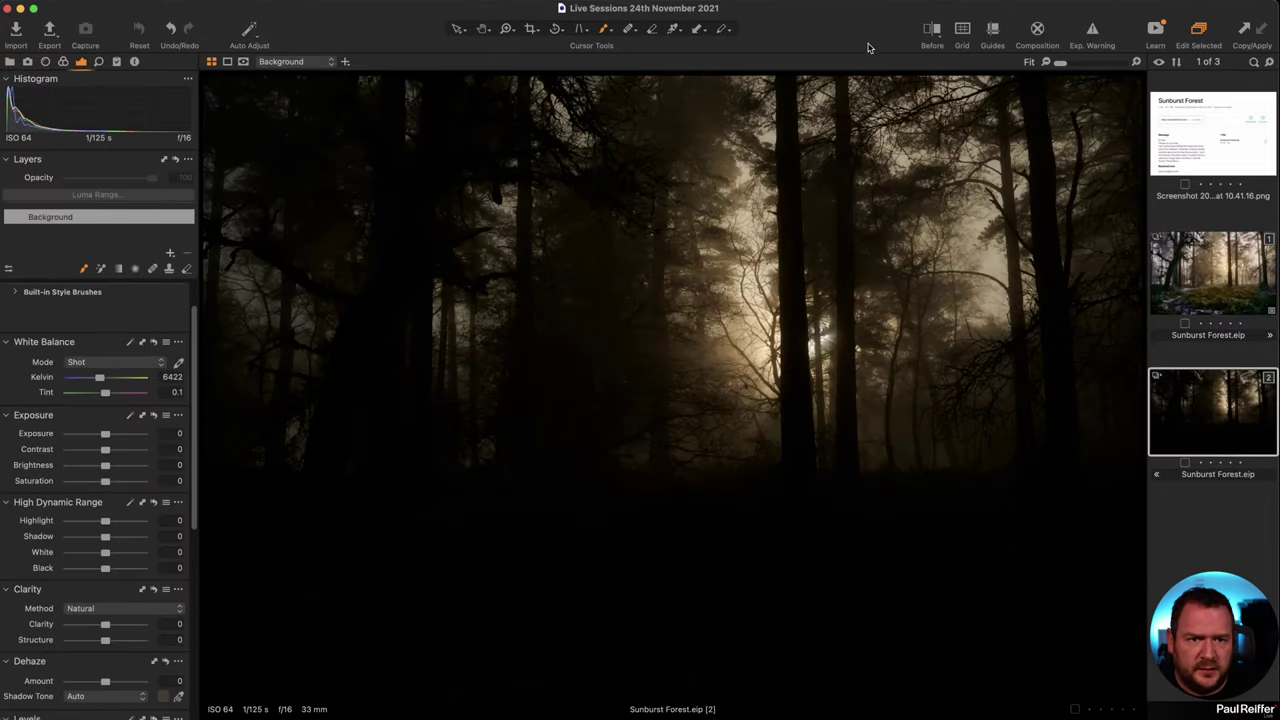
- Turn on the split before/after view and compare the edited Sunburst Forest variant with the dark one
{"action": "left_click", "coordinate": [930, 30]}
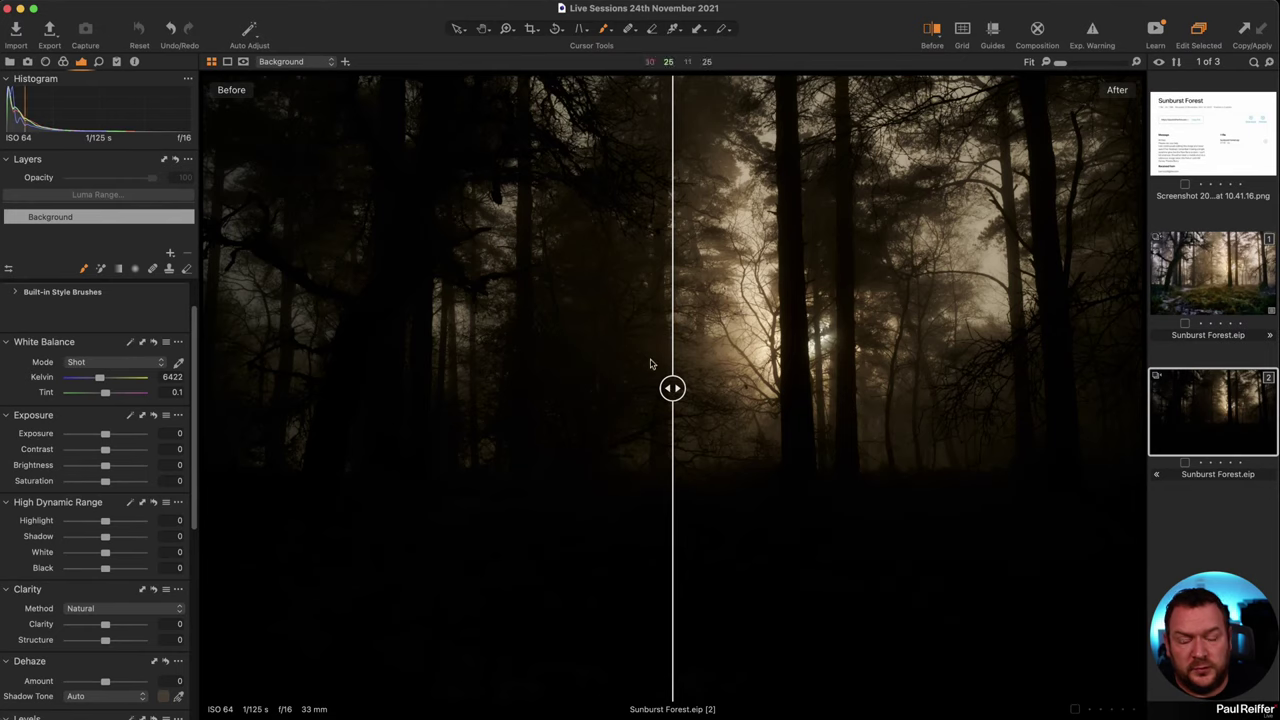
{"action": "left_click_drag", "start_coordinate": [672, 395], "coordinate": [736, 388]}
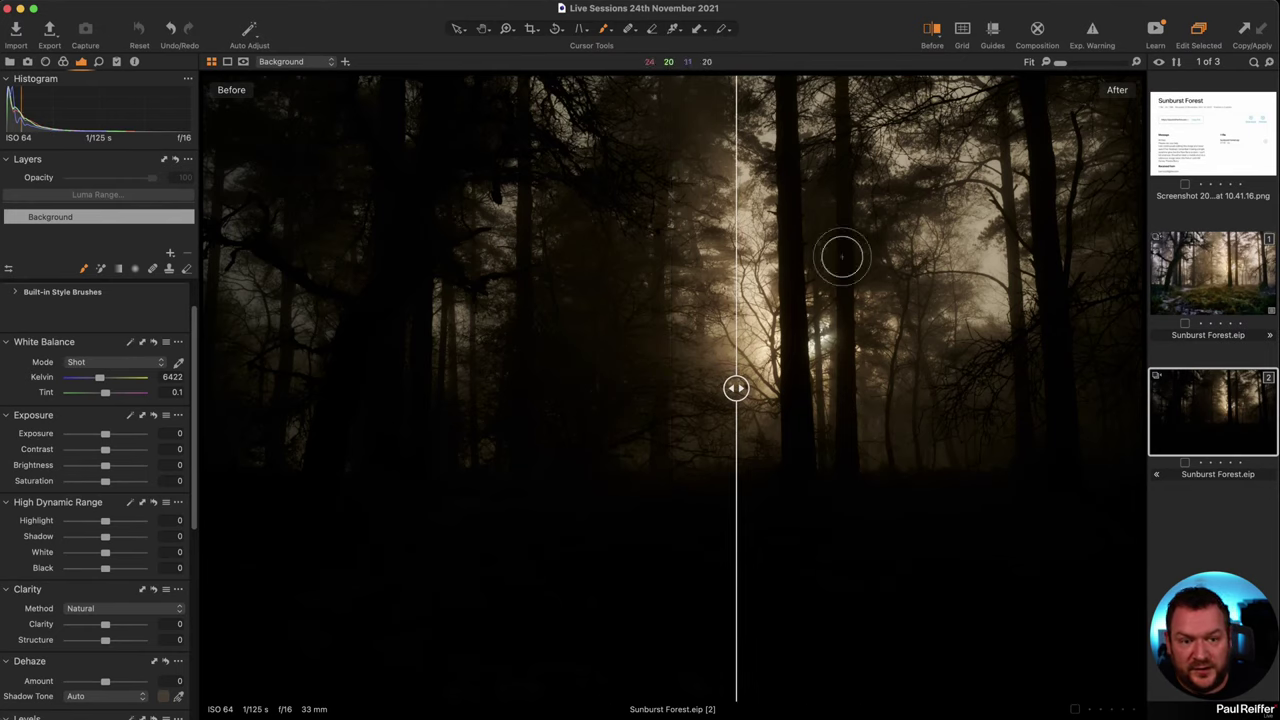
{"action": "left_click", "coordinate": [1229, 303]}
{"action": "left_click_drag", "start_coordinate": [740, 390], "coordinate": [176, 496]}
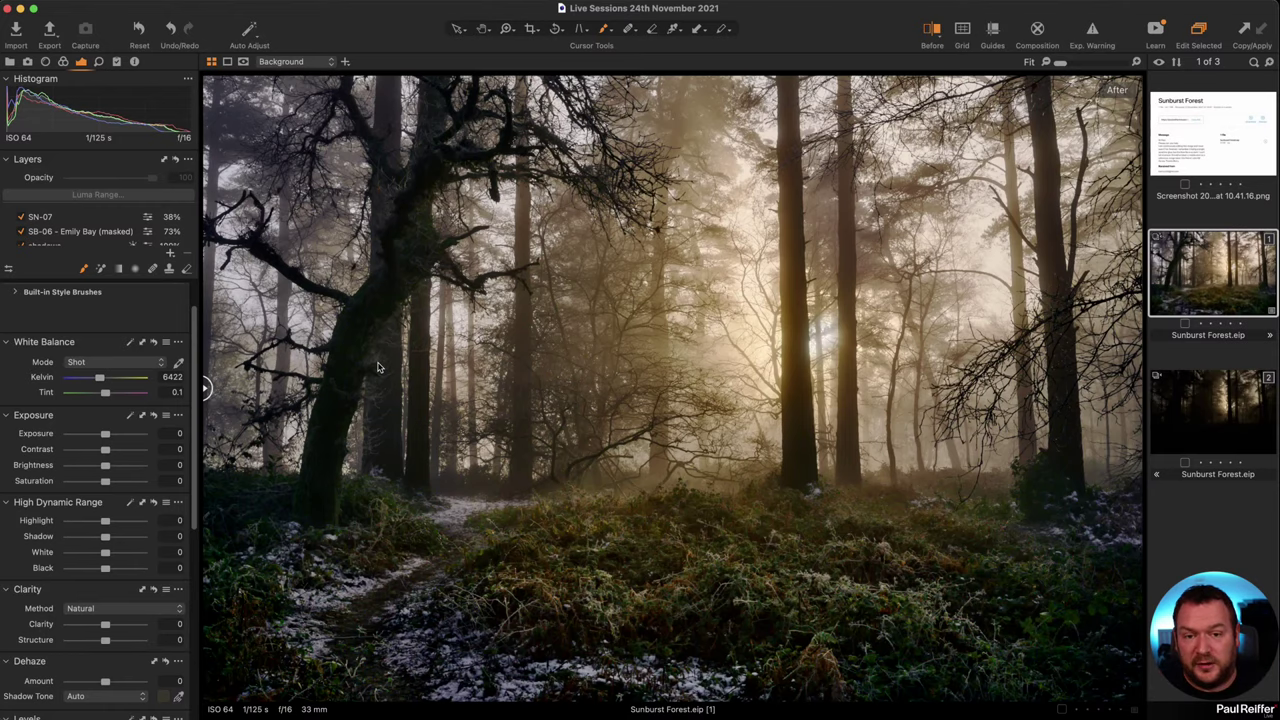
{"action": "left_click", "coordinate": [1191, 416]}
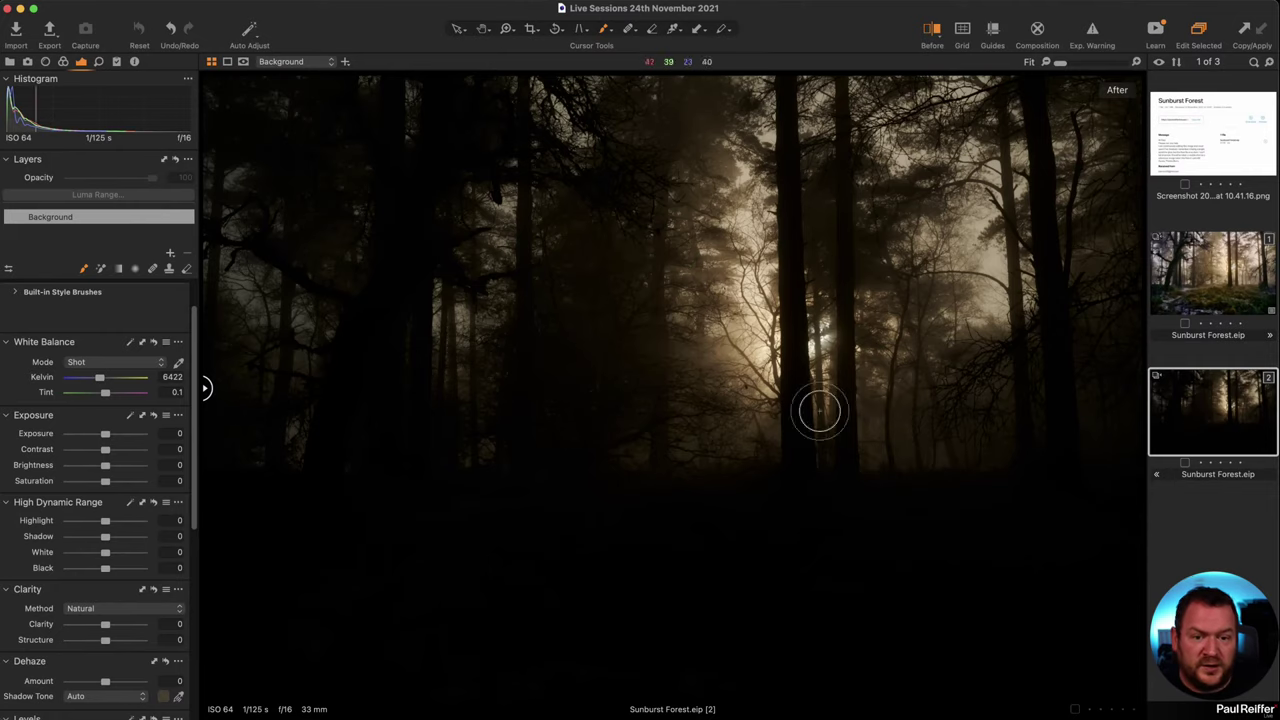
- Examine the camera and lens metadata of the dark Sunburst Forest variant
{"action": "left_click", "coordinate": [134, 62]}
{"action": "scroll", "coordinate": [140, 338], "scroll_direction": "down", "scroll_amount": 2}
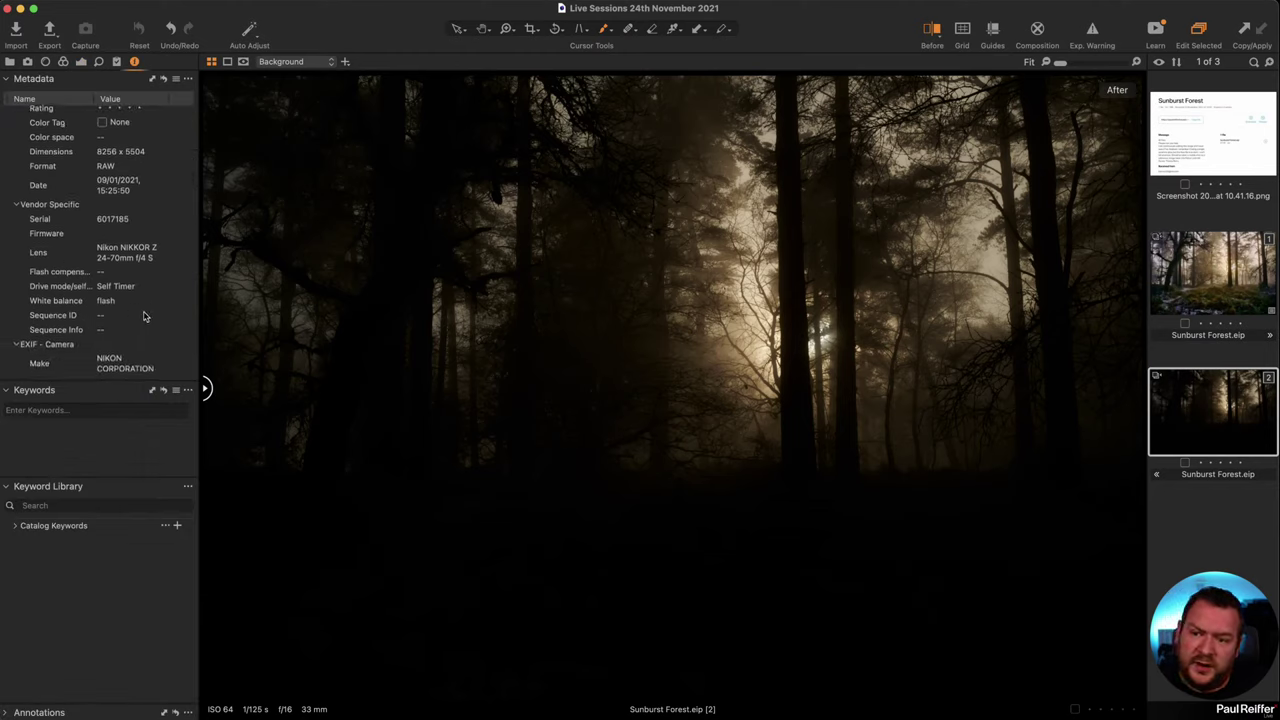
{"action": "scroll", "coordinate": [143, 316], "scroll_direction": "down", "scroll_amount": 3}
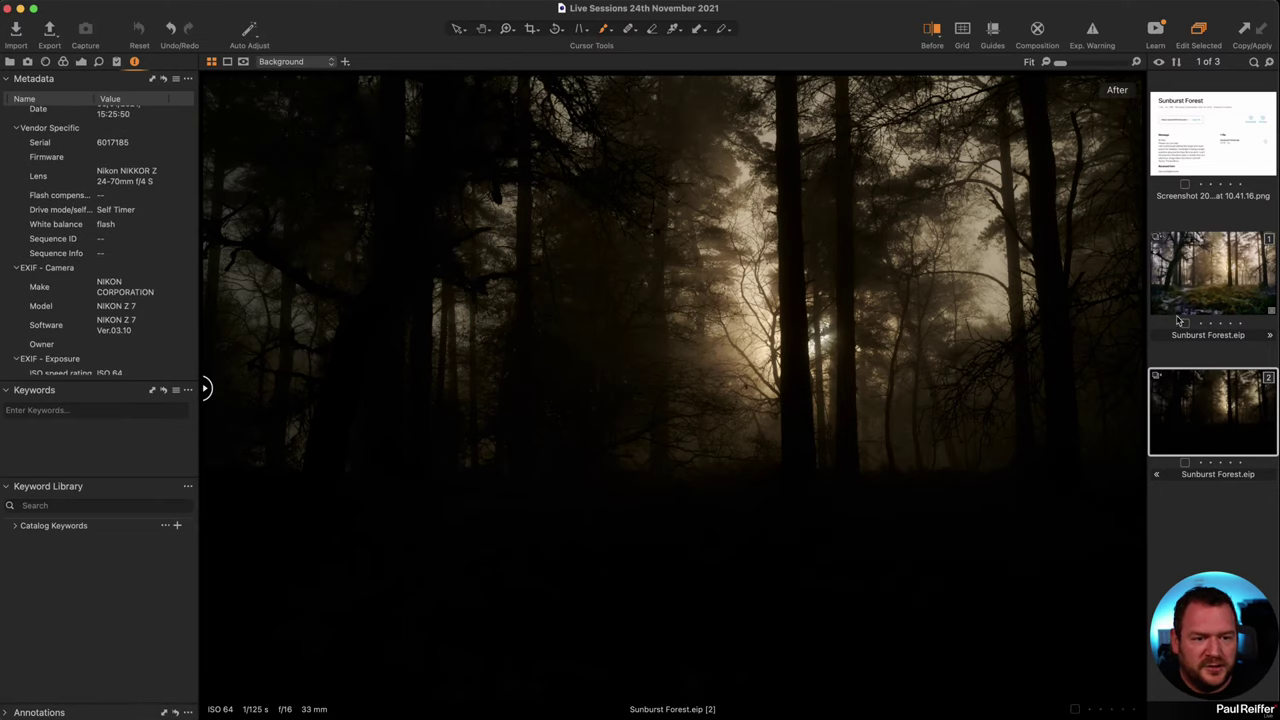
- Clone the edited first variant of Sunburst Forest
{"action": "left_click", "coordinate": [1208, 283]}
{"action": "right_click", "coordinate": [1208, 283]}
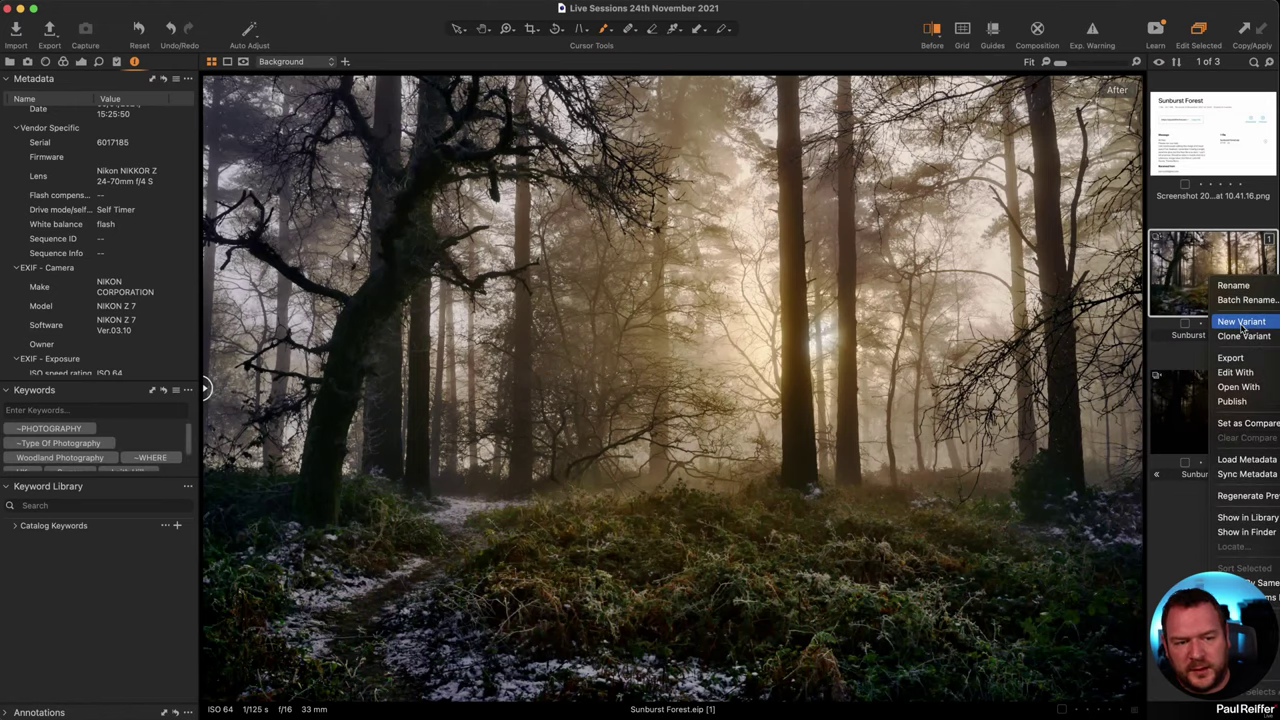
{"action": "left_click", "coordinate": [855, 342]}
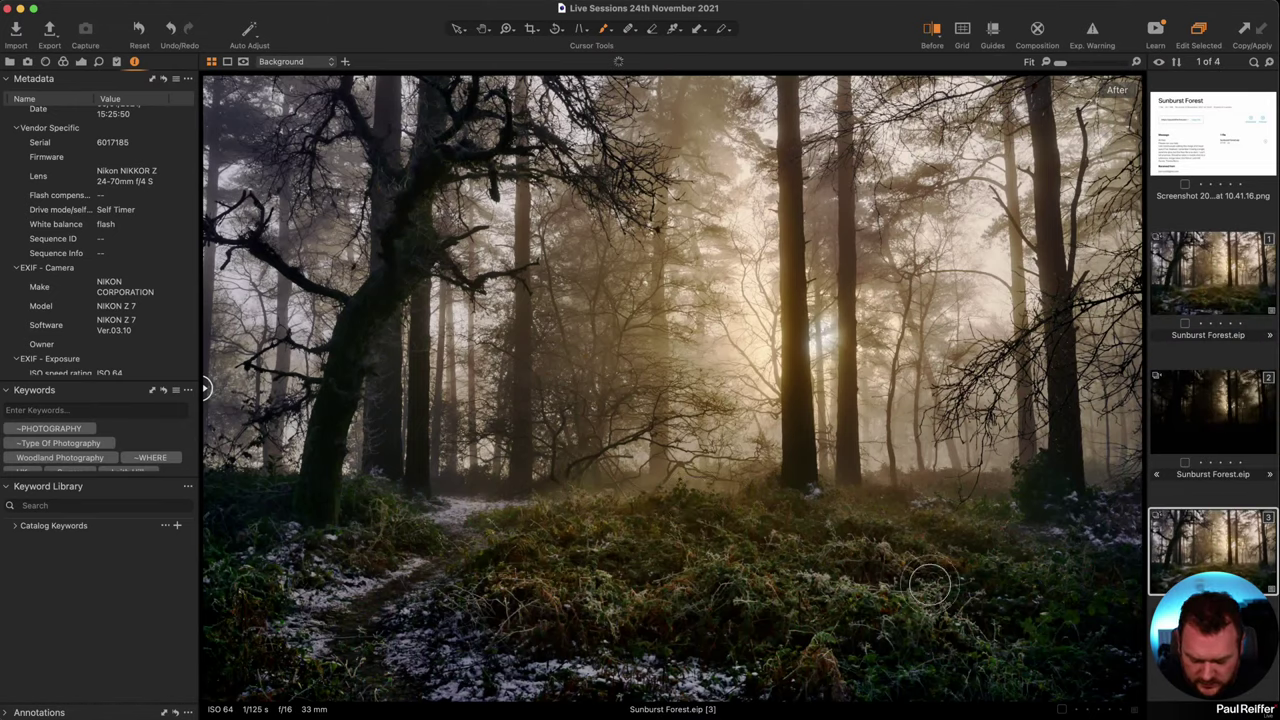
- Inspect the frosty foreground undergrowth of the cloned variant up close, then return to the full image
{"action": "left_click", "coordinate": [910, 590]}
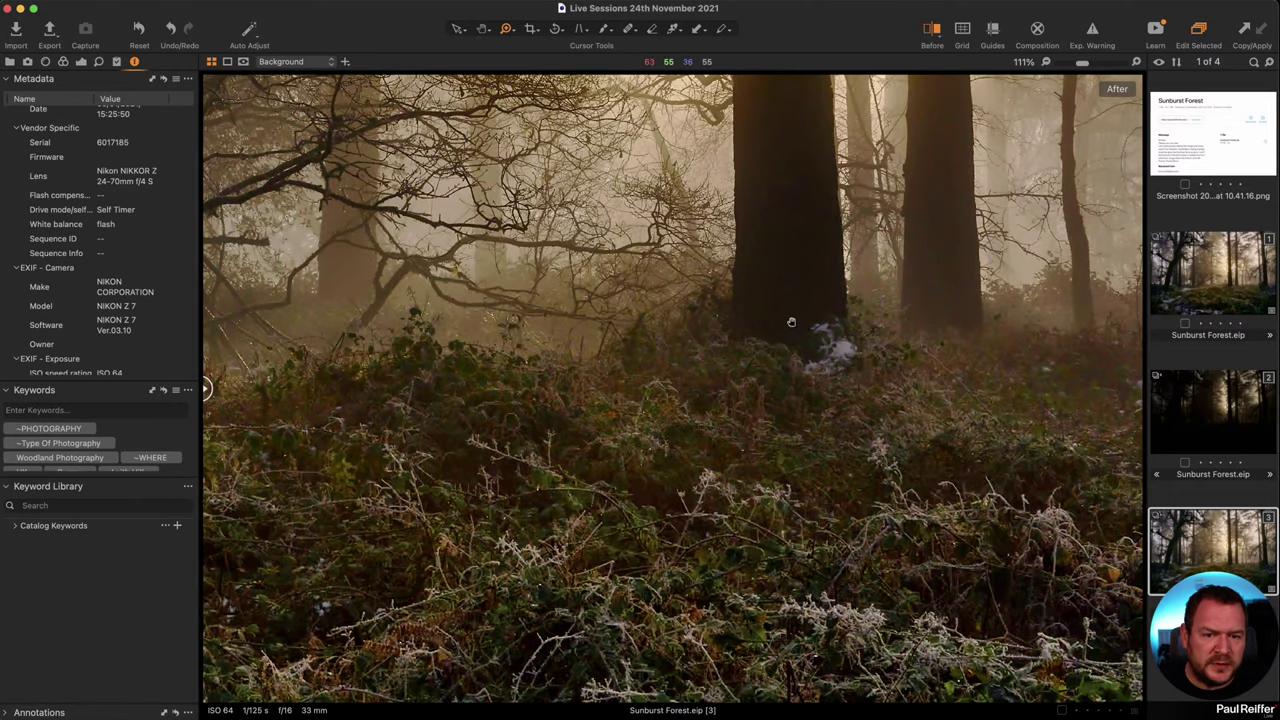
{"action": "scroll", "coordinate": [791, 322], "scroll_direction": "up", "scroll_amount": 5}
{"action": "left_click_drag", "start_coordinate": [839, 582], "coordinate": [667, 376]}
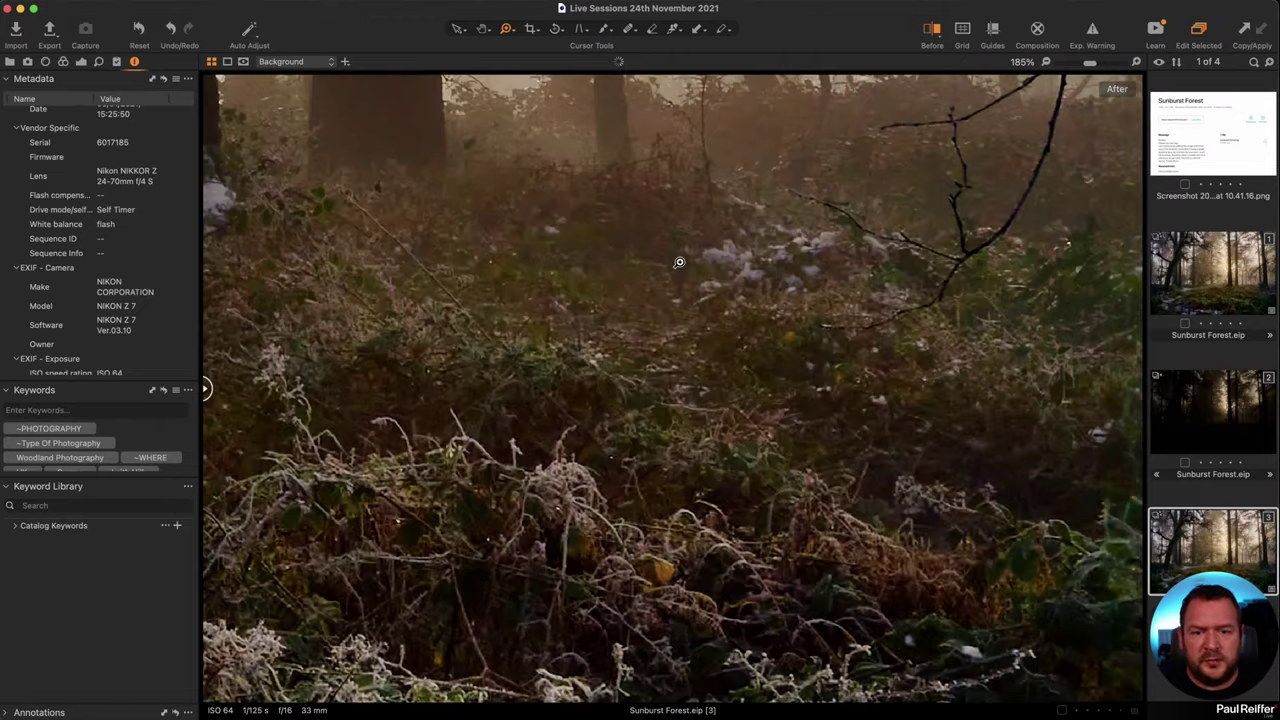
{"action": "left_click", "coordinate": [684, 262]}
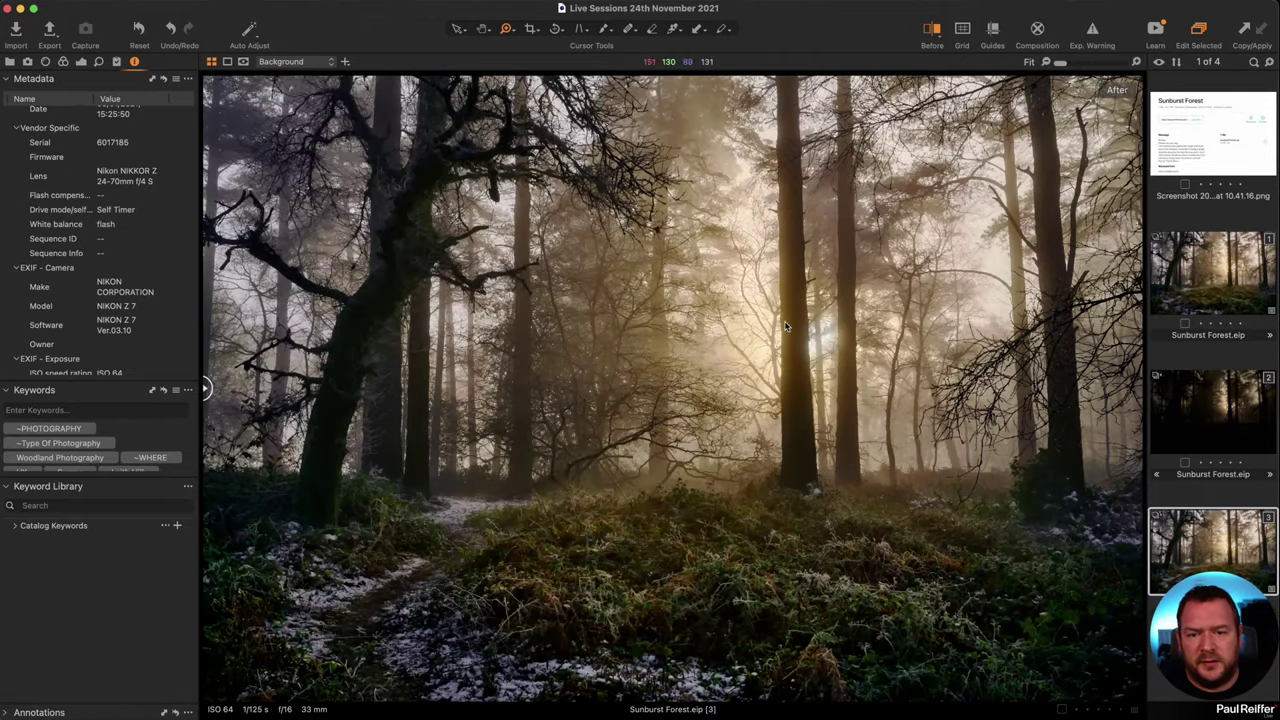
- Select the dark second Sunburst Forest variant and bring up its exposure adjustments
{"action": "left_click", "coordinate": [1230, 402]}
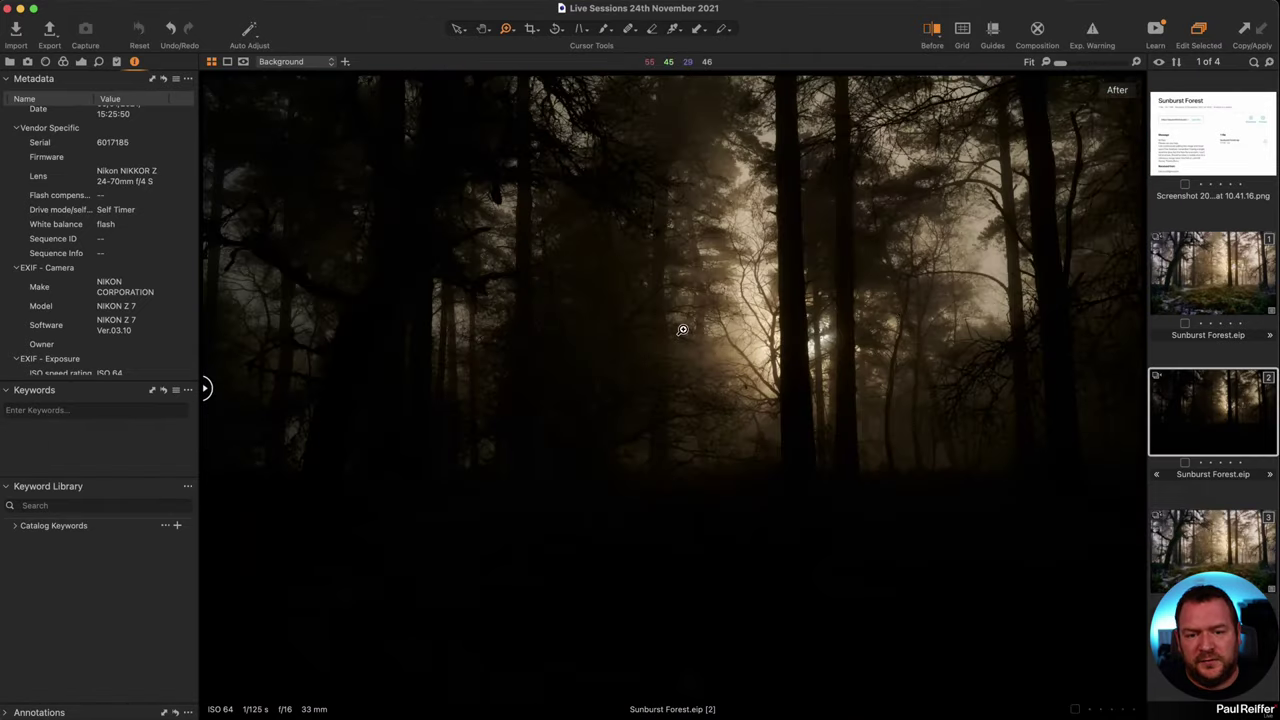
{"action": "left_click", "coordinate": [83, 62]}
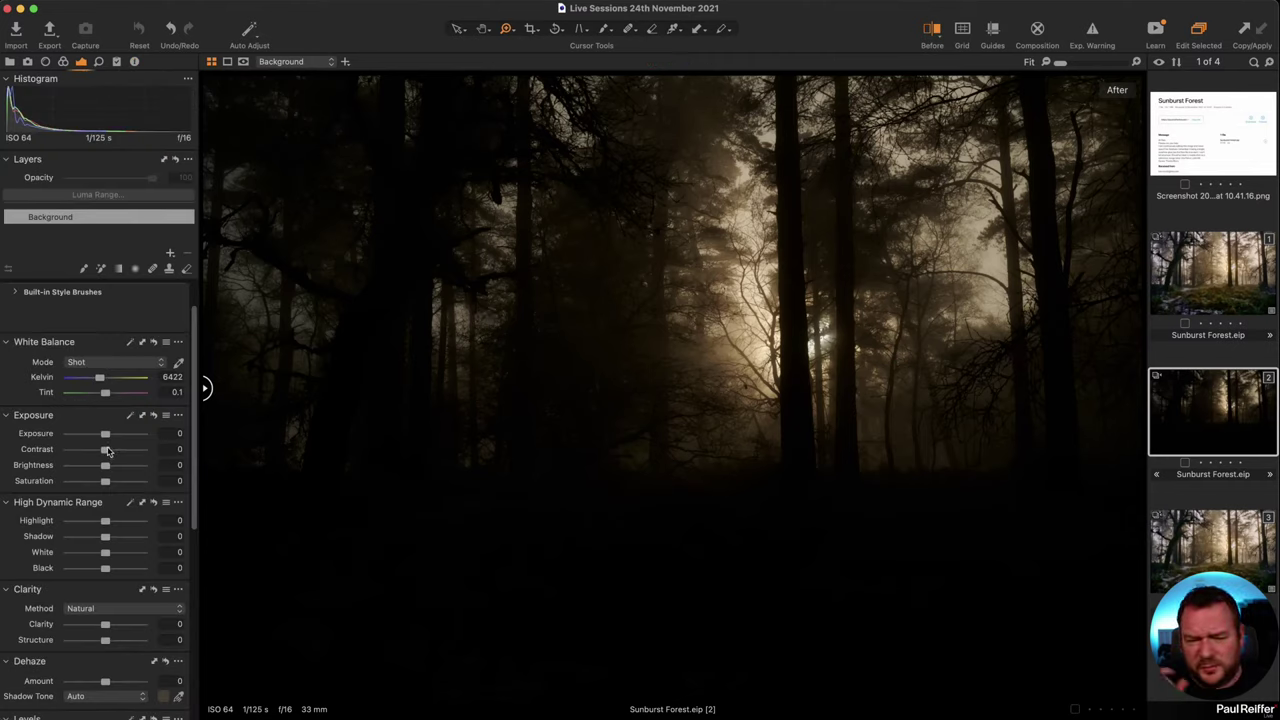
- Try raising the dark variant's exposure to 3.83 and then 1.01, and reset the exposure adjustment
{"action": "left_click_drag", "start_coordinate": [110, 437], "coordinate": [140, 437]}
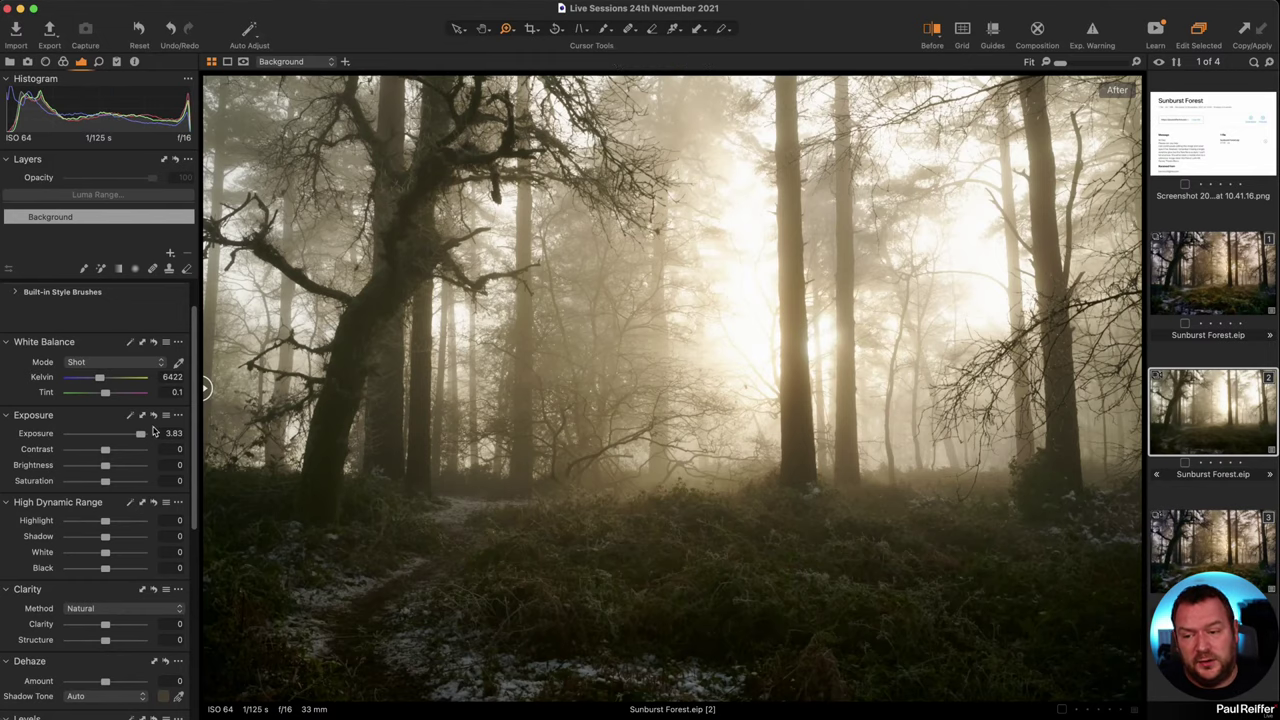
{"action": "left_click_drag", "start_coordinate": [141, 437], "coordinate": [117, 440]}
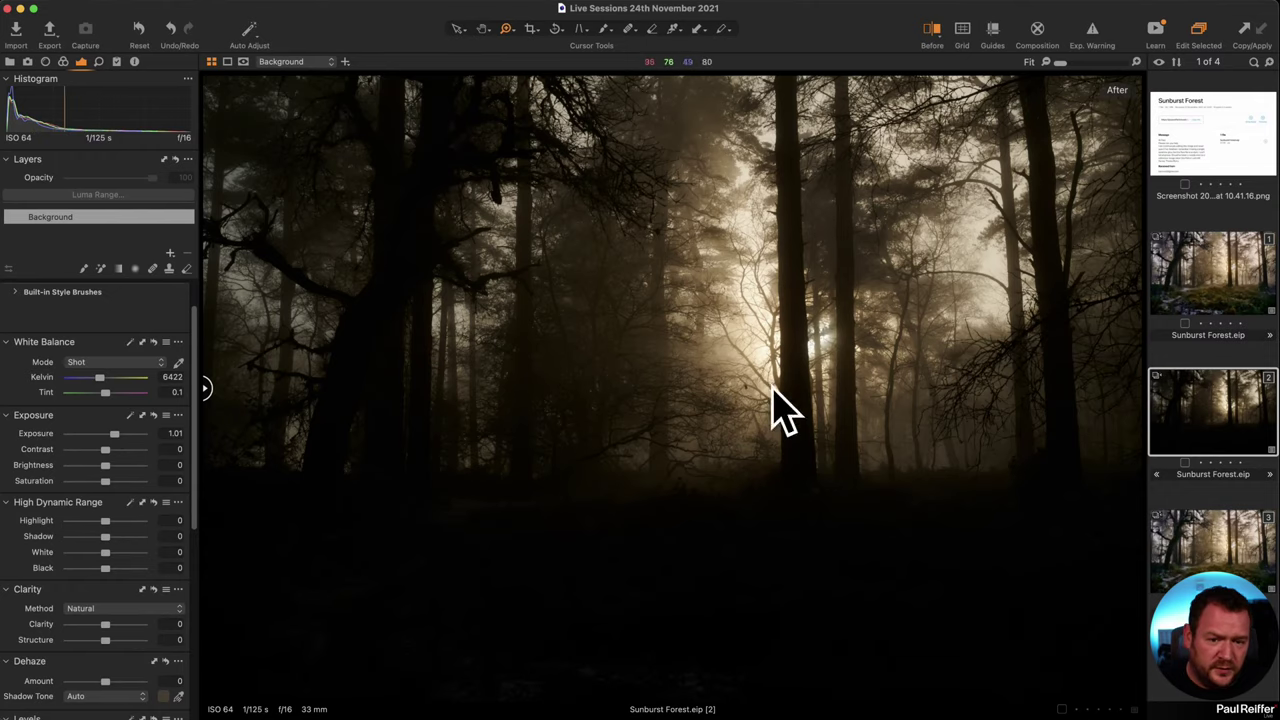
{"action": "double_click", "coordinate": [114, 437]}
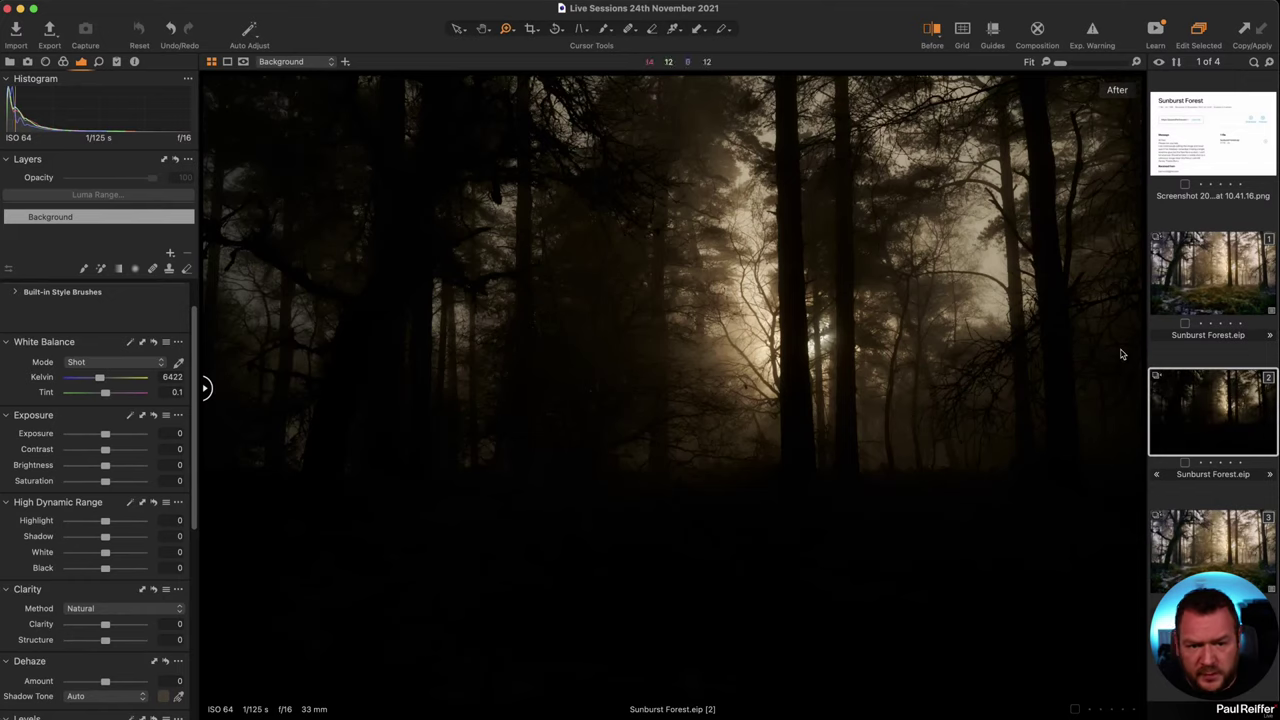
- Open the third Sunburst Forest variant with the before/after comparison off and magnify the frosty foreground undergrowth
{"action": "left_click", "coordinate": [1170, 515]}
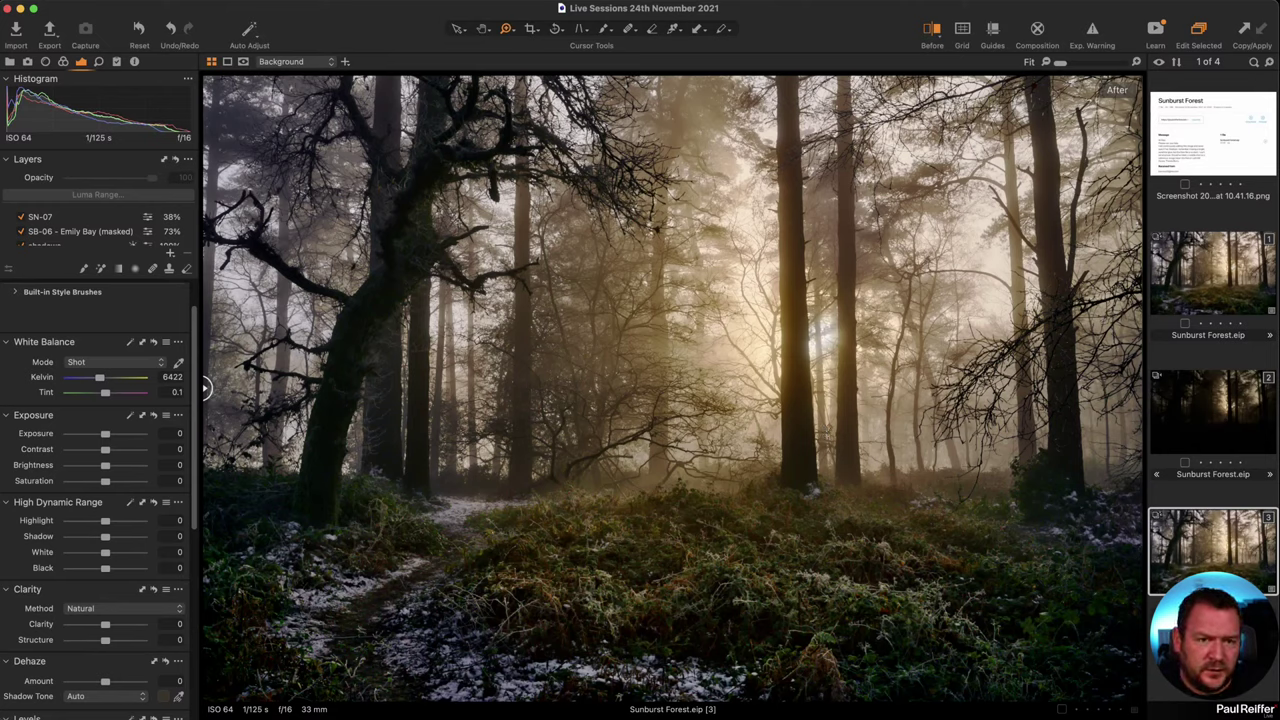
{"action": "left_click", "coordinate": [932, 32]}
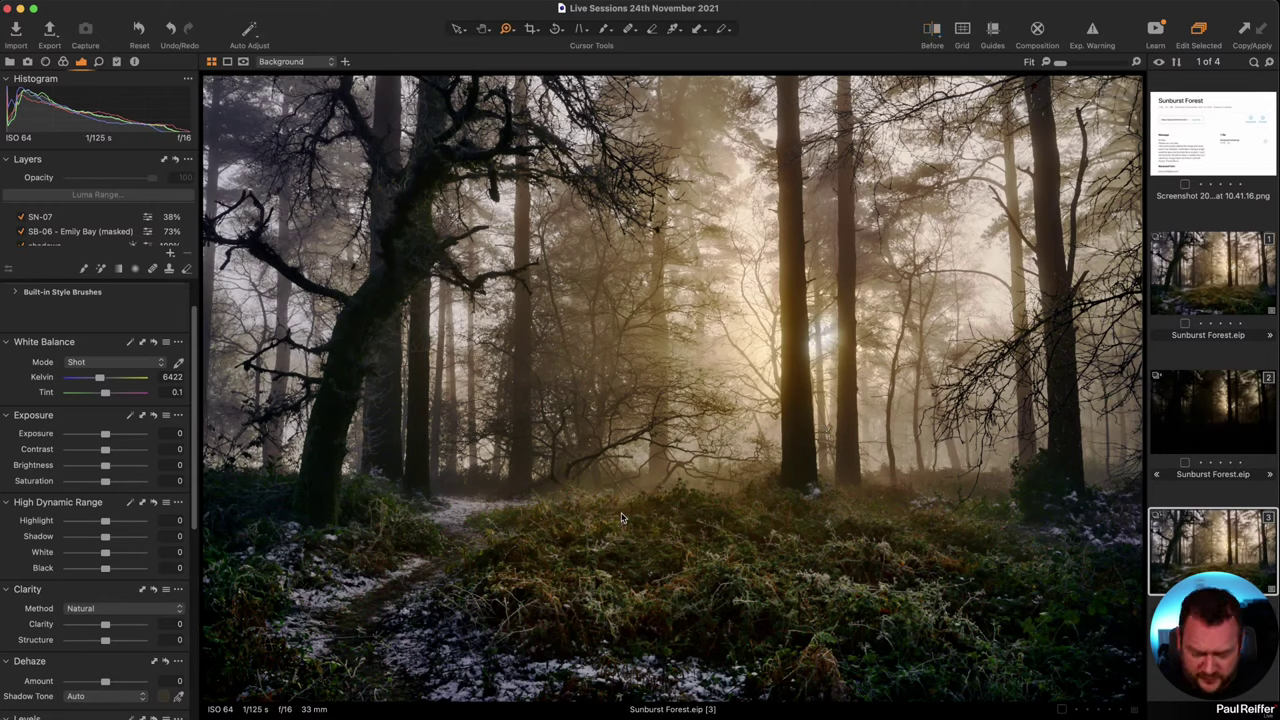
{"action": "left_click_drag", "start_coordinate": [628, 508], "coordinate": [836, 648]}
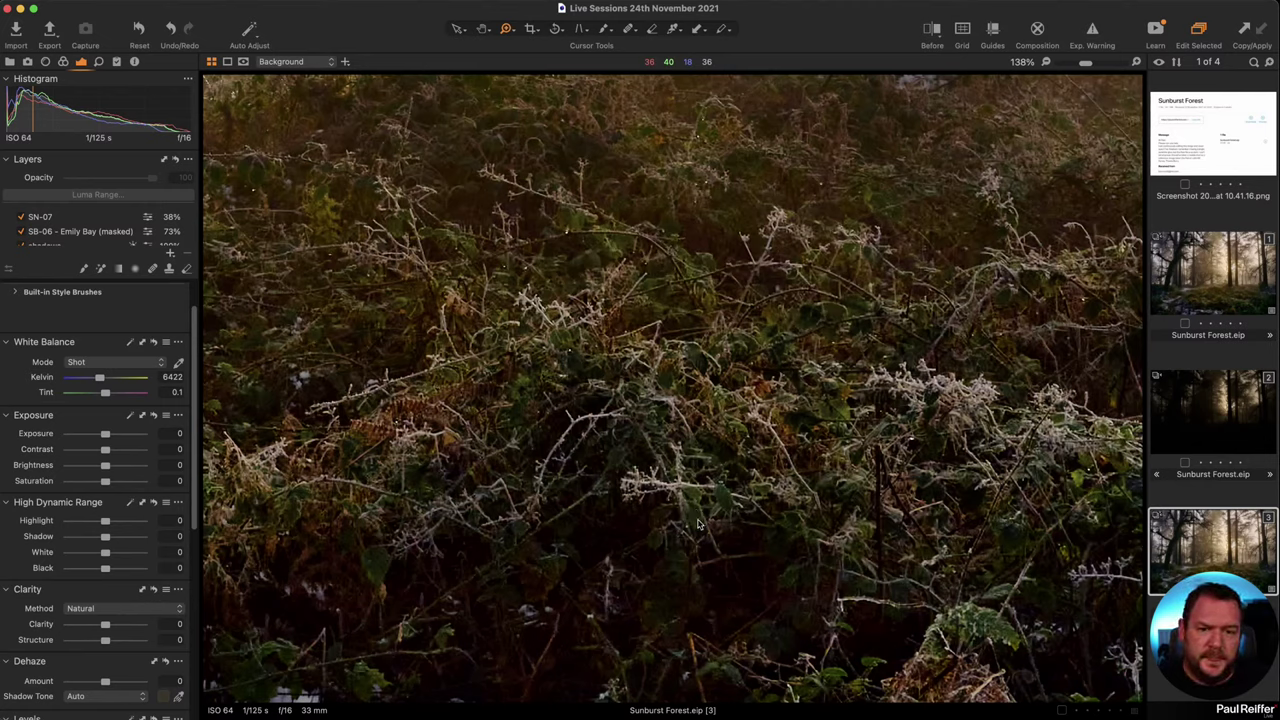
- Select the SB-06 - Emily Bay (masked) layer and set the mask visibility to Never Display Mask
{"action": "left_click", "coordinate": [76, 233]}
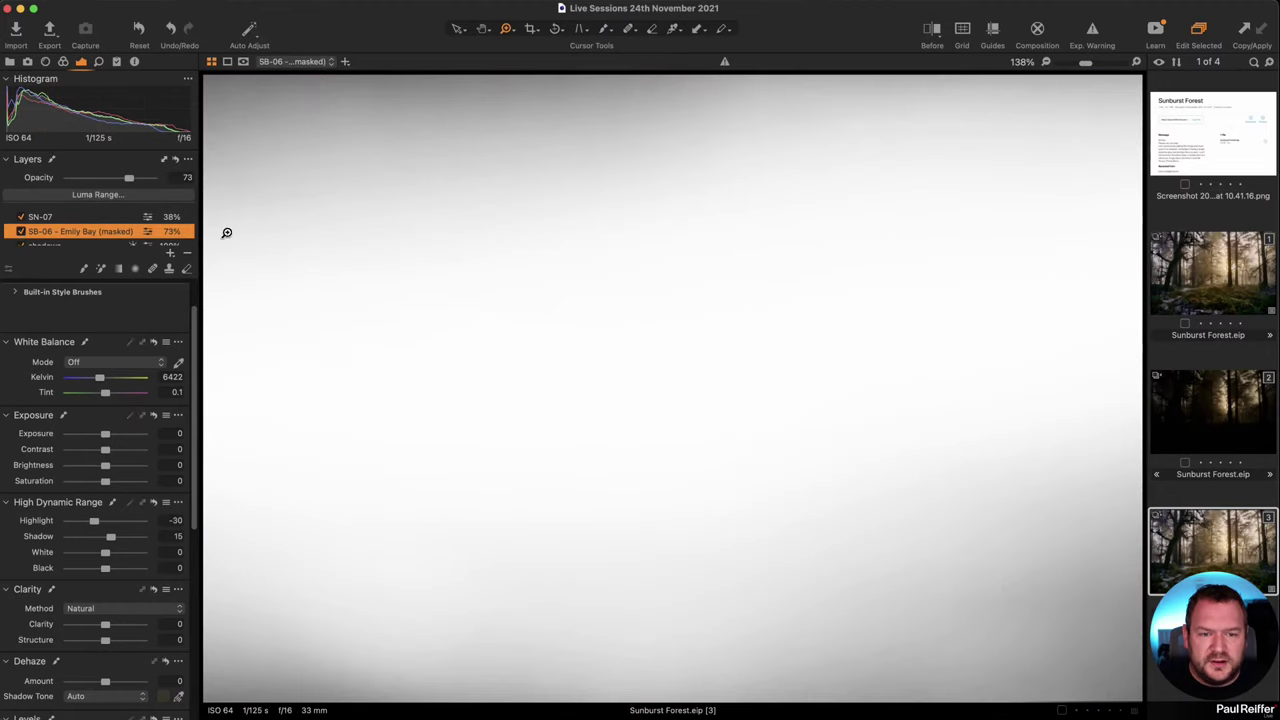
{"action": "left_click", "coordinate": [245, 62]}
{"action": "left_click", "coordinate": [293, 113]}
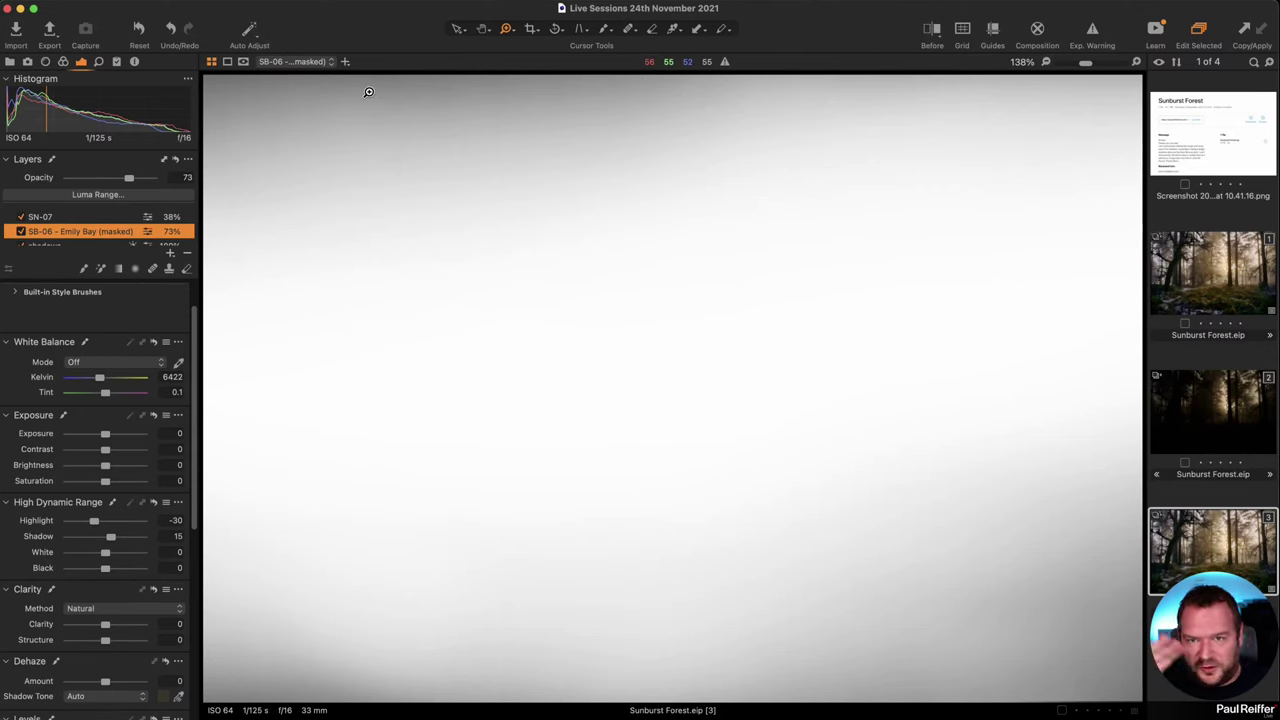
{"action": "left_click", "coordinate": [245, 62]}
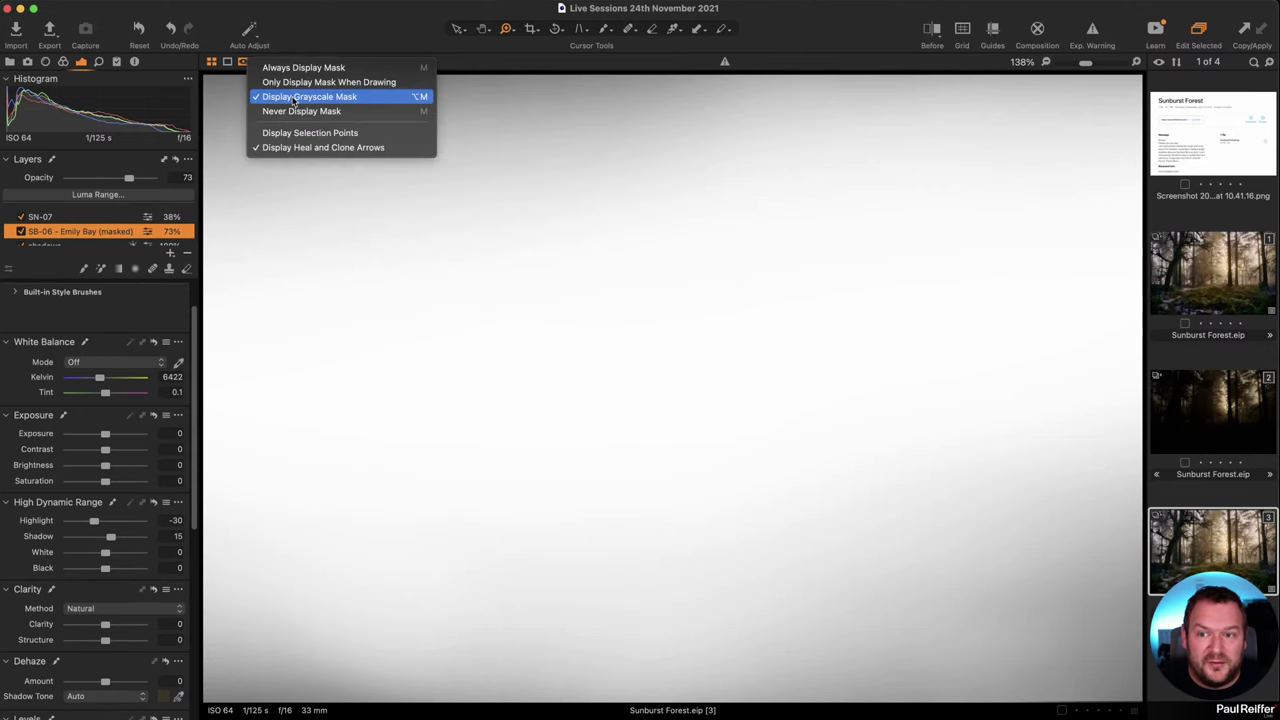
{"action": "left_click", "coordinate": [299, 110]}
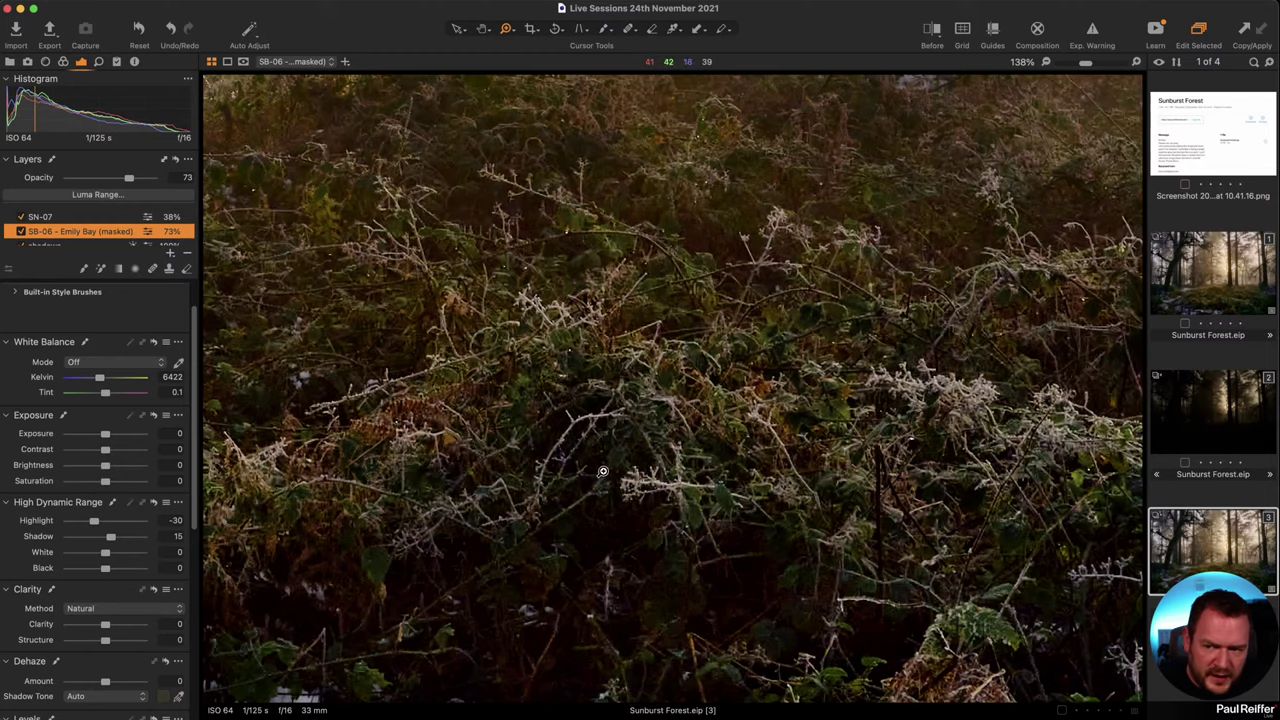
- Compare the undergrowth with and without the SB-06 - Emily Bay (masked) layer, both up close and at 50% magnification
{"action": "left_click", "coordinate": [21, 231]}
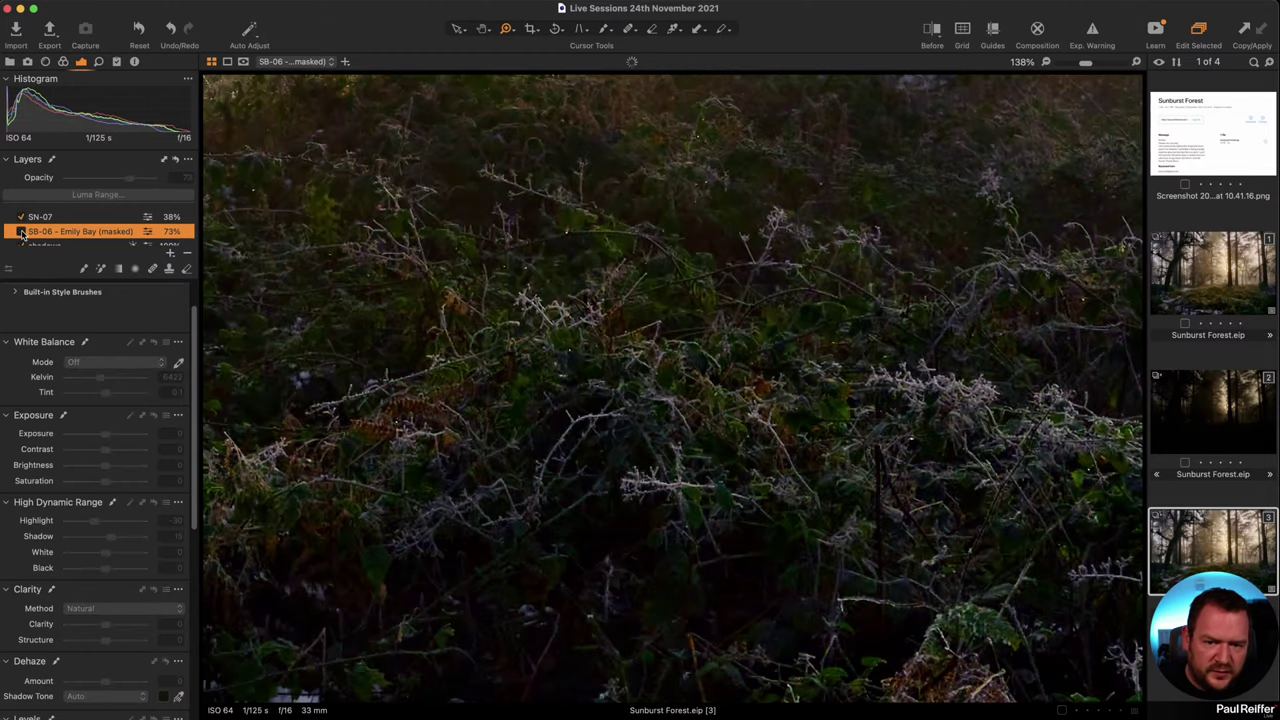
{"action": "left_click", "coordinate": [21, 231]}
{"action": "left_click", "coordinate": [605, 330]}
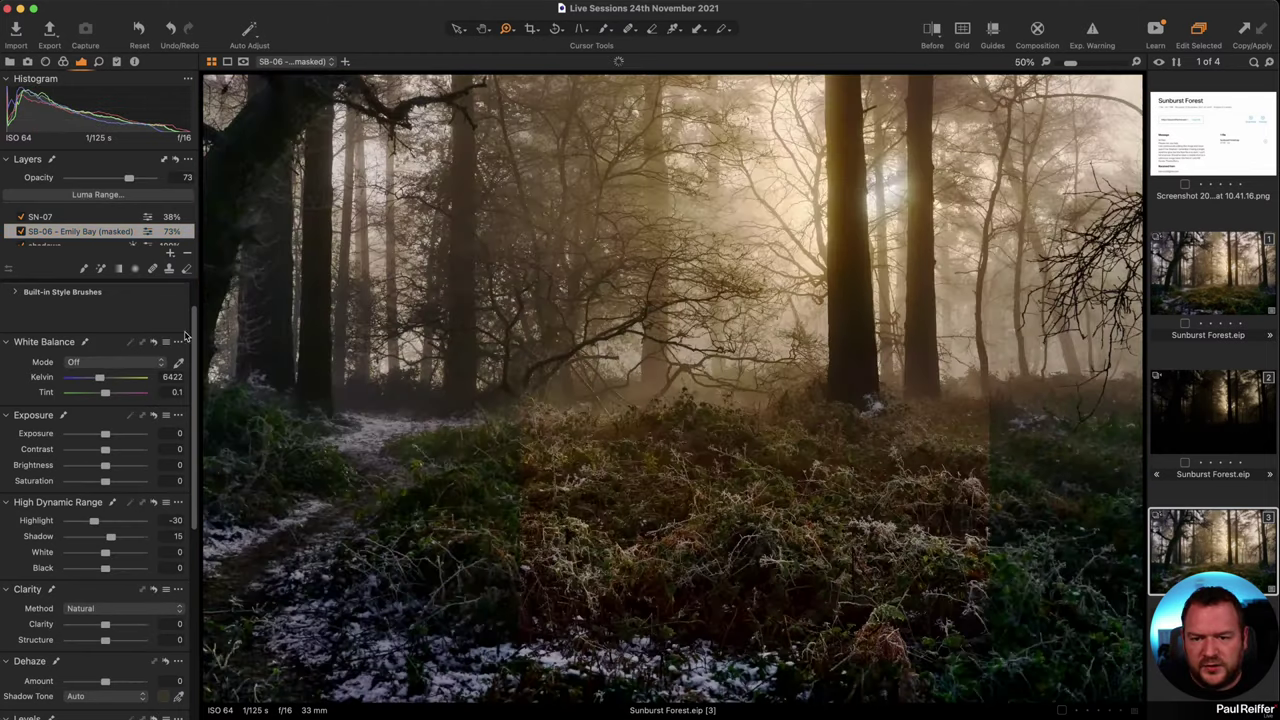
{"action": "left_click", "coordinate": [21, 231]}
{"action": "left_click", "coordinate": [21, 231]}
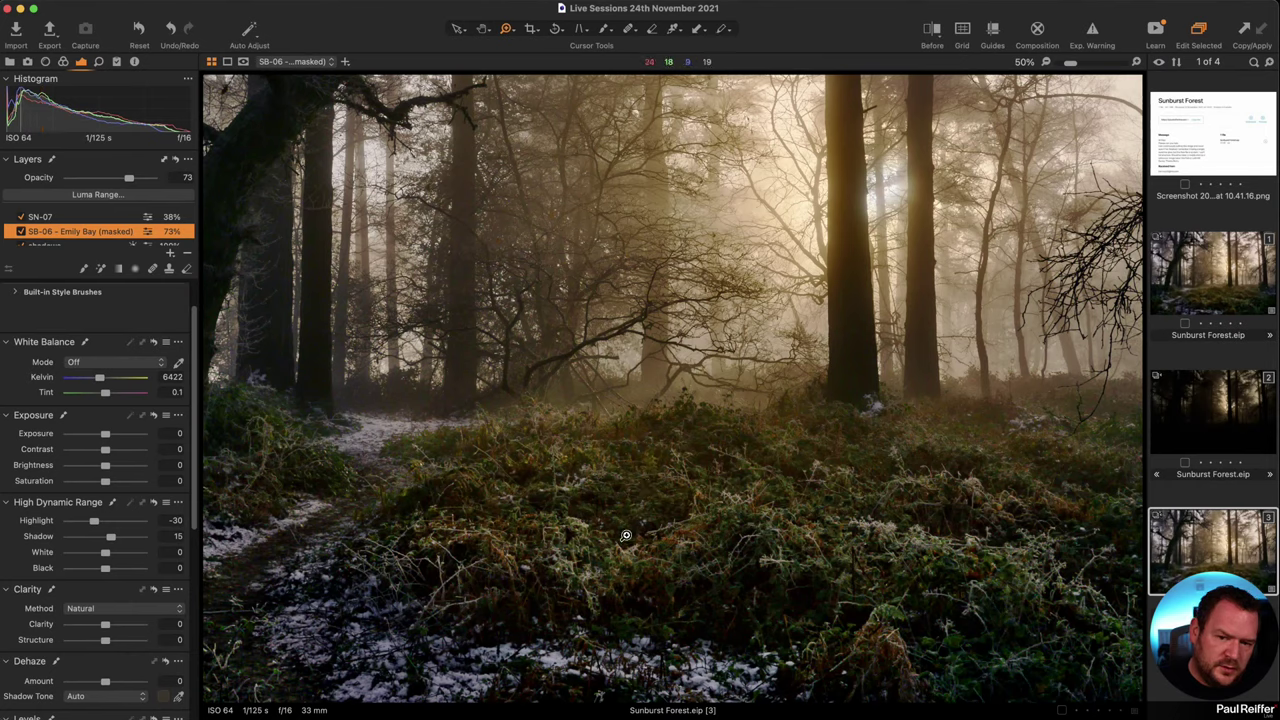
{"action": "left_click", "coordinate": [20, 232]}
{"action": "left_click", "coordinate": [20, 232]}
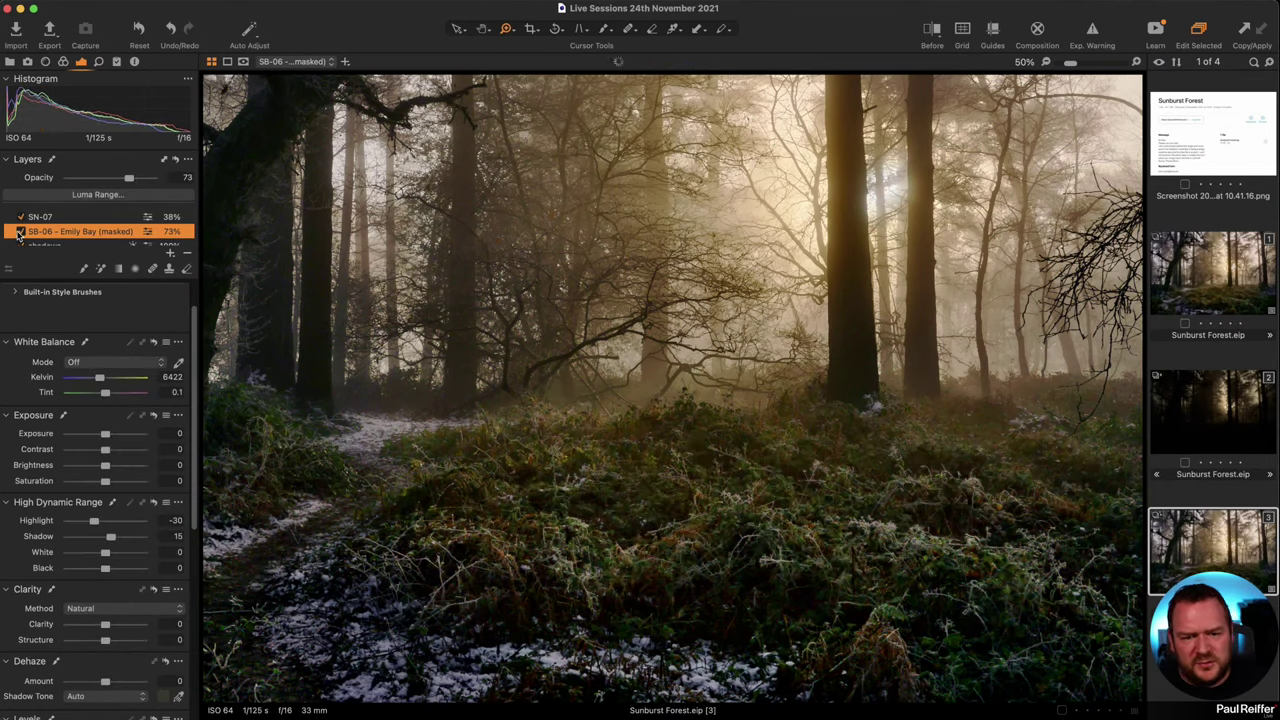
- Compare the image with and without the SN-07 layer, and likewise with and without the shadows layer
{"action": "left_click", "coordinate": [42, 217]}
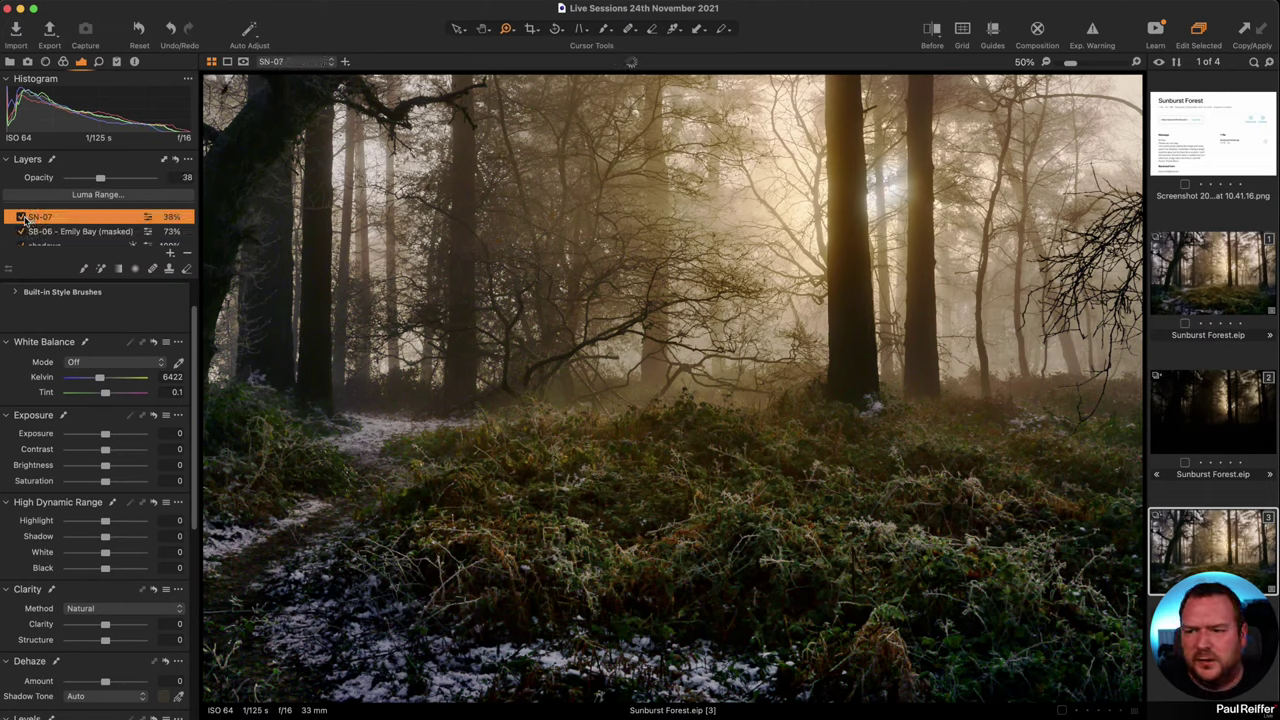
{"action": "left_click", "coordinate": [20, 217]}
{"action": "left_click", "coordinate": [20, 217]}
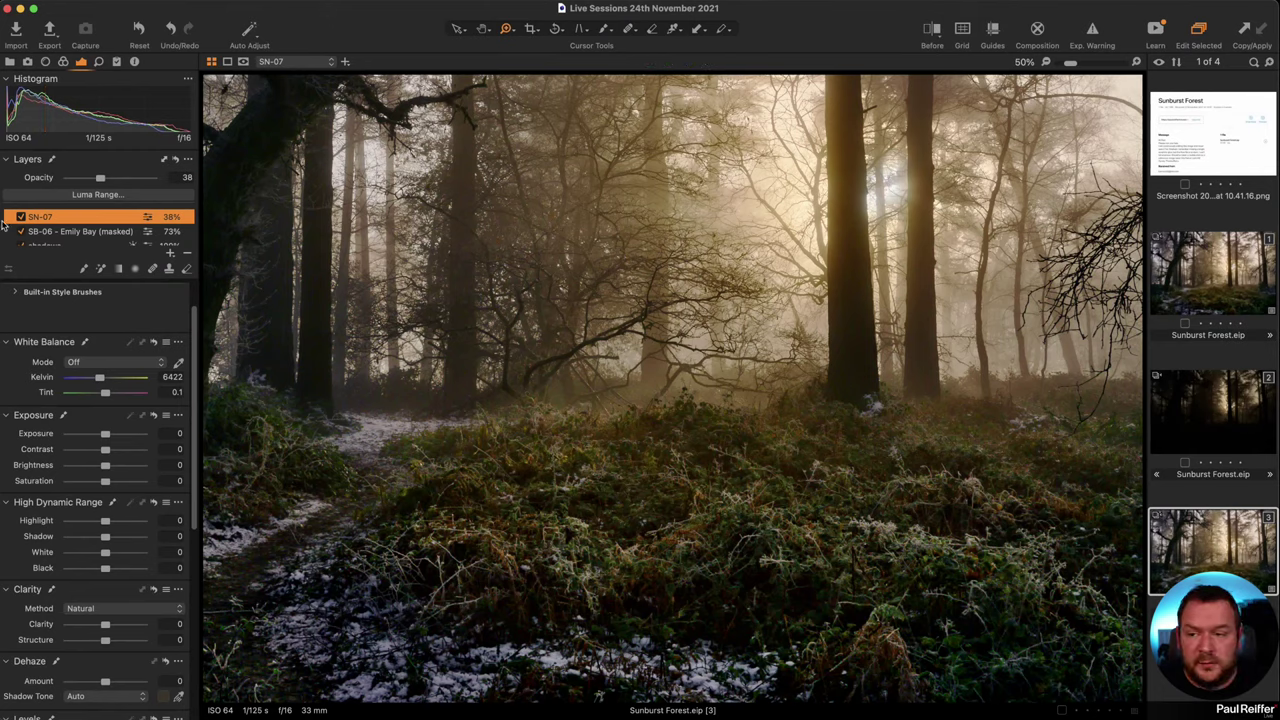
{"action": "scroll", "coordinate": [57, 222], "scroll_direction": "down", "scroll_amount": 2}
{"action": "left_click", "coordinate": [57, 218]}
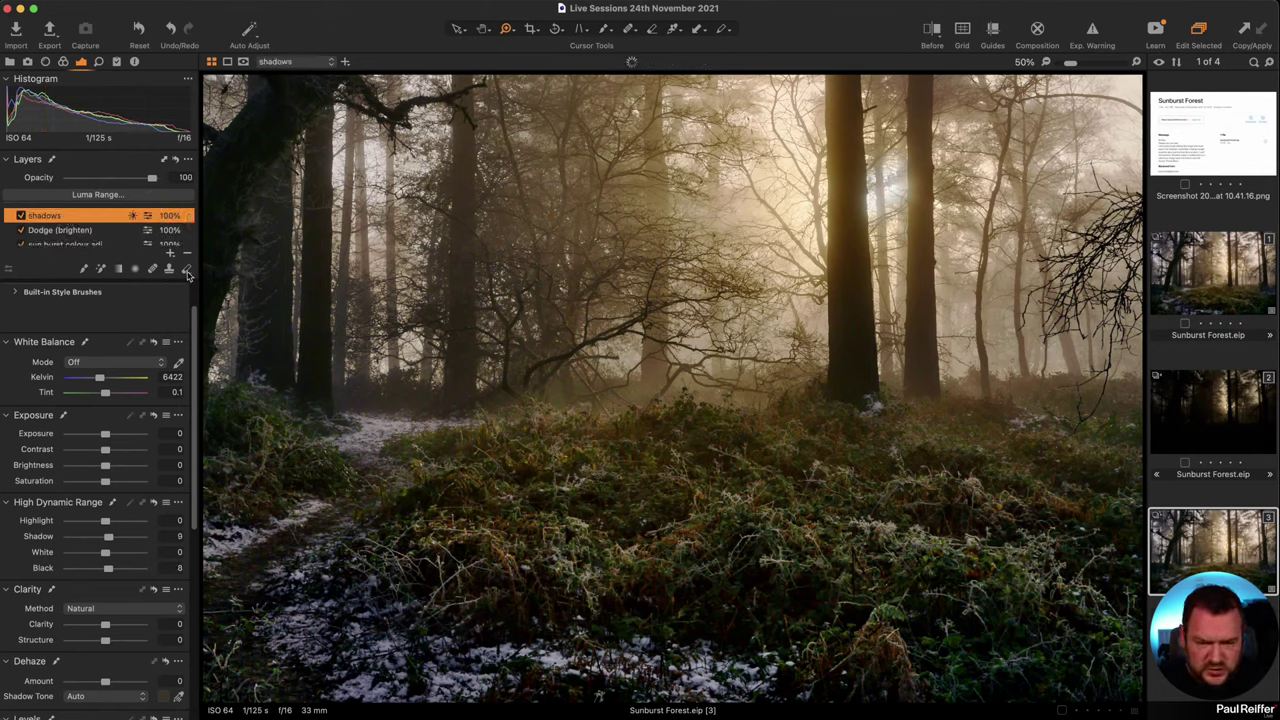
{"action": "left_click", "coordinate": [21, 216]}
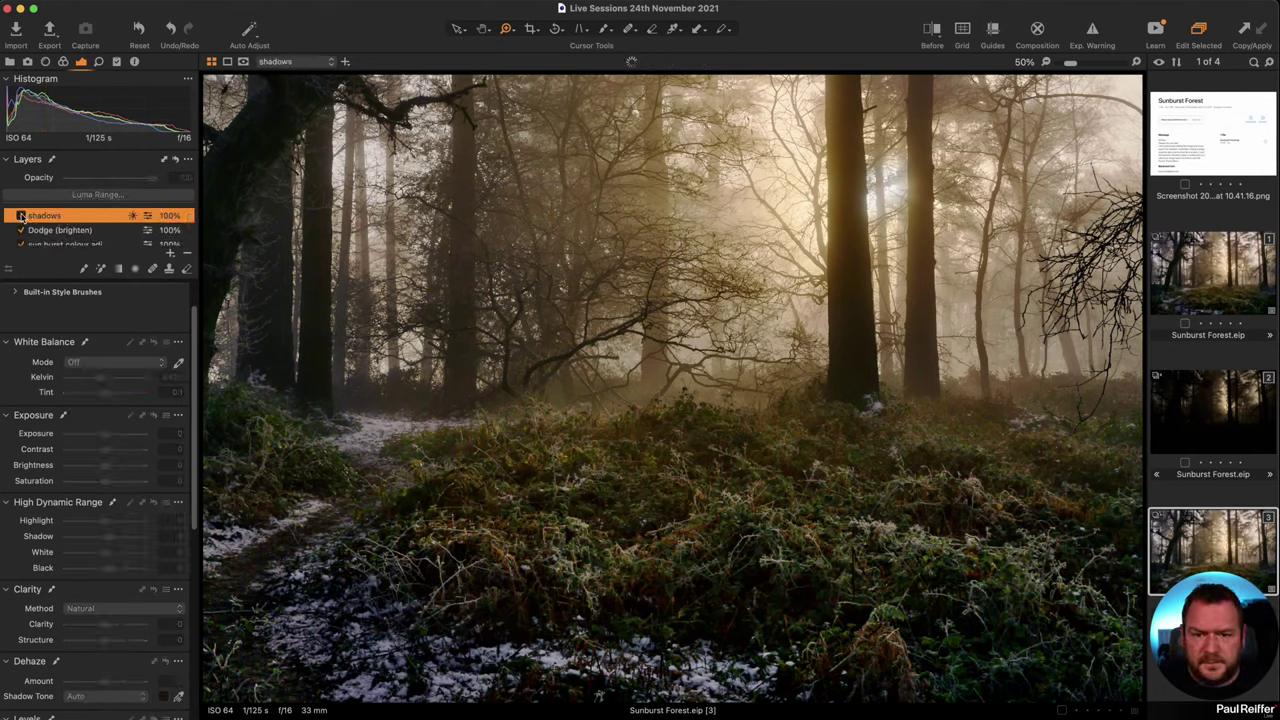
{"action": "left_click", "coordinate": [21, 216]}
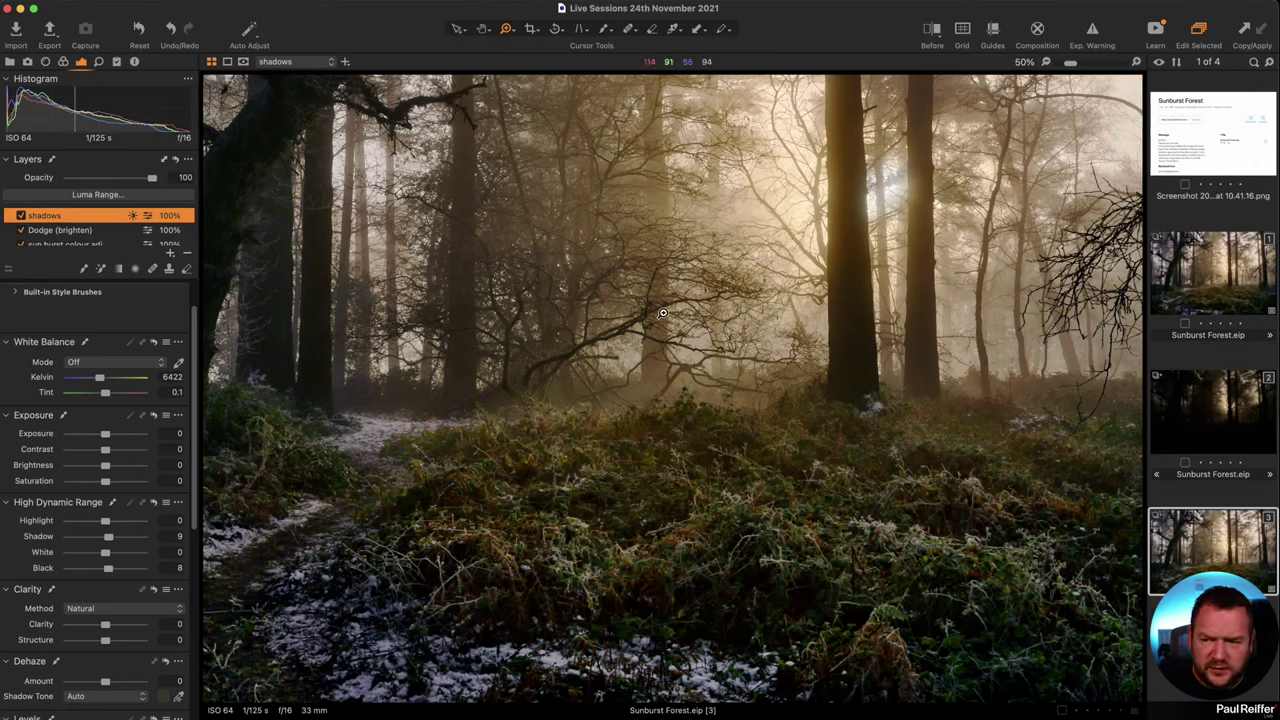
- Review the Dodge (brighten) layer's adjustments and compare the image with and without the sun burst colour adj layer
{"action": "left_click", "coordinate": [33, 230]}
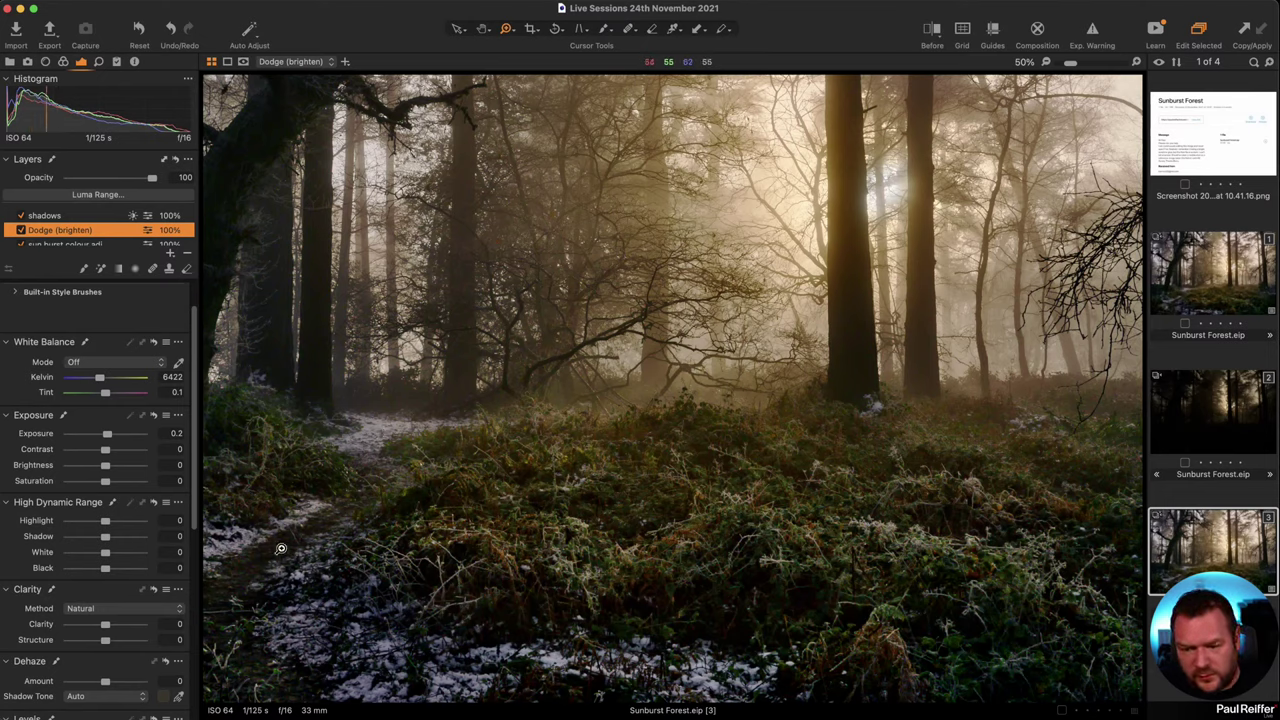
{"action": "scroll", "coordinate": [97, 248], "scroll_direction": "down", "scroll_amount": 2}
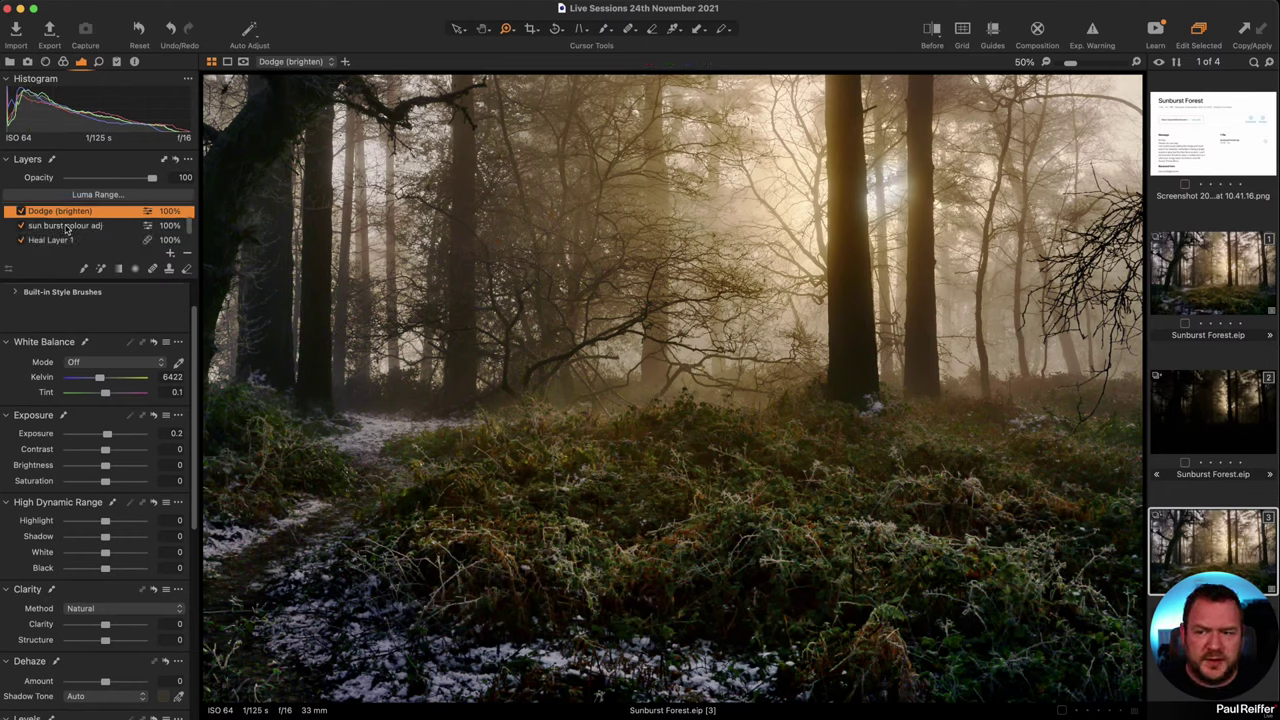
{"action": "left_click", "coordinate": [68, 228]}
{"action": "left_click", "coordinate": [20, 226]}
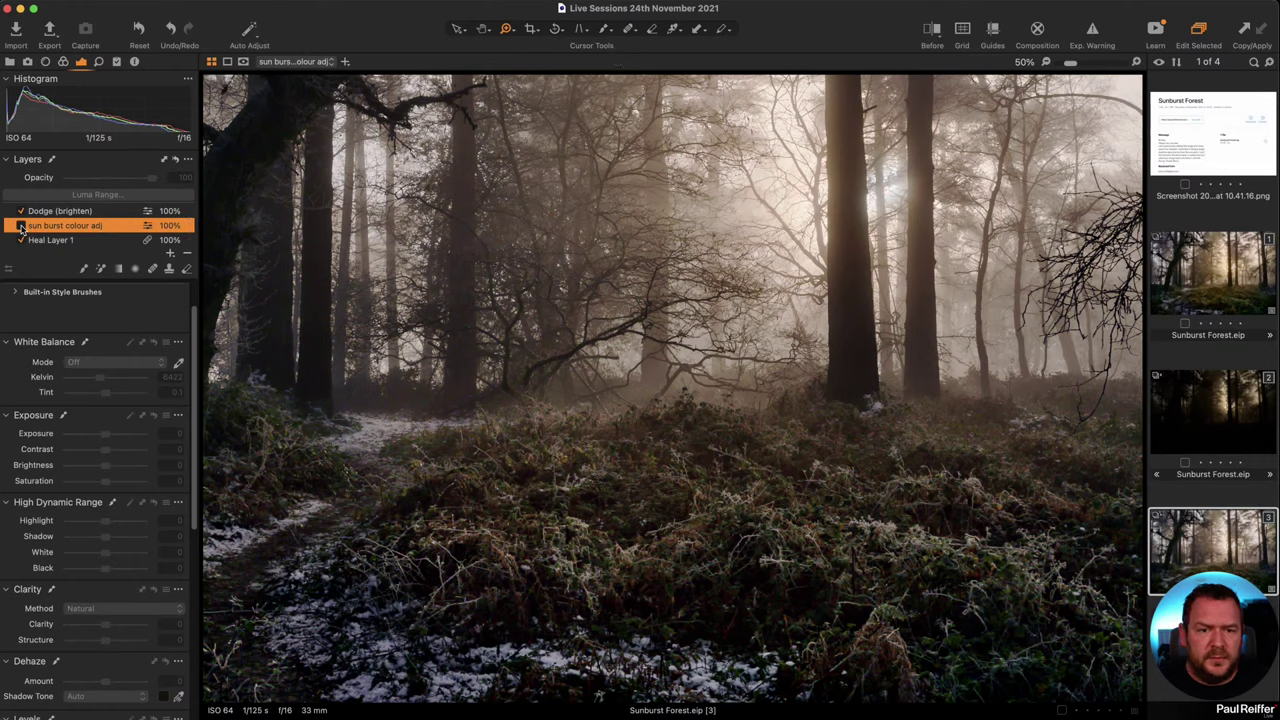
{"action": "left_click", "coordinate": [20, 226]}
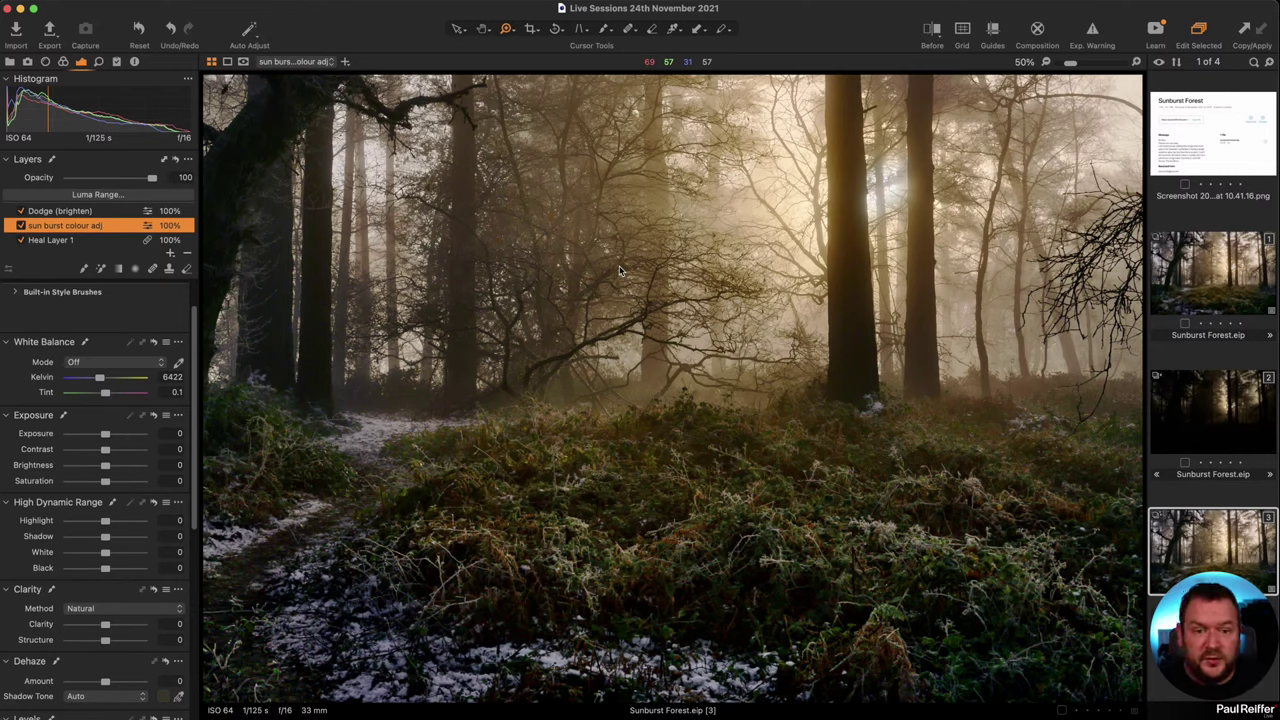
{"action": "left_click", "coordinate": [19, 226]}
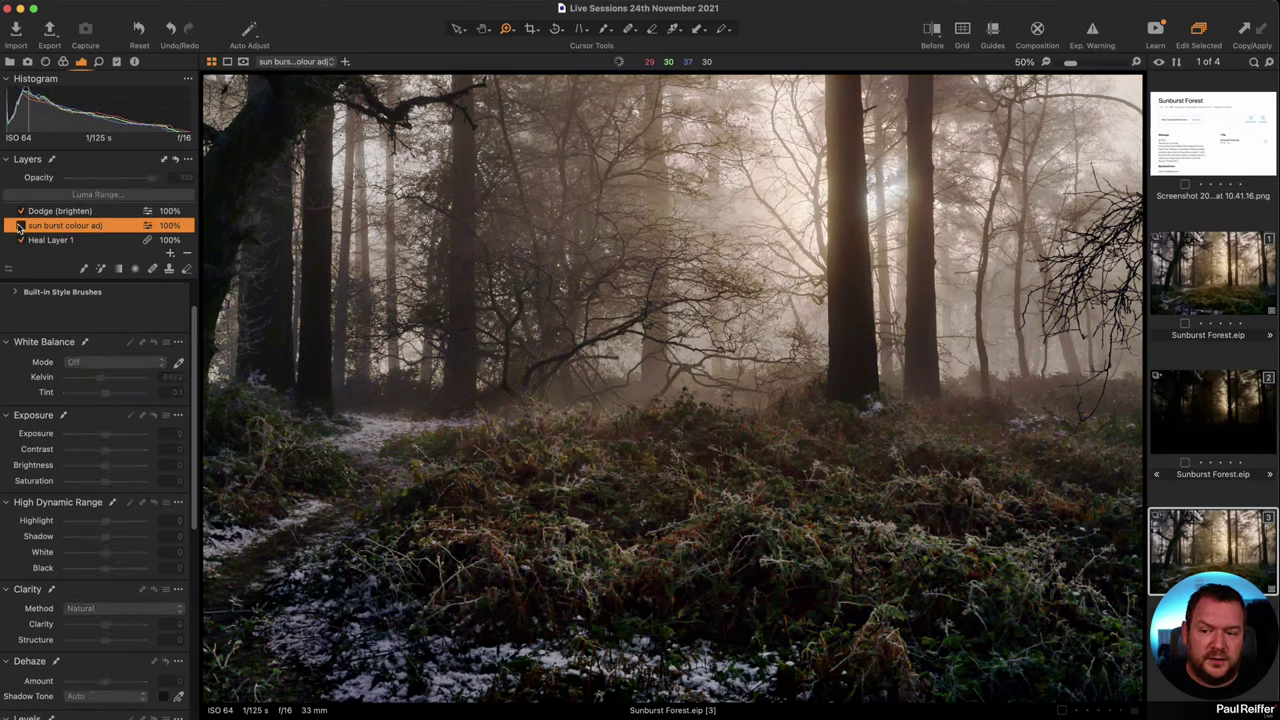
{"action": "left_click", "coordinate": [19, 226]}
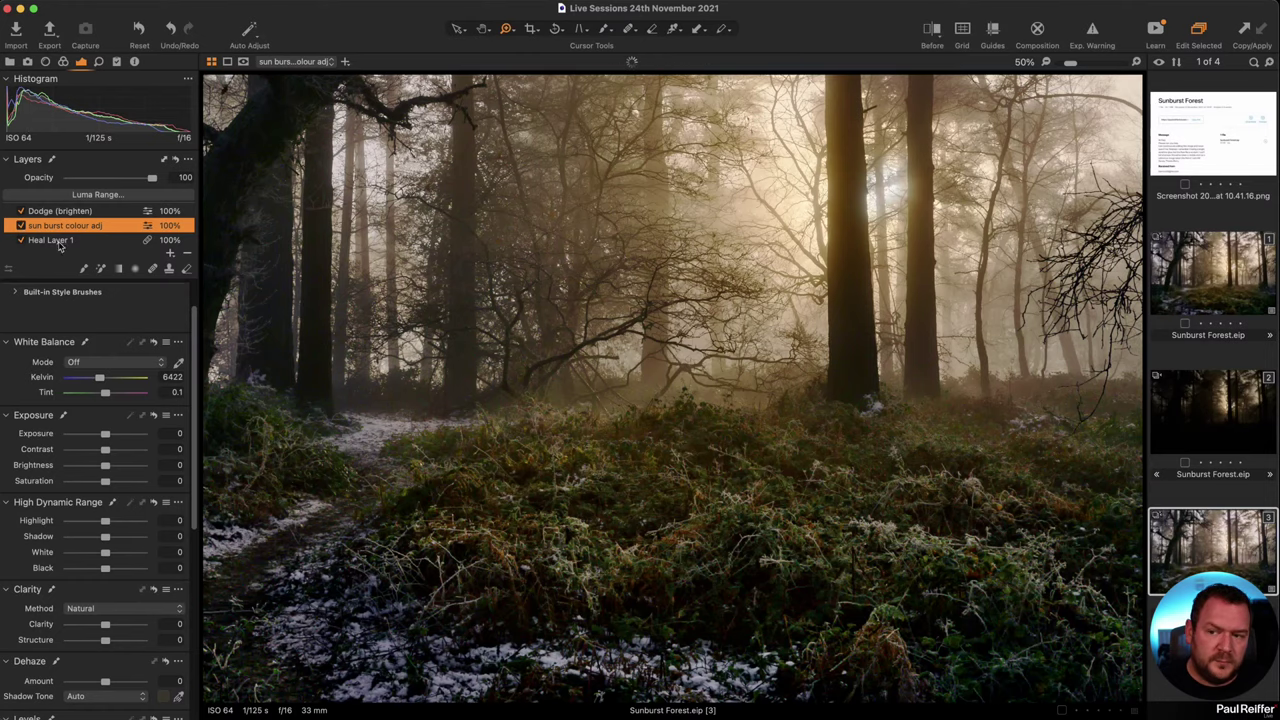
- Review the Basic adj layer's settings and inspect the snowy path up close before returning to the full image
{"action": "scroll", "coordinate": [62, 228], "scroll_direction": "down", "scroll_amount": 2}
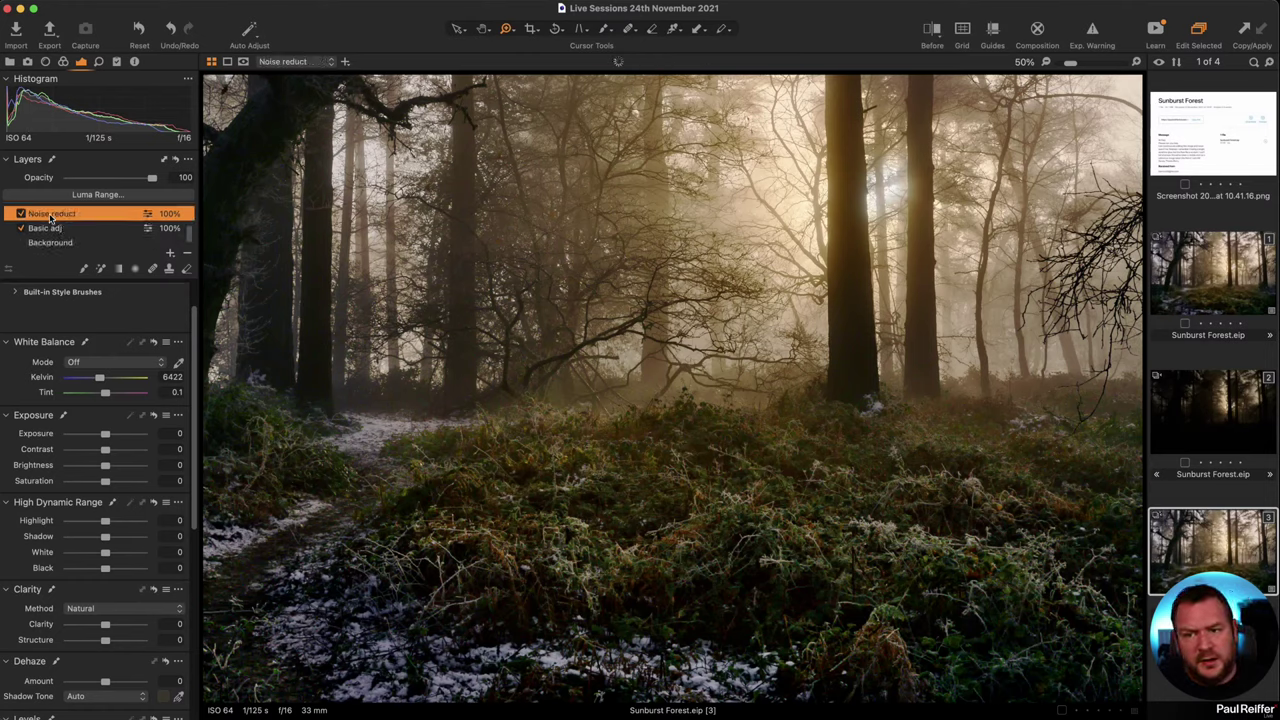
{"action": "left_click", "coordinate": [60, 229]}
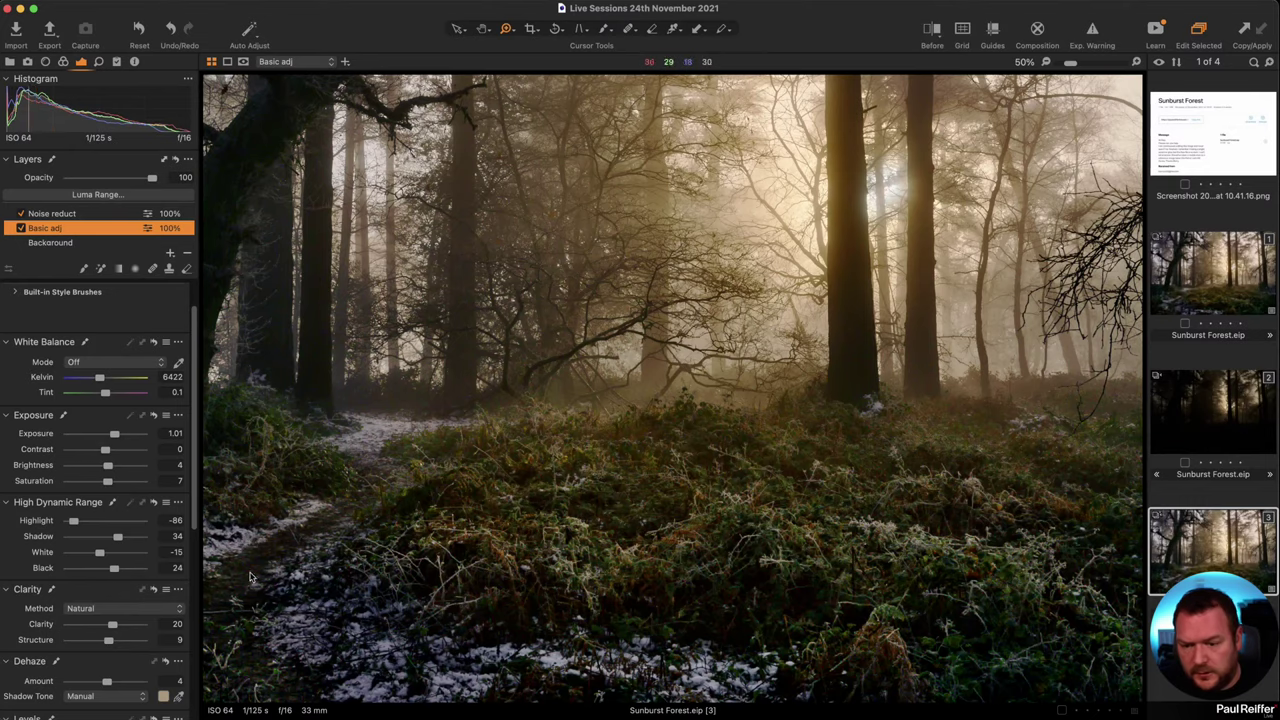
{"action": "left_click", "coordinate": [333, 615]}
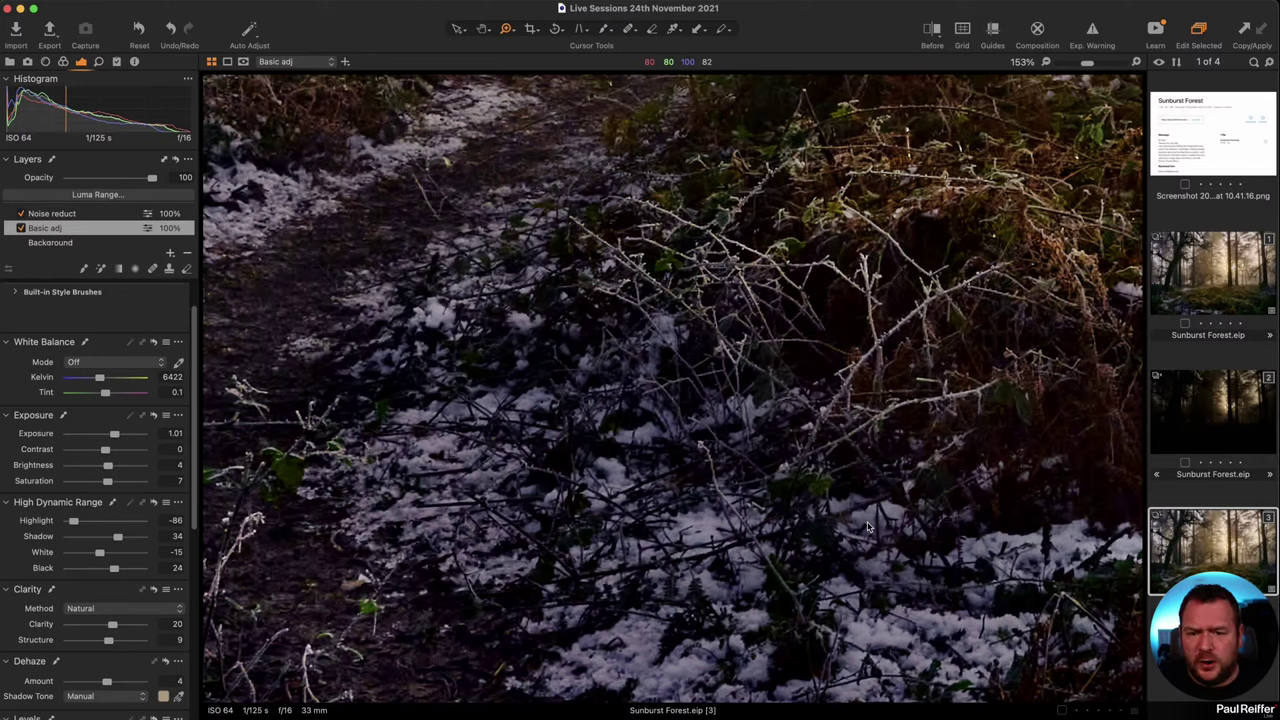
{"action": "left_click", "coordinate": [667, 483]}
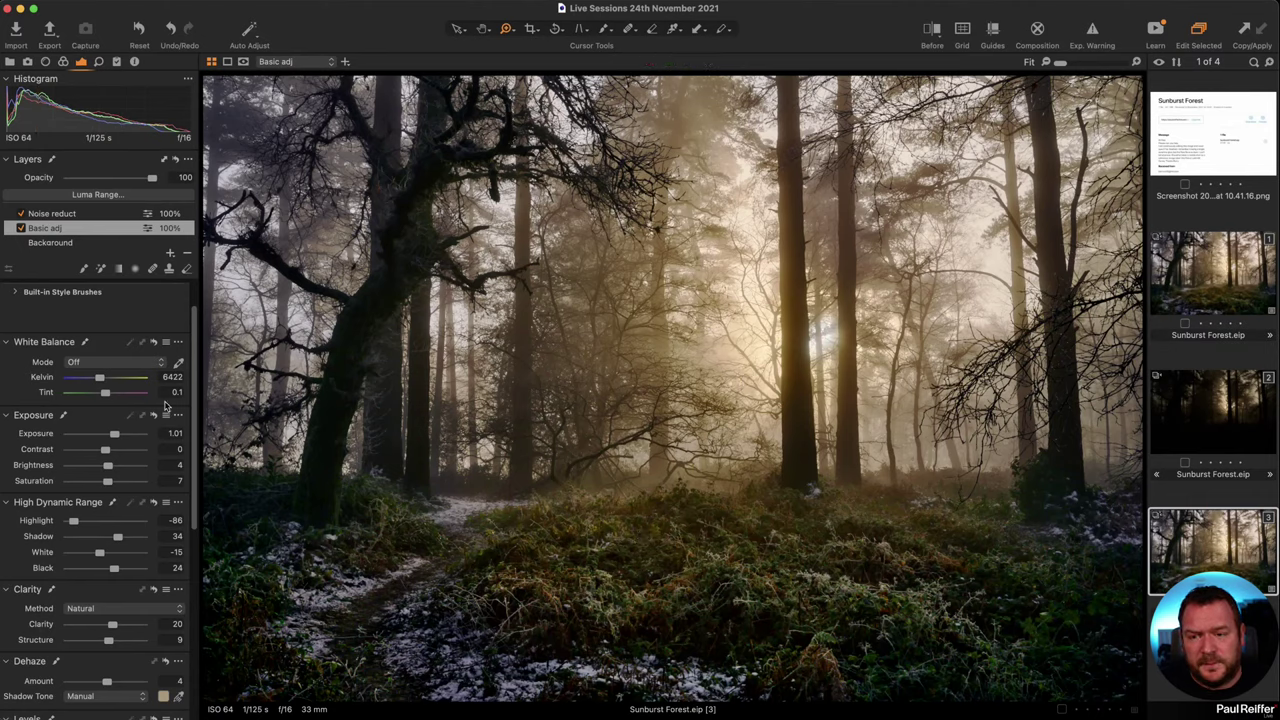
- Compare the full image with and without the SB-06 - Emily Bay (masked) layer and check where its mask is painted
{"action": "scroll", "coordinate": [65, 224], "scroll_direction": "up", "scroll_amount": 3}
{"action": "left_click", "coordinate": [21, 231]}
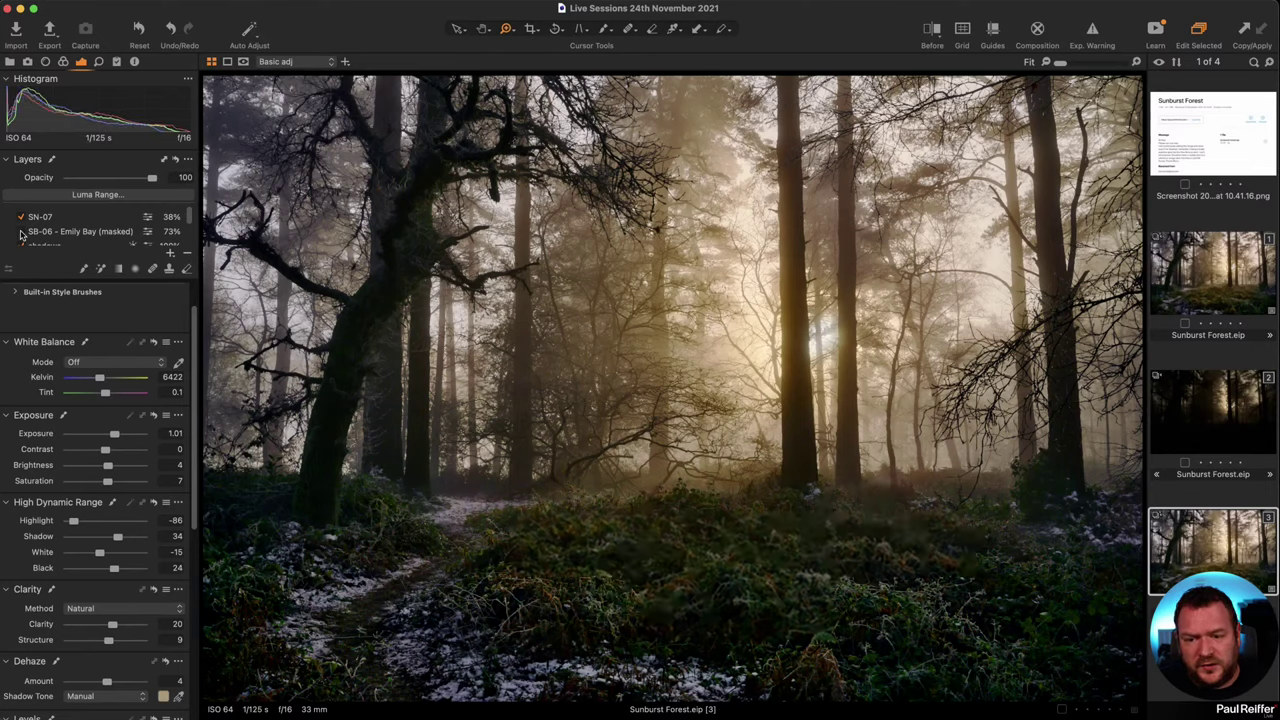
{"action": "left_click", "coordinate": [72, 235]}
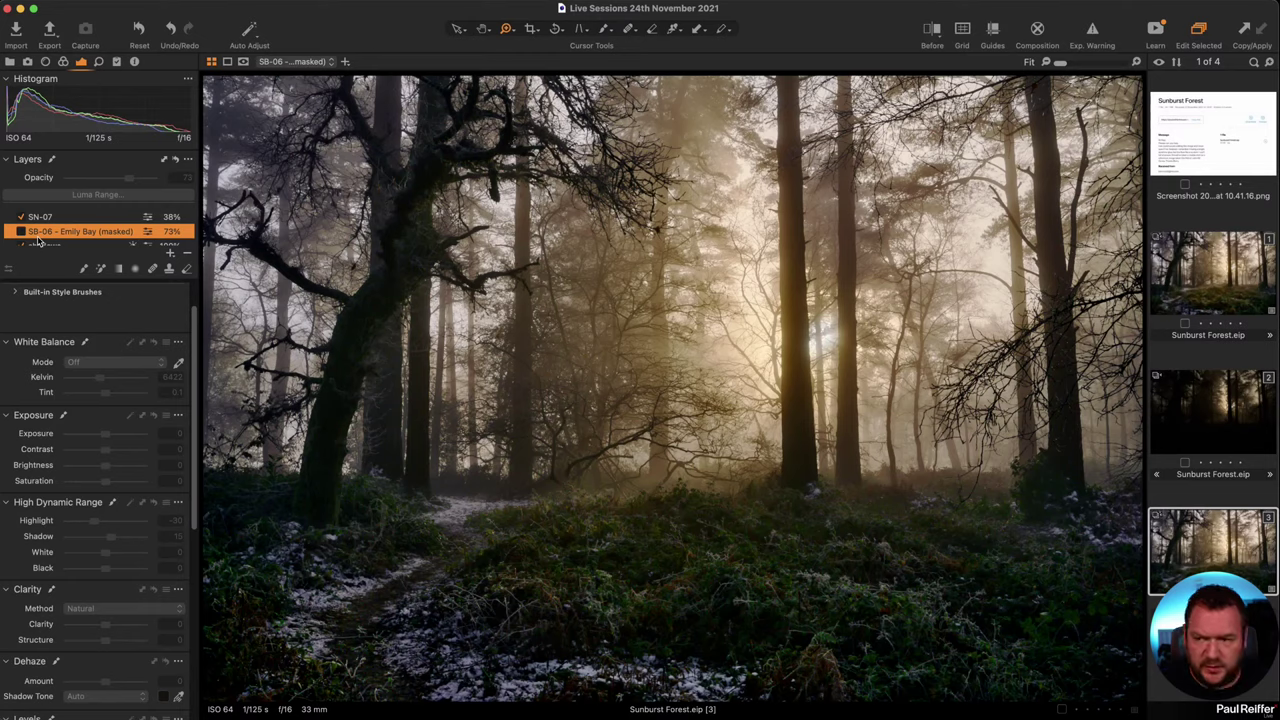
{"action": "left_click", "coordinate": [20, 231]}
{"action": "key", "text": "m"}
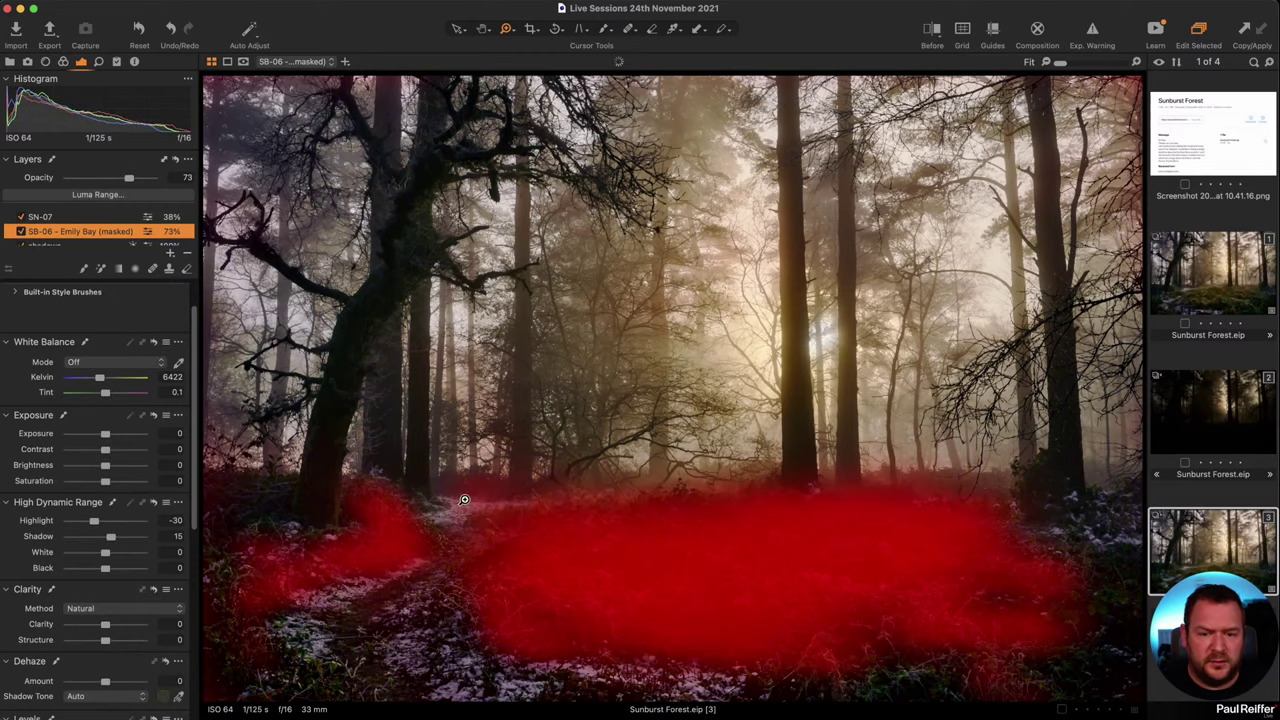
{"action": "key", "text": "m"}
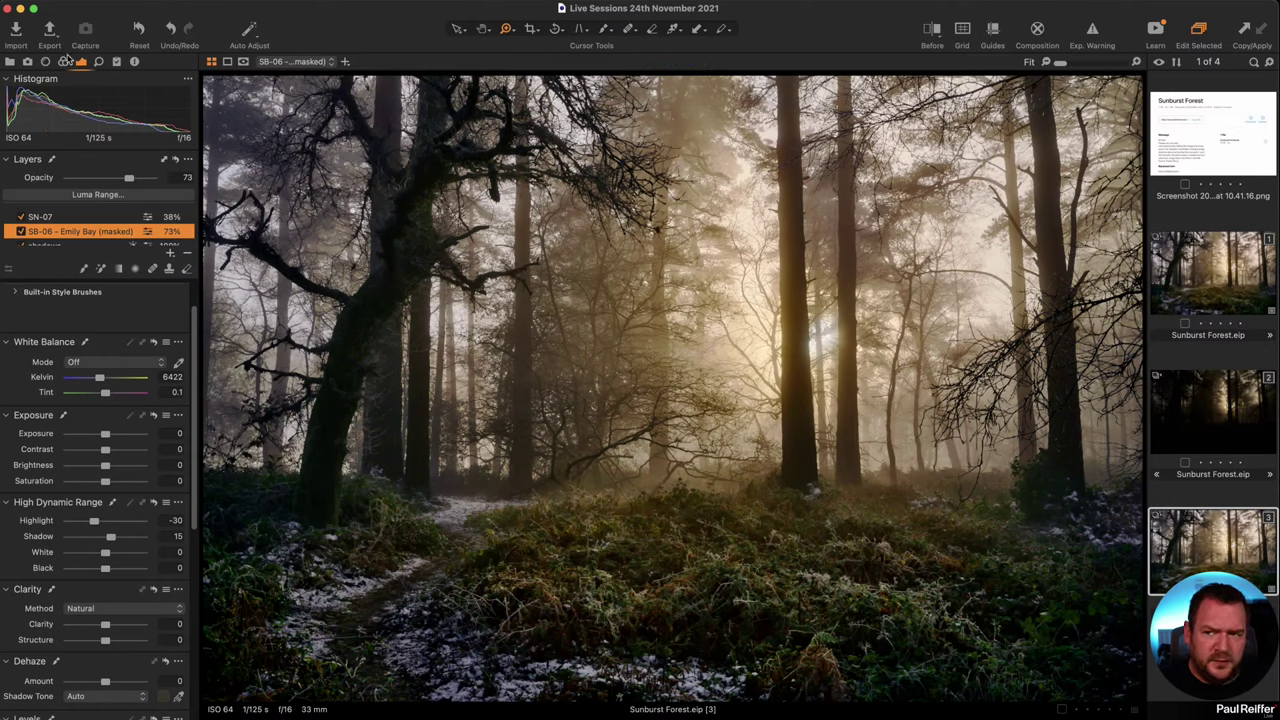
- Review the Advanced Color Editor ranges on the SB-06 - Emily Bay (masked) layer and reset them all
{"action": "left_click", "coordinate": [63, 61]}
{"action": "left_click", "coordinate": [120, 455]}
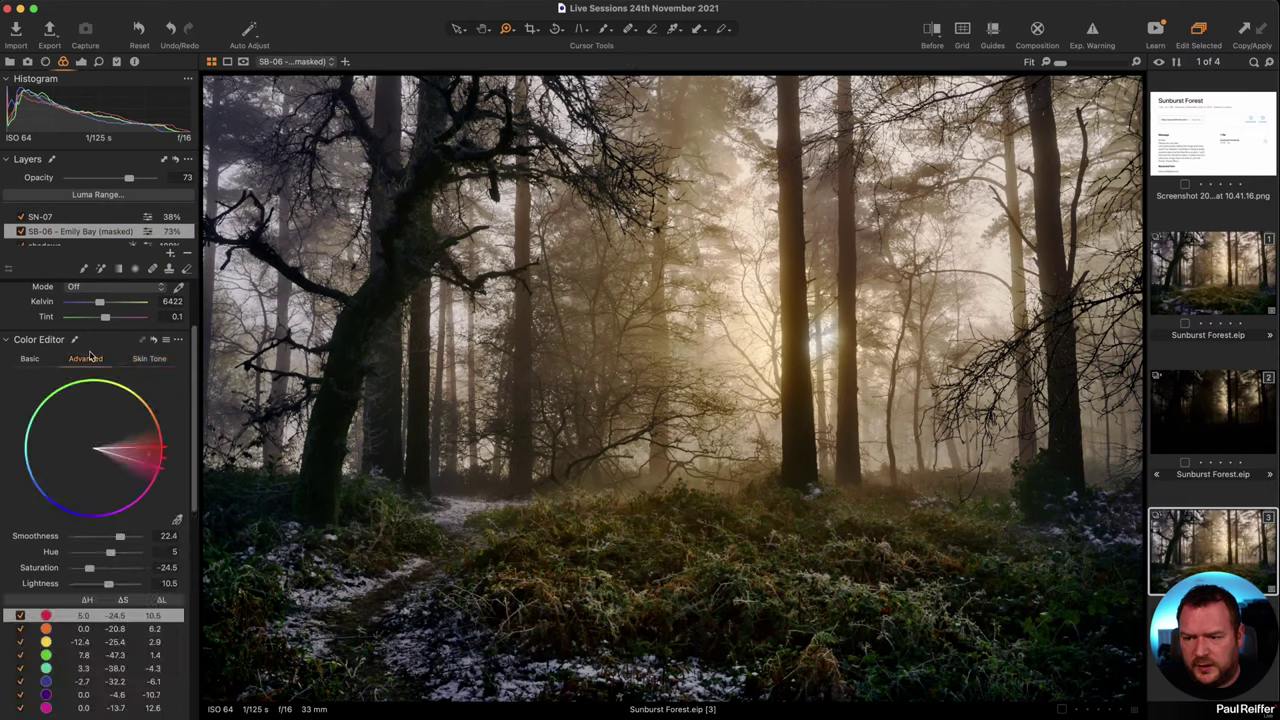
{"action": "scroll", "coordinate": [117, 445], "scroll_direction": "down", "scroll_amount": 2}
{"action": "scroll", "coordinate": [117, 445], "scroll_direction": "down", "scroll_amount": 3}
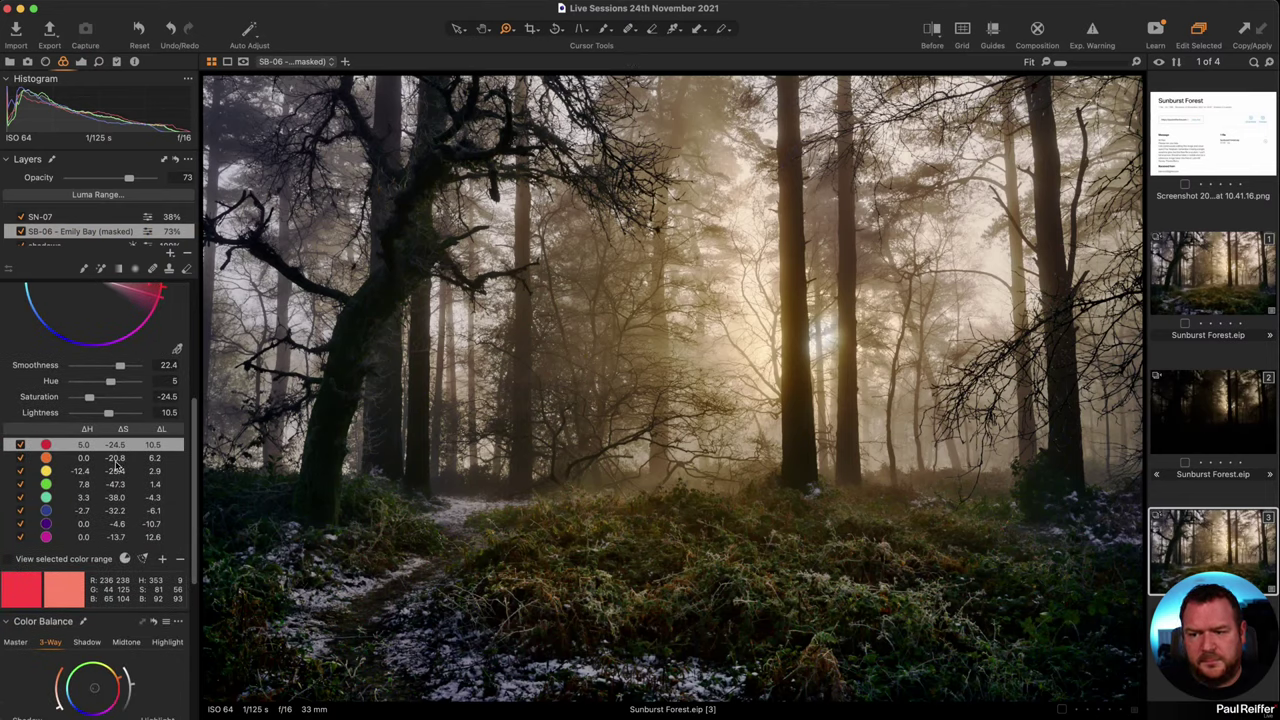
{"action": "scroll", "coordinate": [117, 460], "scroll_direction": "up", "scroll_amount": 1}
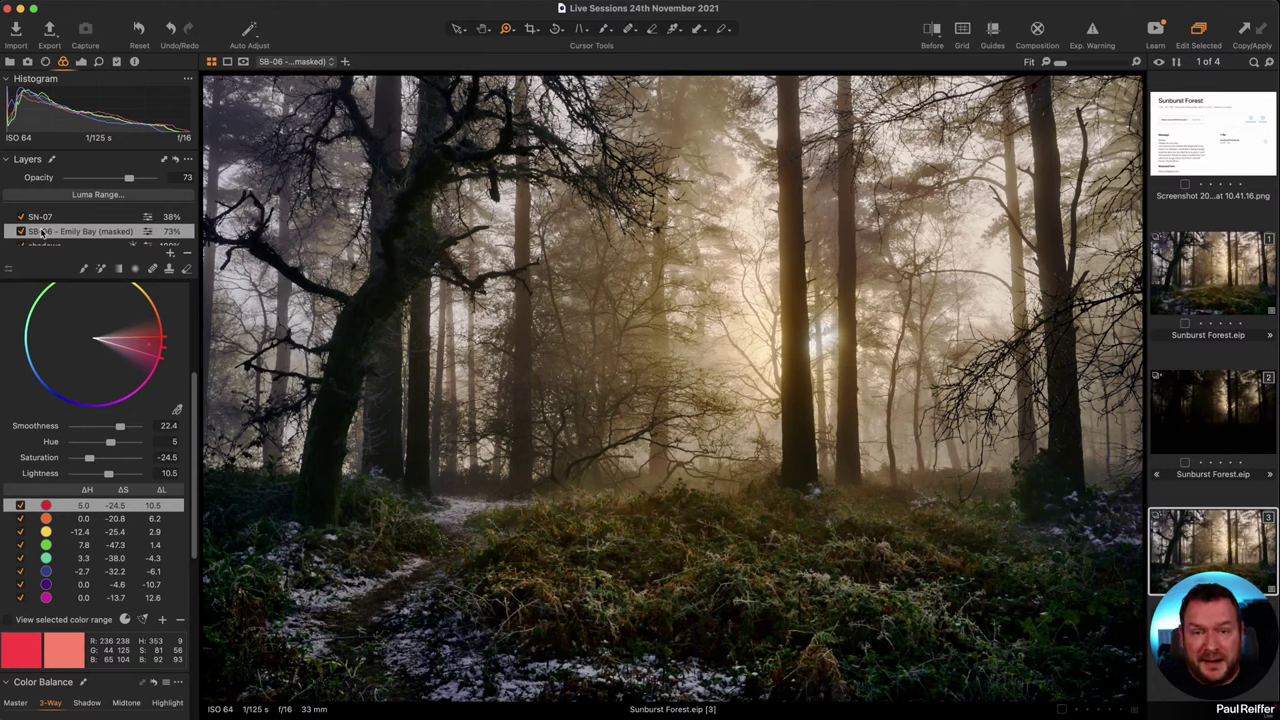
{"action": "scroll", "coordinate": [98, 367], "scroll_direction": "up", "scroll_amount": 2}
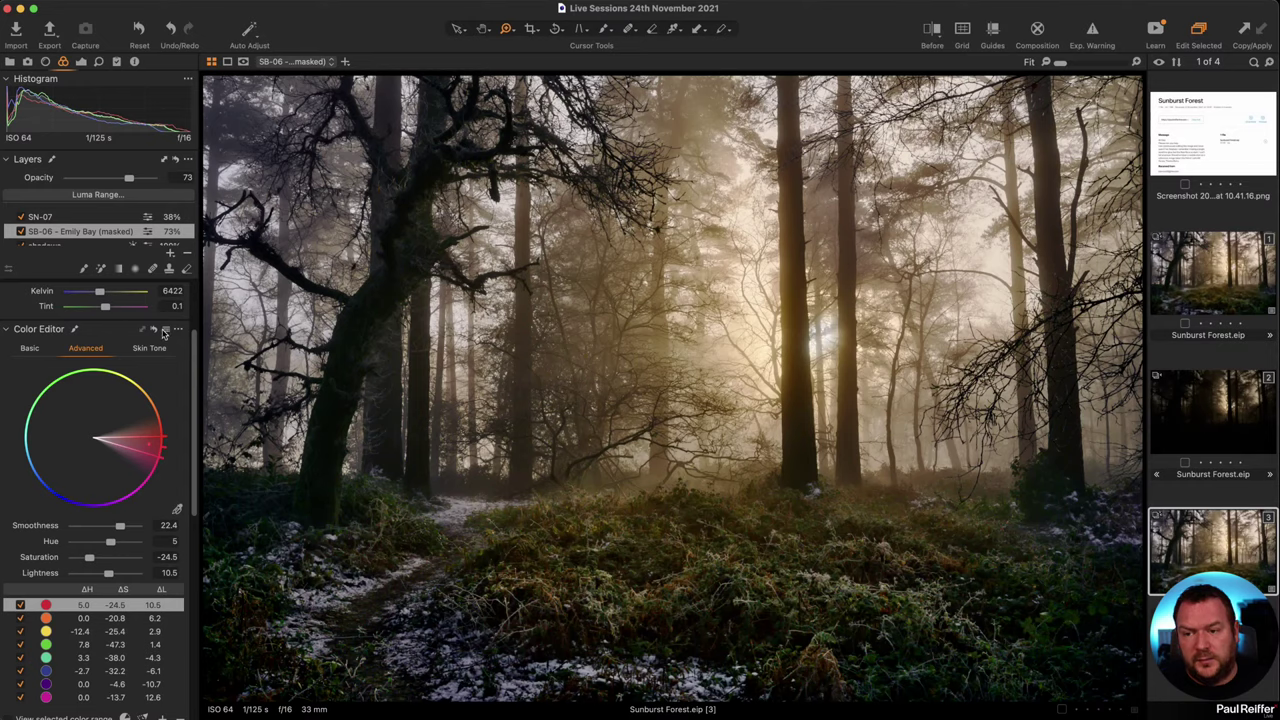
{"action": "left_click", "coordinate": [154, 330]}
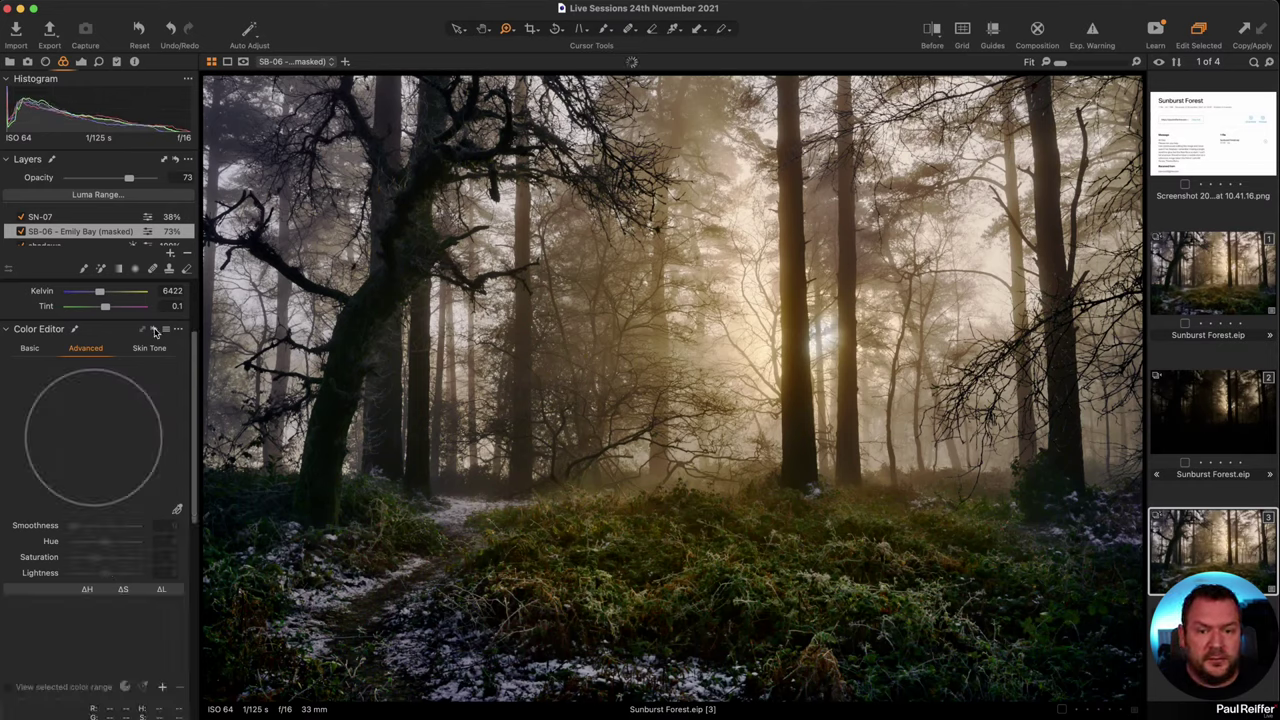
{"action": "left_click", "coordinate": [633, 537]}
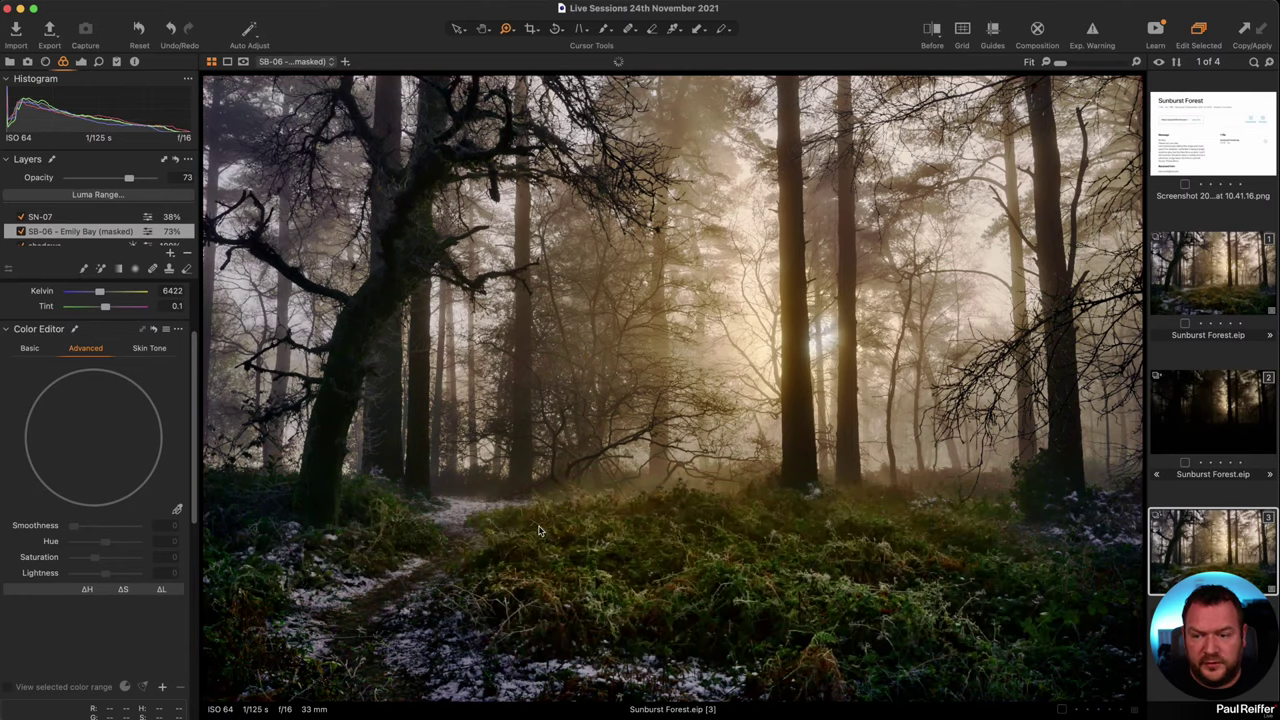
- Warm the SB-06 - Emily Bay (masked) layer's white balance to 7388 Kelvin with tint 3.4, and check its mask coverage
{"action": "scroll", "coordinate": [58, 463], "scroll_direction": "up", "scroll_amount": 3}
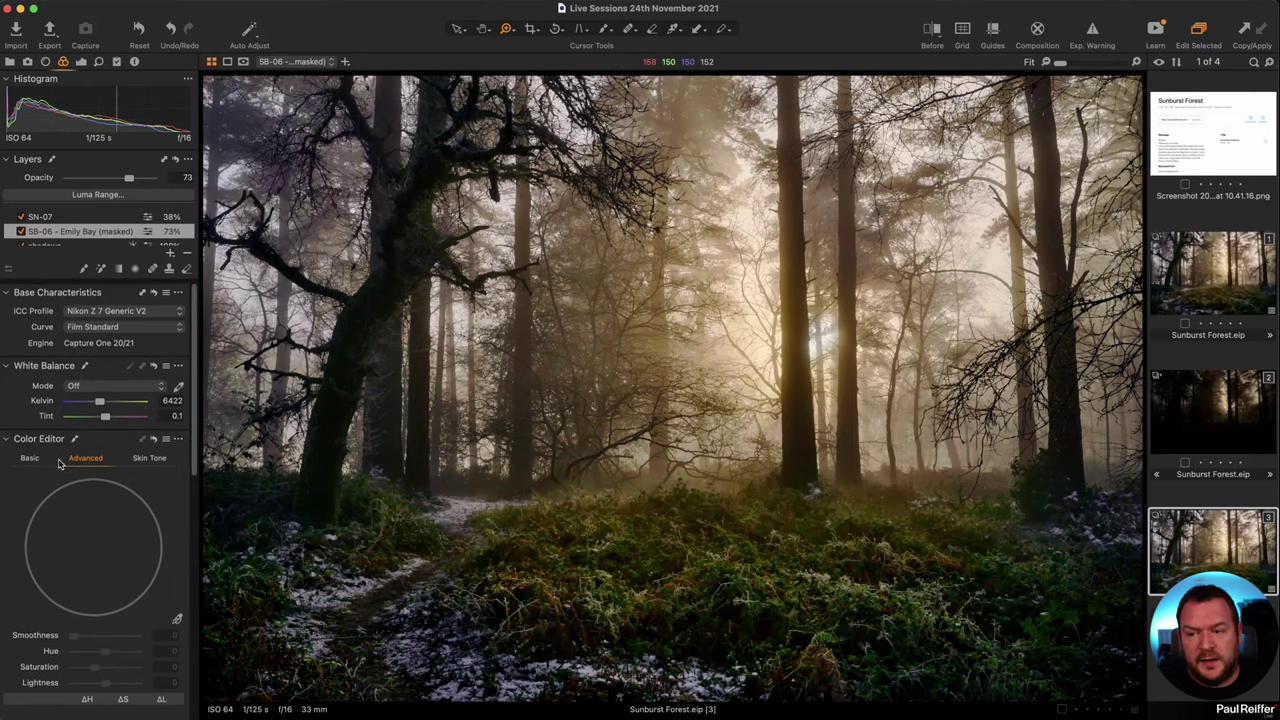
{"action": "scroll", "coordinate": [110, 333], "scroll_direction": "down", "scroll_amount": 10}
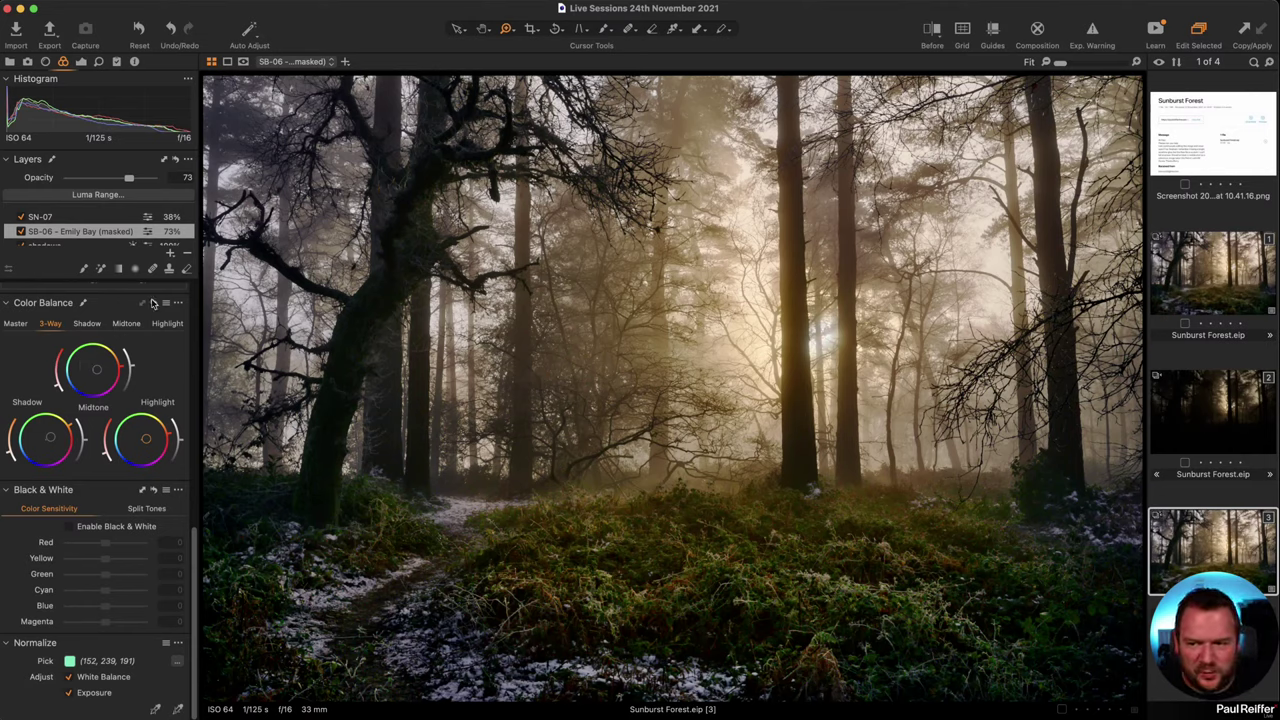
{"action": "scroll", "coordinate": [158, 330], "scroll_direction": "up", "scroll_amount": 10}
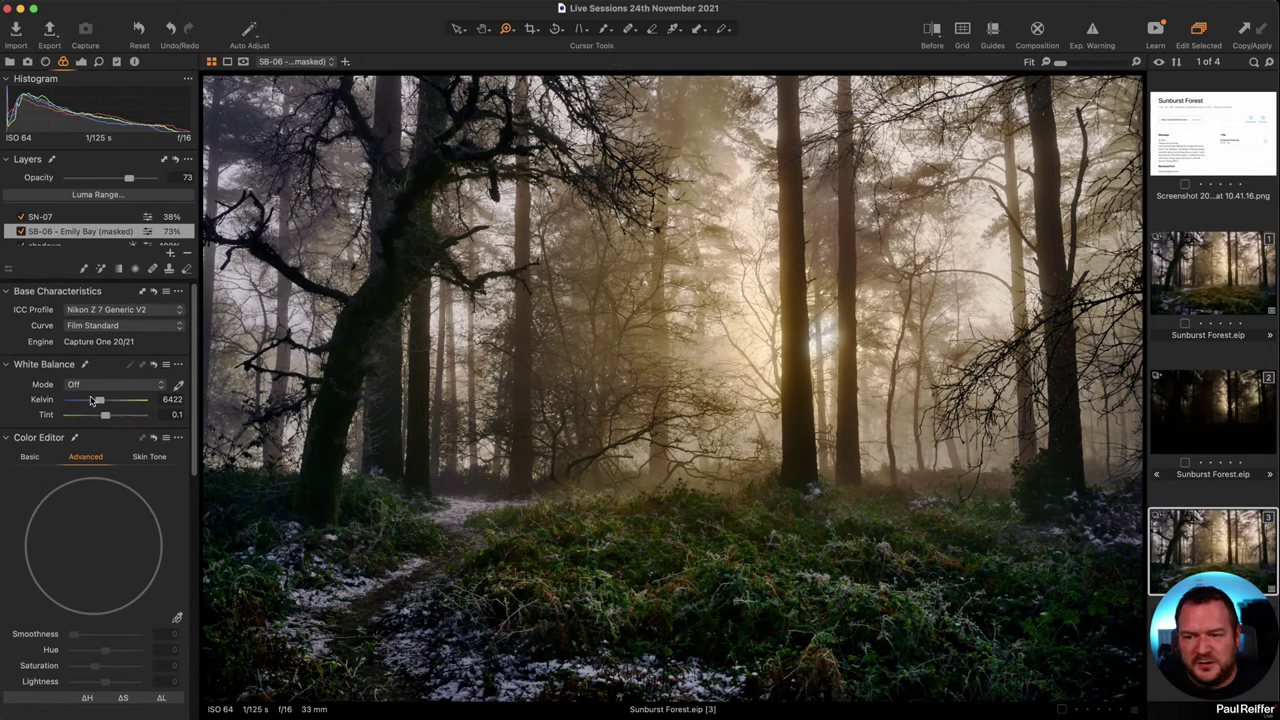
{"action": "left_click_drag", "start_coordinate": [91, 400], "coordinate": [106, 403]}
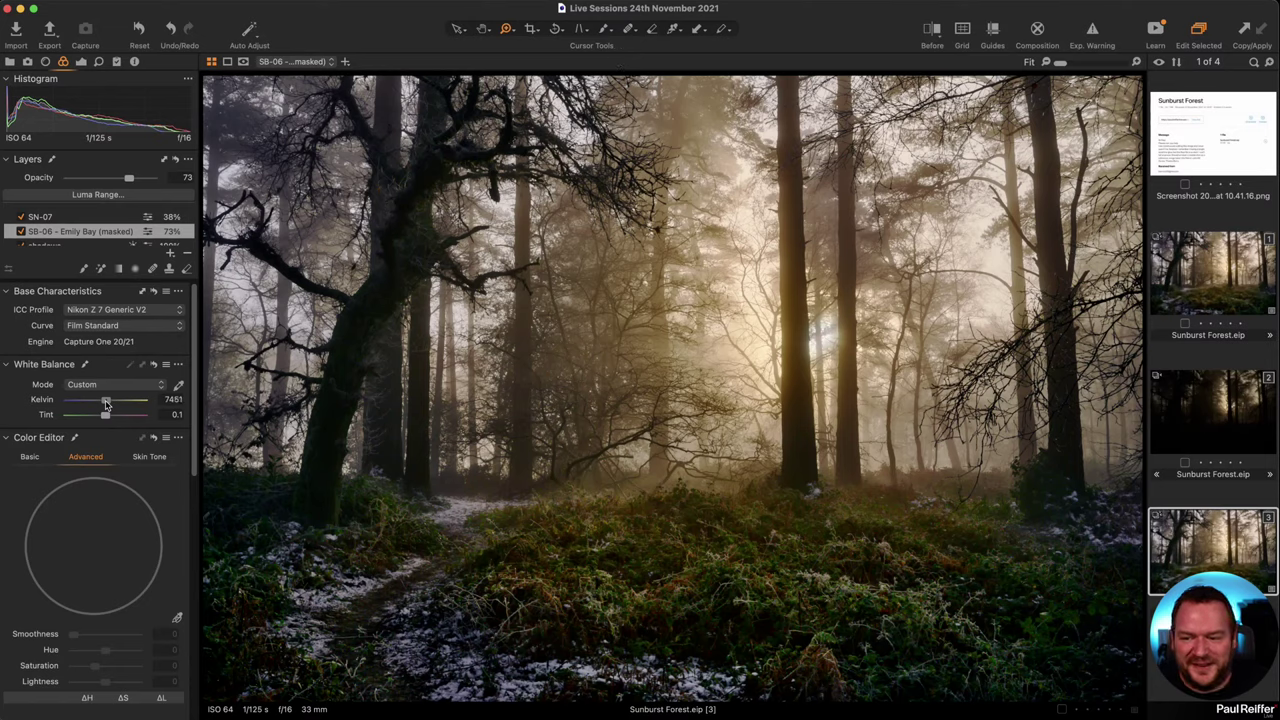
{"action": "left_click_drag", "start_coordinate": [107, 404], "coordinate": [107, 419]}
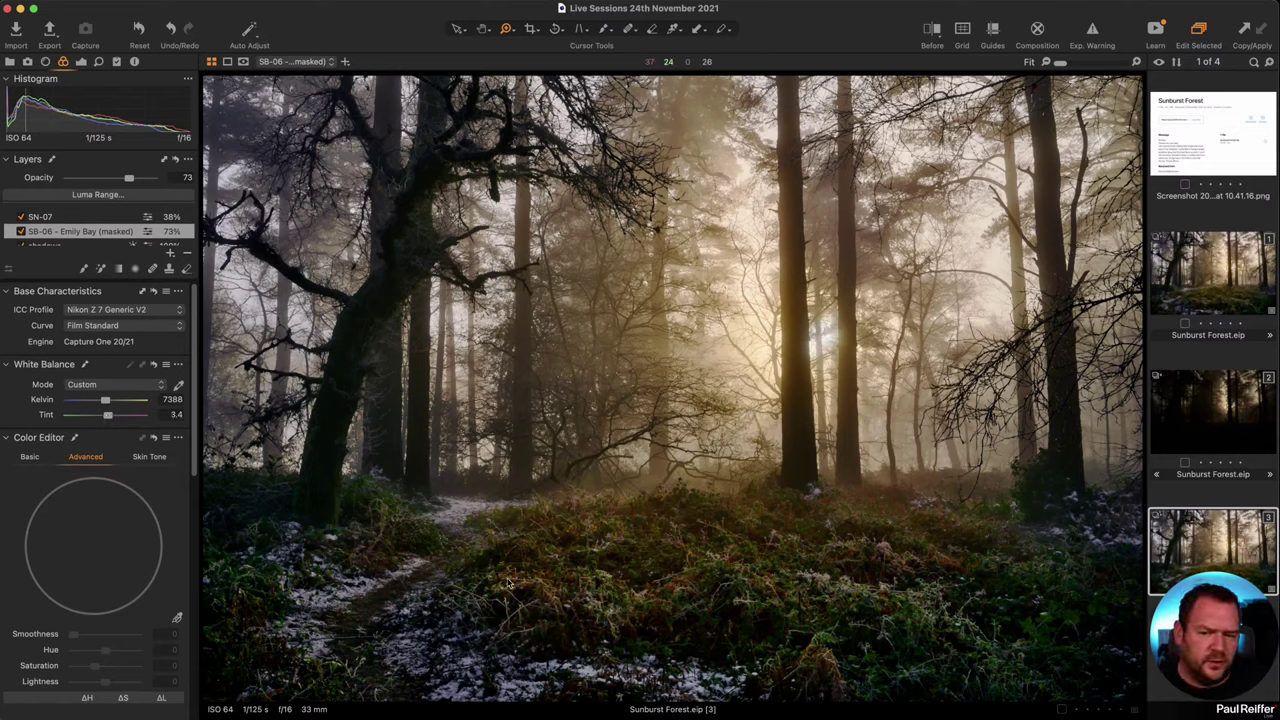
{"action": "key", "text": "m"}
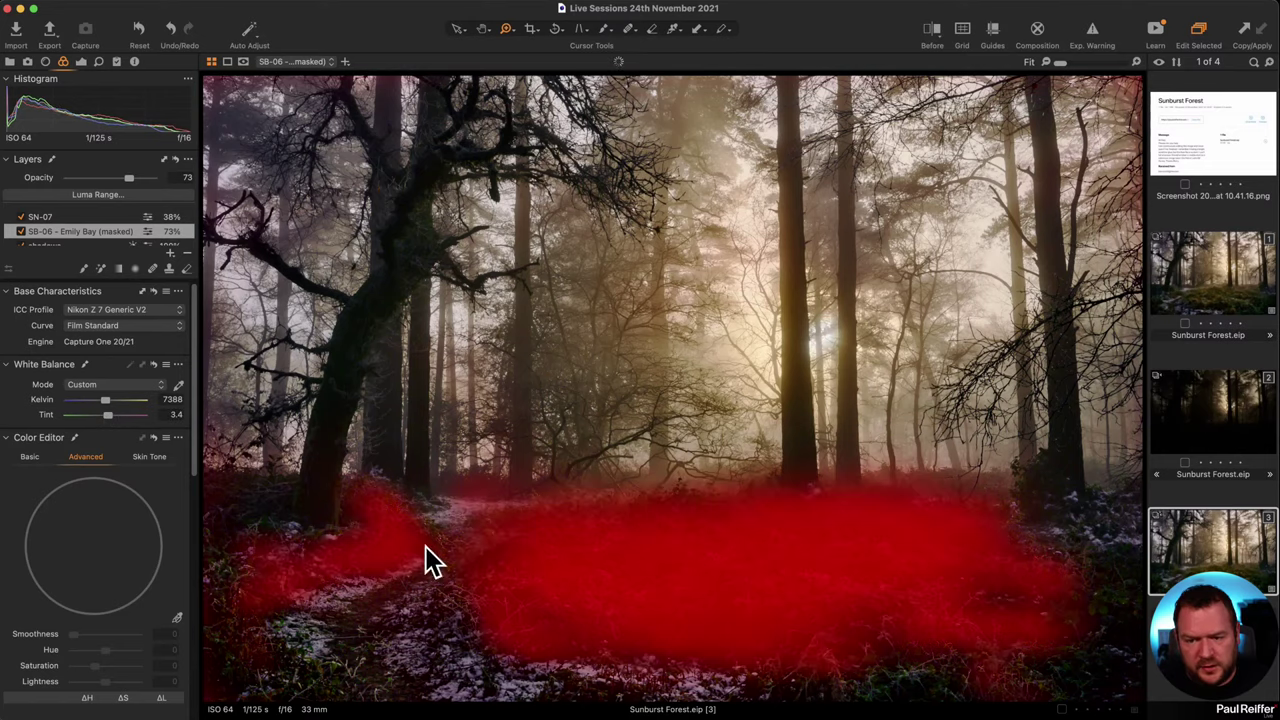
{"action": "key", "text": "m"}
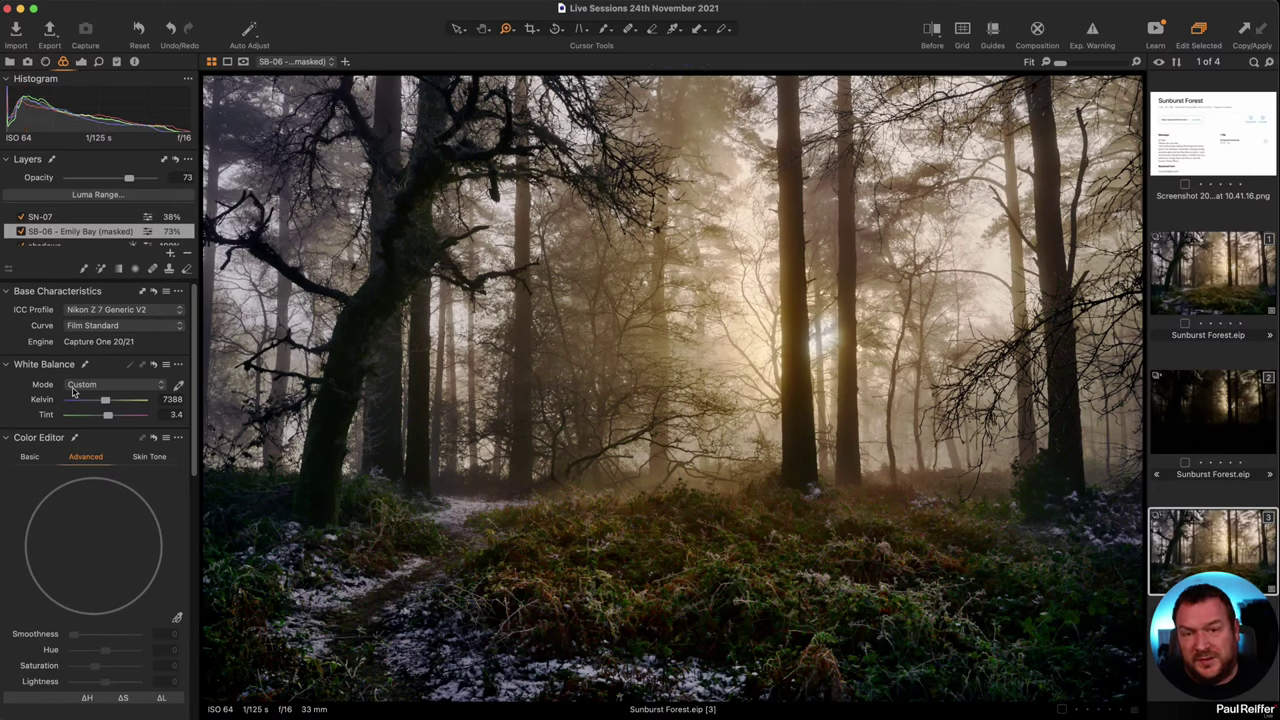
- Add a new adjustment layer named Foreground Greens
{"action": "scroll", "coordinate": [122, 484], "scroll_direction": "down", "scroll_amount": 3}
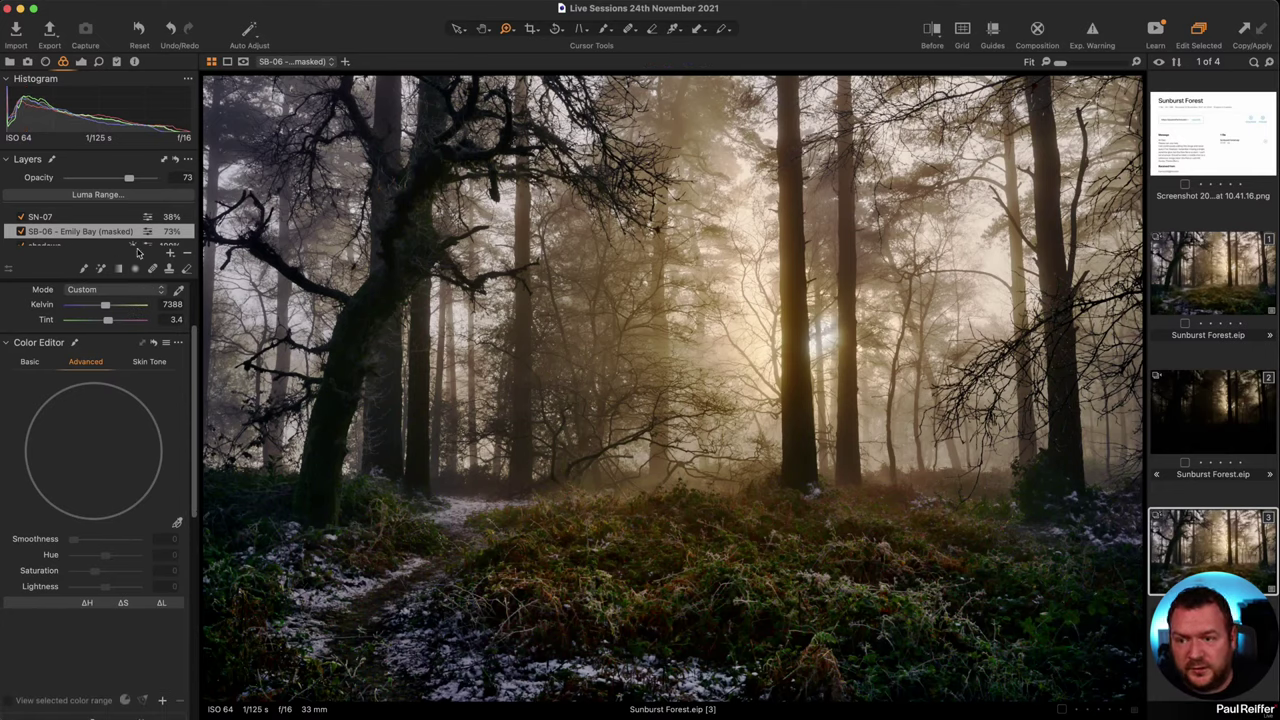
{"action": "left_click", "coordinate": [170, 254]}
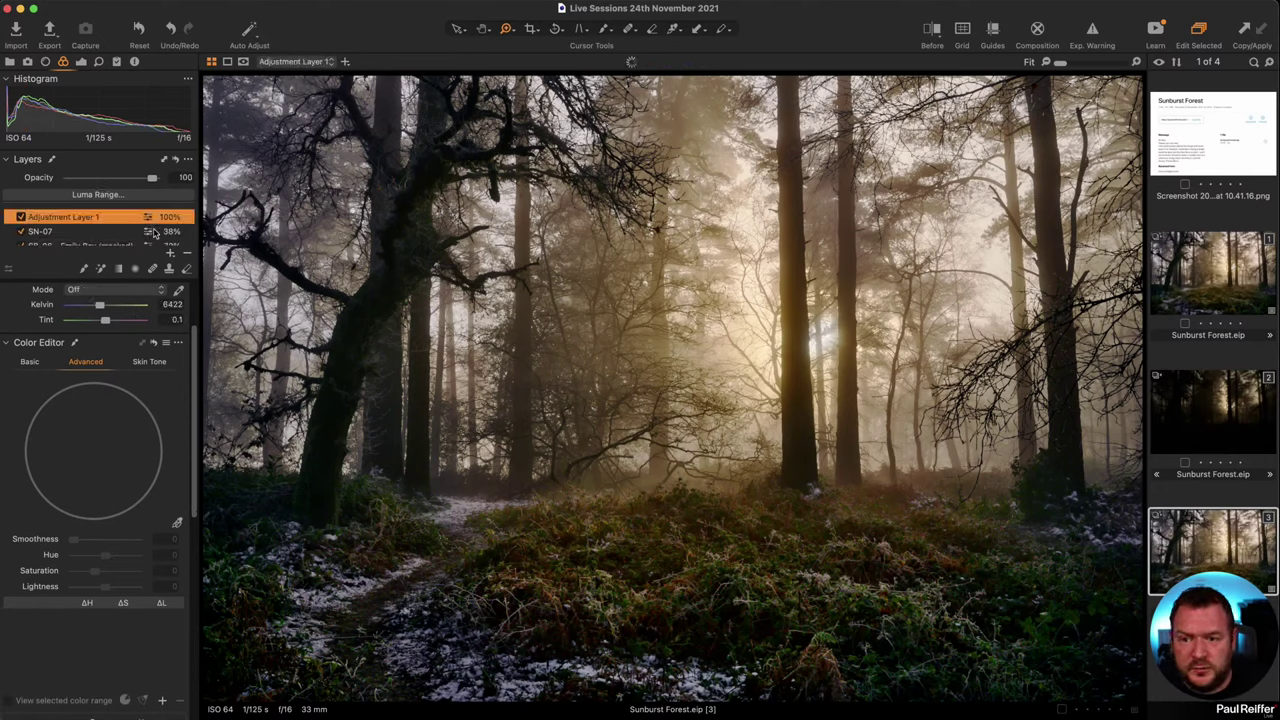
{"action": "double_click", "coordinate": [68, 218]}
{"action": "type", "text": "Foregro"}
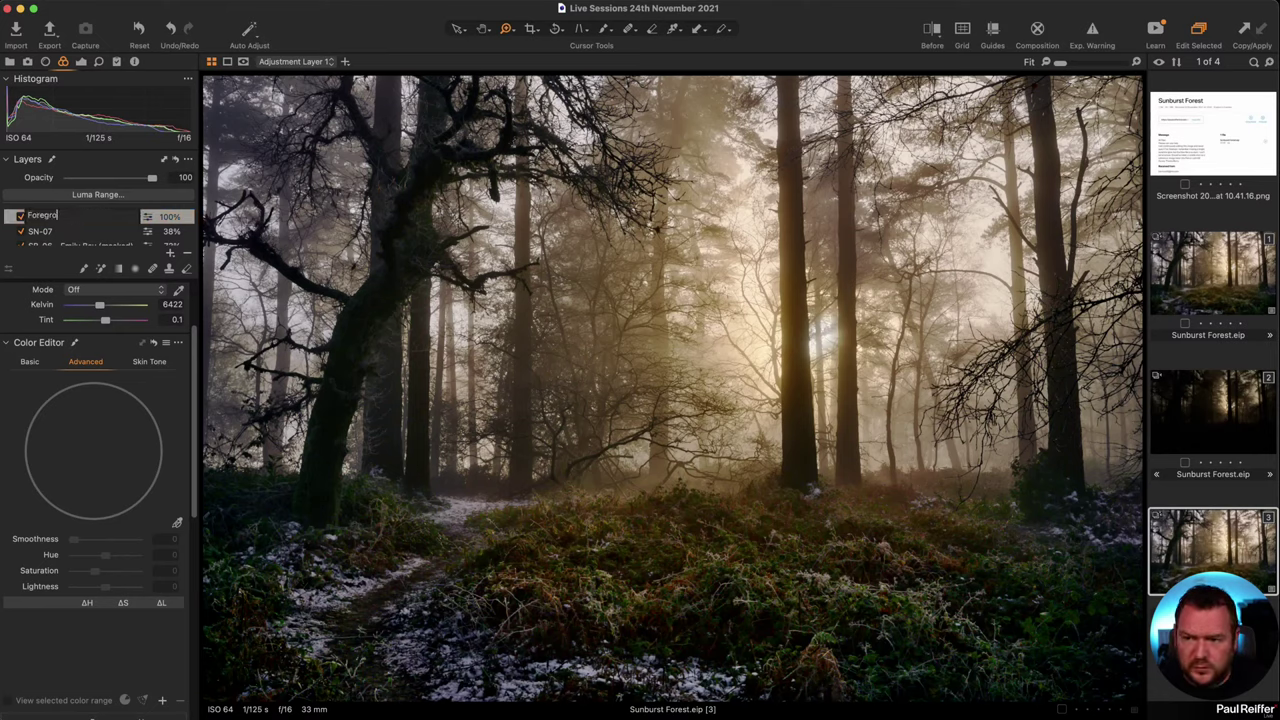
{"action": "type", "text": "und Greens"}
{"action": "key", "text": "Return"}
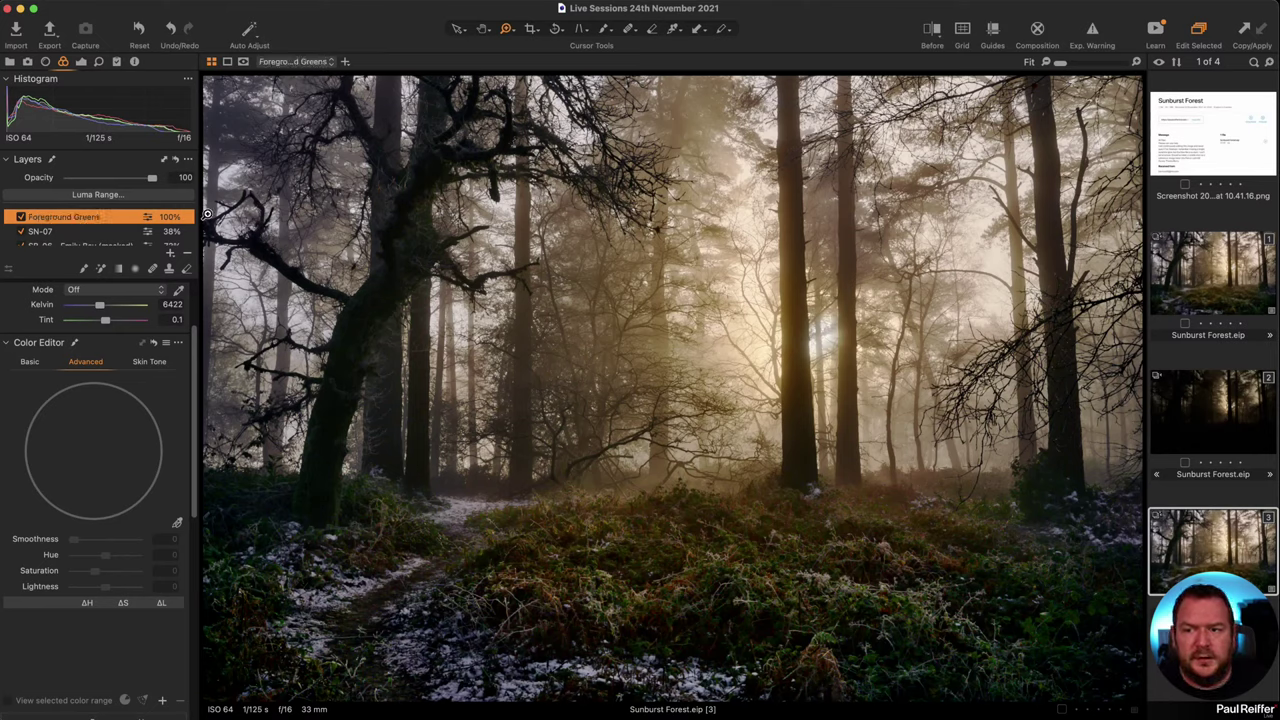
- Draw a linear gradient mask over the forest floor, fading out above the undergrowth, and tilt it slightly to follow the ground
{"action": "left_click", "coordinate": [118, 268]}
{"action": "left_click_drag", "start_coordinate": [726, 507], "coordinate": [720, 415]}
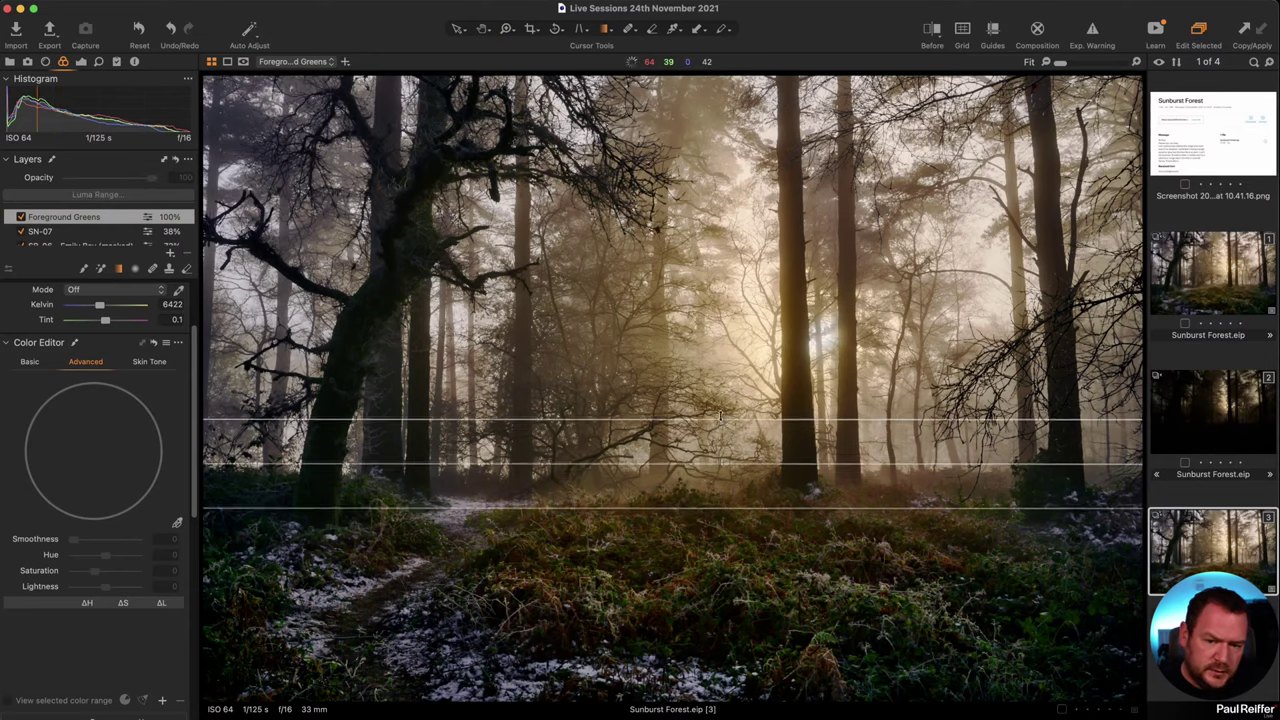
{"action": "left_click_drag", "start_coordinate": [789, 485], "coordinate": [791, 493]}
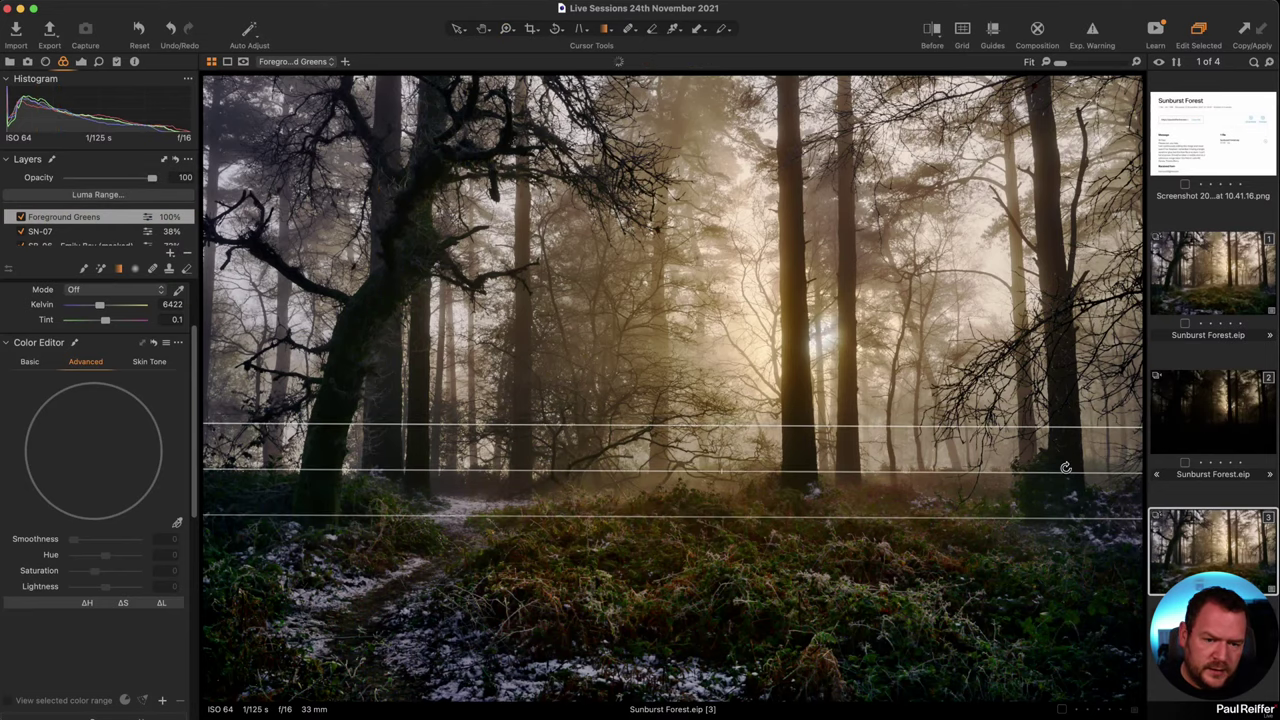
{"action": "left_click_drag", "start_coordinate": [1065, 467], "coordinate": [222, 372]}
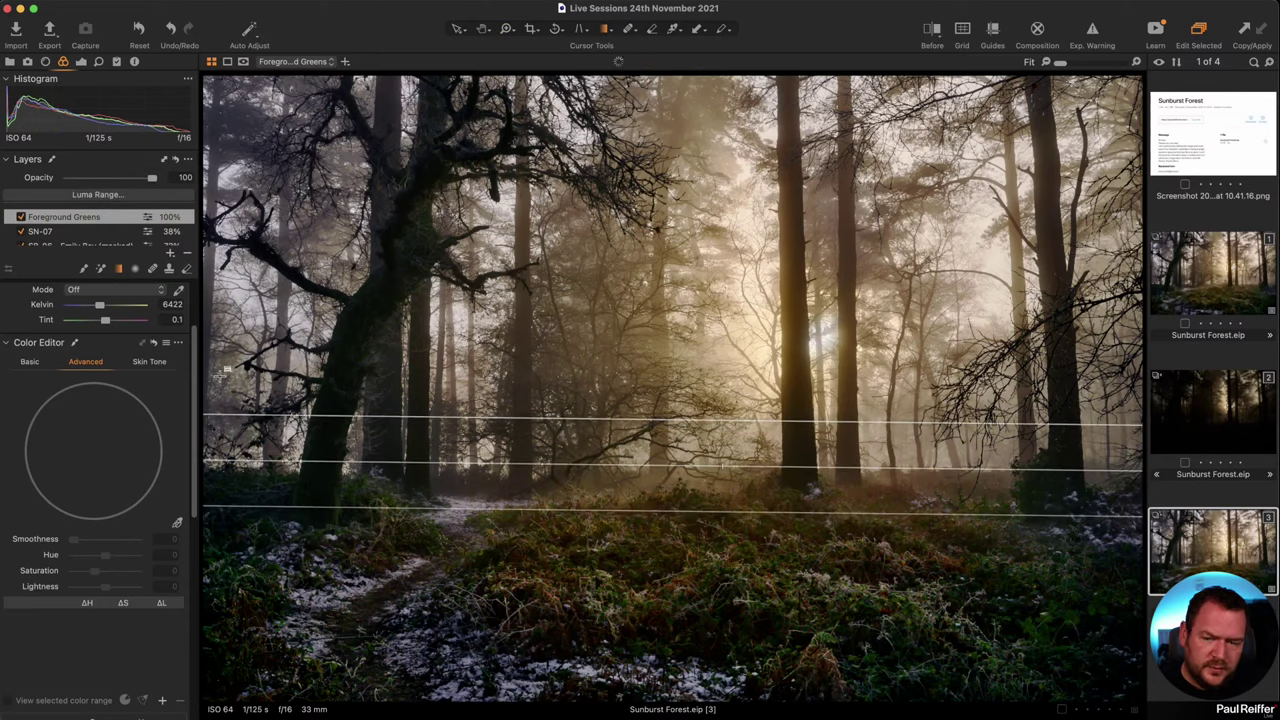
- Shift the Foreground Greens layer's green hue to -27.4 and its yellow hue to -5.9 with the Basic Color Editor
{"action": "scroll", "coordinate": [31, 397], "scroll_direction": "up", "scroll_amount": 2}
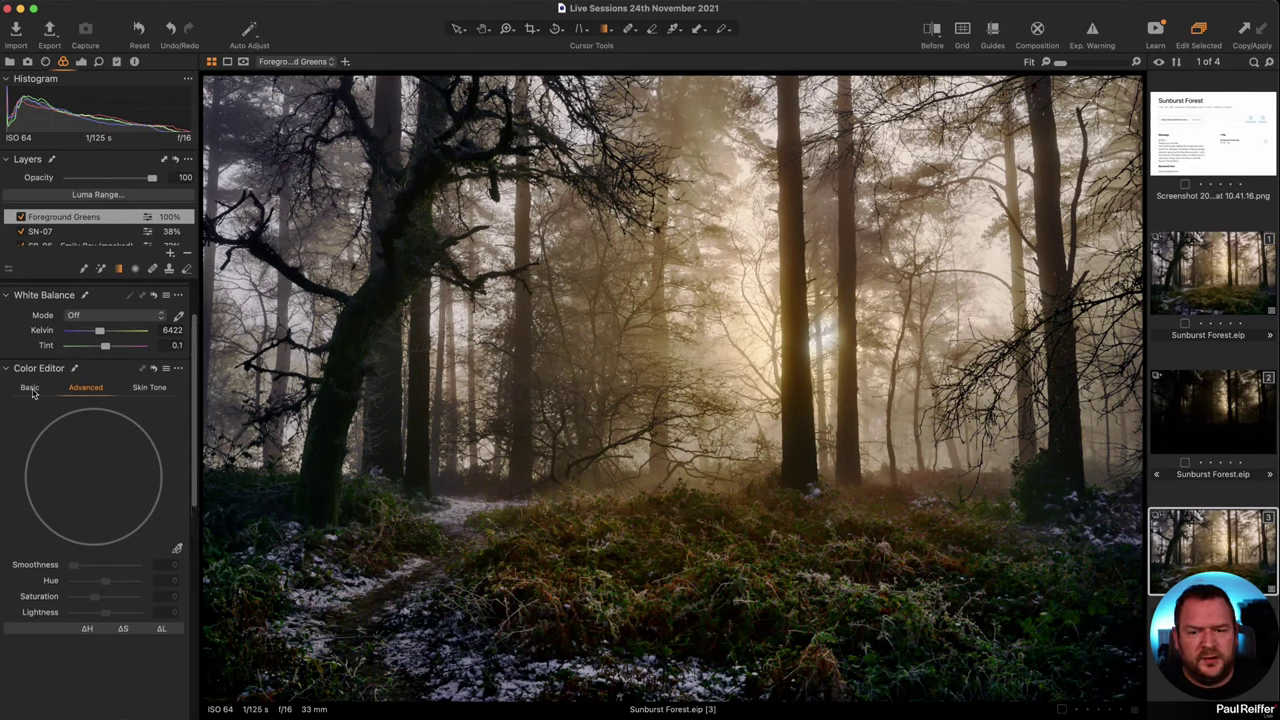
{"action": "left_click", "coordinate": [31, 390]}
{"action": "left_click", "coordinate": [68, 416]}
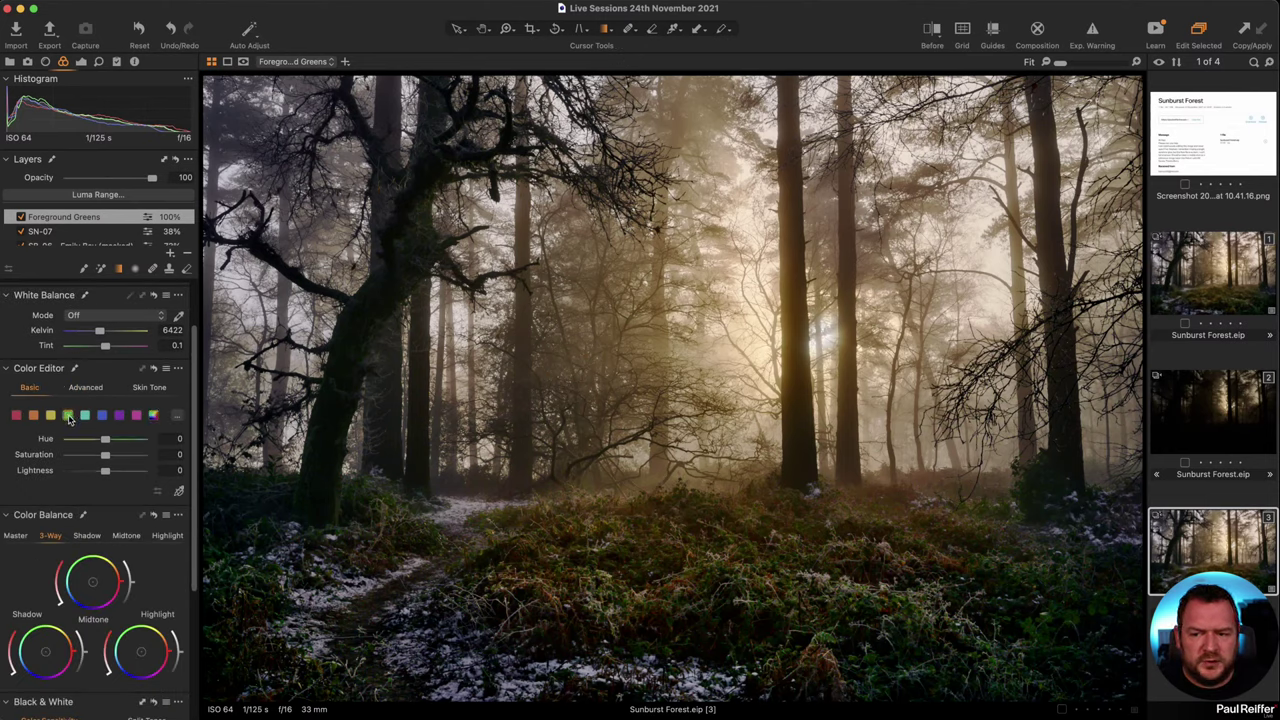
{"action": "left_click_drag", "start_coordinate": [106, 440], "coordinate": [71, 440]}
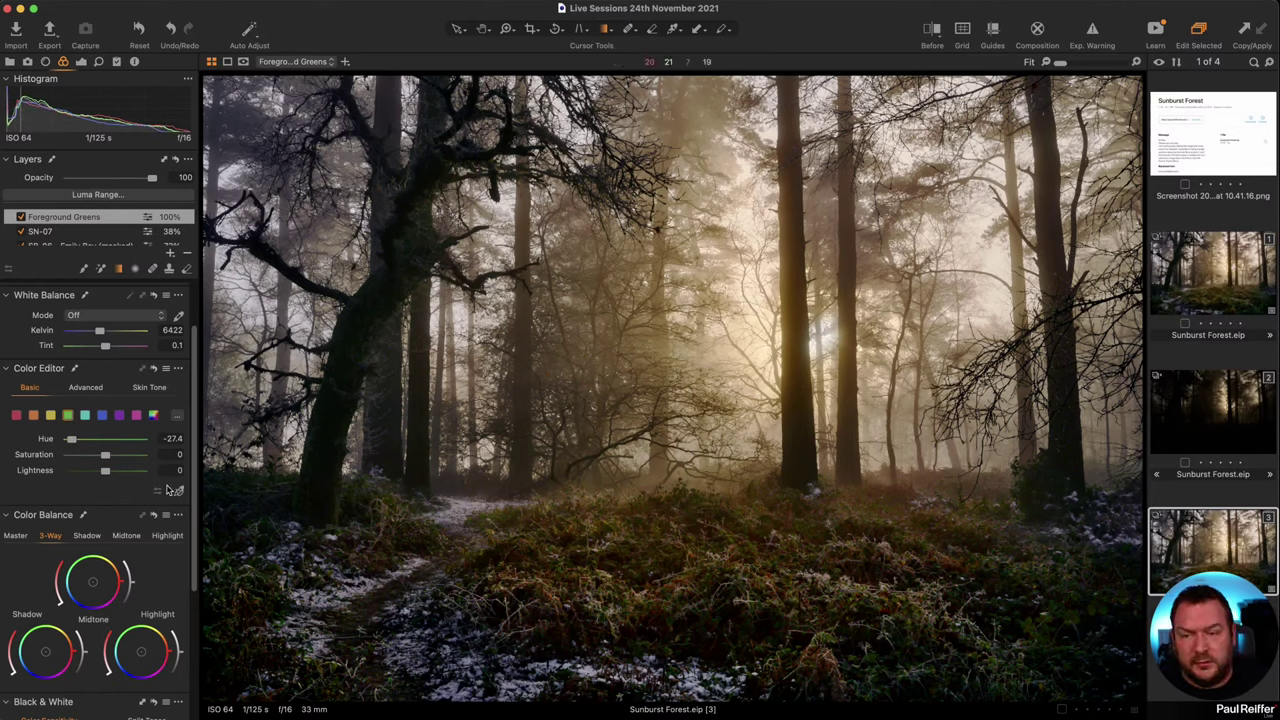
{"action": "left_click", "coordinate": [51, 416]}
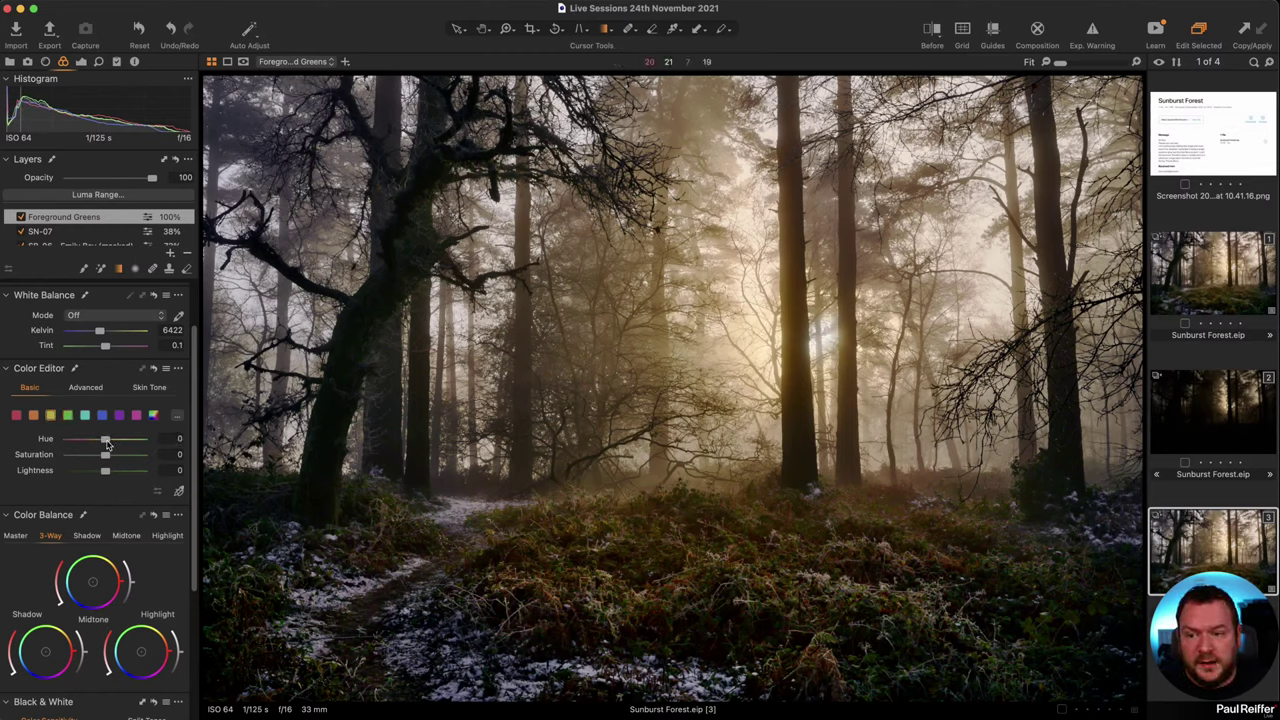
{"action": "left_click_drag", "start_coordinate": [105, 441], "coordinate": [97, 441]}
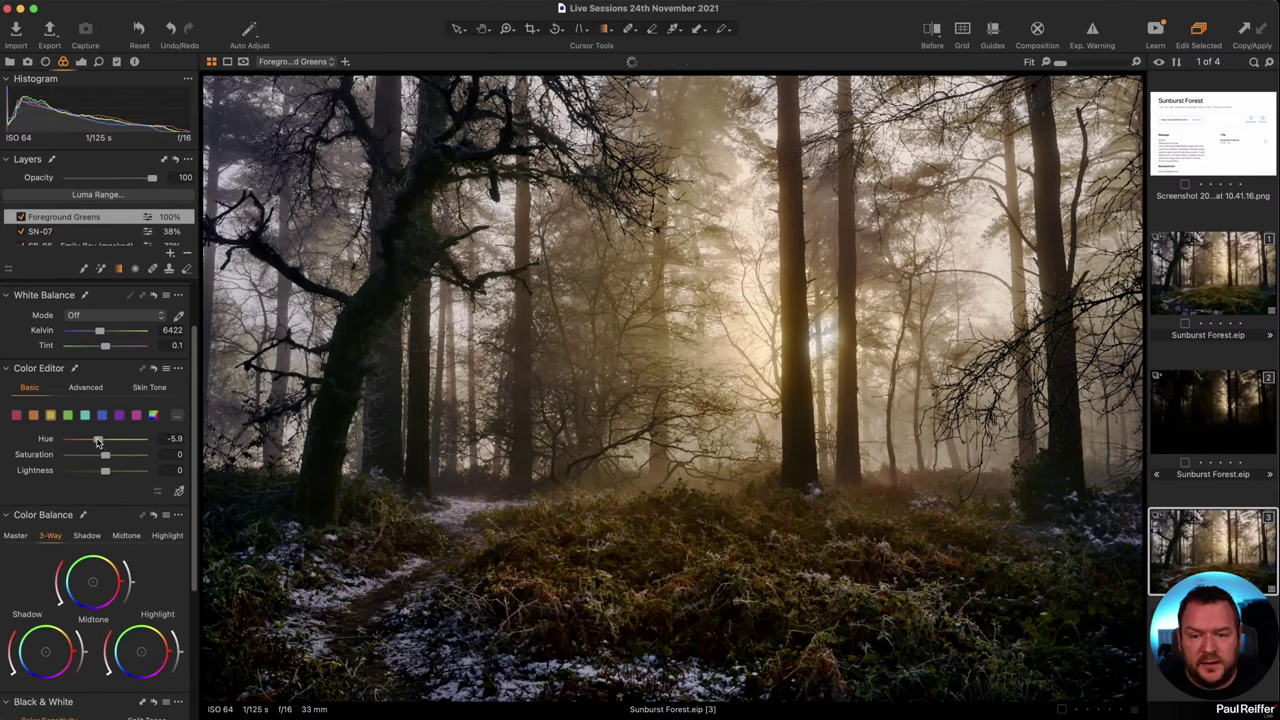
- Turn off the SB-06 - Emily Bay (masked) layer
{"action": "left_click", "coordinate": [66, 245]}
{"action": "left_click", "coordinate": [21, 239]}
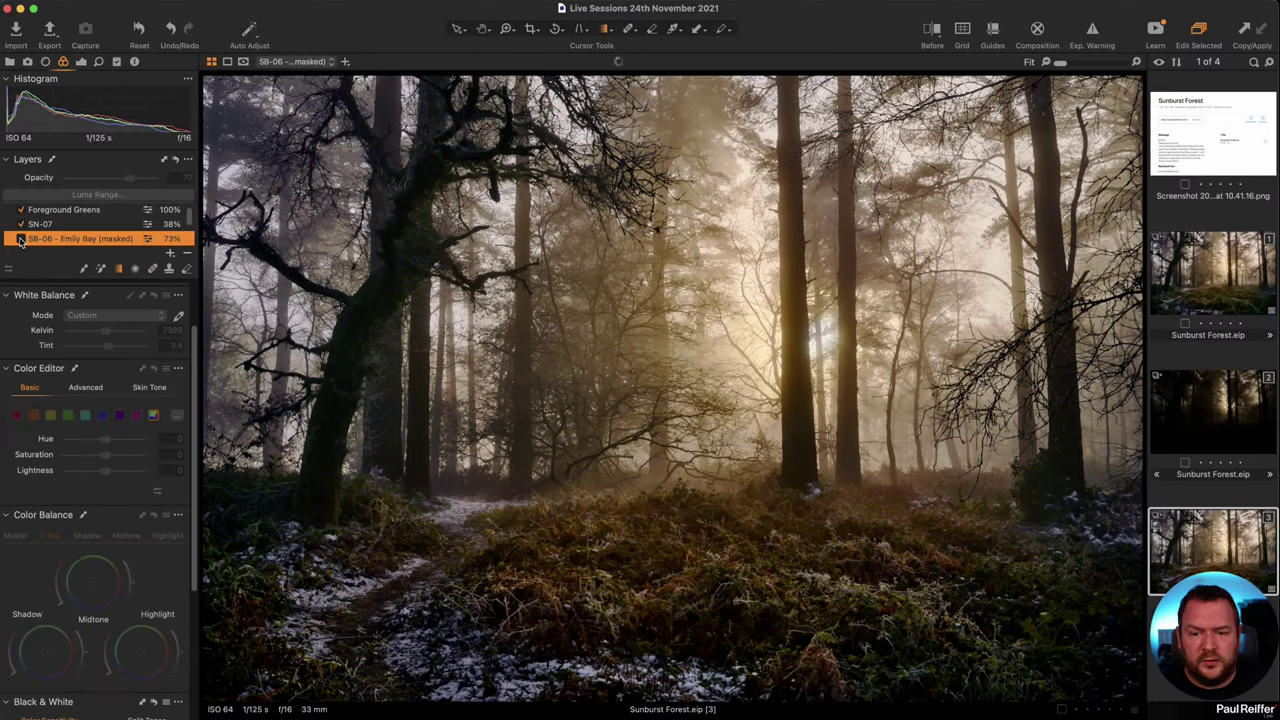
- Refine the Foreground Greens layer: yellows to hue -6.6, saturation 7.3, lightness 5.3, and greens to hue -30, lightness 5.6
{"action": "left_click", "coordinate": [100, 214]}
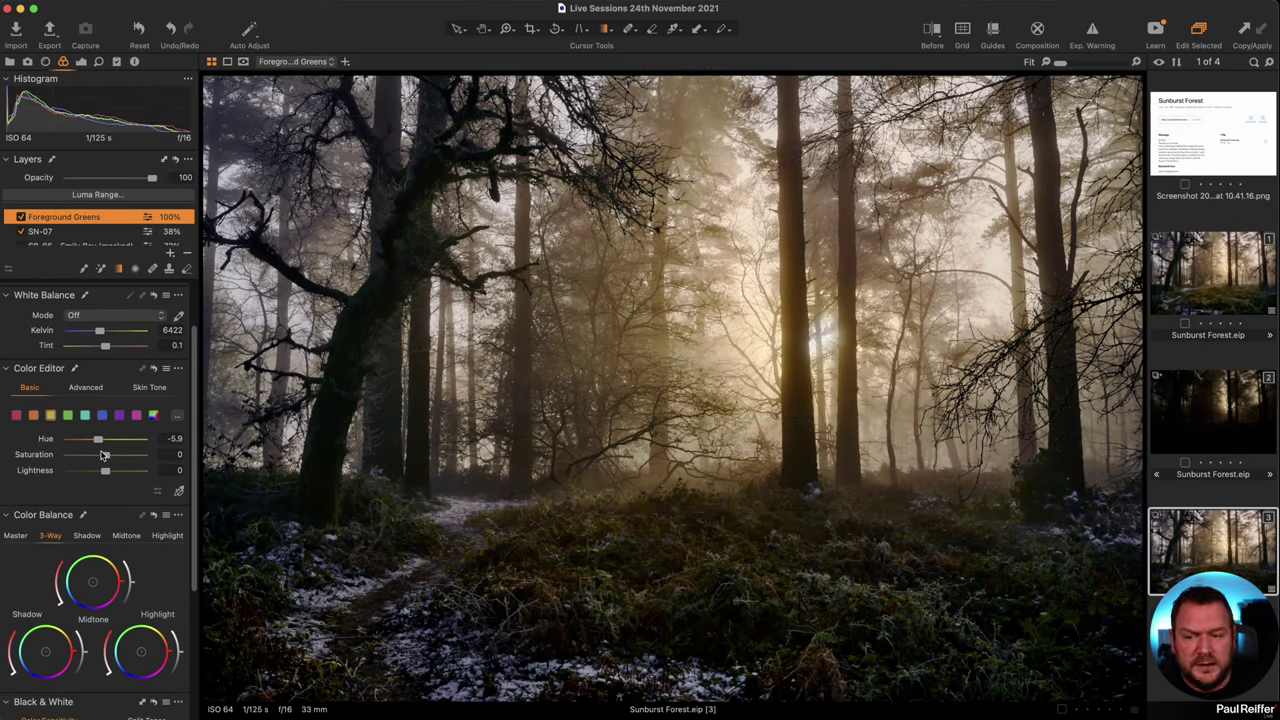
{"action": "left_click_drag", "start_coordinate": [107, 457], "coordinate": [110, 457]}
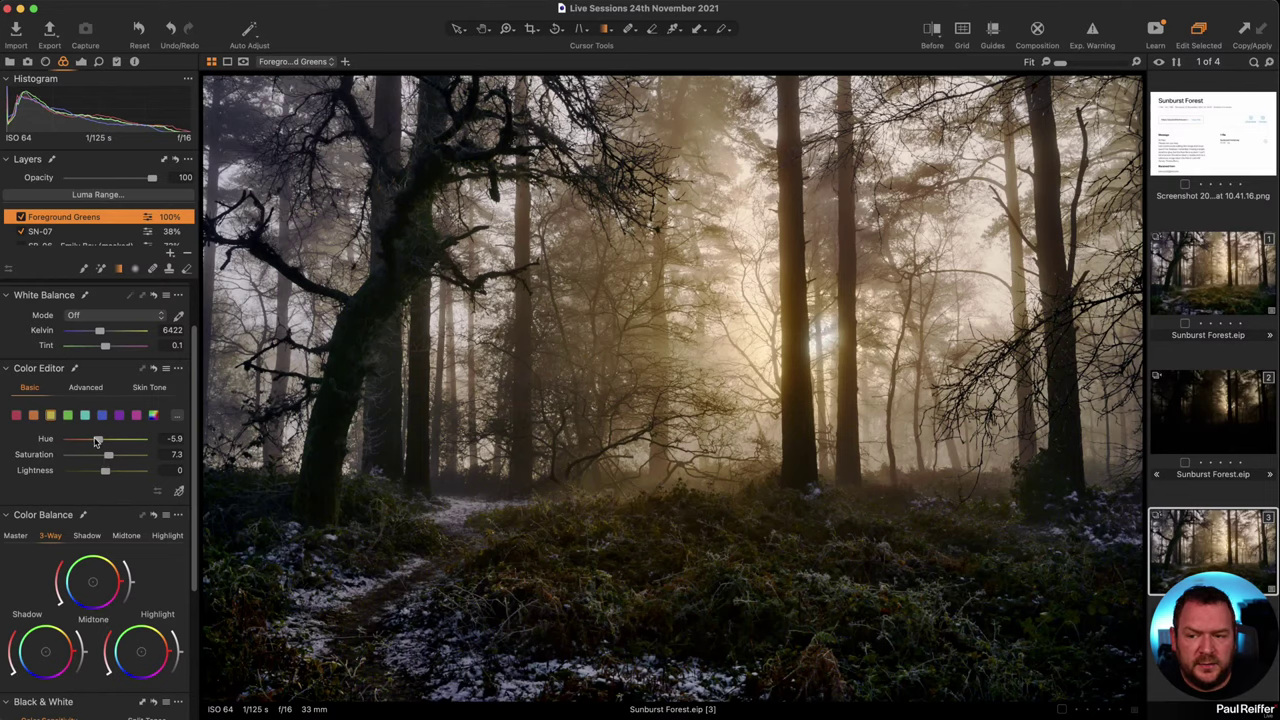
{"action": "left_click_drag", "start_coordinate": [97, 441], "coordinate": [110, 476]}
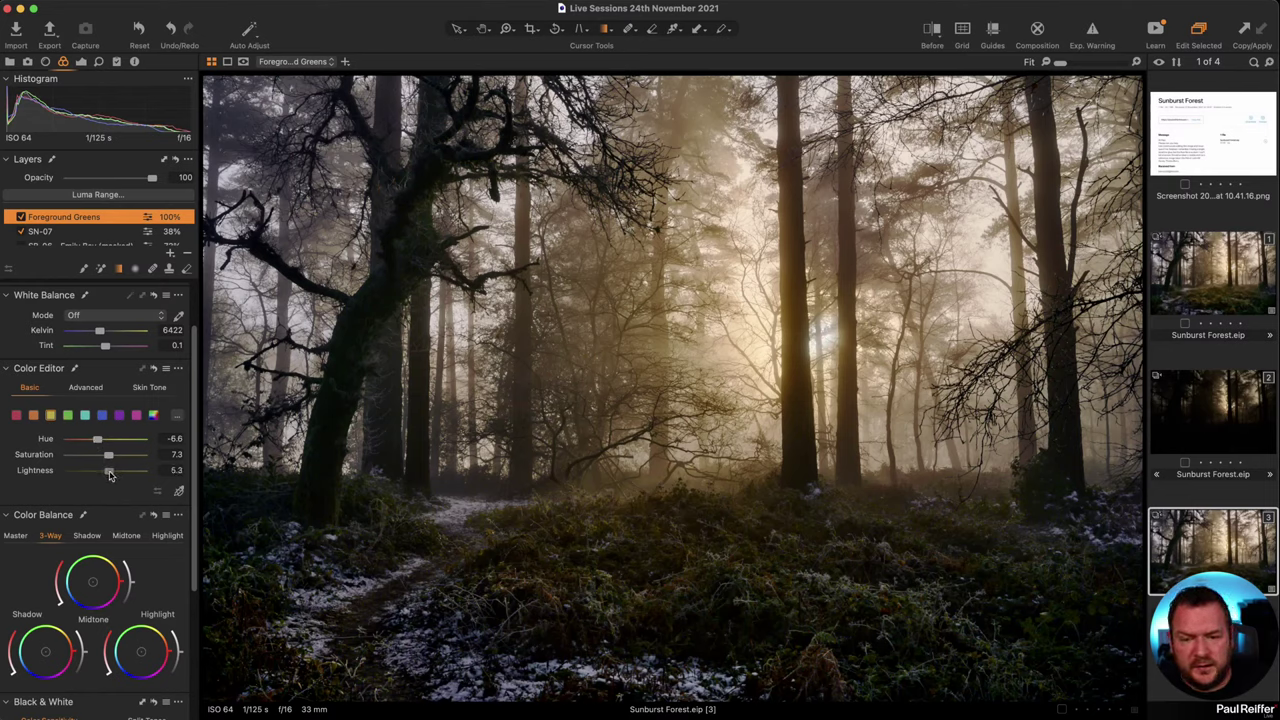
{"action": "left_click", "coordinate": [69, 416]}
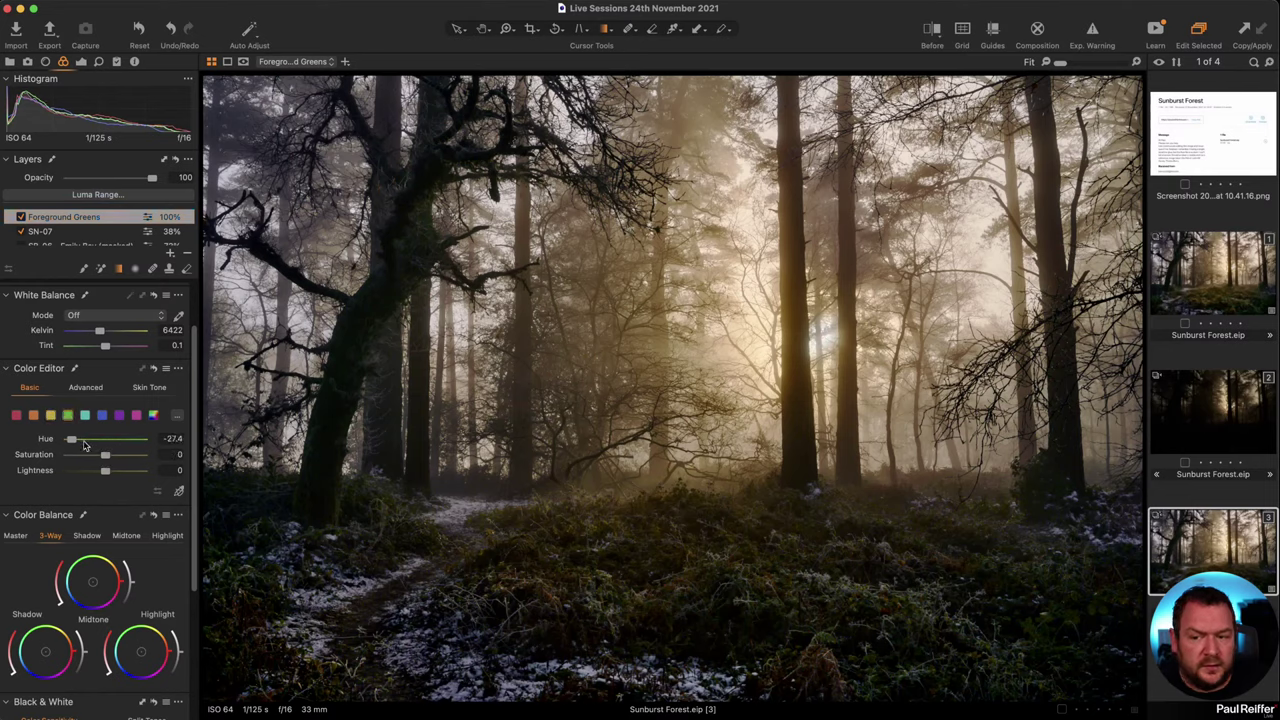
{"action": "left_click_drag", "start_coordinate": [75, 442], "coordinate": [110, 475]}
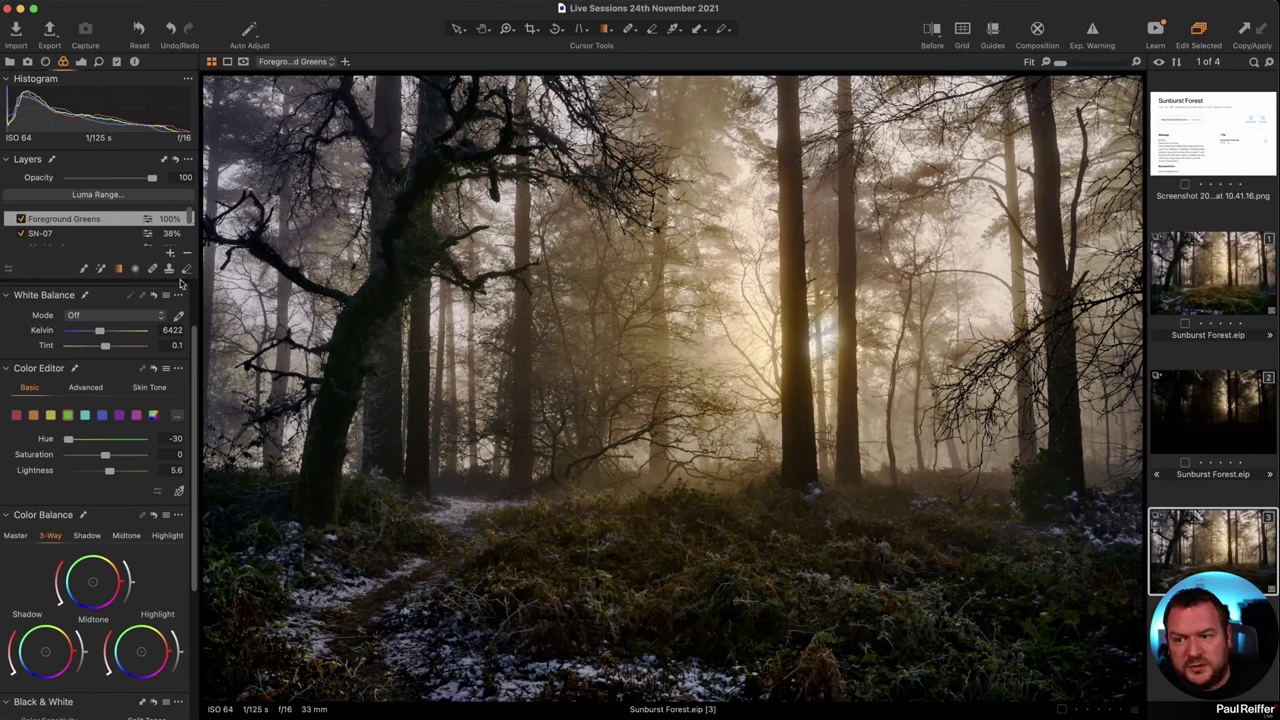
- Add a new filled adjustment layer above Foreground Greens and warm its white balance to 6789 Kelvin
{"action": "left_click", "coordinate": [170, 254]}
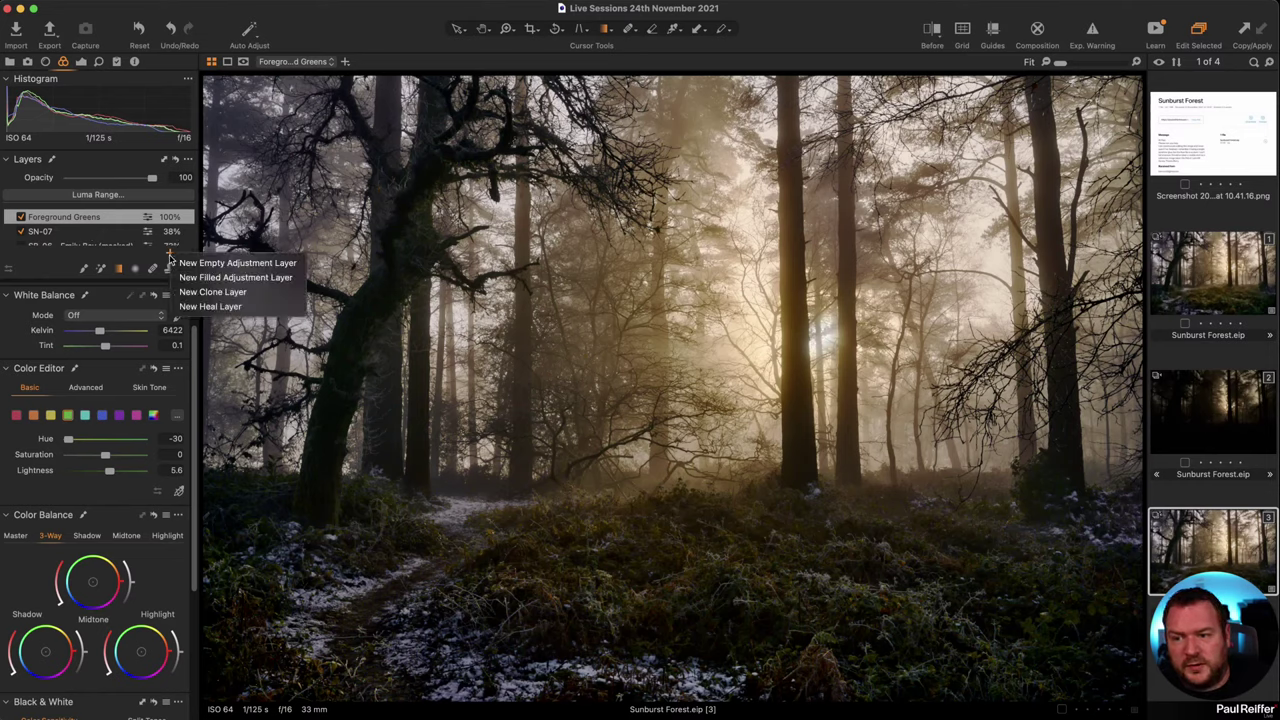
{"action": "left_click", "coordinate": [230, 277]}
{"action": "left_click_drag", "start_coordinate": [100, 334], "coordinate": [100, 334]}
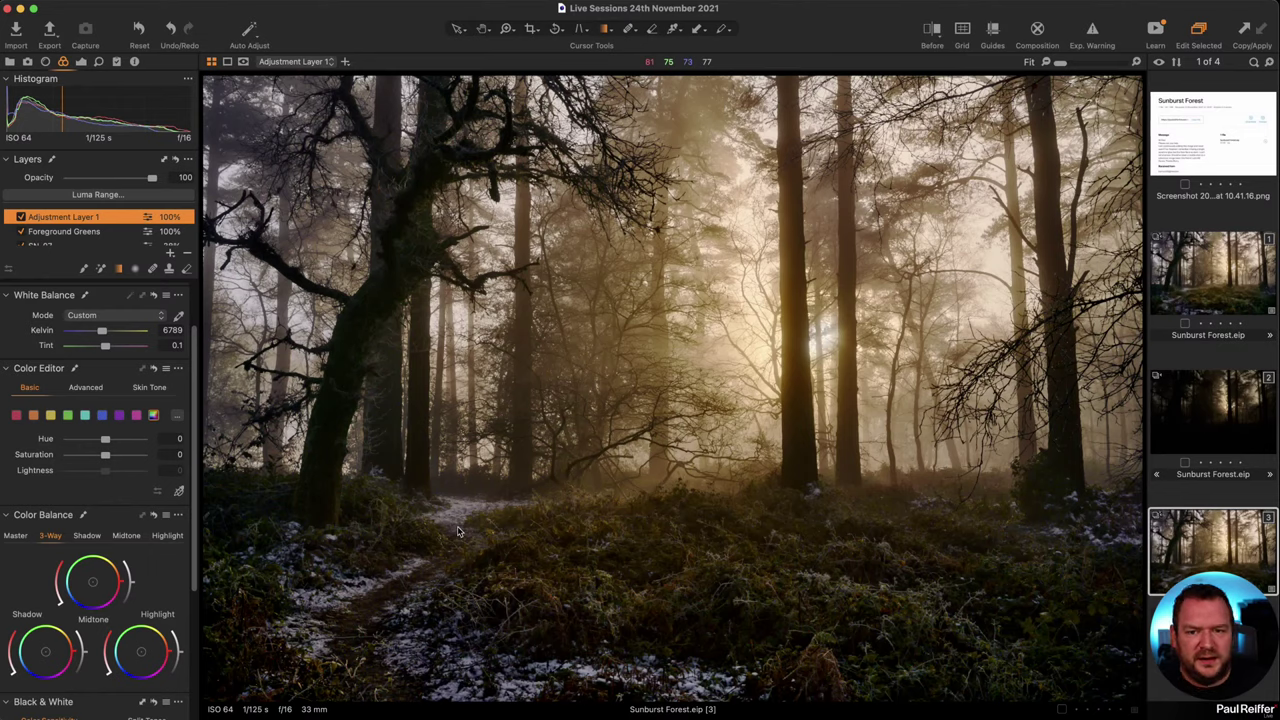
{"action": "scroll", "coordinate": [118, 676], "scroll_direction": "down", "scroll_amount": 5}
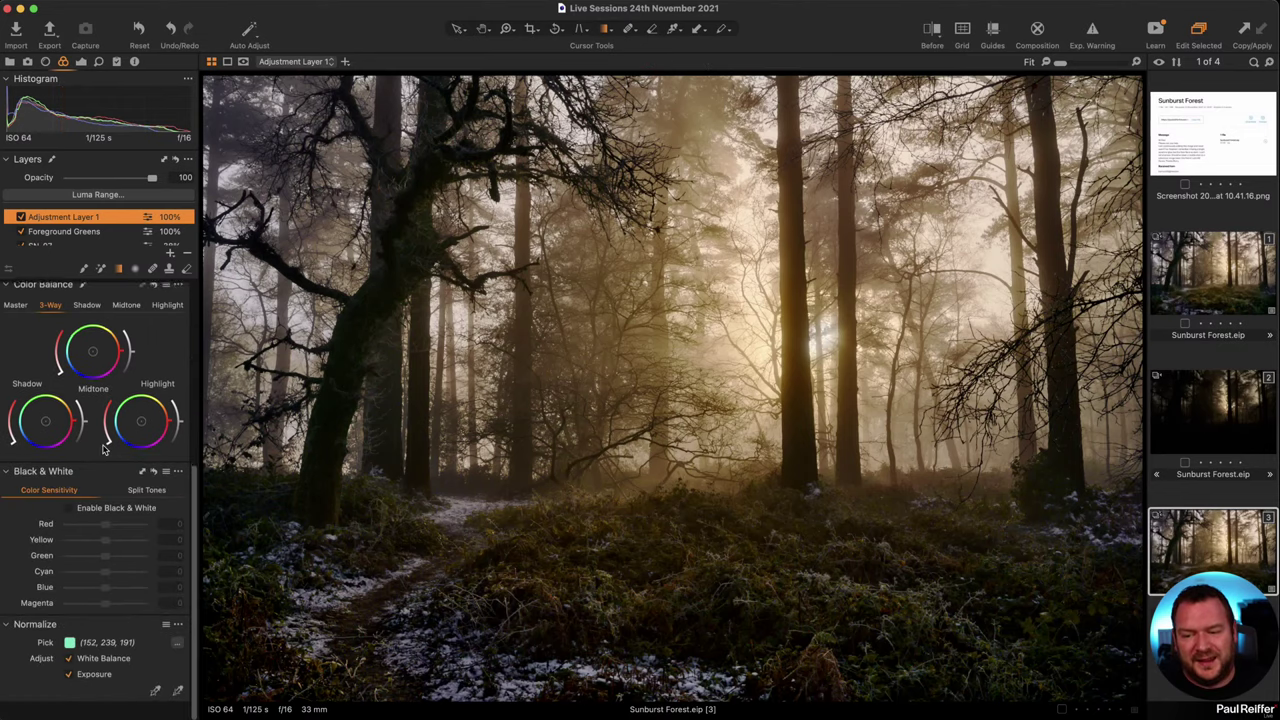
{"action": "left_click", "coordinate": [81, 62]}
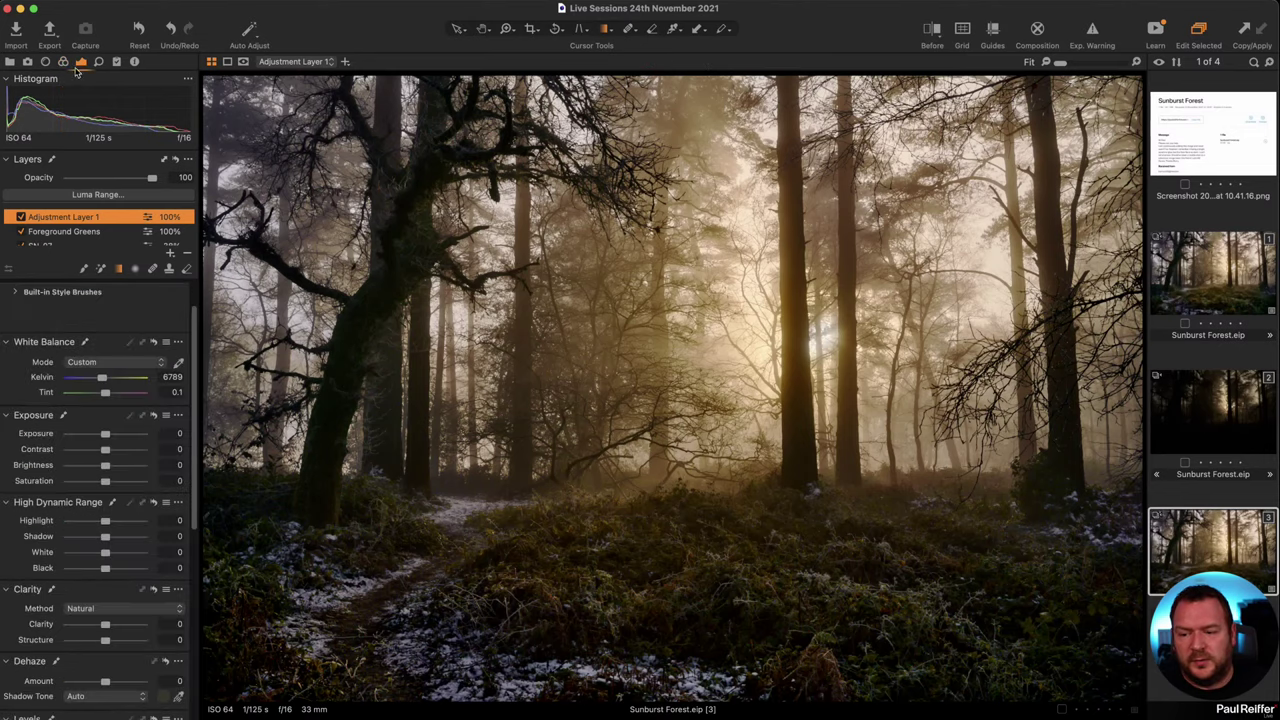
- Lift Adjustment Layer 1's shadows to 9 and blacks to 8, and inspect the dark left tree trunk up close
{"action": "scroll", "coordinate": [87, 628], "scroll_direction": "down", "scroll_amount": 10}
{"action": "left_click_drag", "start_coordinate": [105, 692], "coordinate": [93, 694]}
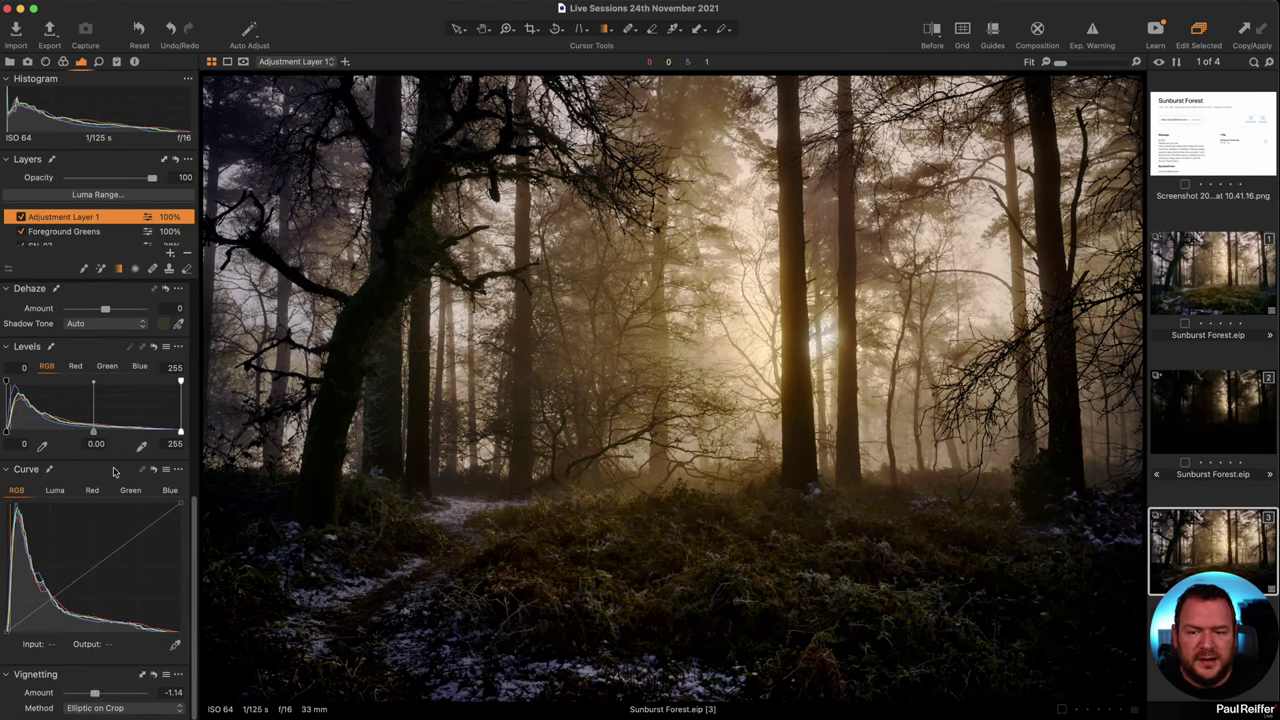
{"action": "scroll", "coordinate": [115, 482], "scroll_direction": "up", "scroll_amount": 1}
{"action": "scroll", "coordinate": [115, 482], "scroll_direction": "up", "scroll_amount": 8}
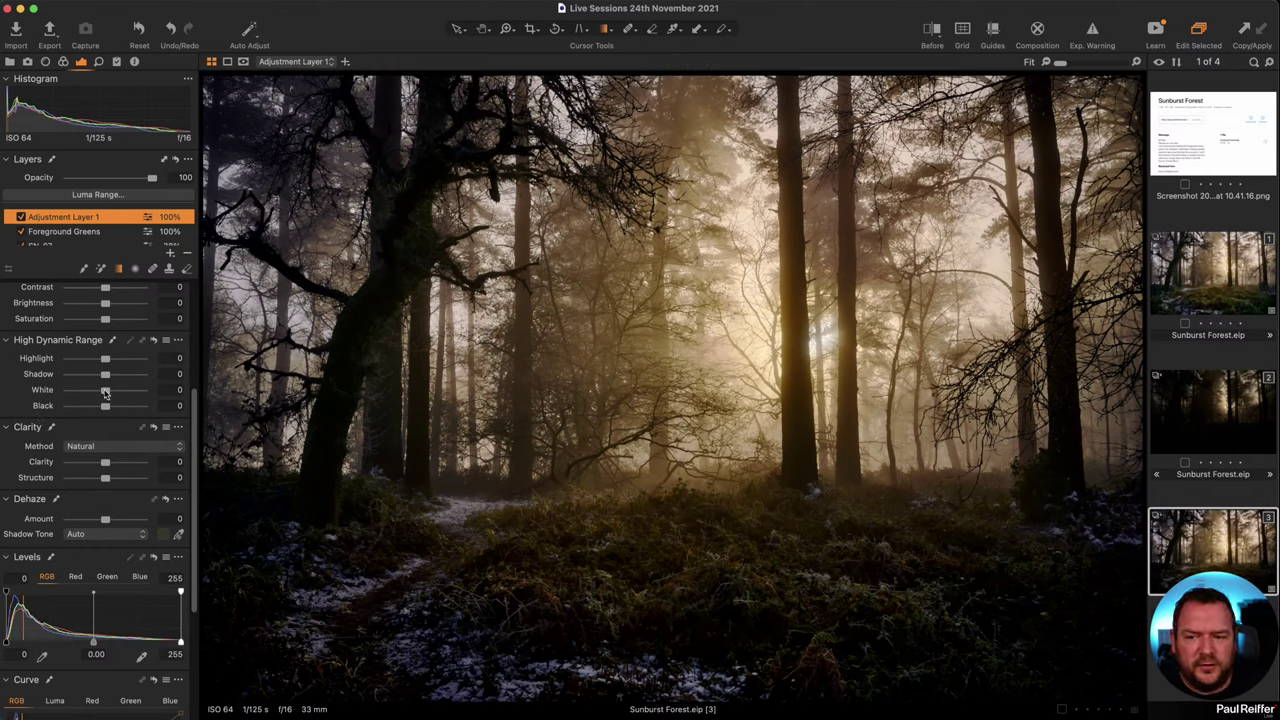
{"action": "left_click_drag", "start_coordinate": [106, 375], "coordinate": [109, 405]}
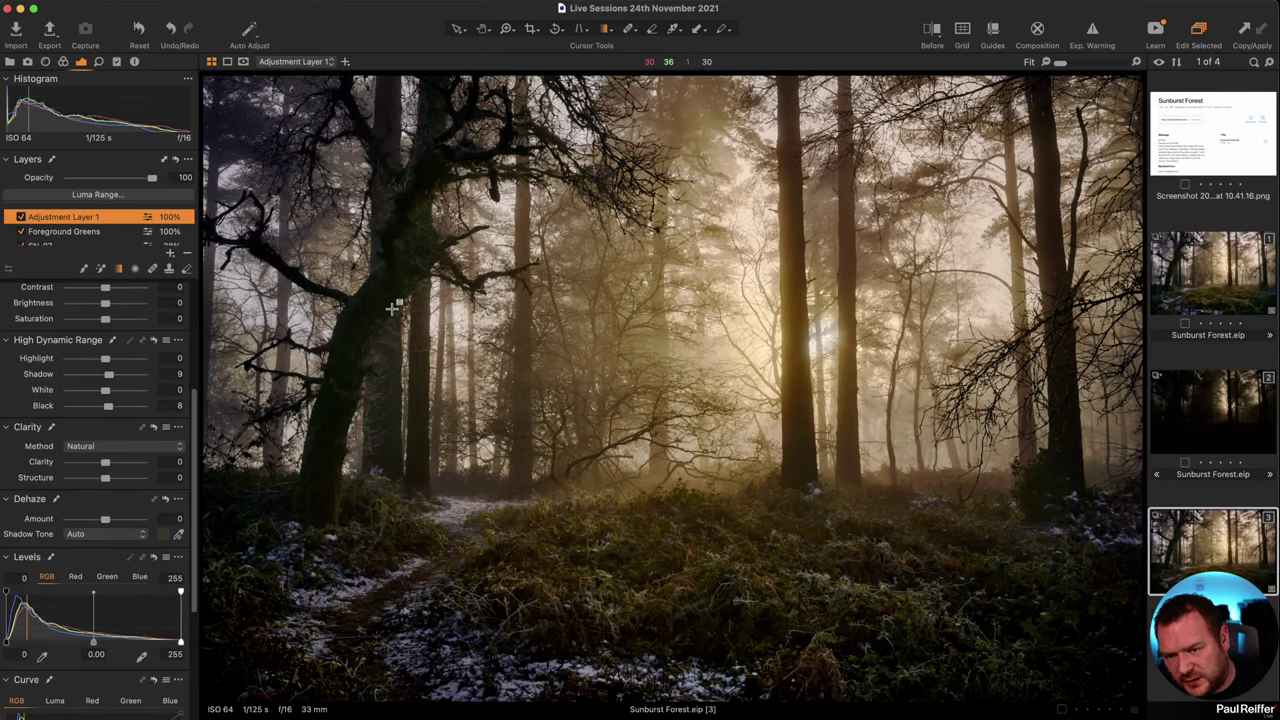
{"action": "key", "text": "z"}
{"action": "left_click", "coordinate": [467, 485]}
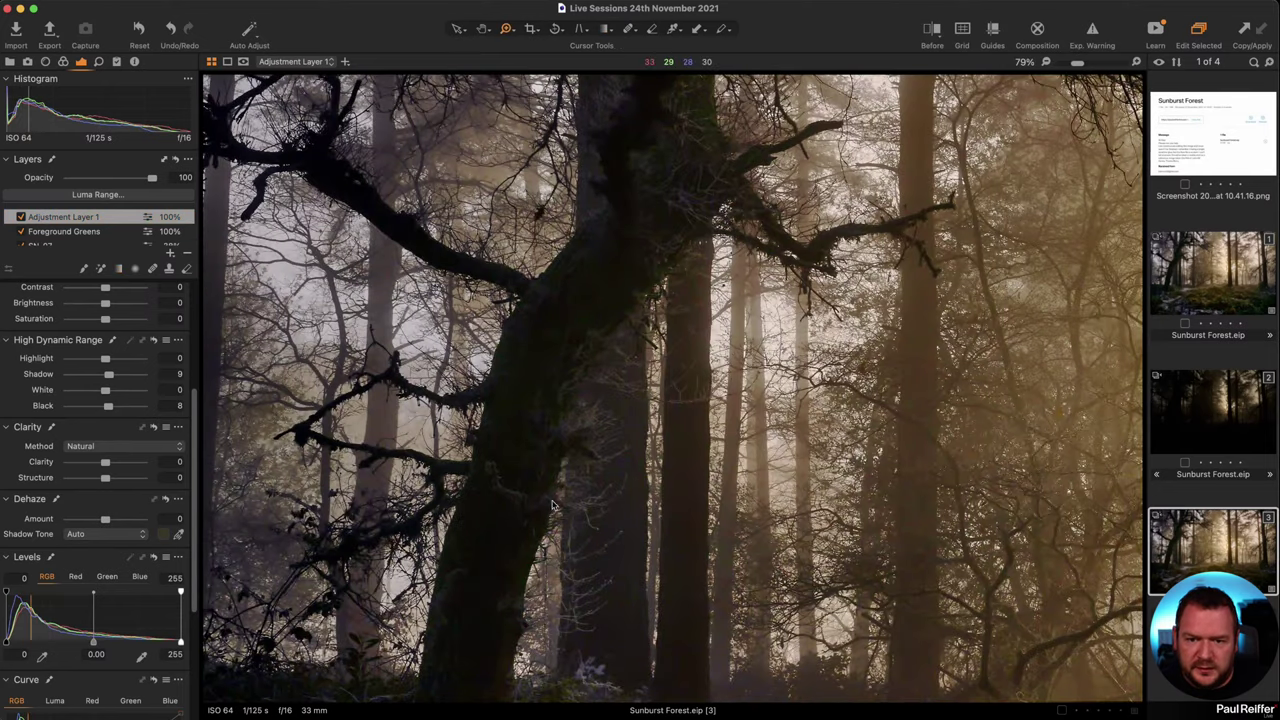
{"action": "left_click", "coordinate": [698, 300], "text": "alt"}
{"action": "left_click", "coordinate": [650, 467], "text": "alt"}
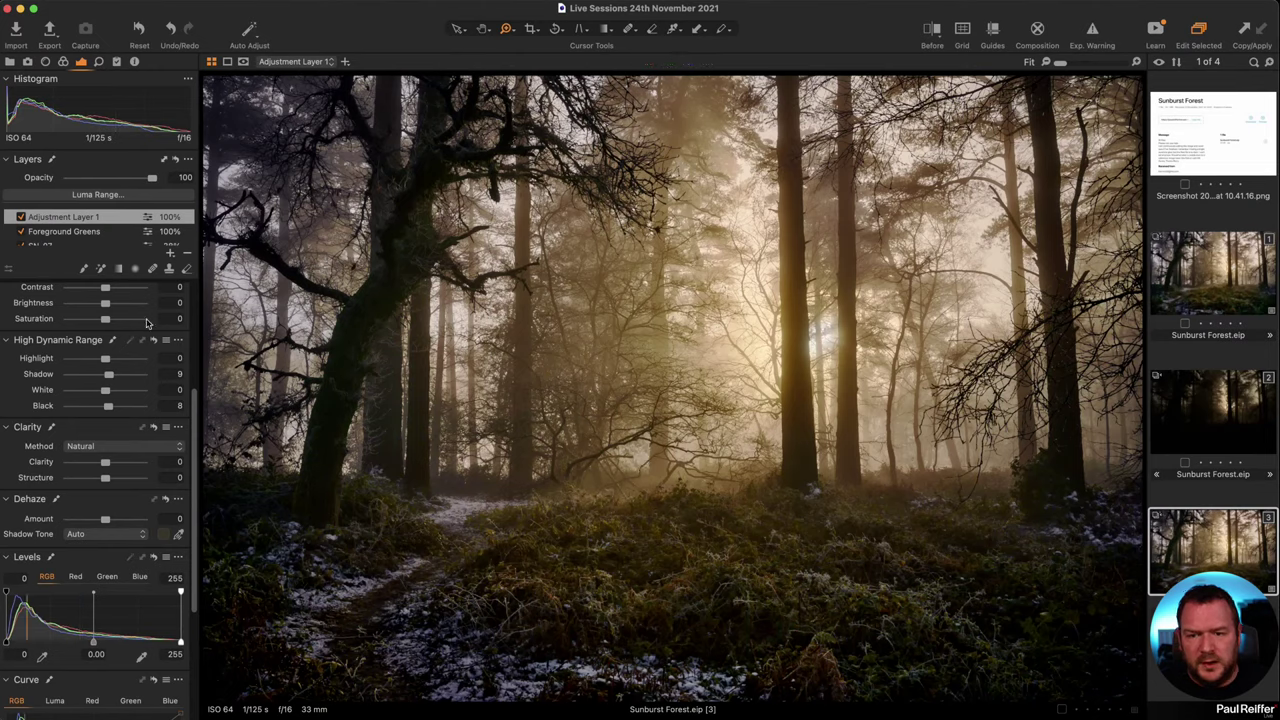
- Sample the mossy green of the left trunk with the Advanced Color Editor on Adjustment Layer 1 and widen its colour range
{"action": "left_click", "coordinate": [64, 62]}
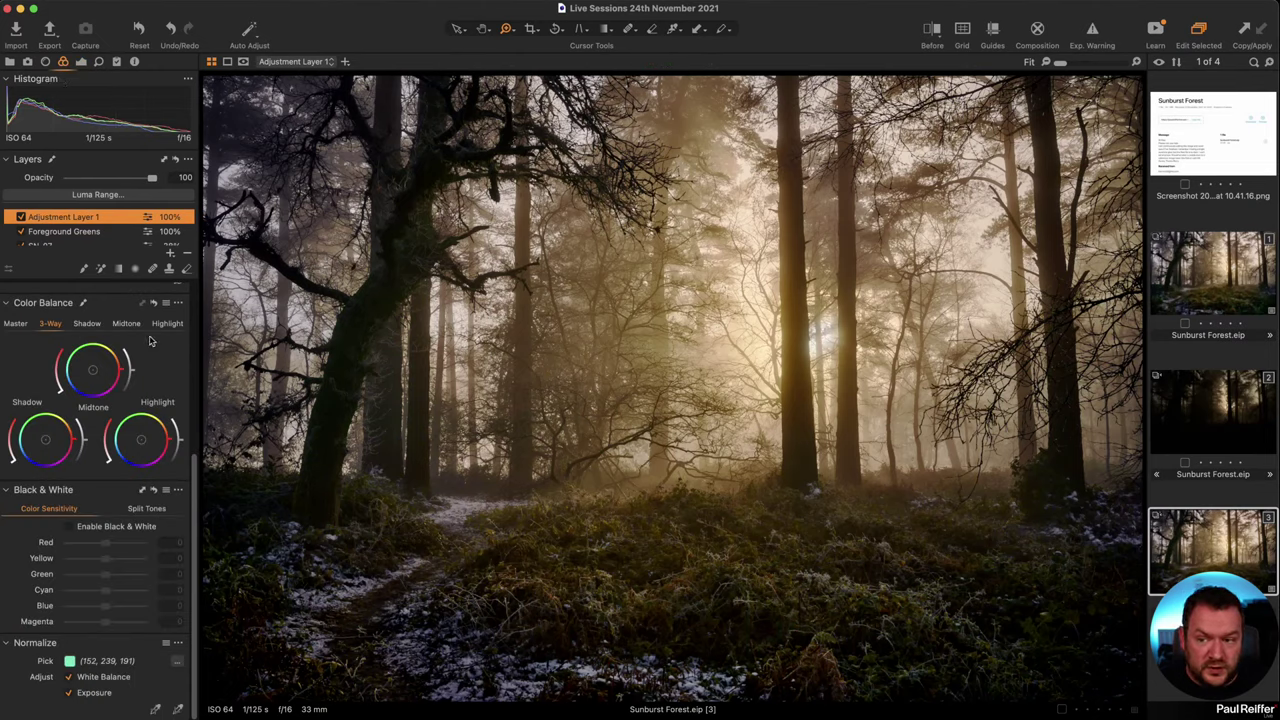
{"action": "key", "text": "m"}
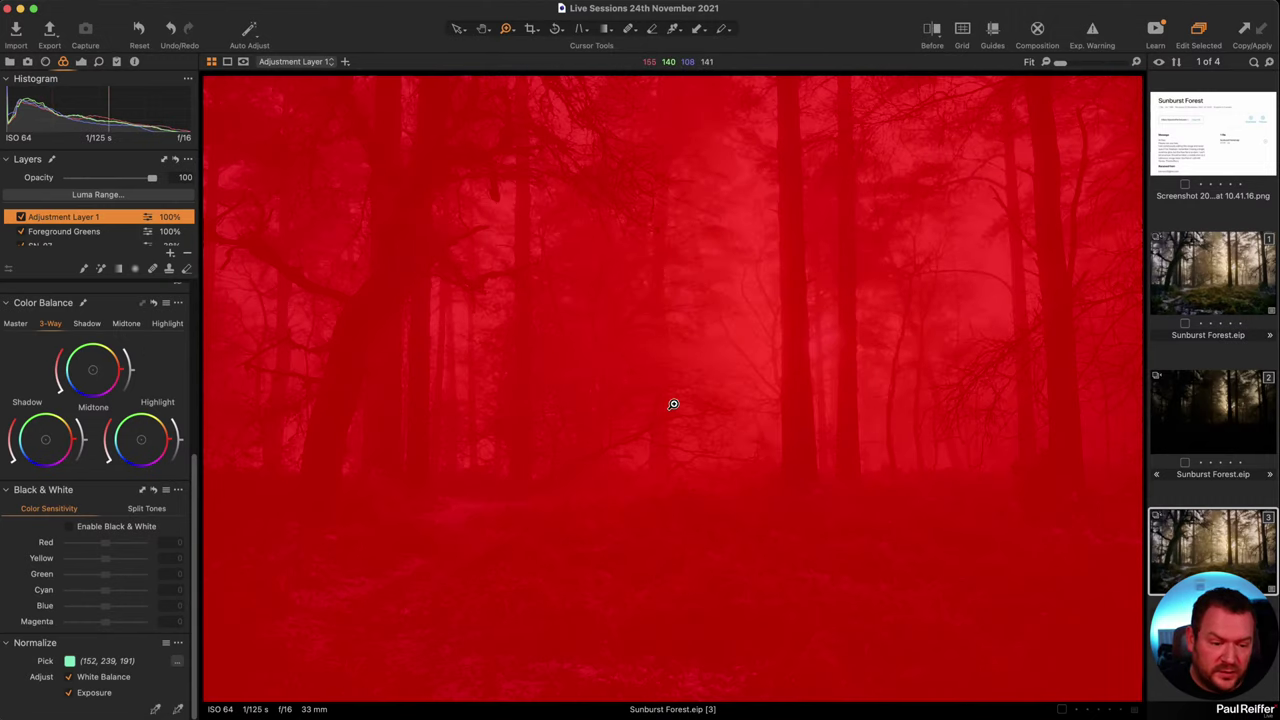
{"action": "key", "text": "m"}
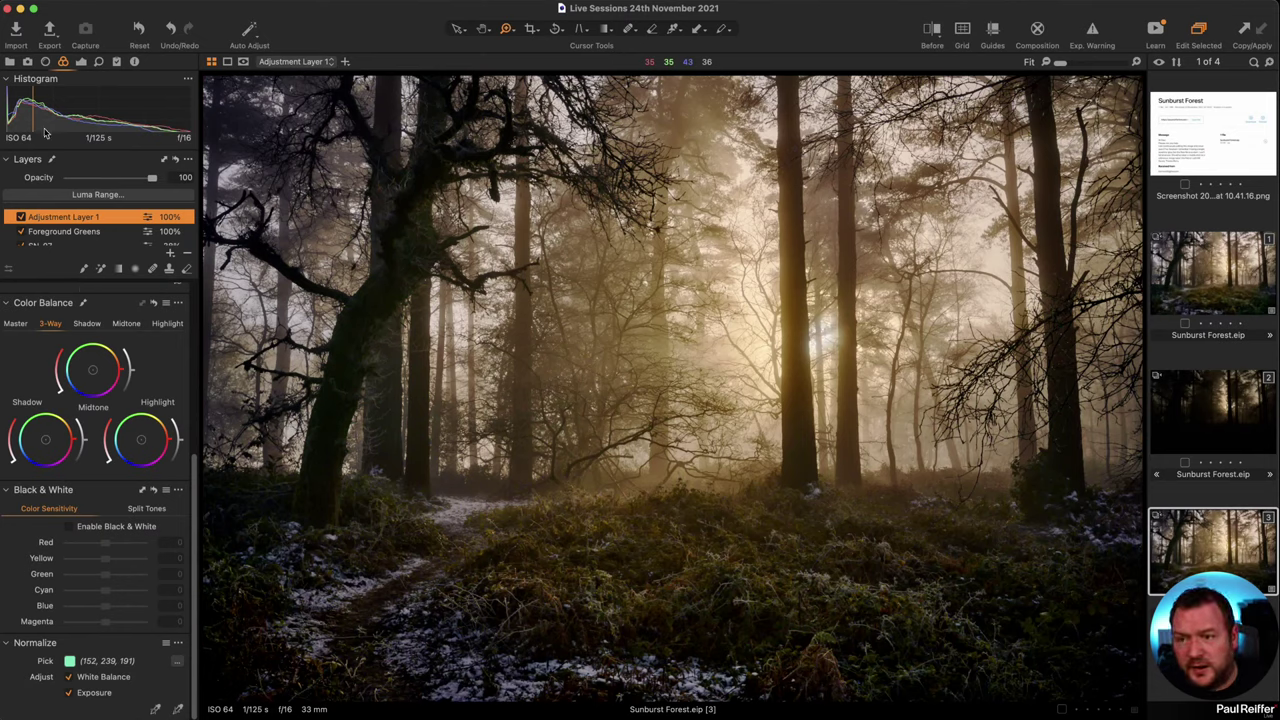
{"action": "scroll", "coordinate": [99, 456], "scroll_direction": "up", "scroll_amount": 8}
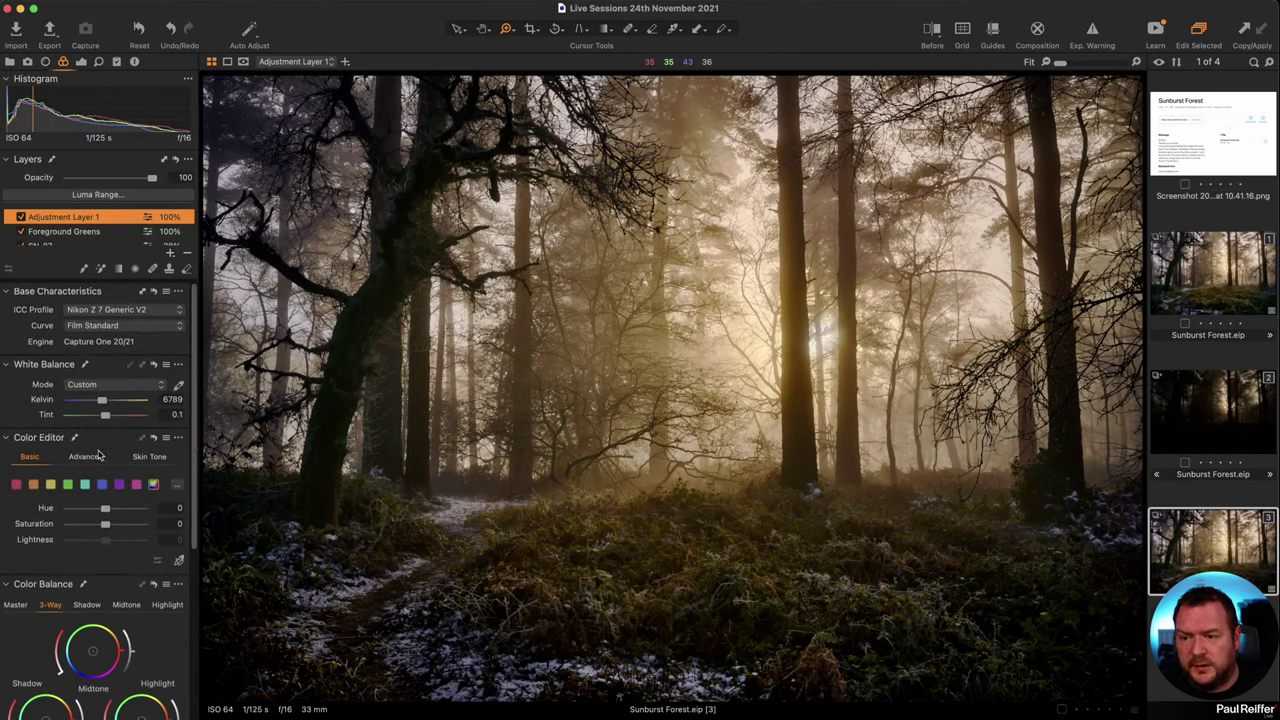
{"action": "left_click", "coordinate": [67, 486]}
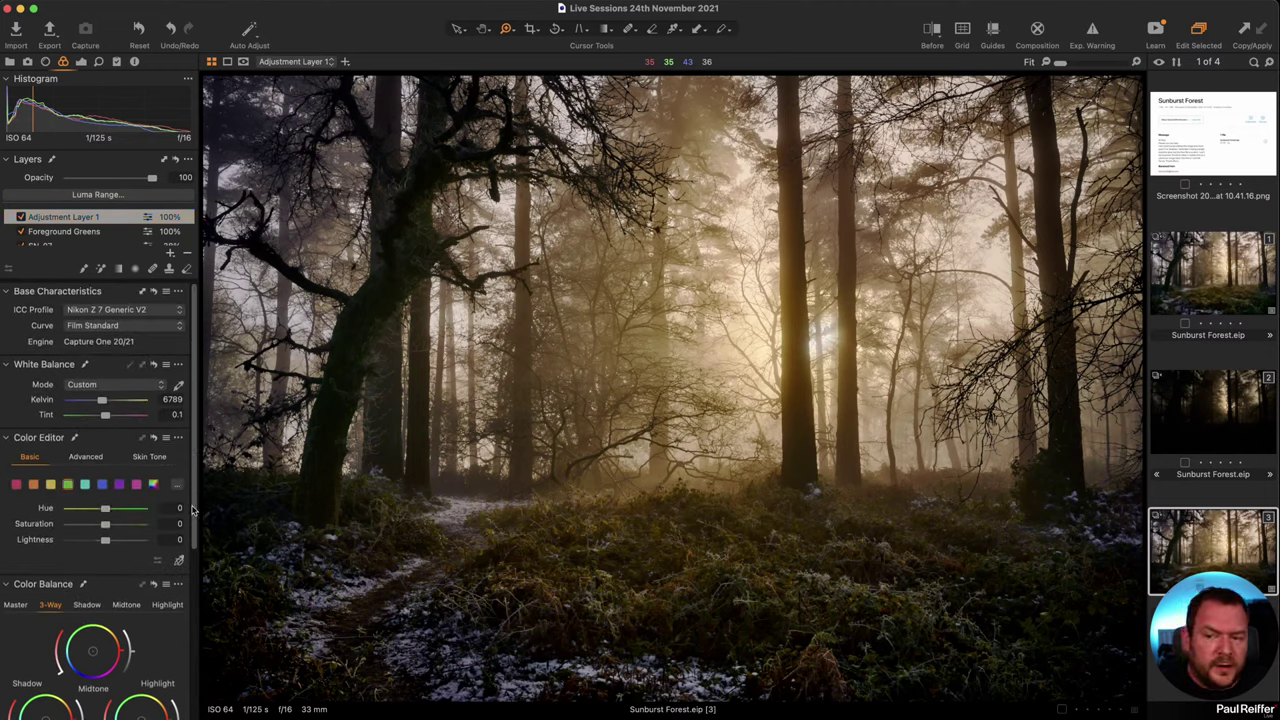
{"action": "left_click", "coordinate": [88, 457]}
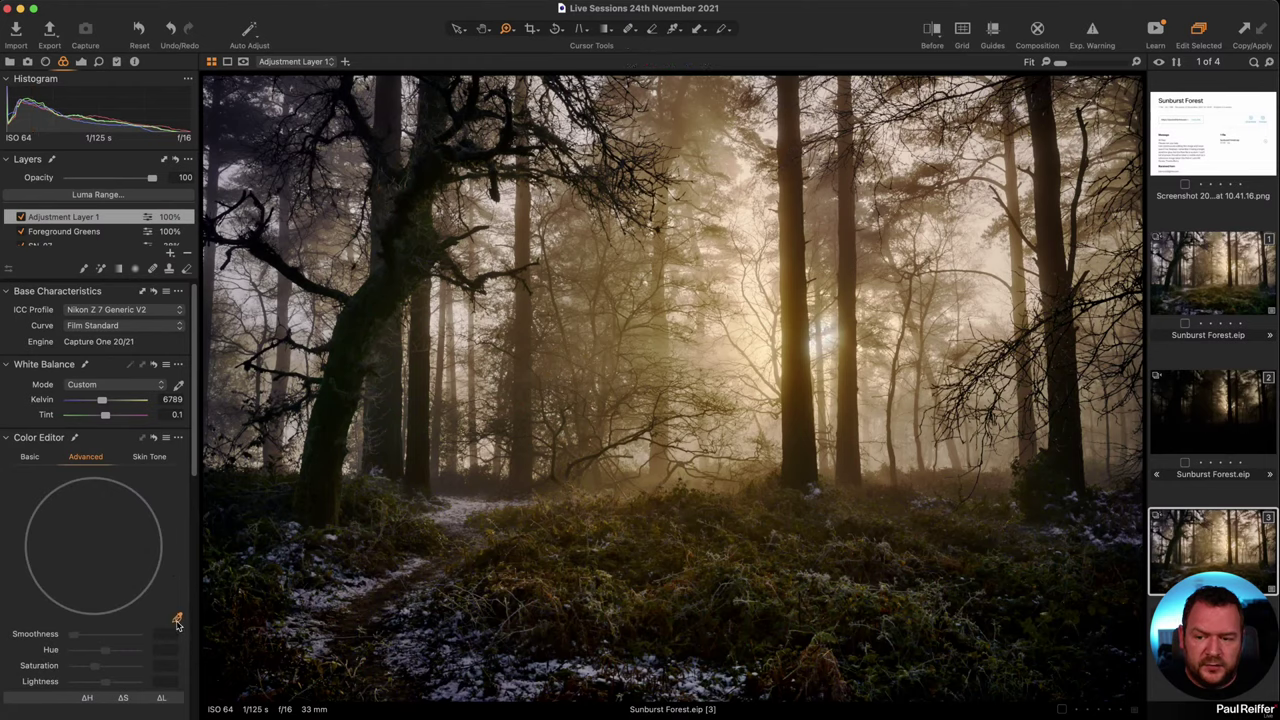
{"action": "left_click", "coordinate": [348, 338]}
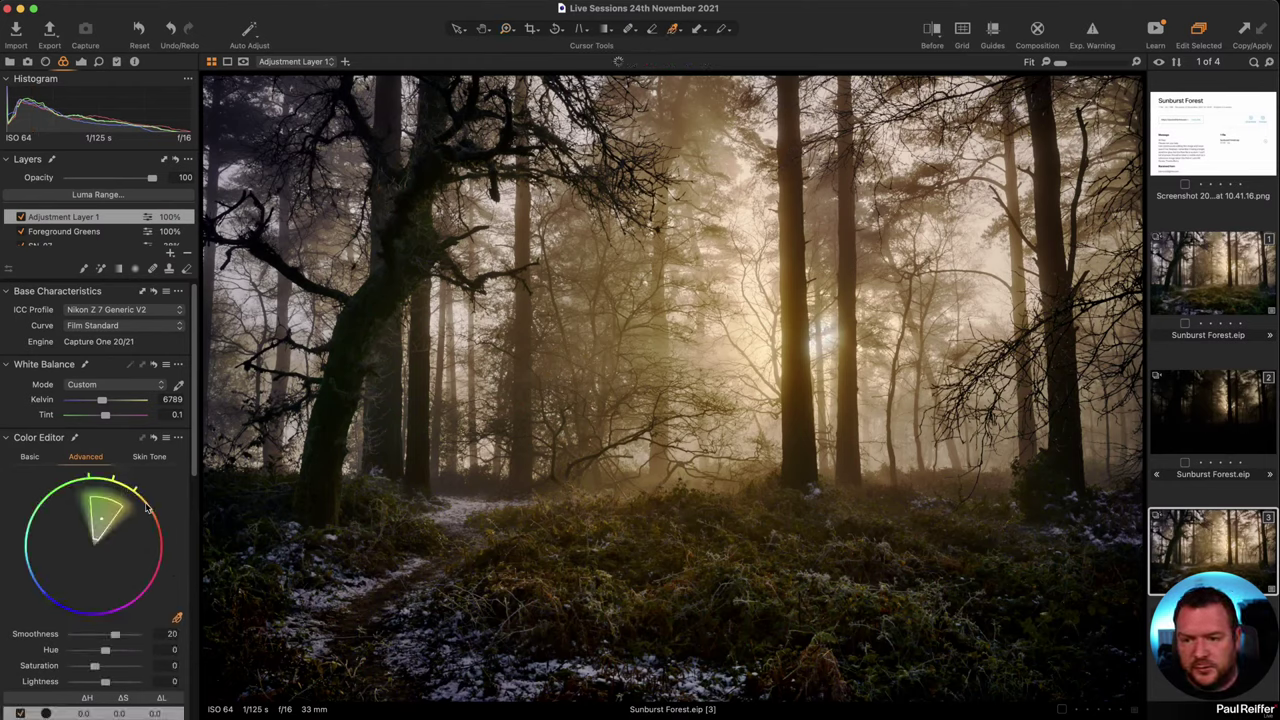
{"action": "mouse_move", "coordinate": [90, 498]}
{"action": "left_mouse_down"}
{"action": "mouse_move", "coordinate": [66, 500]}
{"action": "mouse_move", "coordinate": [75, 510]}
{"action": "mouse_move", "coordinate": [103, 497]}
{"action": "left_mouse_up"}
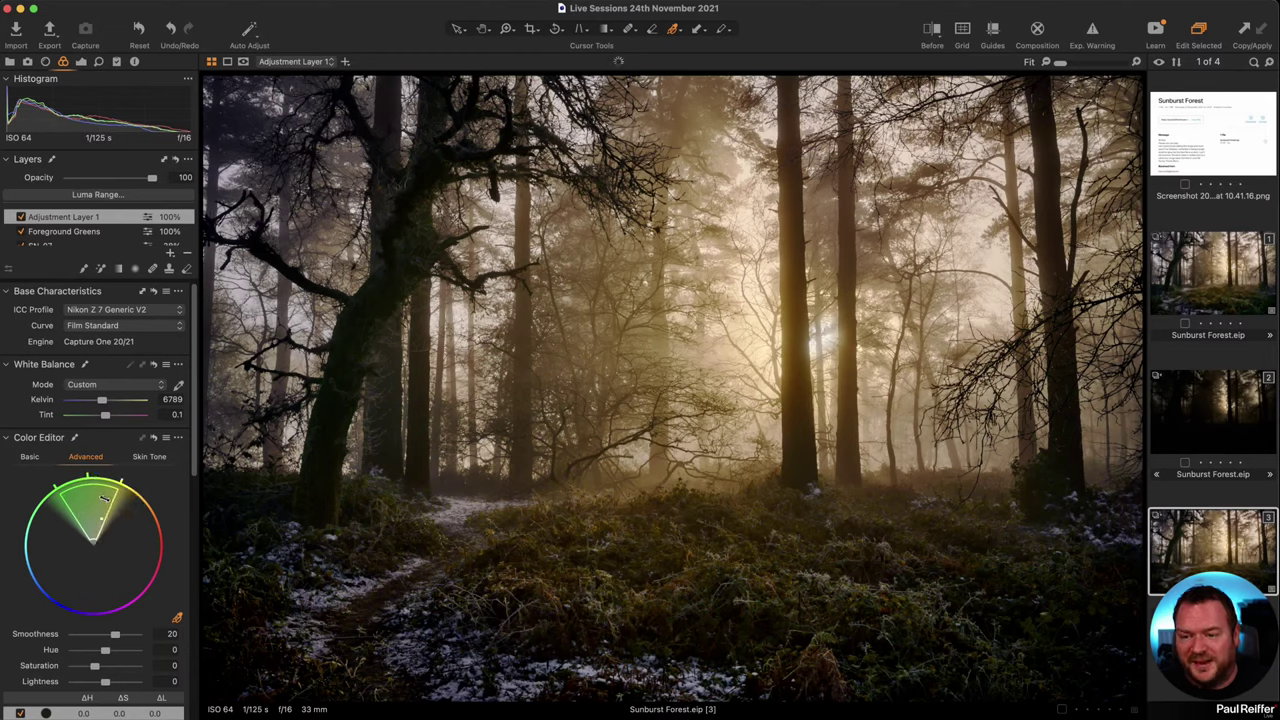
- Set the sampled green range to hue -12.2, saturation -11 and lightness -10
{"action": "scroll", "coordinate": [98, 512], "scroll_direction": "down", "scroll_amount": 3}
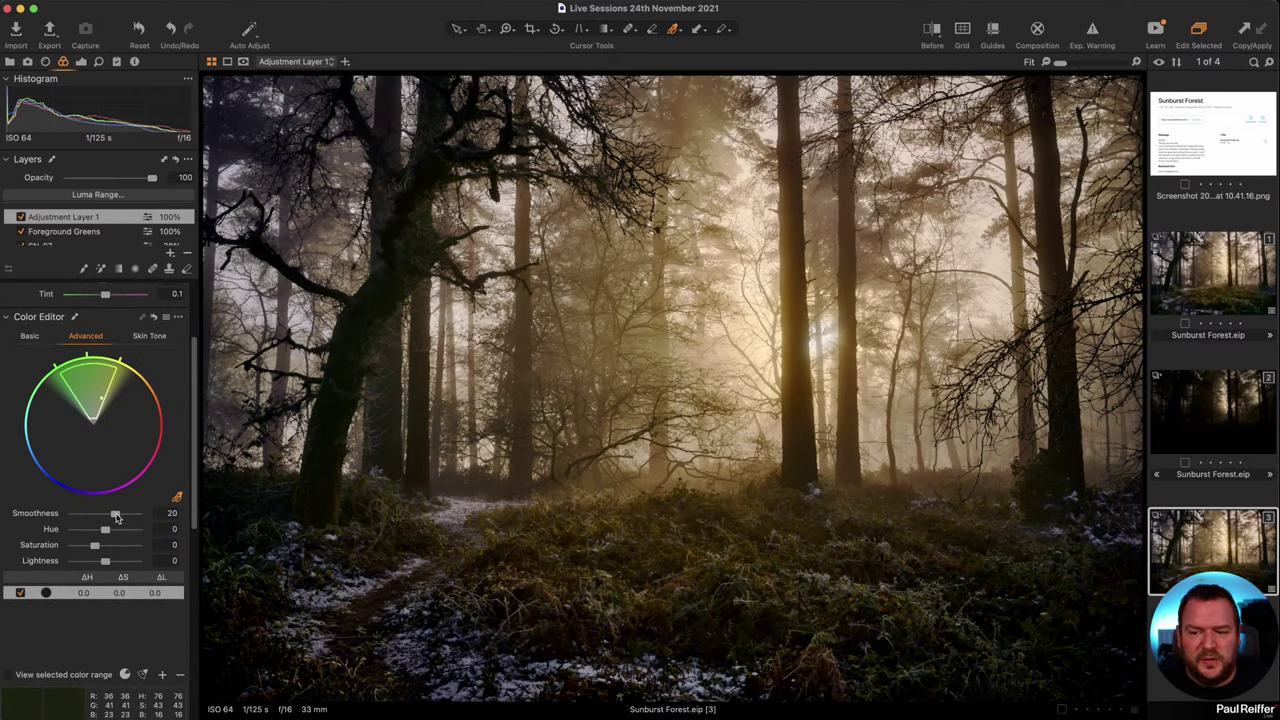
{"action": "left_click_drag", "start_coordinate": [115, 536], "coordinate": [105, 567]}
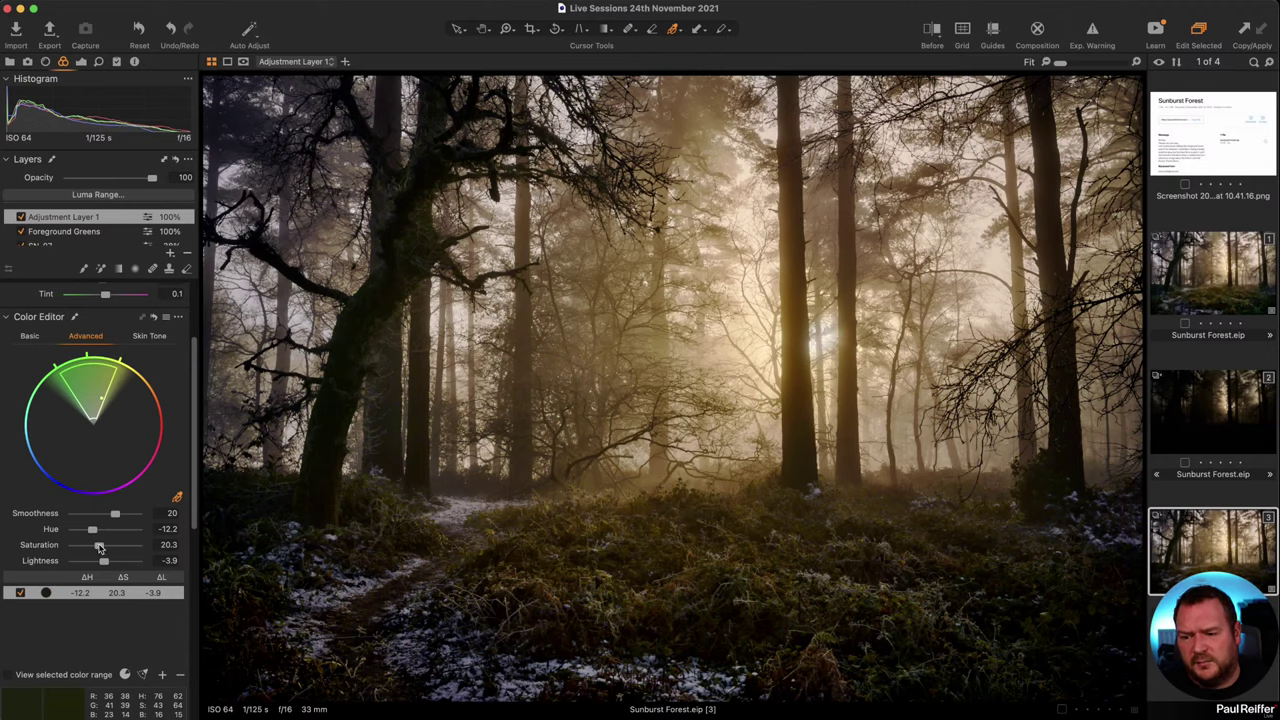
{"action": "mouse_move", "coordinate": [97, 549]}
{"action": "left_mouse_down"}
{"action": "mouse_move", "coordinate": [101, 565]}
{"action": "mouse_move", "coordinate": [92, 545]}
{"action": "left_mouse_up"}
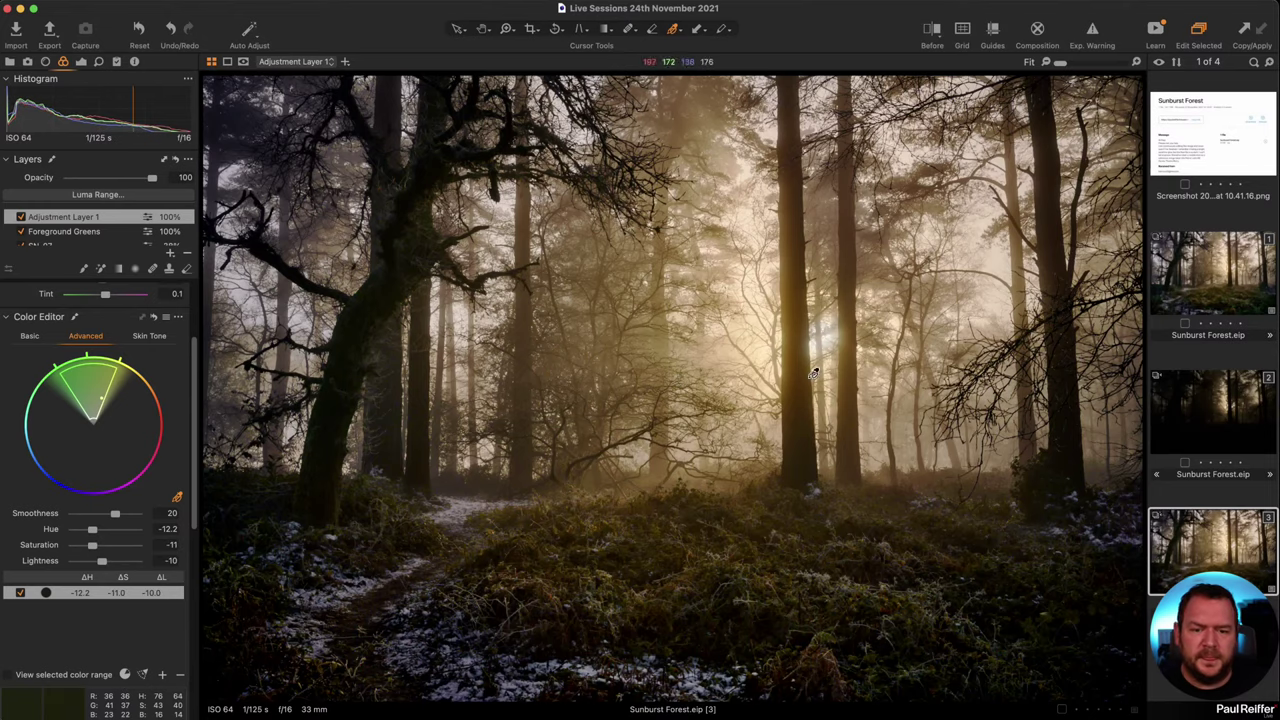
- Compare the reworked Sunburst Forest variant with the first one, clone it, and move the clone directly after the first variant
{"action": "left_click", "coordinate": [1206, 254]}
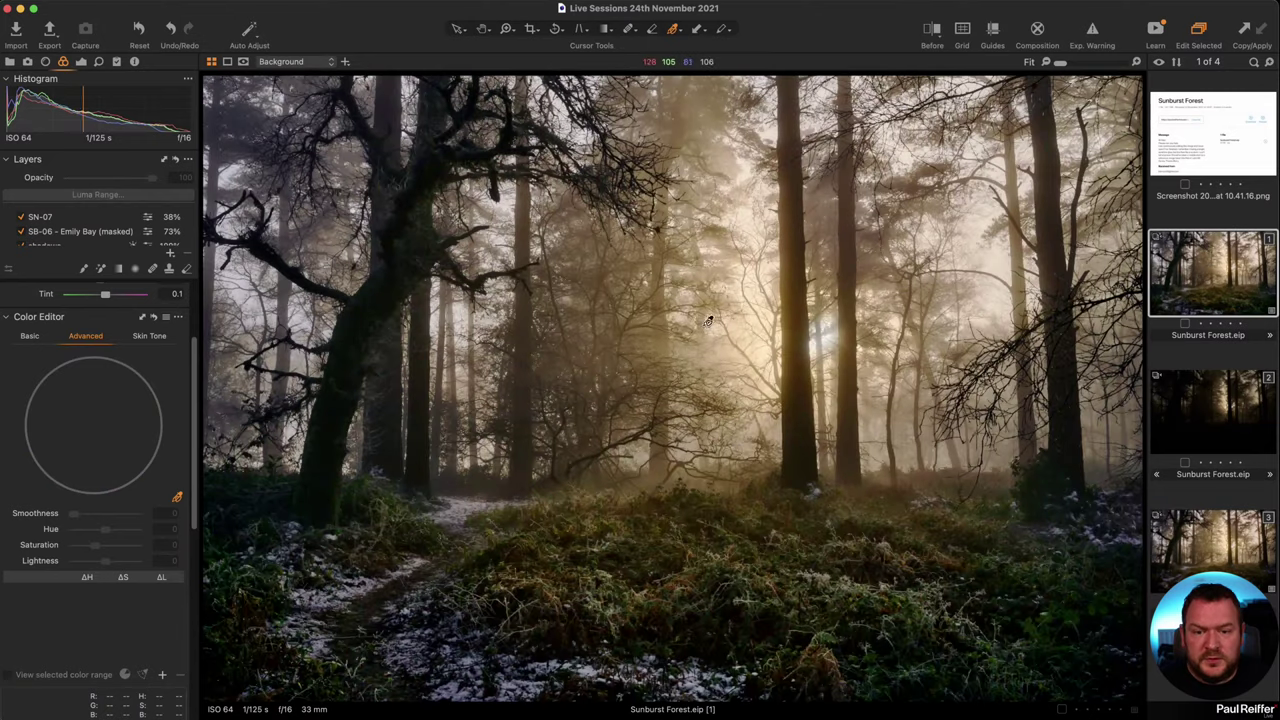
{"action": "left_click", "coordinate": [1210, 545]}
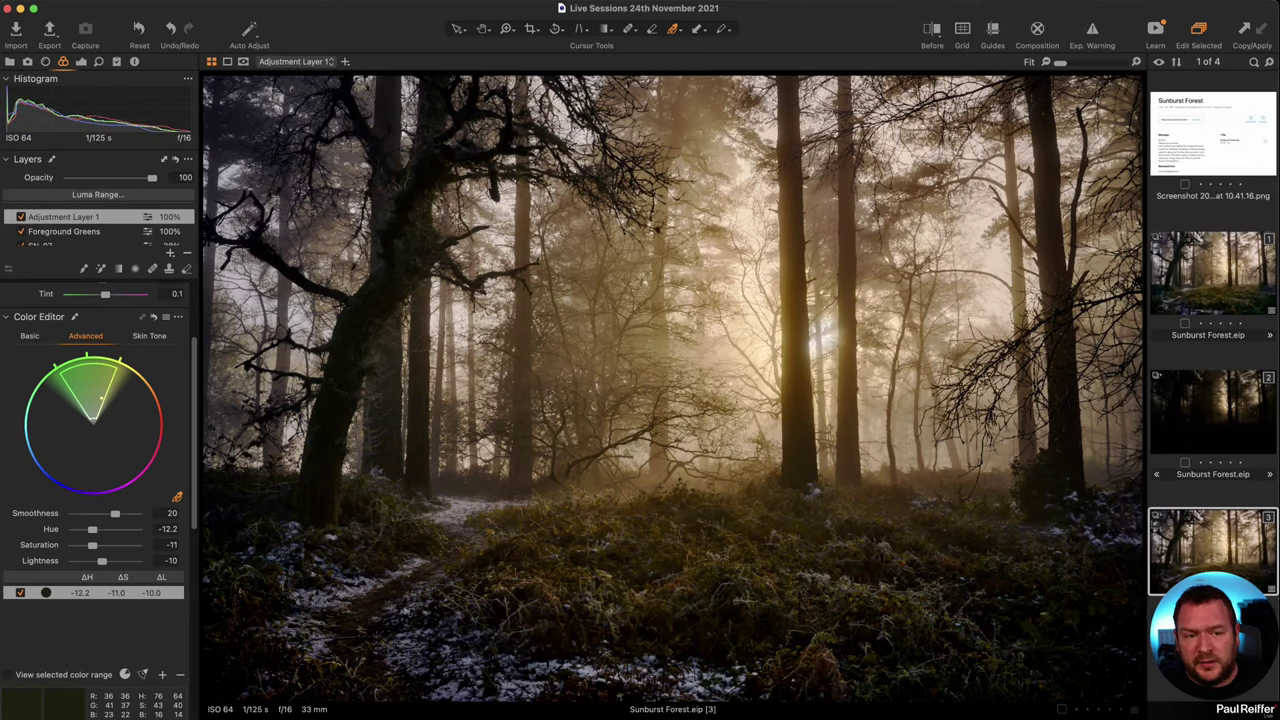
{"action": "right_click", "coordinate": [1181, 540]}
{"action": "left_click", "coordinate": [1205, 605]}
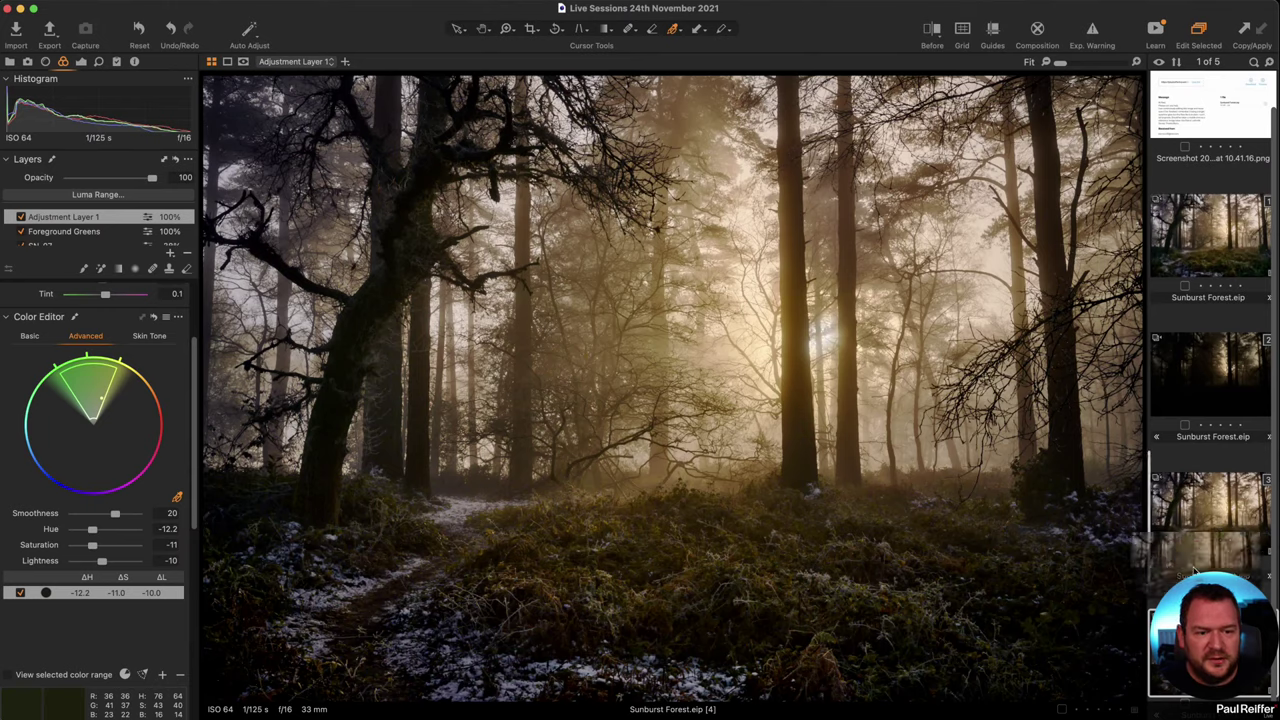
{"action": "left_click", "coordinate": [1163, 373]}
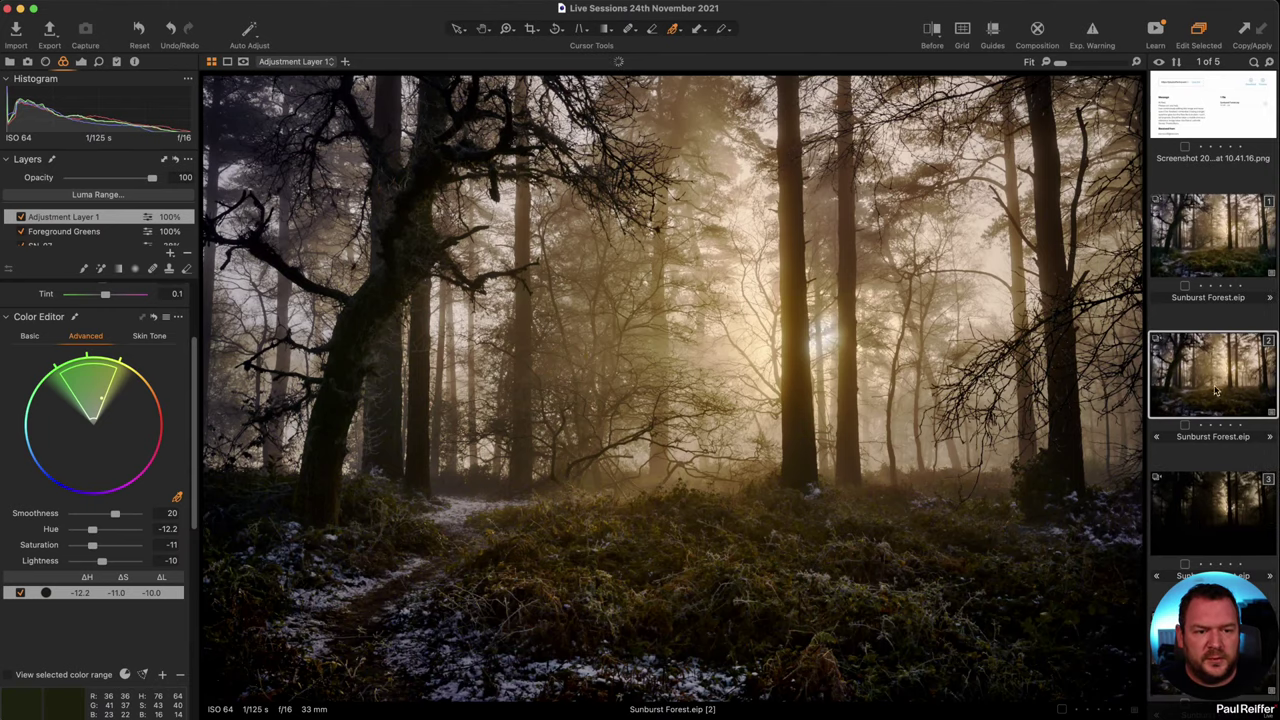
- Add a new layer named Diffusion above Adjustment Layer 1 in the cloned variant
{"action": "left_click", "coordinate": [170, 254]}
{"action": "double_click", "coordinate": [82, 216]}
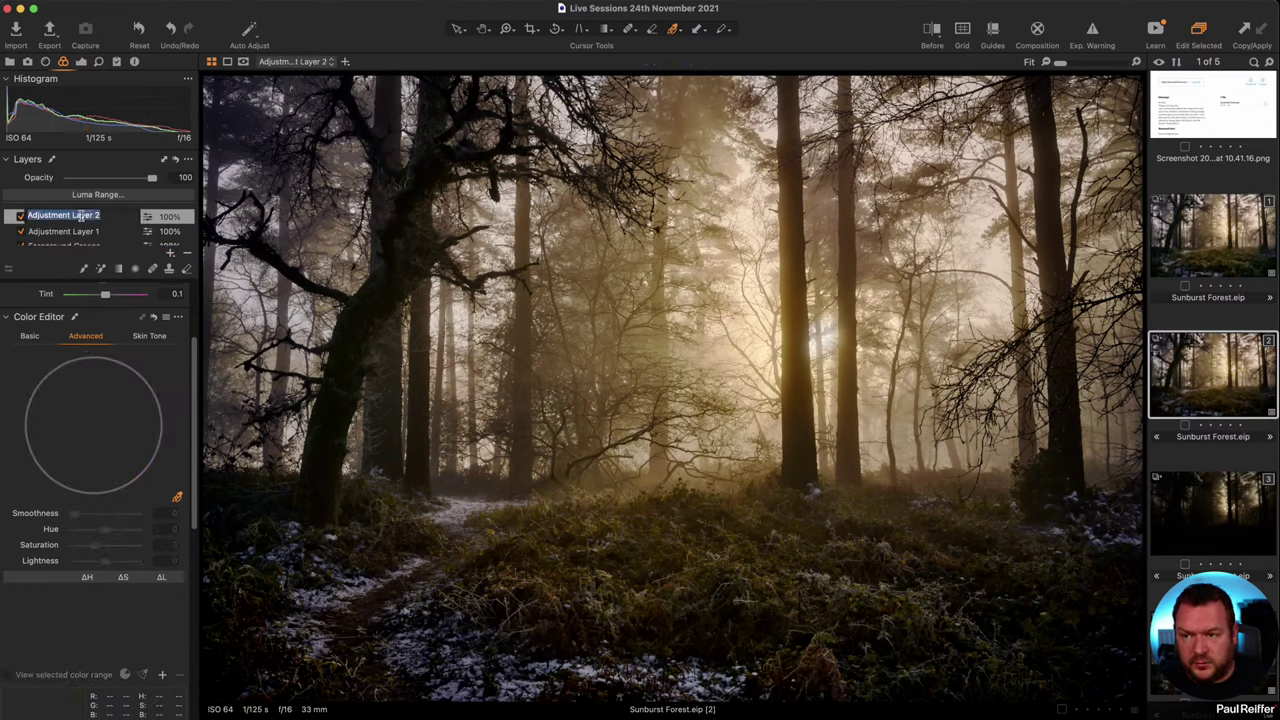
{"action": "type", "text": "Diffusion"}
{"action": "key", "text": "Return"}
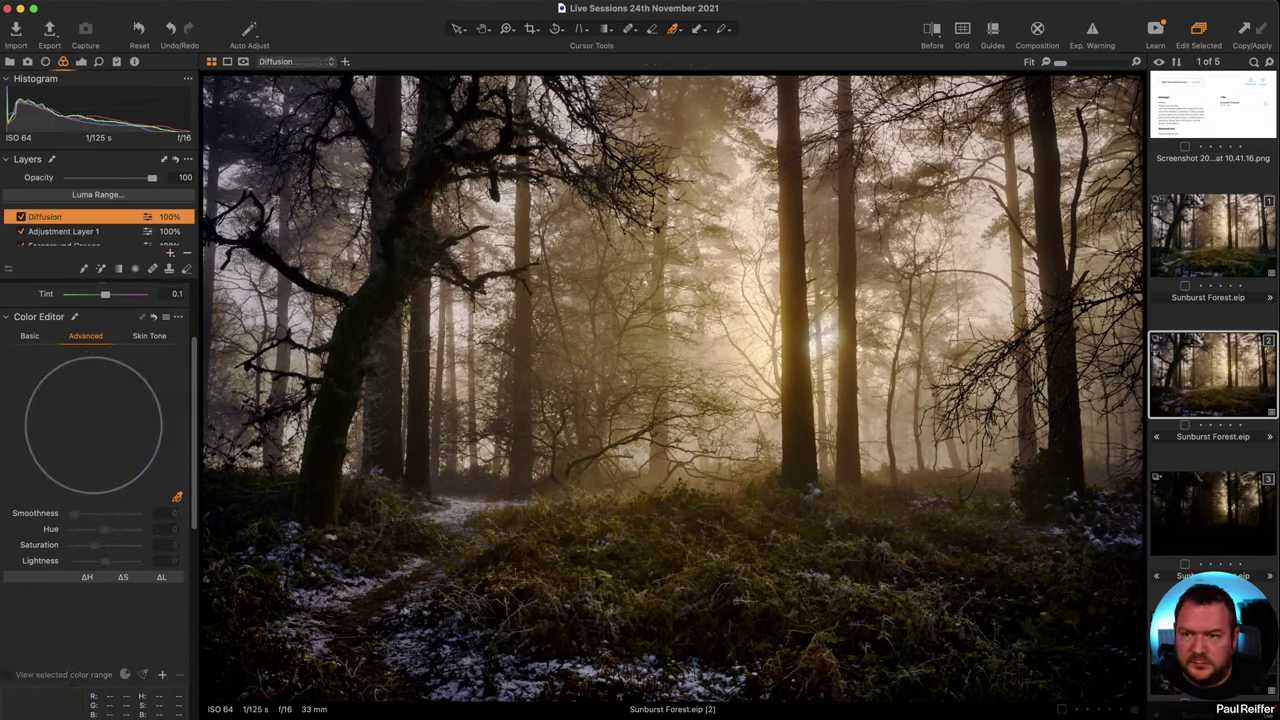
- Mask the Diffusion layer to the frame's outer areas with a large radial gradient around the central trees and adjust its inner falloff
{"action": "left_click", "coordinate": [135, 268]}
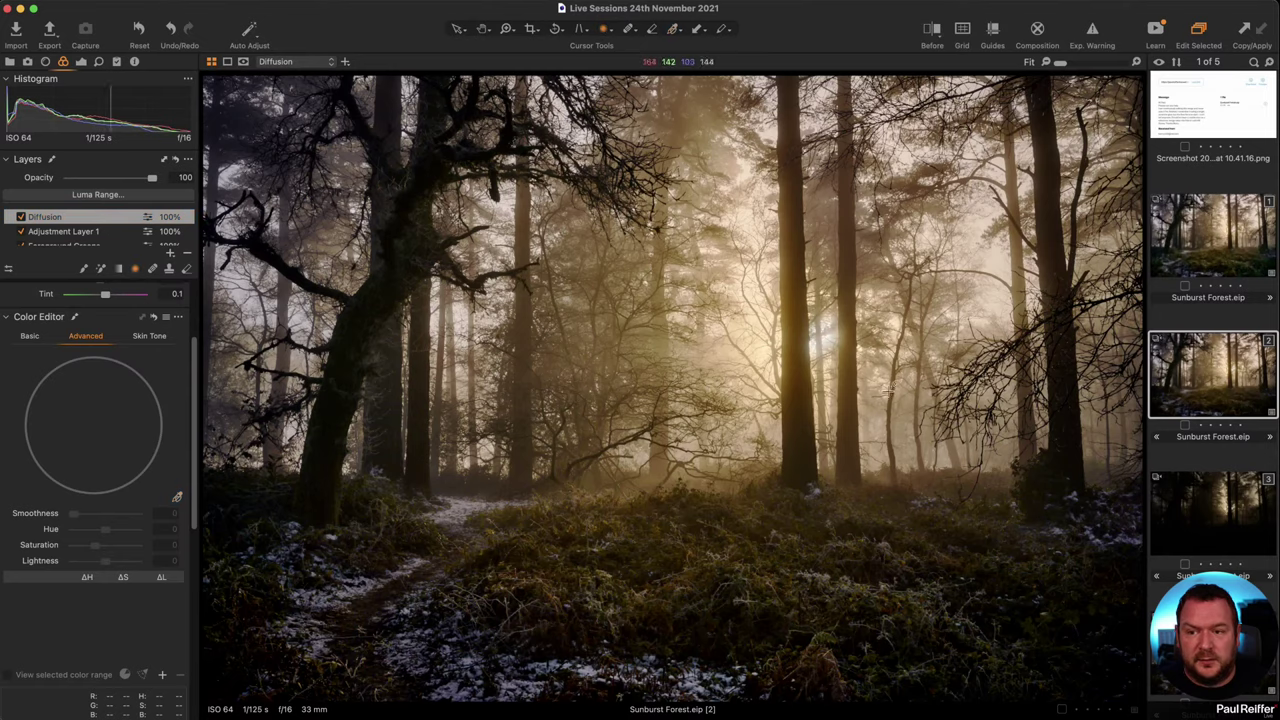
{"action": "left_click_drag", "start_coordinate": [690, 365], "coordinate": [1129, 626]}
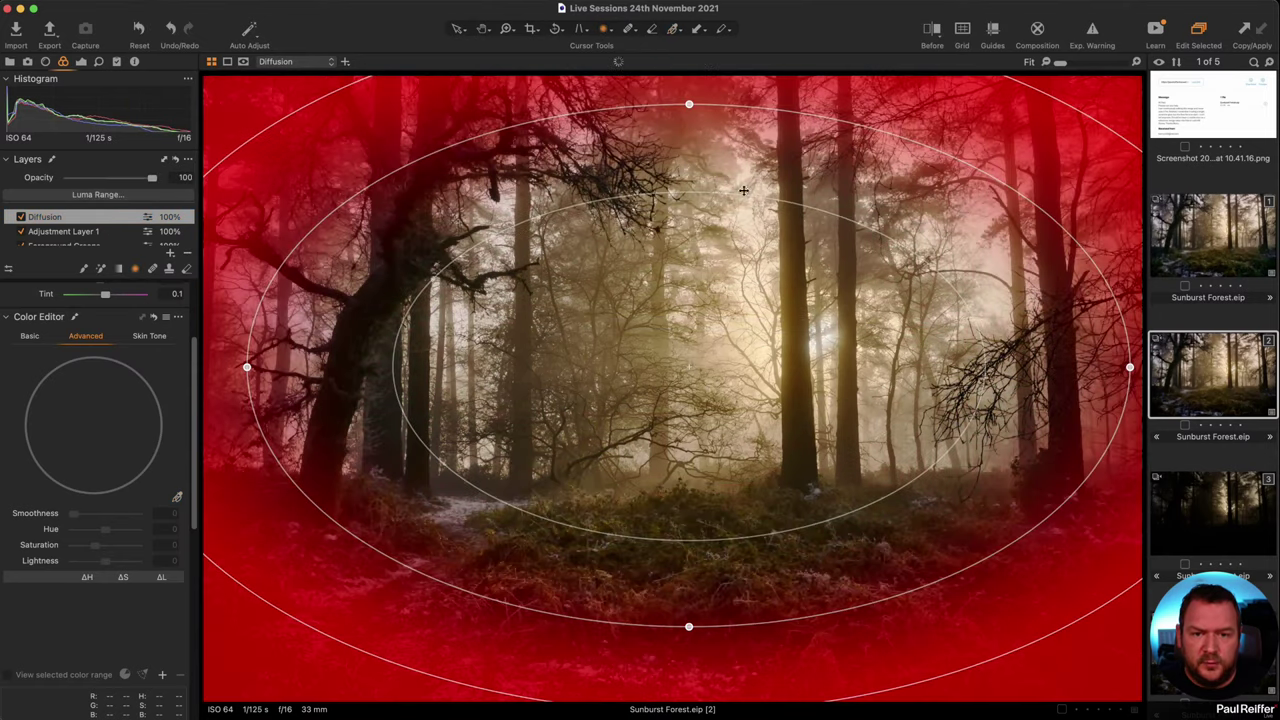
{"action": "left_click_drag", "start_coordinate": [746, 192], "coordinate": [757, 165]}
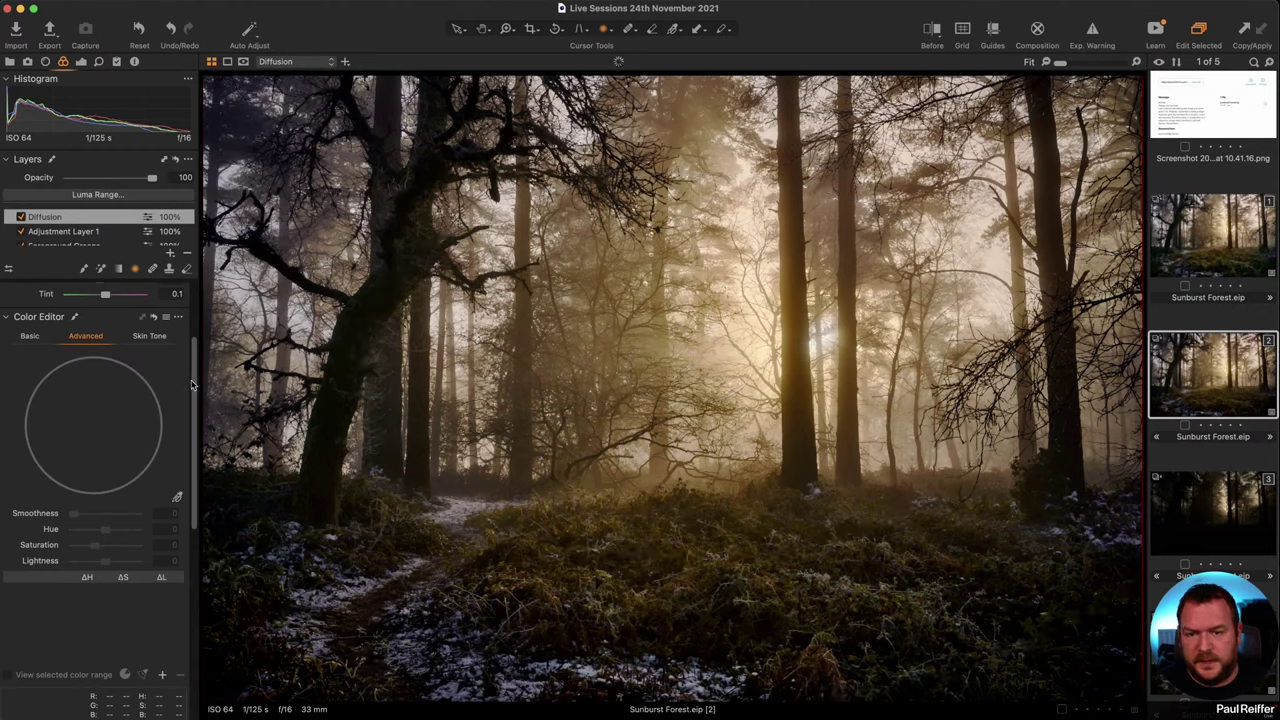
- Soften the Diffusion layer with clarity -20, dehaze -23 using a shadow tone sampled around the left tree, and exposure -0.32
{"action": "left_click", "coordinate": [81, 61]}
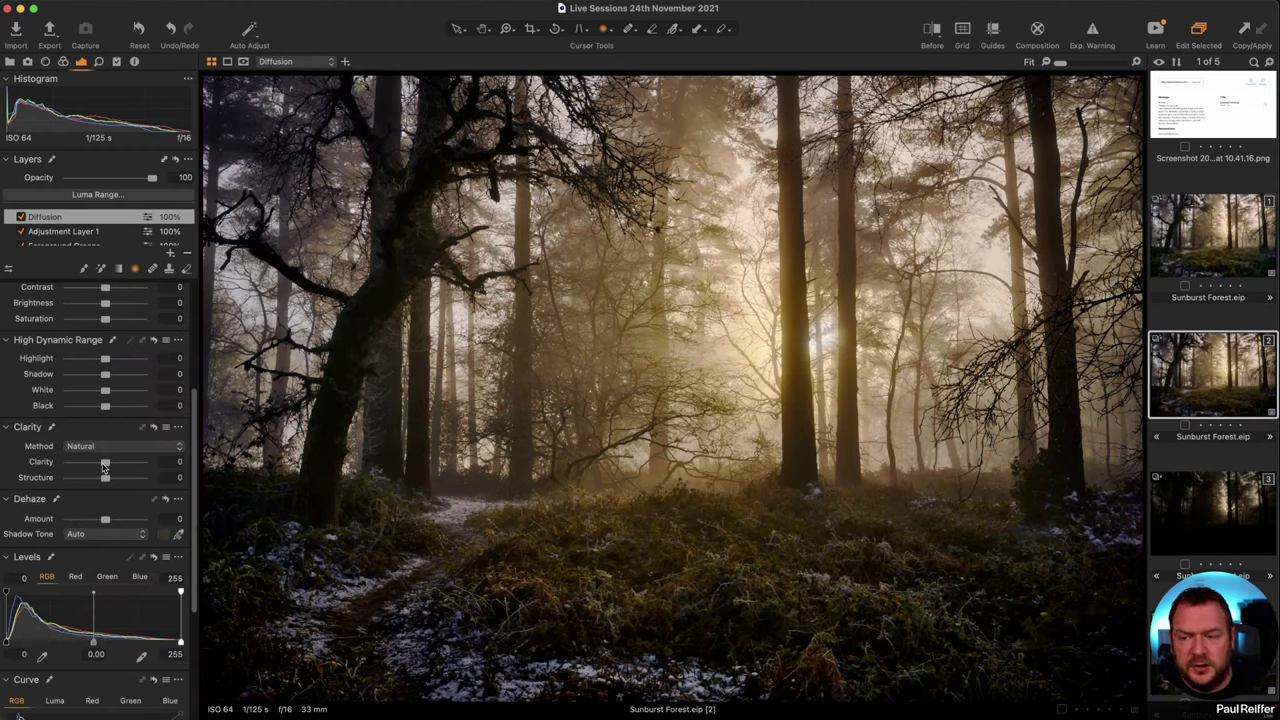
{"action": "mouse_move", "coordinate": [104, 464]}
{"action": "left_mouse_down"}
{"action": "mouse_move", "coordinate": [48, 464]}
{"action": "mouse_move", "coordinate": [99, 467]}
{"action": "left_mouse_up"}
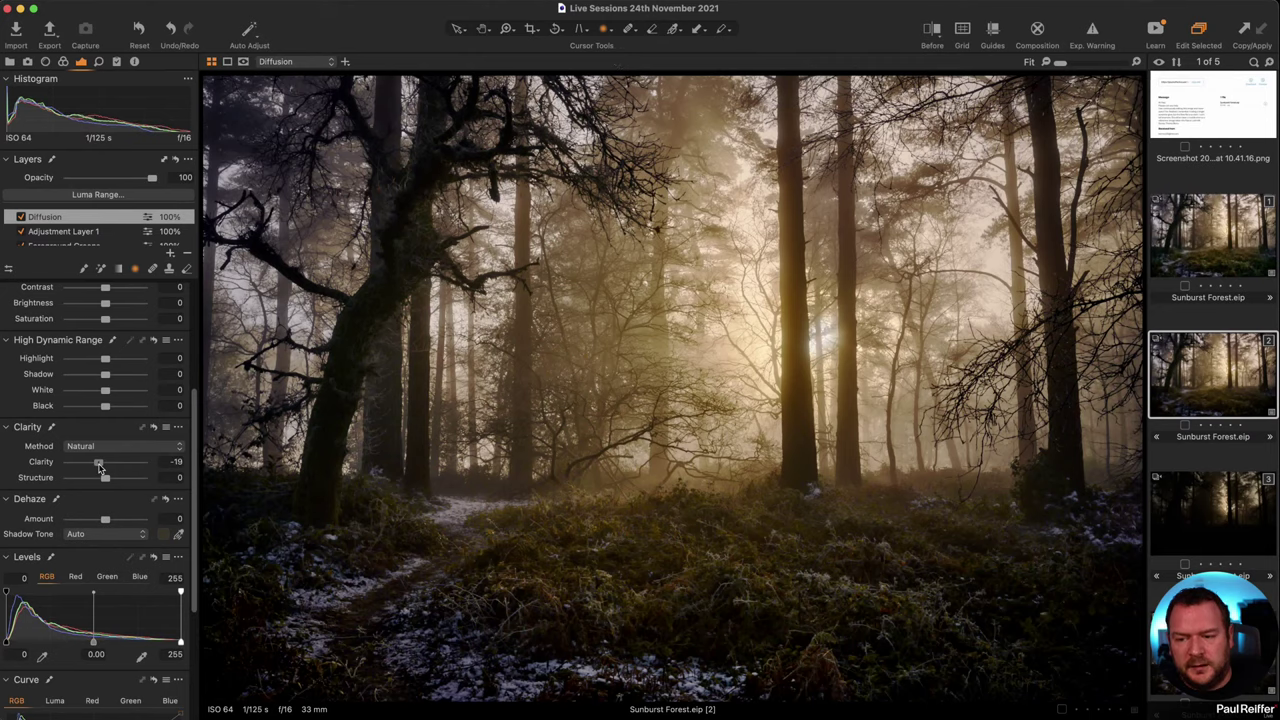
{"action": "left_click_drag", "start_coordinate": [105, 519], "coordinate": [97, 522]}
{"action": "left_click", "coordinate": [177, 535]}
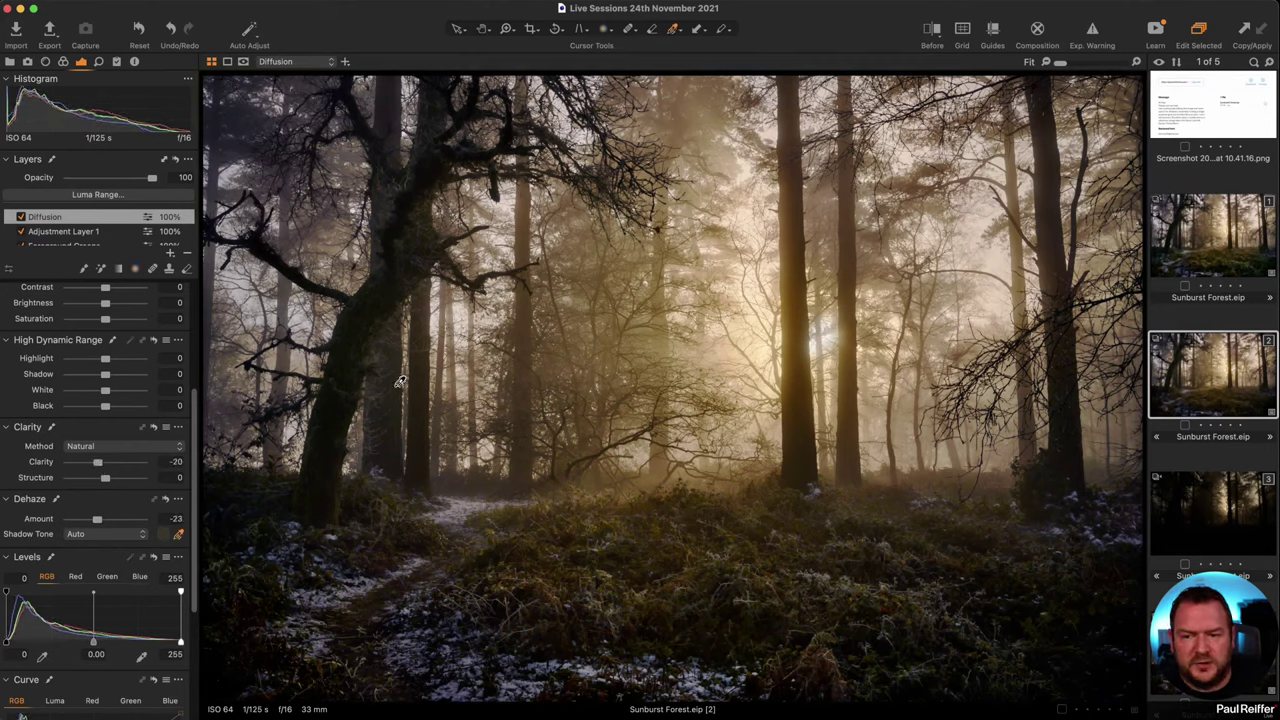
{"action": "left_click", "coordinate": [338, 236]}
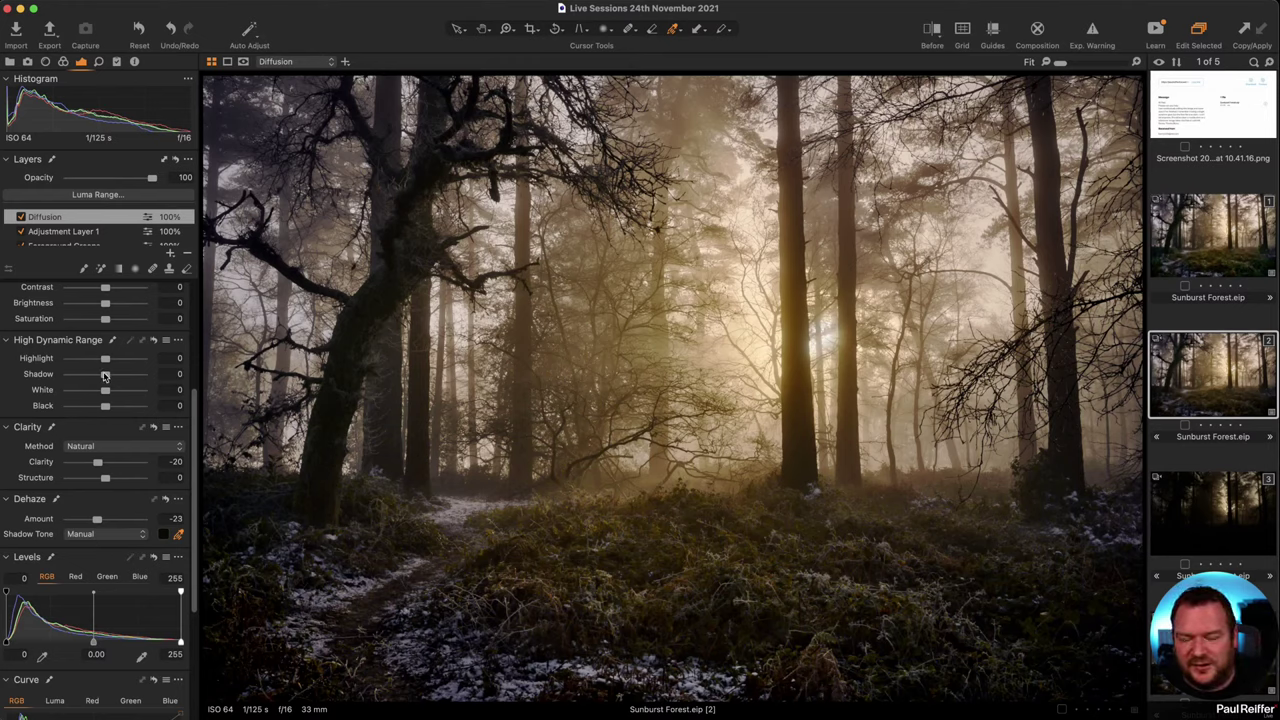
{"action": "scroll", "coordinate": [105, 340], "scroll_direction": "up", "scroll_amount": 3}
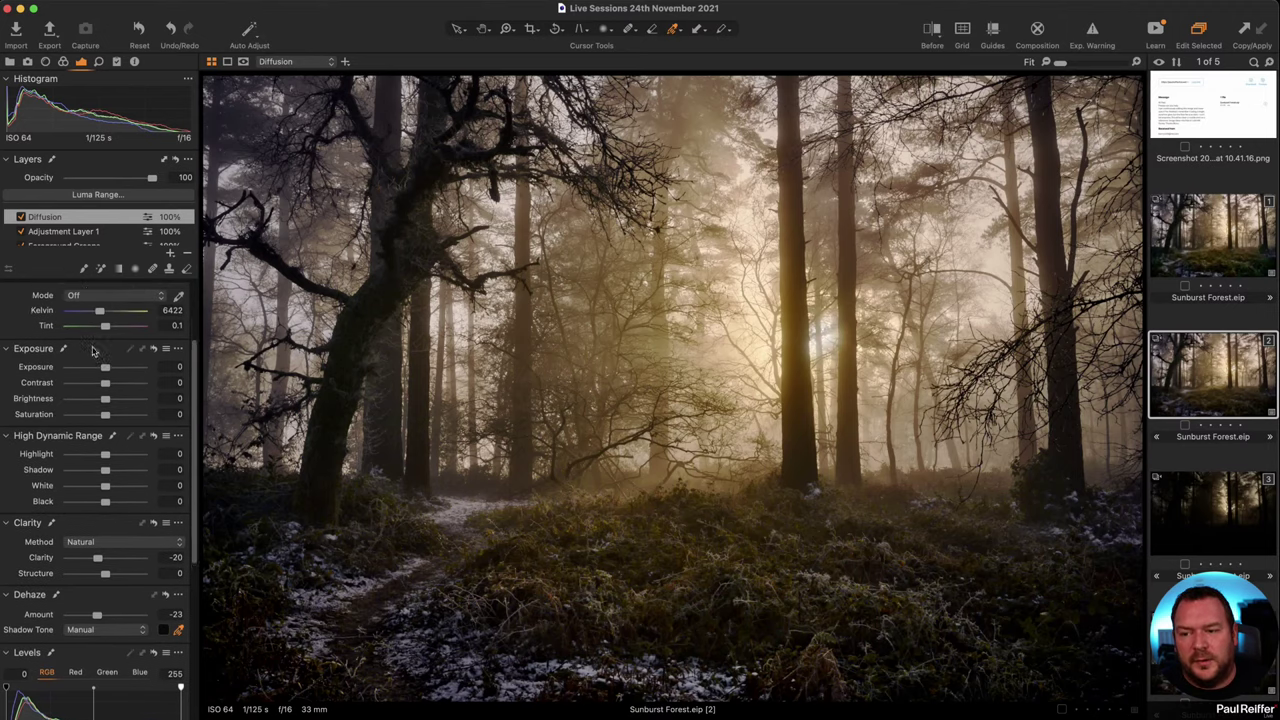
{"action": "left_click_drag", "start_coordinate": [105, 385], "coordinate": [102, 385]}
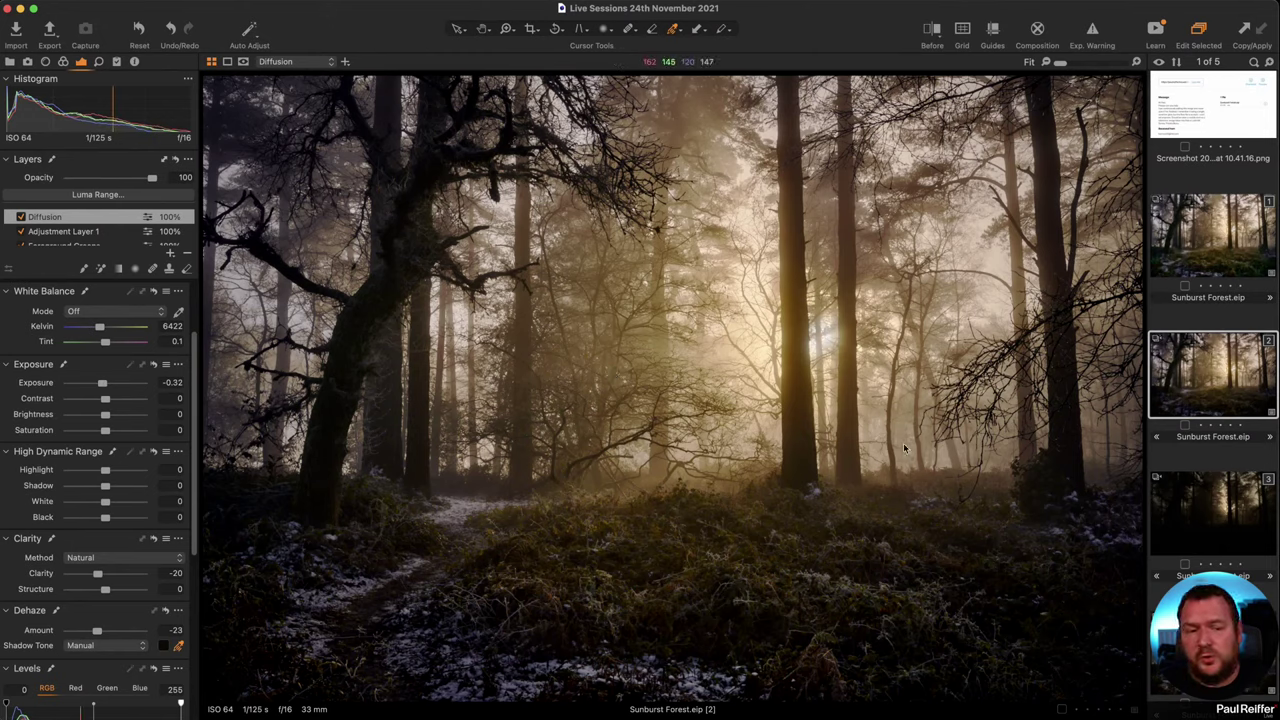
- Compare the diffused variant with the unedited and first Sunburst Forest variants, and select its Adjustment Layer 1
{"action": "left_click", "coordinate": [1205, 518]}
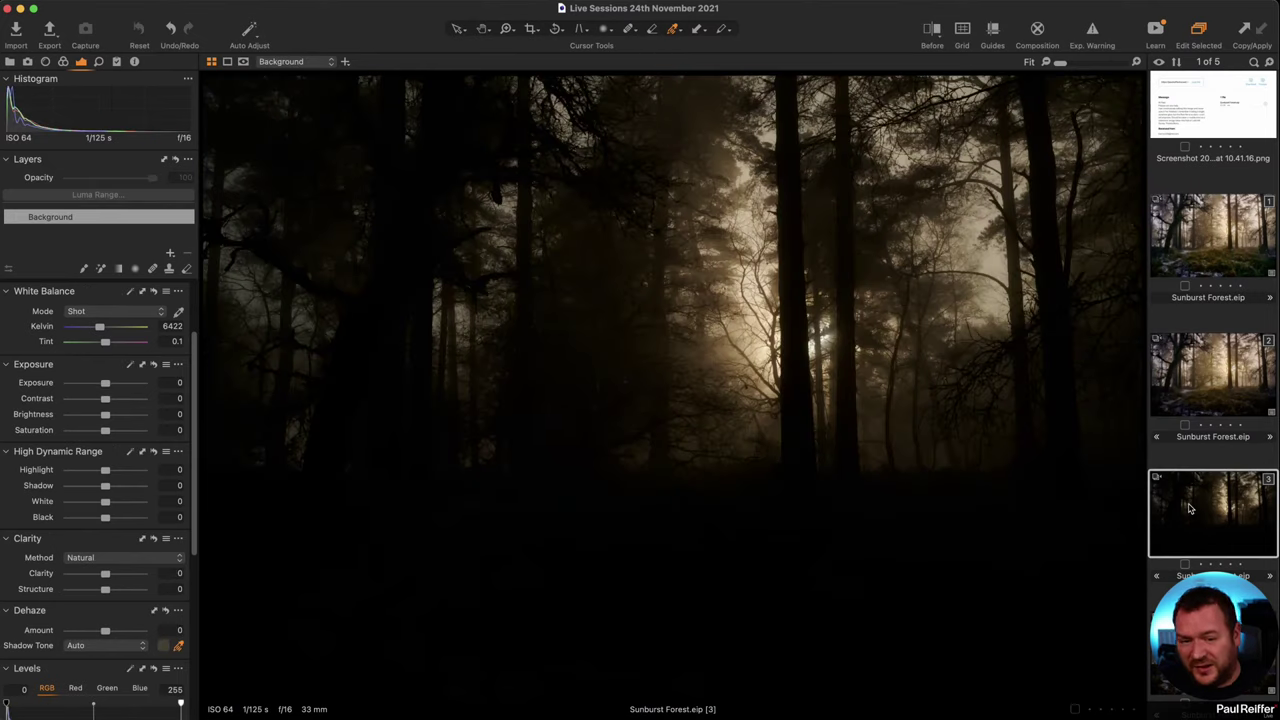
{"action": "left_click", "coordinate": [1205, 237]}
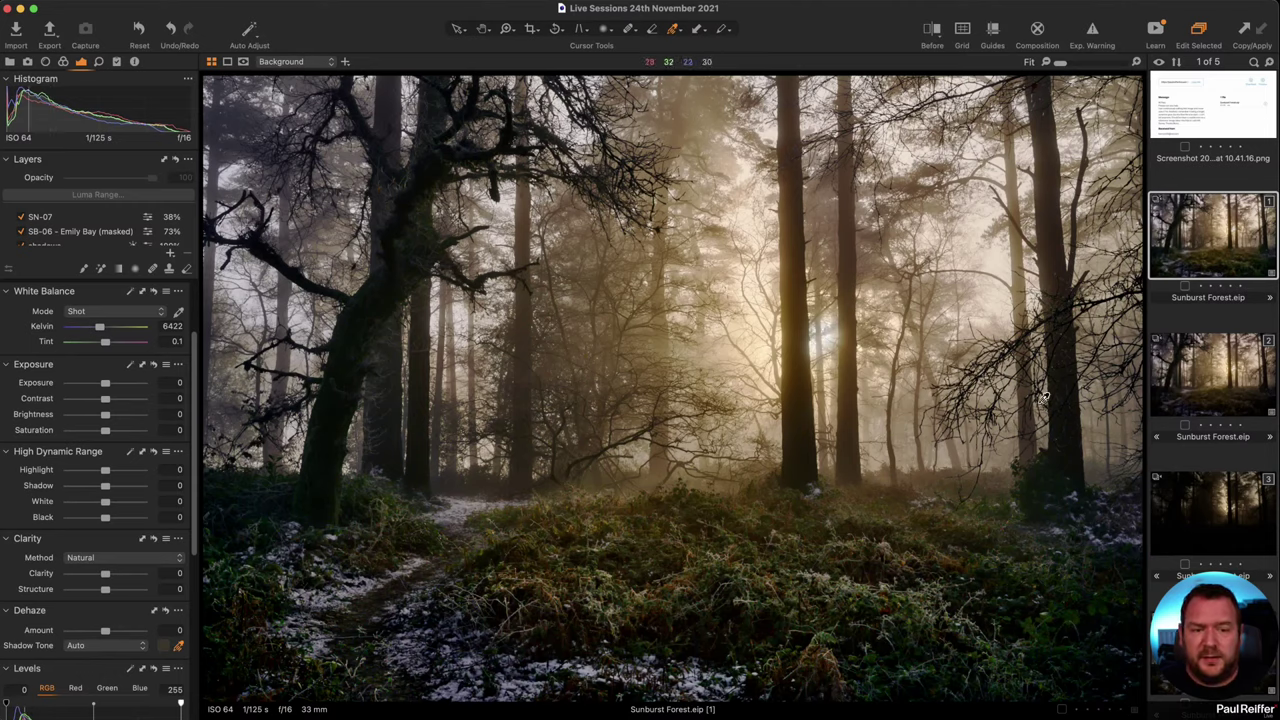
{"action": "left_click", "coordinate": [1229, 386]}
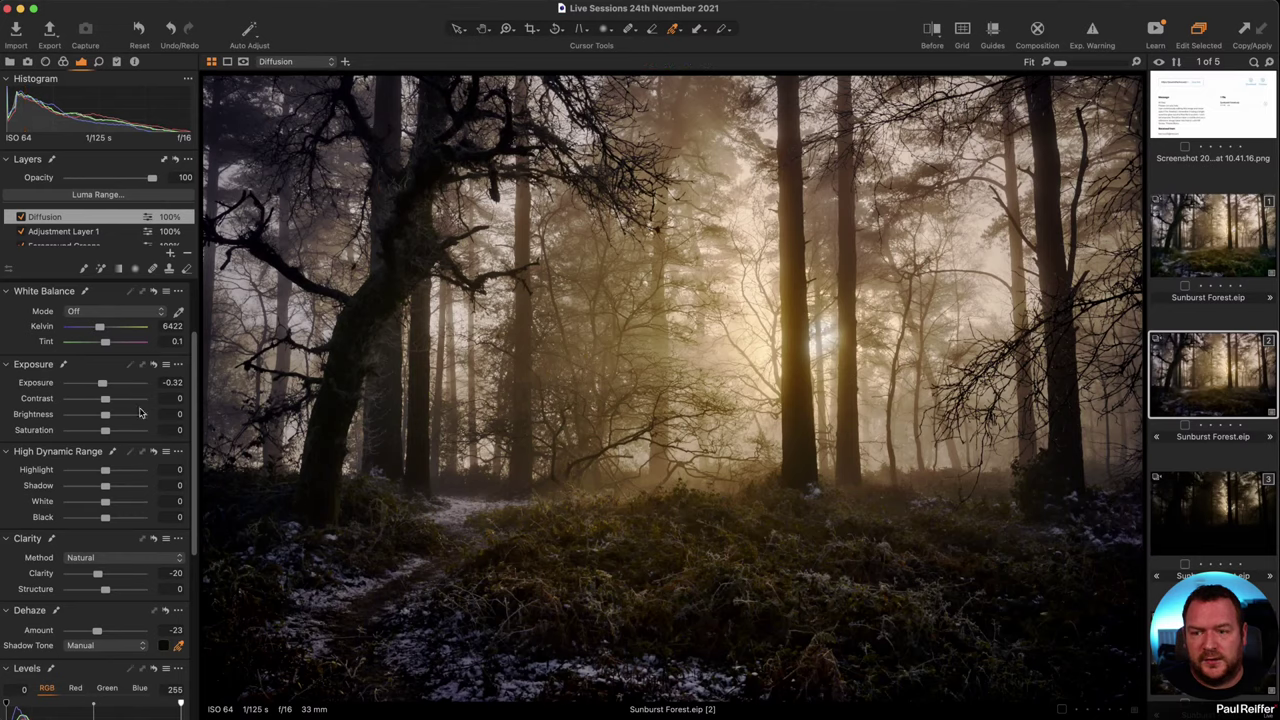
{"action": "left_click", "coordinate": [97, 234]}
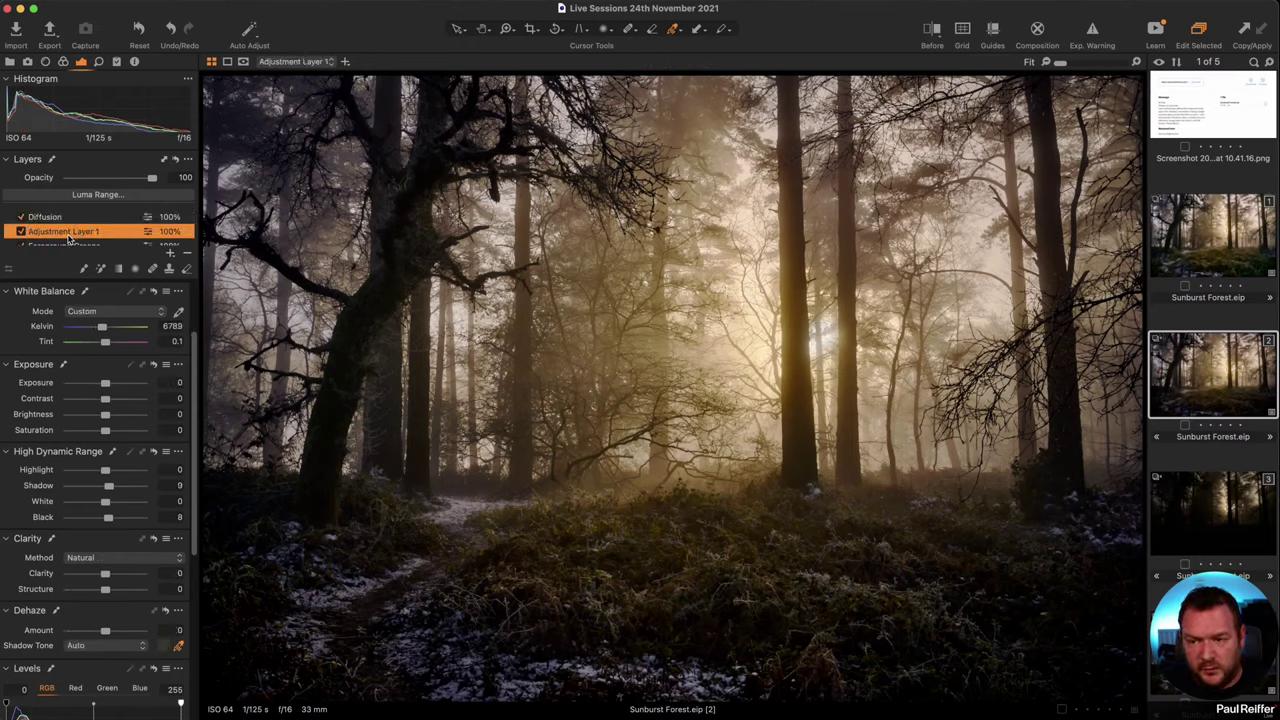
- Rename Adjustment Layer 1 as Overall Adj and set its saturation to 2 and white balance tint to 1.8
{"action": "double_click", "coordinate": [69, 232]}
{"action": "type", "text": "Over"}
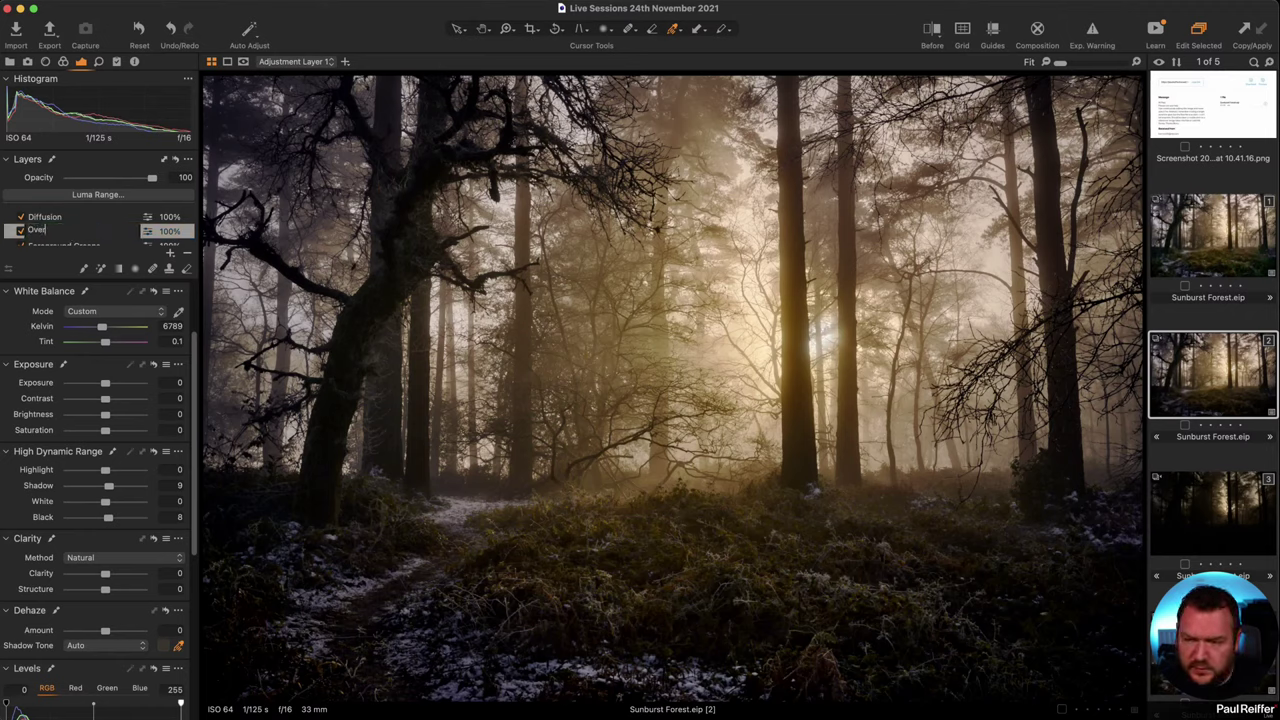
{"action": "type", "text": "all Adj"}
{"action": "key", "text": "Return"}
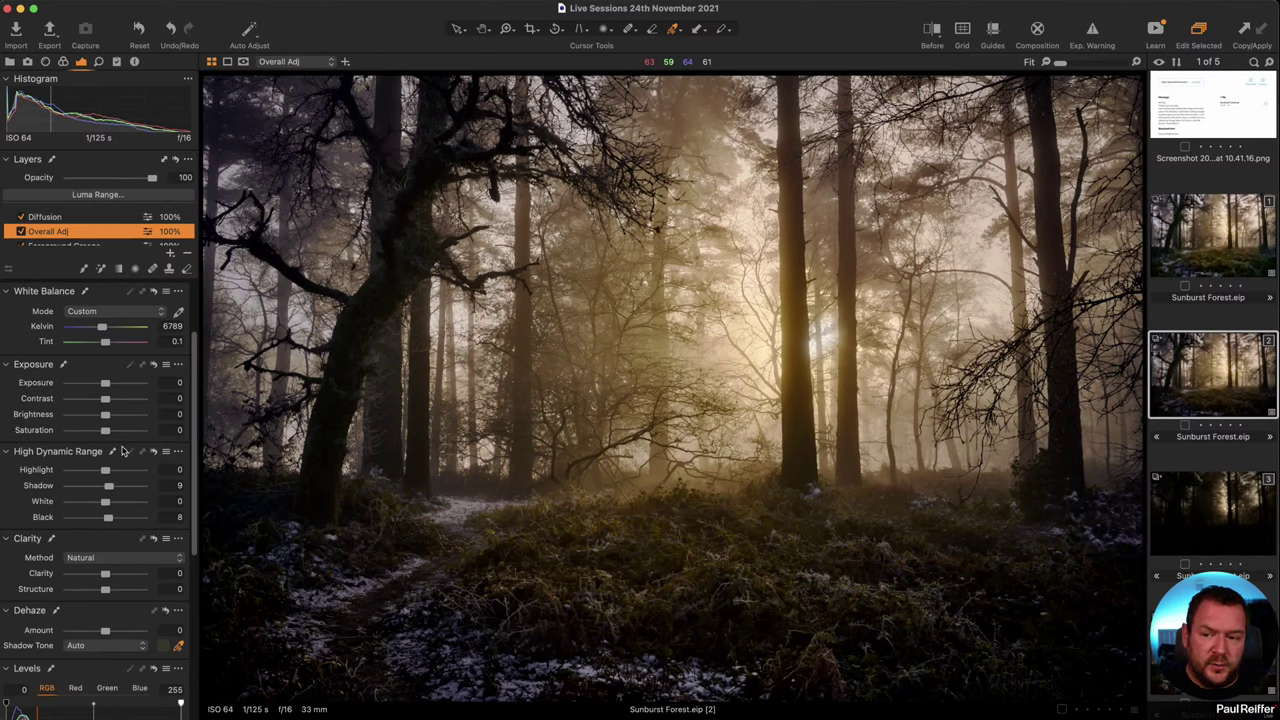
{"action": "left_click_drag", "start_coordinate": [107, 435], "coordinate": [108, 435]}
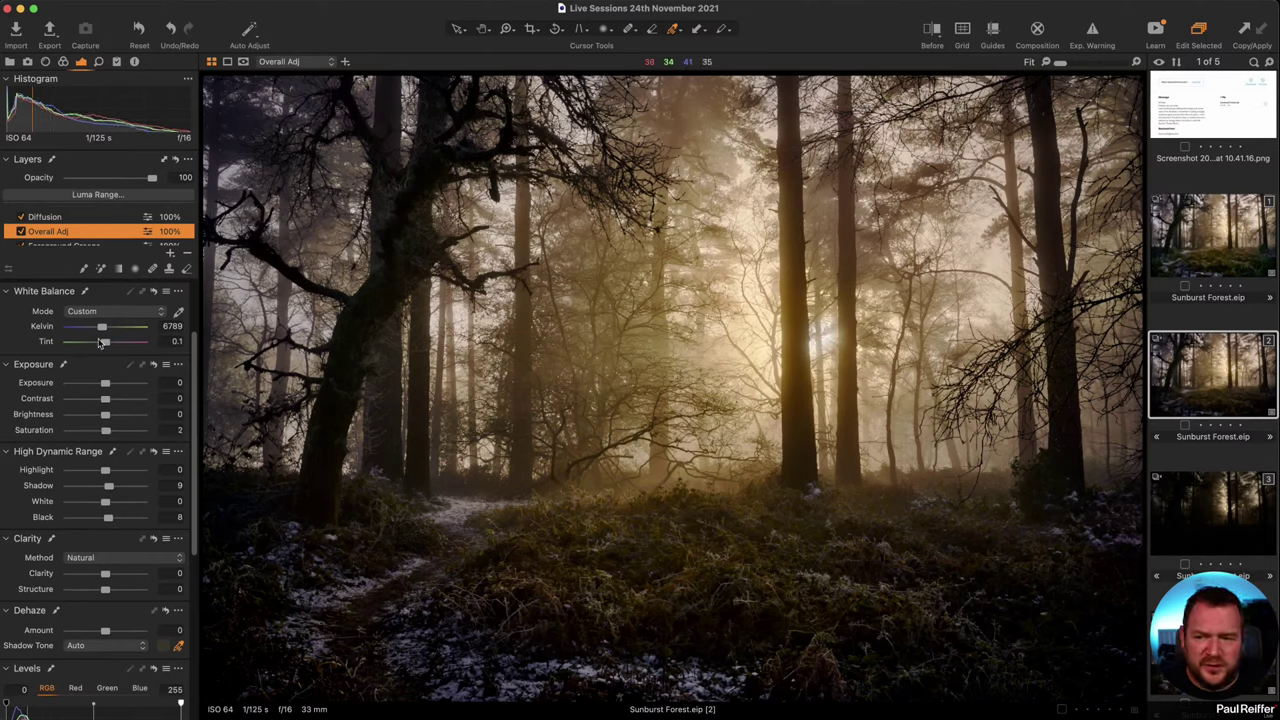
{"action": "left_click_drag", "start_coordinate": [105, 344], "coordinate": [107, 344]}
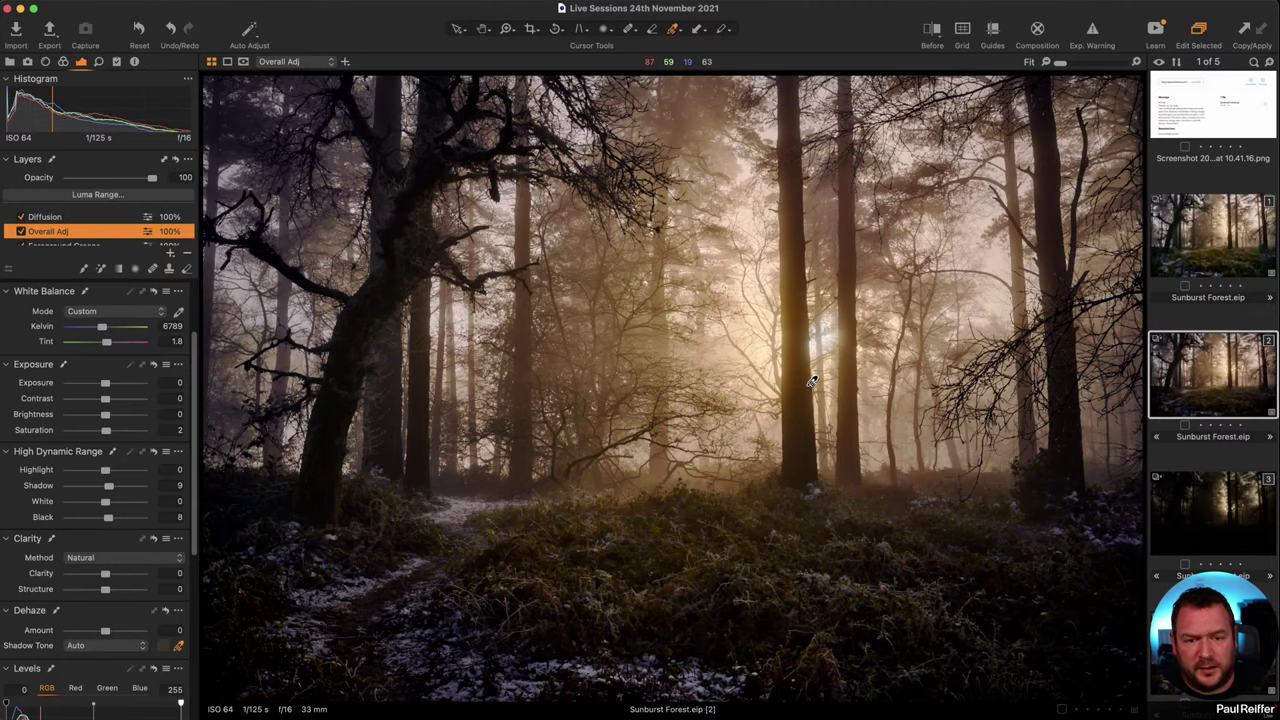
- Clone the diffused Sunburst Forest variant and preview the Linear Response curve on the copy before restoring Film Standard
{"action": "right_click", "coordinate": [1196, 372]}
{"action": "left_click", "coordinate": [1226, 428]}
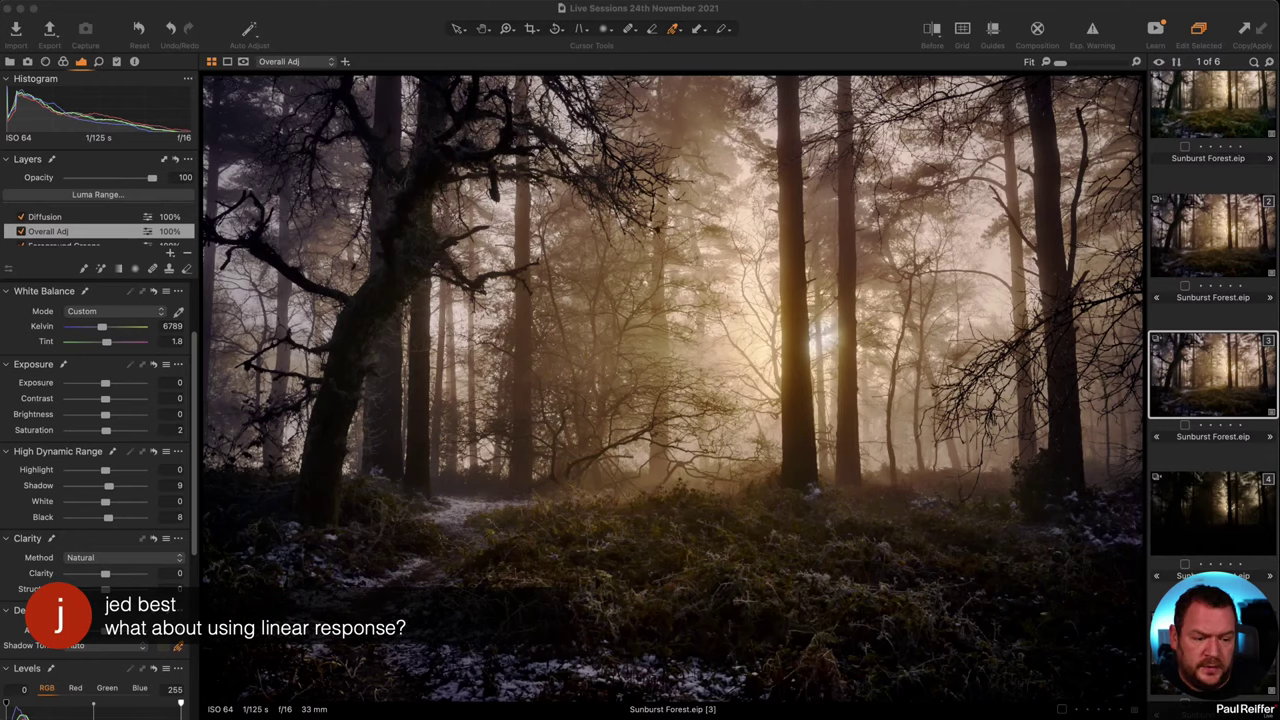
{"action": "left_click", "coordinate": [64, 62]}
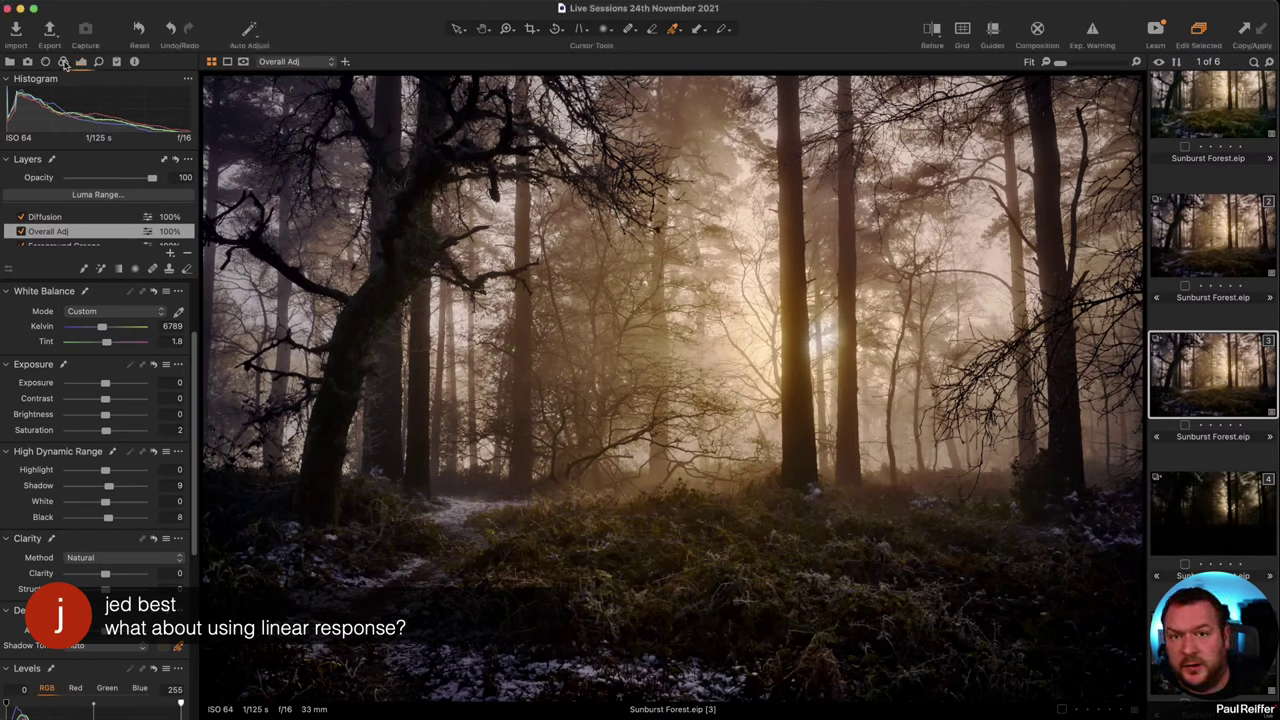
{"action": "scroll", "coordinate": [87, 336], "scroll_direction": "down", "scroll_amount": 1}
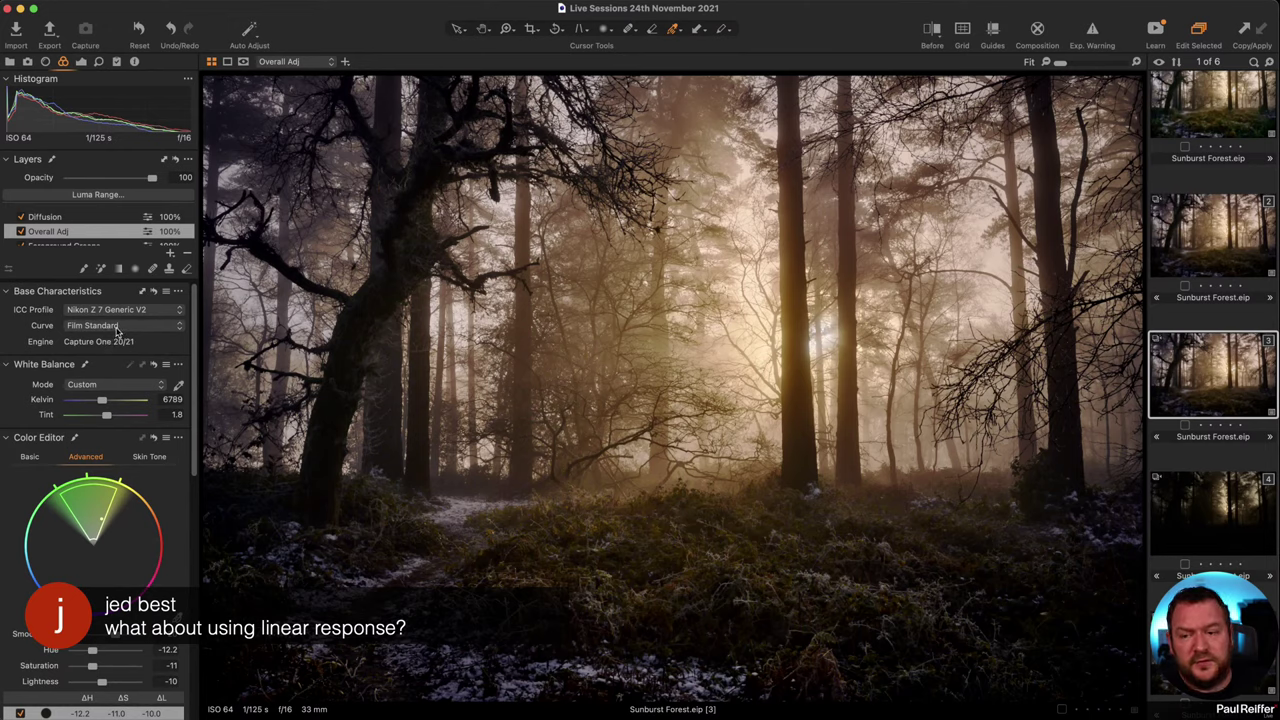
{"action": "left_click", "coordinate": [116, 332]}
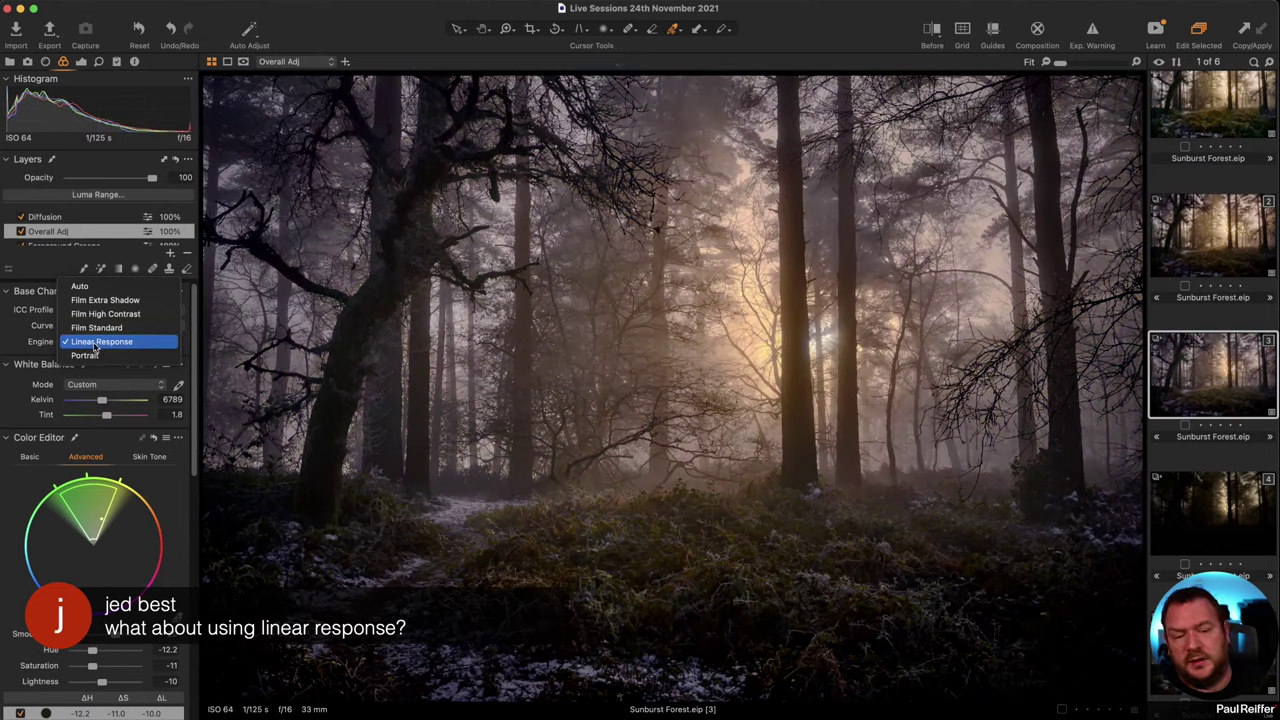
{"action": "left_click", "coordinate": [95, 343]}
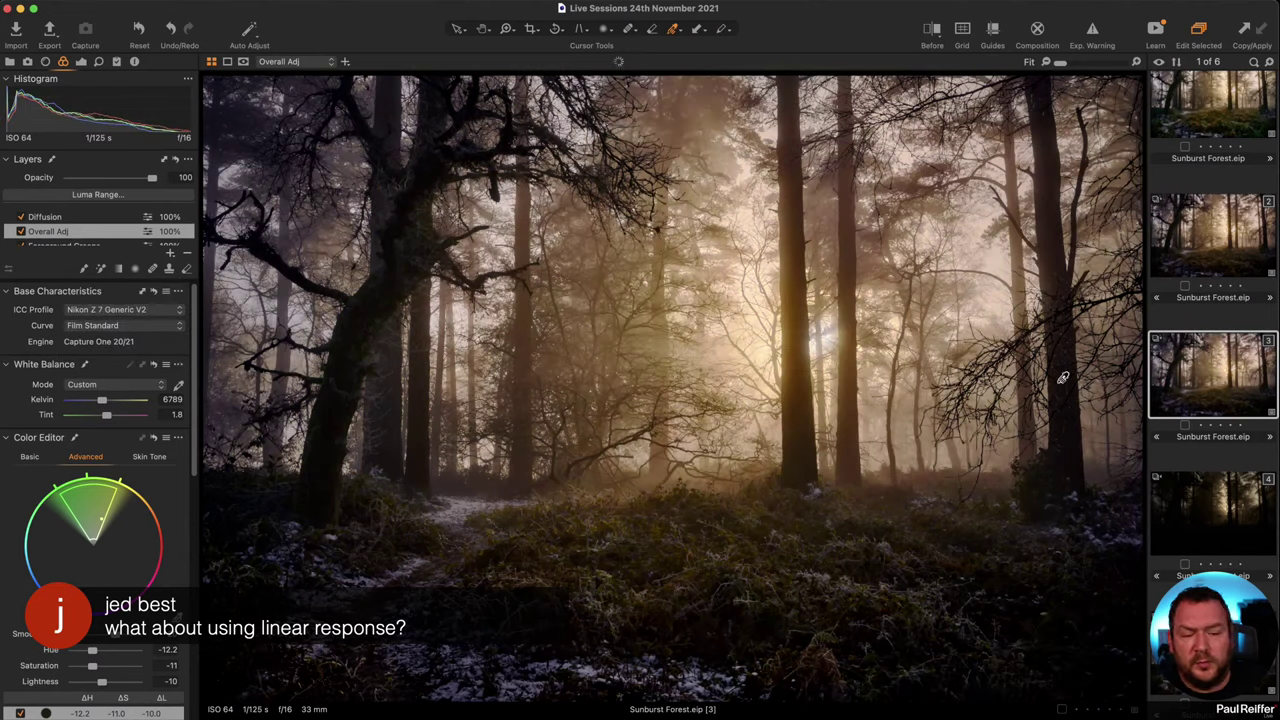
- Clone the unedited Sunburst Forest variant and set variant 4's curve to Linear Response, comparing it with the Auto-curve variant 5
{"action": "left_click", "coordinate": [1203, 514]}
{"action": "right_click", "coordinate": [1203, 514]}
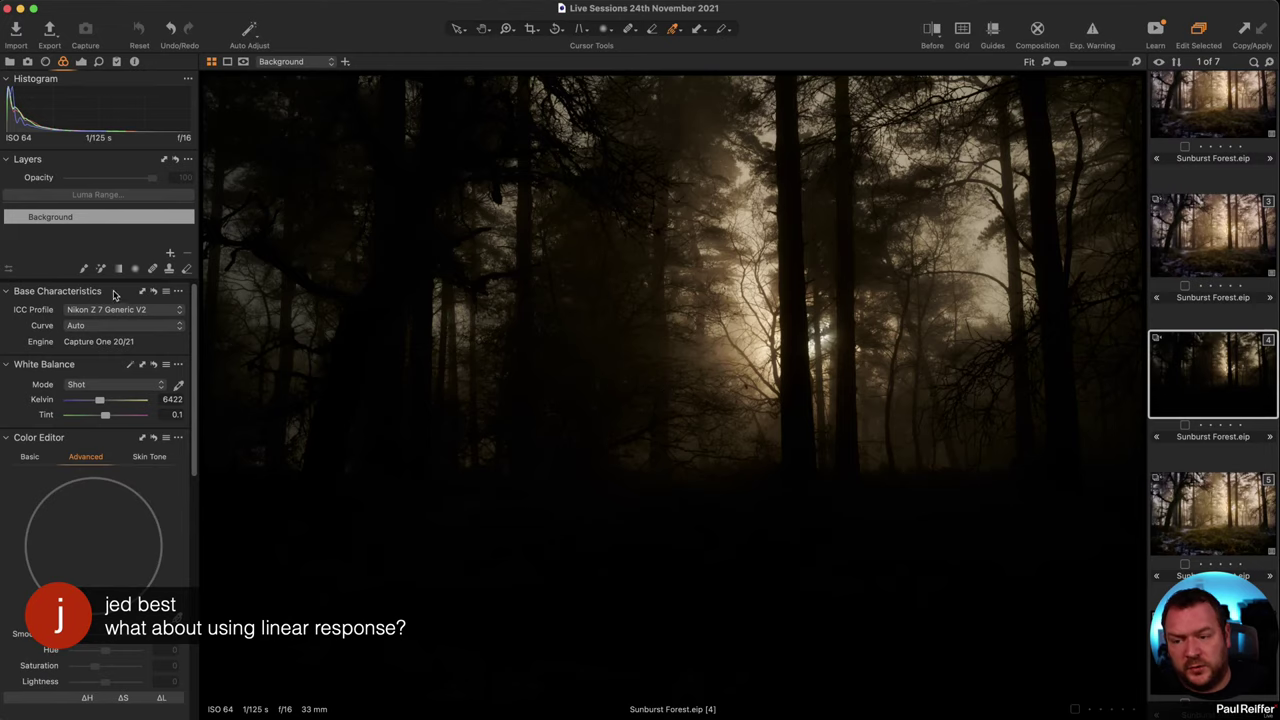
{"action": "left_click", "coordinate": [115, 326]}
{"action": "left_click", "coordinate": [110, 384]}
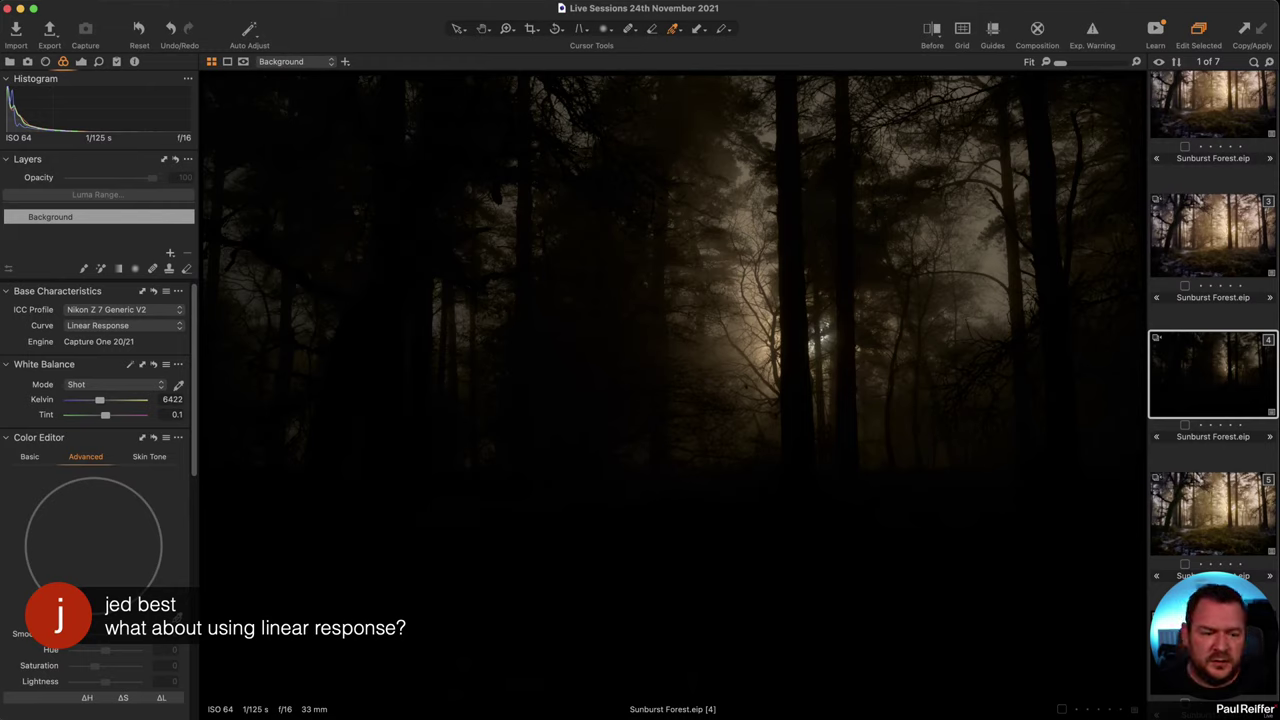
{"action": "left_click", "coordinate": [1212, 512]}
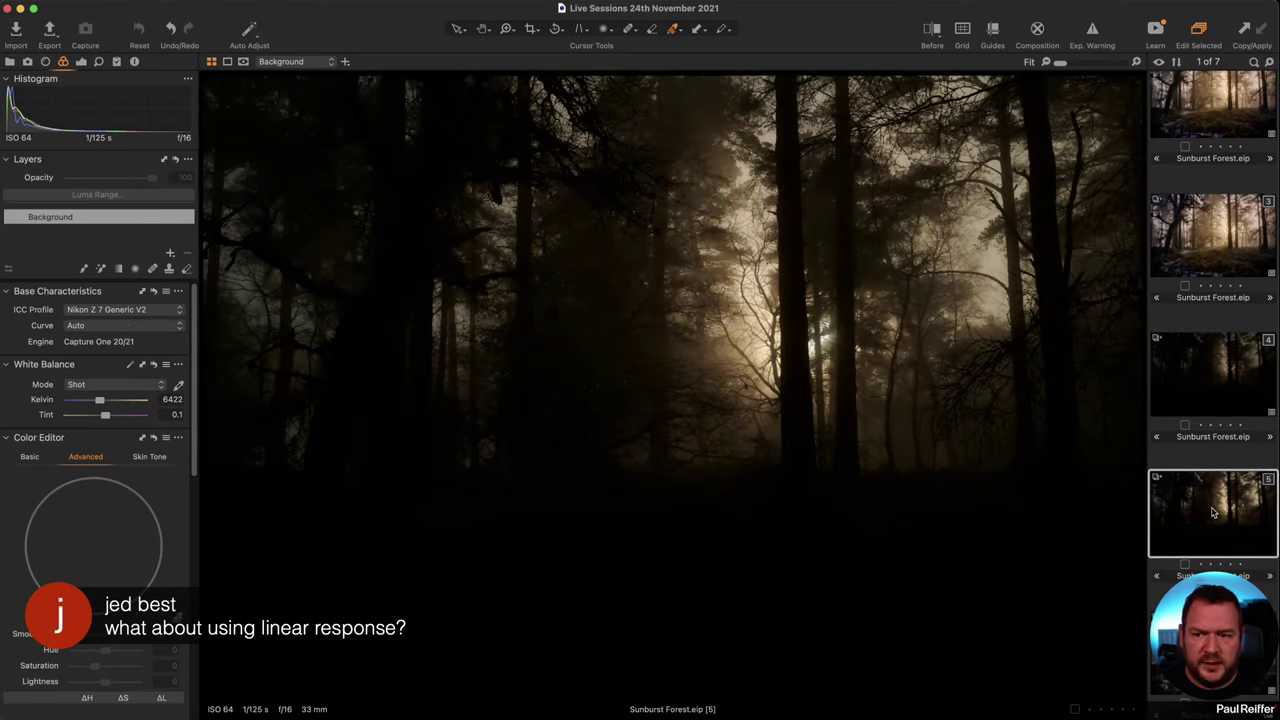
{"action": "left_click", "coordinate": [1216, 383]}
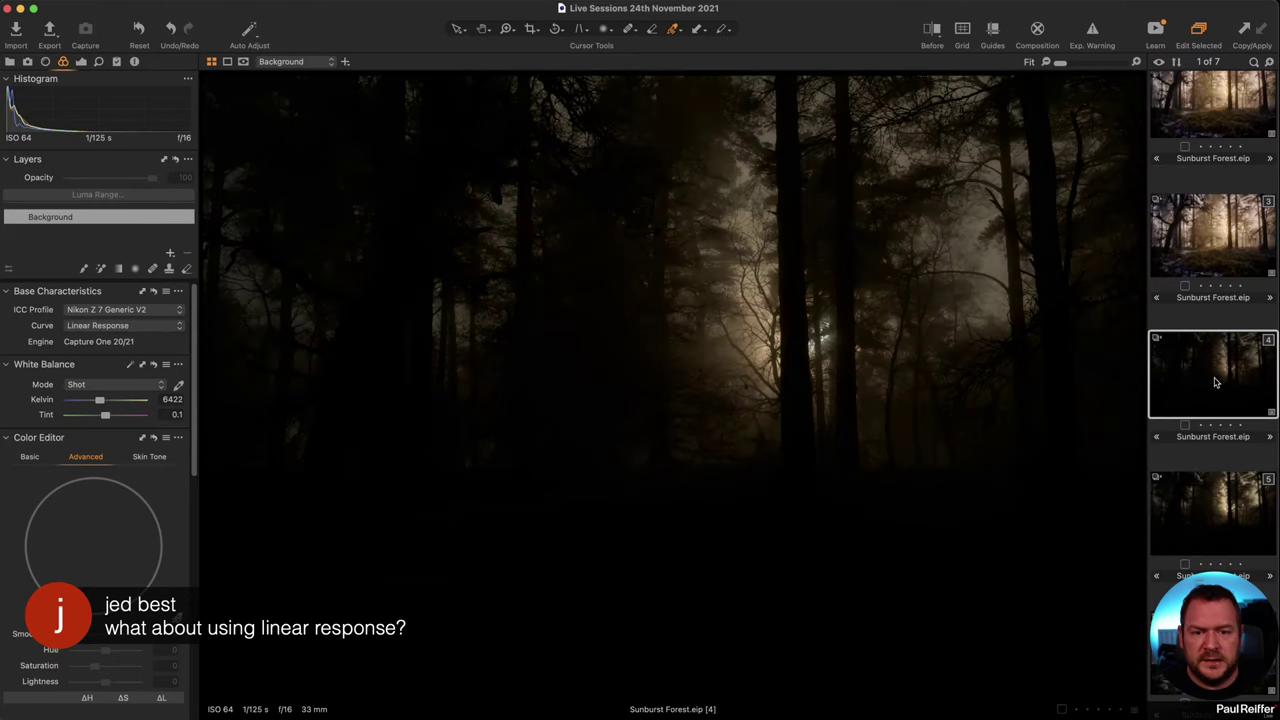
- Brighten the Linear Response variant with exposure 0.52, shadow 42 and black 17
{"action": "left_click", "coordinate": [81, 62]}
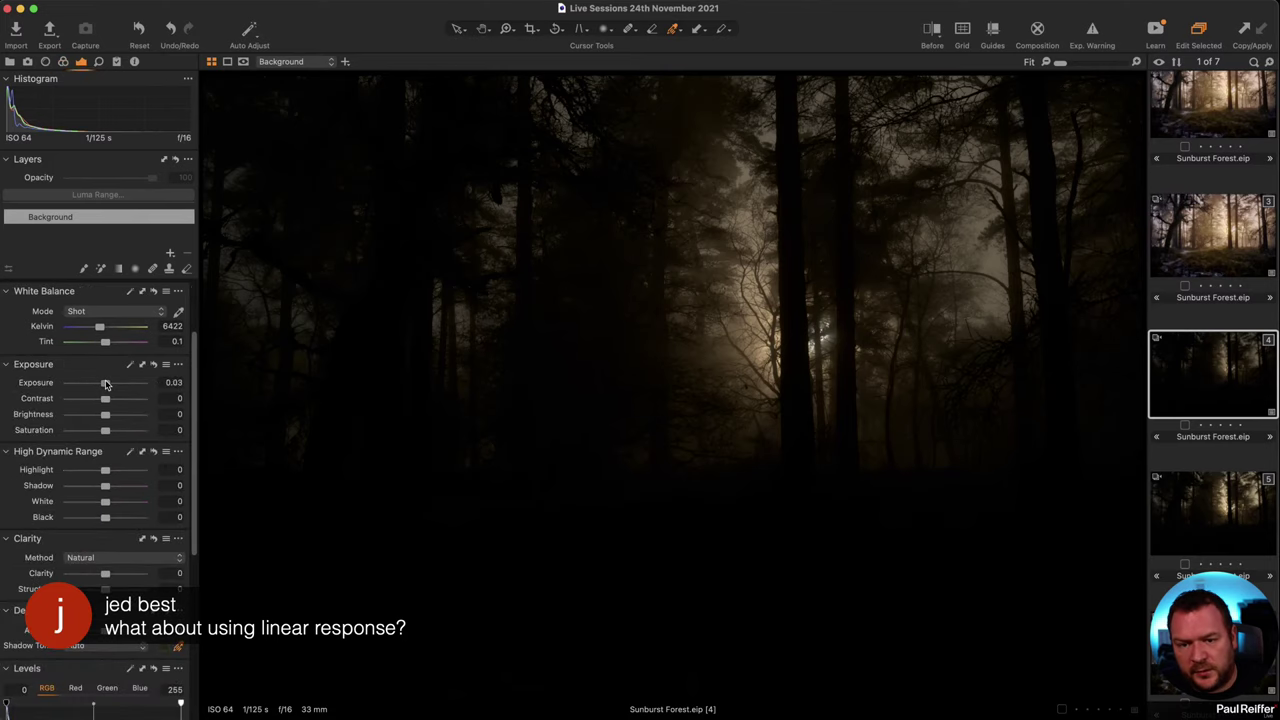
{"action": "left_click_drag", "start_coordinate": [106, 385], "coordinate": [110, 384]}
{"action": "left_click_drag", "start_coordinate": [105, 486], "coordinate": [107, 520]}
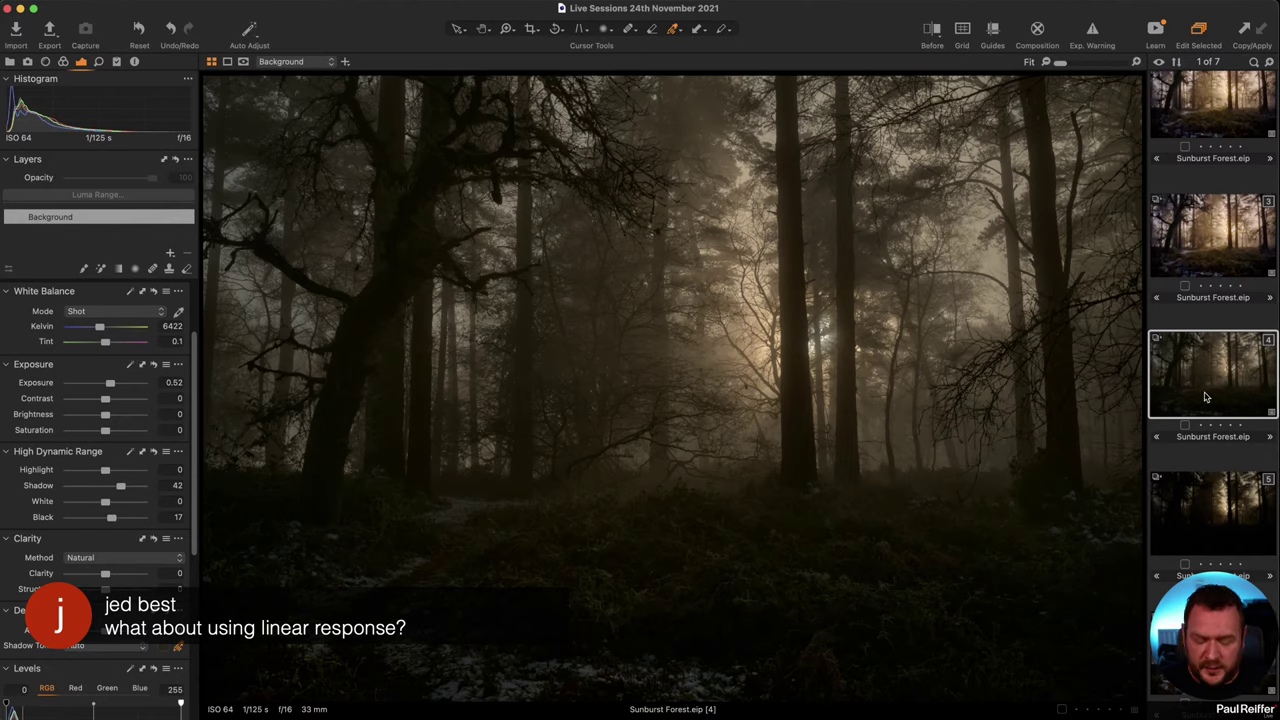
- Copy the brightened variant's adjustments onto variant 5 and set variant 5's curve to Auto
{"action": "left_click", "coordinate": [1214, 485]}
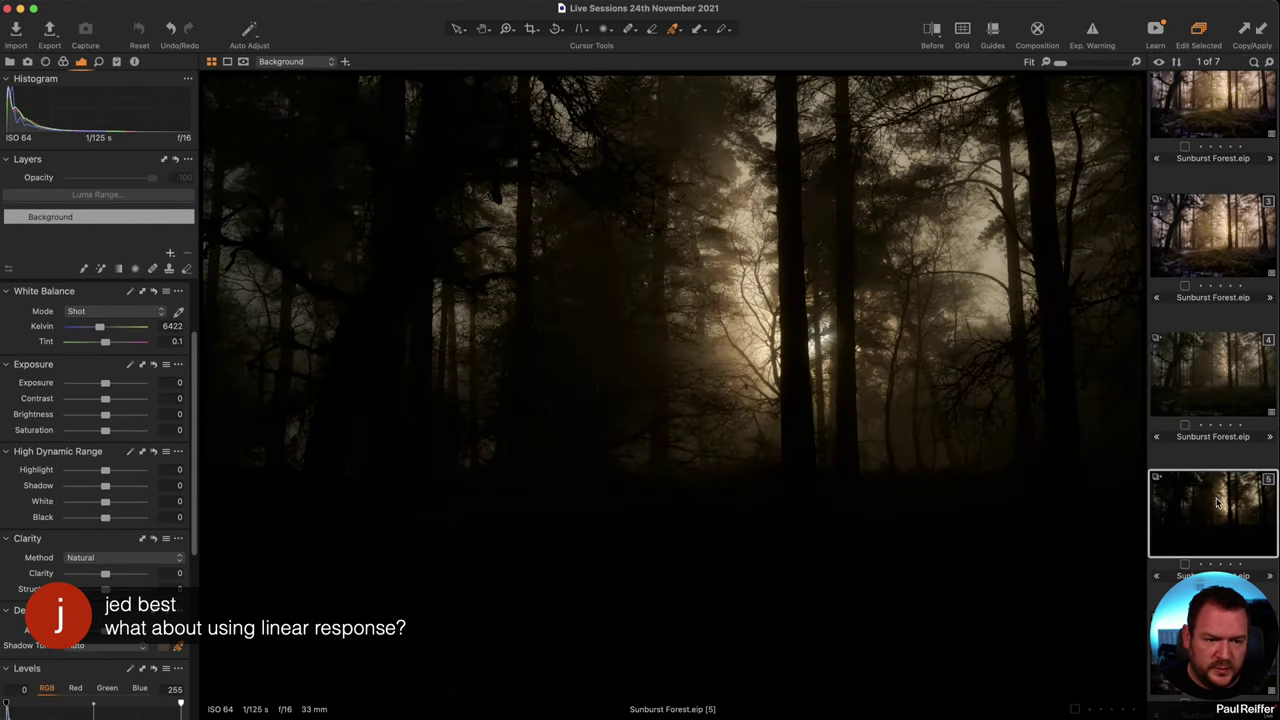
{"action": "left_click", "coordinate": [63, 61]}
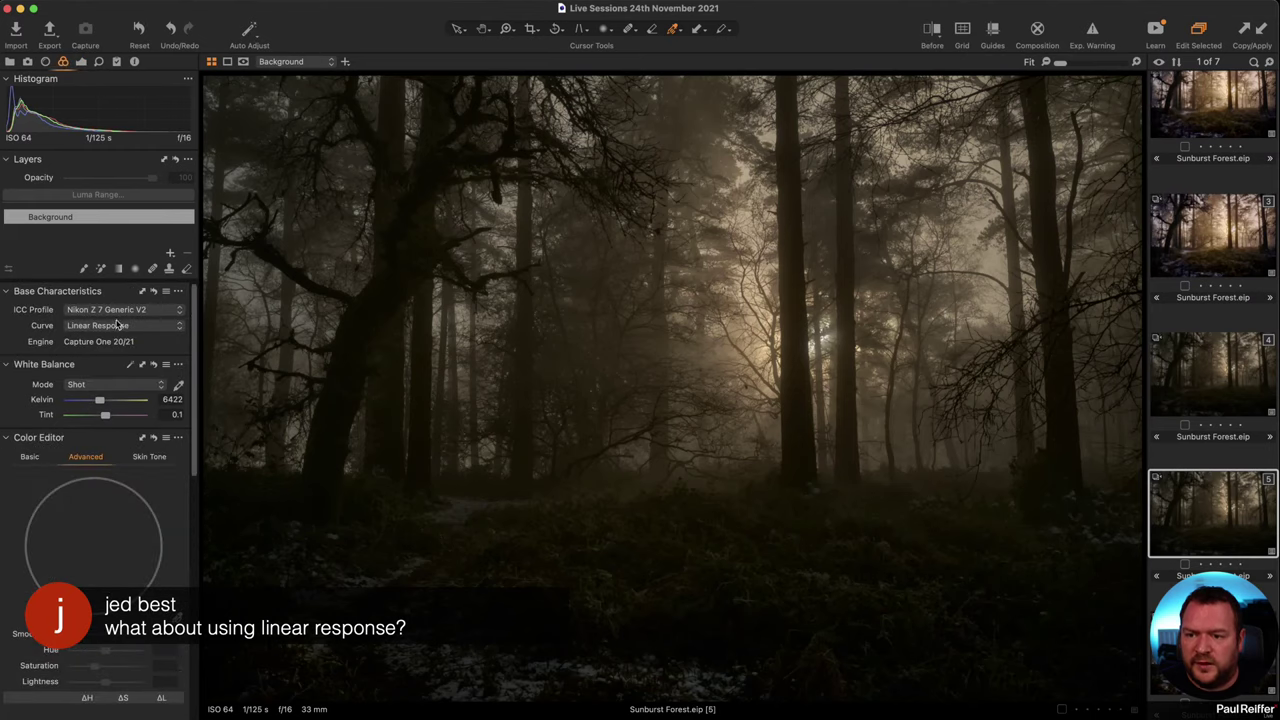
{"action": "left_click", "coordinate": [118, 326]}
{"action": "left_click", "coordinate": [95, 276]}
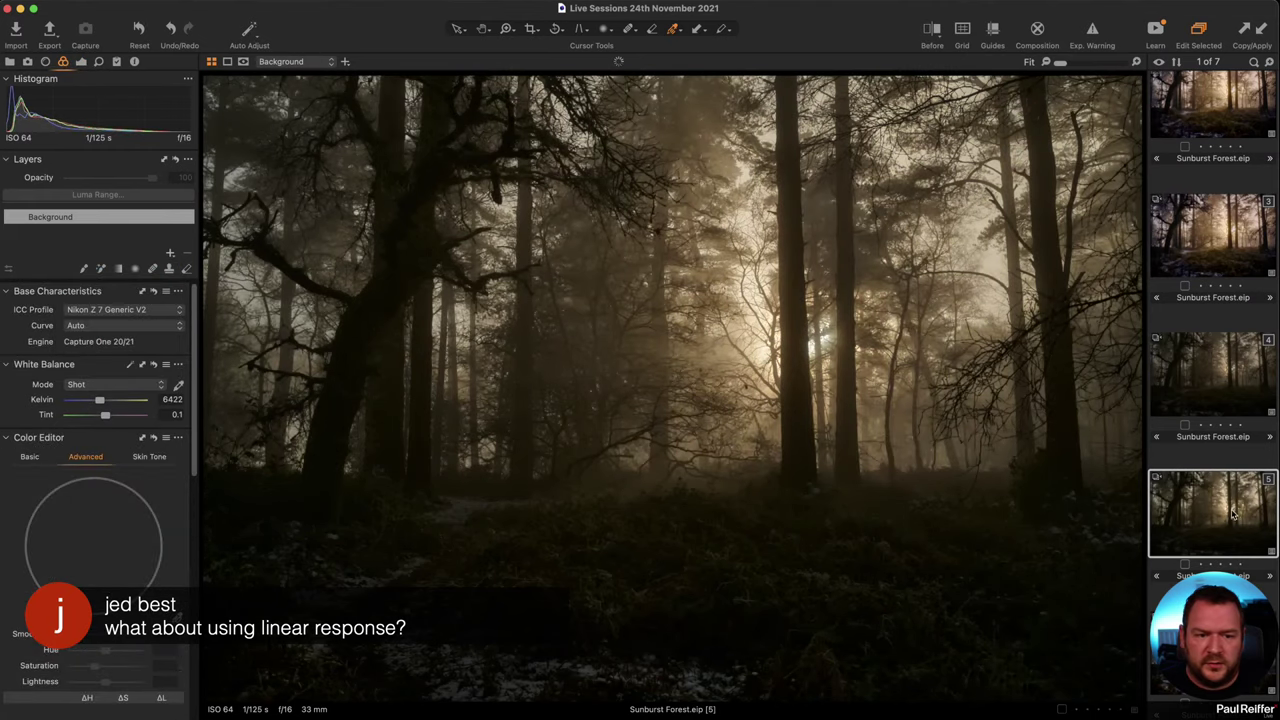
- Compare the brightened Linear Response variant with the matching Auto-curve variant
{"action": "left_click", "coordinate": [1196, 375]}
{"action": "left_click", "coordinate": [1233, 521]}
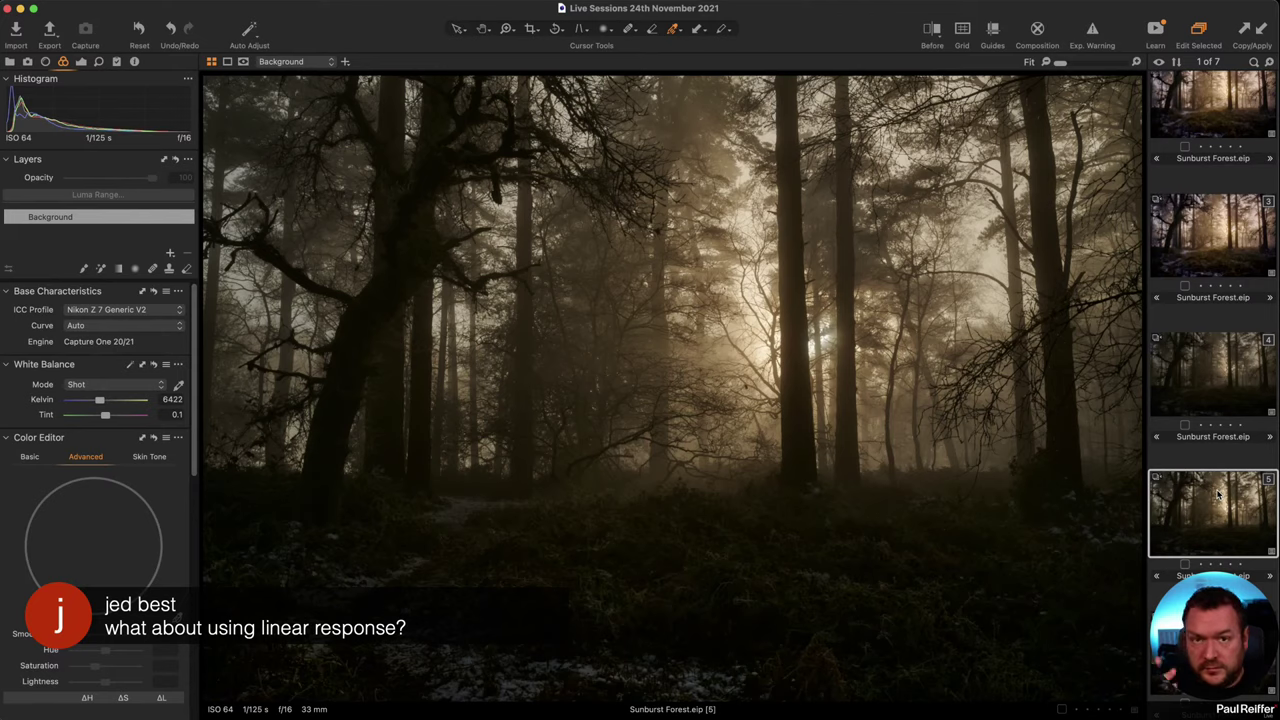
{"action": "left_click", "coordinate": [1211, 374]}
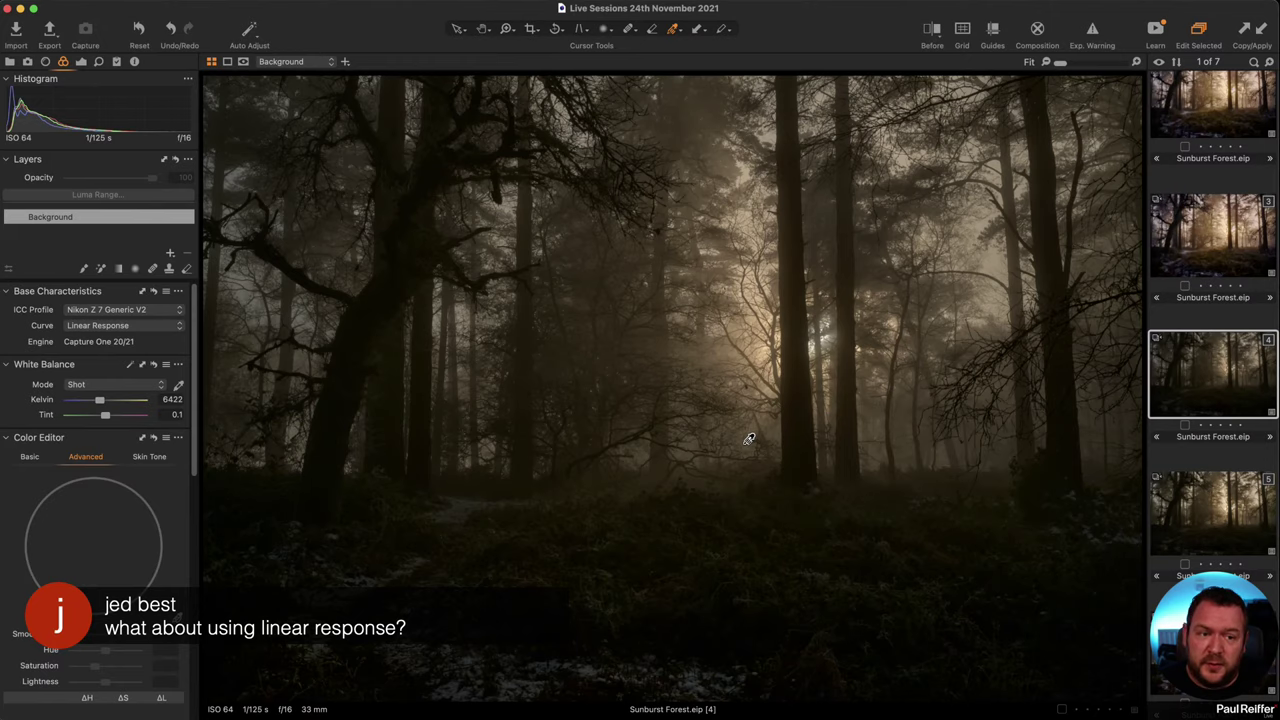
- Compare the third Sunburst Forest variant with the first one and review the third variant's layer list
{"action": "left_click", "coordinate": [1210, 258]}
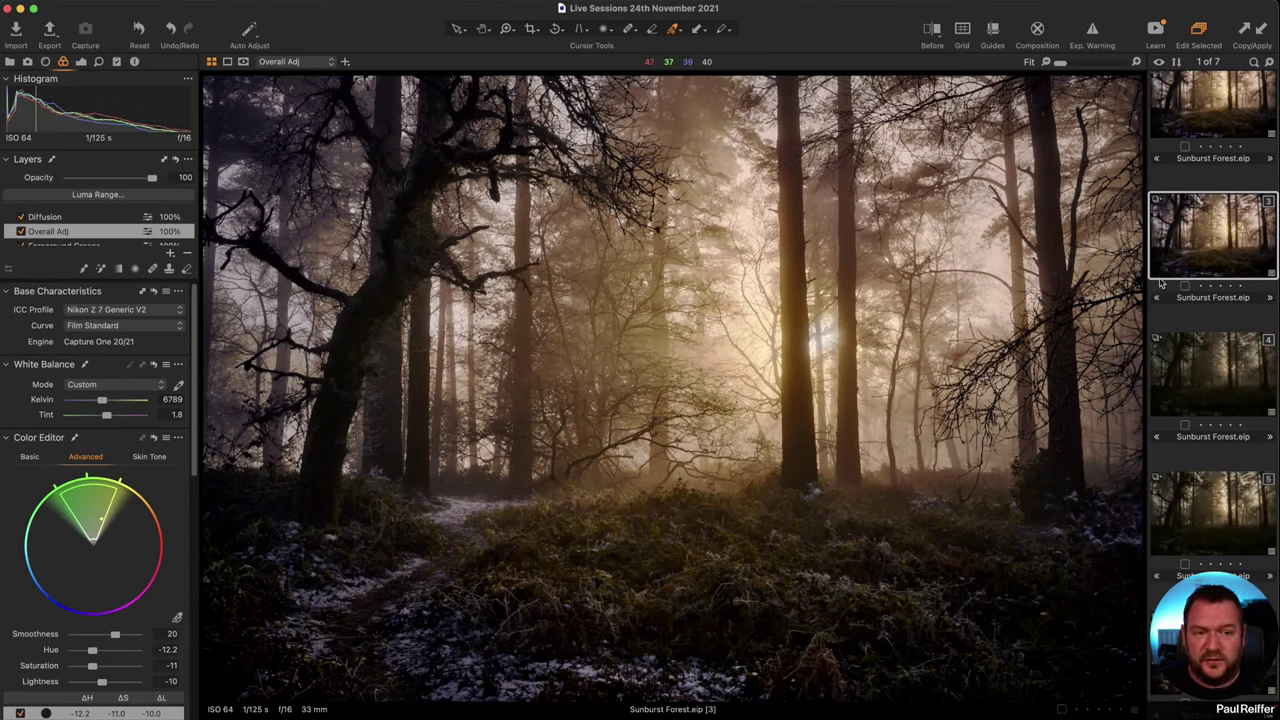
{"action": "scroll", "coordinate": [1214, 510], "scroll_direction": "up", "scroll_amount": 5}
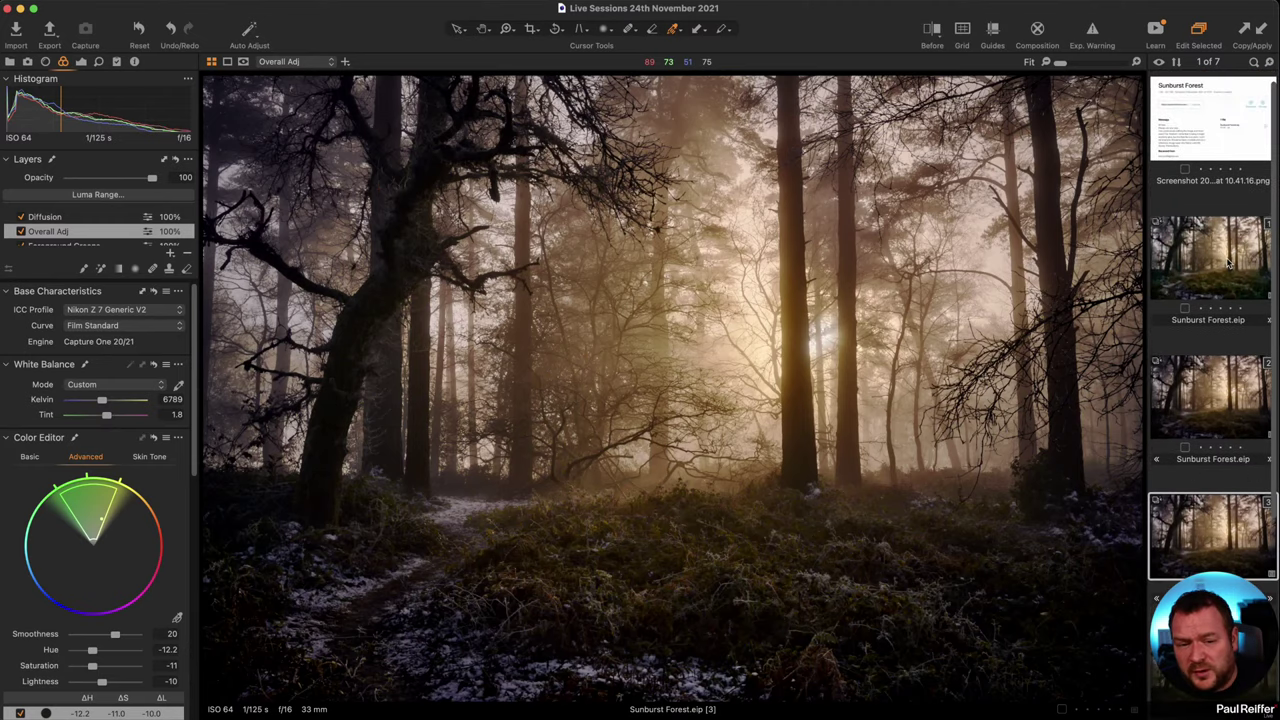
{"action": "left_click", "coordinate": [1230, 265]}
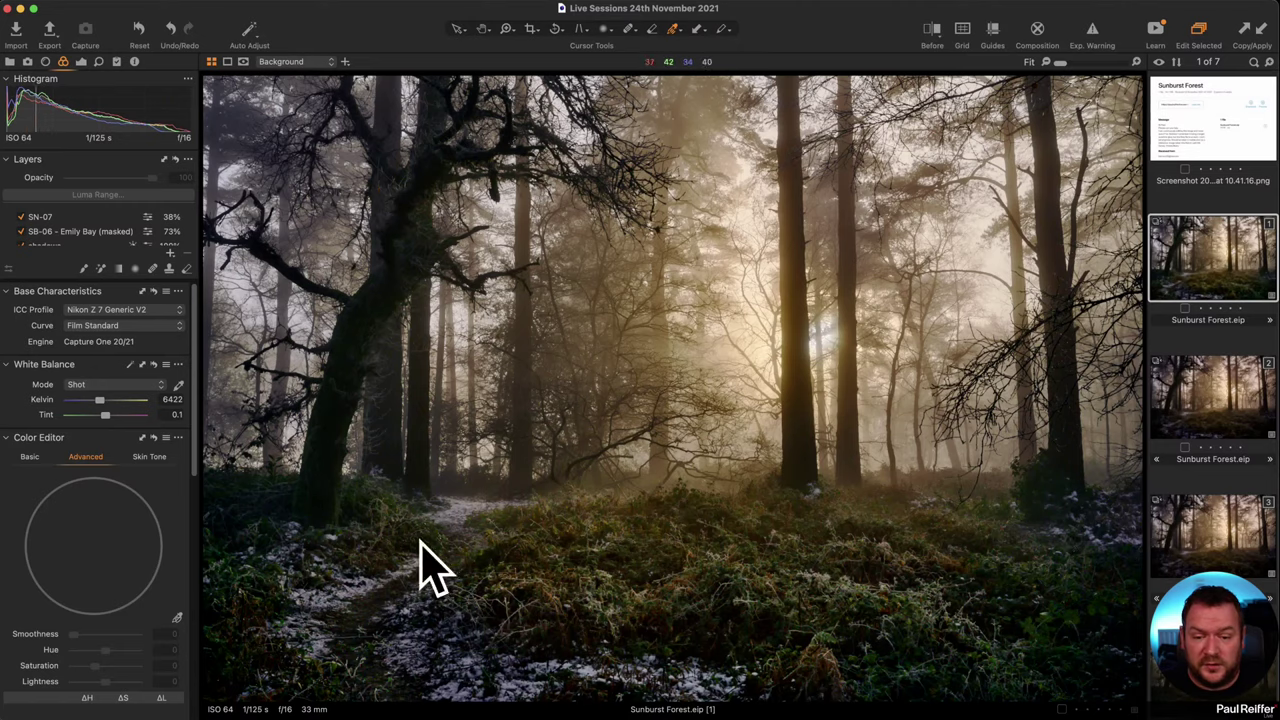
{"action": "left_click", "coordinate": [1215, 538]}
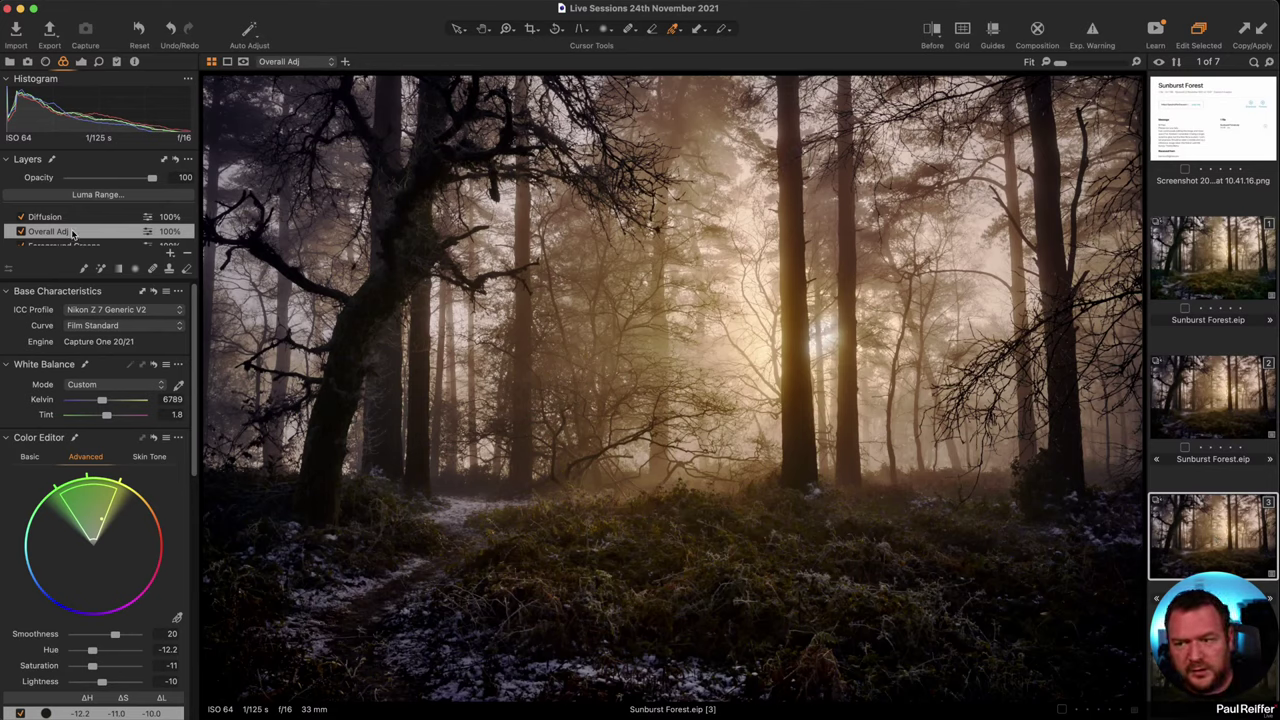
{"action": "scroll", "coordinate": [72, 233], "scroll_direction": "down", "scroll_amount": 1}
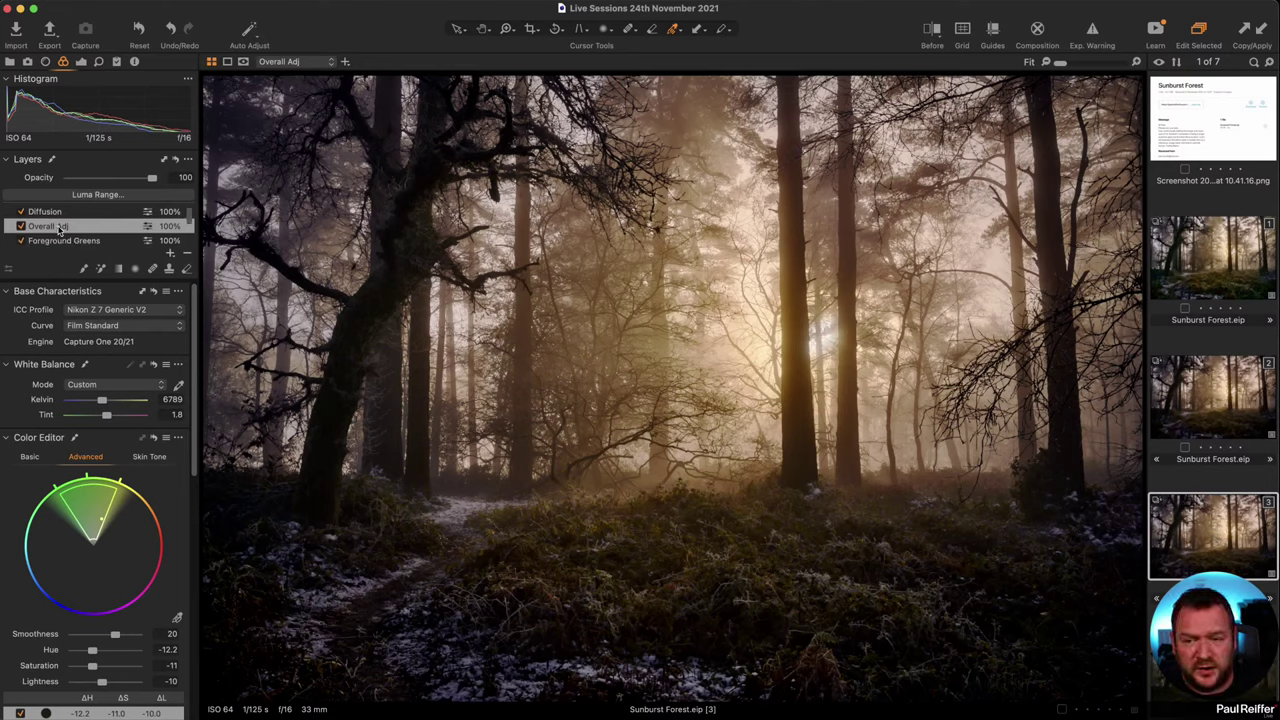
{"action": "scroll", "coordinate": [60, 229], "scroll_direction": "up", "scroll_amount": 1}
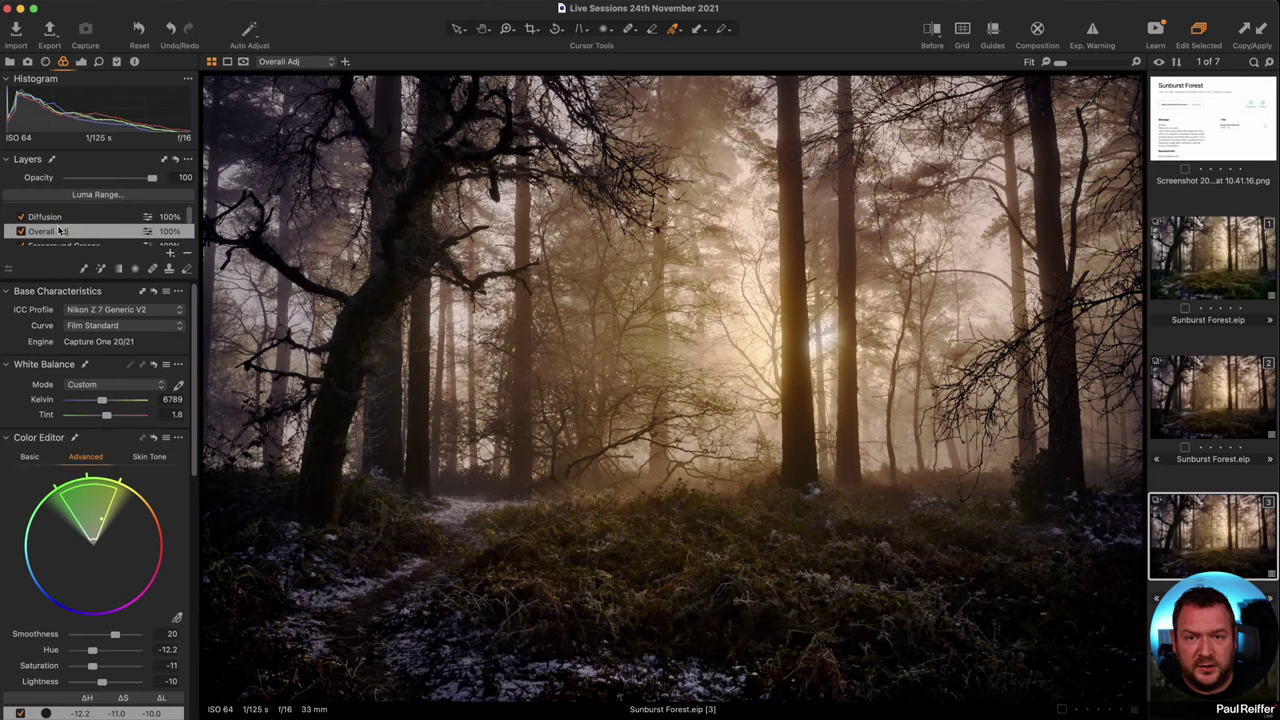
- Browse the user collections, comparing the two R5-B_06952.eip night street variants and revisiting the mountain lake and Sunburst Forest images
{"action": "left_click", "coordinate": [10, 61]}
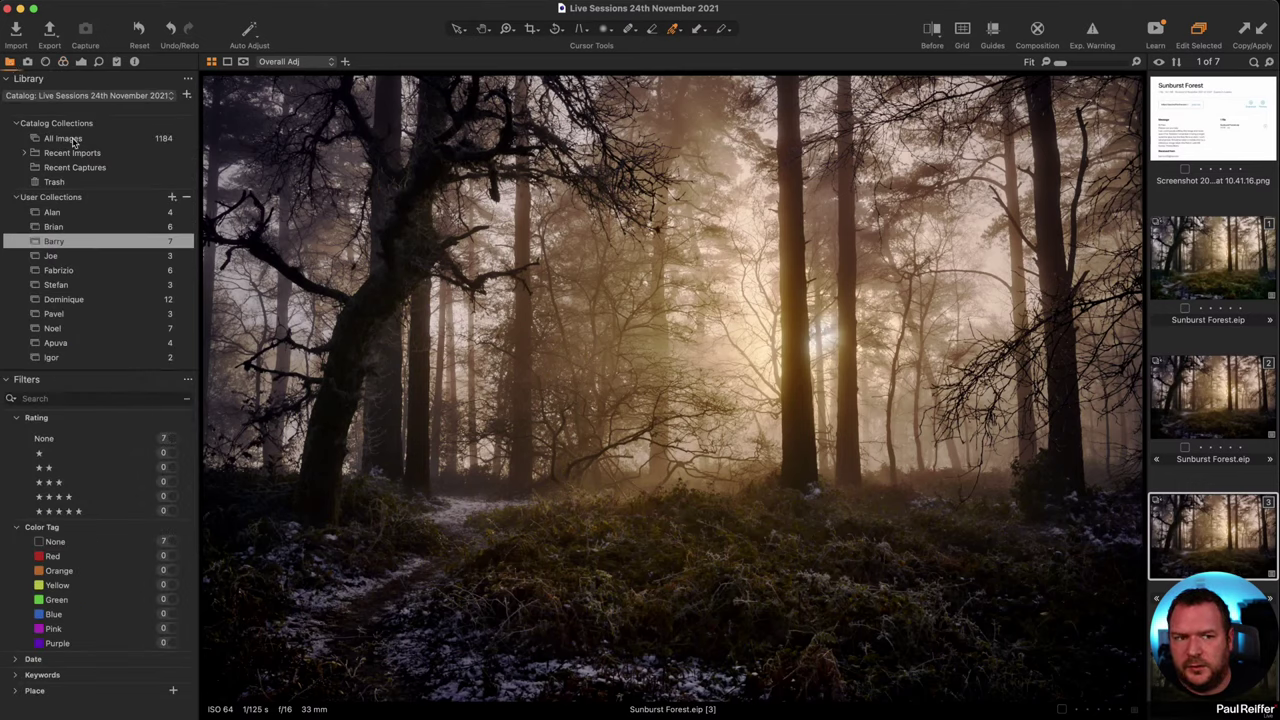
{"action": "left_click", "coordinate": [116, 257]}
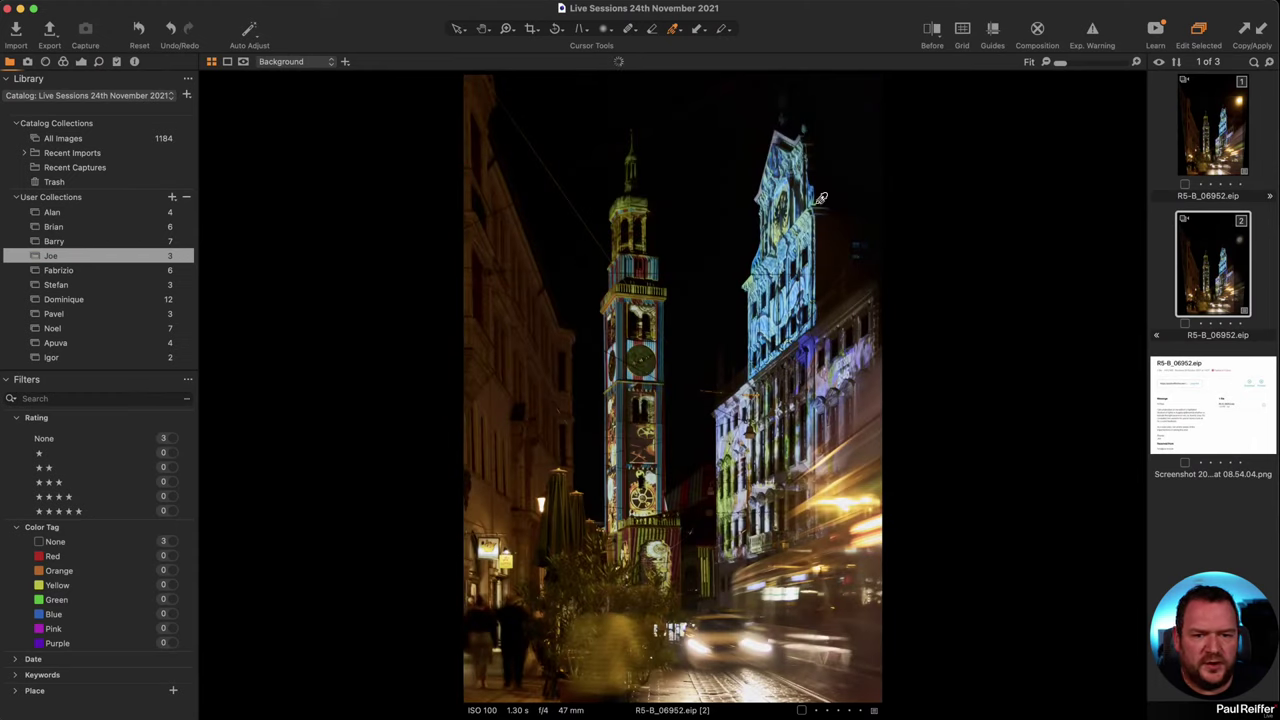
{"action": "key", "text": "Left"}
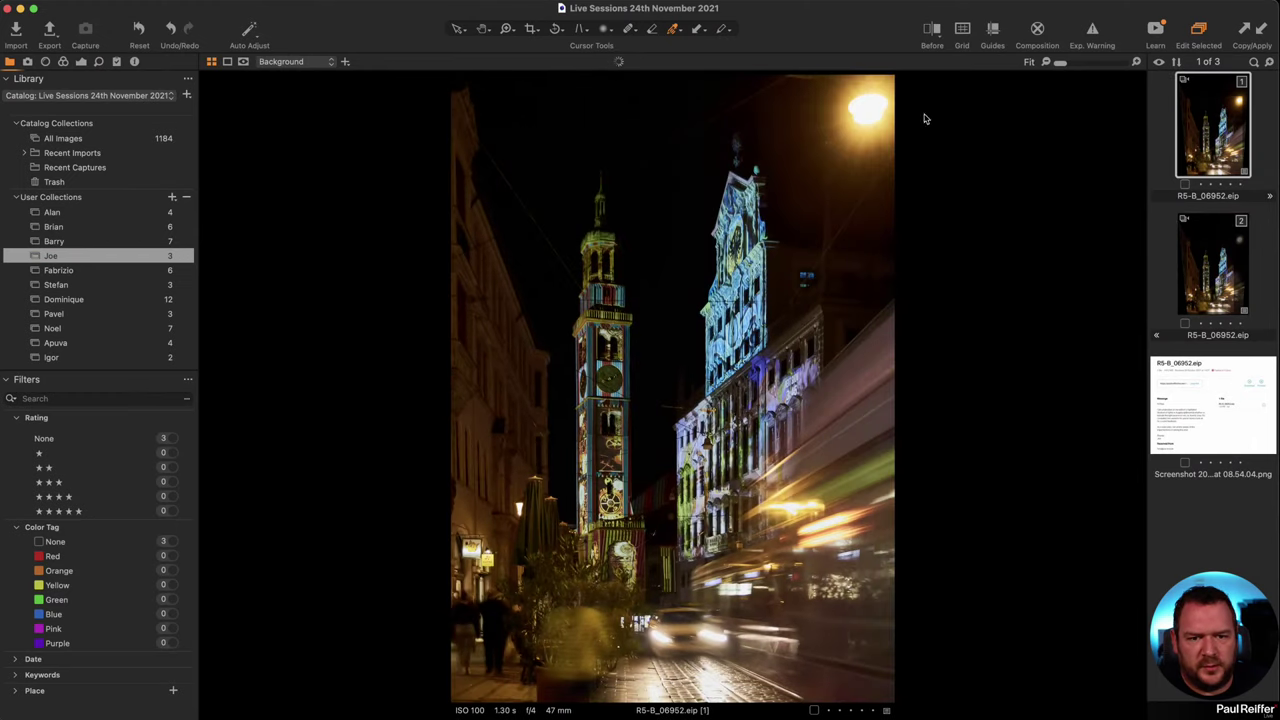
{"action": "left_click", "coordinate": [1218, 260]}
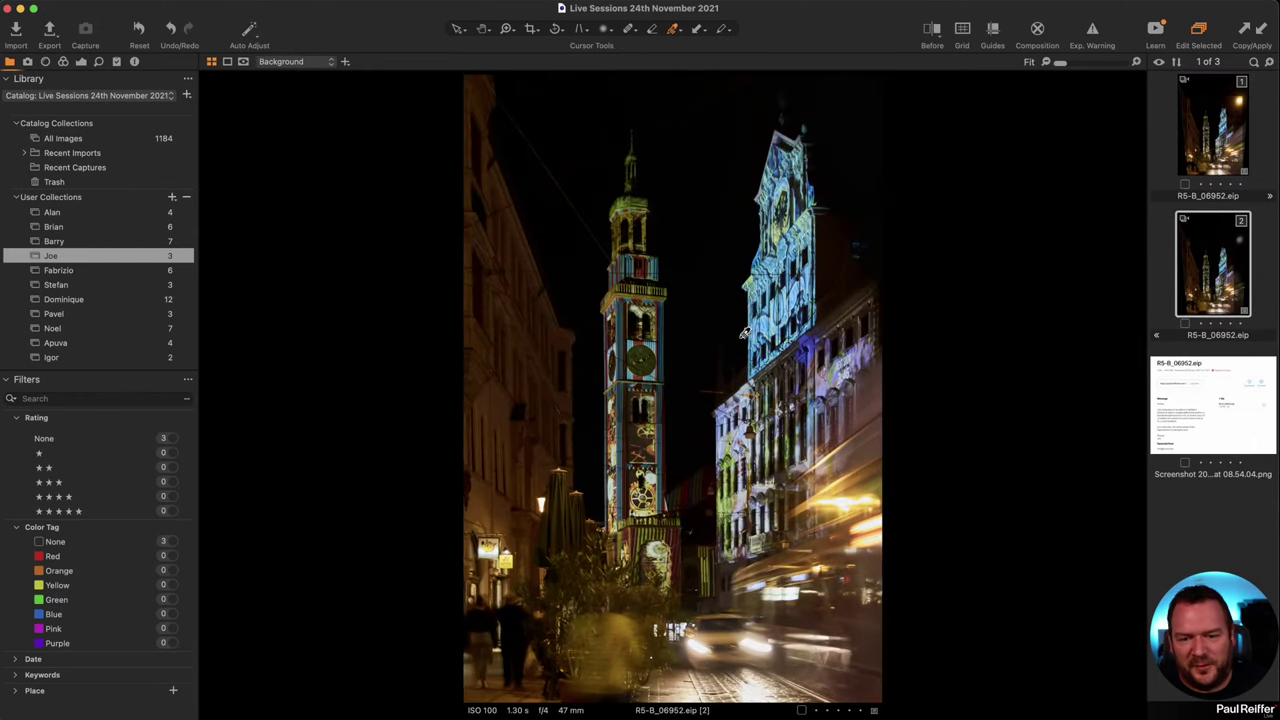
{"action": "left_click", "coordinate": [88, 231]}
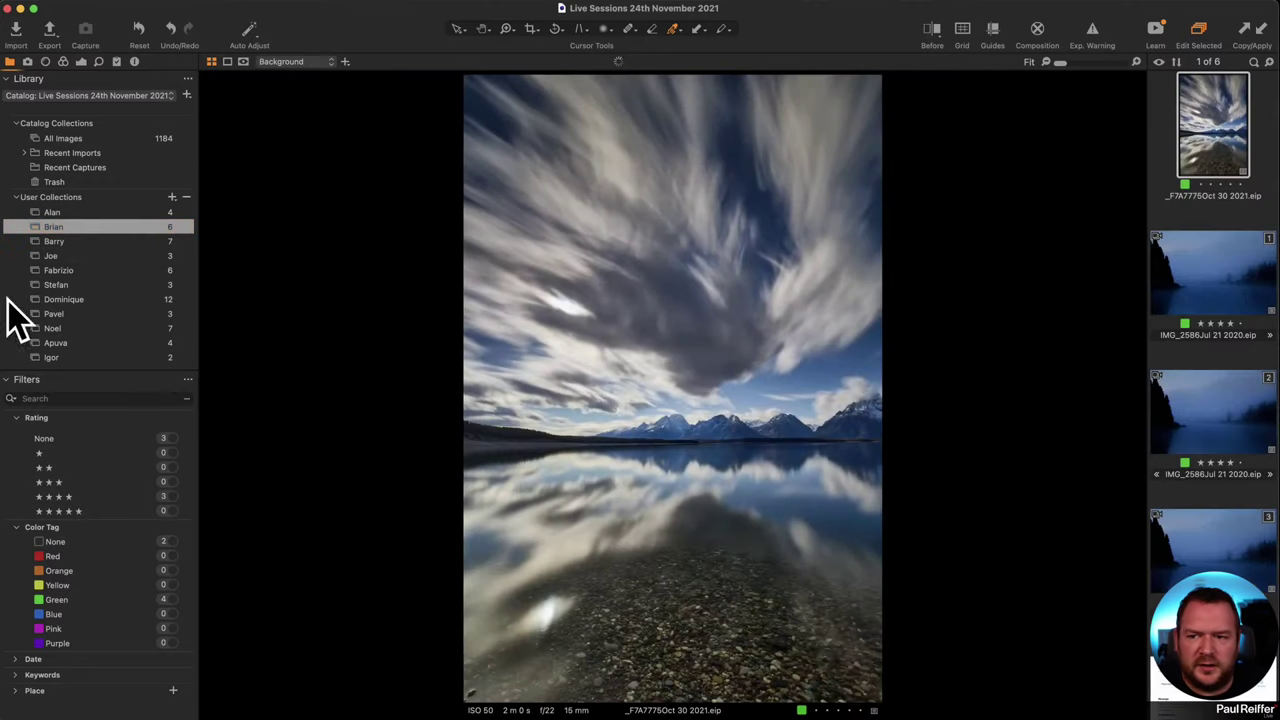
{"action": "left_click", "coordinate": [95, 256]}
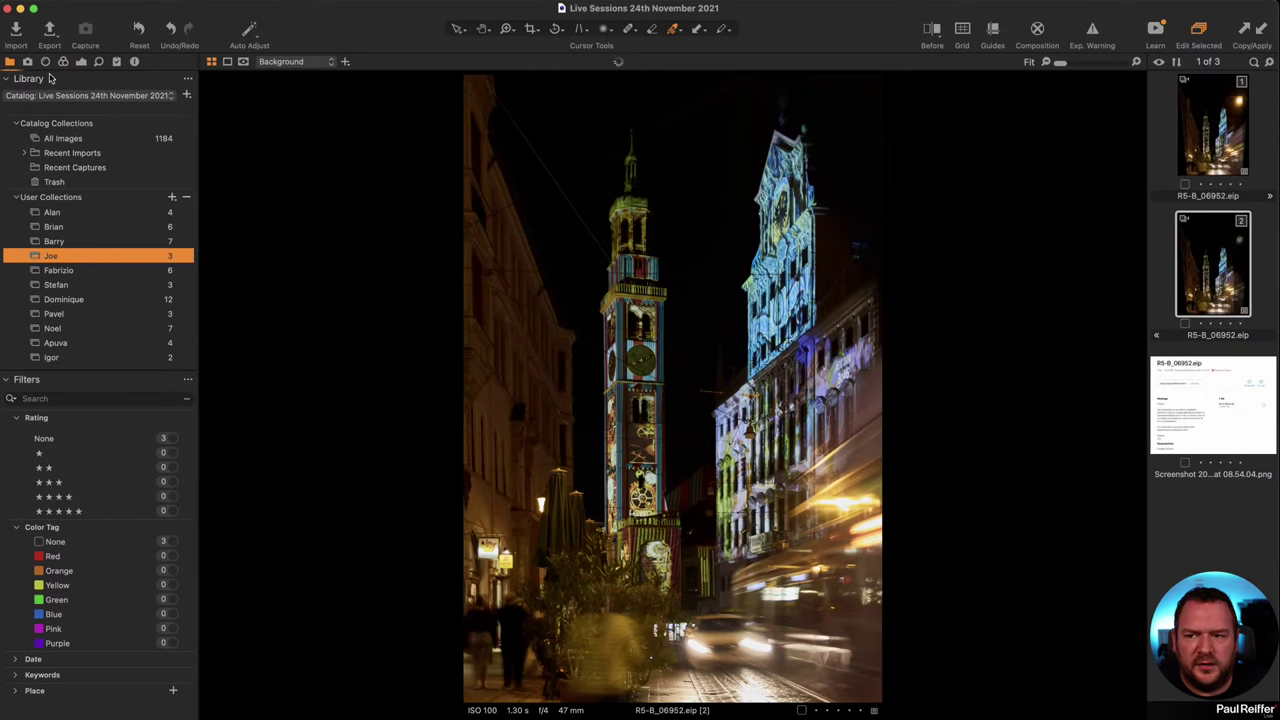
{"action": "left_click", "coordinate": [79, 245]}
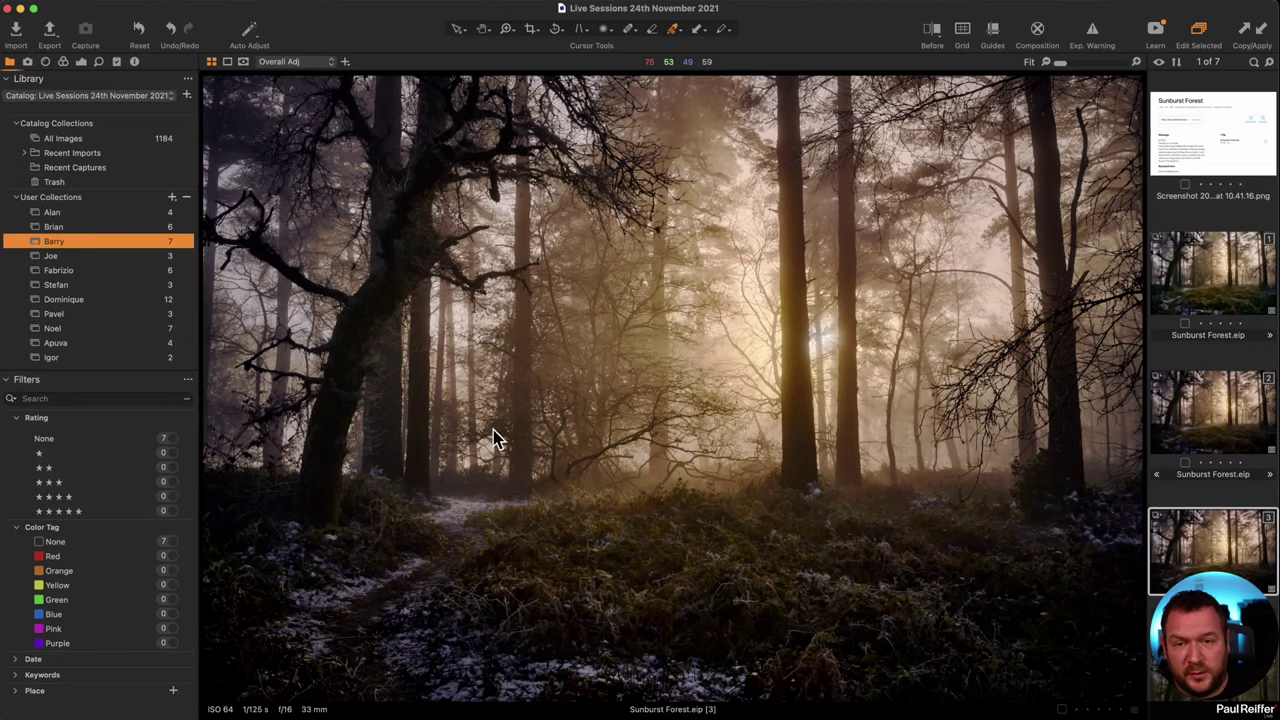
- Compare the first two variants of the misty blue lake photo IMG_2586Jul 21 2020.eip in its collection
{"action": "left_click", "coordinate": [80, 227]}
{"action": "left_click", "coordinate": [1224, 402]}
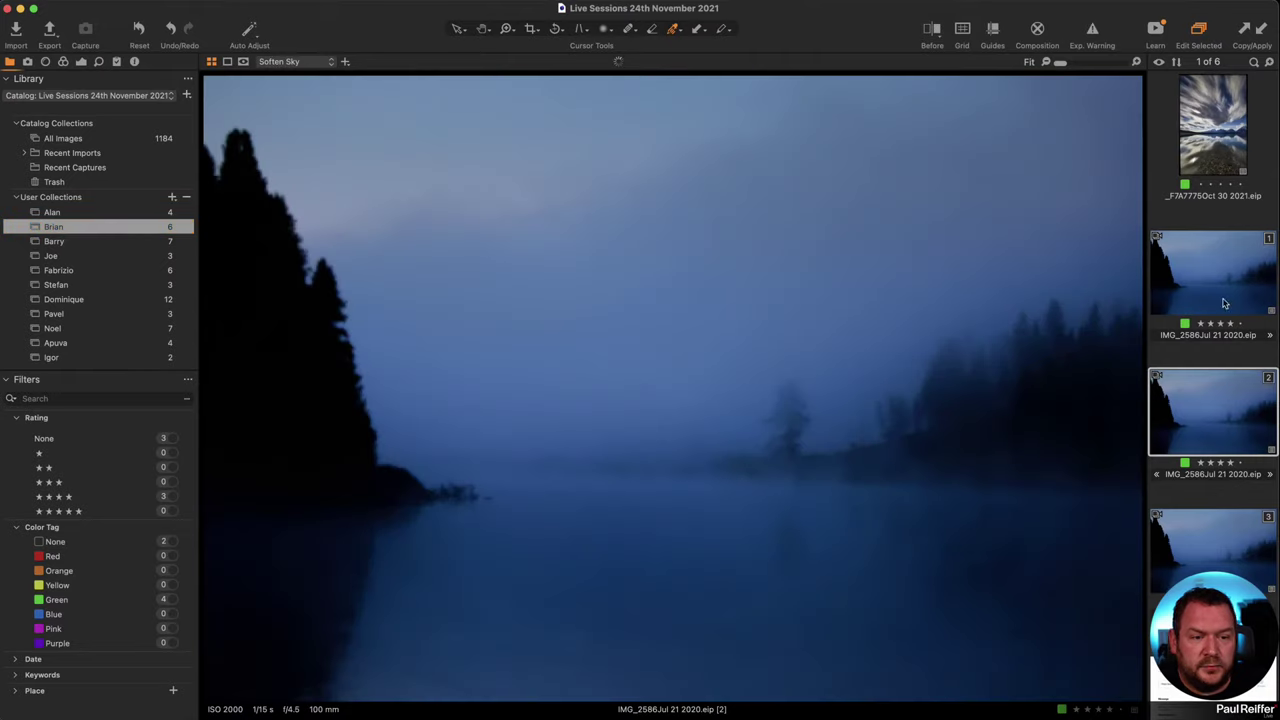
{"action": "left_click", "coordinate": [1224, 303]}
{"action": "left_click", "coordinate": [1219, 404]}
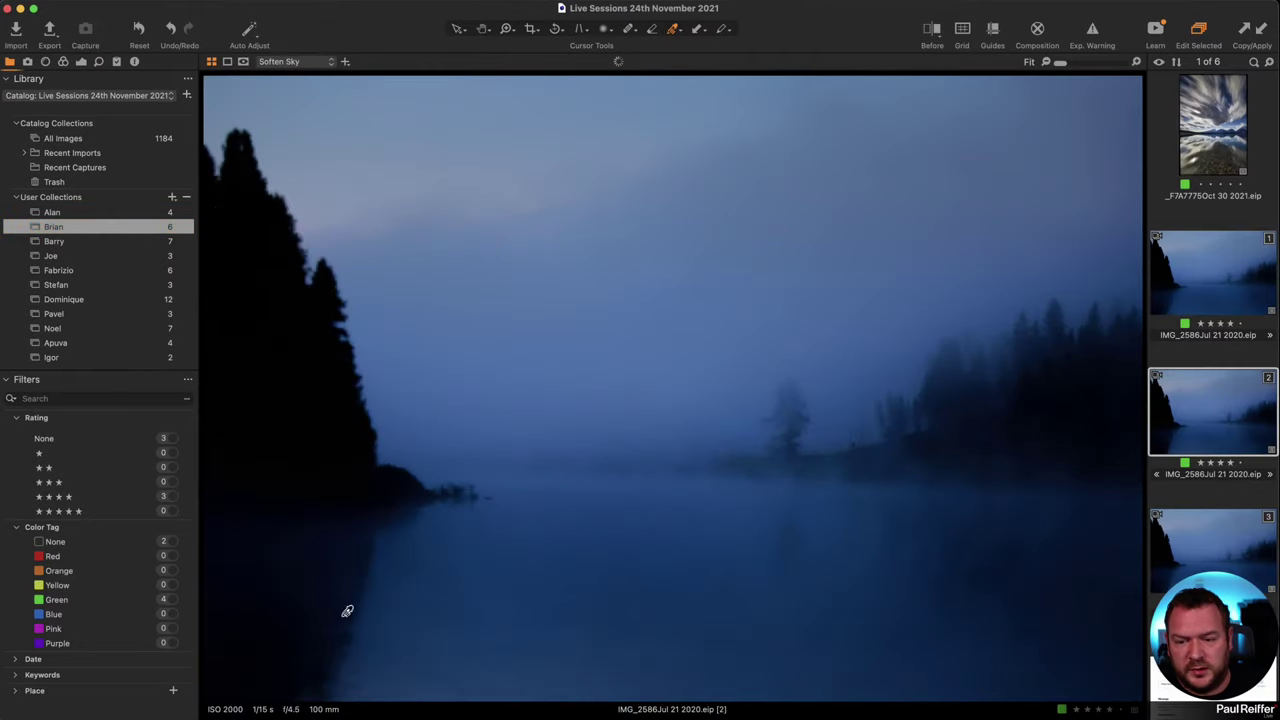
{"action": "left_click", "coordinate": [1203, 286]}
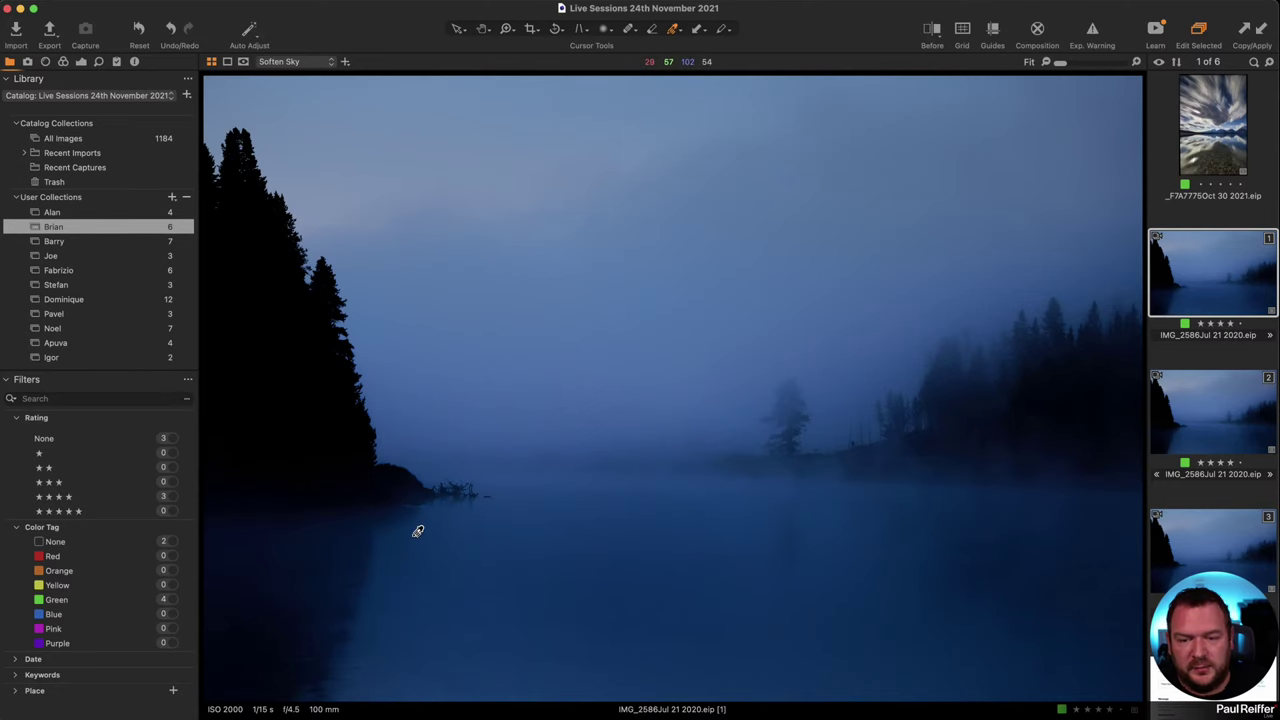
- Open the collection containing the beach fisherman photo and view its second variant
{"action": "left_click", "coordinate": [85, 213]}
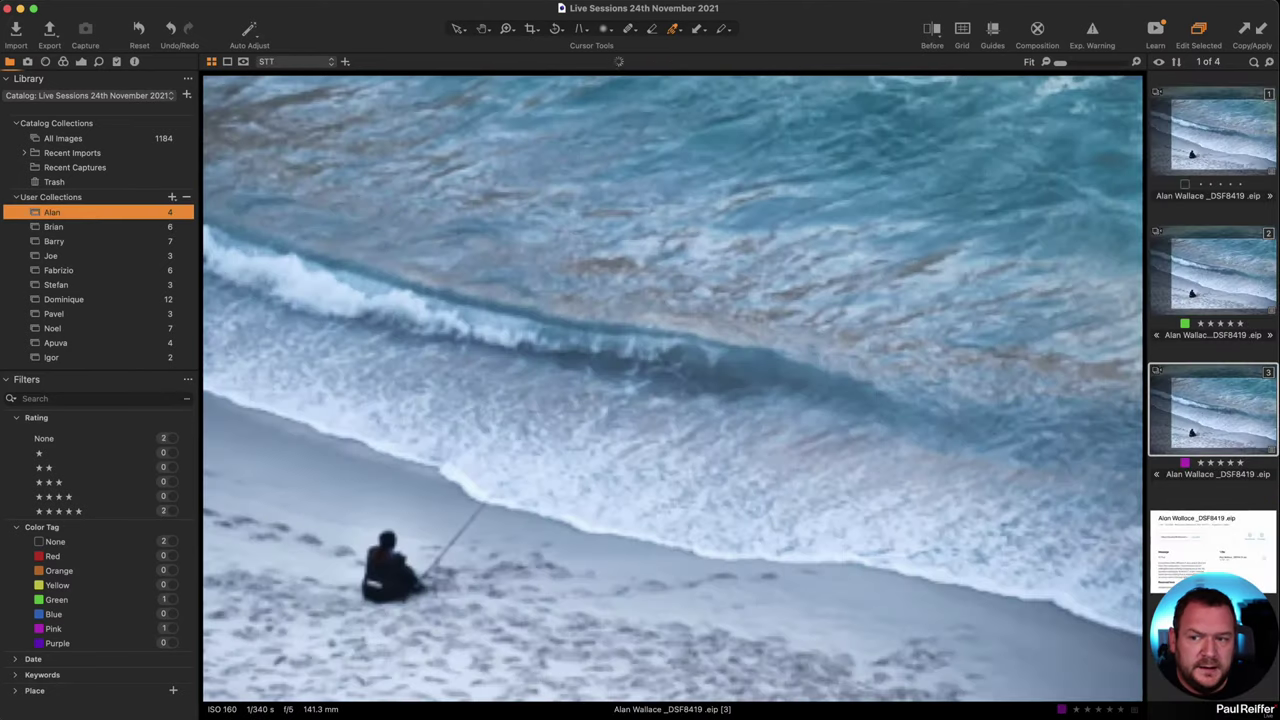
{"action": "left_click", "coordinate": [1224, 268]}
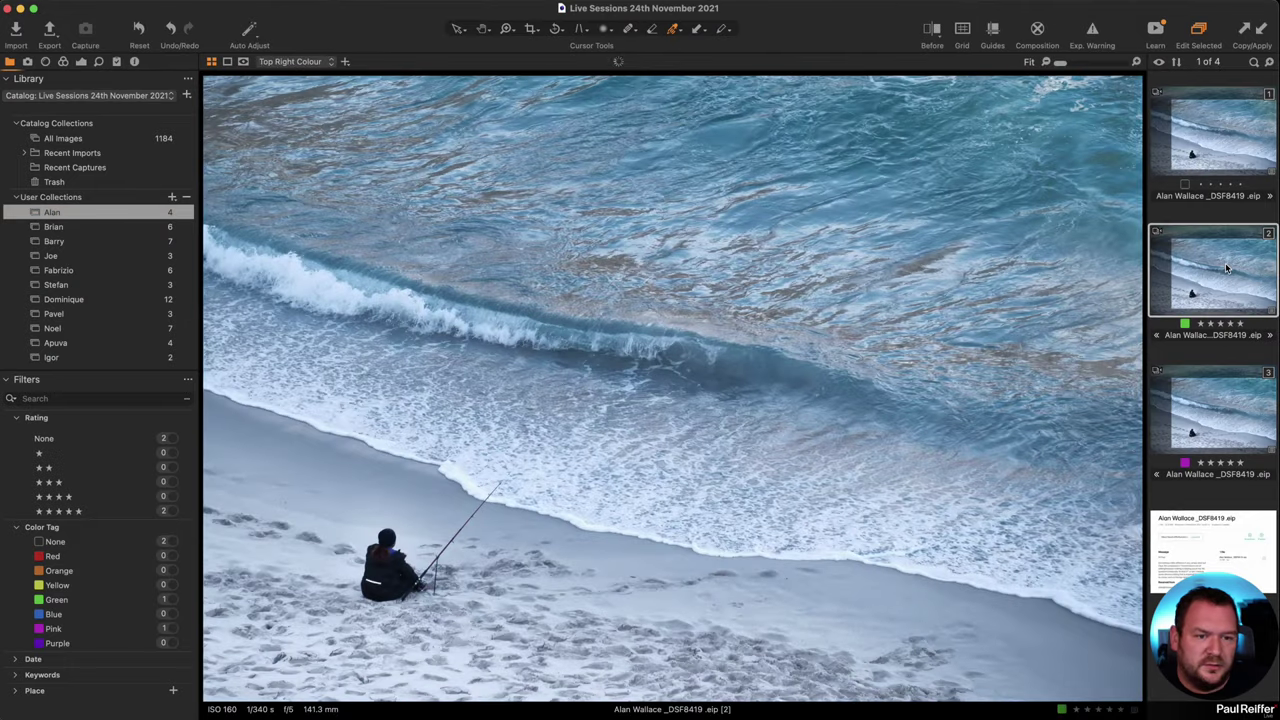